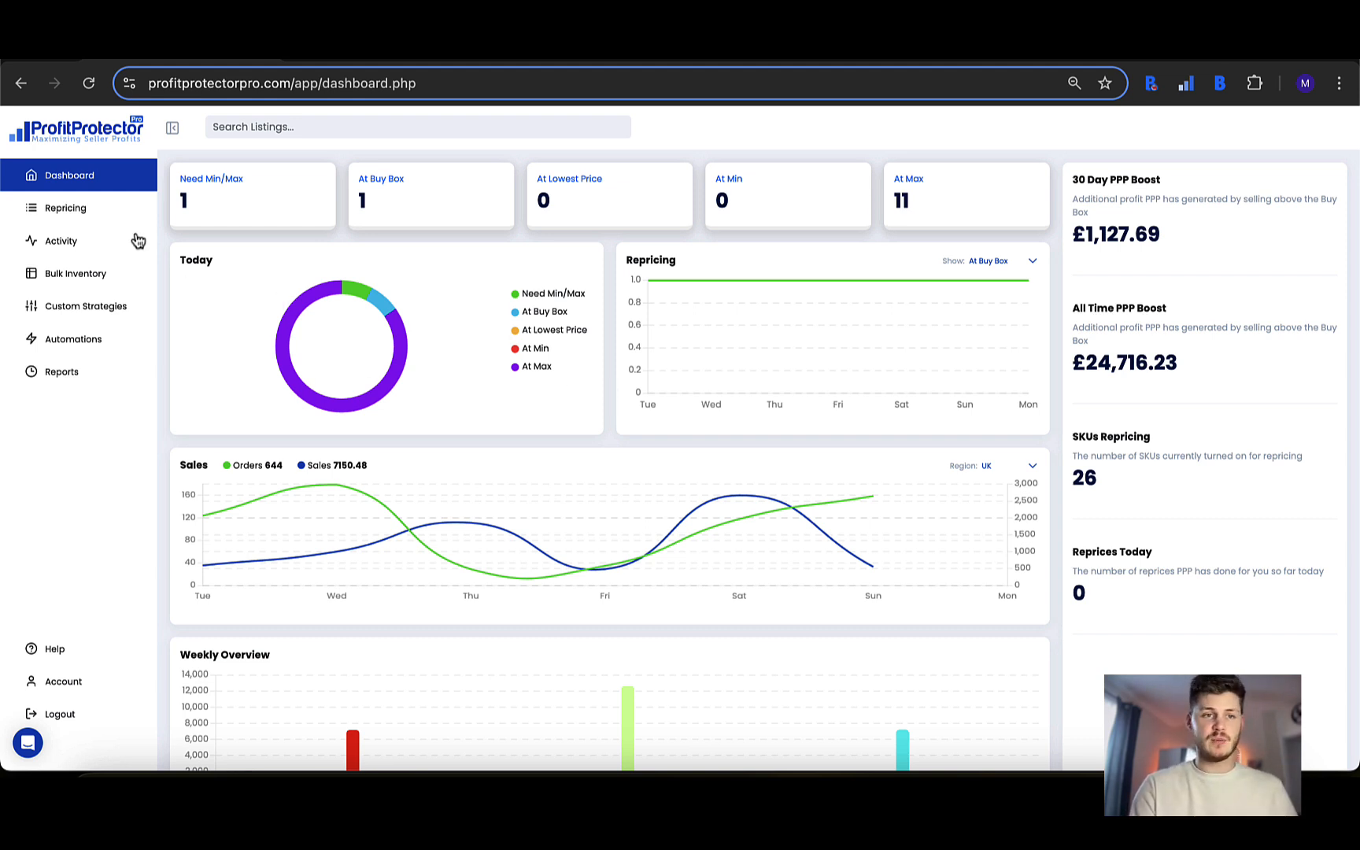
Open the Repricing page and look through its product listings
left_click(89, 211)
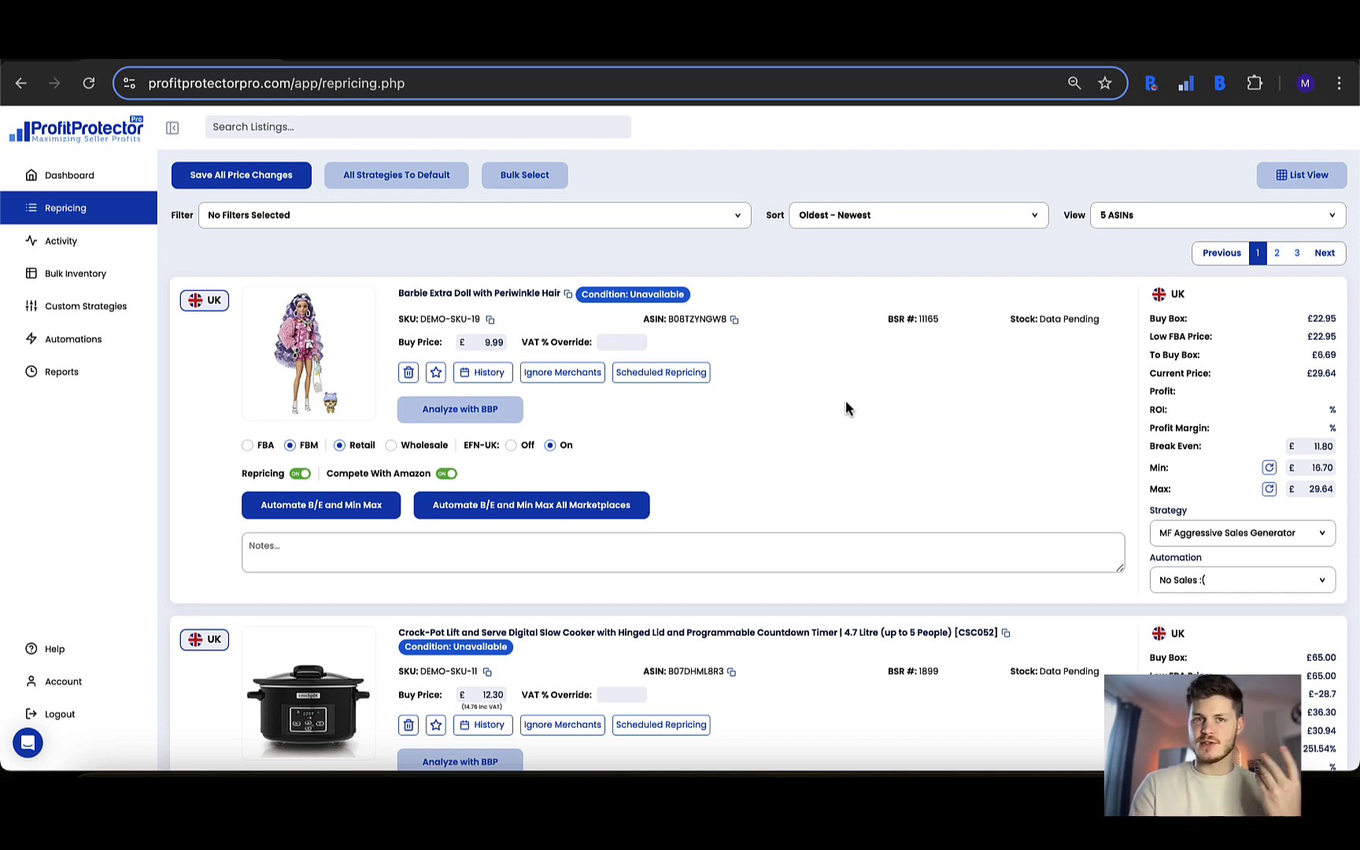
scroll(846, 408, "down", 9)
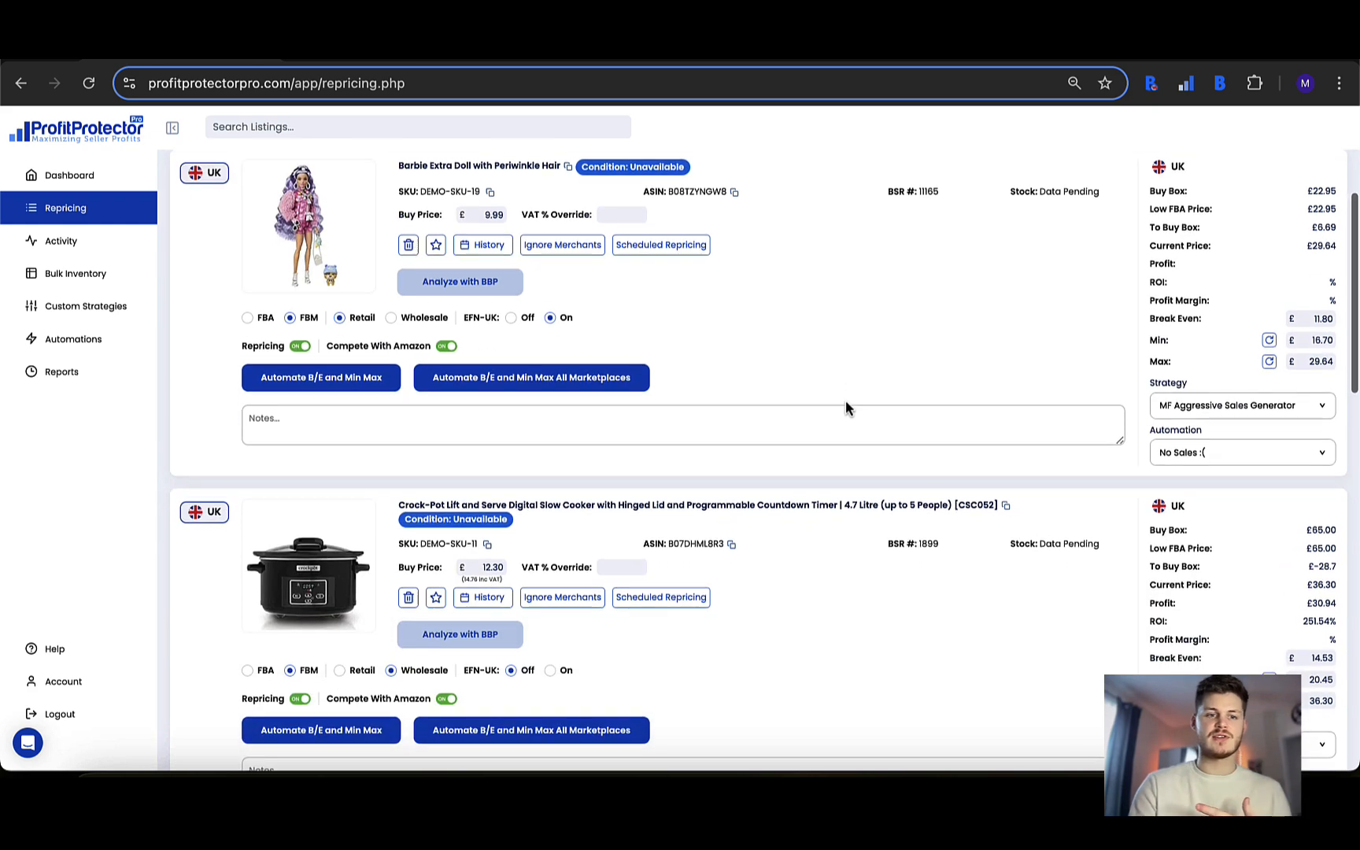
scroll(846, 408, "down", 7)
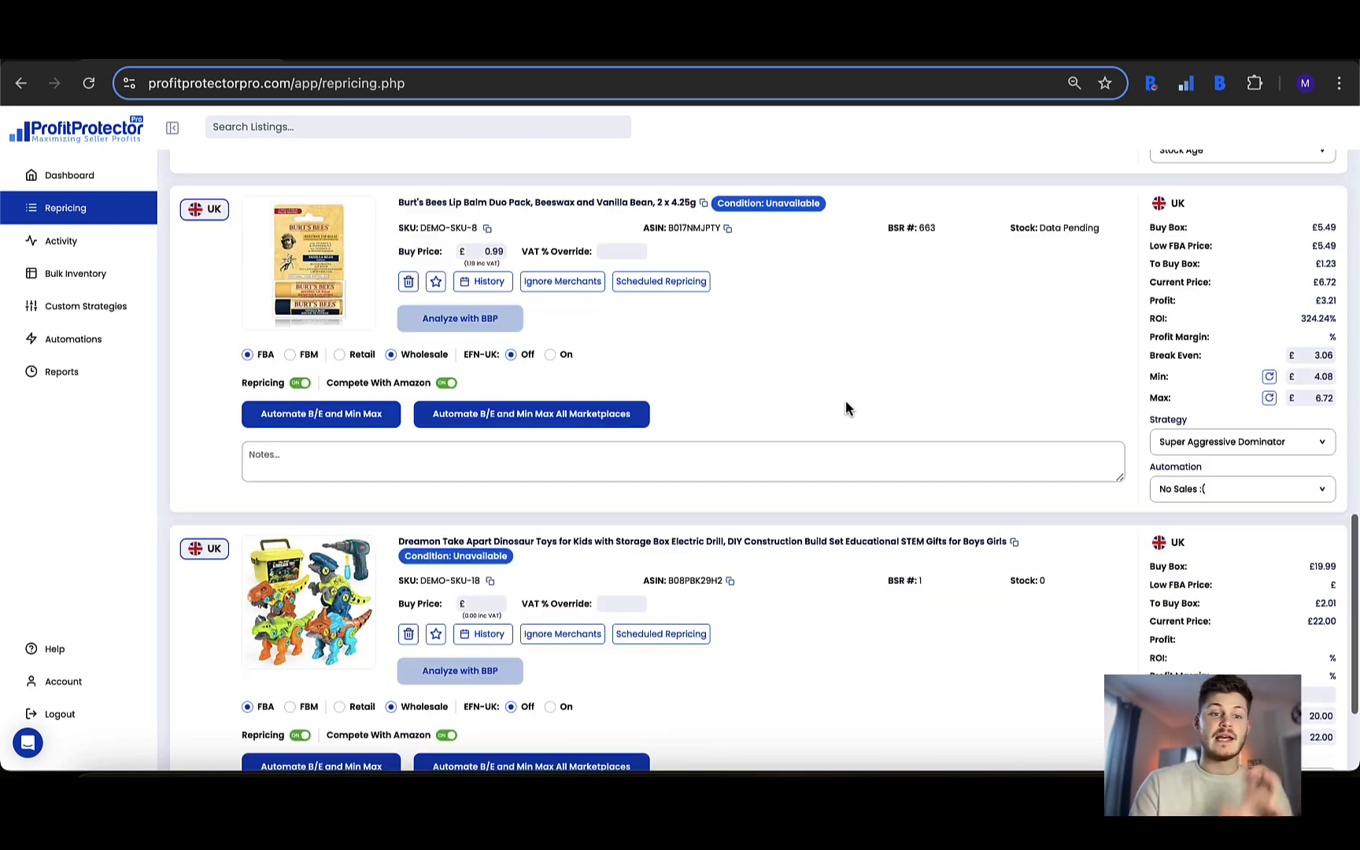
scroll(846, 399, "up", 18)
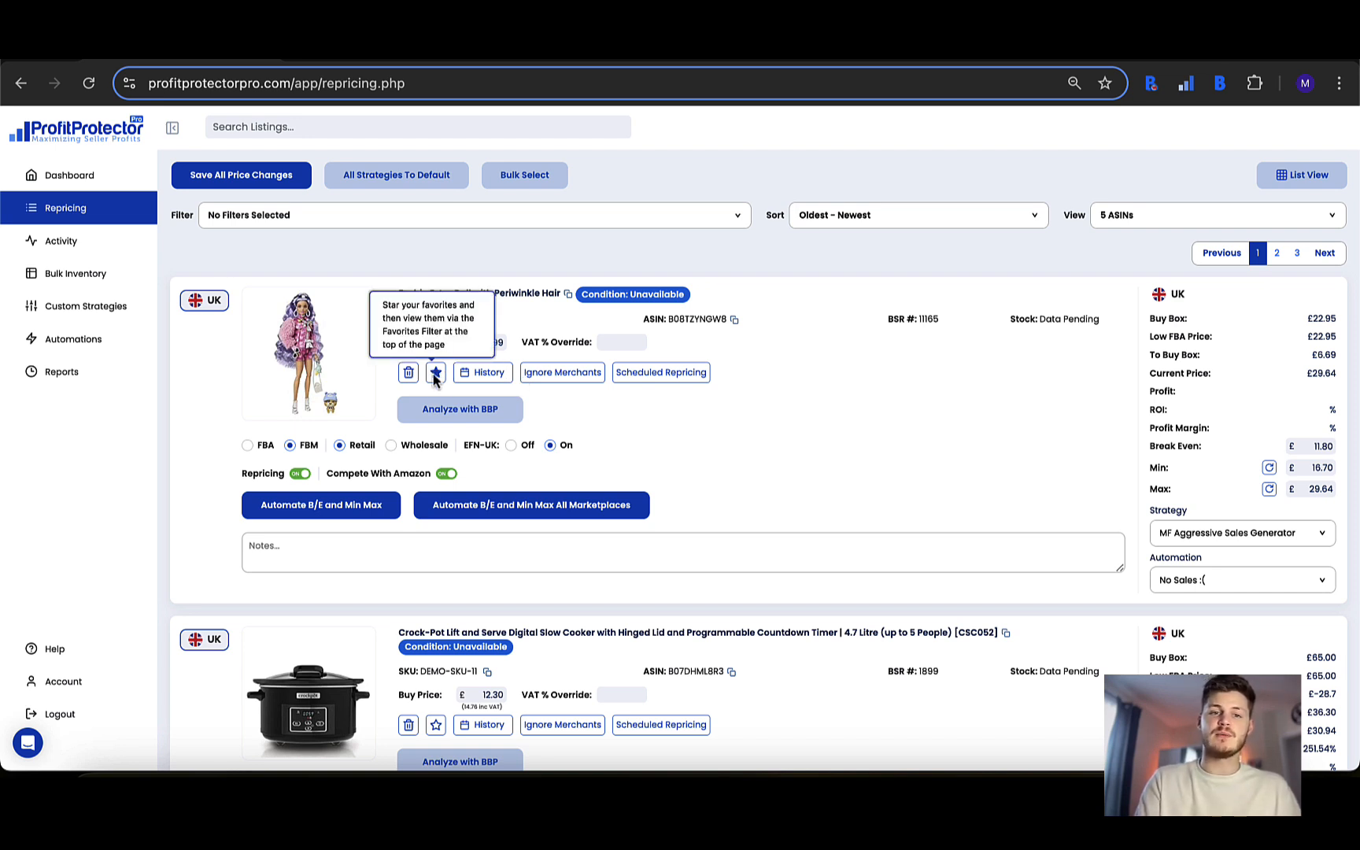
Review the available listing filters and the repricing history of the Barbie Extra Doll listing
left_click(523, 223)
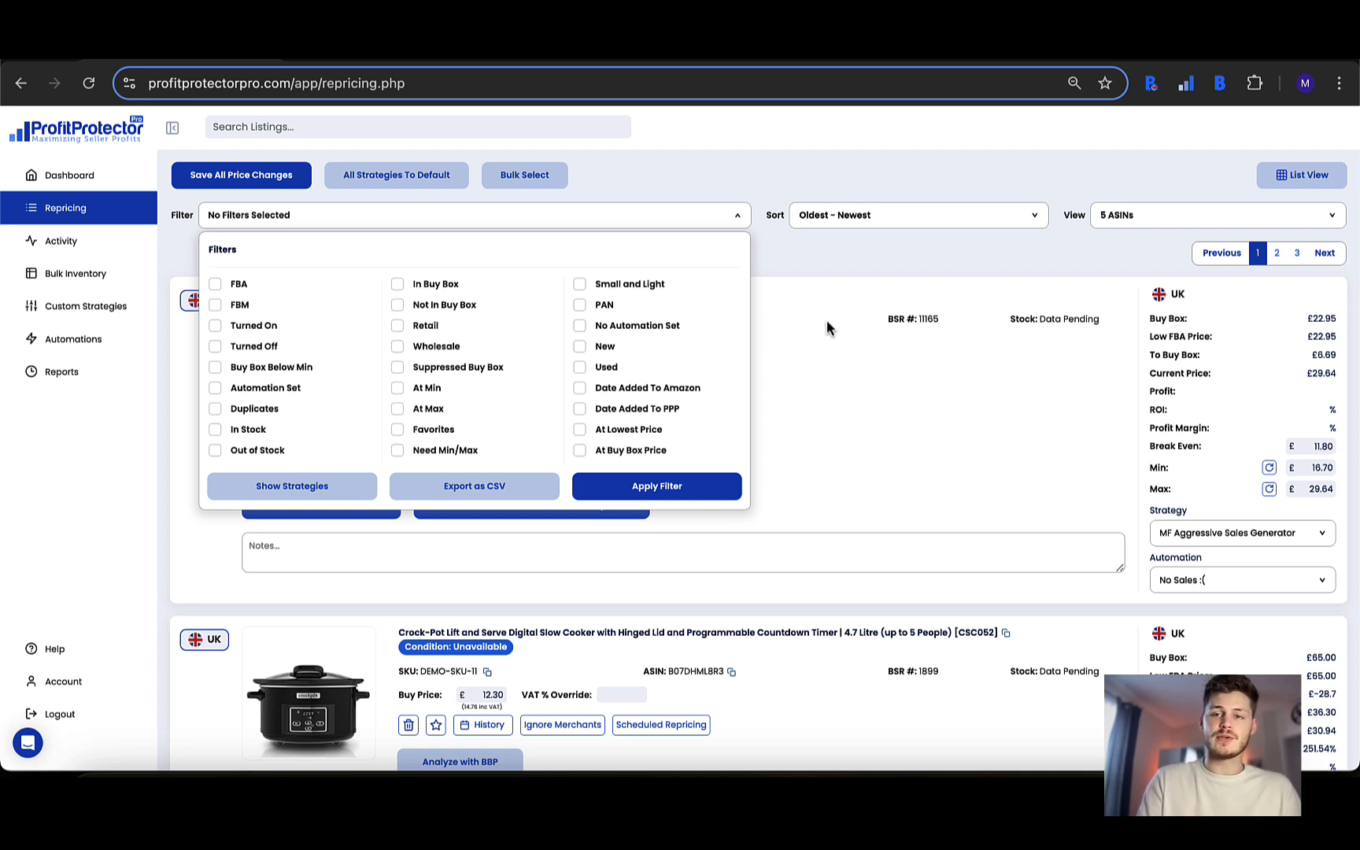
left_click(314, 223)
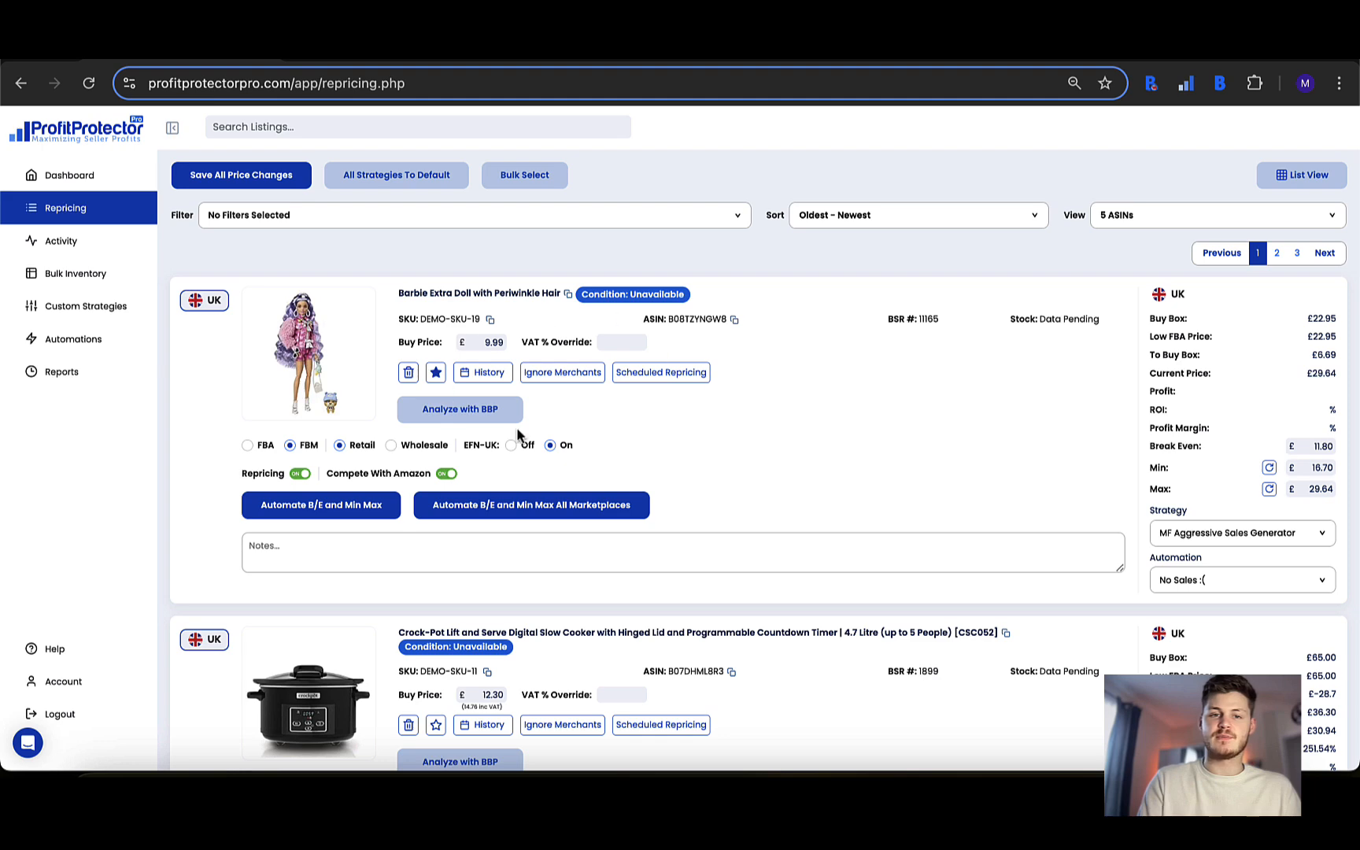
left_click(488, 373)
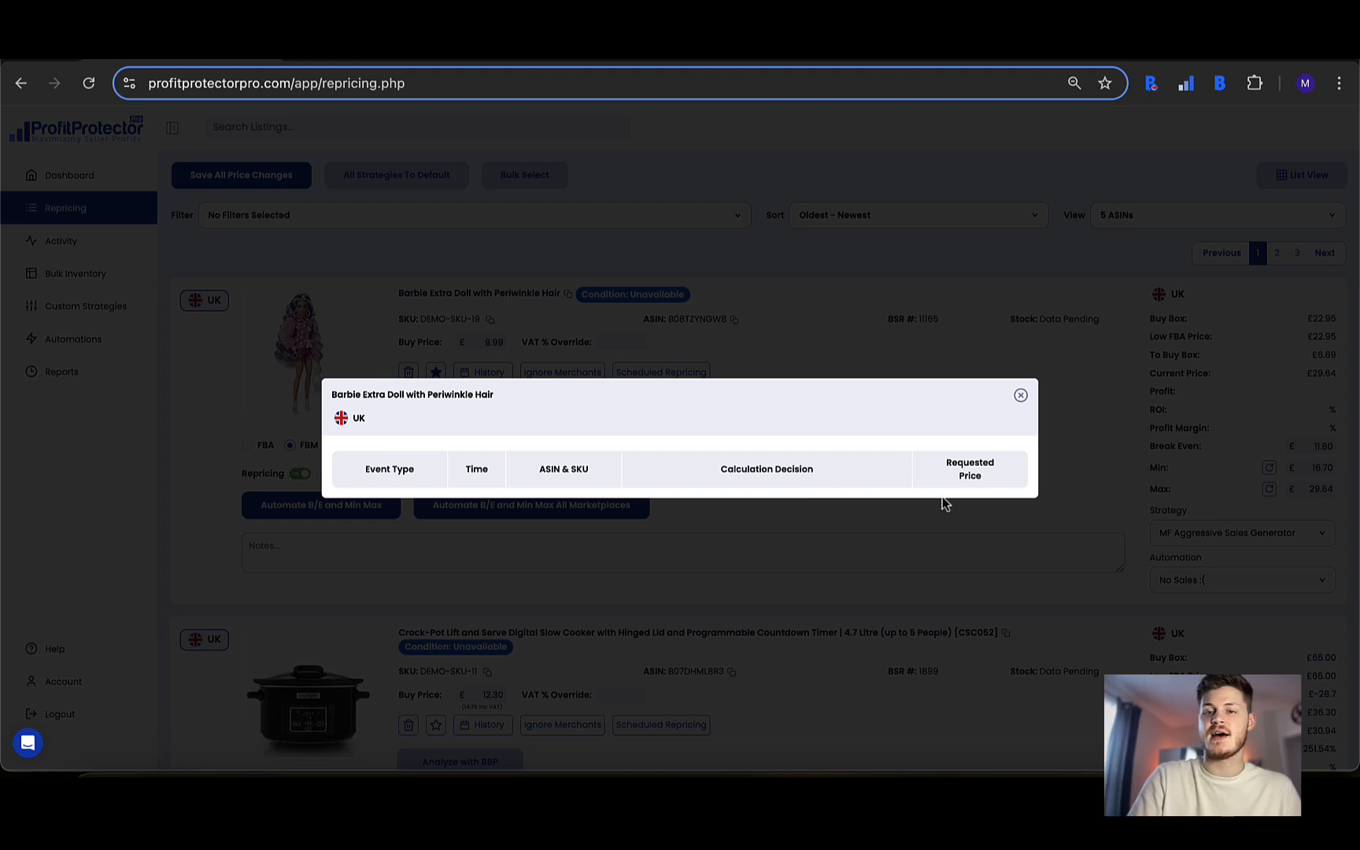
left_click(1020, 398)
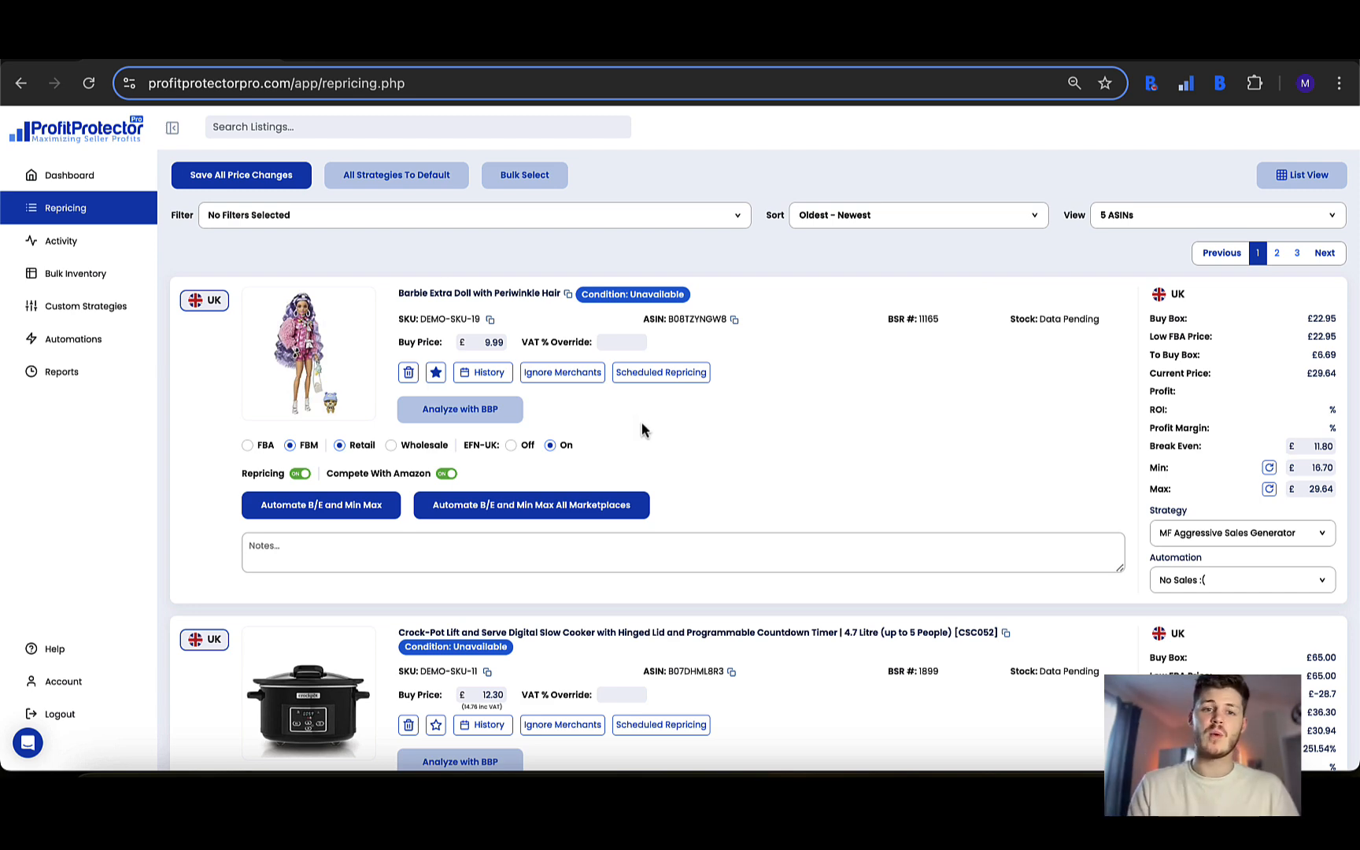
Add a new merchant ID with Ignore All to the Barbie doll listing's ignored merchants and remove the previously ignored ID
left_click(552, 381)
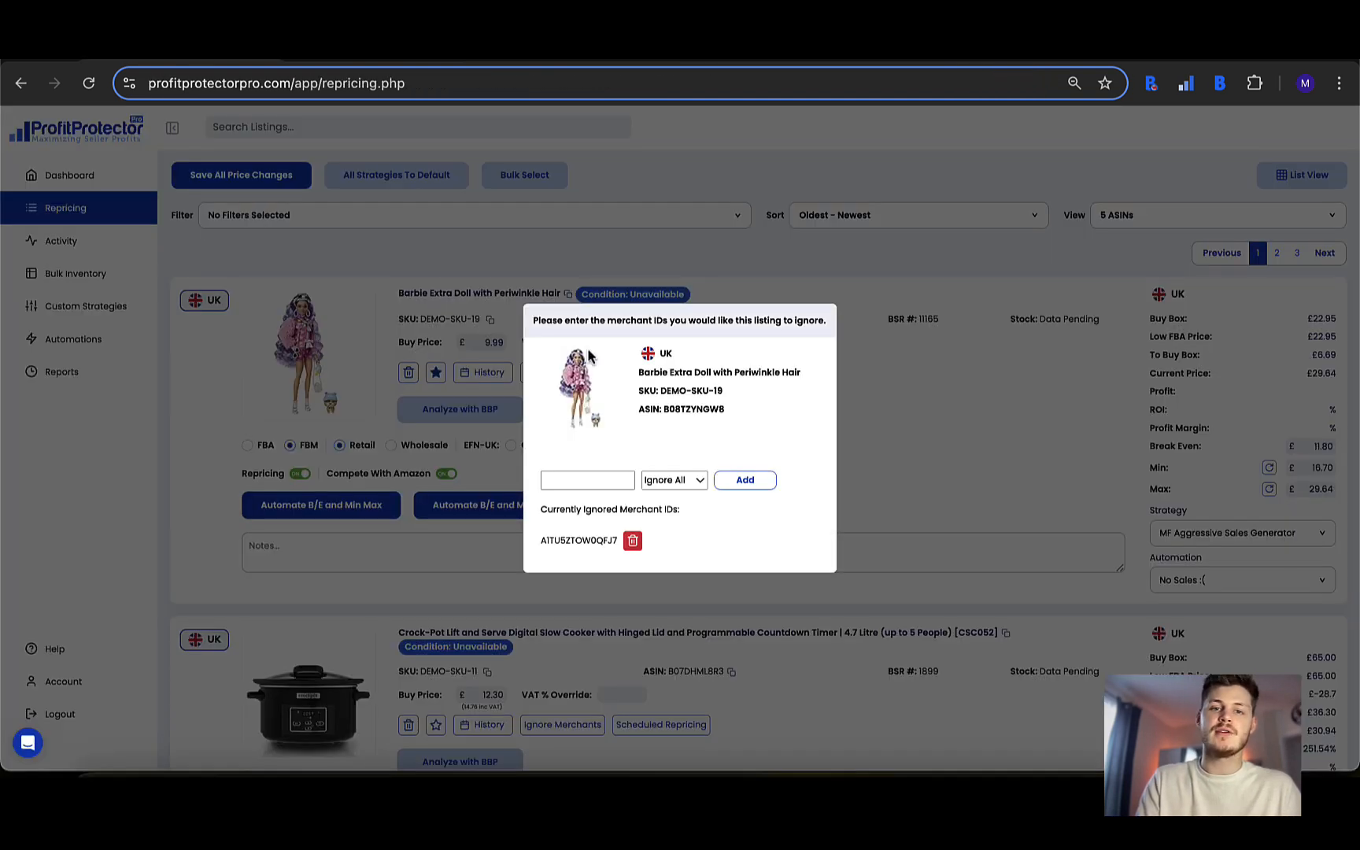
left_click(571, 478)
type("A3CFTXXGWUAY4X")
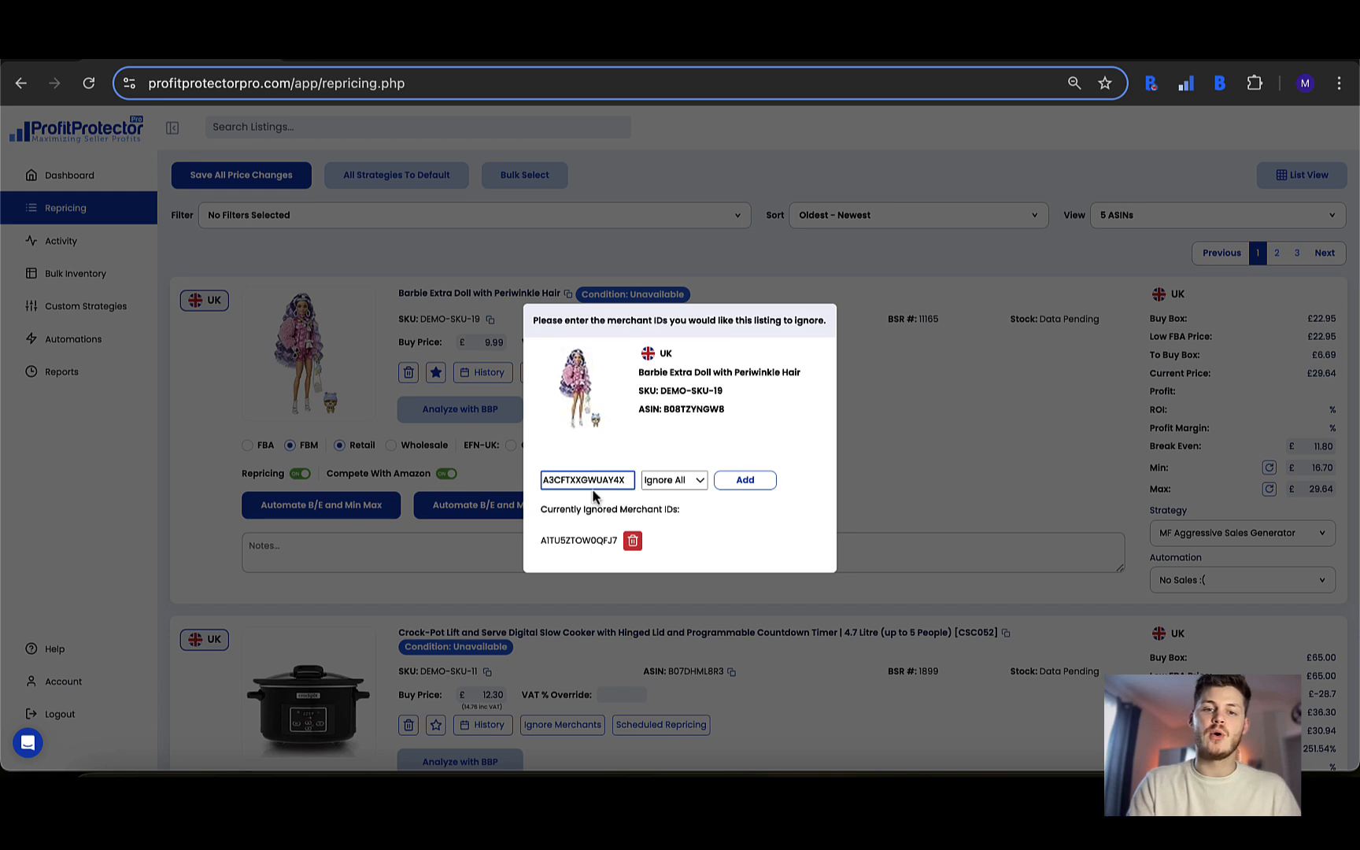
left_click(677, 480)
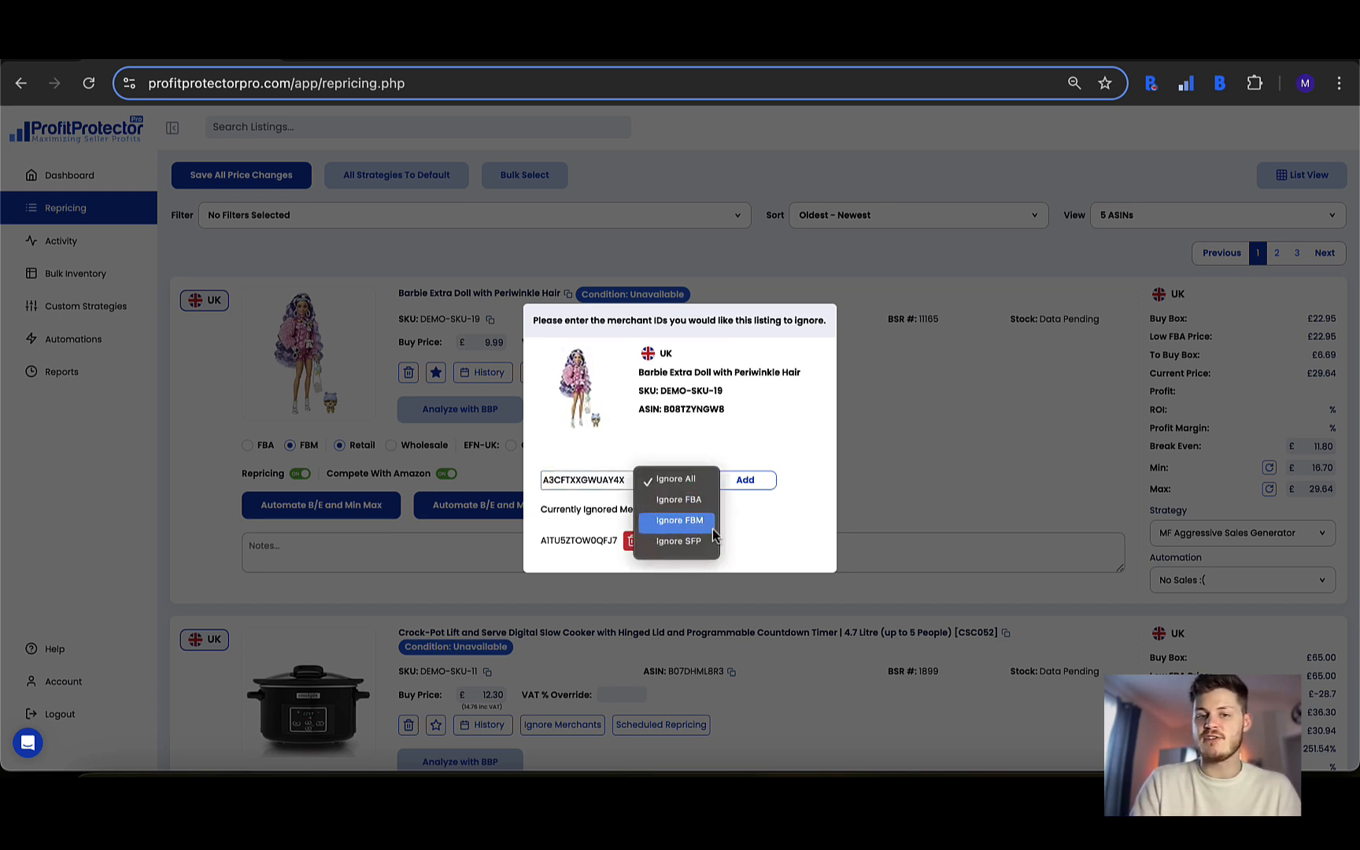
left_click(762, 519)
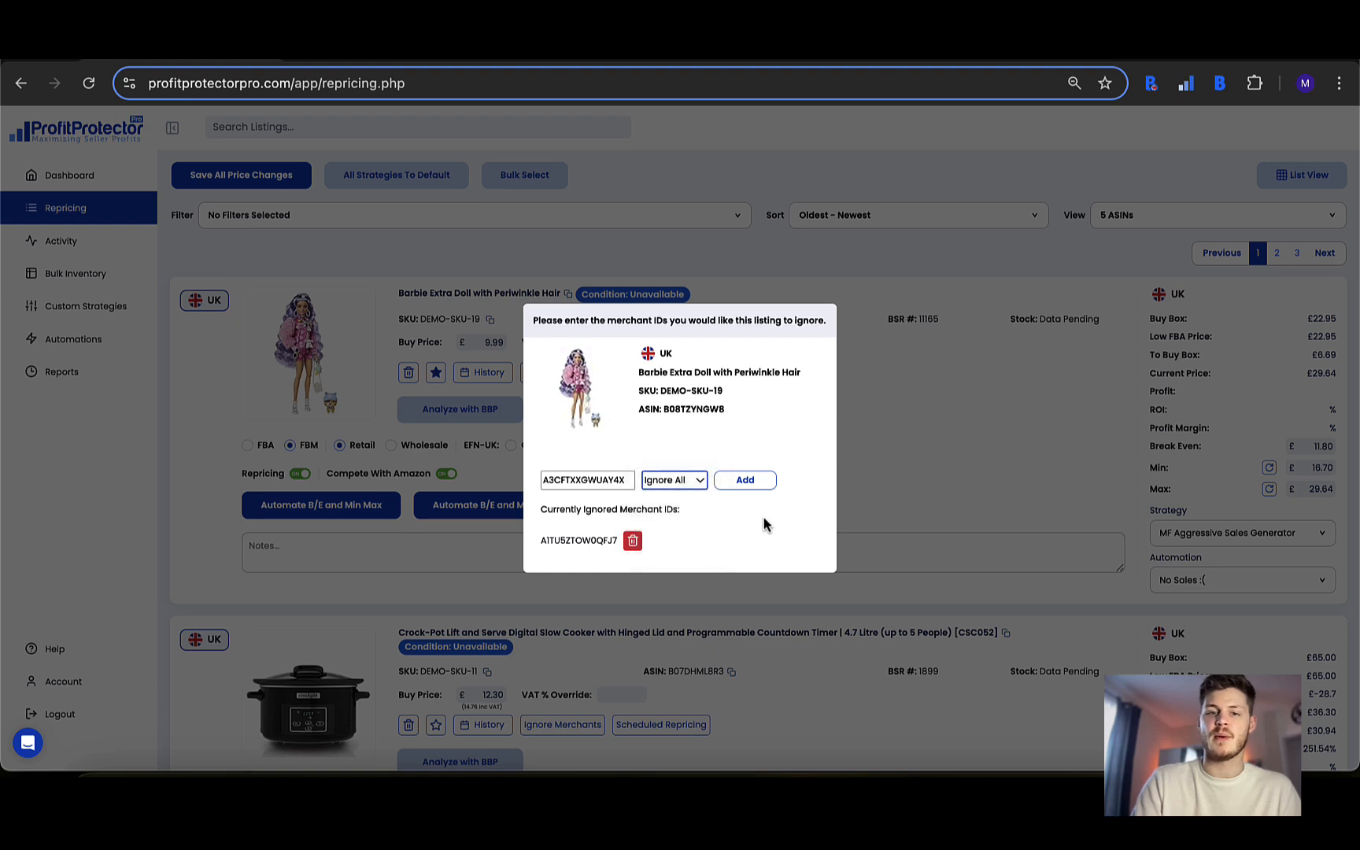
left_click(737, 483)
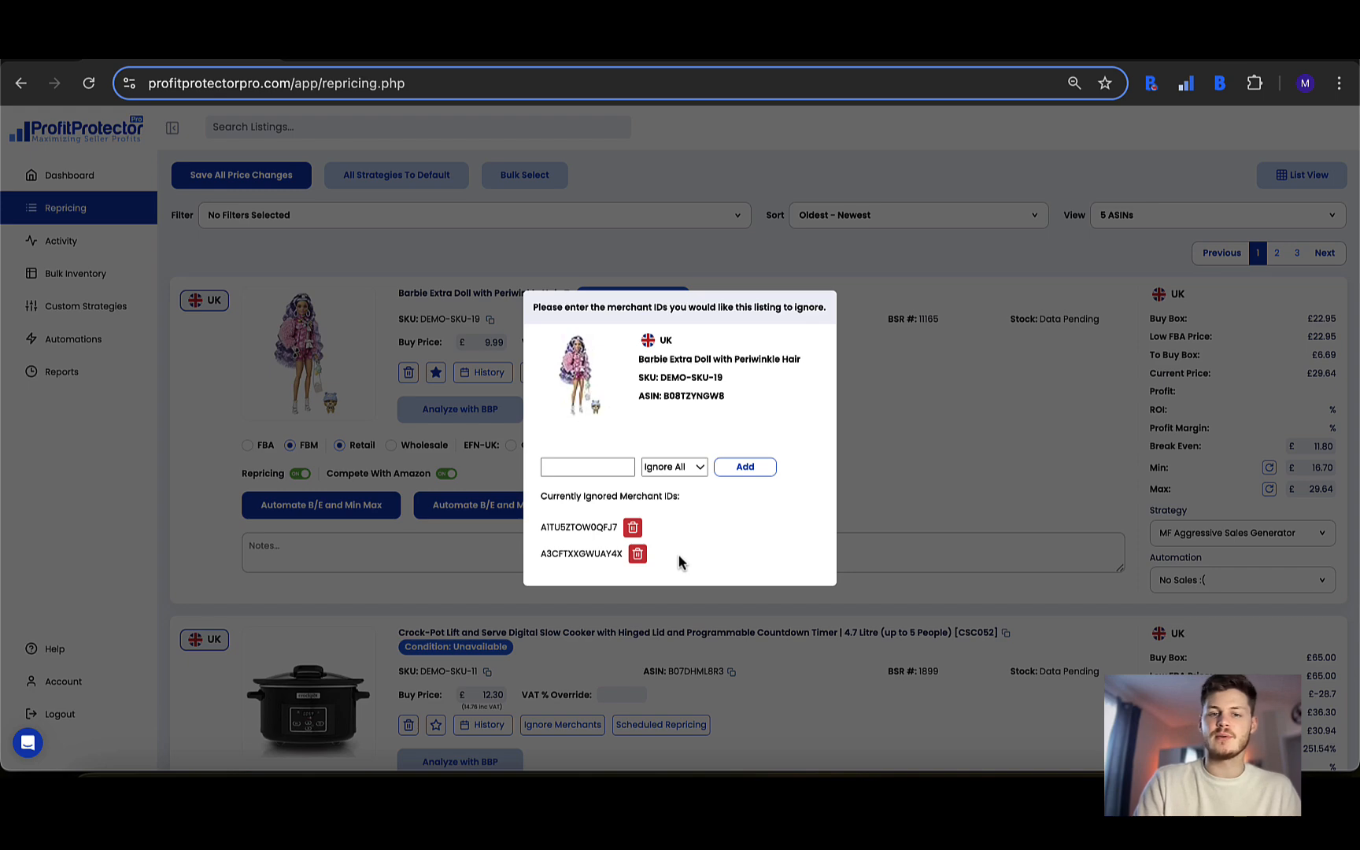
left_click(632, 528)
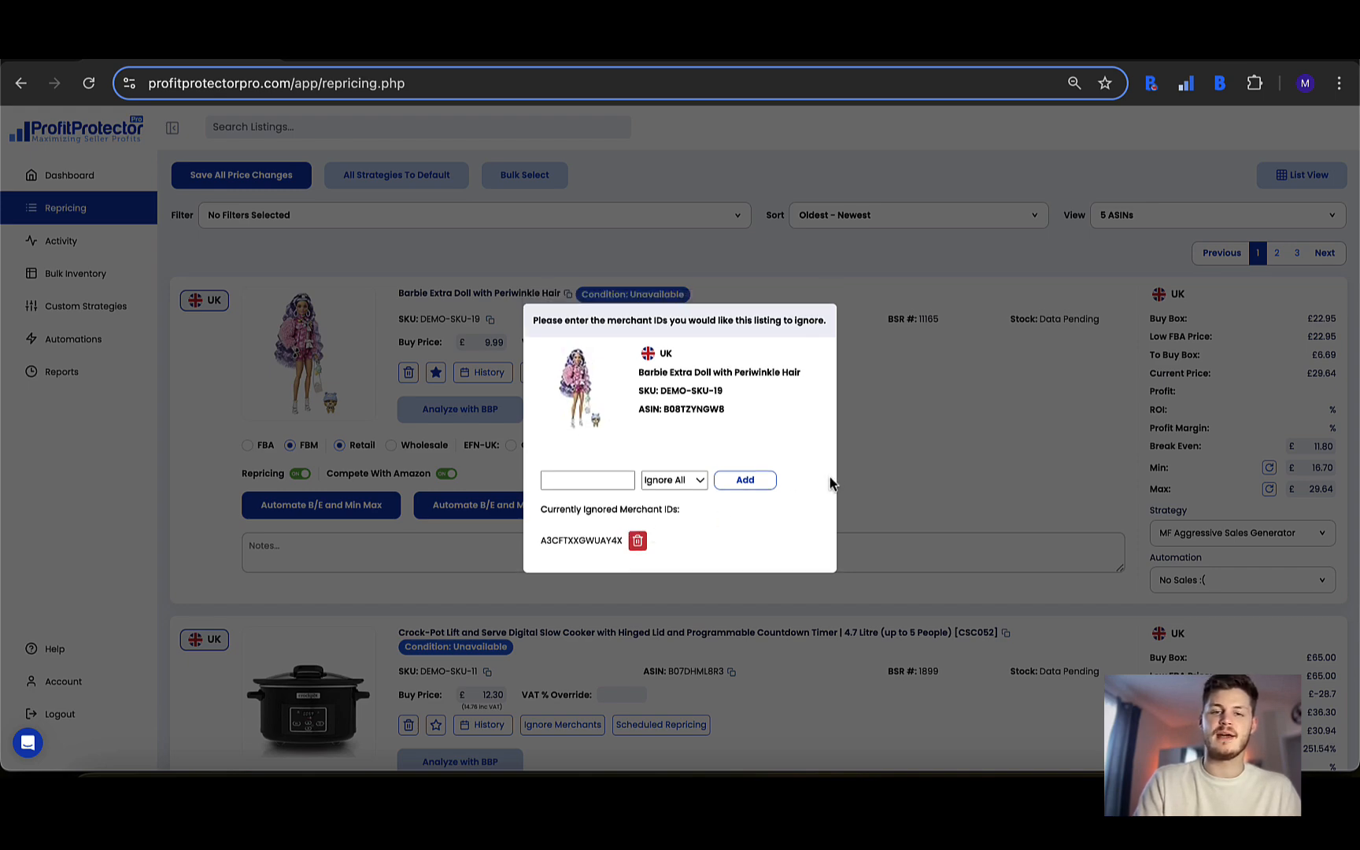
left_click(892, 446)
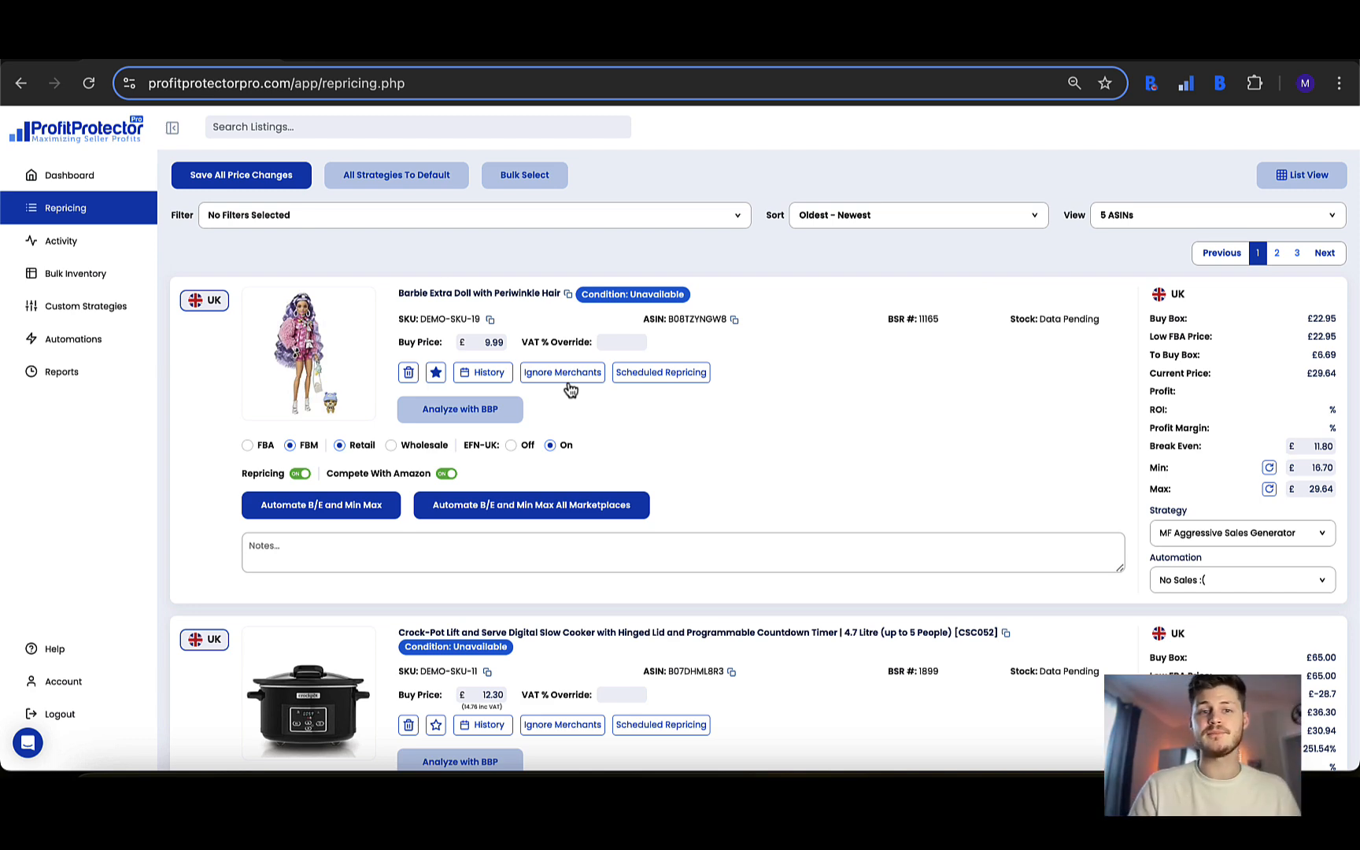
Turn on scheduled repricing for the Barbie doll listing, stopping at 23:00 and restarting at 09:00
left_click(651, 373)
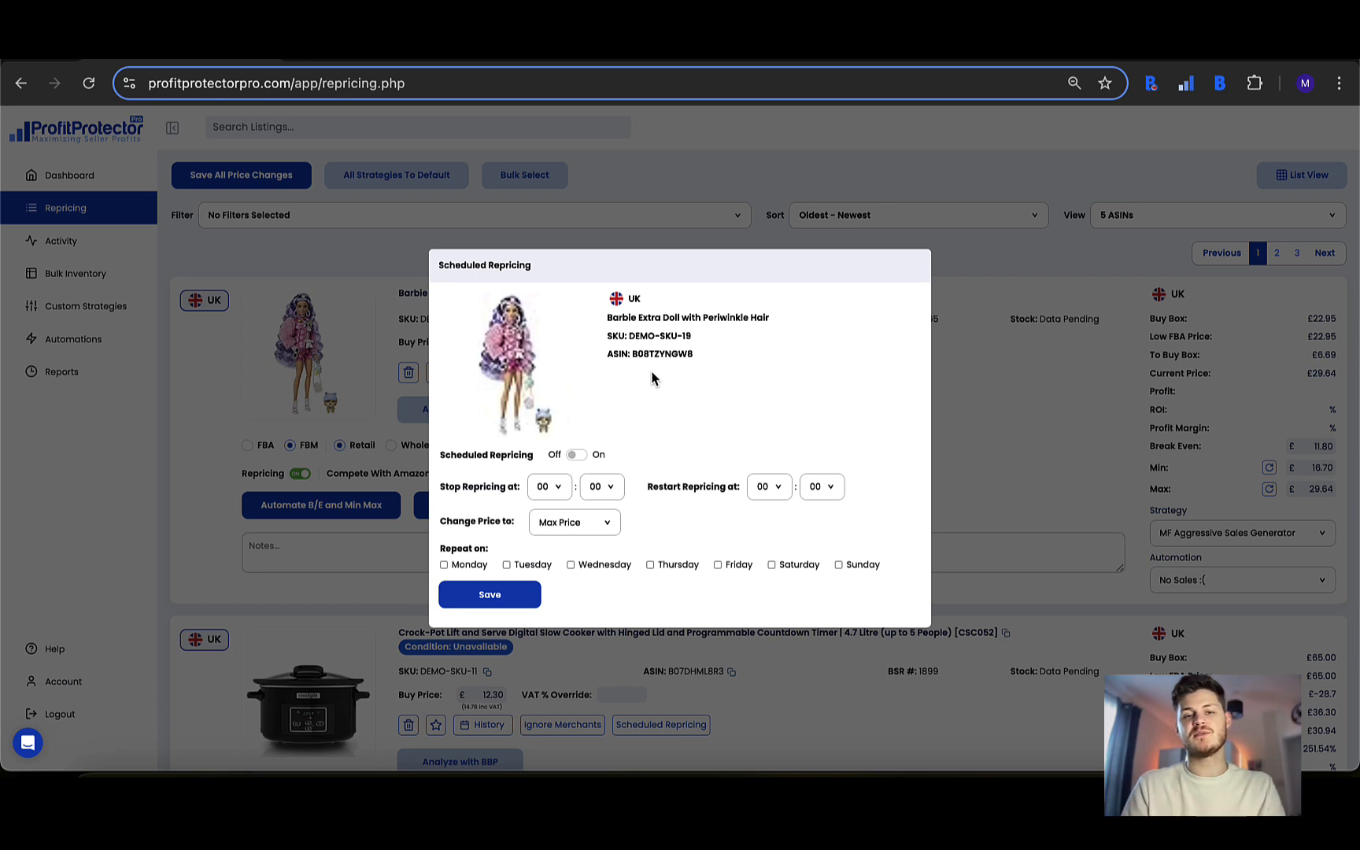
left_click(576, 456)
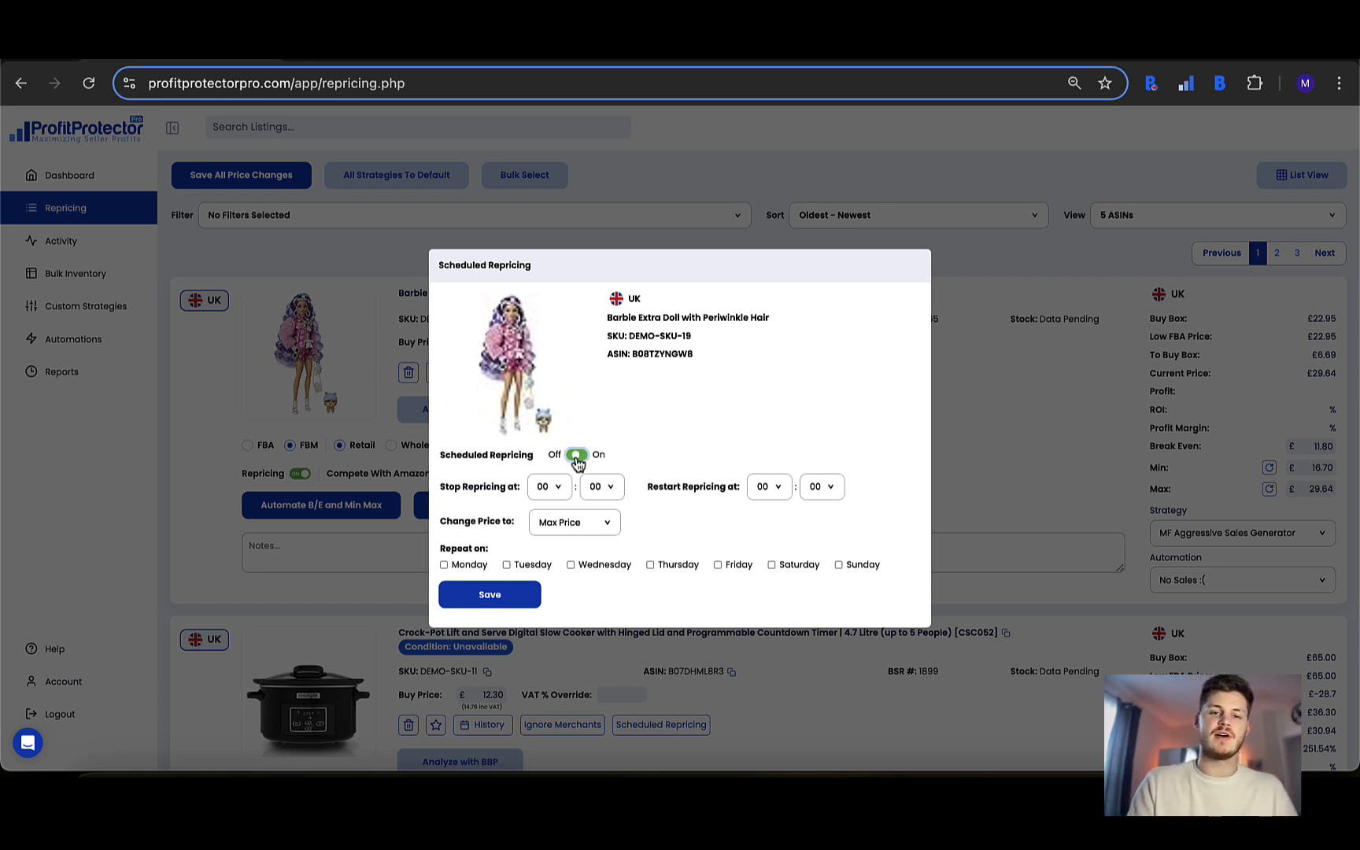
left_click(562, 489)
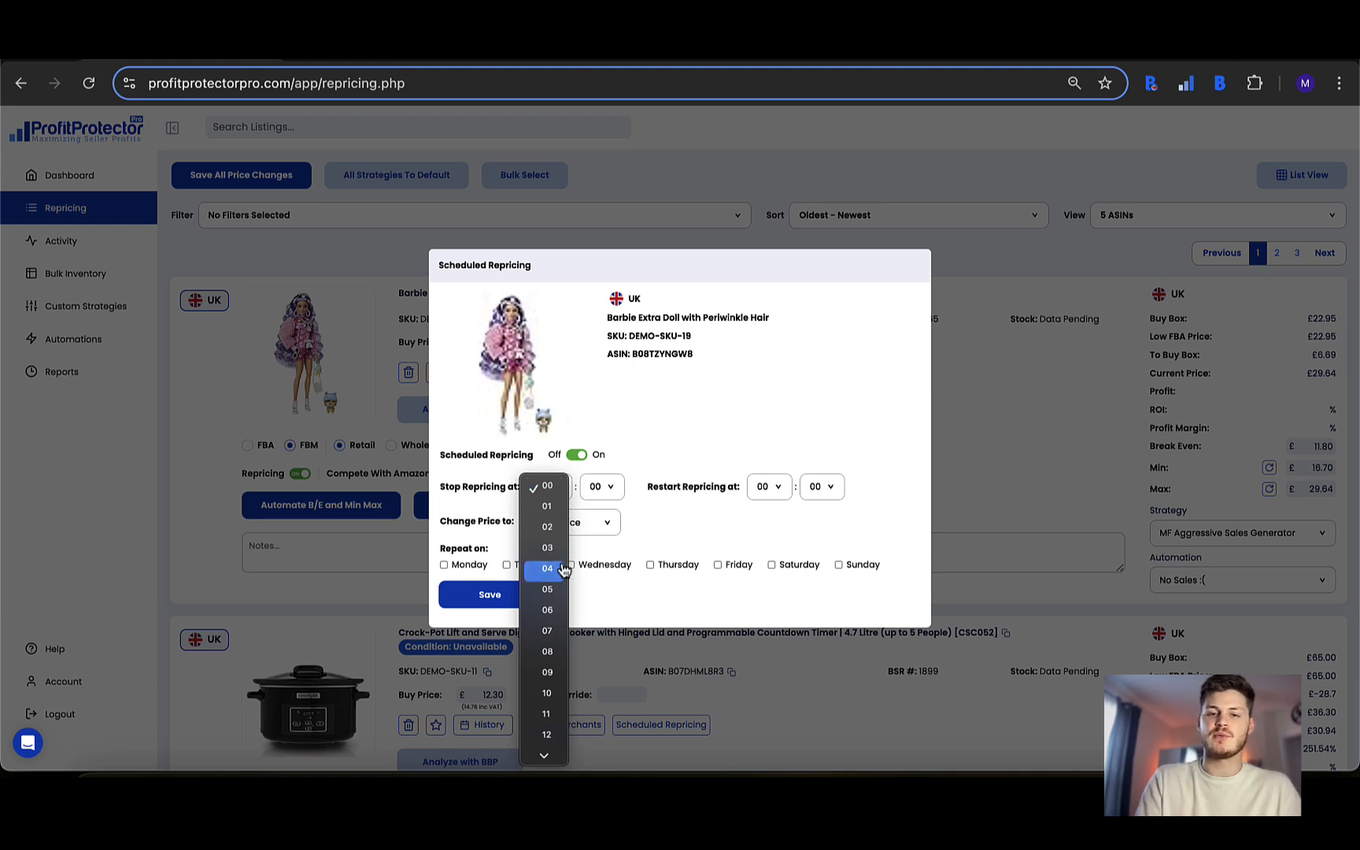
scroll(560, 656, "down", 3)
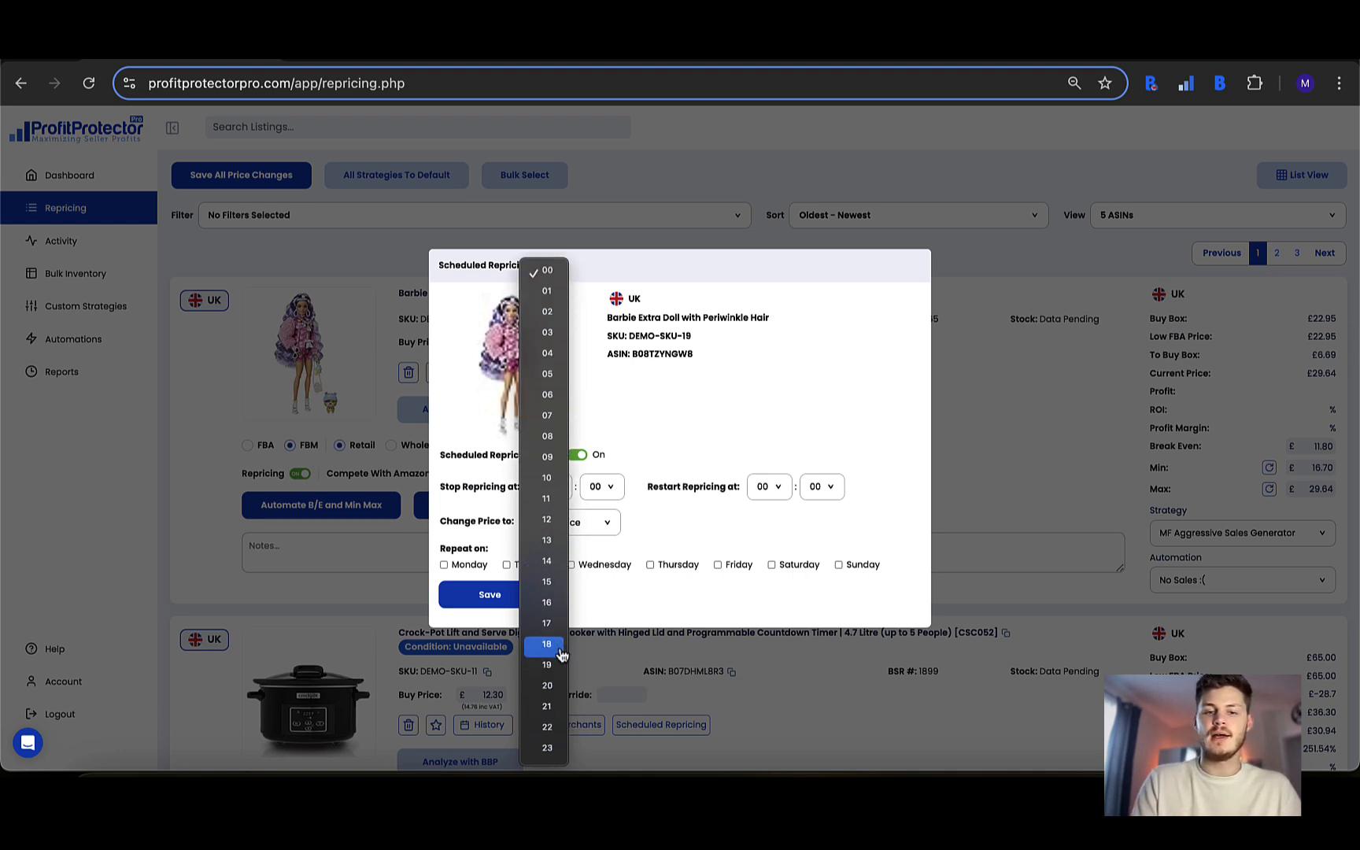
left_click(549, 747)
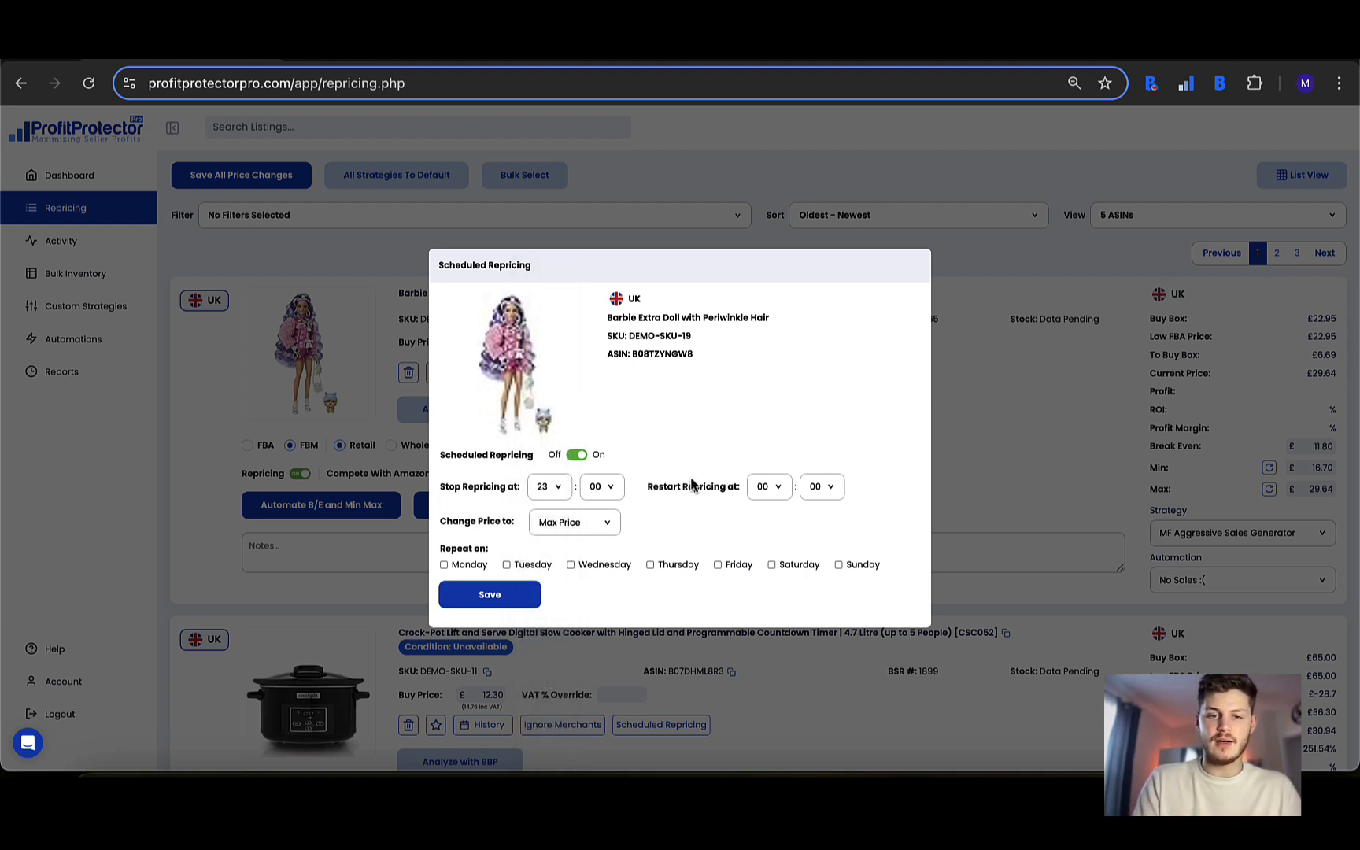
left_click(770, 494)
scroll(775, 622, "down", 3)
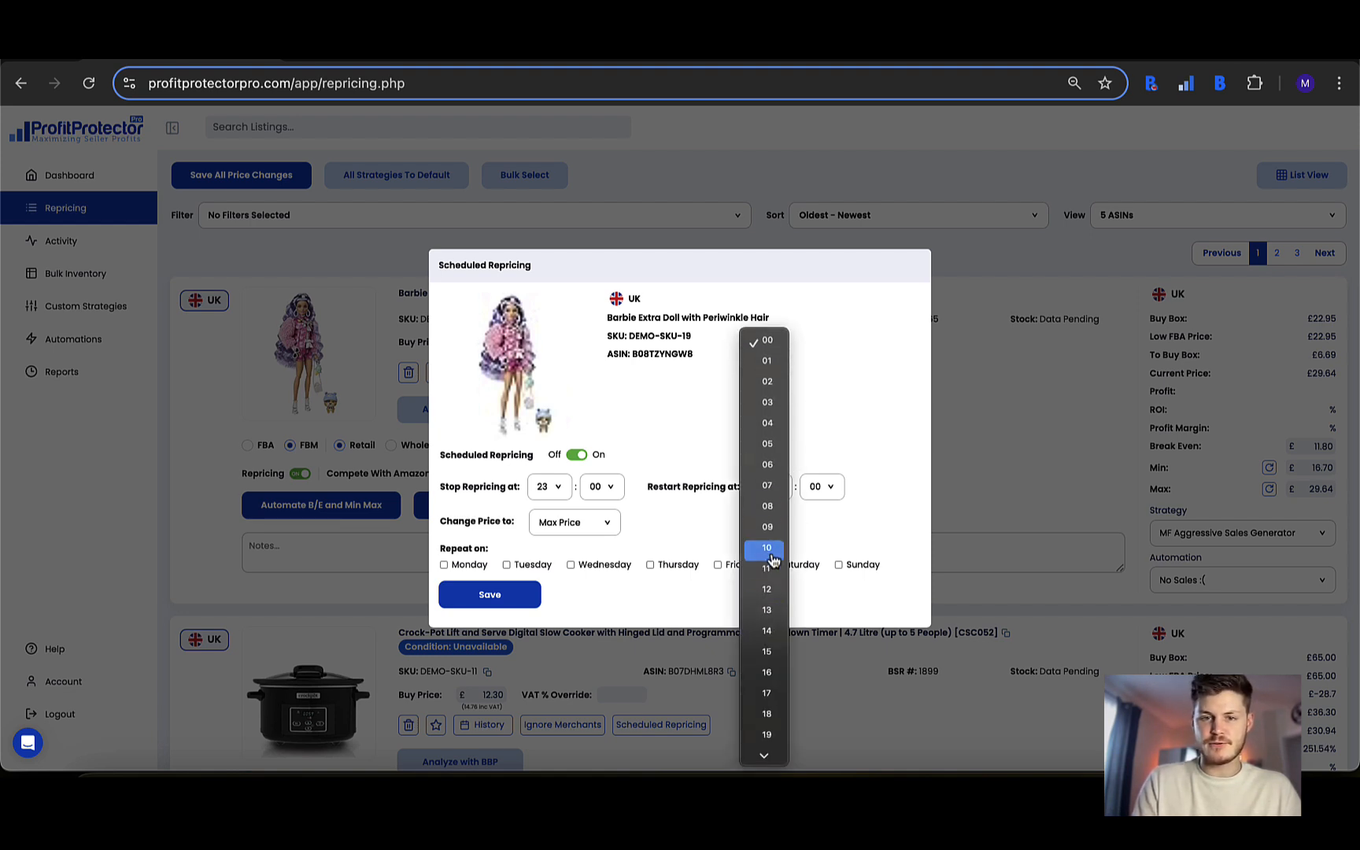
left_click(768, 527)
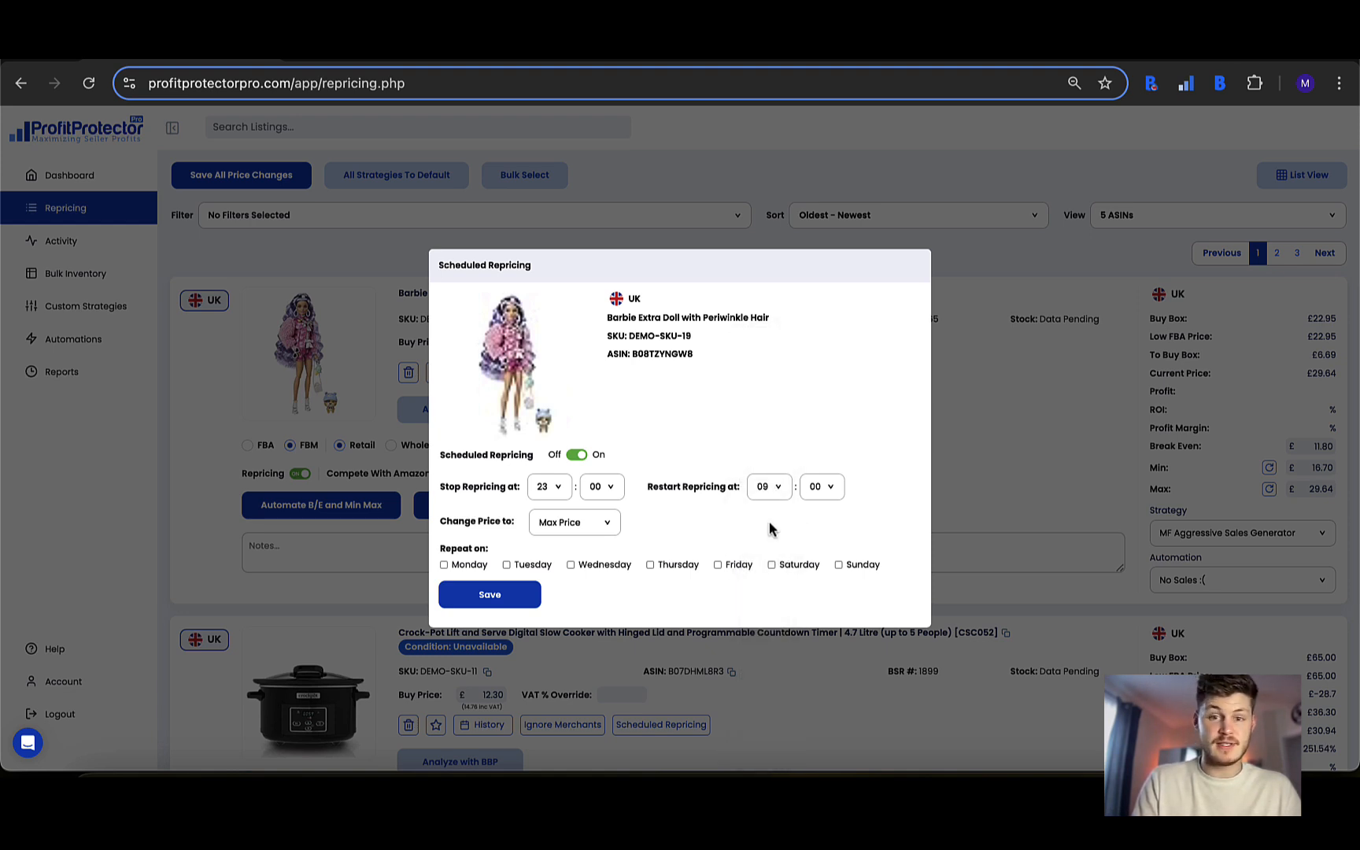
Set the scheduled price change to the current price plus 1.00
left_click(594, 525)
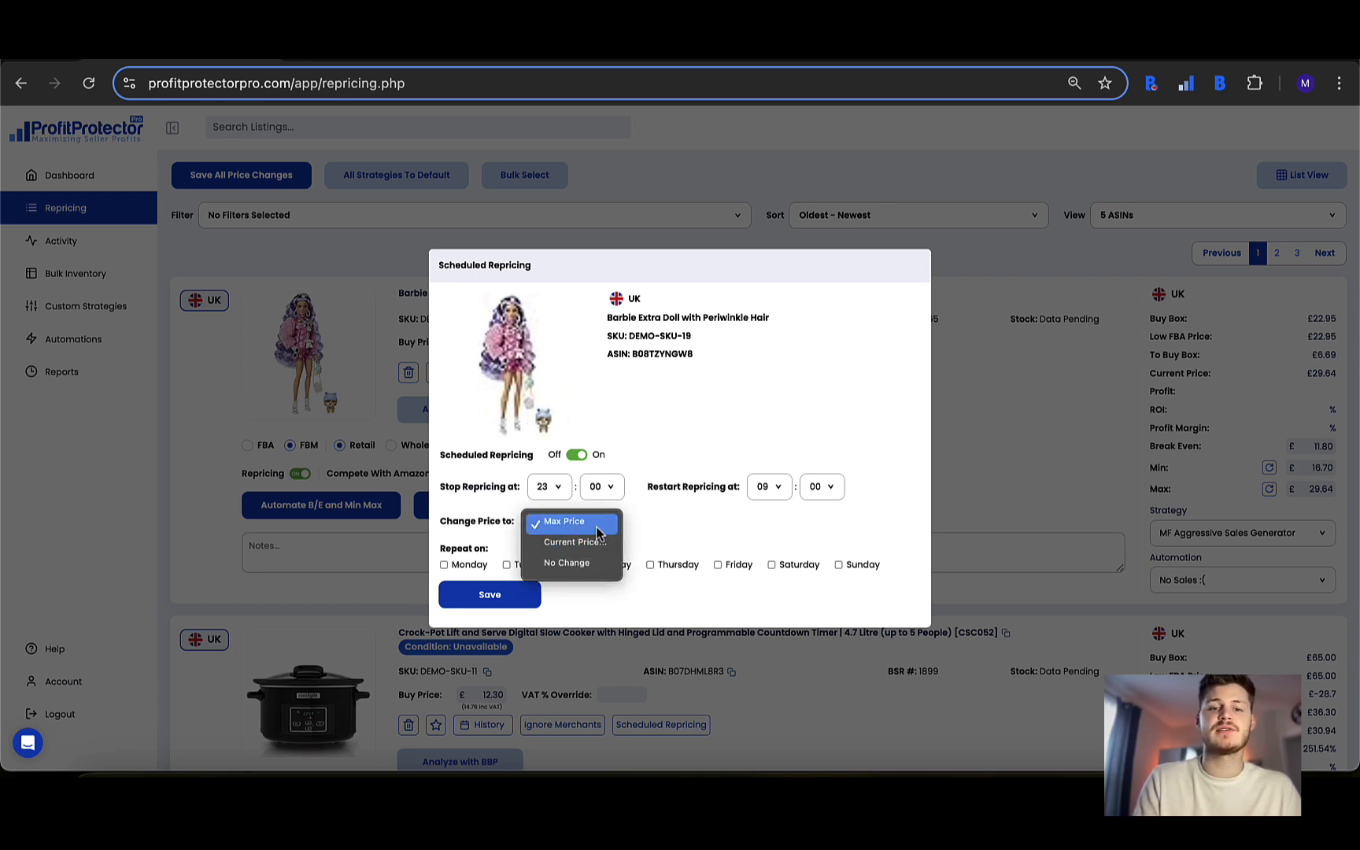
left_click(588, 543)
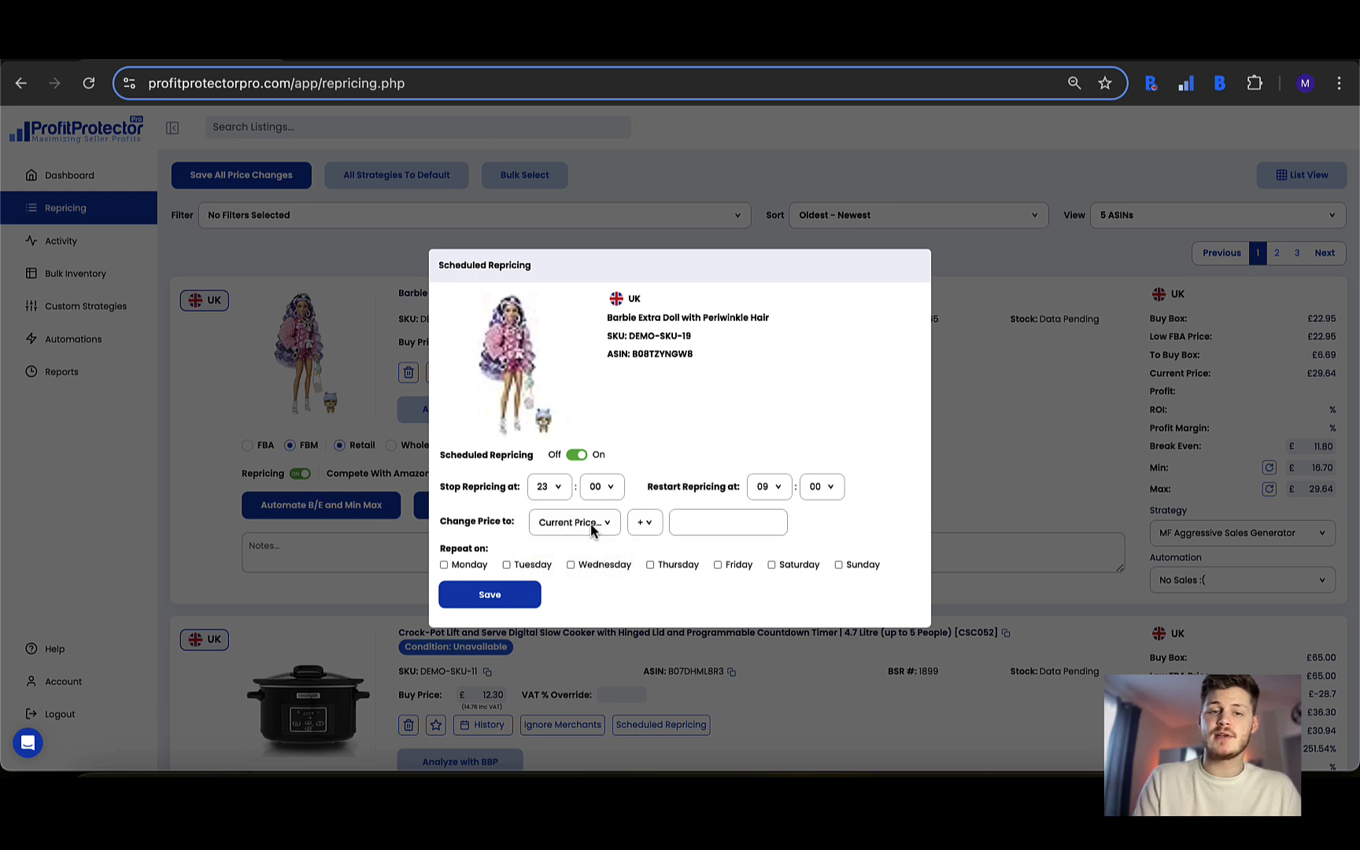
left_click(645, 522)
left_click(688, 534)
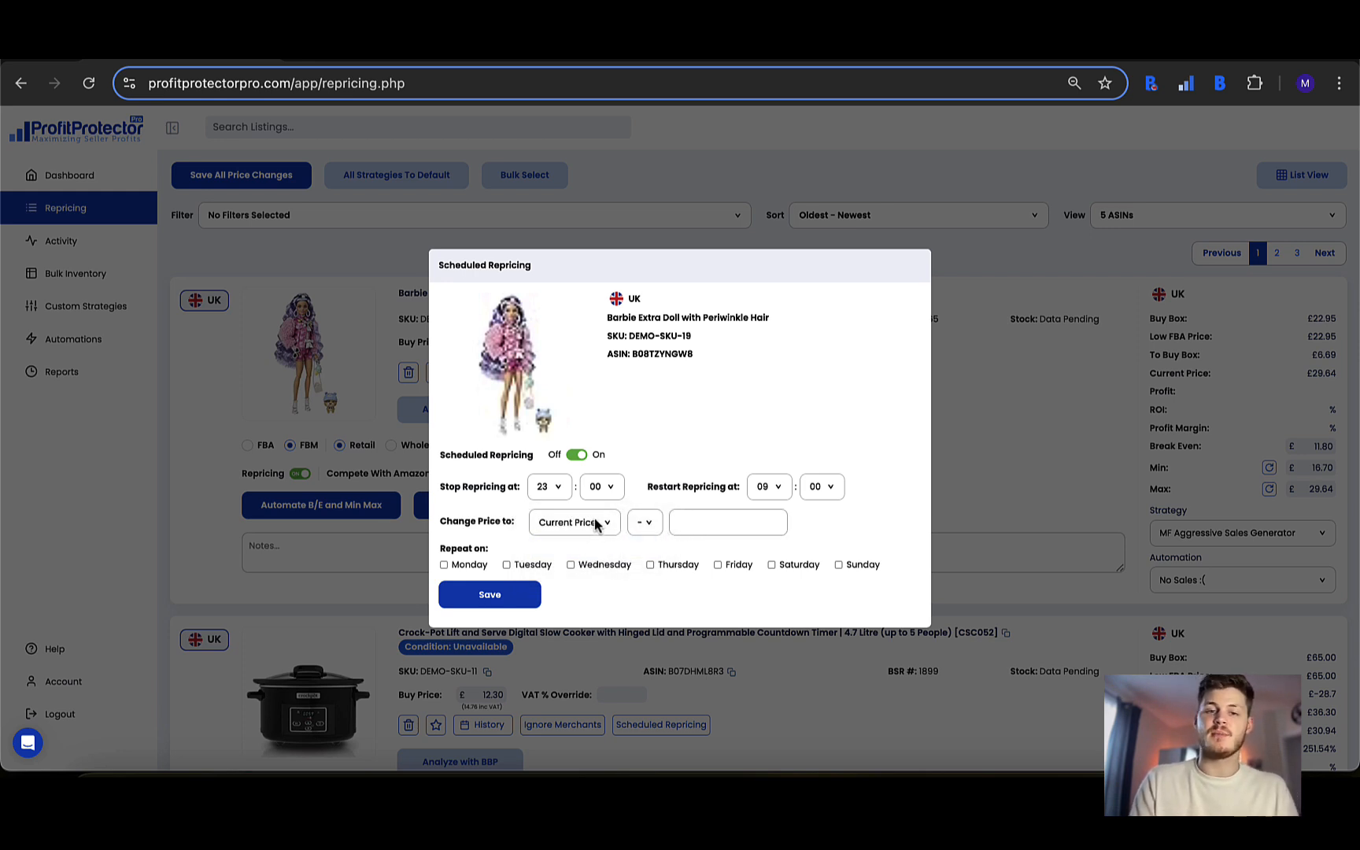
left_click(644, 523)
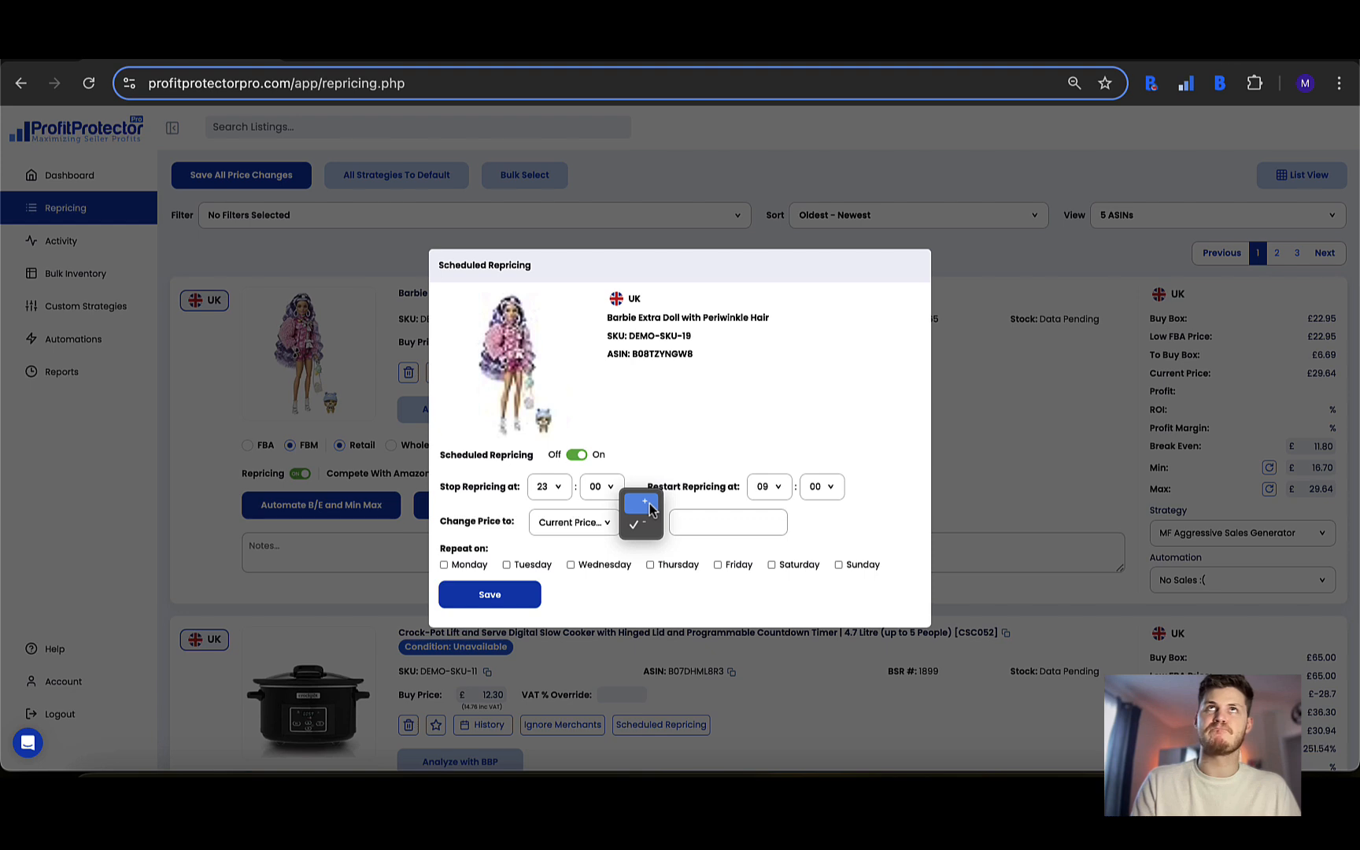
left_click(644, 503)
left_click(712, 524)
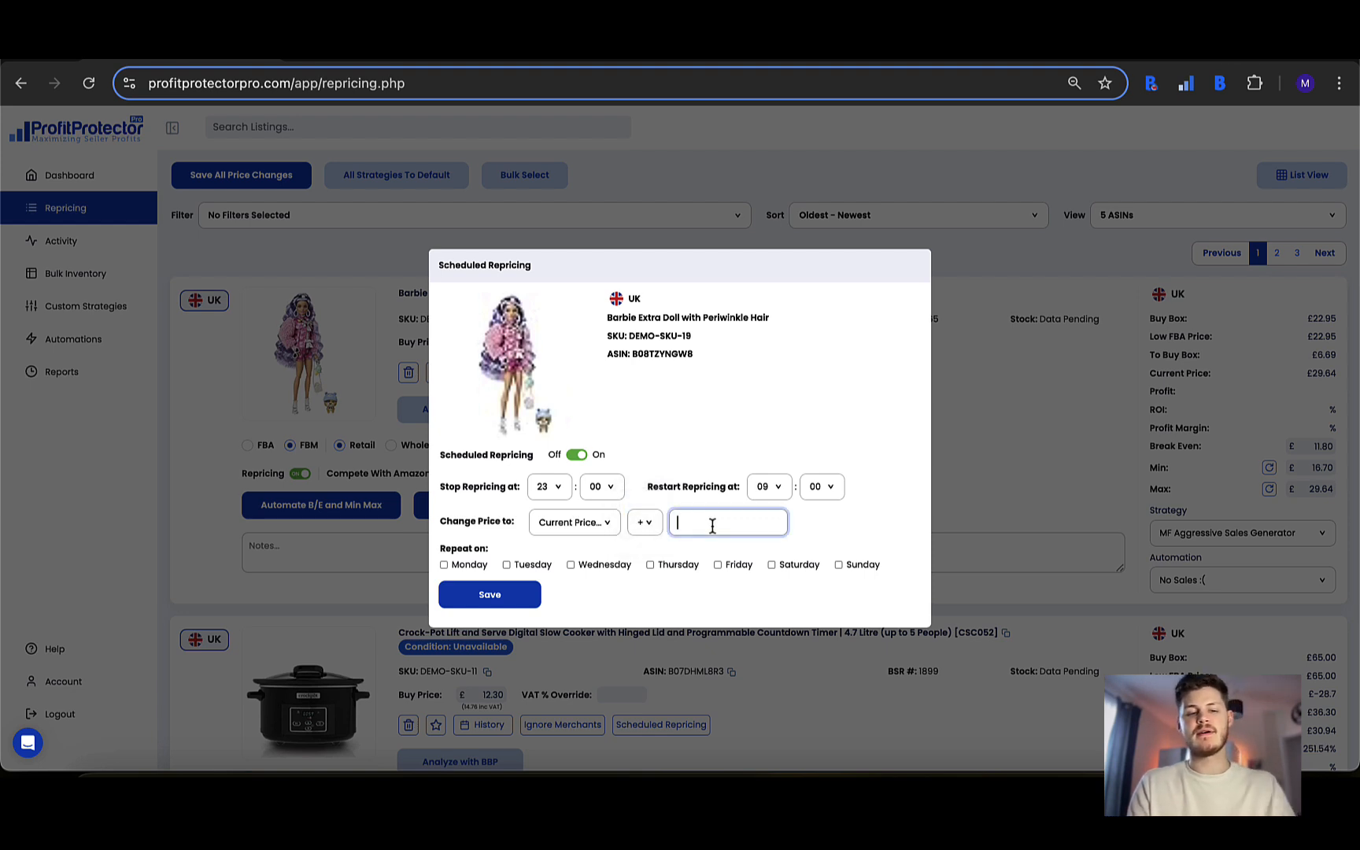
type("1.00")
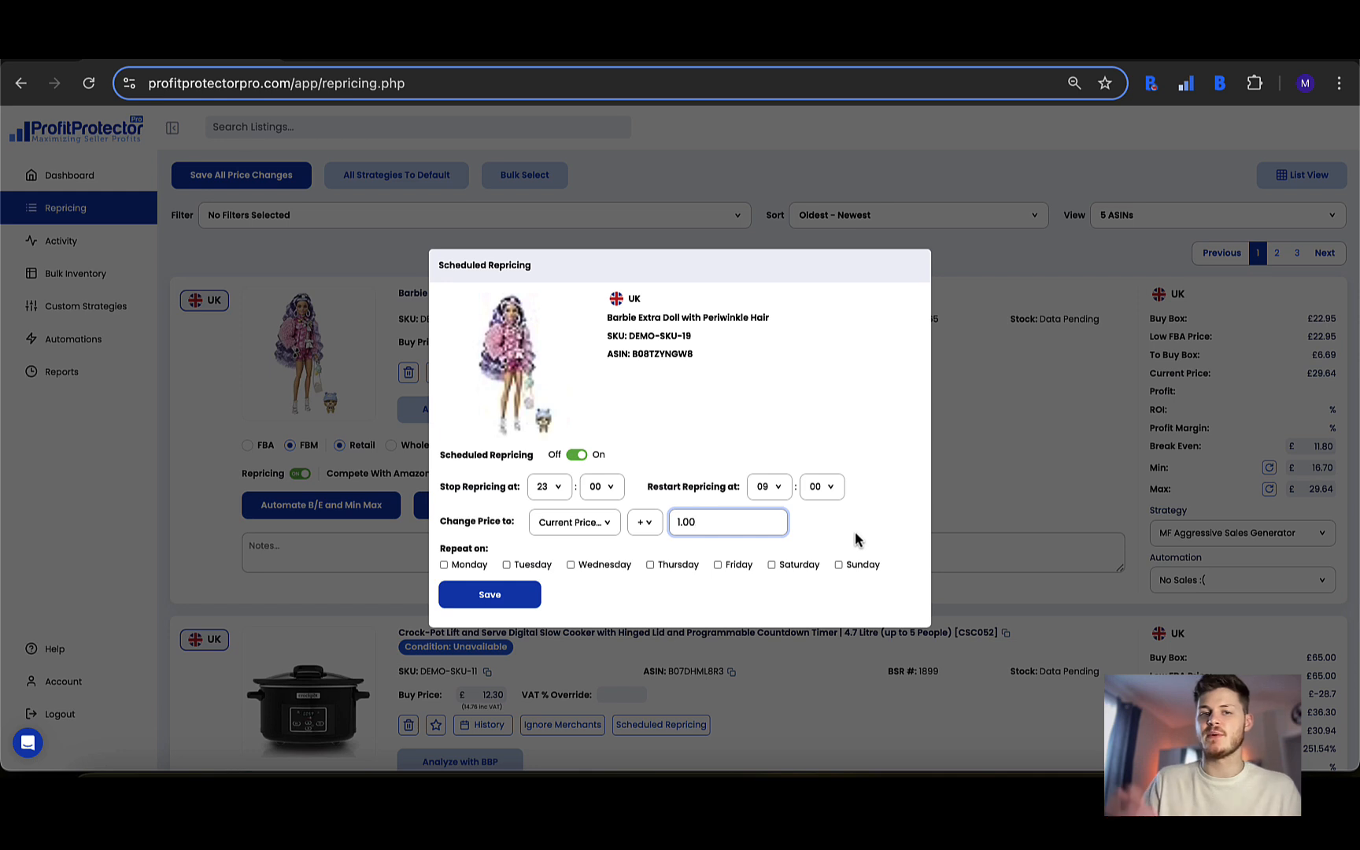
Try the No Change option for the scheduled price and switch back to Current Price
left_click(569, 527)
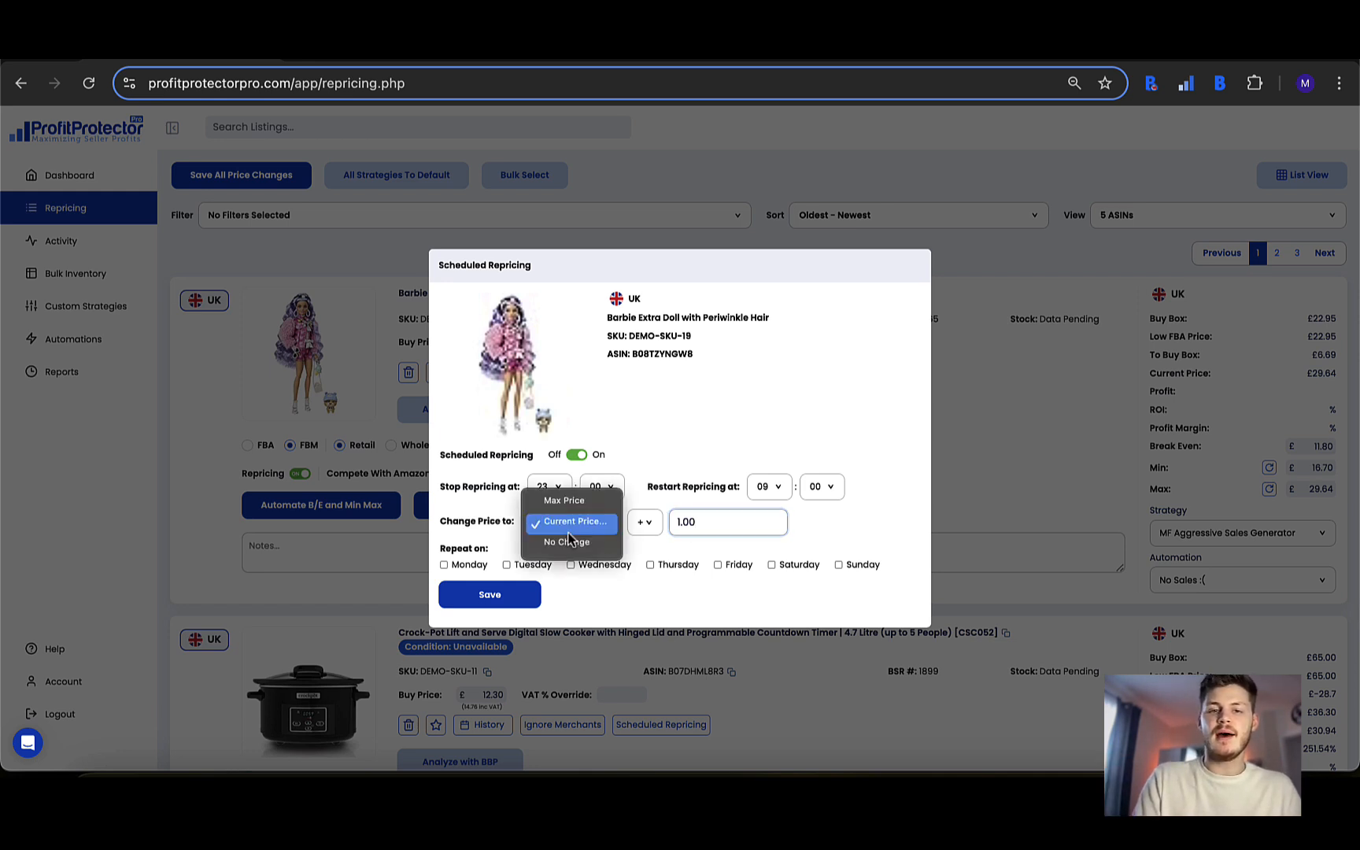
left_click(567, 543)
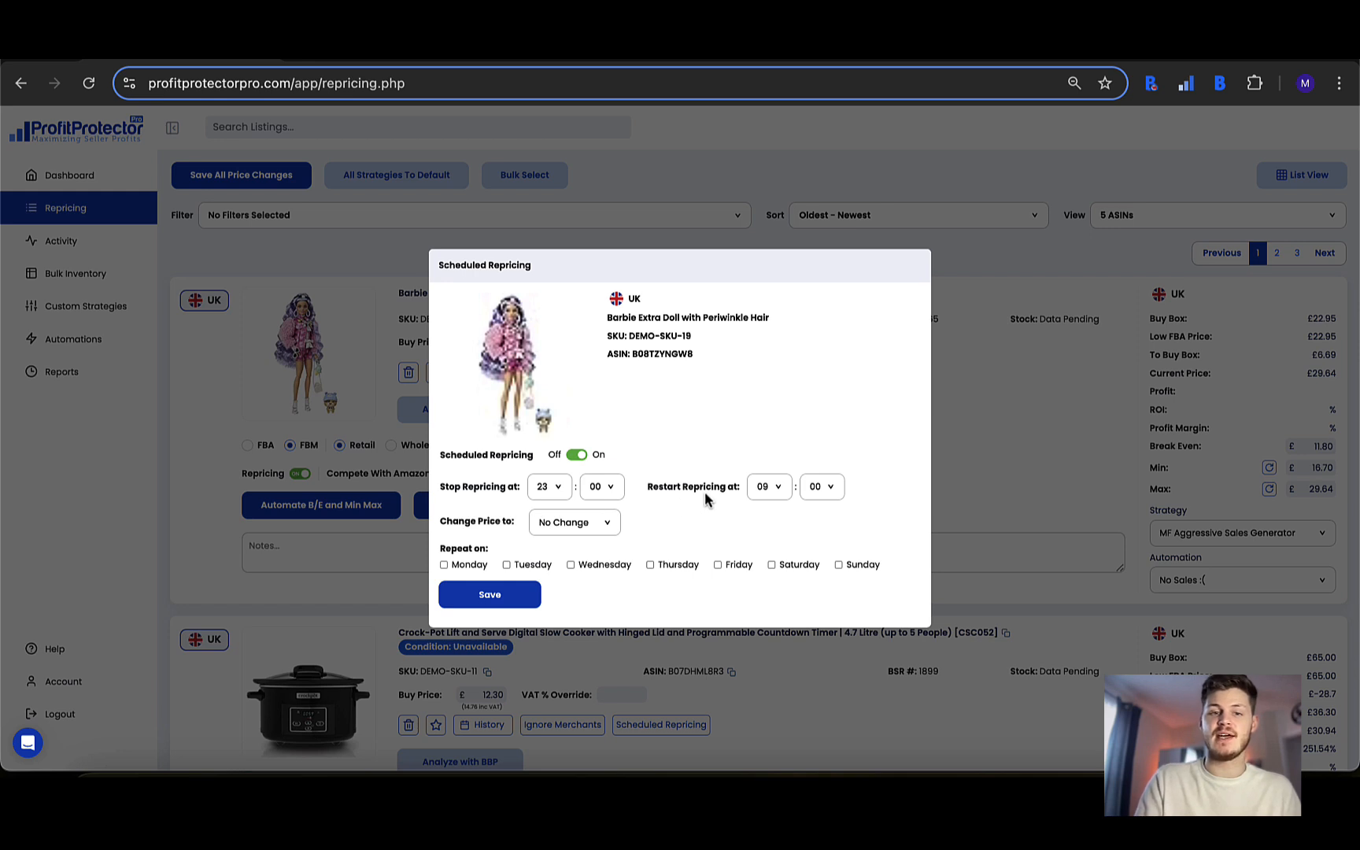
left_click(570, 523)
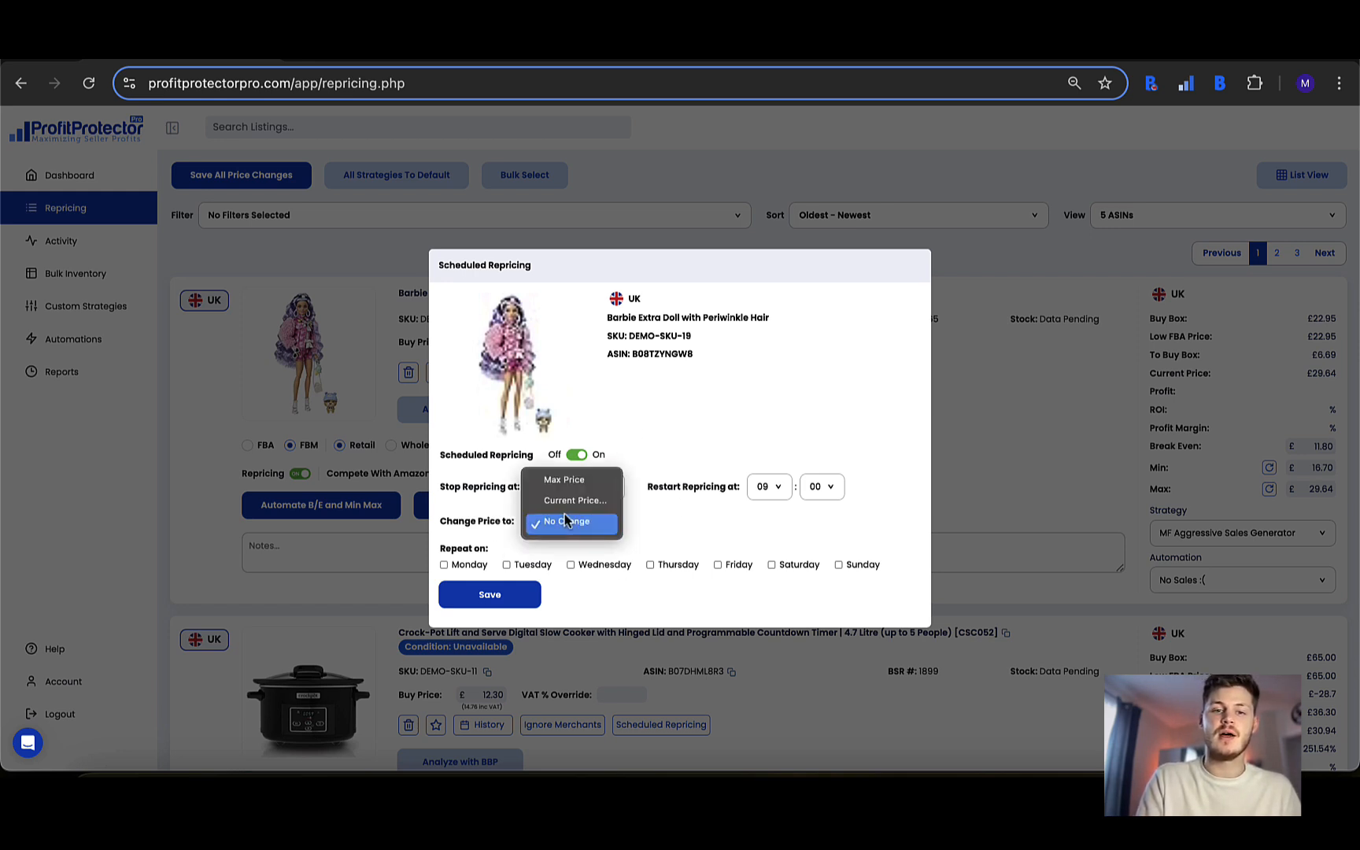
left_click(564, 505)
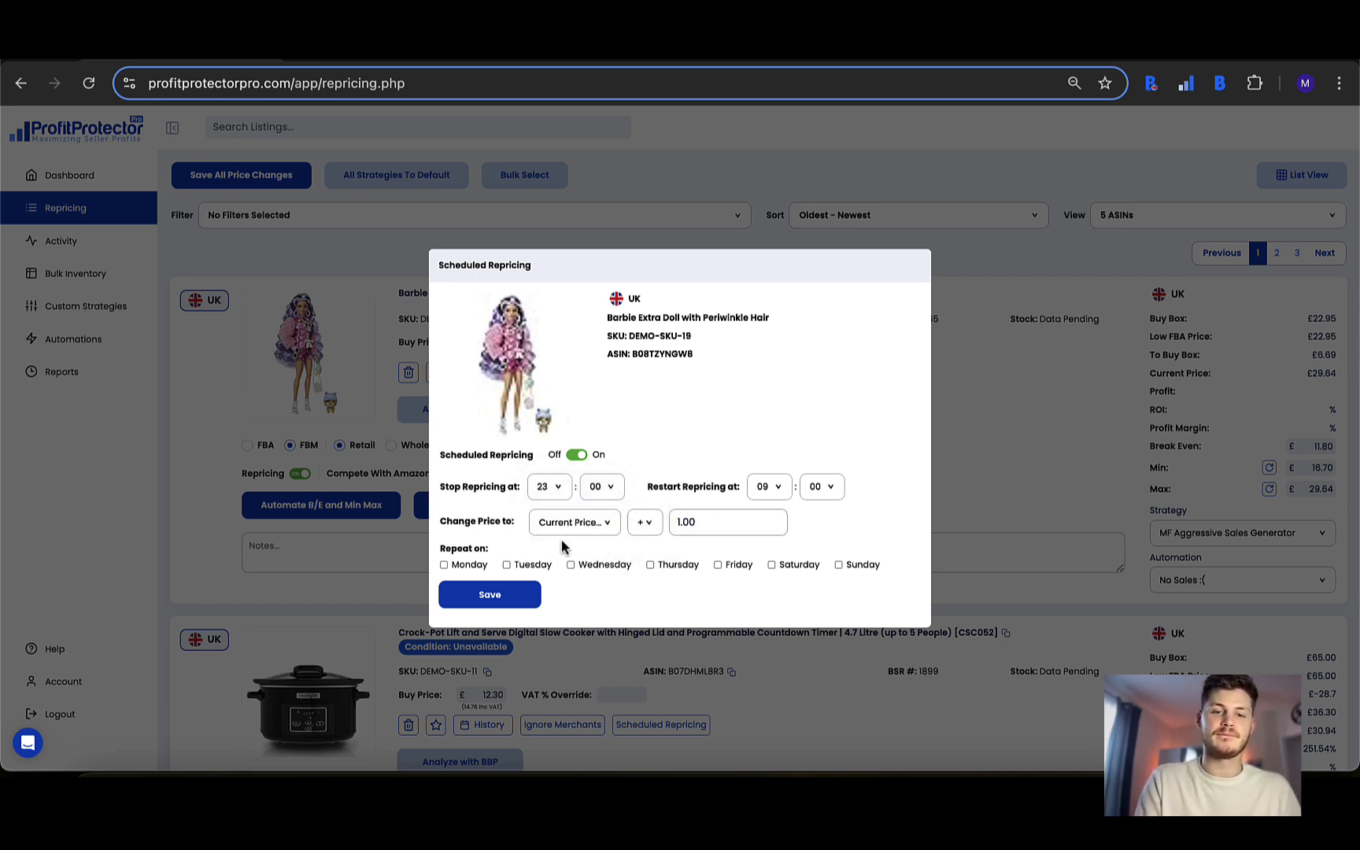
Set the Barbie doll listing's scheduled repricing to repeat on Saturday and Sunday only, and save the schedule
left_click(445, 565)
left_click(571, 565)
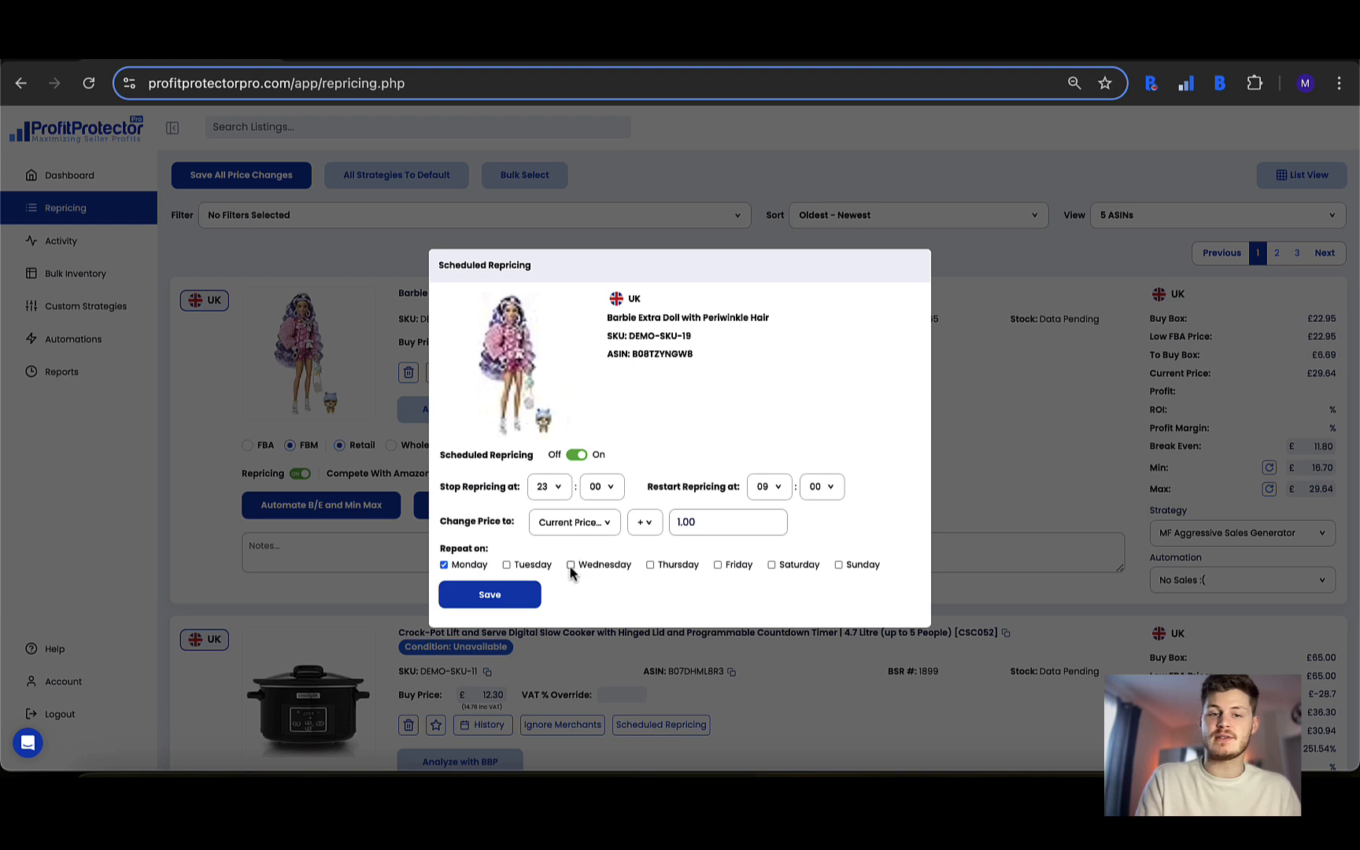
left_click(717, 564)
left_click(771, 565)
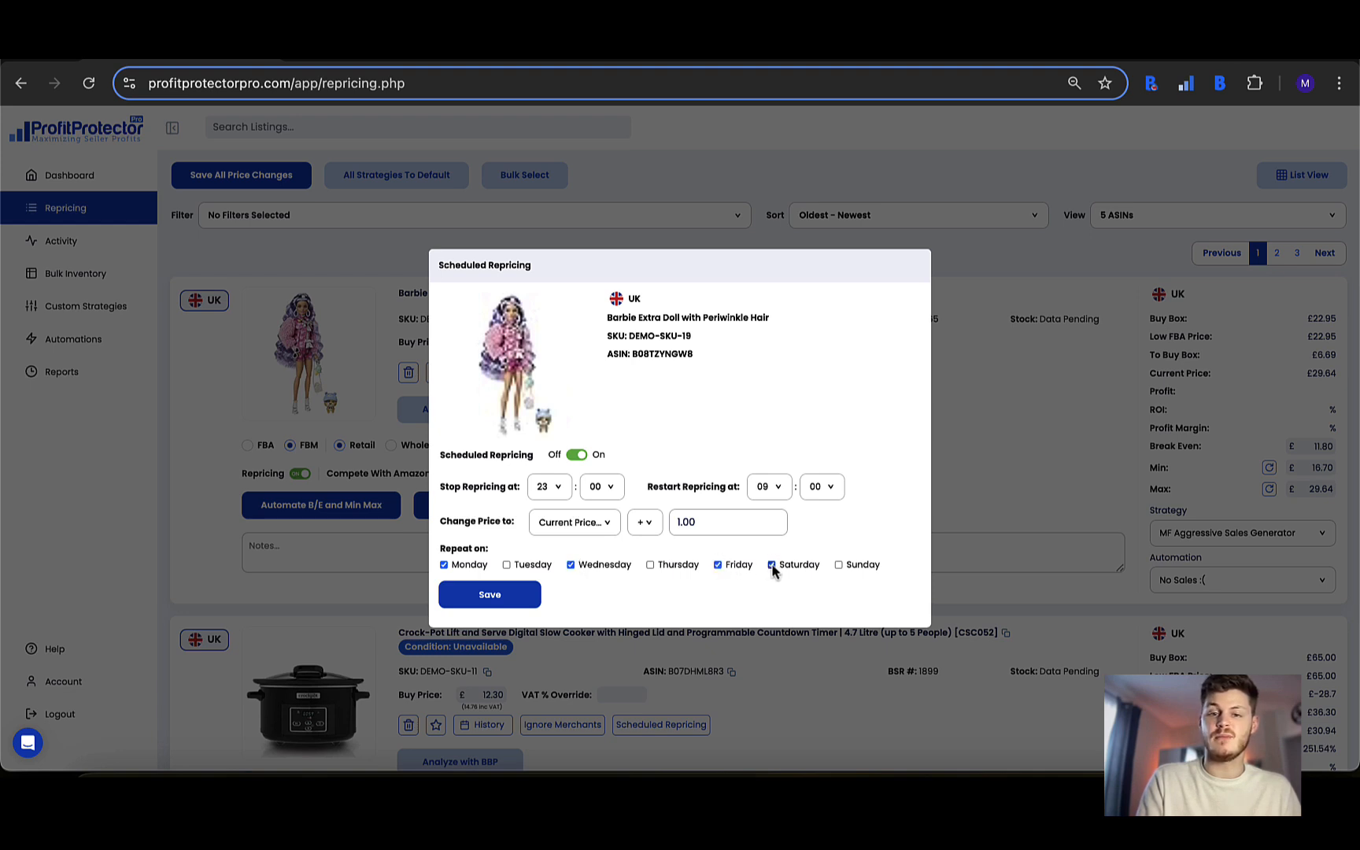
left_click(838, 565)
left_click(718, 565)
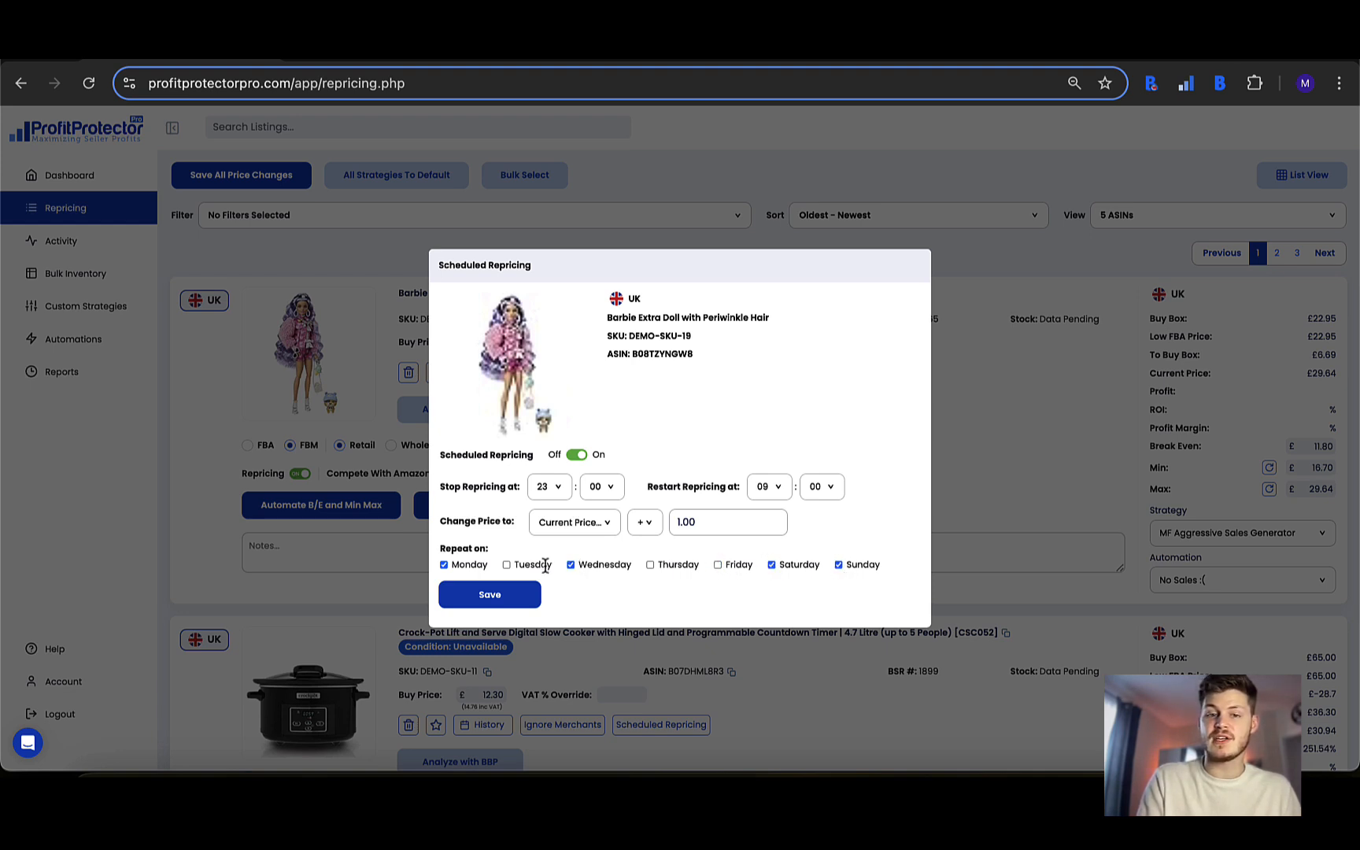
left_click(571, 565)
left_click(444, 565)
left_click(480, 596)
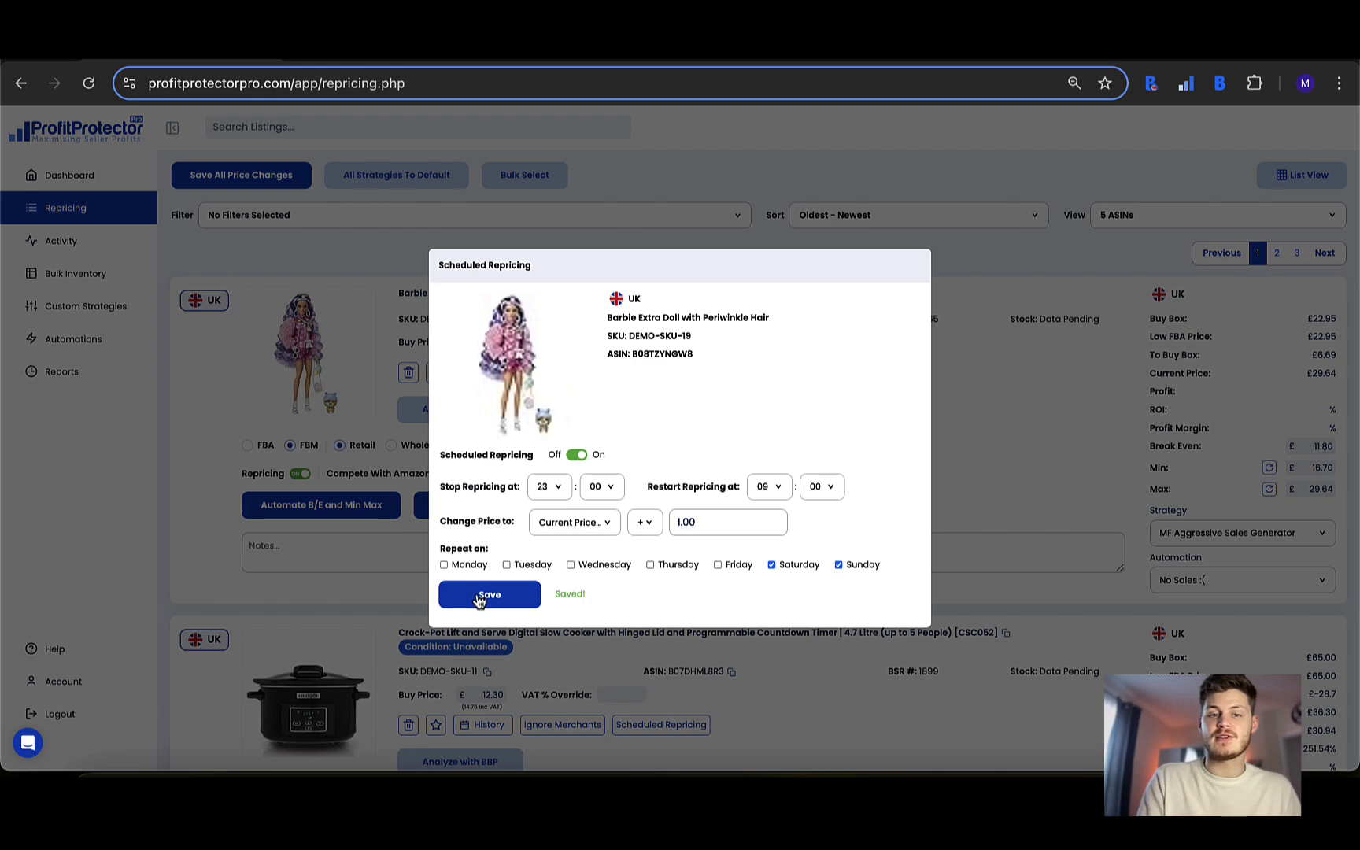
left_click(1001, 395)
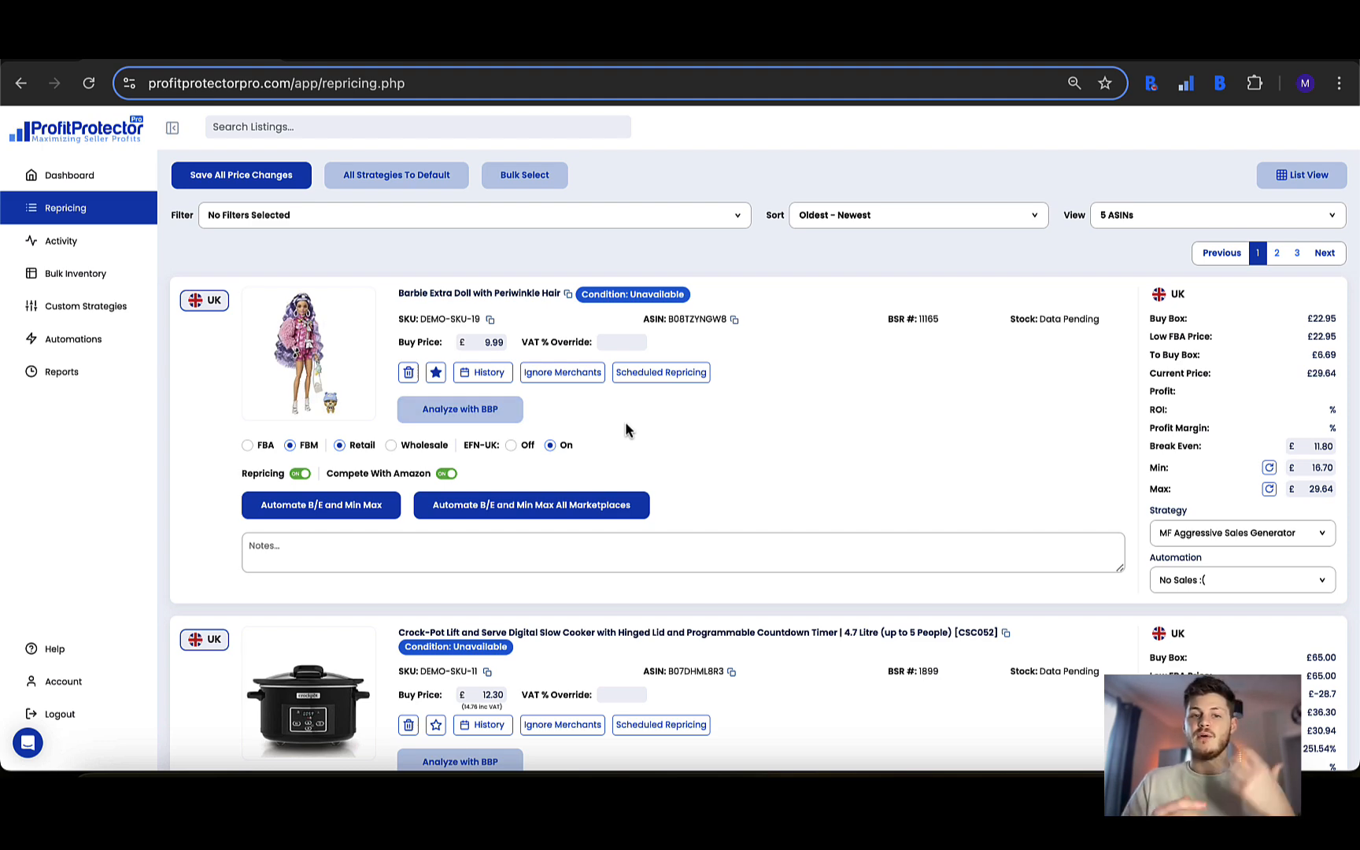
Analyze the Barbie doll listing with BBP on its Amazon product page
left_click(477, 413)
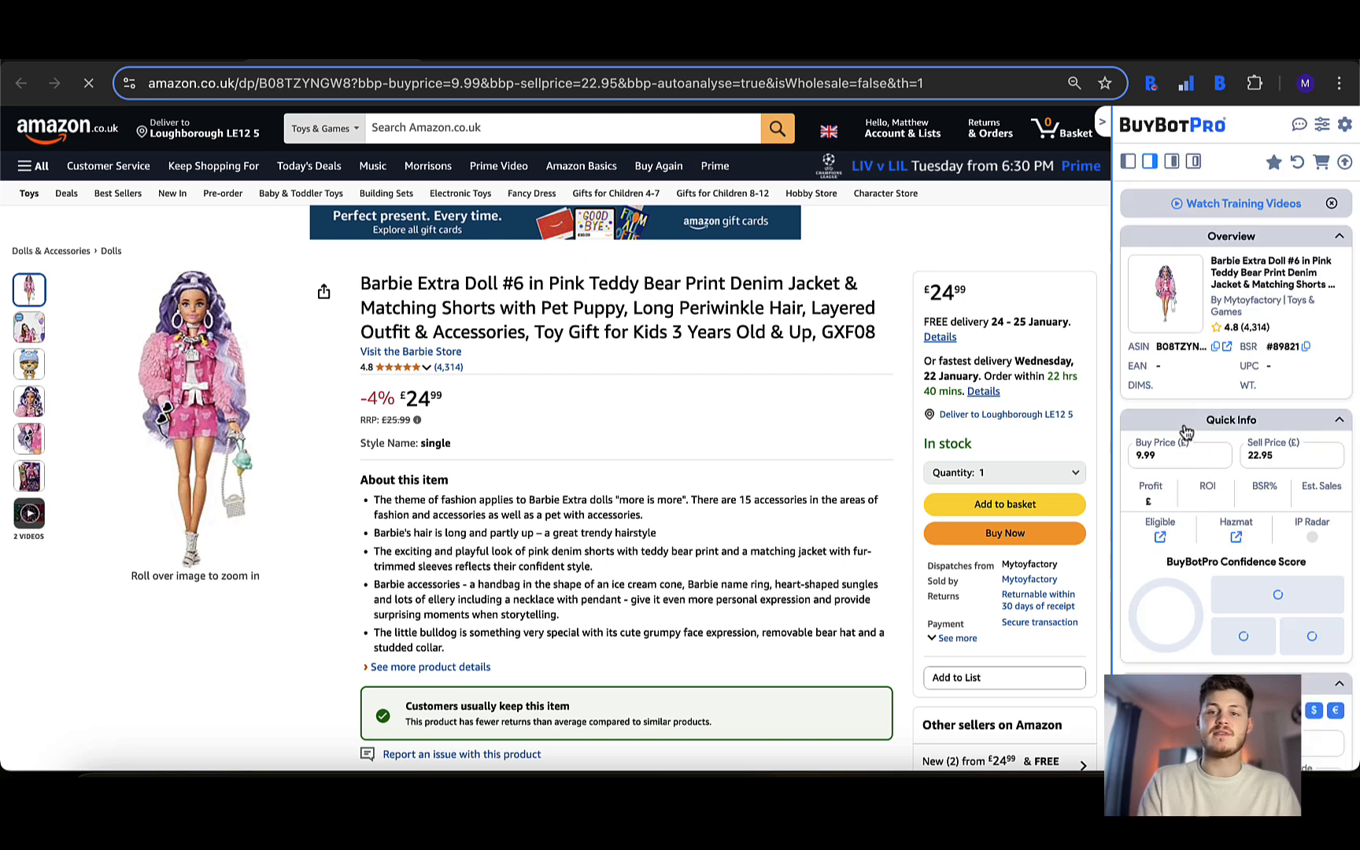
scroll(1186, 567, "down", 3)
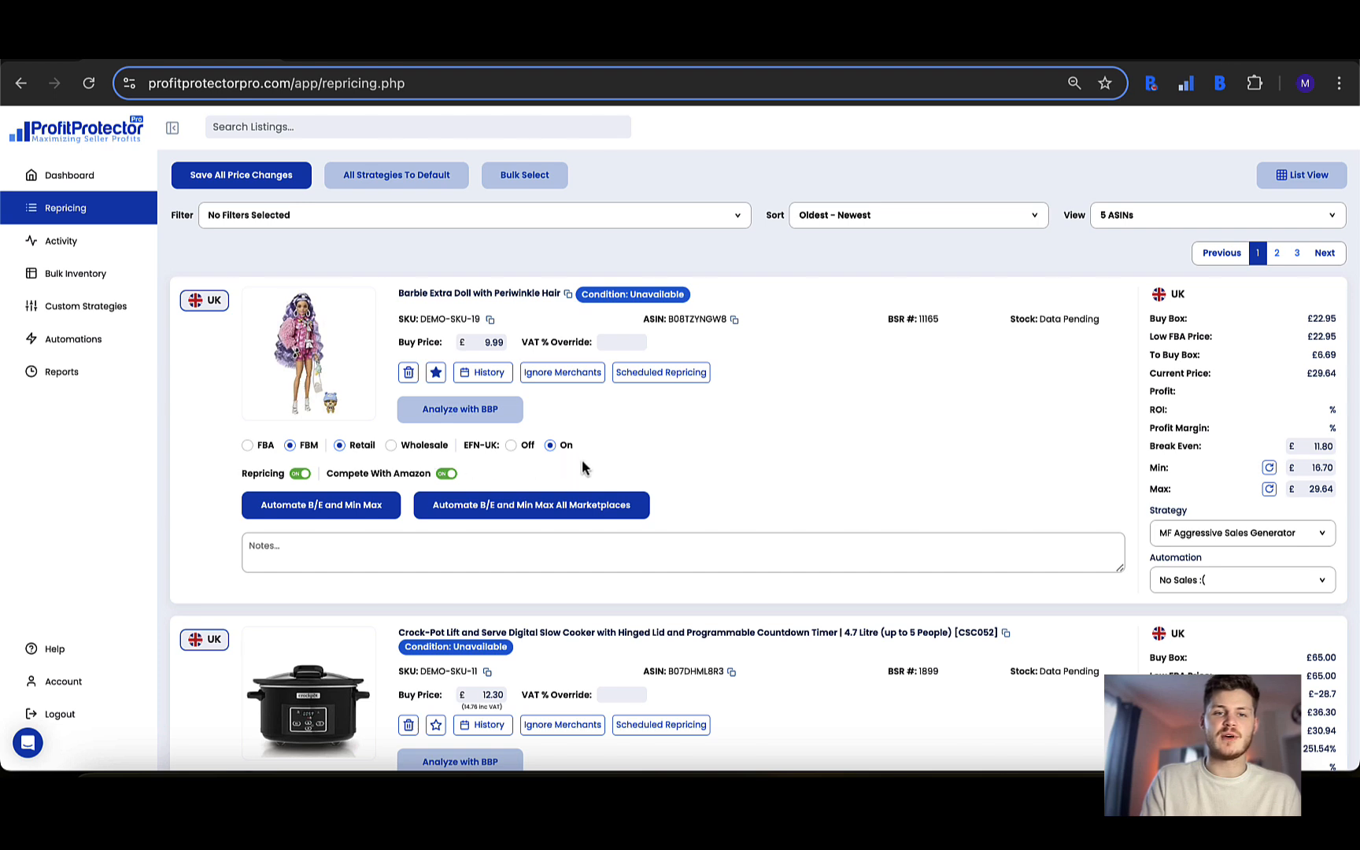
Set the Barbie doll listing to FBA and Wholesale, and re-enter its buy price as 9.99
left_click(253, 444)
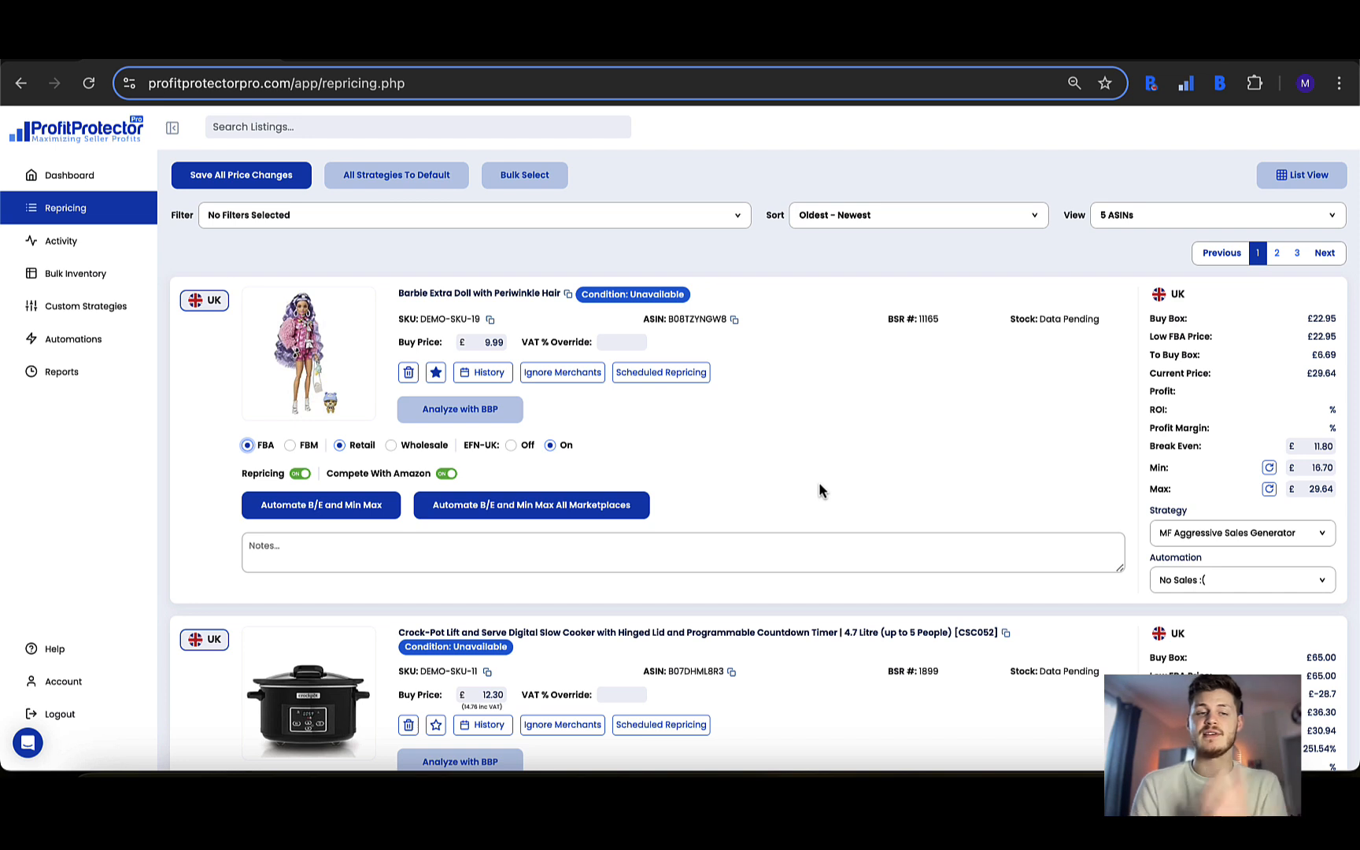
left_click(390, 444)
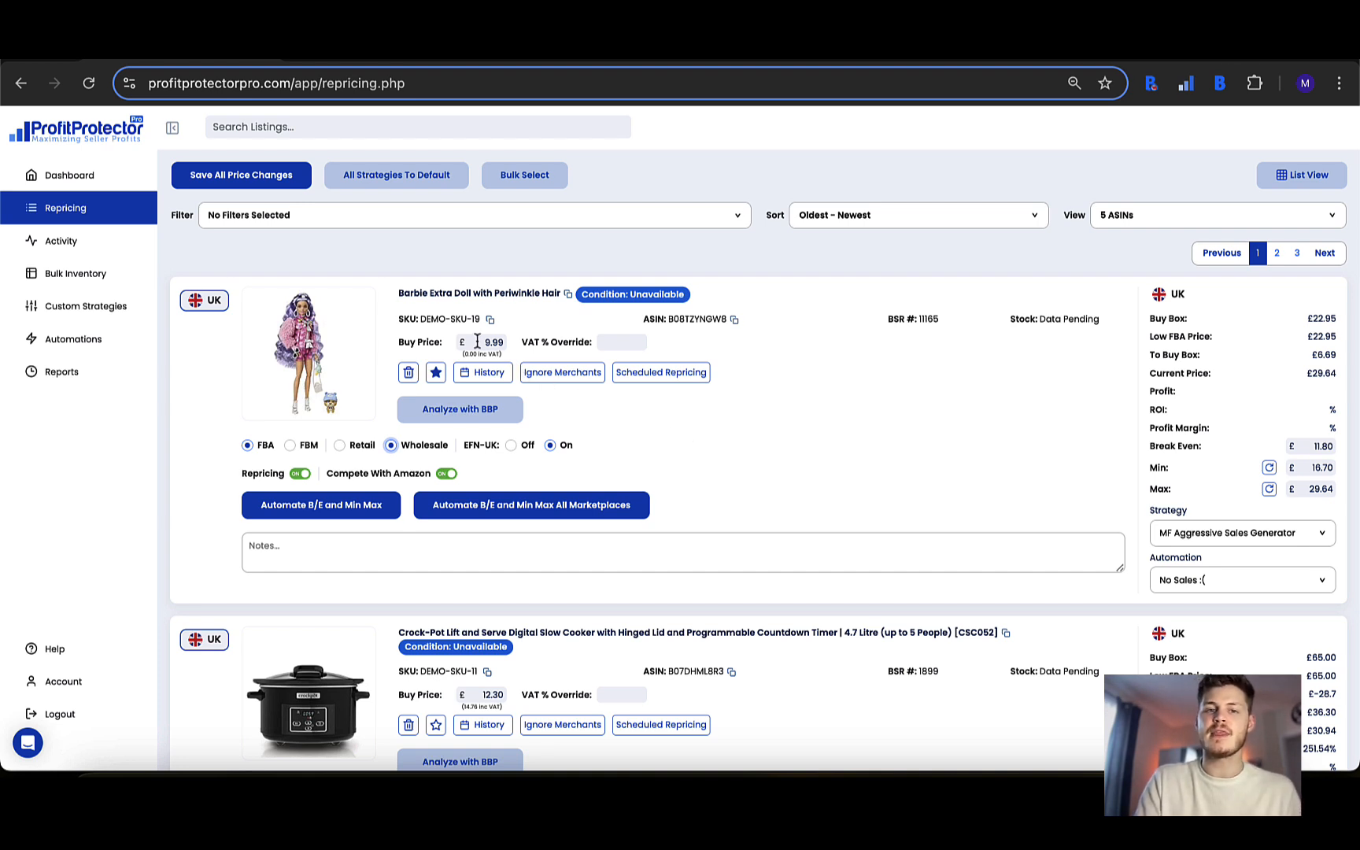
left_click_drag(478, 343, 526, 343)
type("9.99")
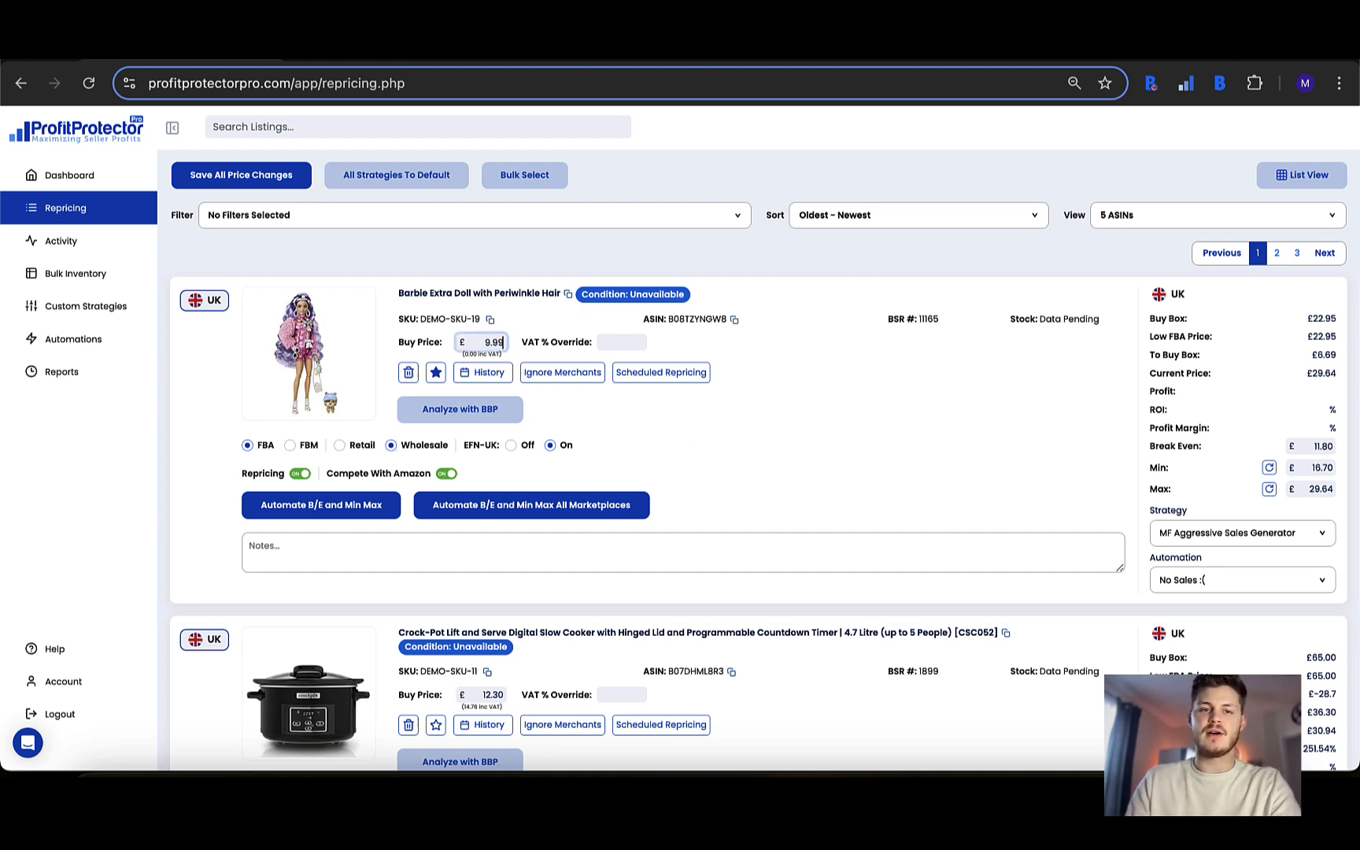
left_click(654, 467)
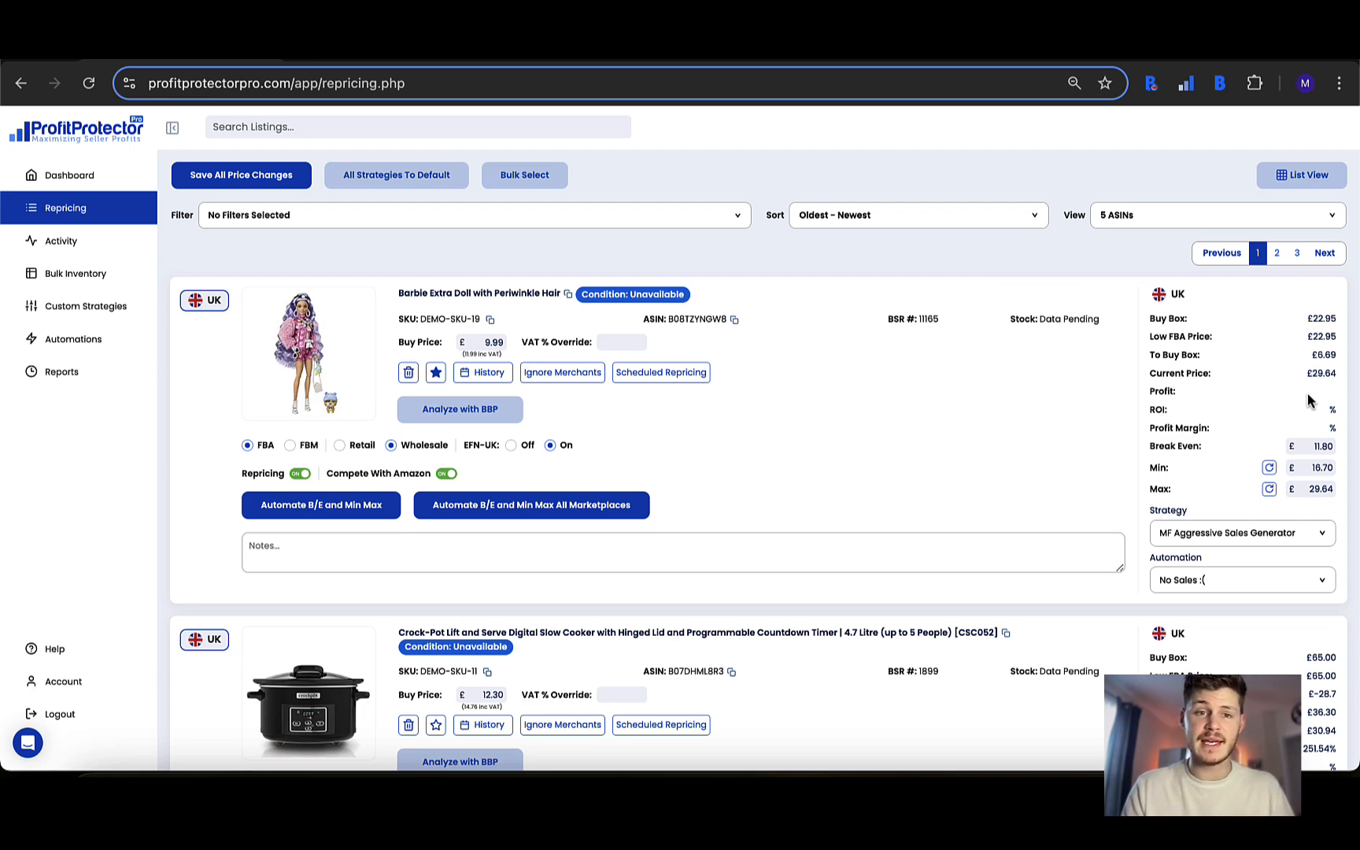
Examine the listings' price and profit figures, the Barbie doll's min and max prices, and the available repricing strategies
scroll(1306, 394, "down", 3)
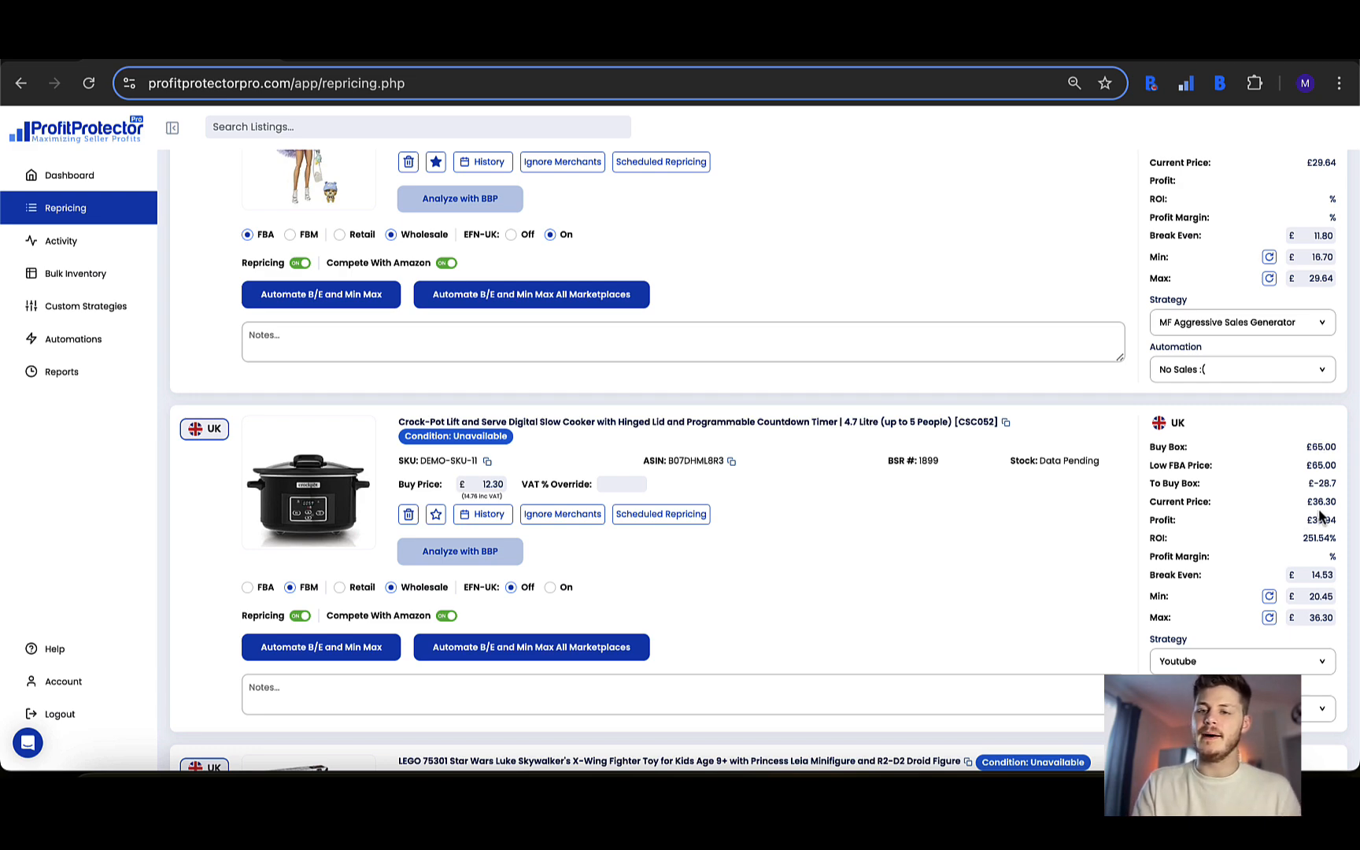
scroll(1318, 511, "up", 5)
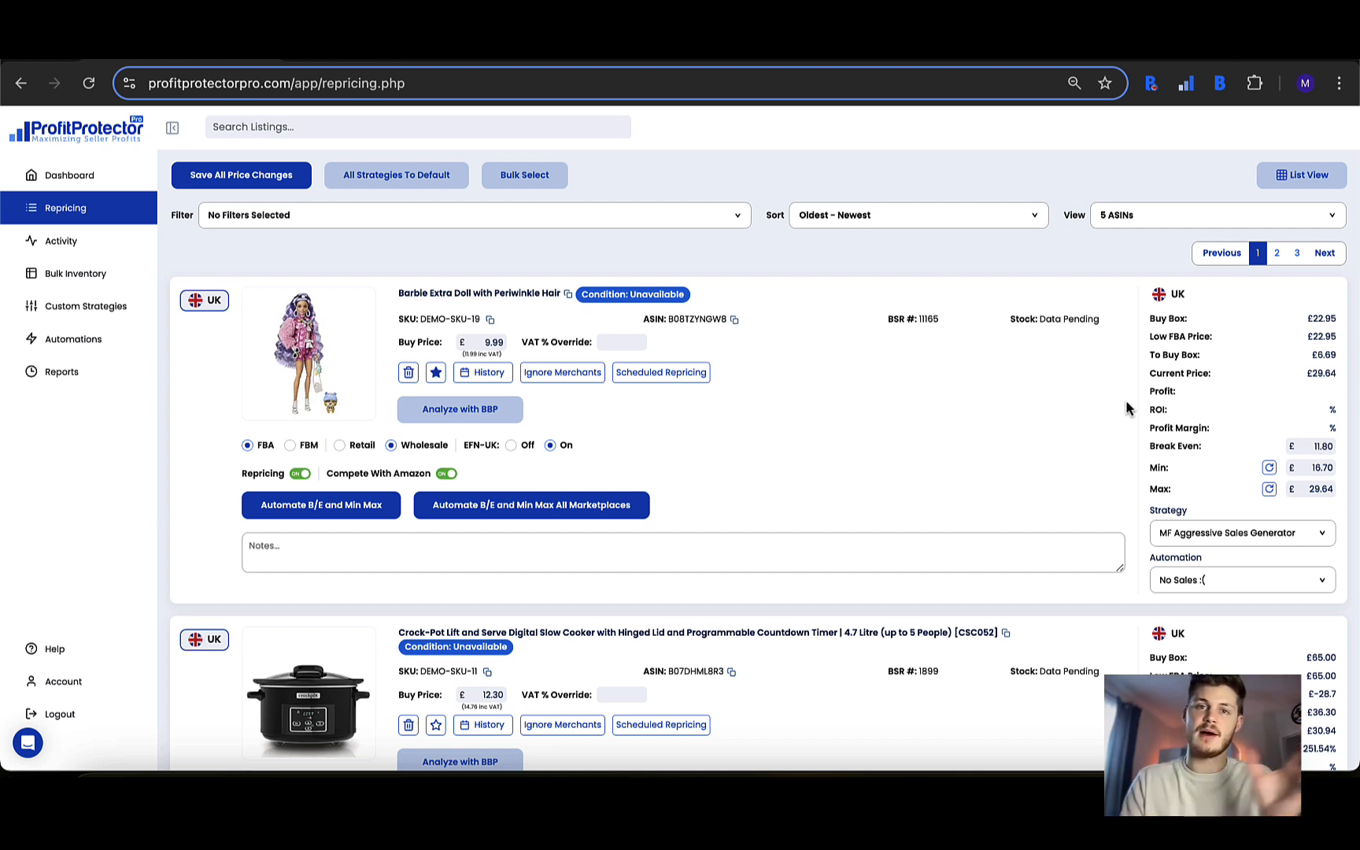
double_click(1310, 473)
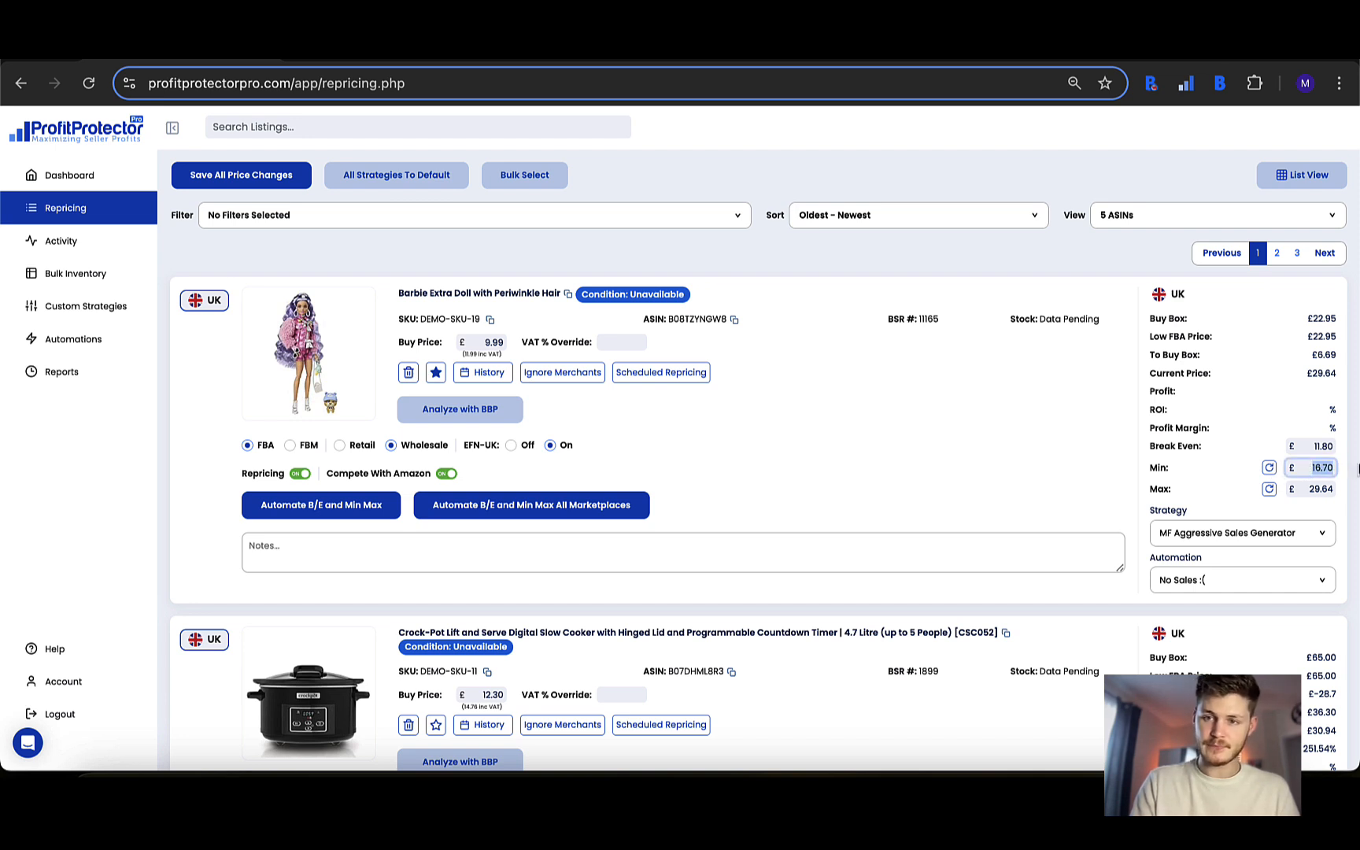
double_click(1312, 488)
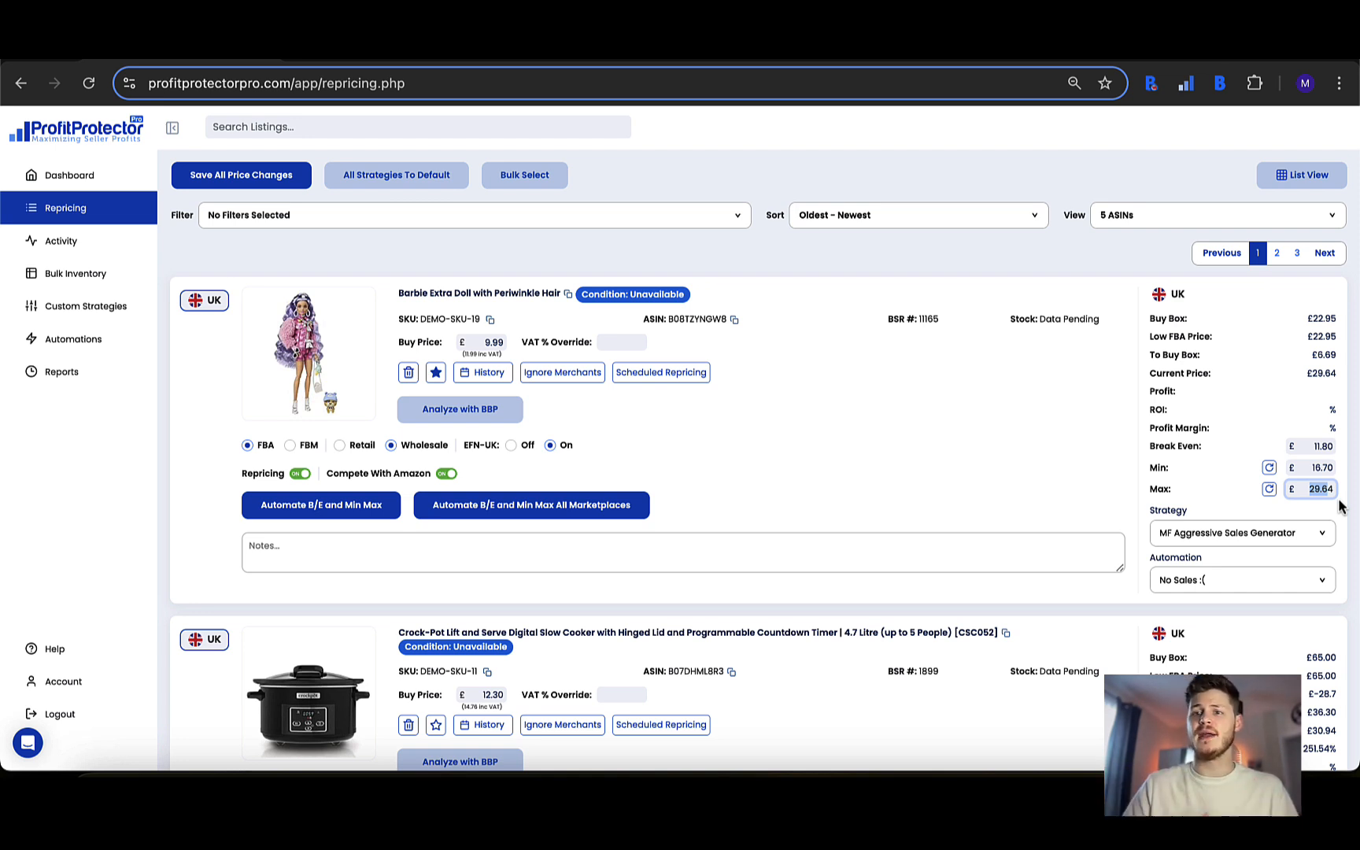
left_click(1217, 534)
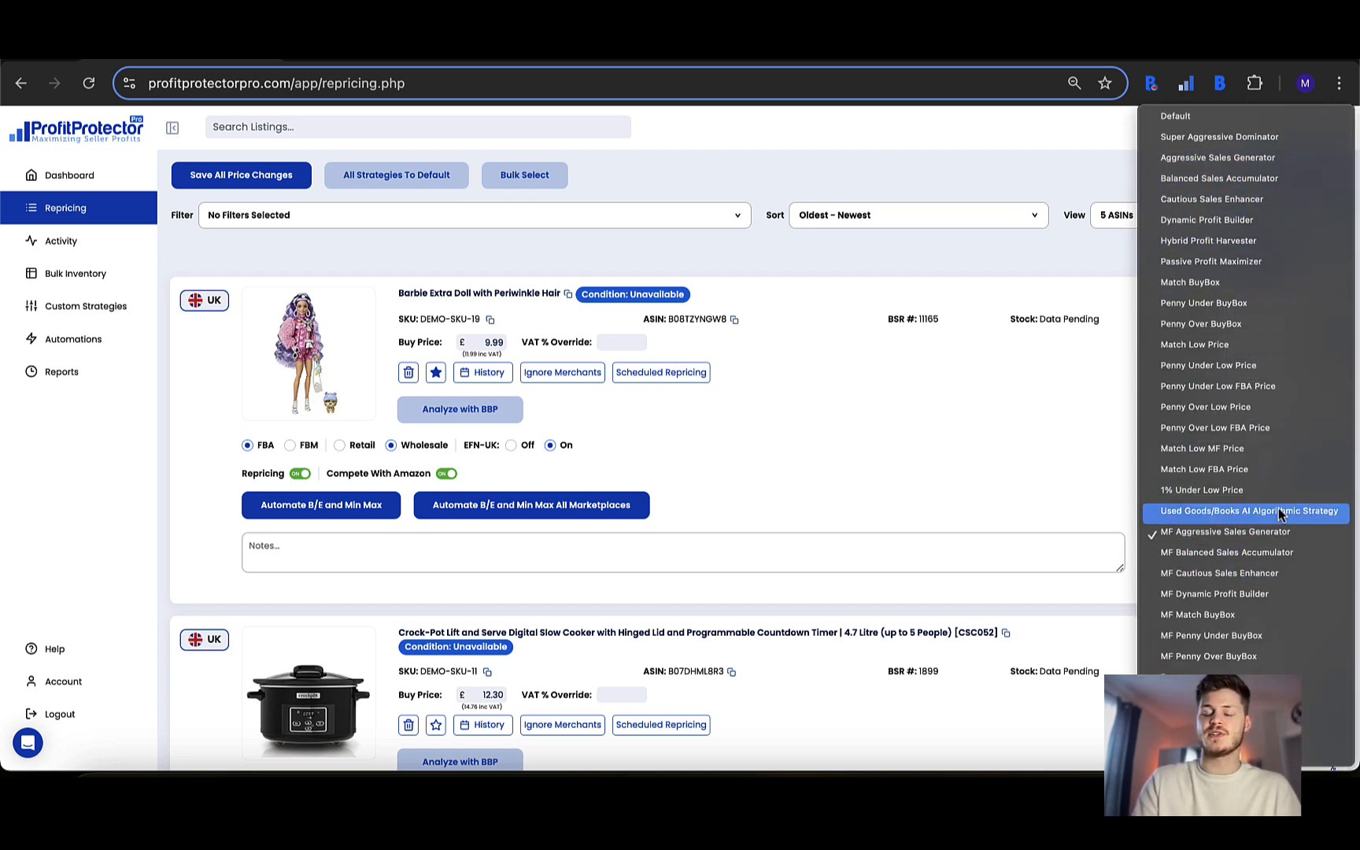
left_click(1083, 474)
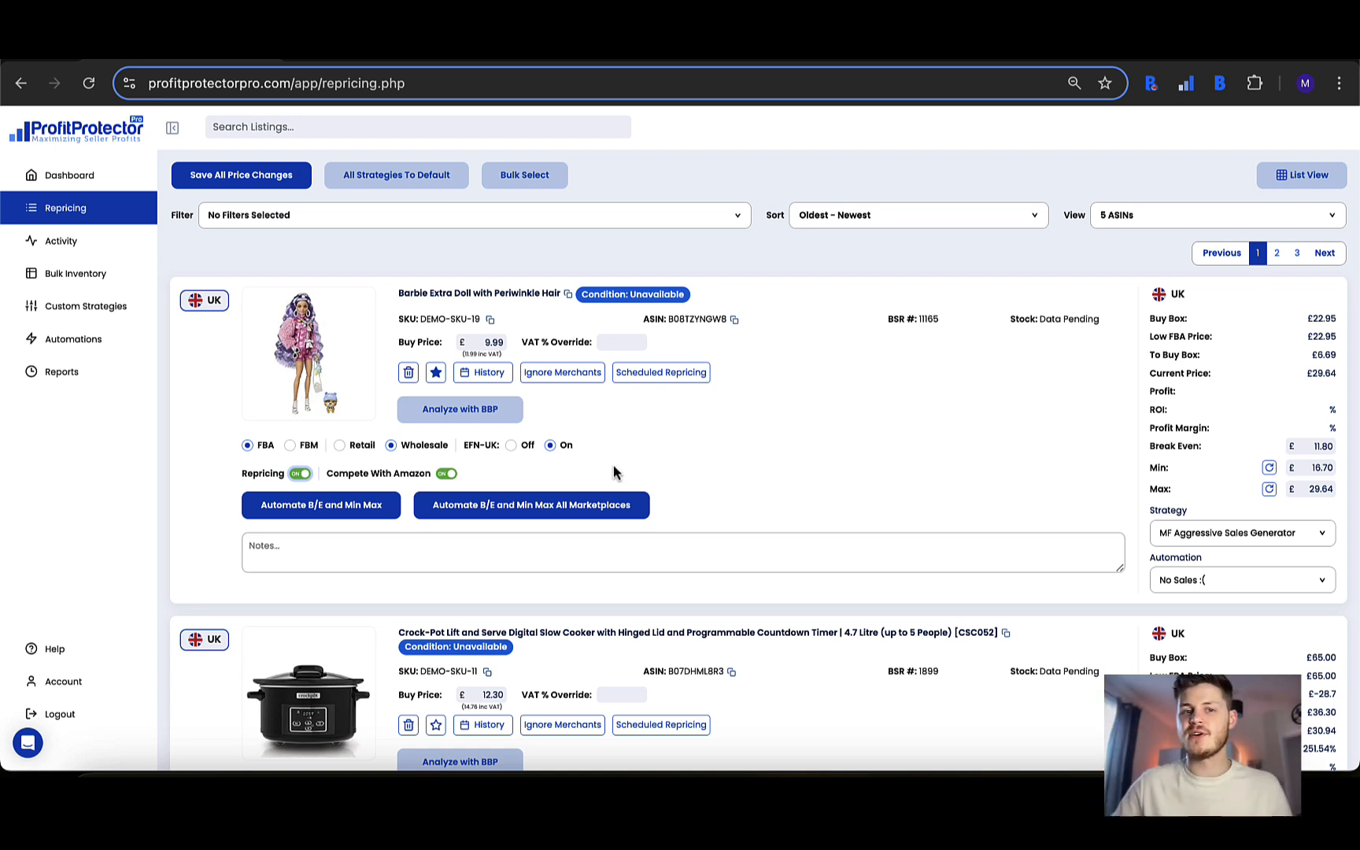
Turn Compete With Amazon off and back on for the Barbie doll listing
left_click(445, 475)
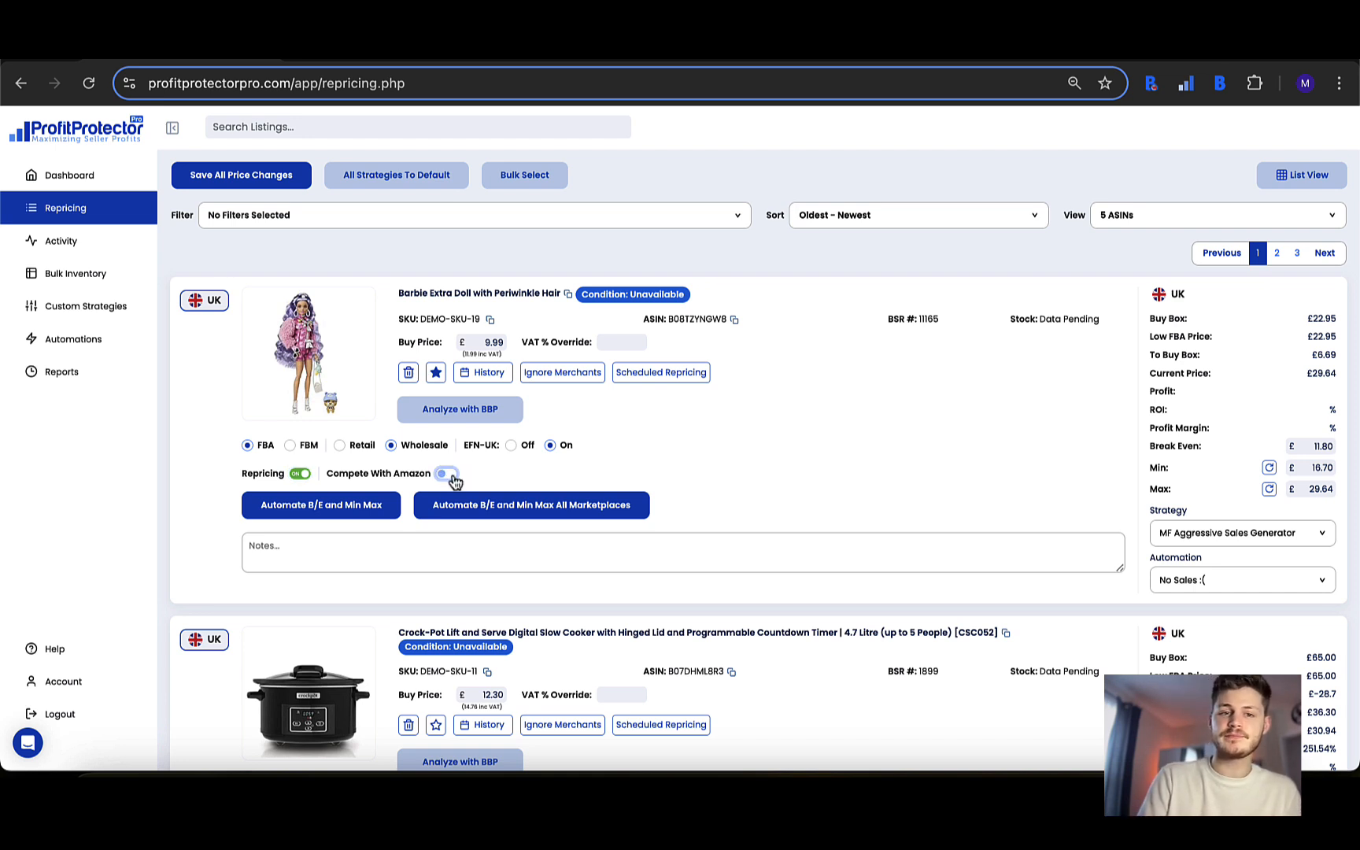
left_click(450, 475)
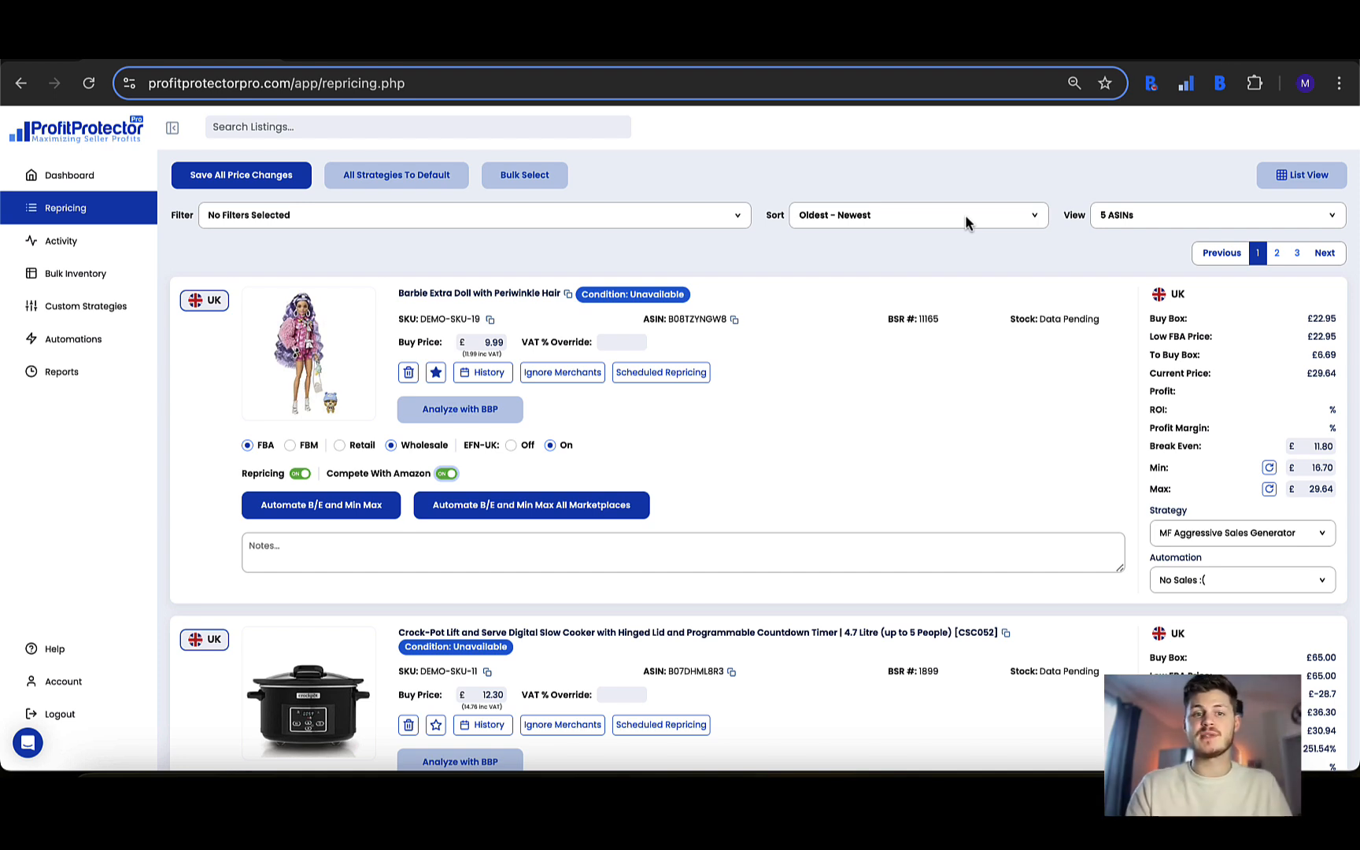
Try the Need Min/Max, FBA, Buy Box Below Min, Date Added To Amazon and Date Added To PPP filters, clearing each again
left_click(628, 208)
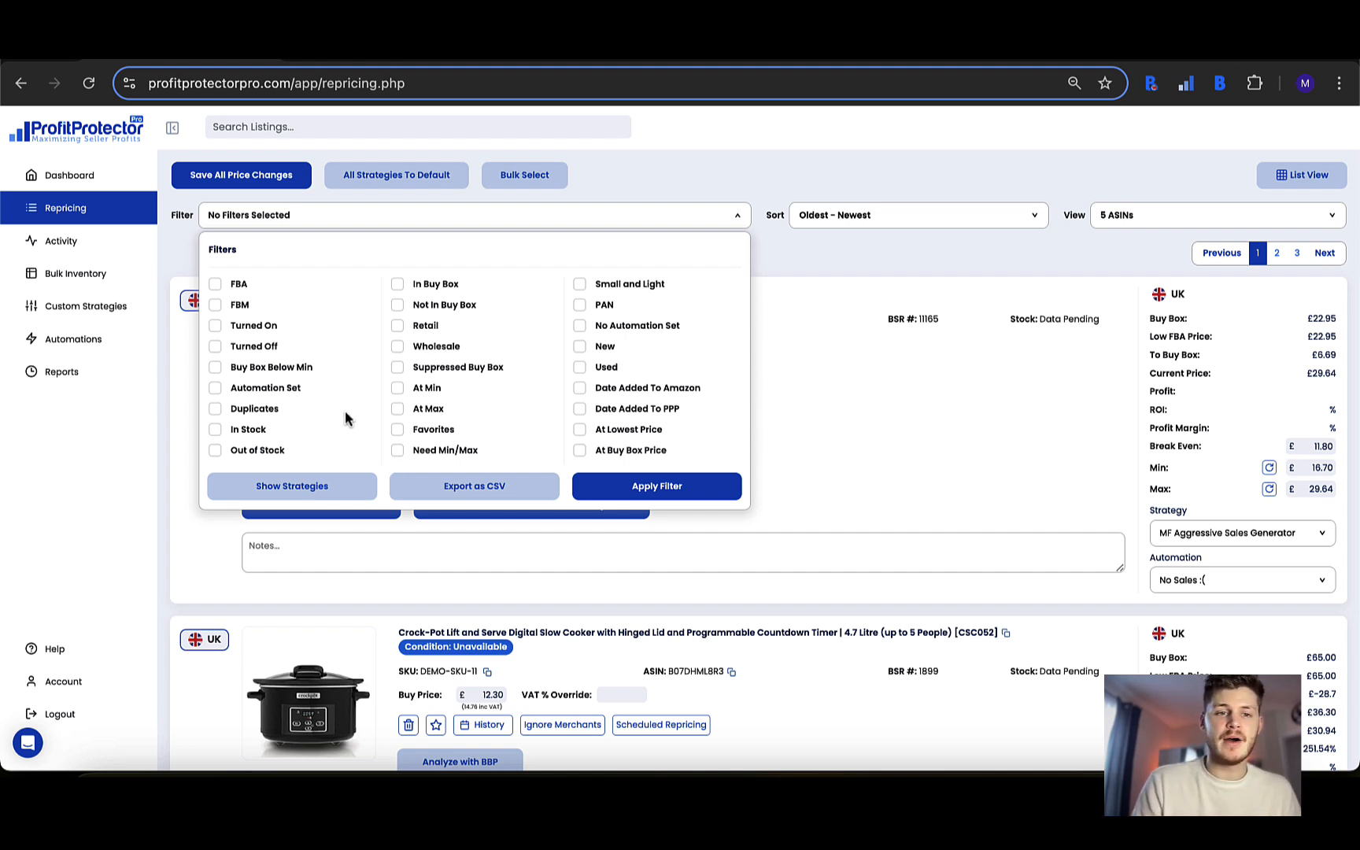
left_click(397, 450)
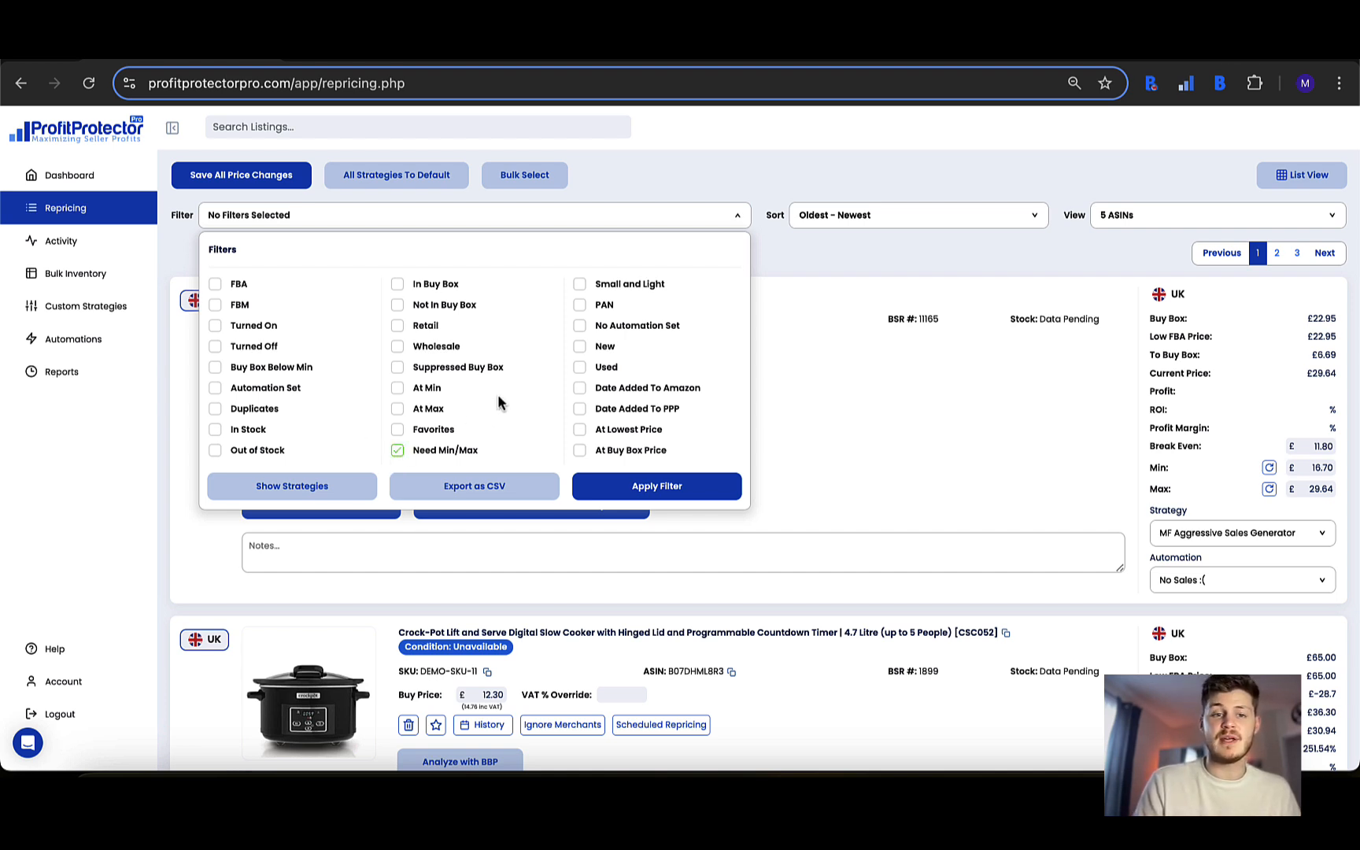
left_click(216, 286)
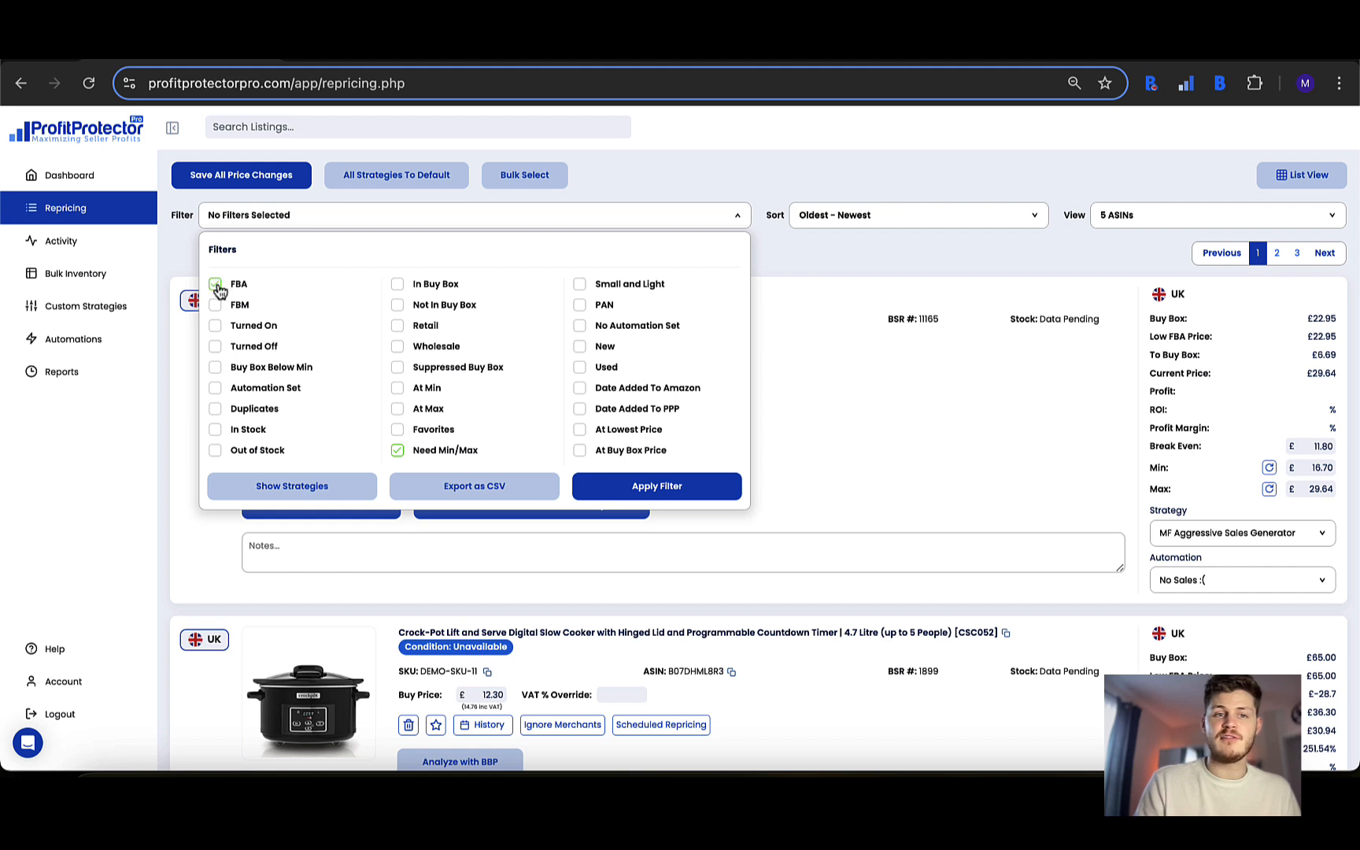
left_click(216, 285)
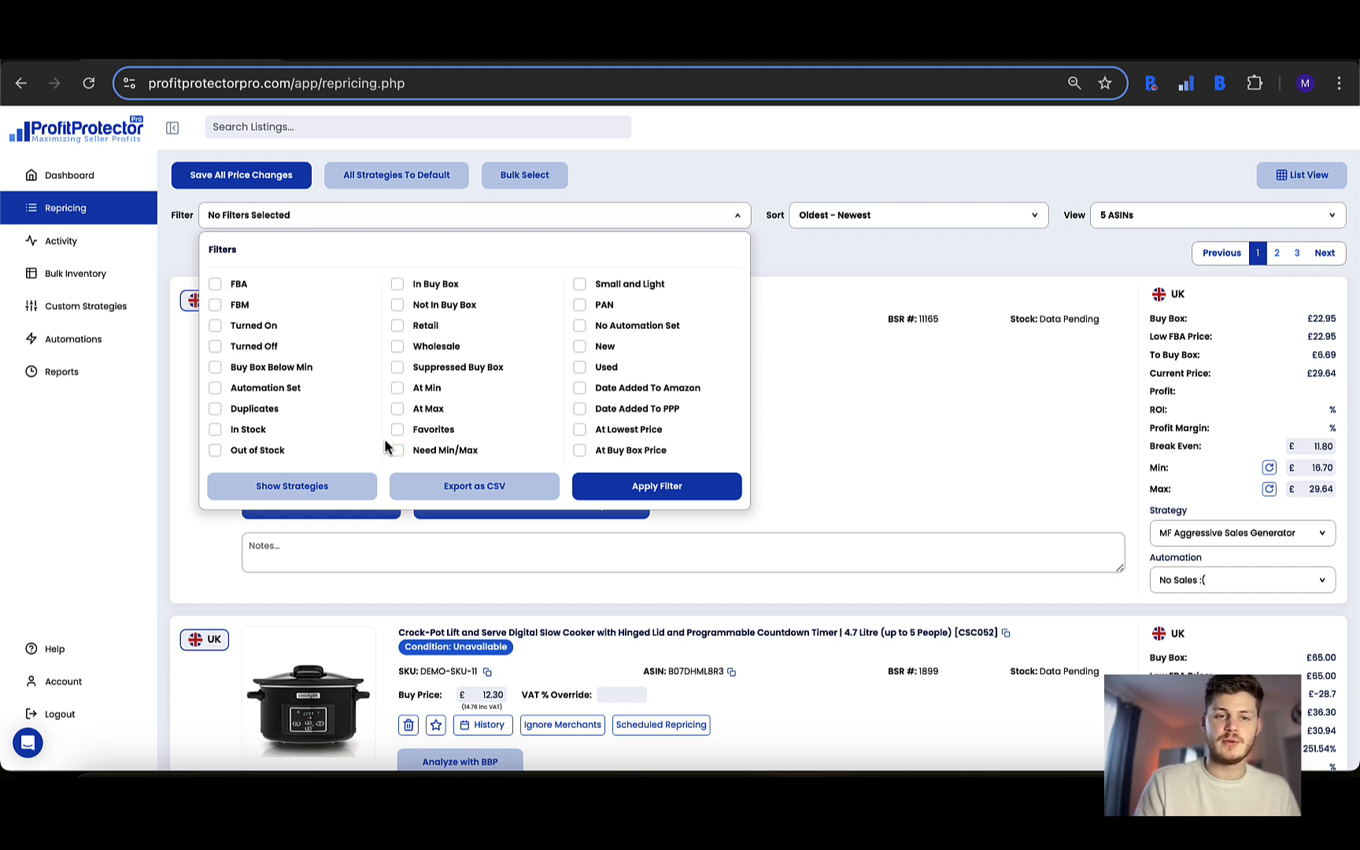
left_click(215, 367)
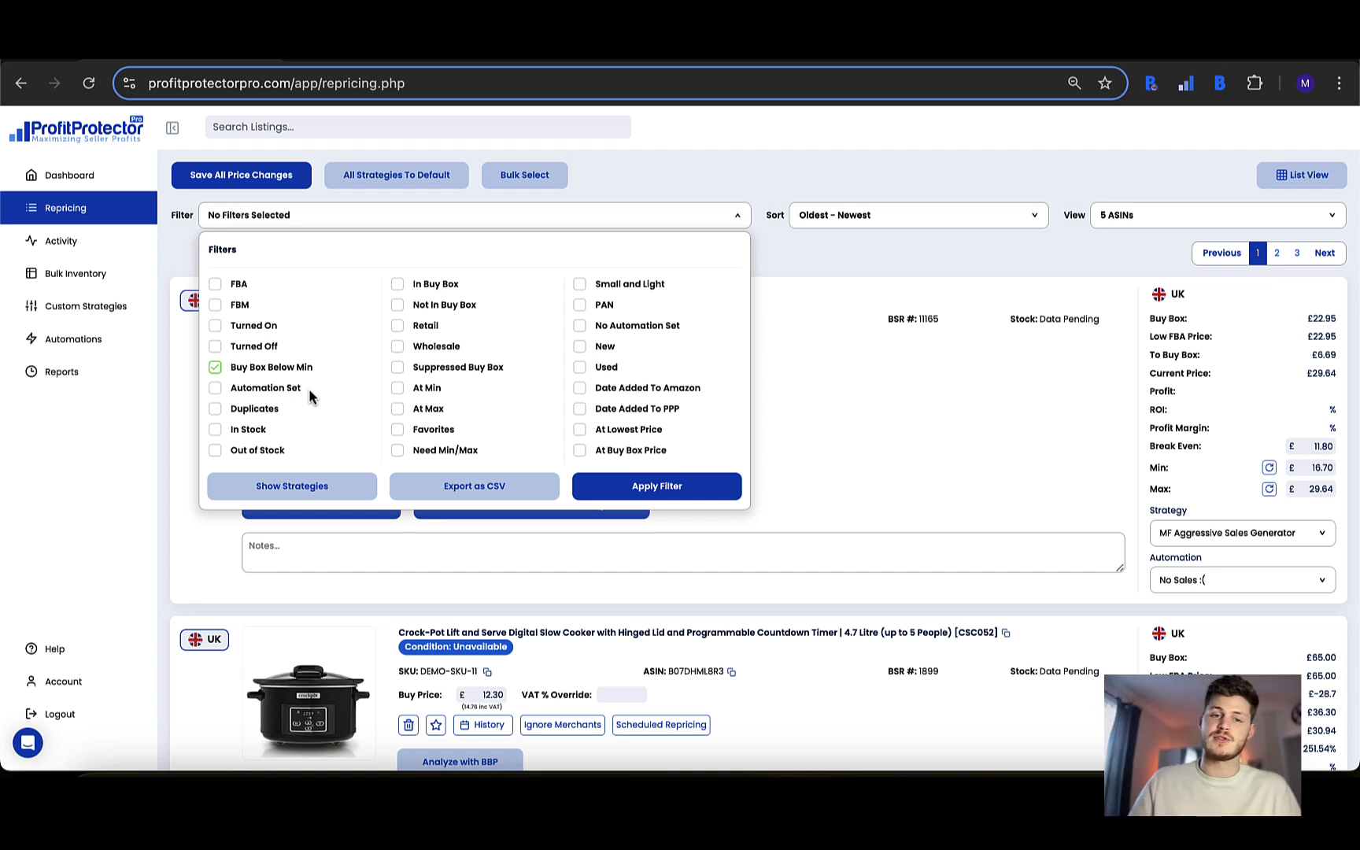
left_click(215, 368)
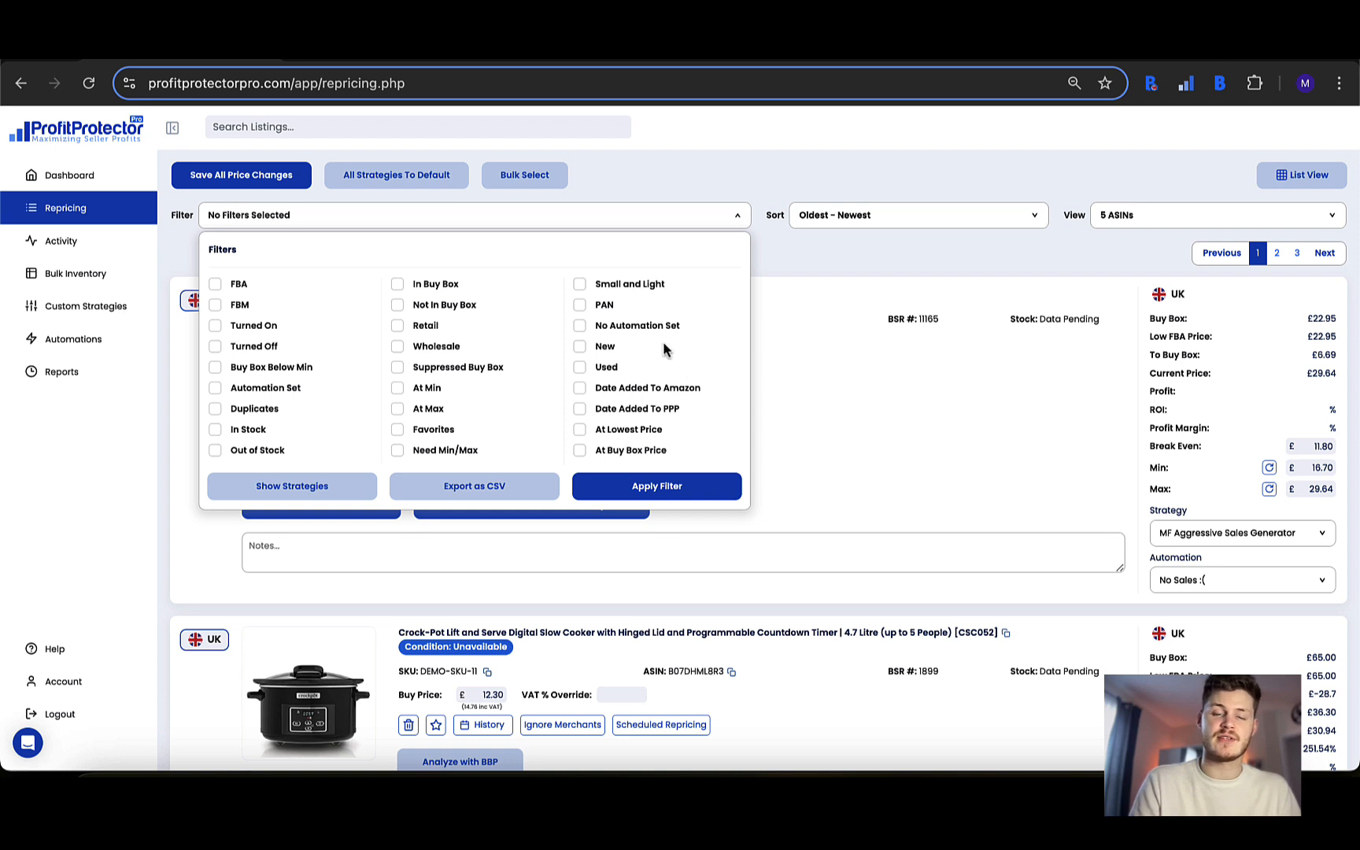
left_click(581, 389)
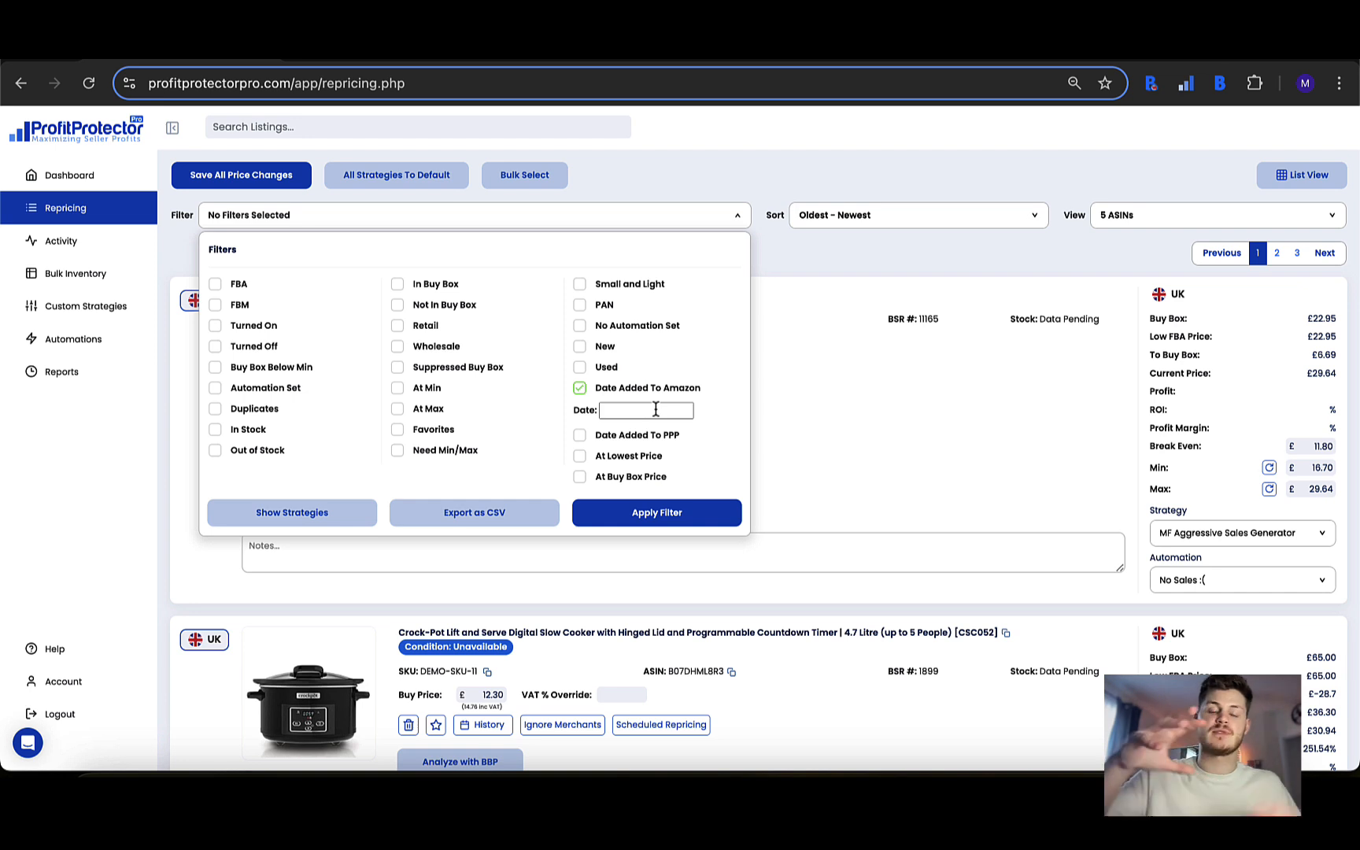
left_click(581, 388)
left_click(581, 409)
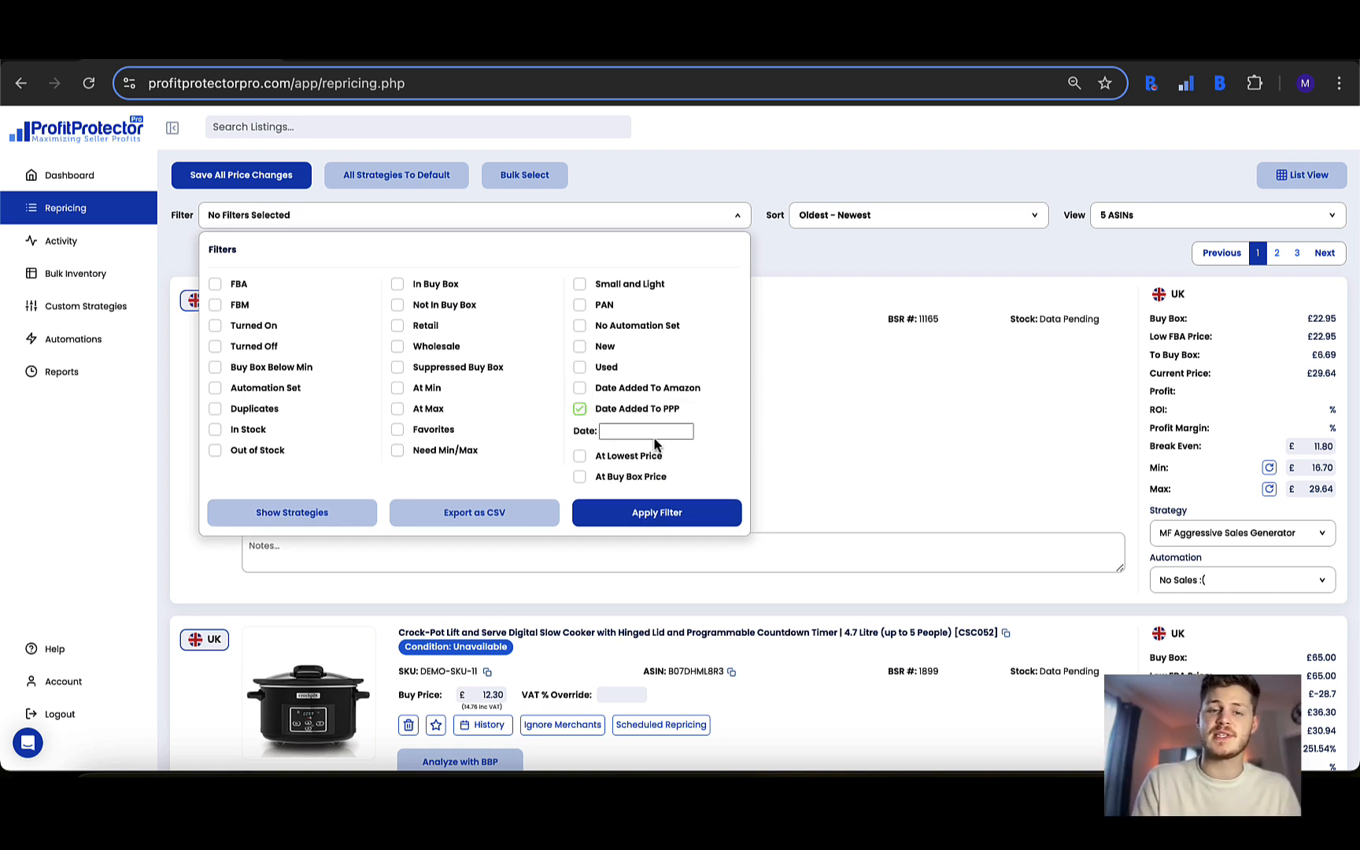
left_click(580, 410)
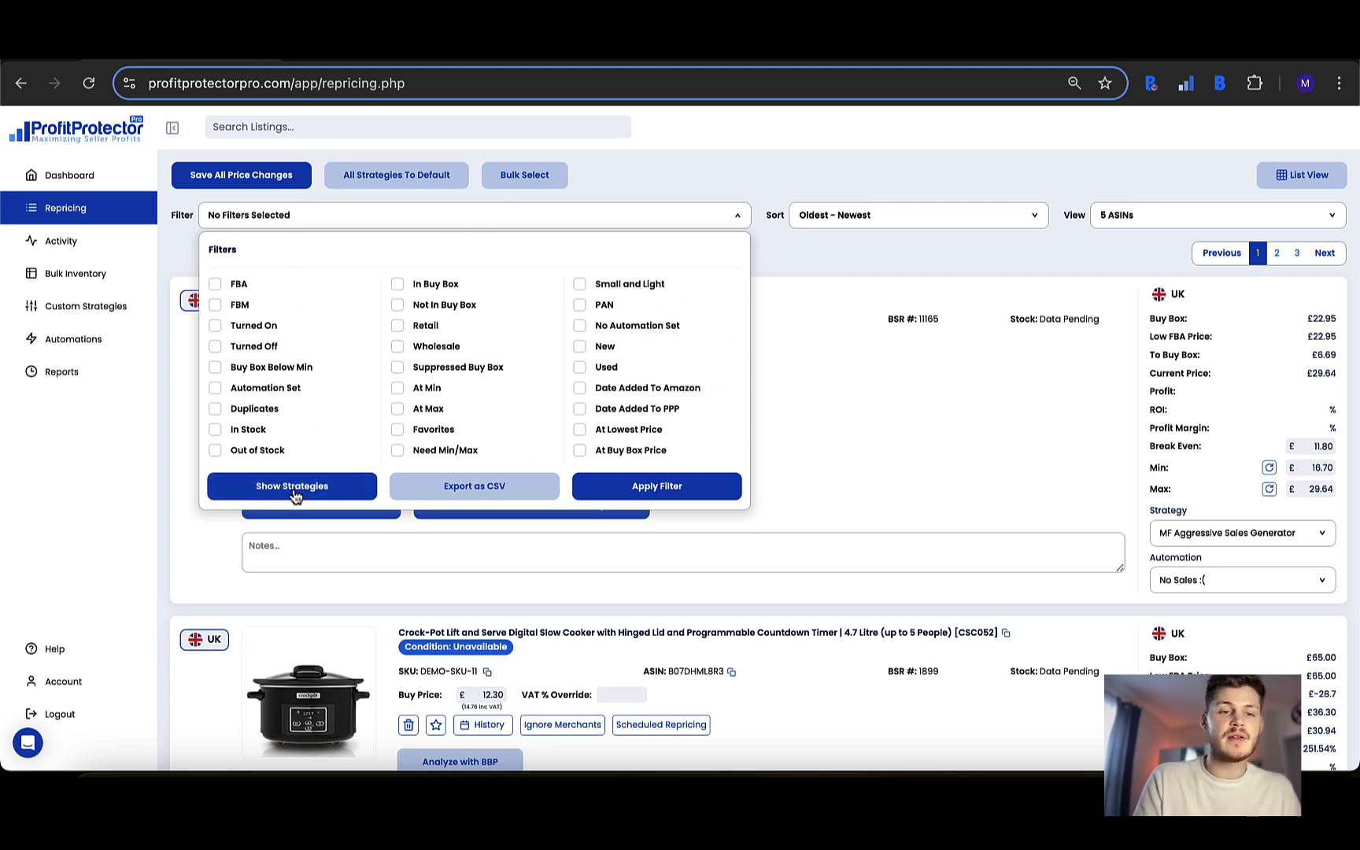
Show the strategy and marketplace filters, try excluding Germany and France, and close the filters with all marketplaces selected
left_click(295, 495)
scroll(378, 537, "down", 2)
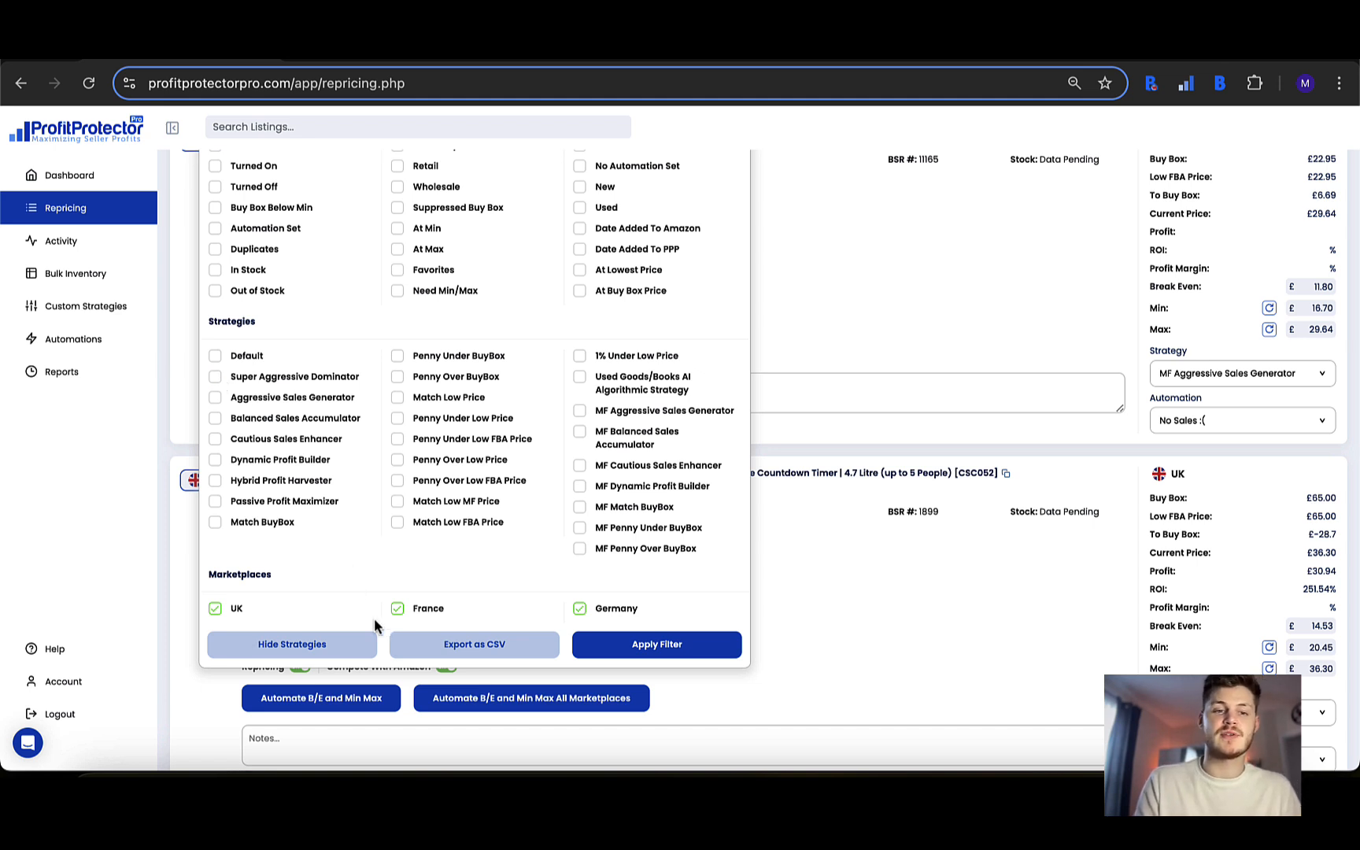
left_click(579, 609)
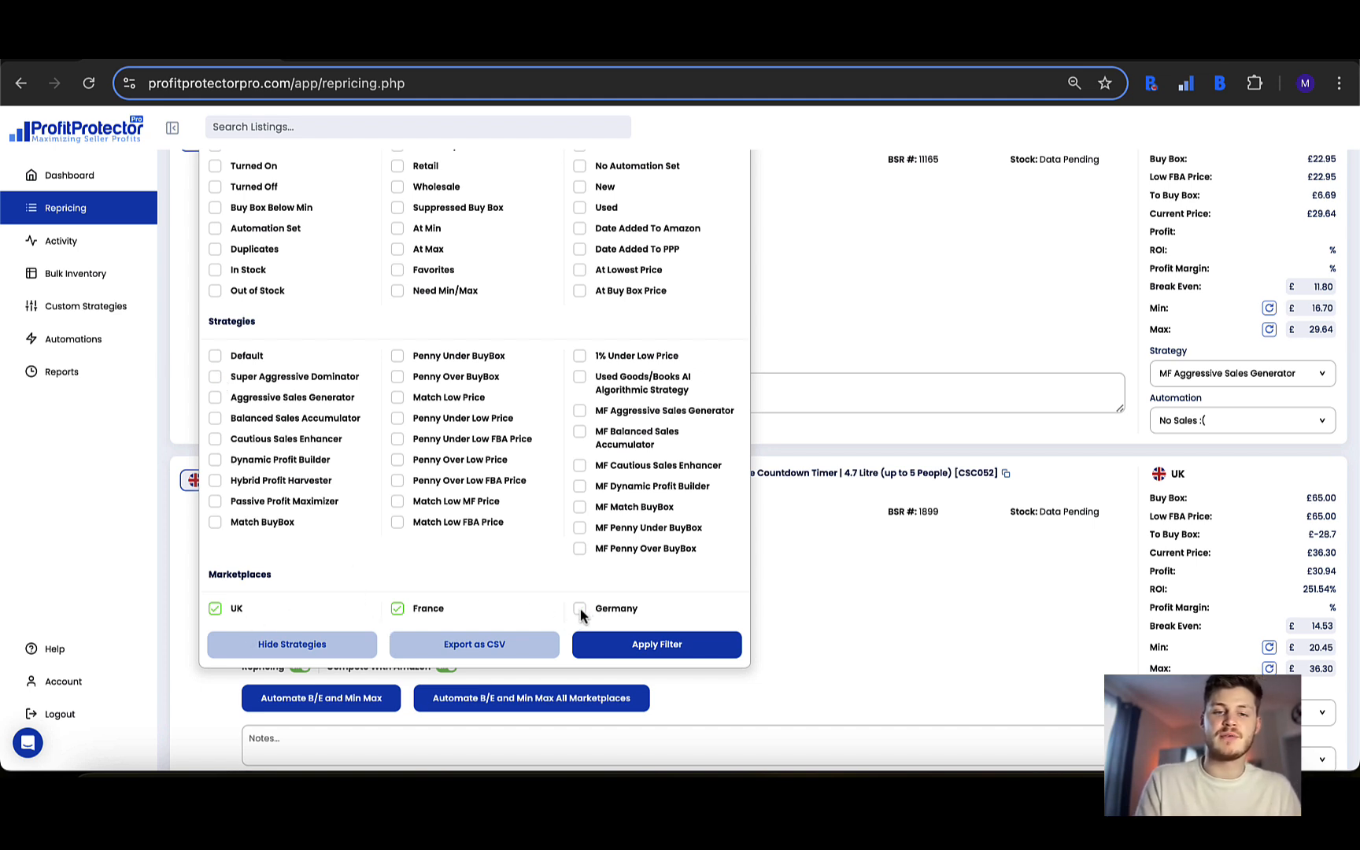
left_click(398, 611)
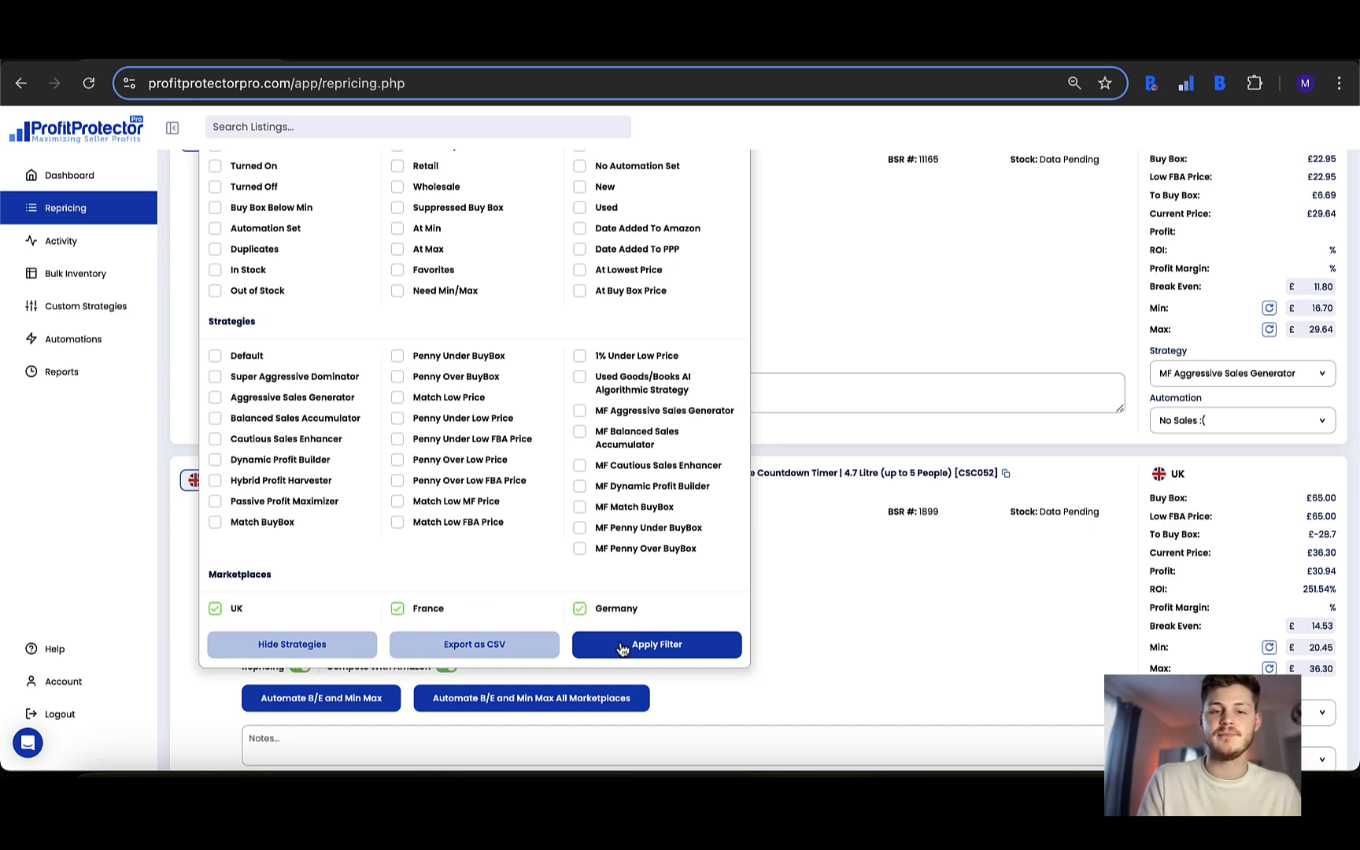
scroll(673, 486, "up", 3)
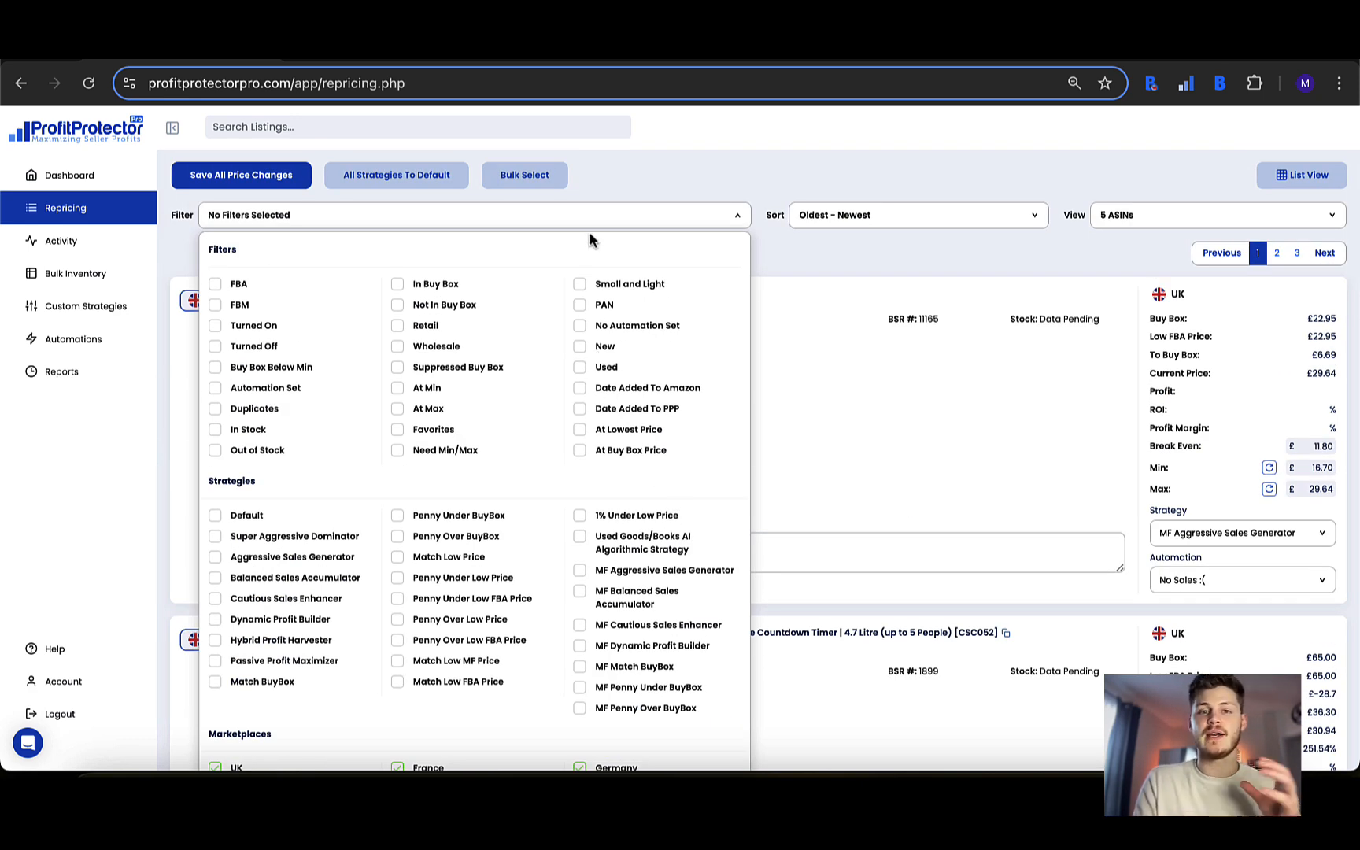
left_click(590, 217)
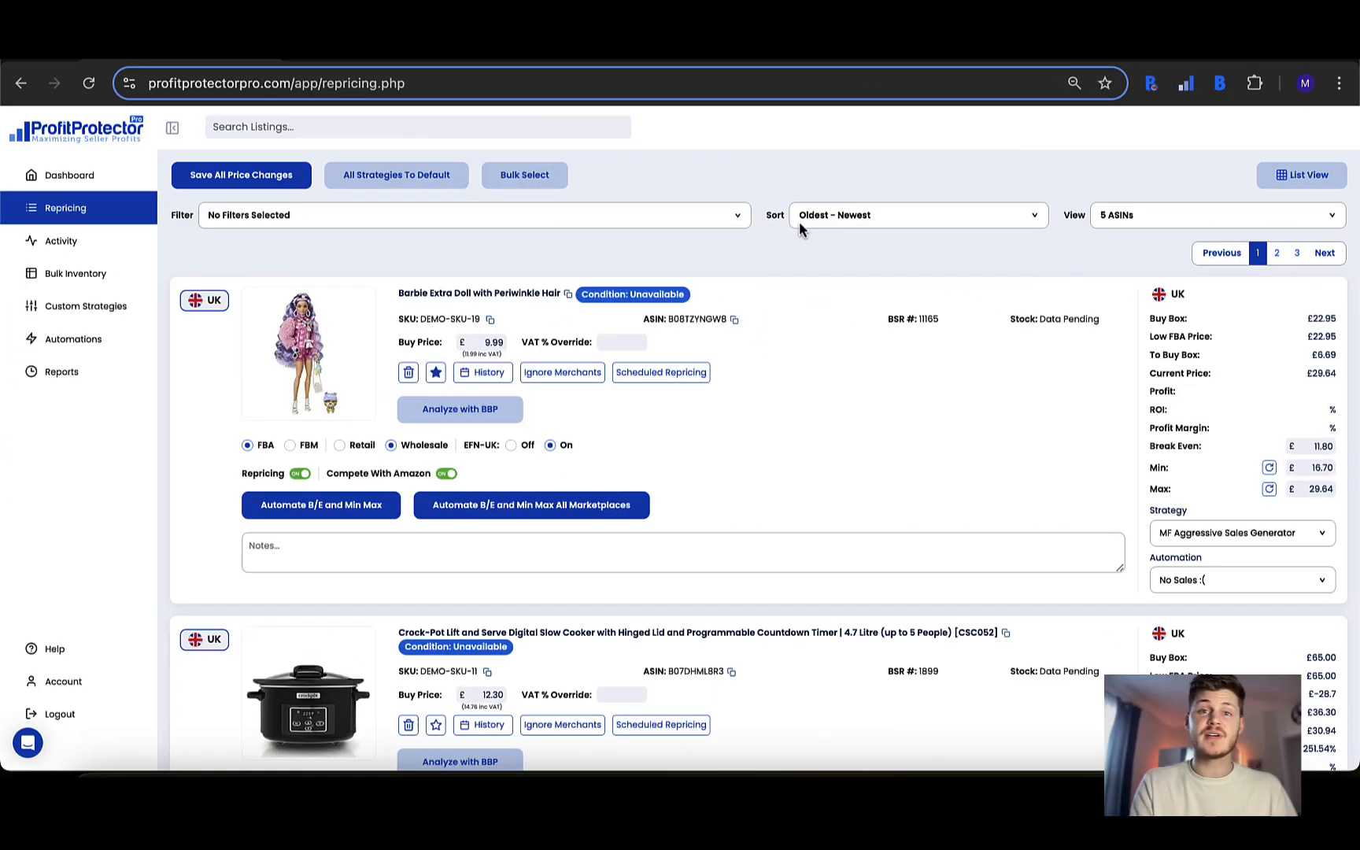
Review the available sort orders for the listings, keeping Oldest - Newest
left_click(843, 224)
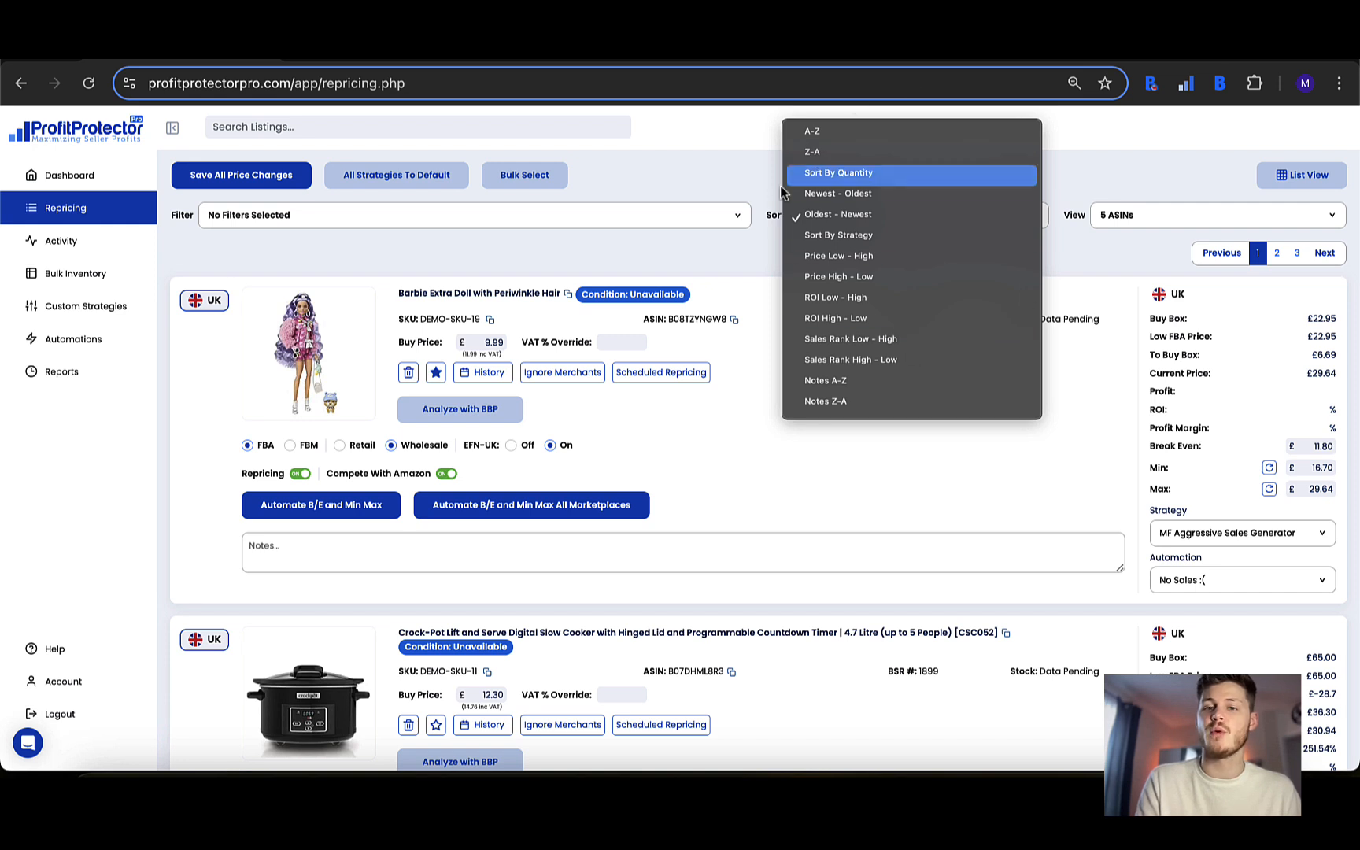
left_click(729, 236)
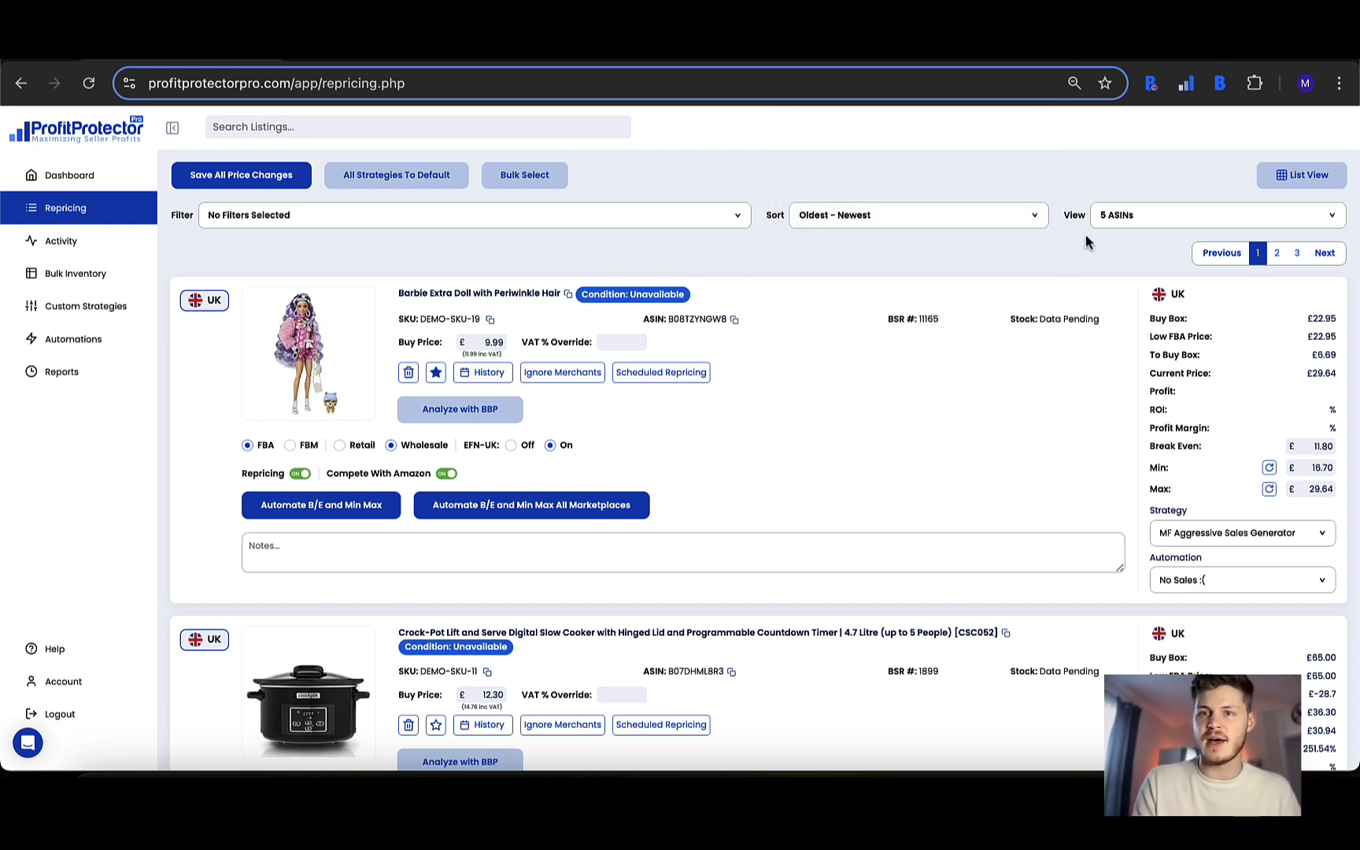
Review the listings-per-page options, keeping 5 ASINs, and switch the listings to List View and back to Grid View
left_click(1117, 217)
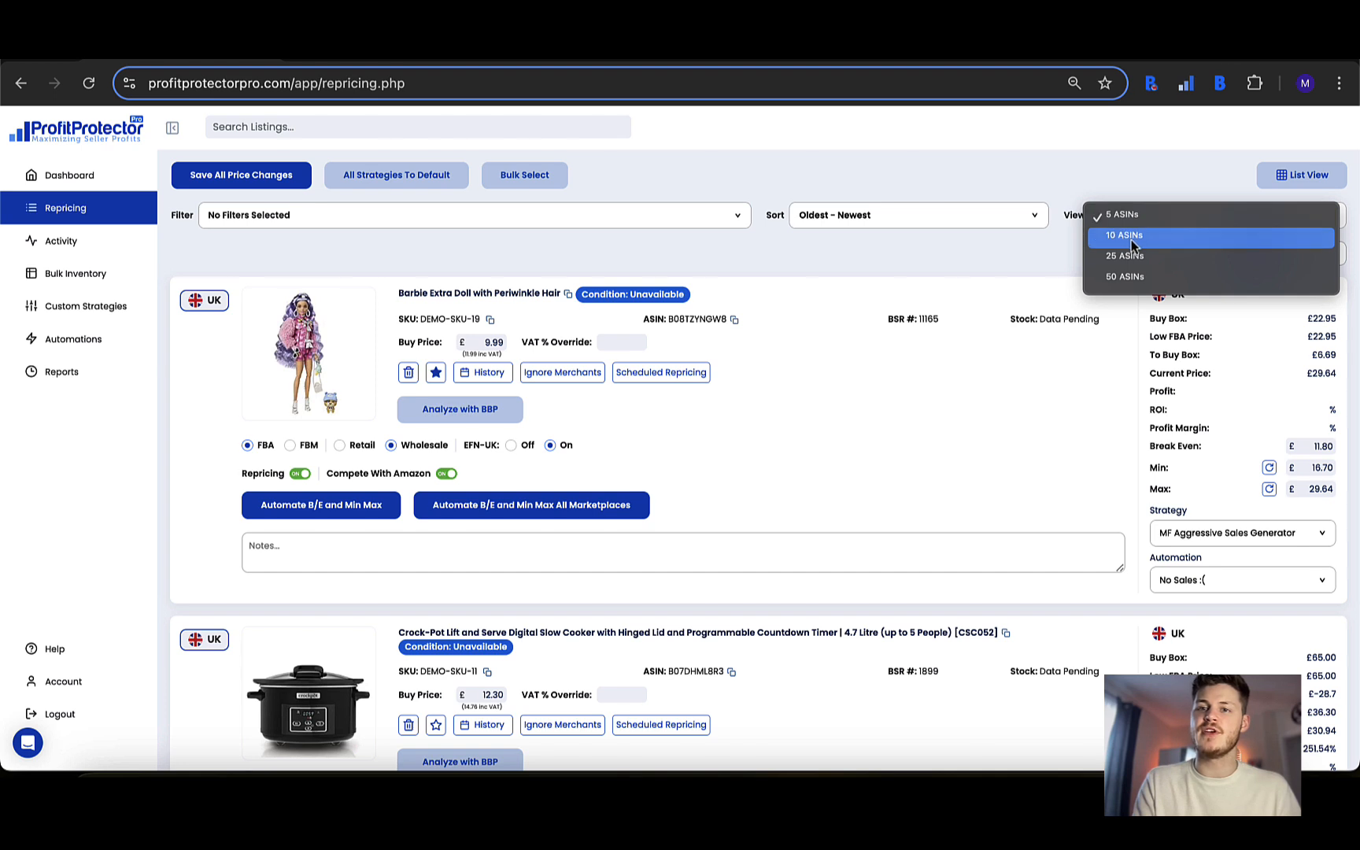
left_click(996, 252)
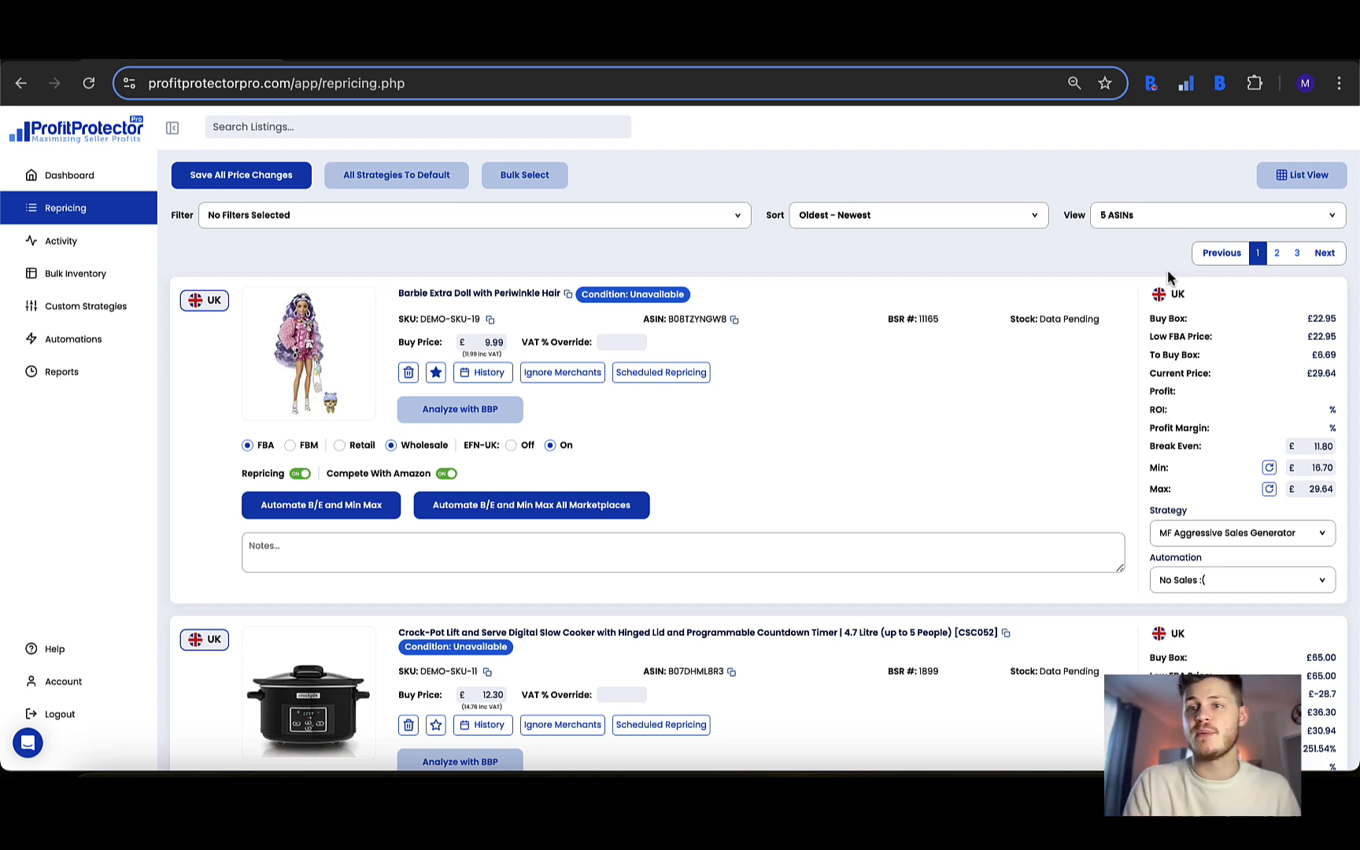
left_click(1125, 220)
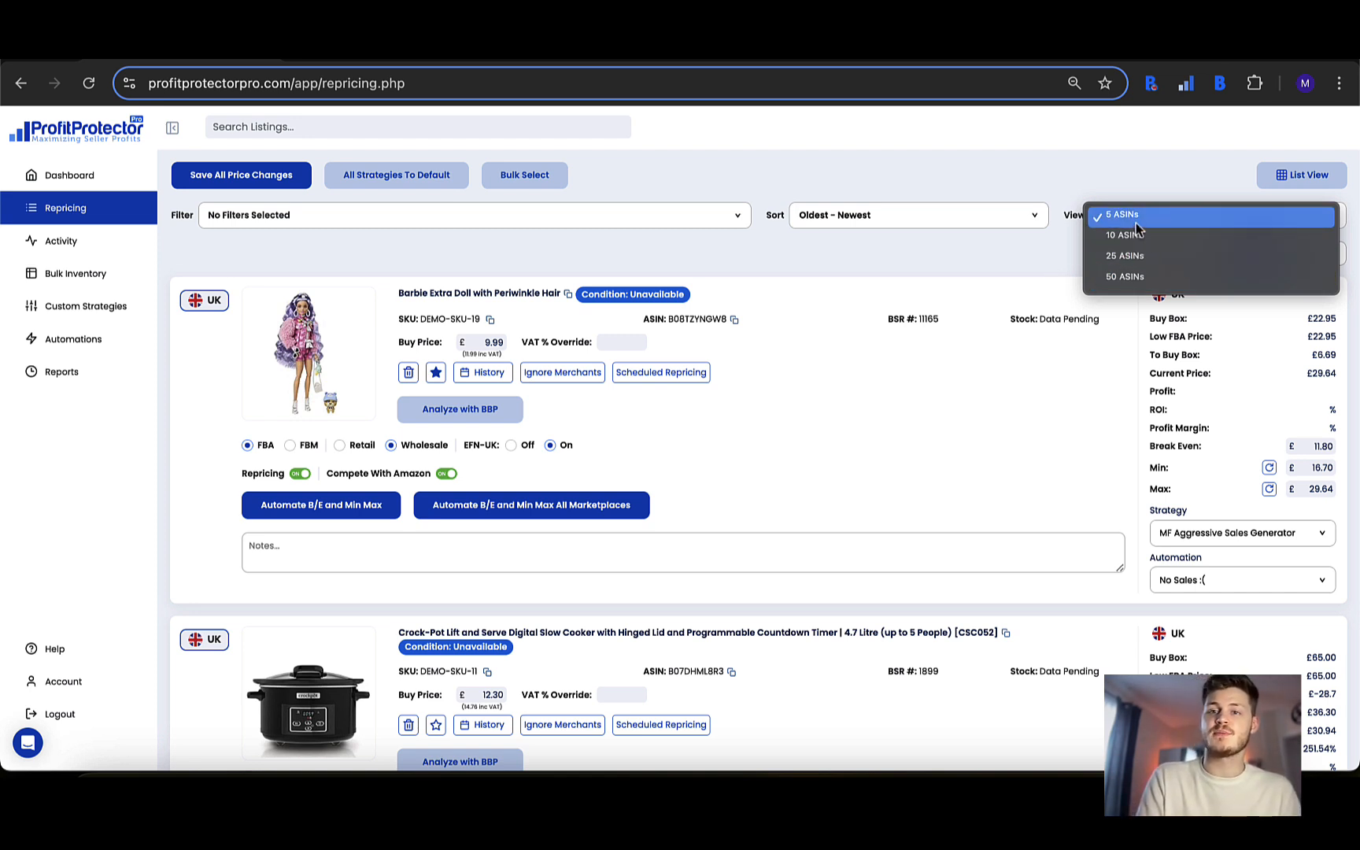
left_click(1058, 248)
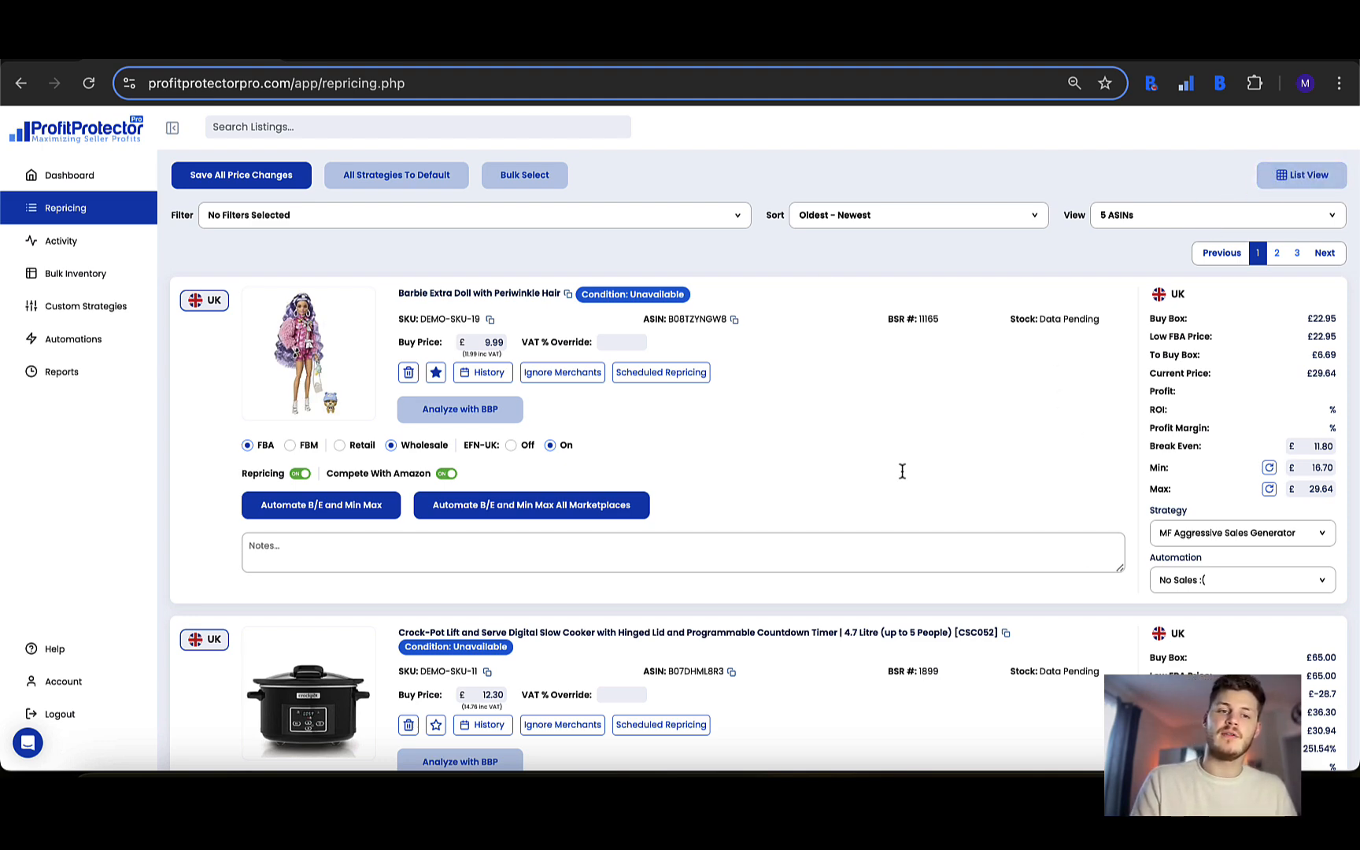
left_click(1283, 177)
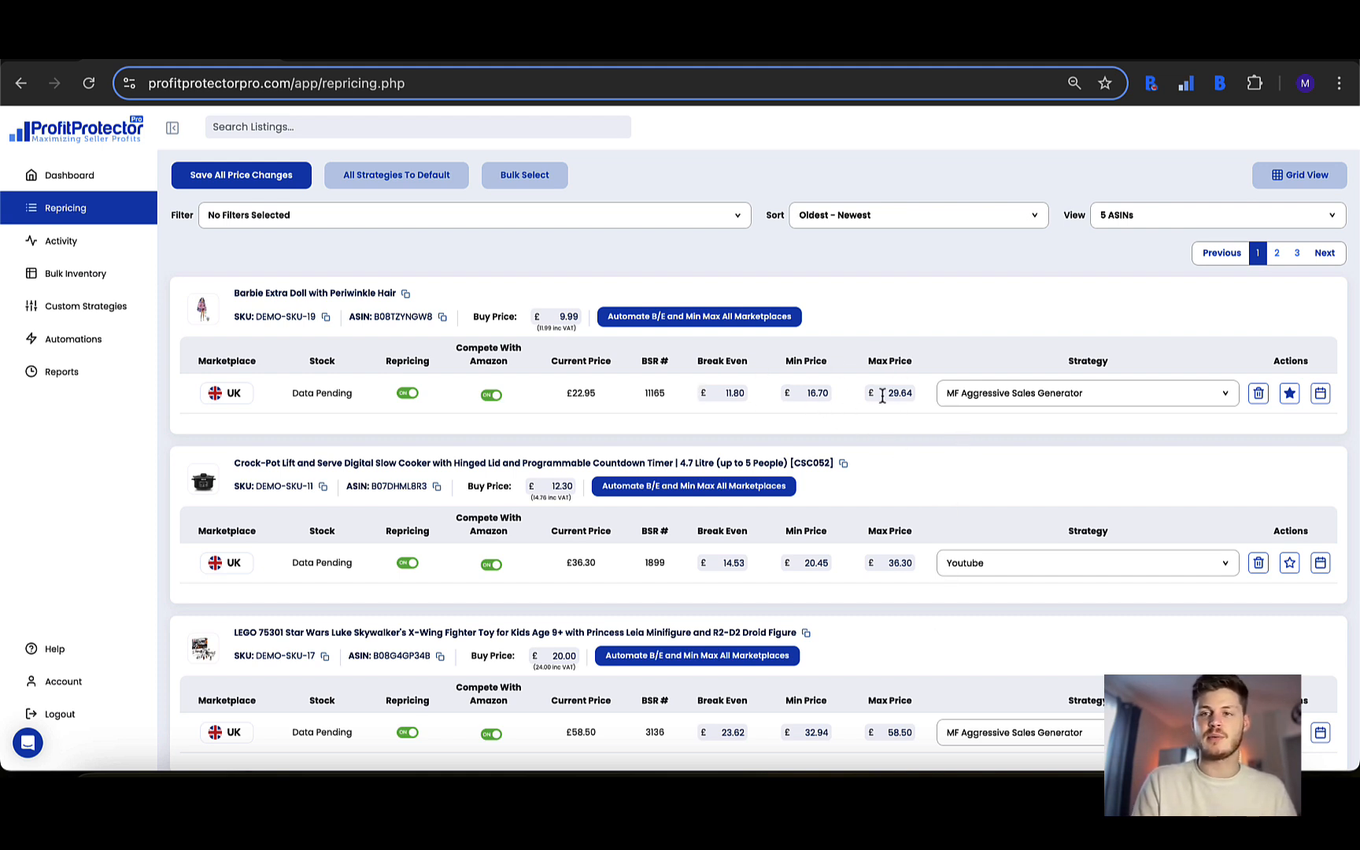
left_click(1279, 174)
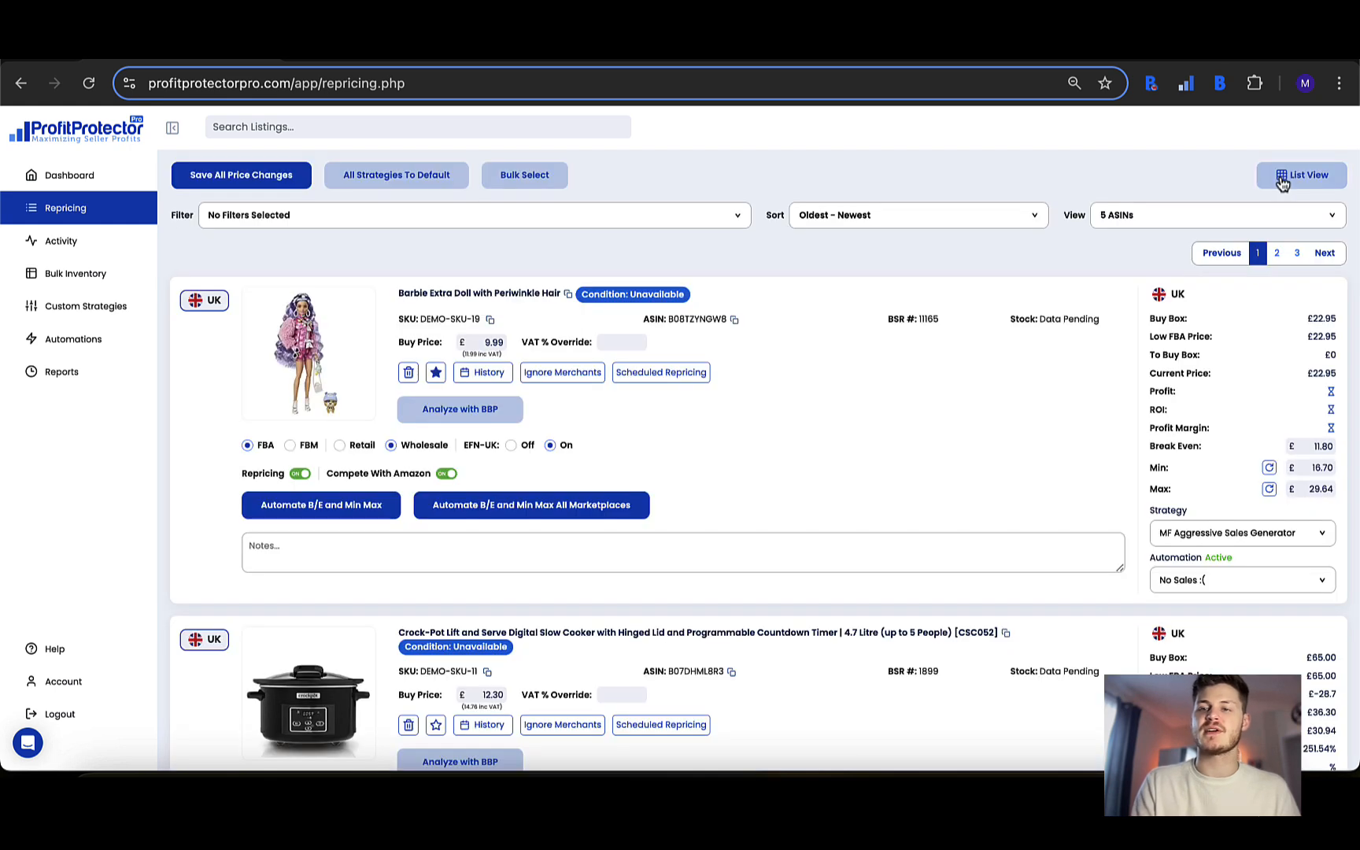
Try a minimum price of £16.60 for the Barbie doll listing without saving the price changes
left_click(317, 127)
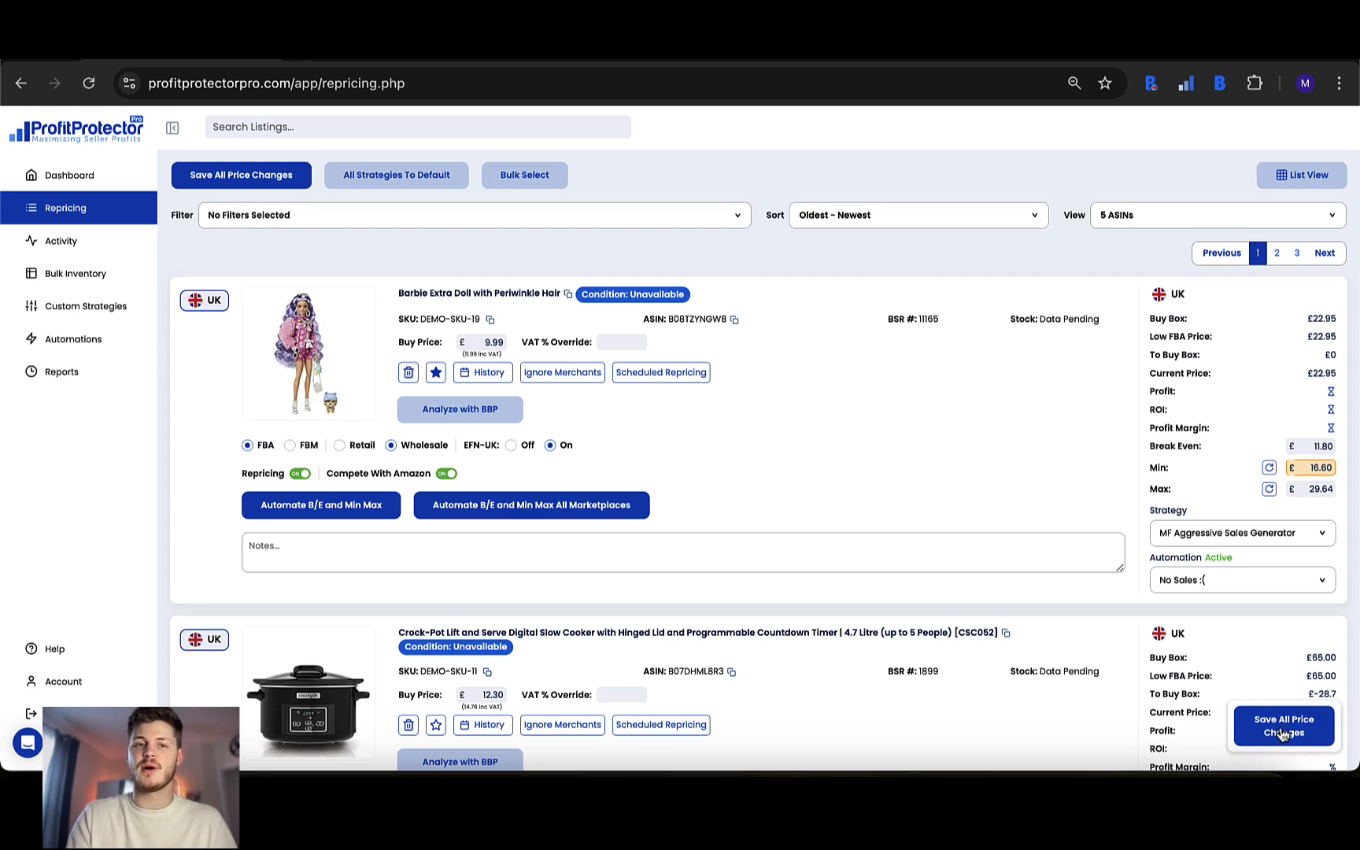
scroll(1278, 610, "down", 3)
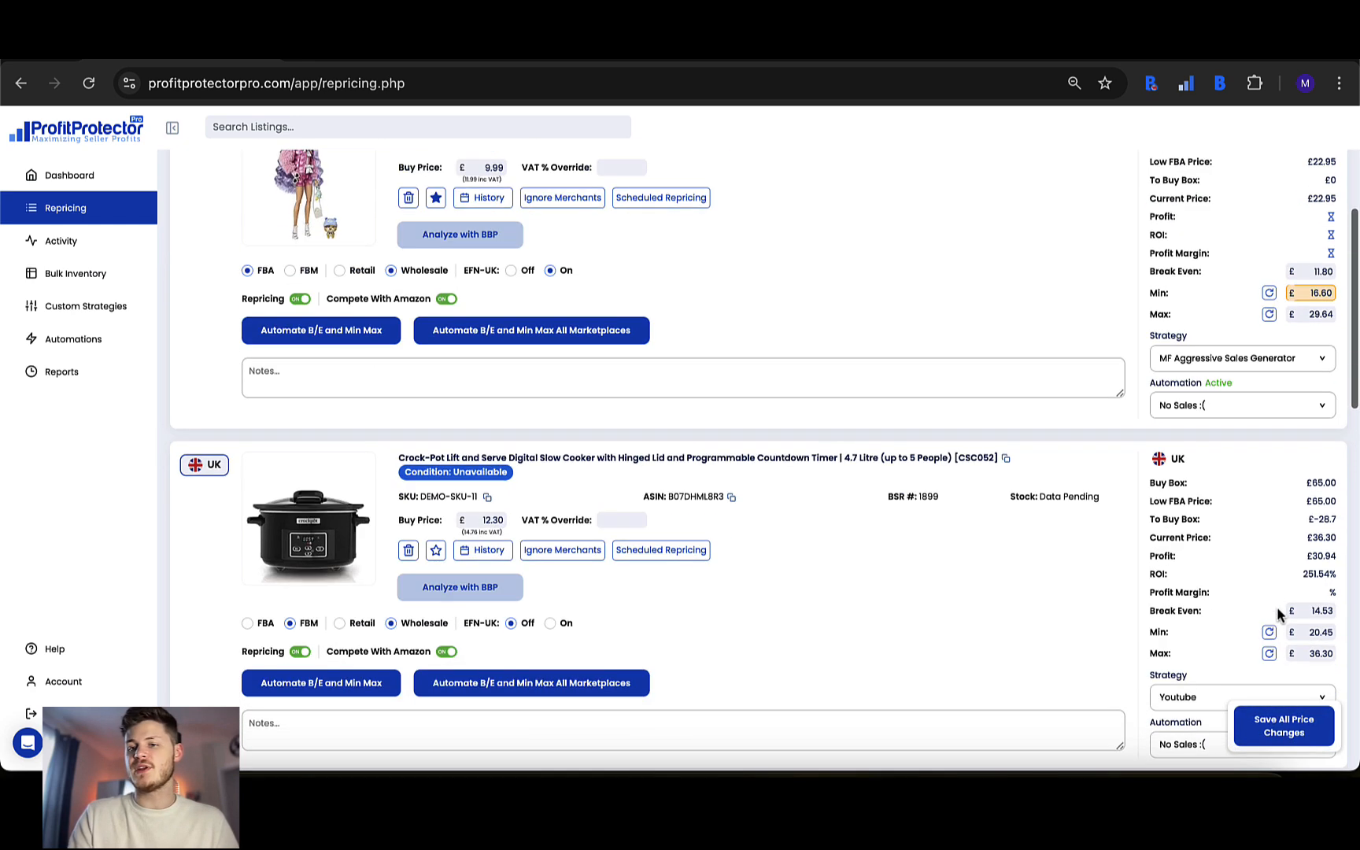
scroll(1276, 607, "up", 3)
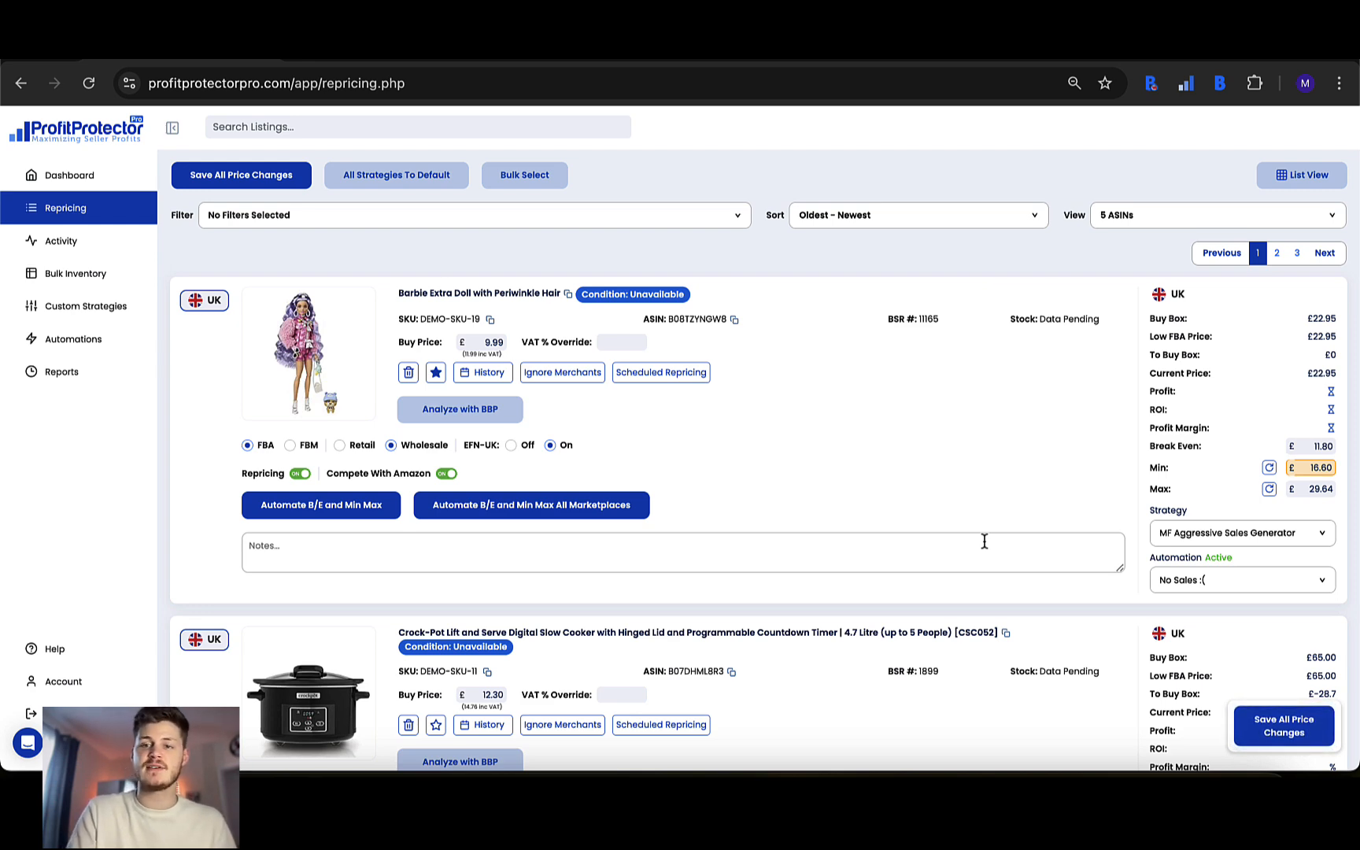
Open the account's PPP Settings and review the default repricing strategies, keeping Balanced Sales Accumulator
left_click(71, 689)
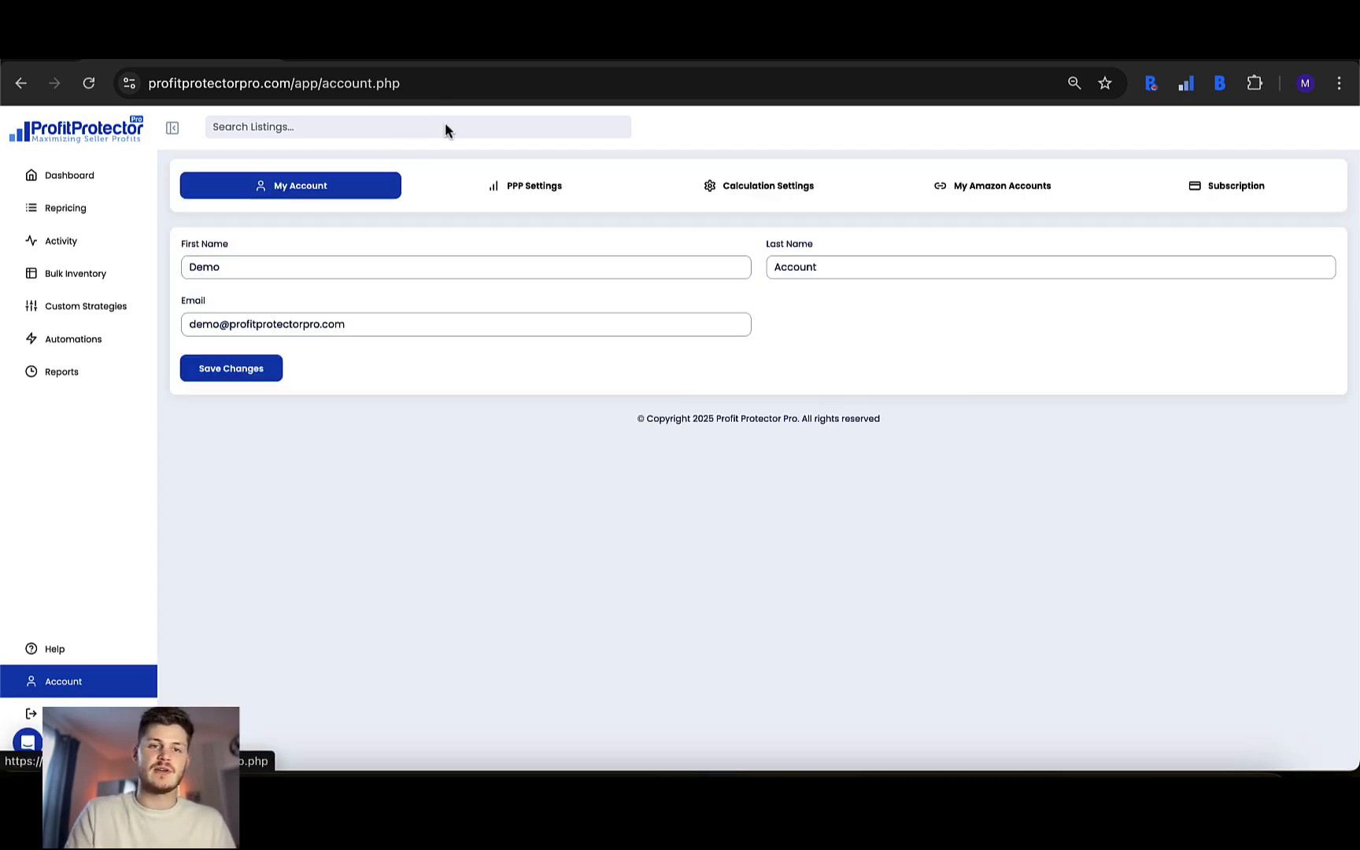
left_click(519, 189)
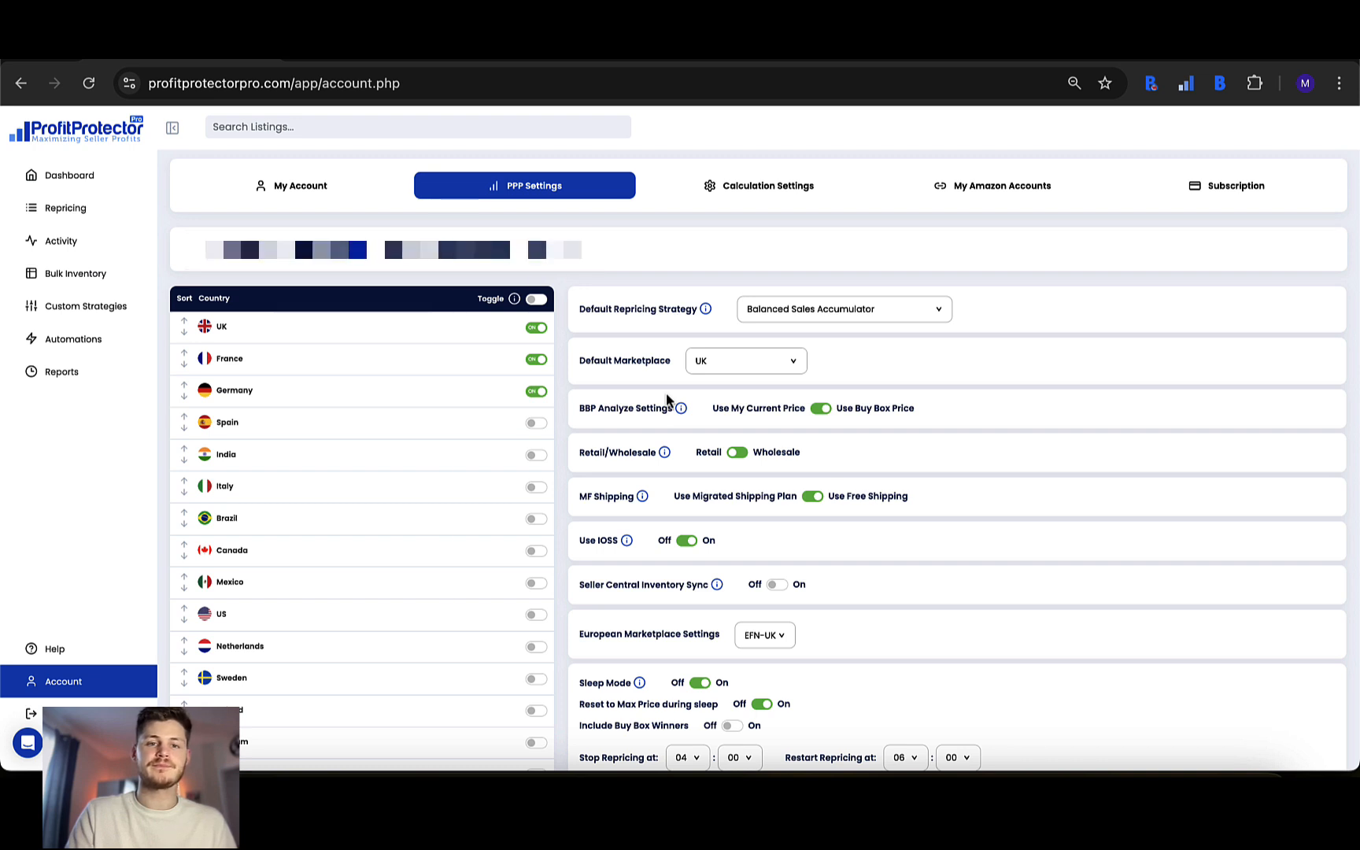
left_click(787, 322)
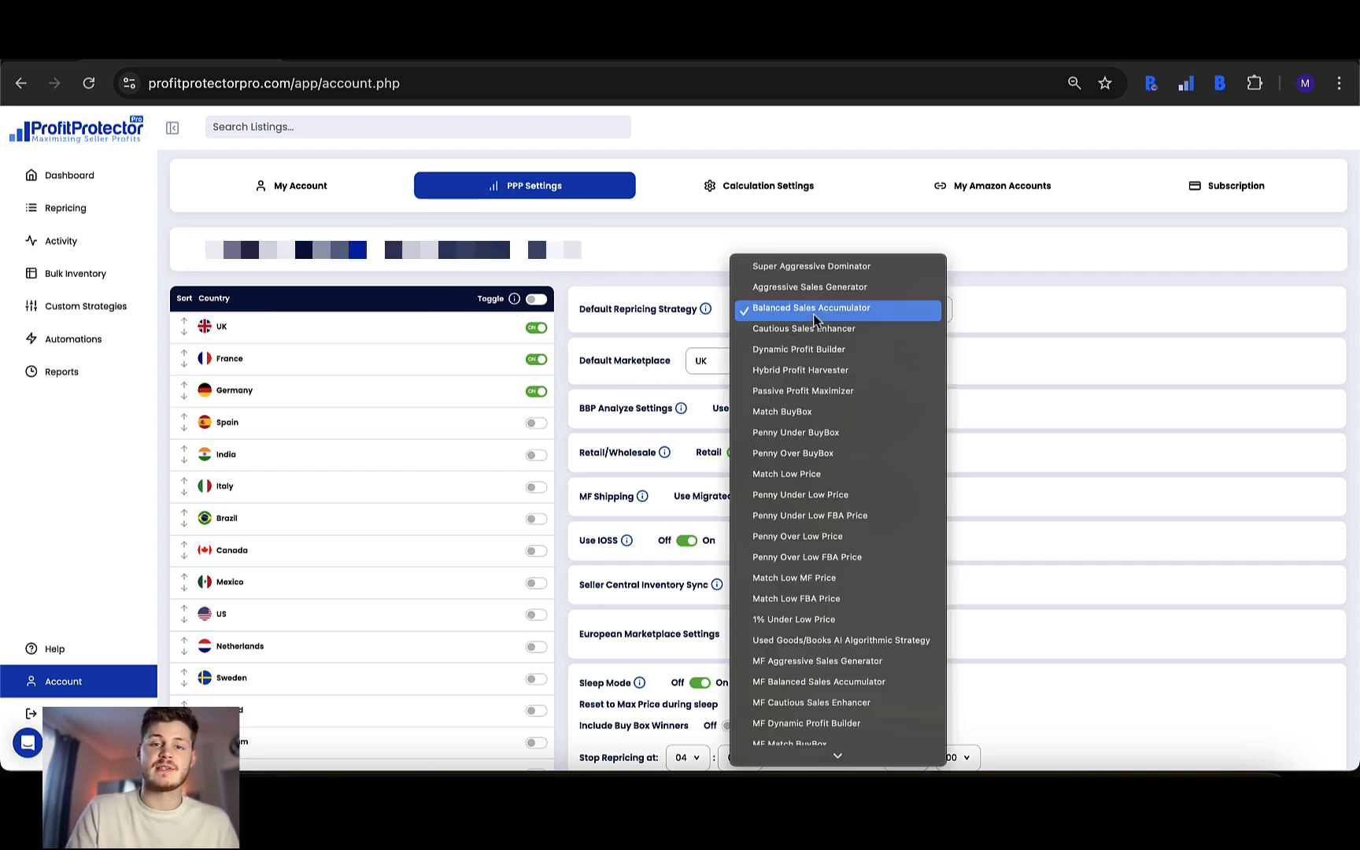
left_click(810, 314)
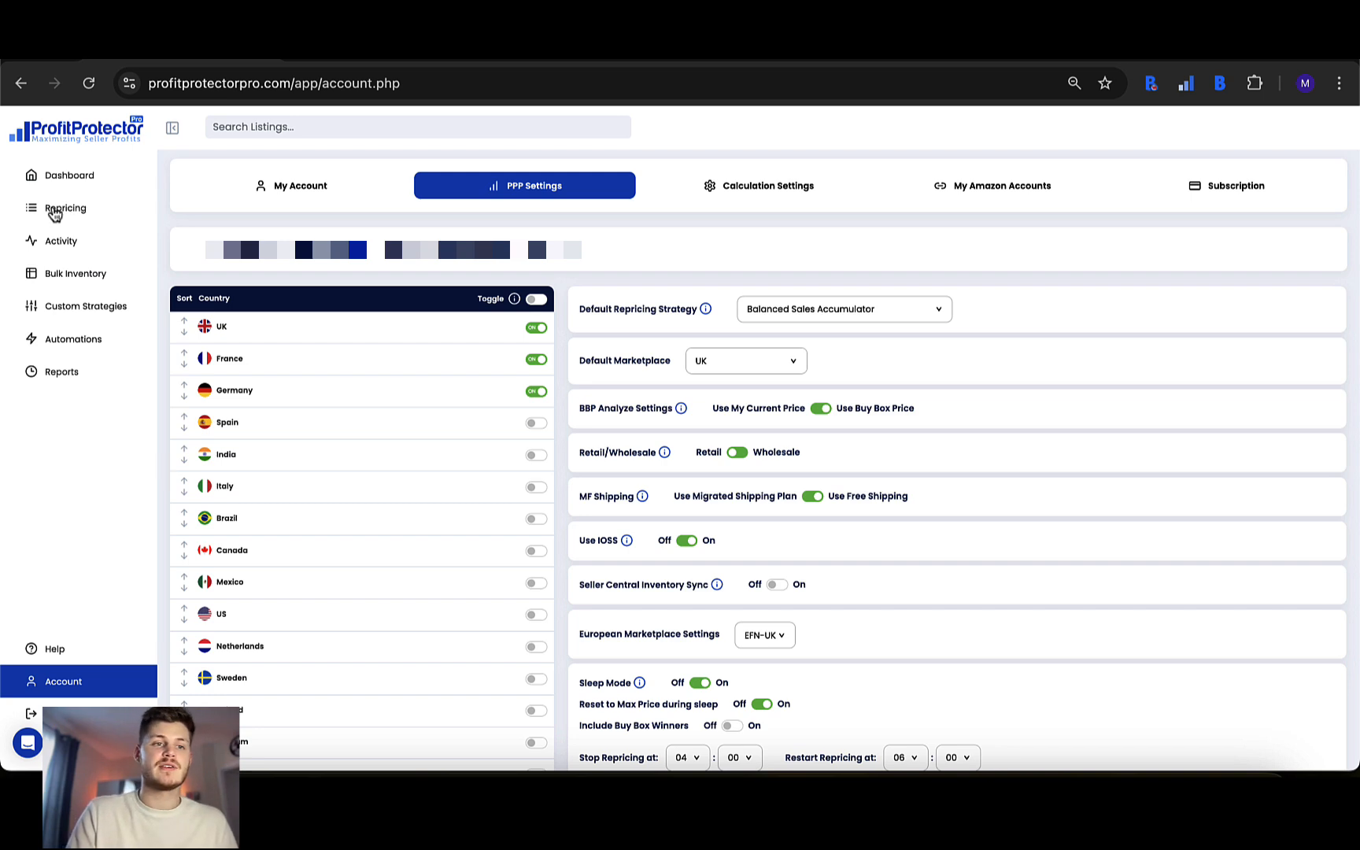
Return to the Repricing page, locate All Strategies To Default, and look through the strategies assigned to the listings
left_click(62, 208)
left_click(410, 177)
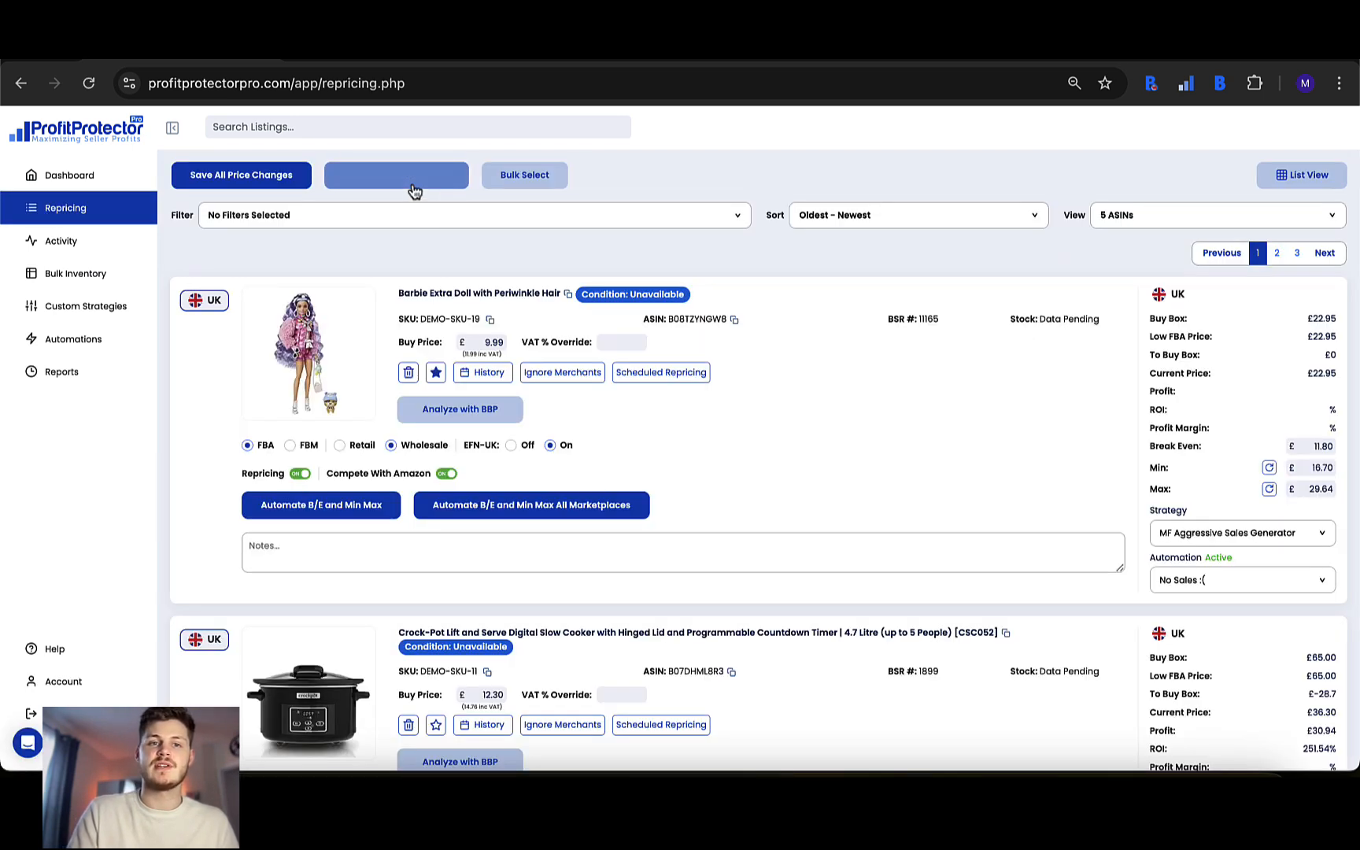
scroll(1200, 543, "down", 10)
scroll(1198, 543, "up", 10)
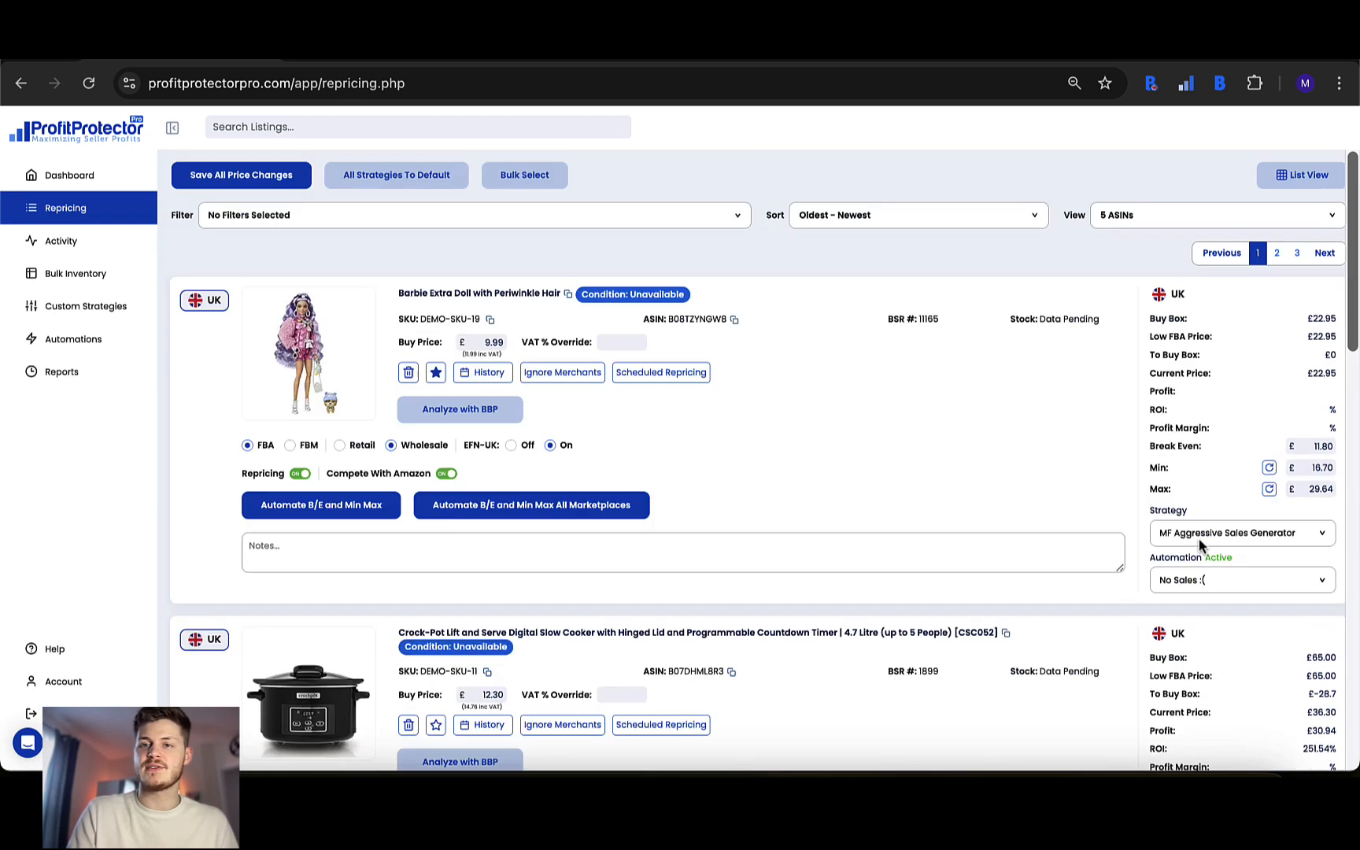
Bulk-select all listings on the page, tick the Need Min/Max and FBA filters without applying them, and extend the selection to all filtered listings
left_click(508, 174)
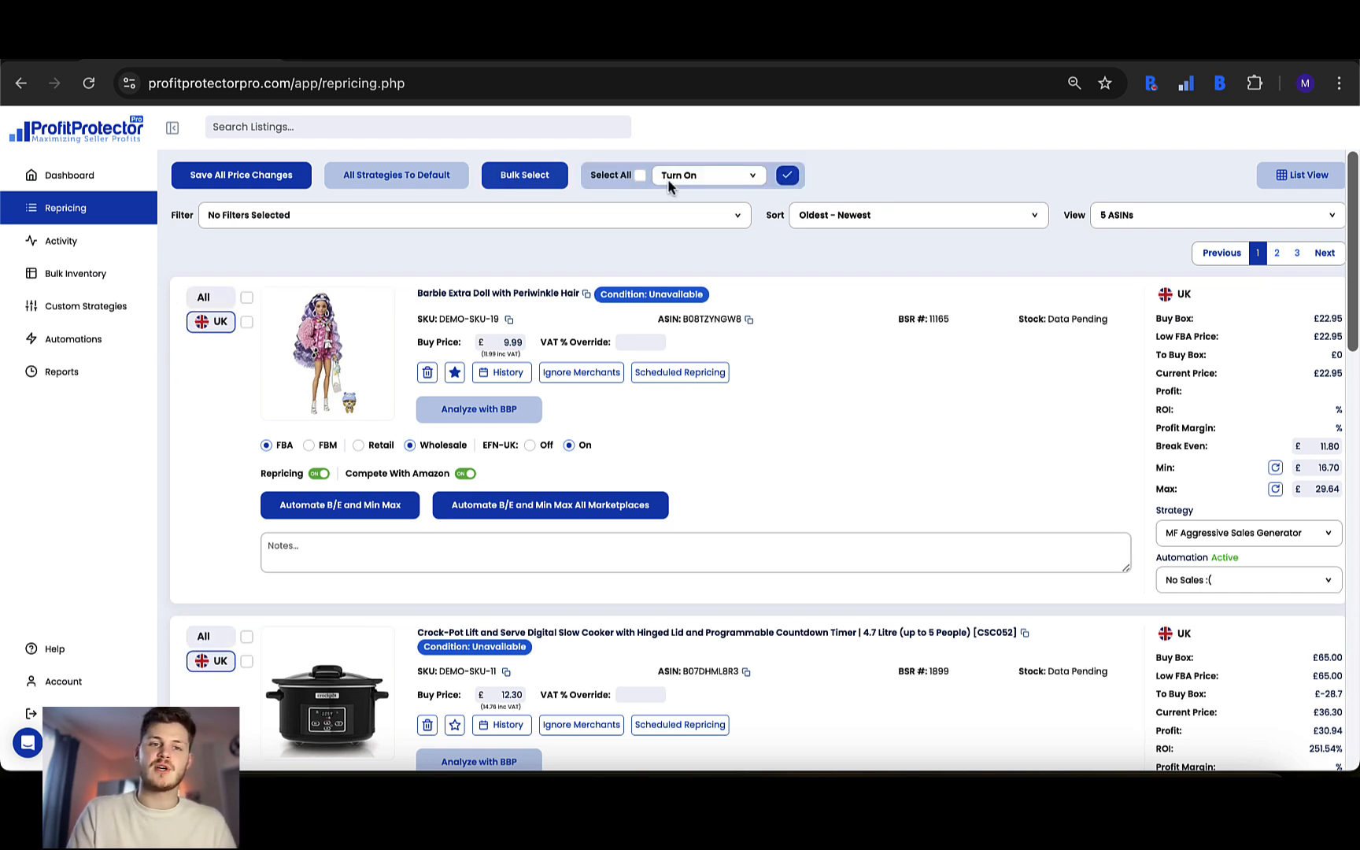
left_click(639, 175)
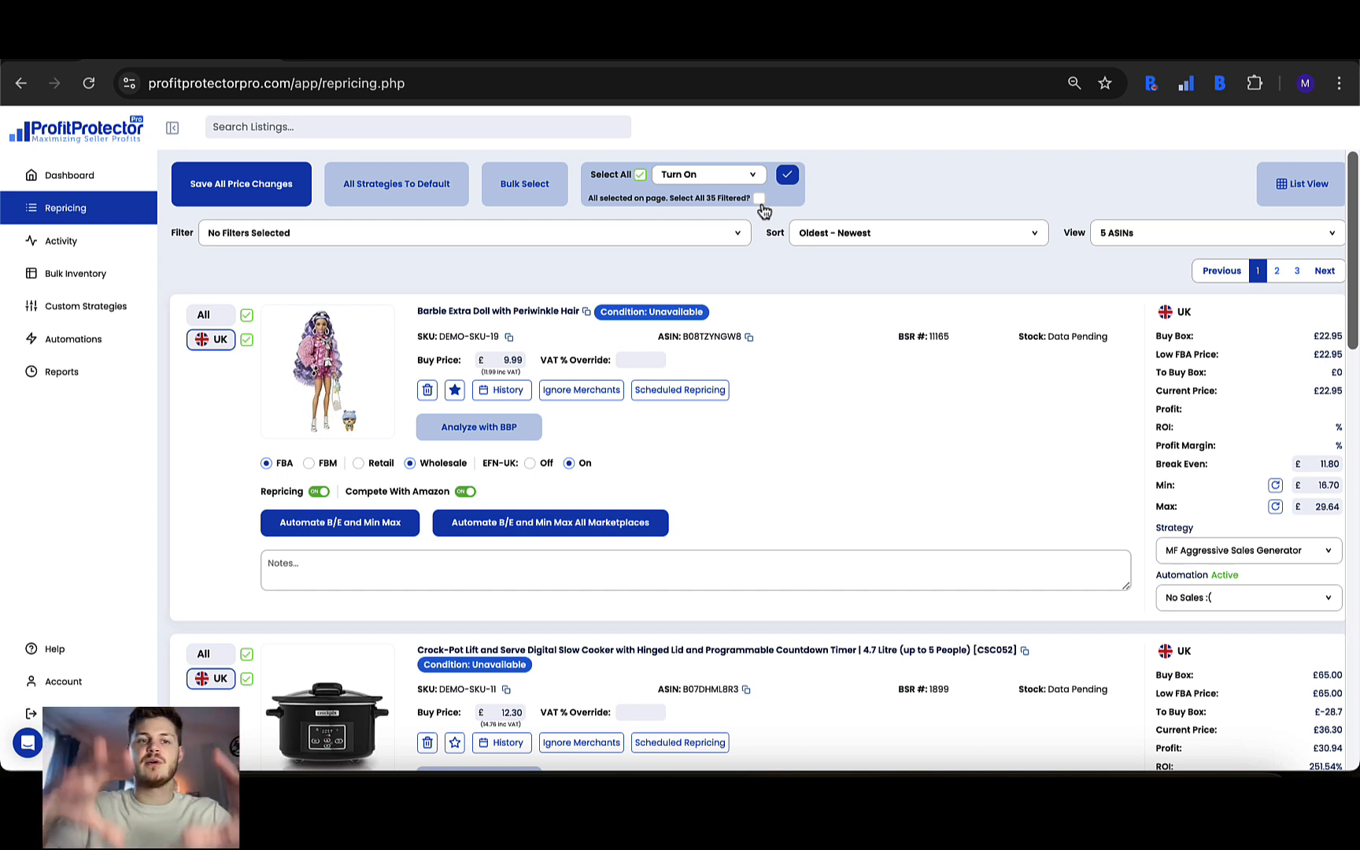
left_click(604, 236)
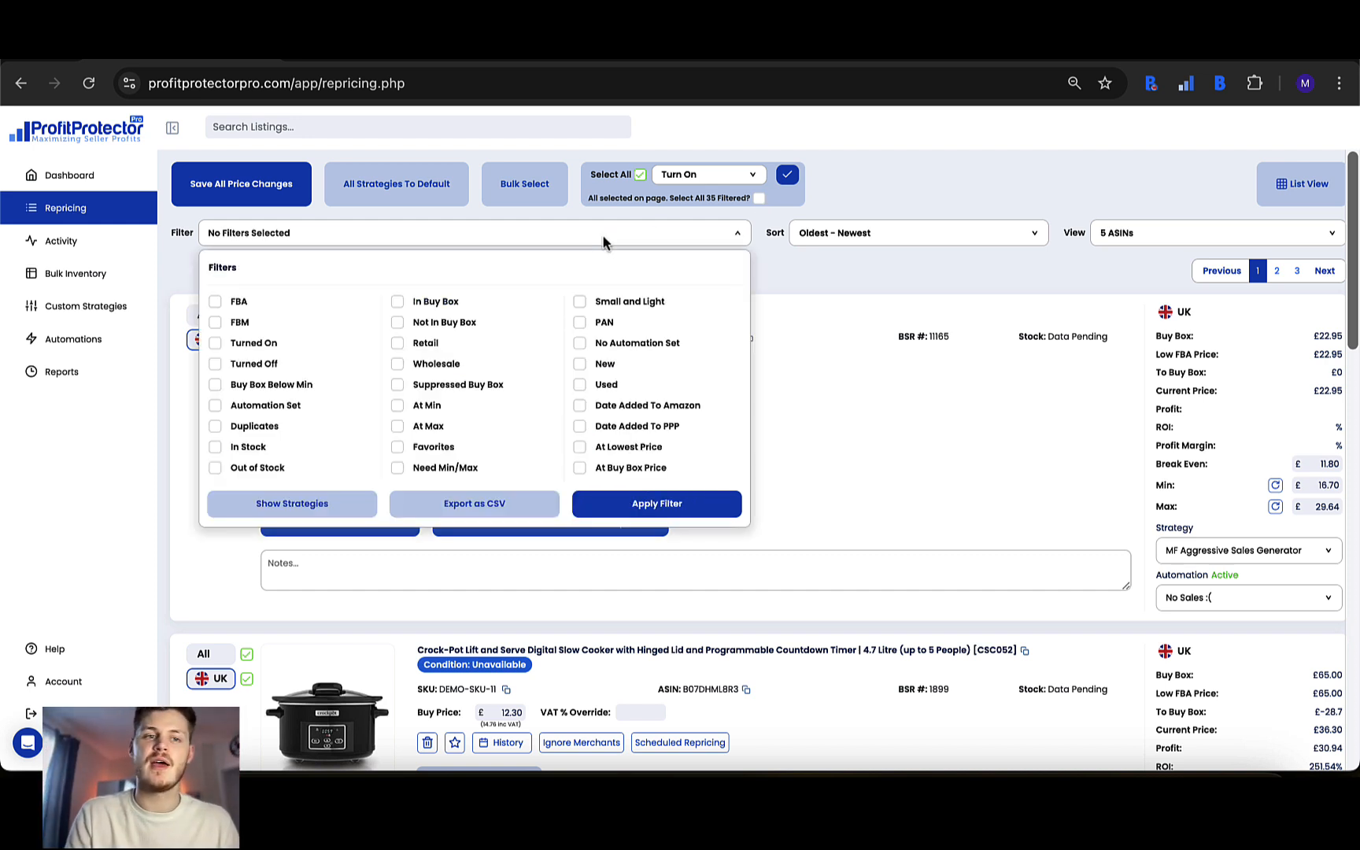
left_click(398, 469)
left_click(215, 302)
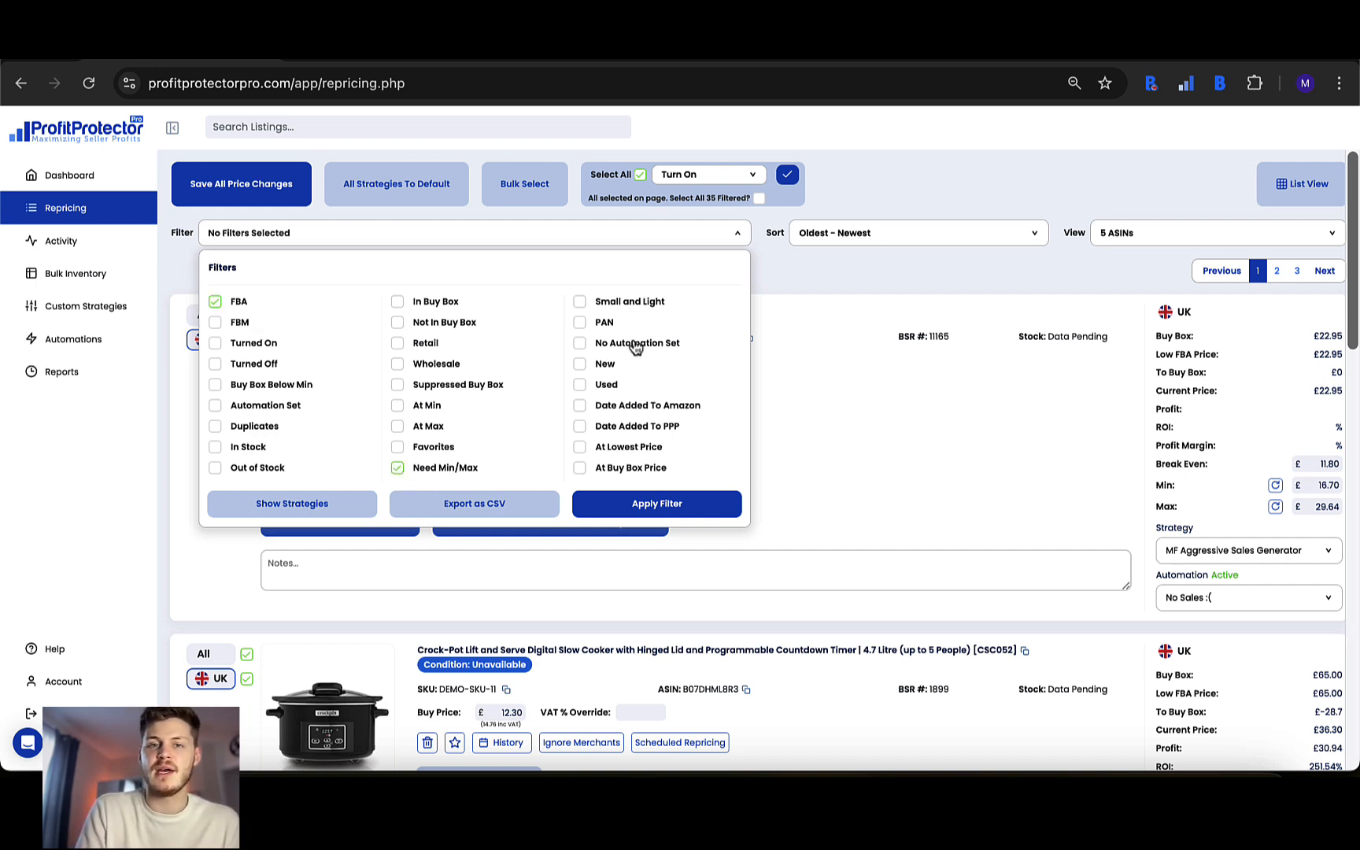
left_click(736, 236)
left_click(758, 198)
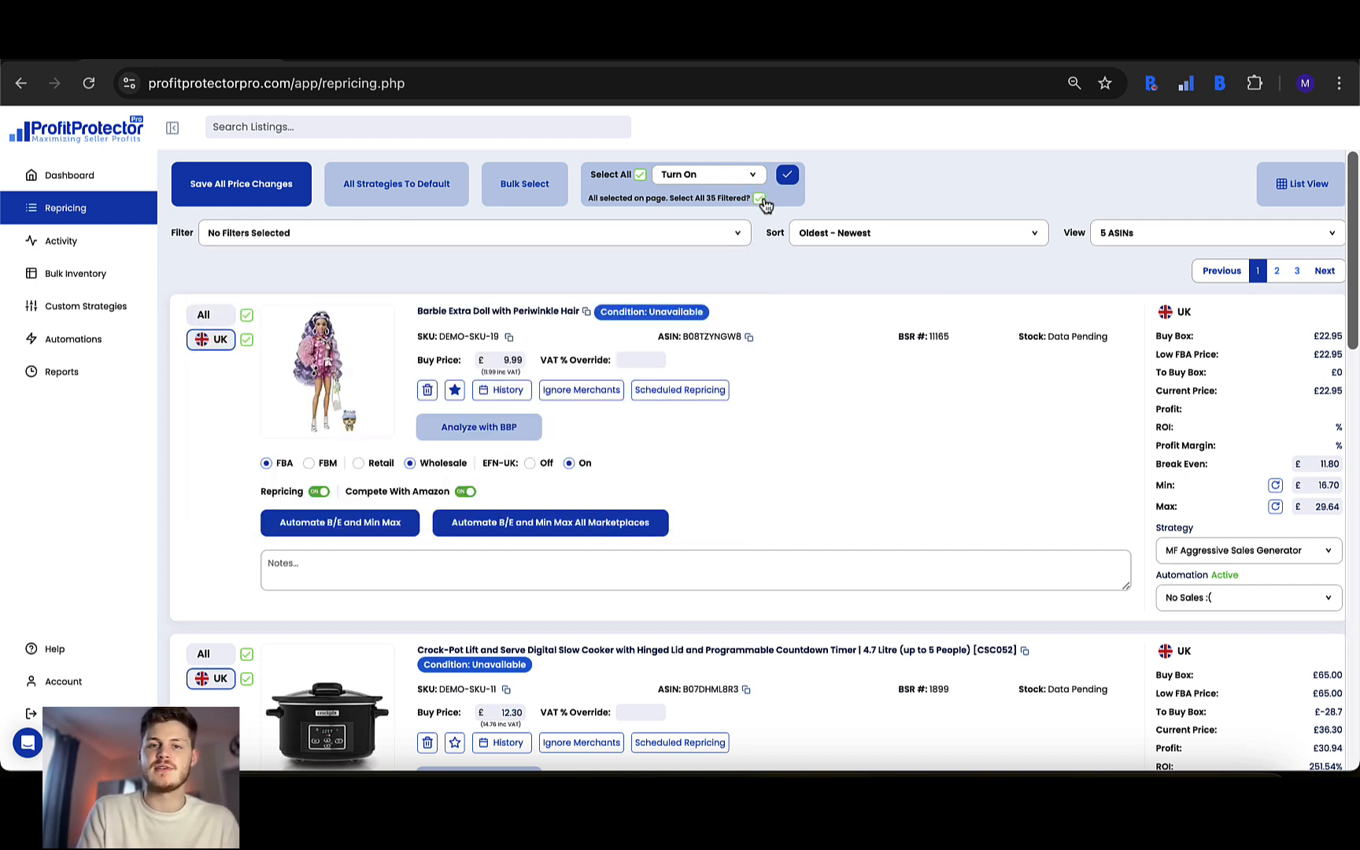
Review the strategies offered for bulk Switch Strategy, keeping Default, and the automations for Switch Automation, keeping No Automation
left_click(720, 176)
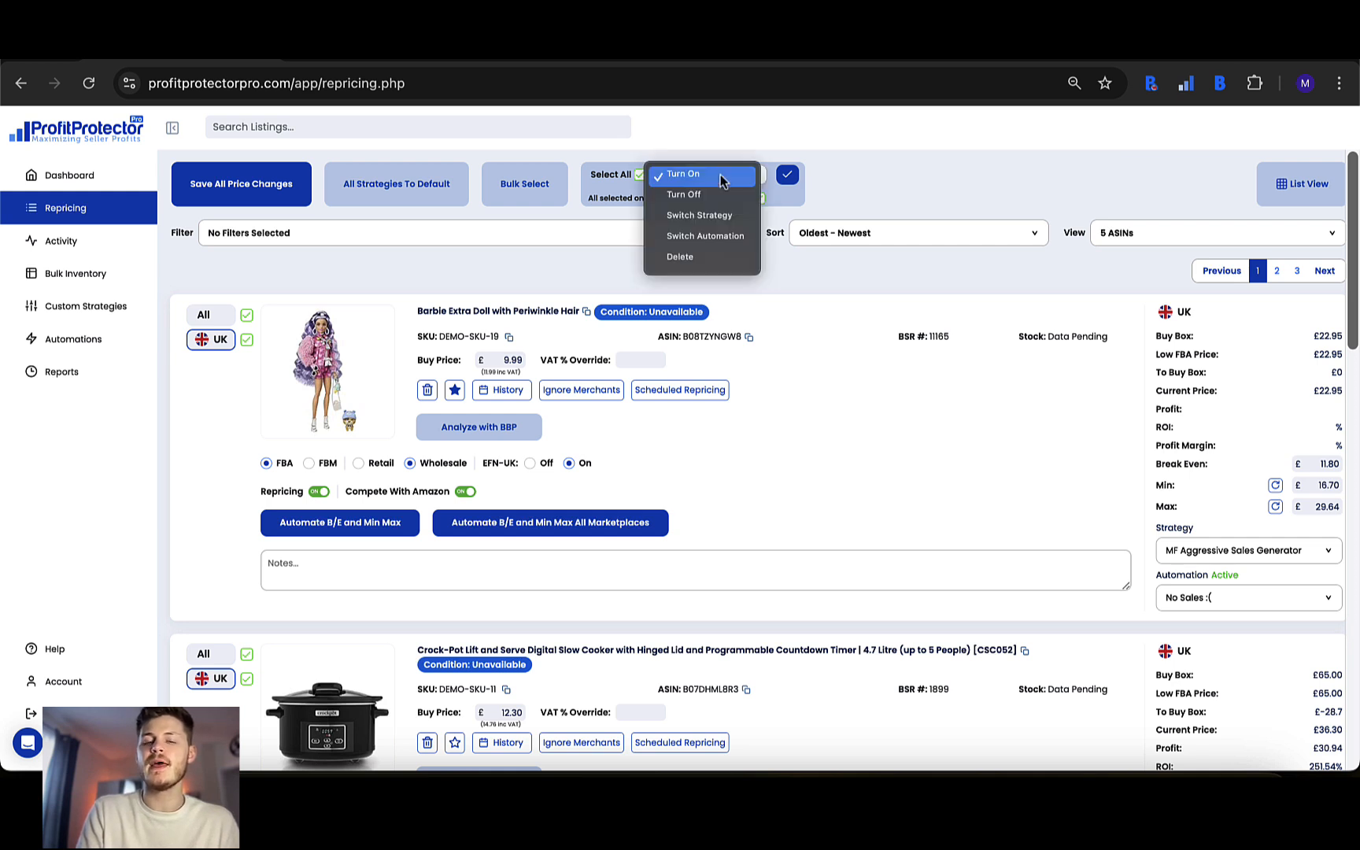
left_click(726, 219)
left_click(786, 174)
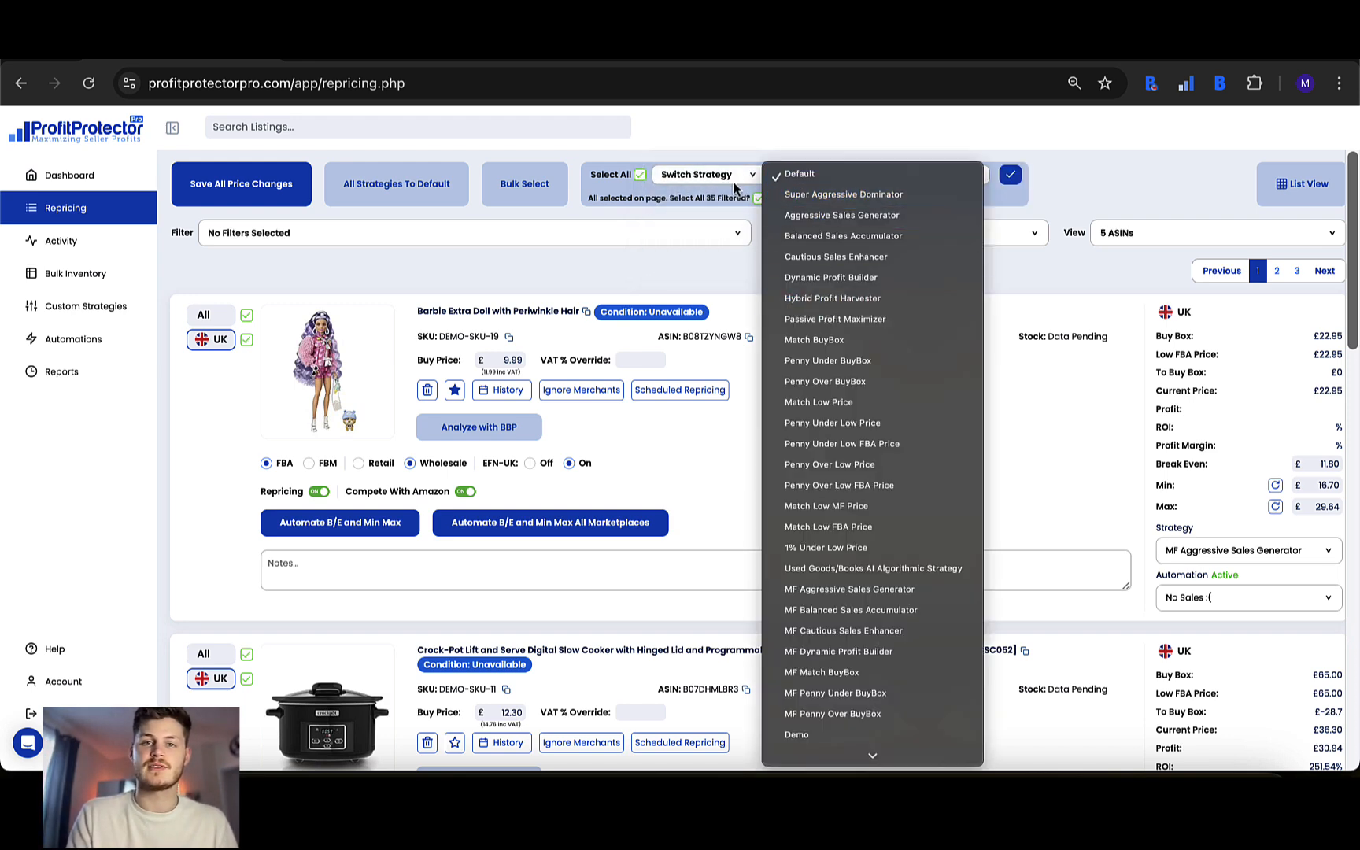
left_click(799, 174)
left_click(712, 175)
left_click(717, 196)
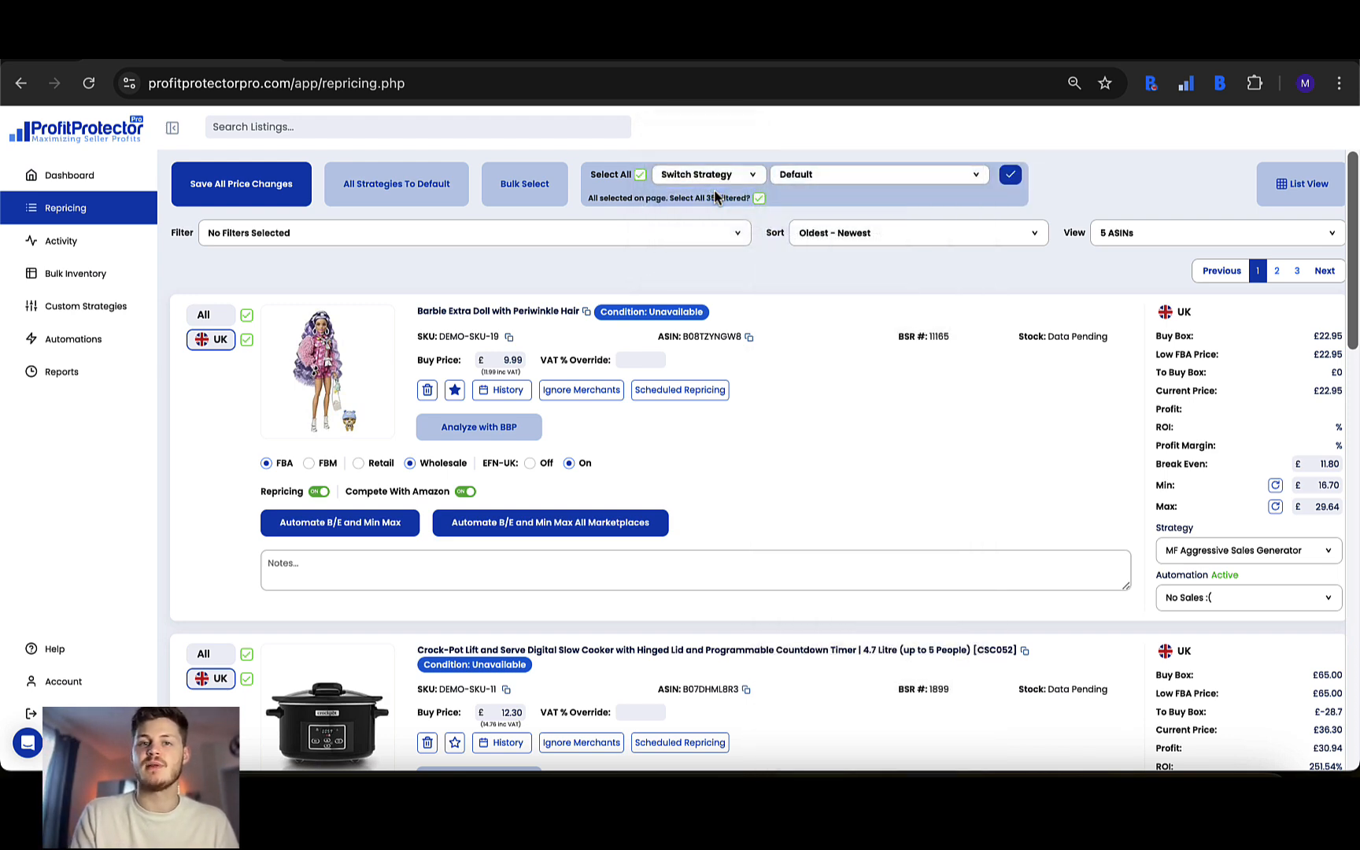
left_click(804, 179)
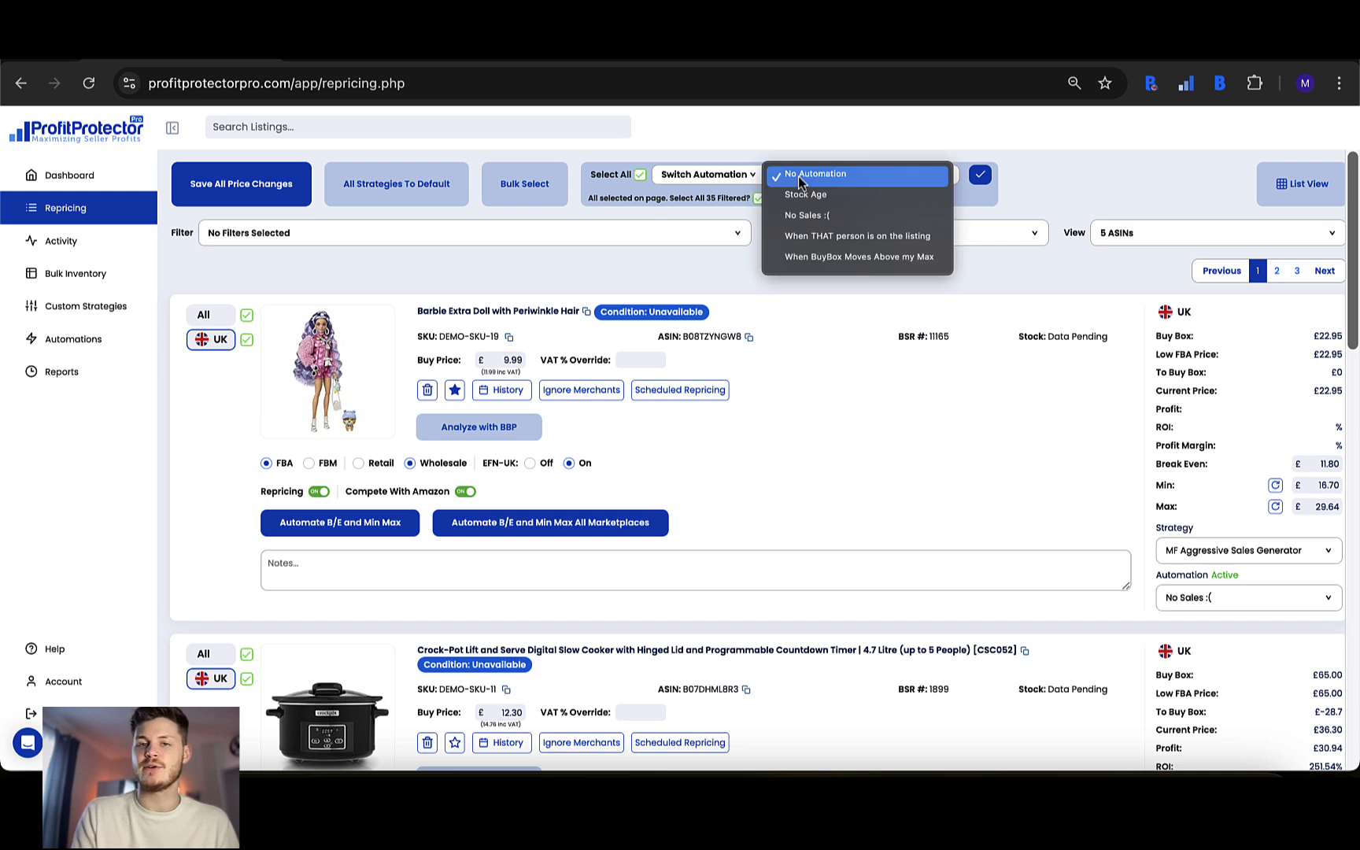
left_click(828, 148)
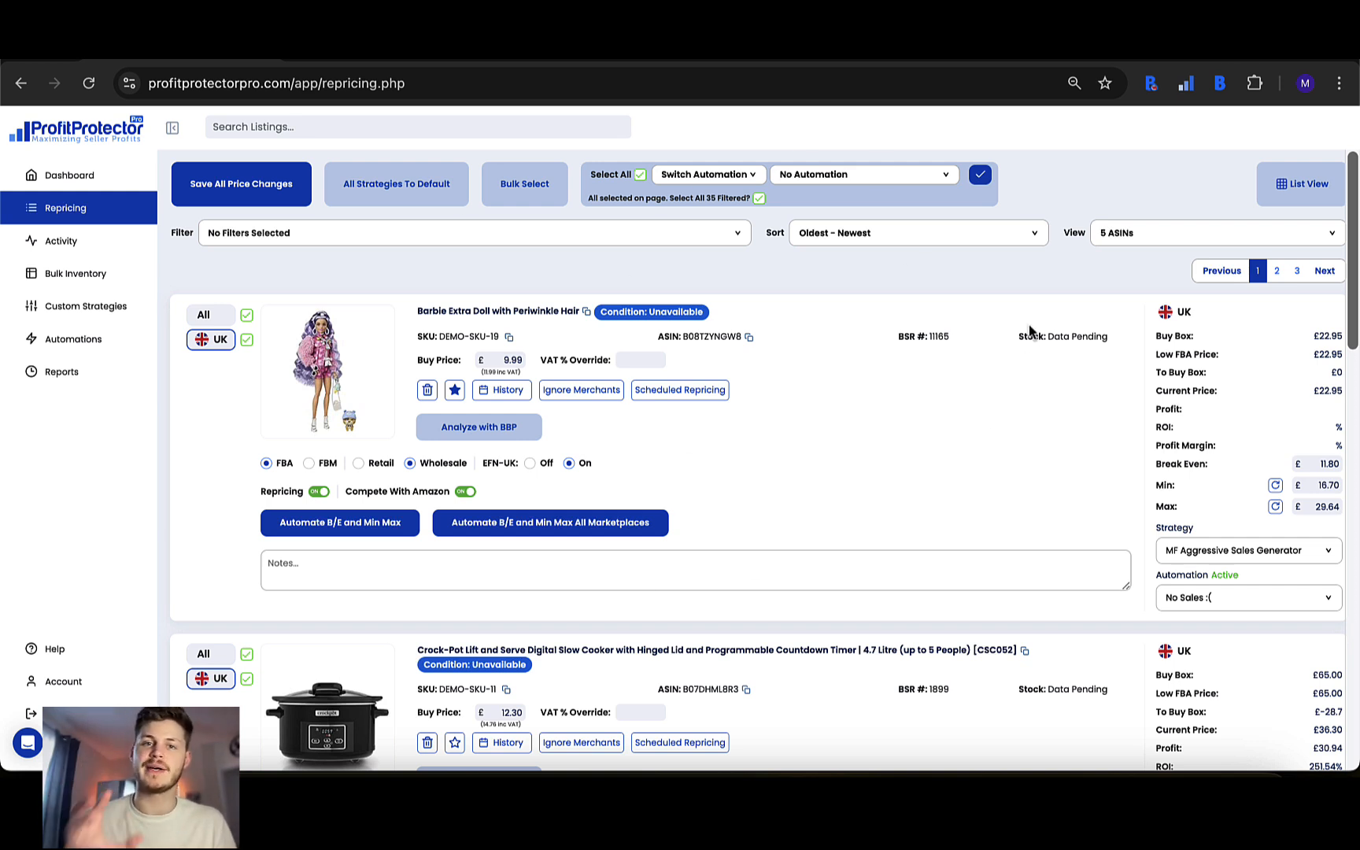
Choose the bulk Delete action, deselect the LEGO X-Wing listing, and leave bulk selection without applying it
left_click(676, 174)
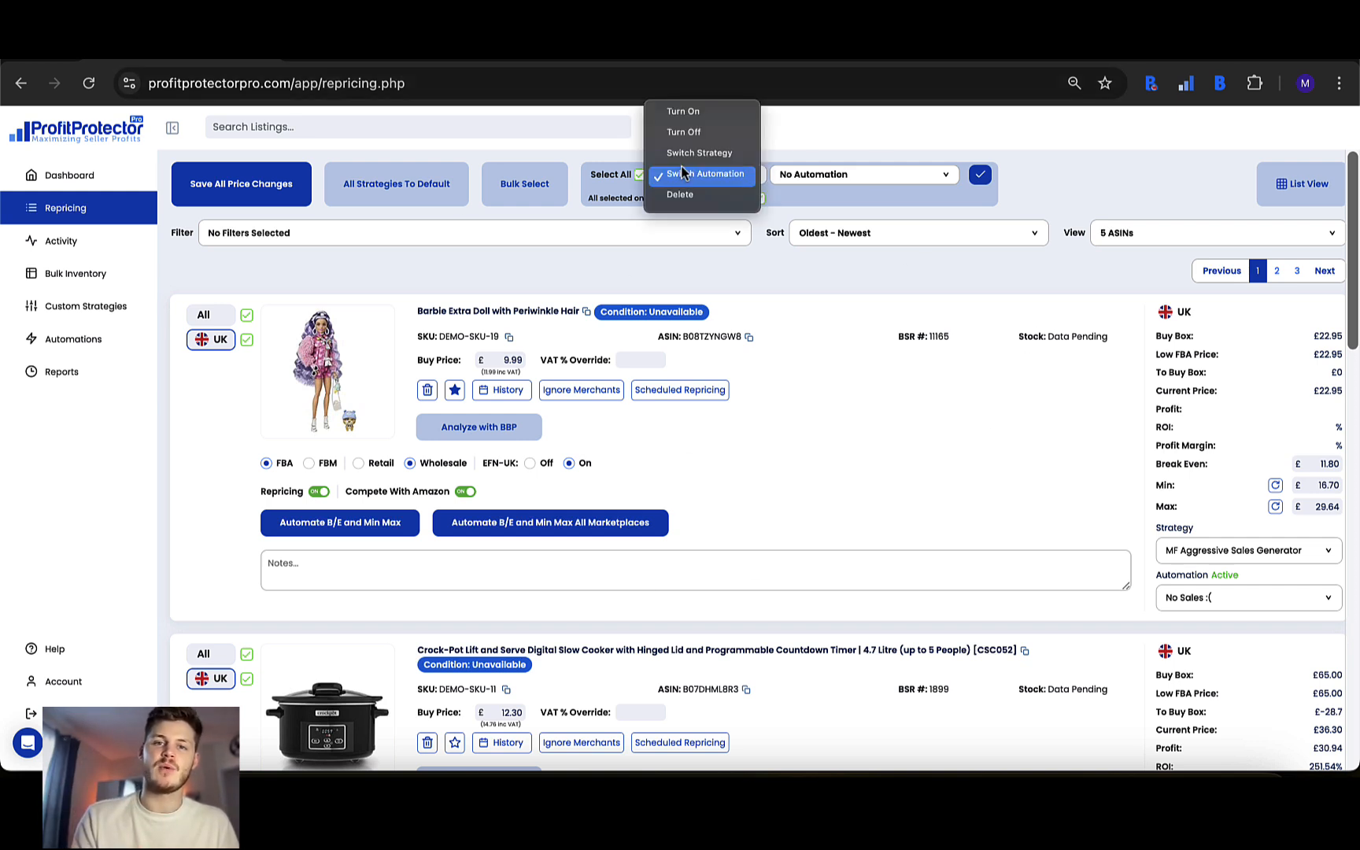
left_click(679, 195)
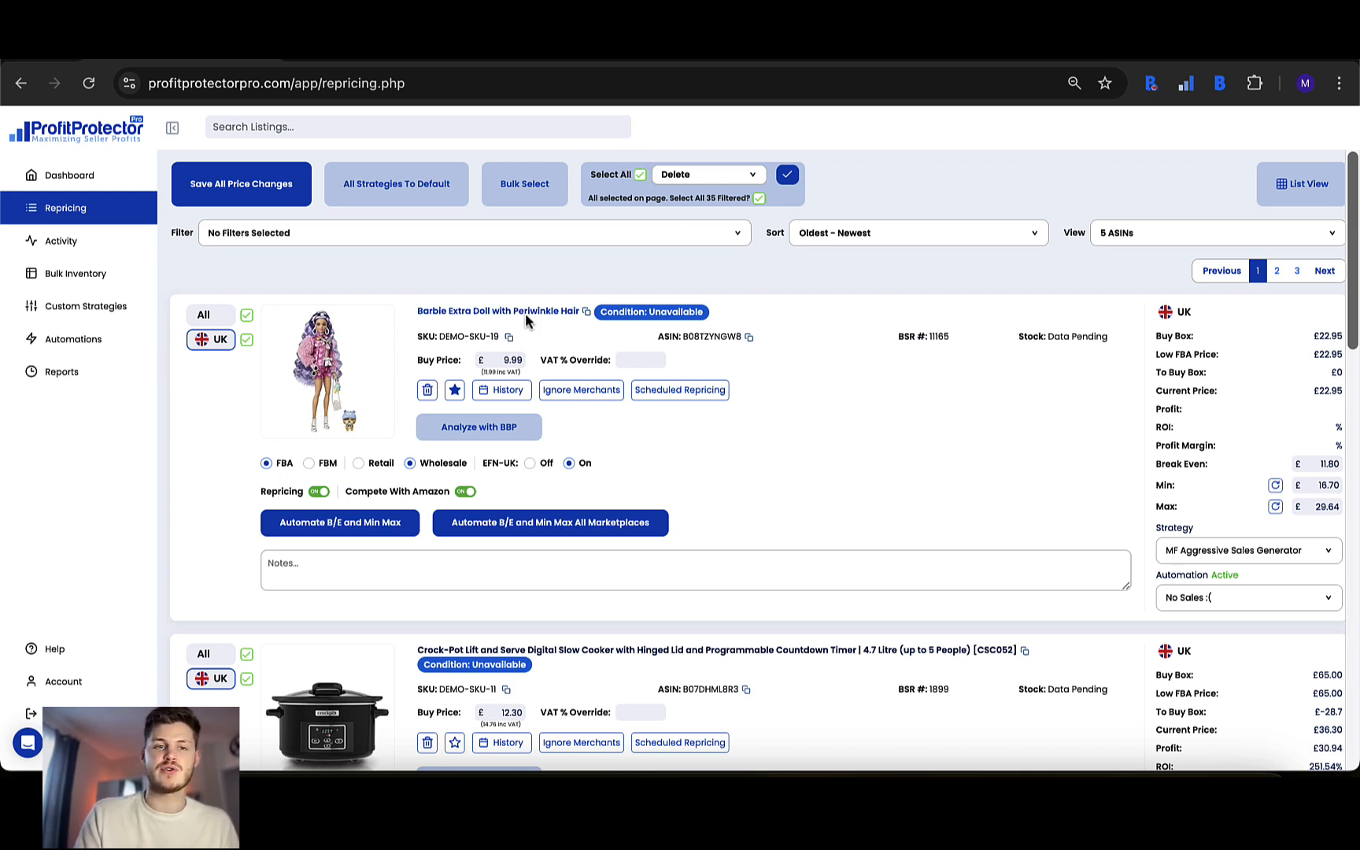
scroll(245, 340, "down", 10)
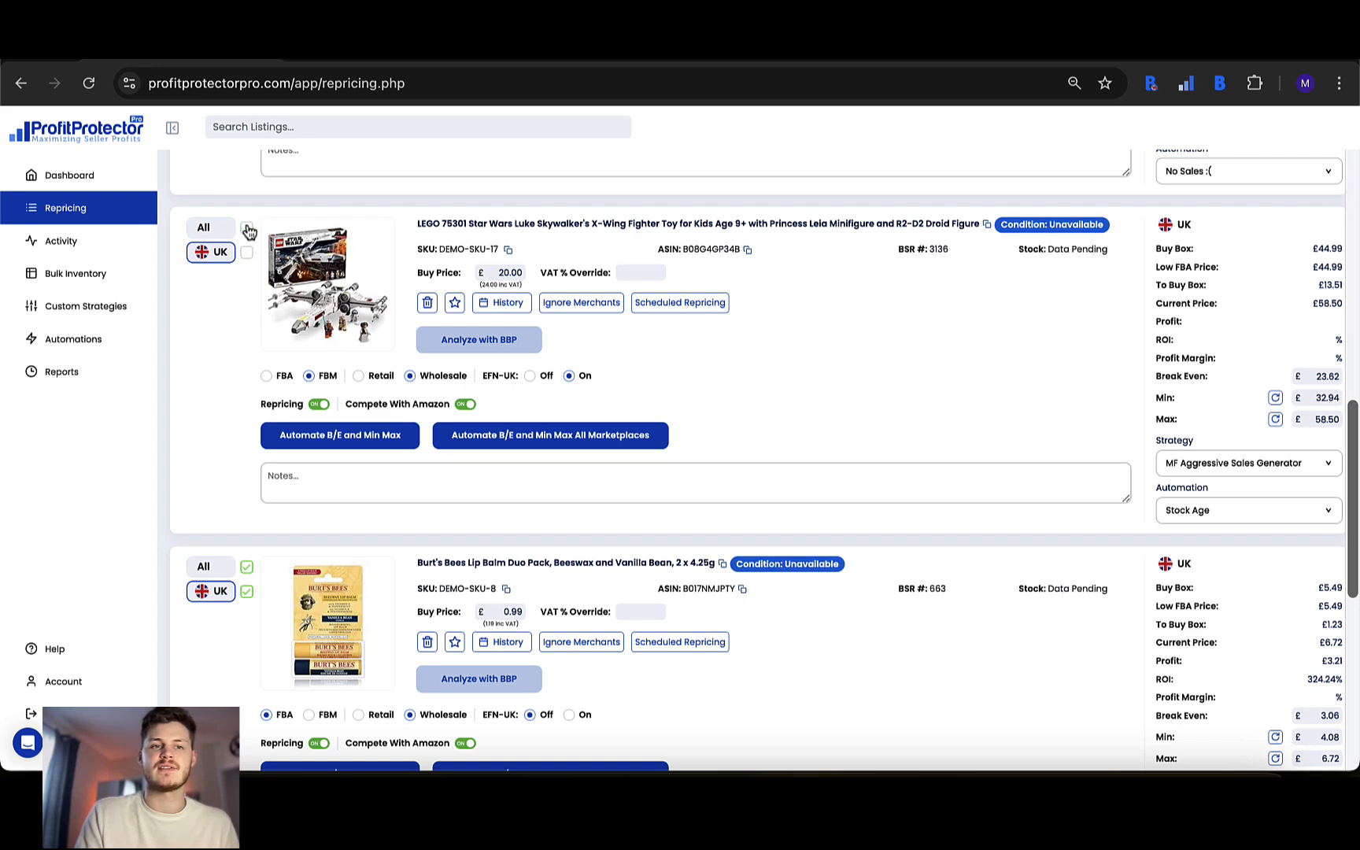
scroll(453, 421, "up", 10)
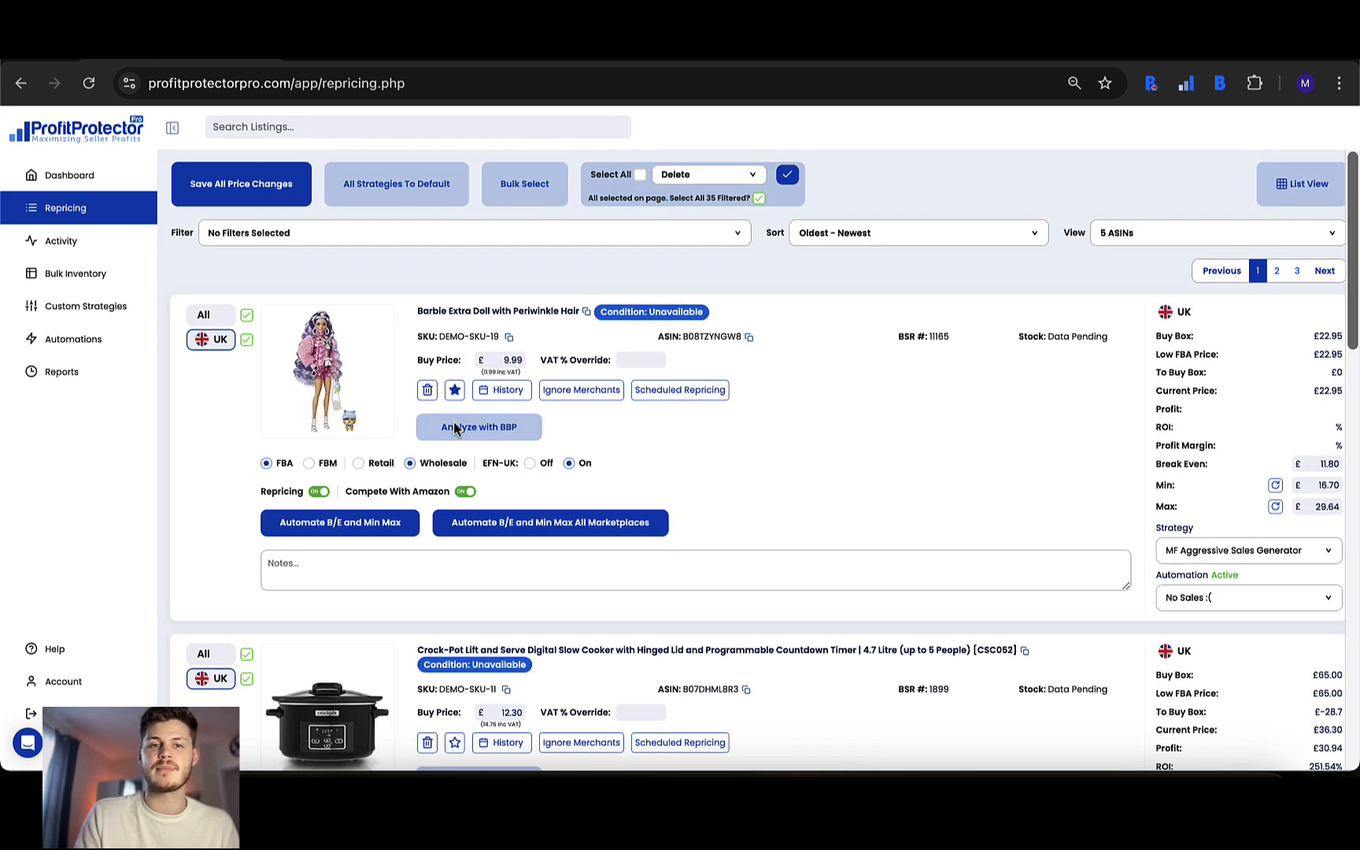
left_click(527, 183)
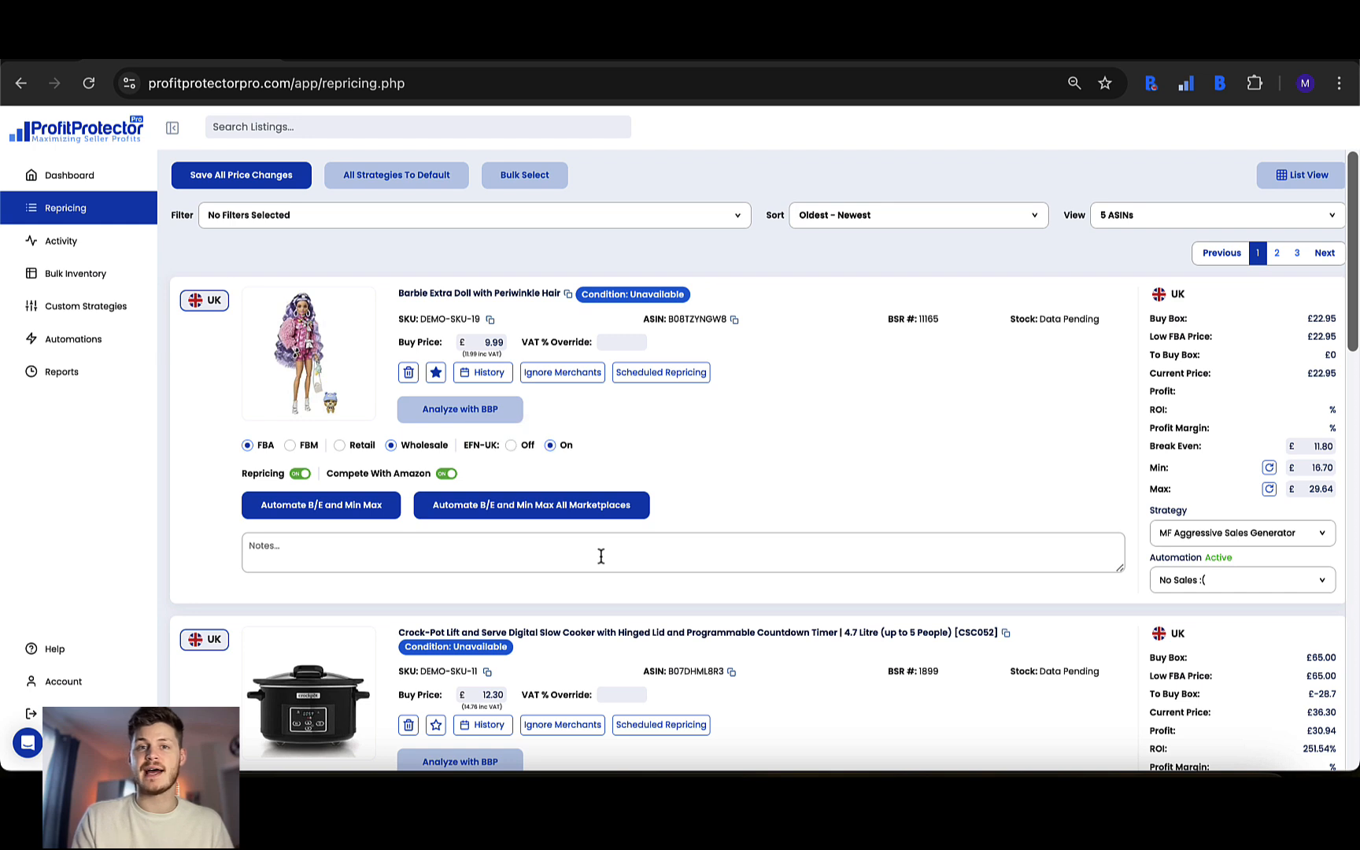
Open the Help page and show its Training Videos
left_click(53, 653)
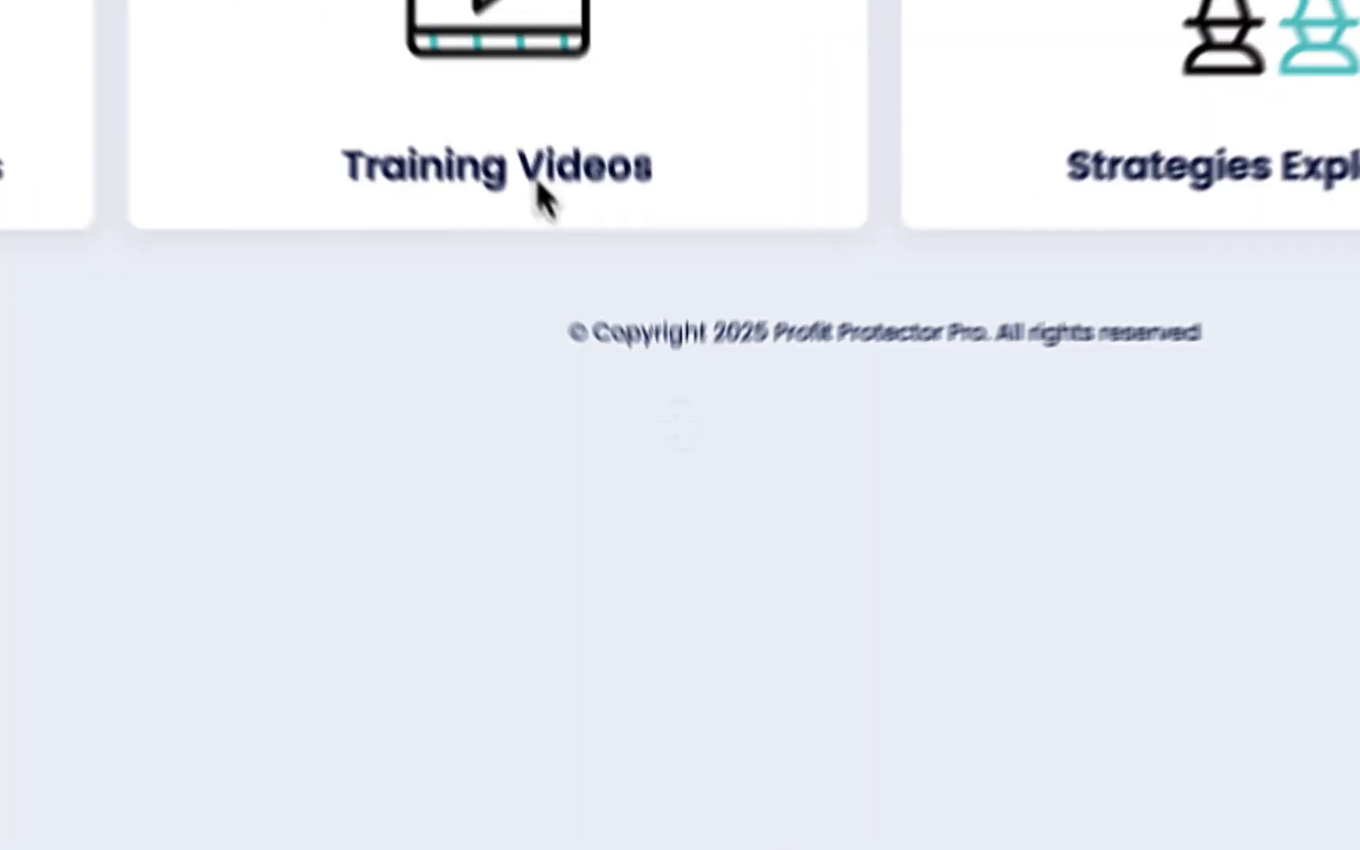
left_click(626, 332)
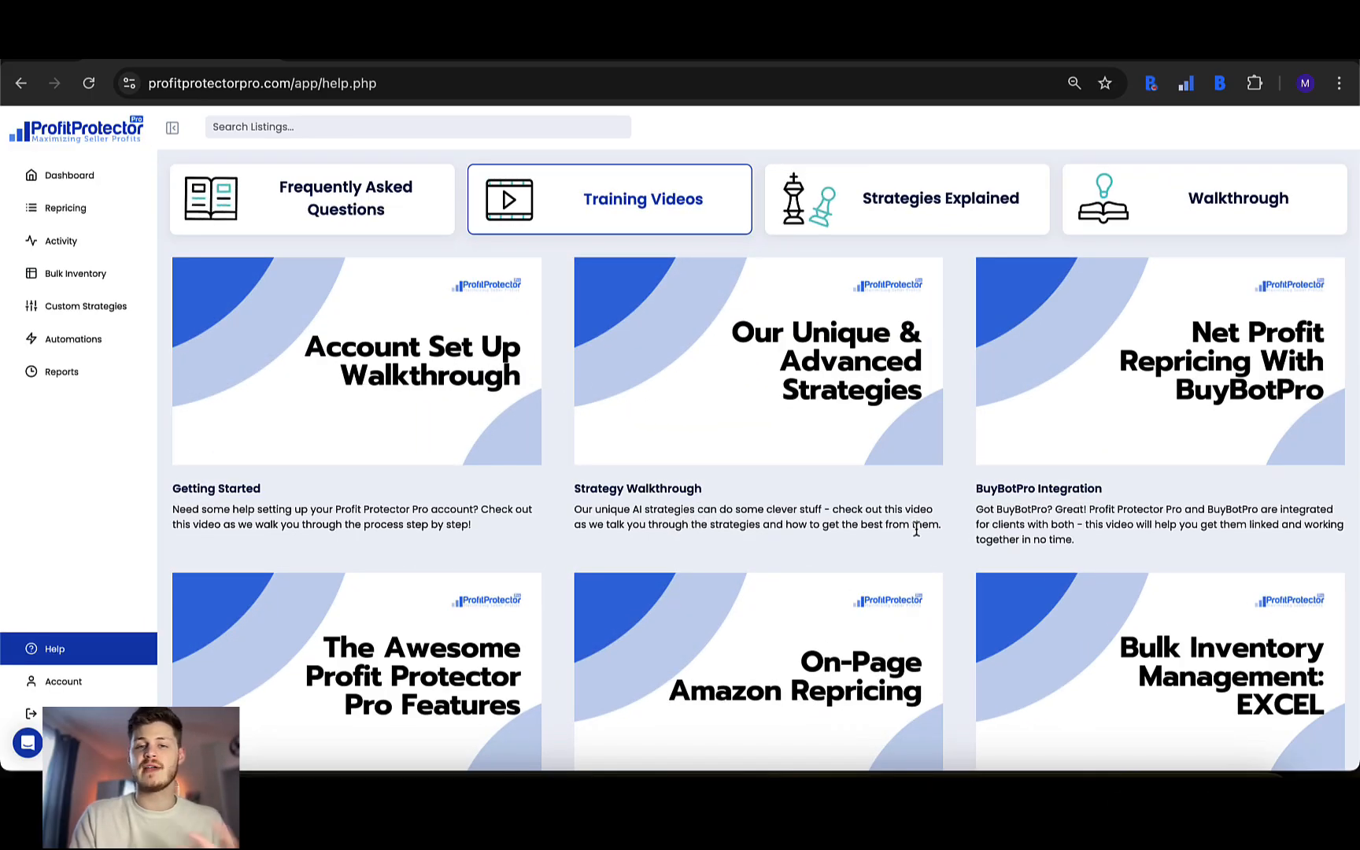
Start the guided Walkthrough and advance it through My Amazon Accounts and Dashboard to the PPP Boost explanation
left_click(1118, 194)
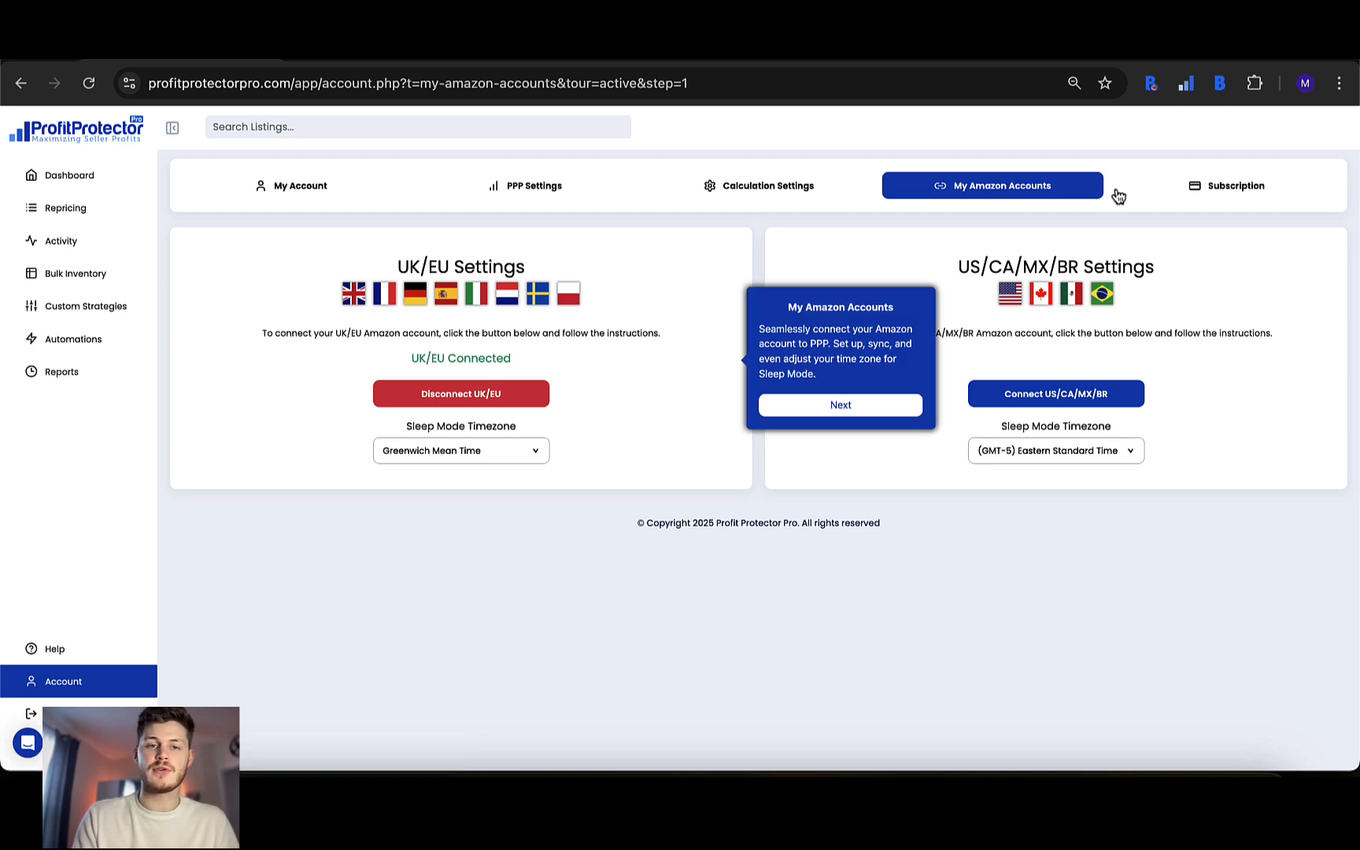
left_click(845, 405)
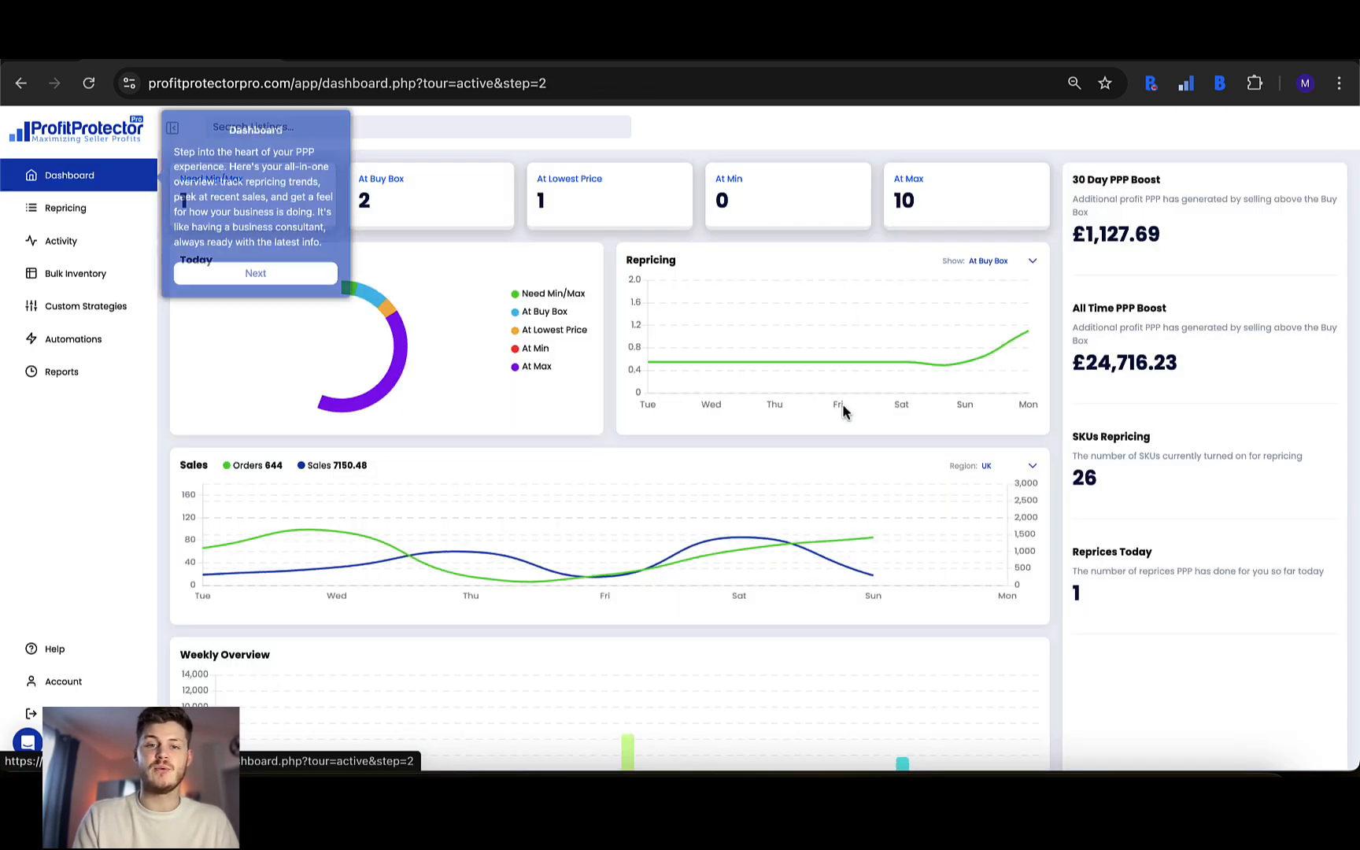
left_click(226, 276)
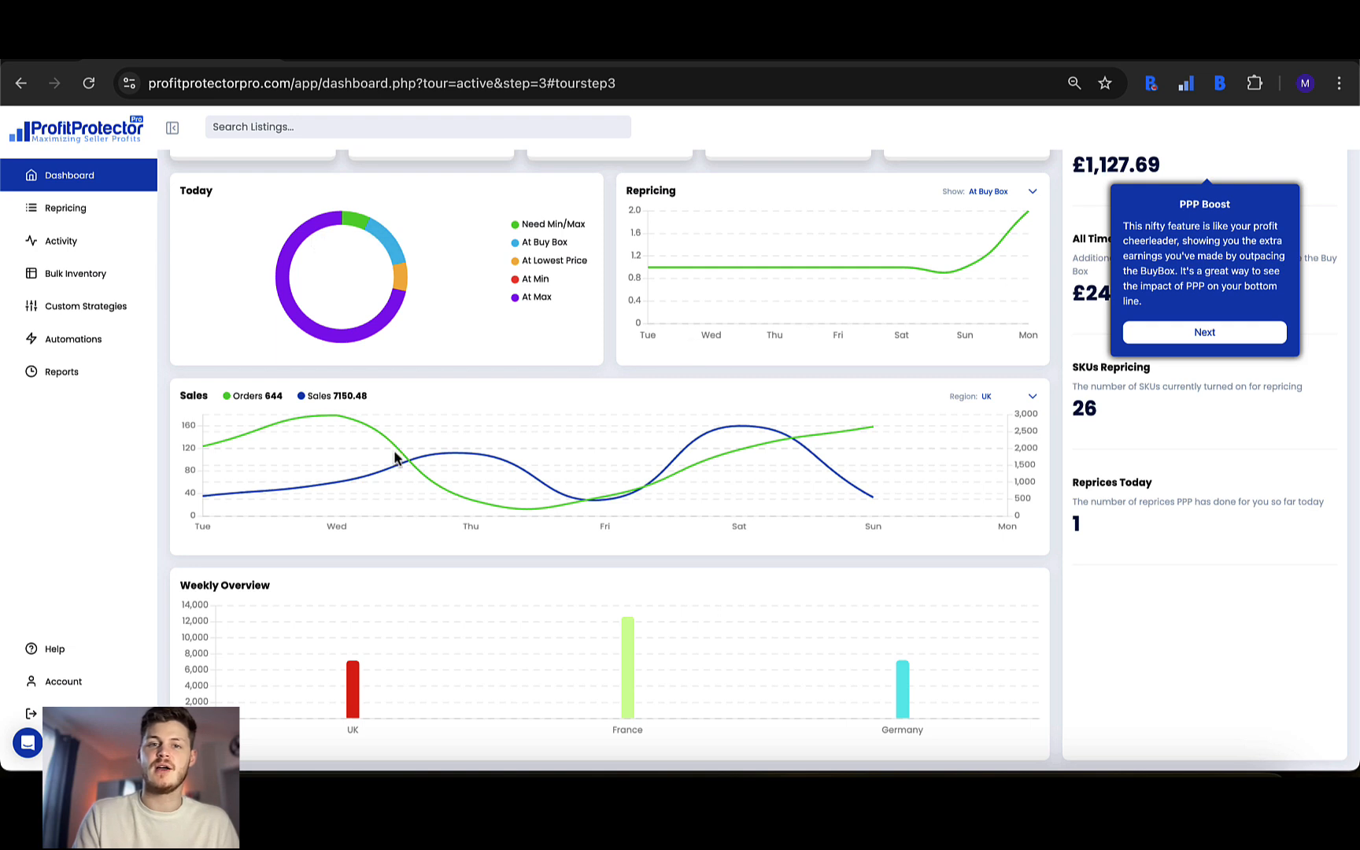
Return to the Help page, open Strategies Explained and look through the complete list of strategies
left_click(51, 648)
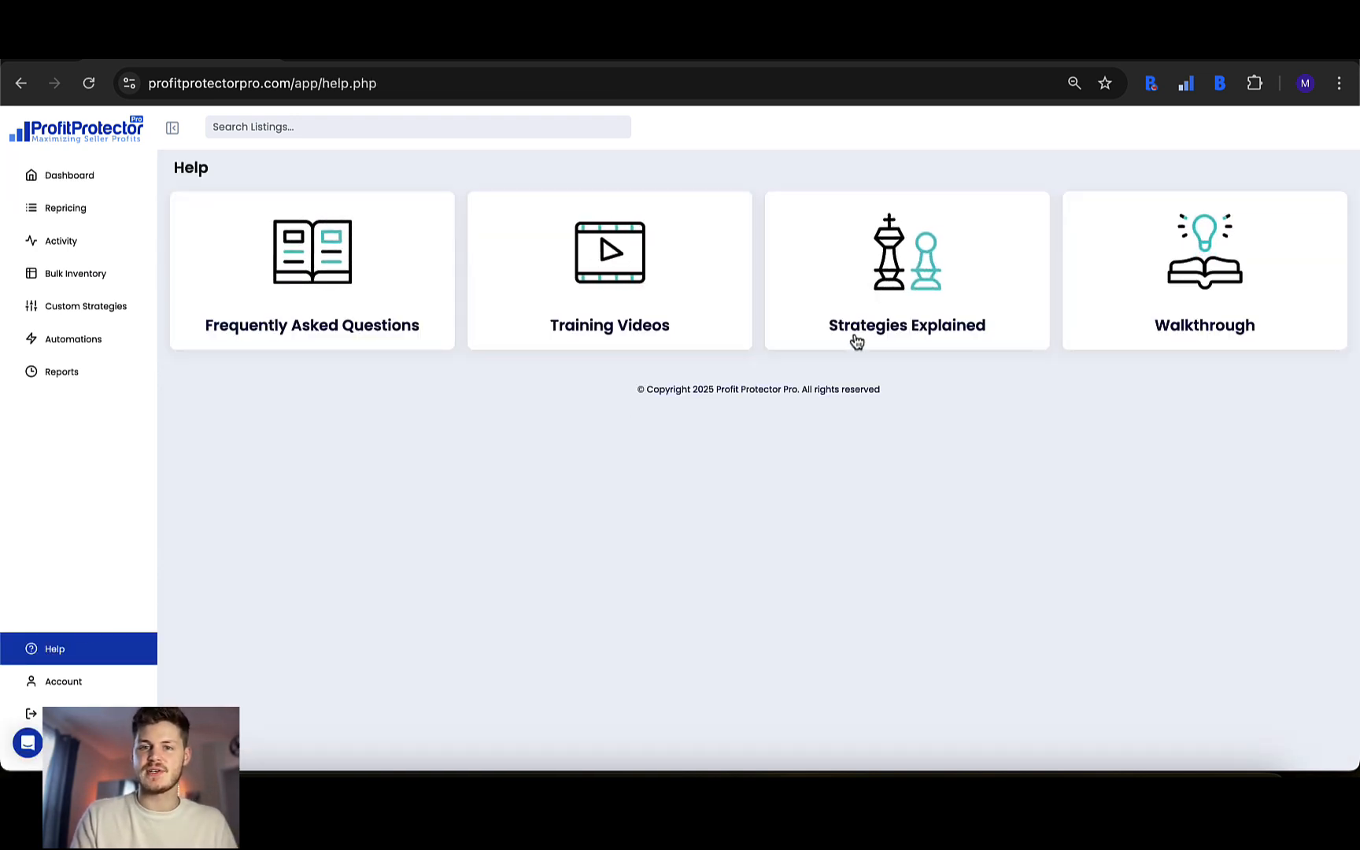
left_click(888, 344)
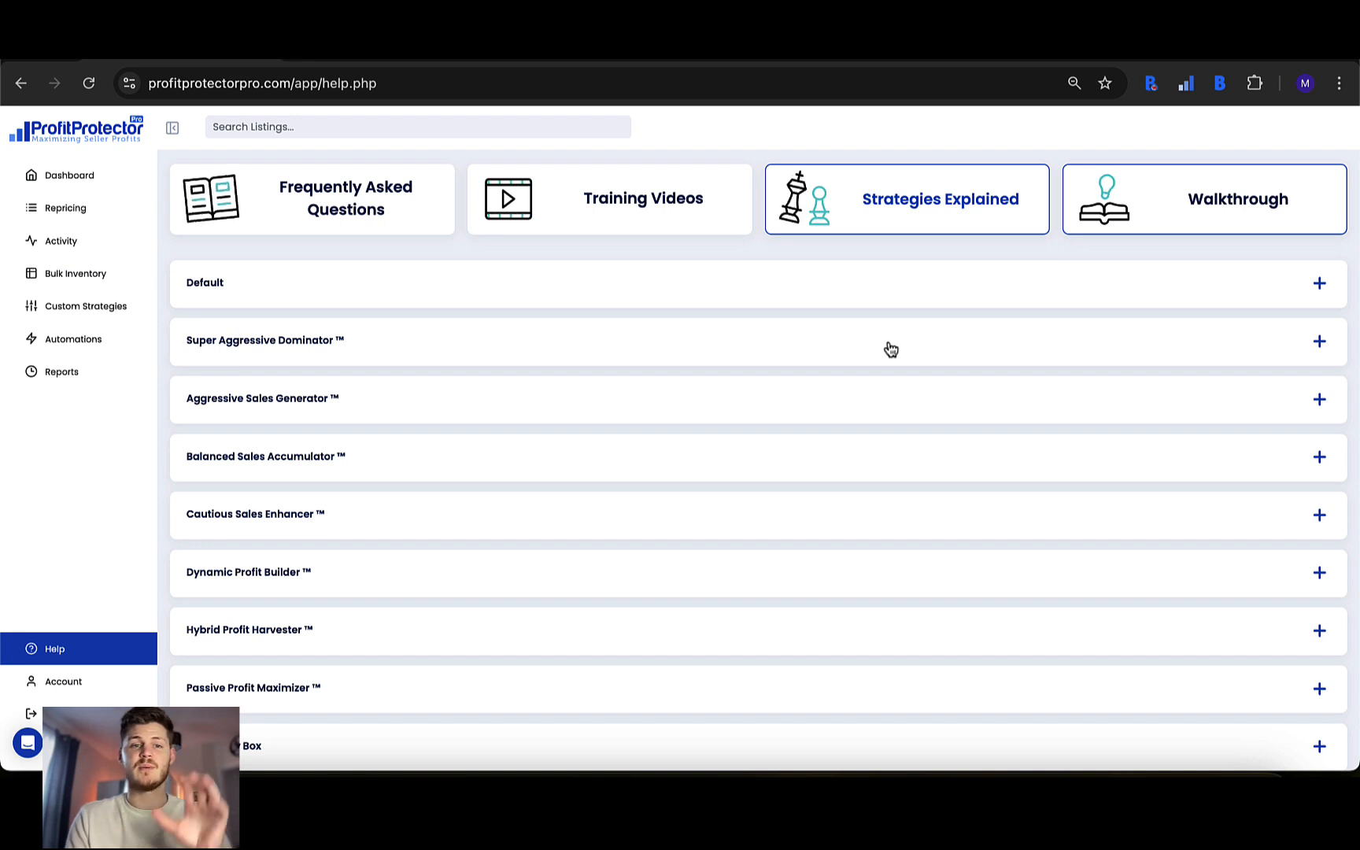
scroll(781, 551, "down", 15)
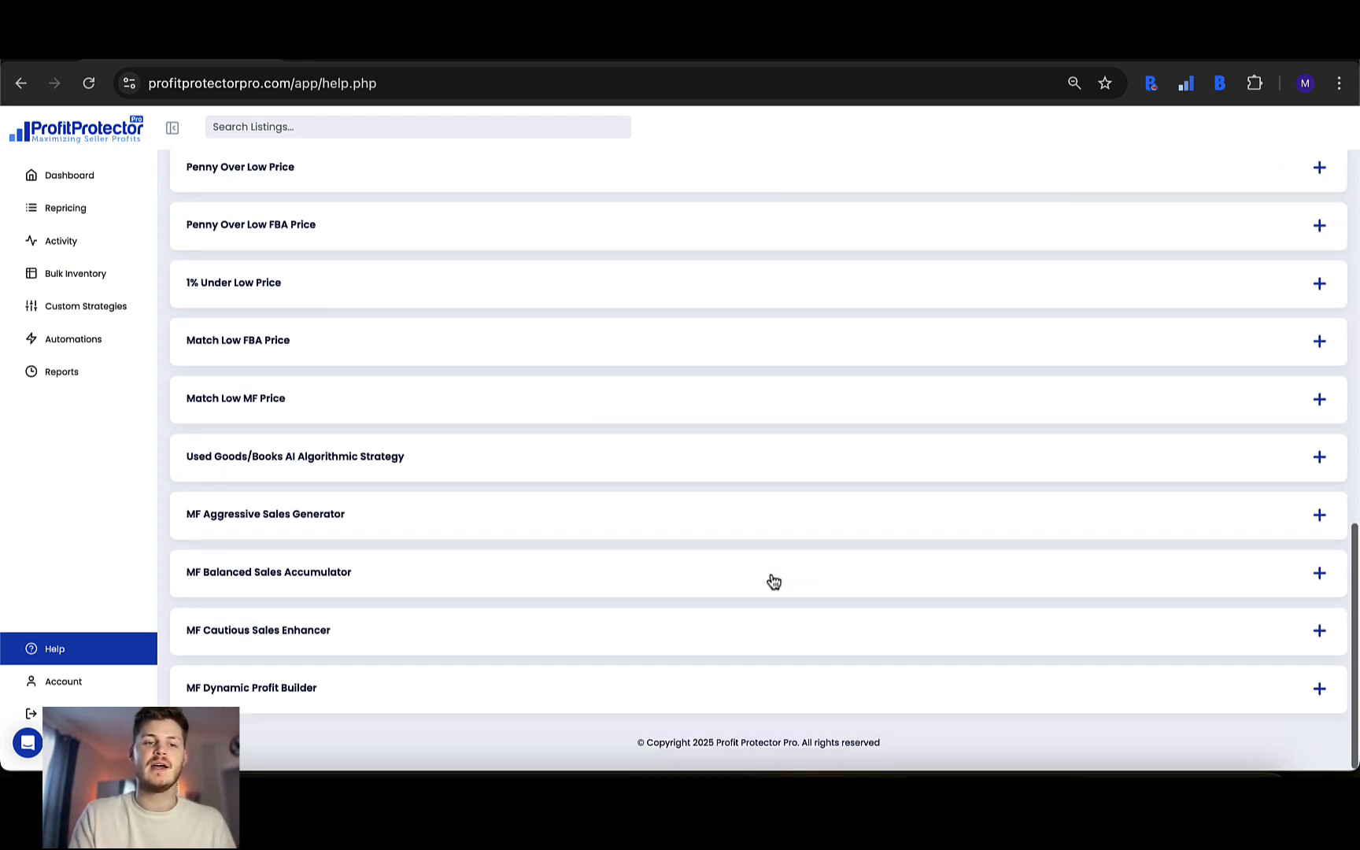
scroll(774, 580, "up", 15)
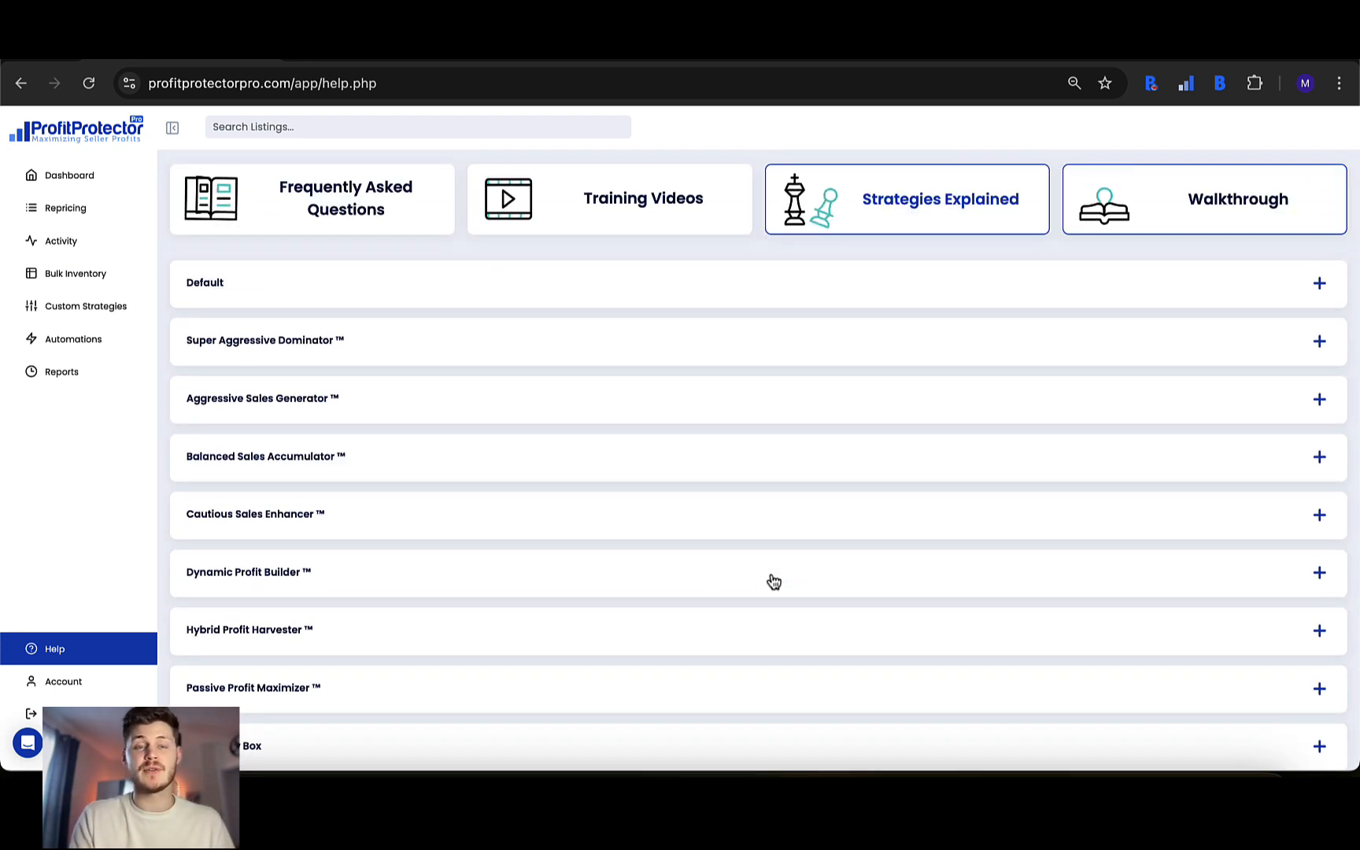
scroll(370, 383, "down", 2)
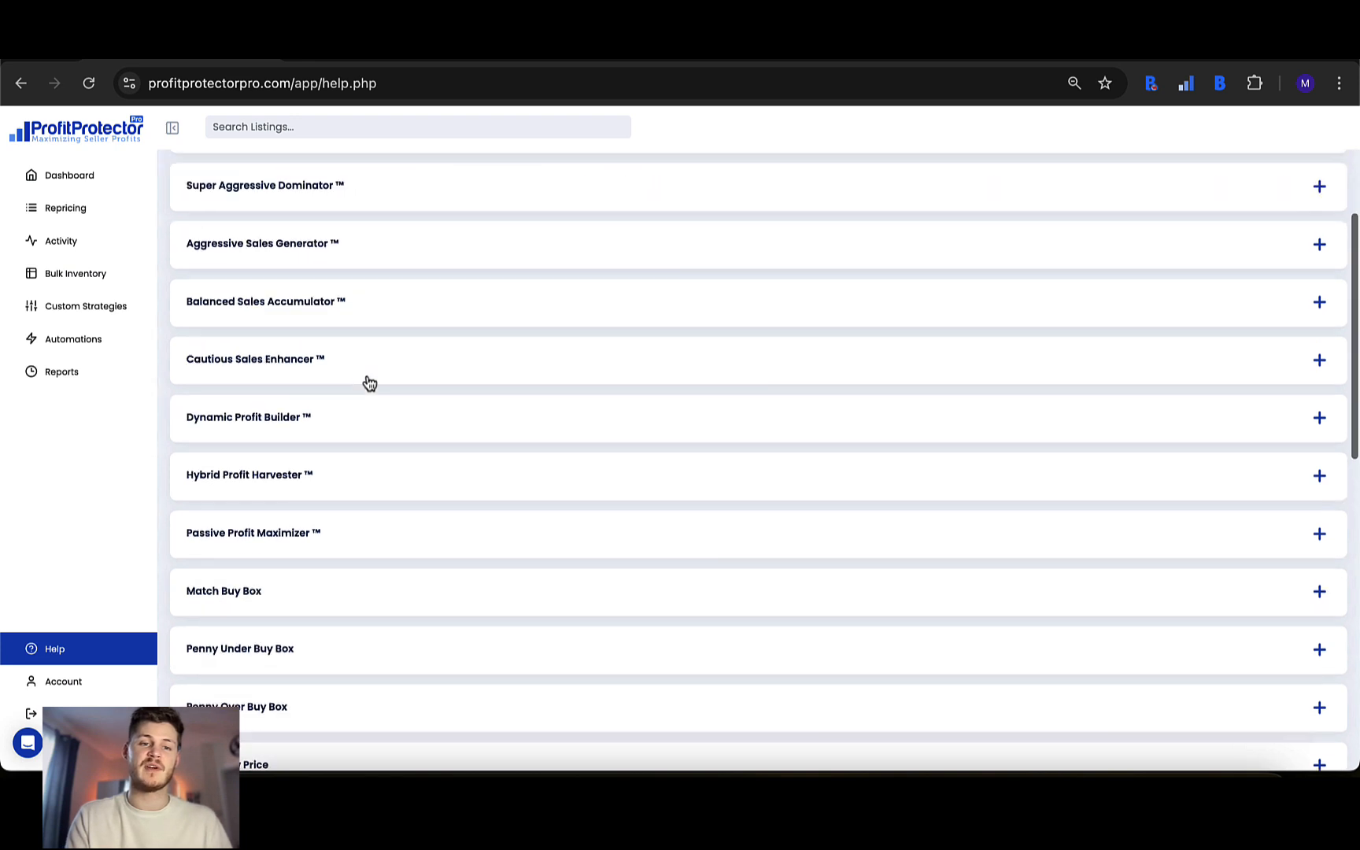
scroll(370, 384, "down", 15)
scroll(370, 383, "up", 15)
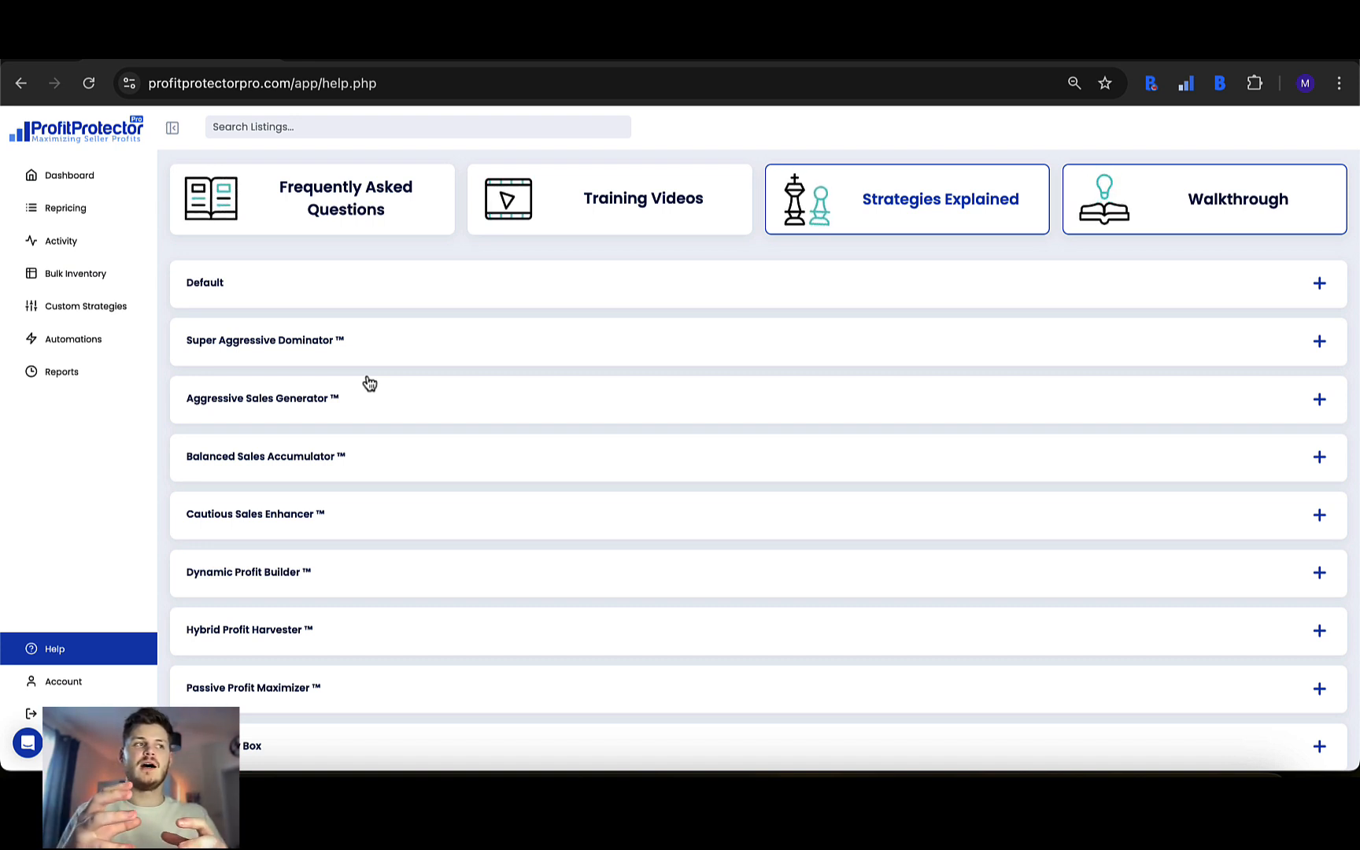
Expand the Passive Profit Maximizer explanation in the strategy list to read it, and collapse it again
scroll(370, 383, "down", 7)
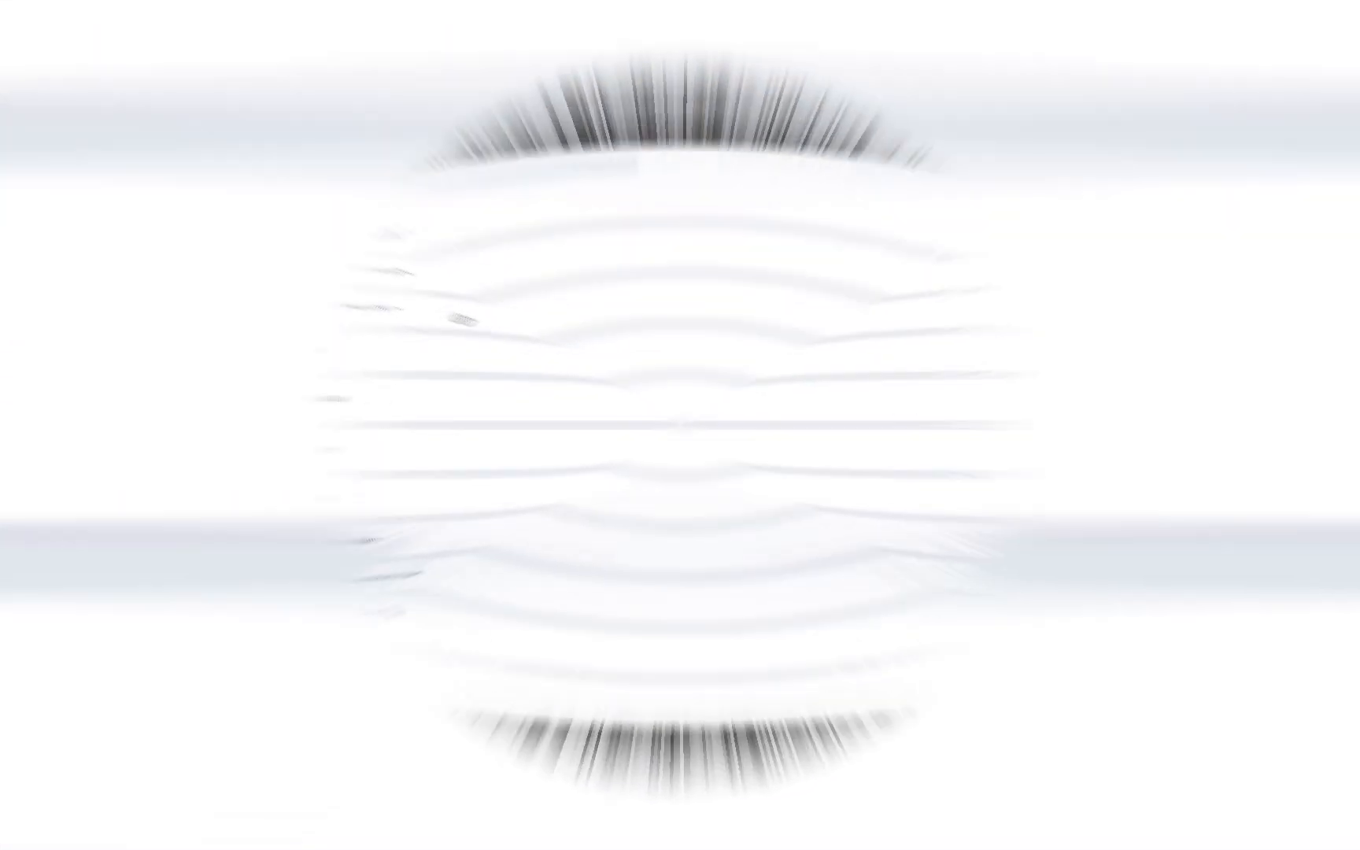
scroll(397, 285, "up", 2)
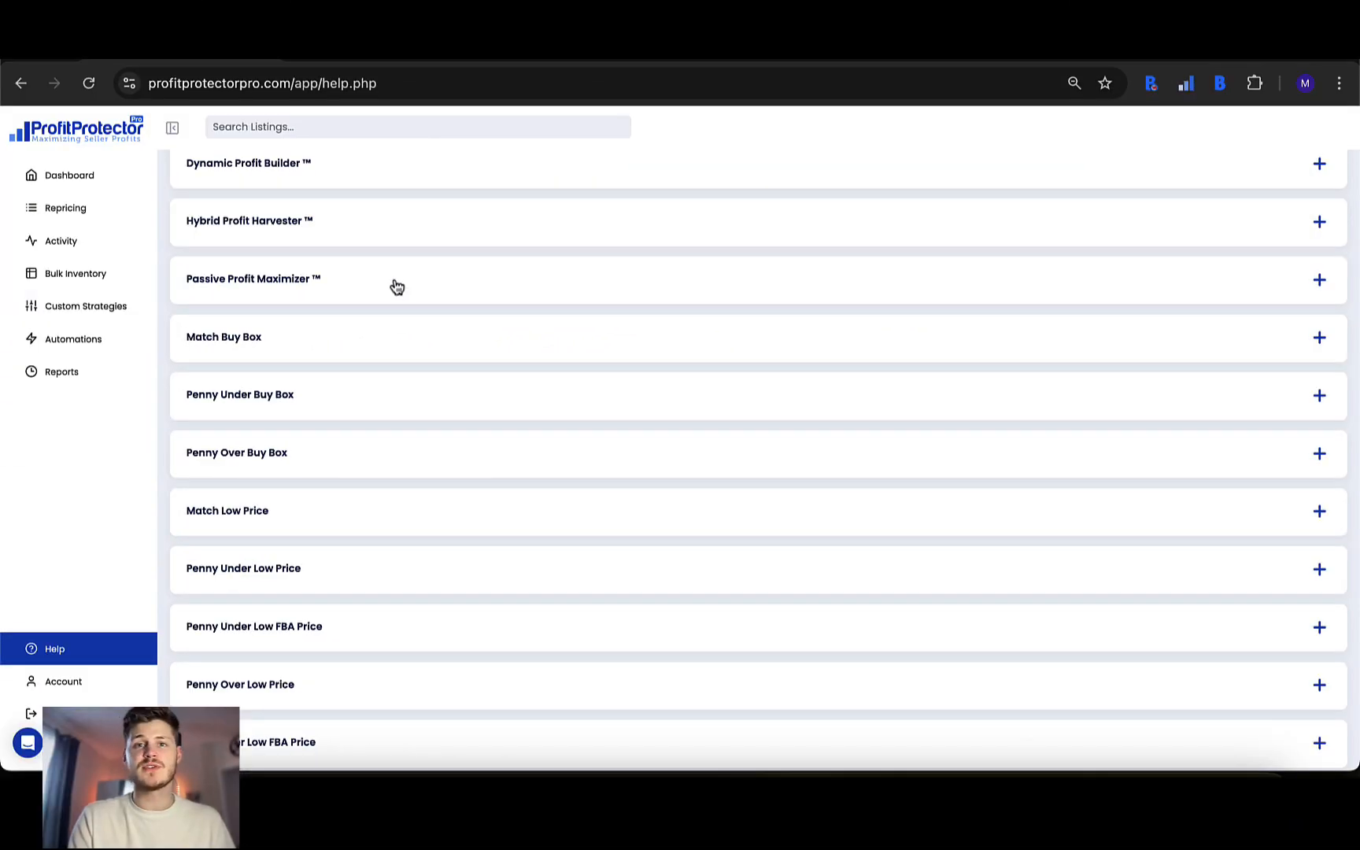
left_click(398, 285)
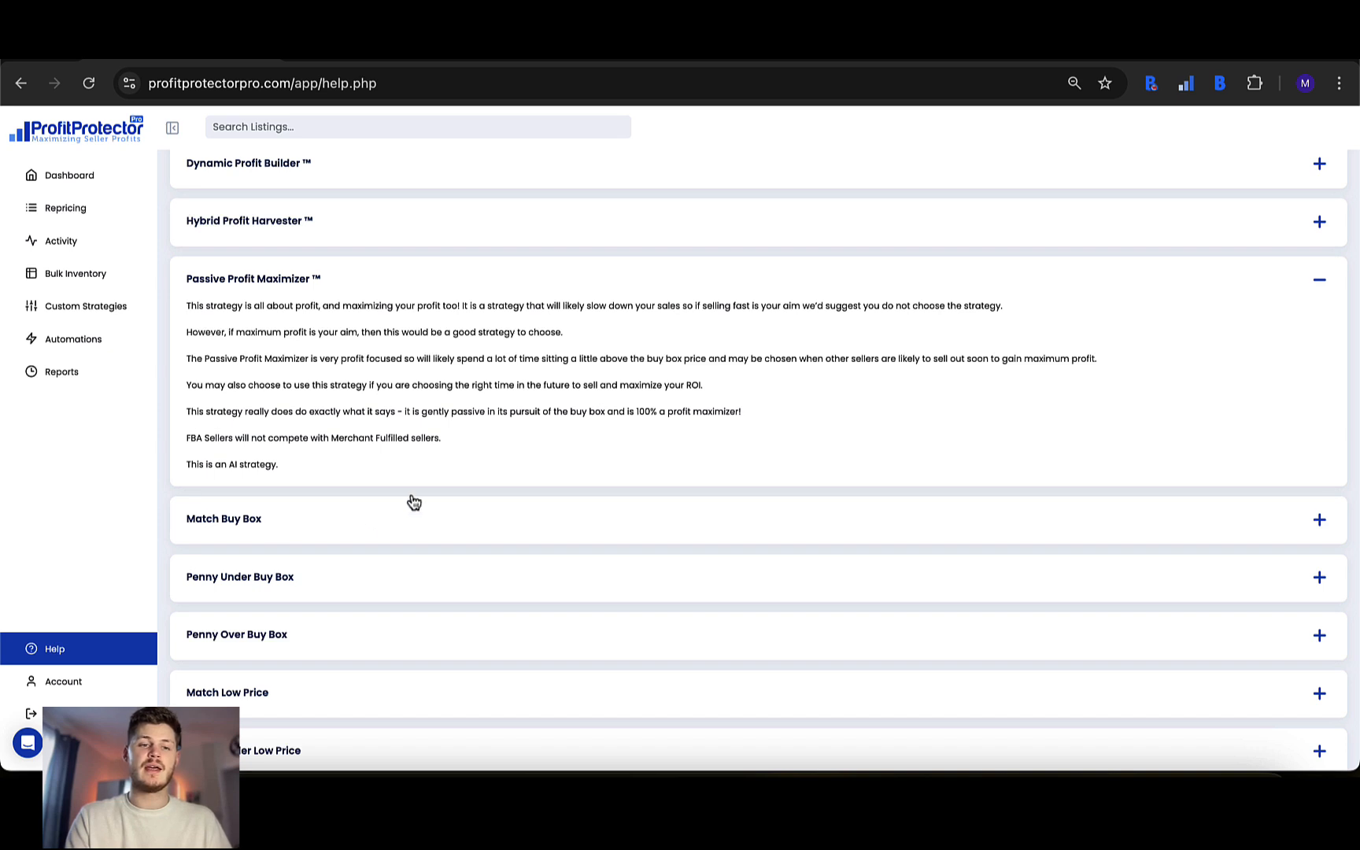
left_click(389, 288)
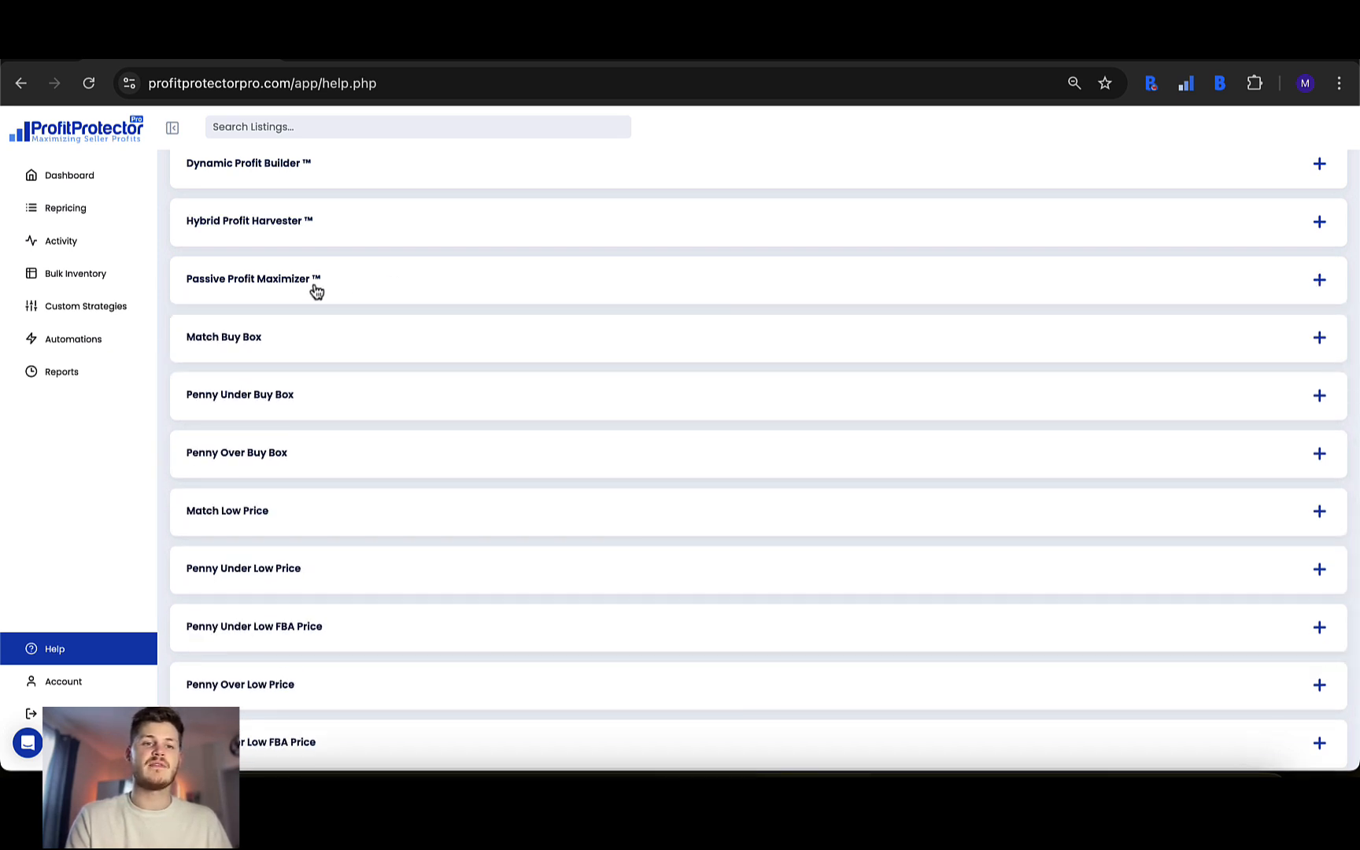
Read the explanations of the non-AI strategies Match Buy Box, Penny Under Buy Box and Match Low Price
left_click(338, 357)
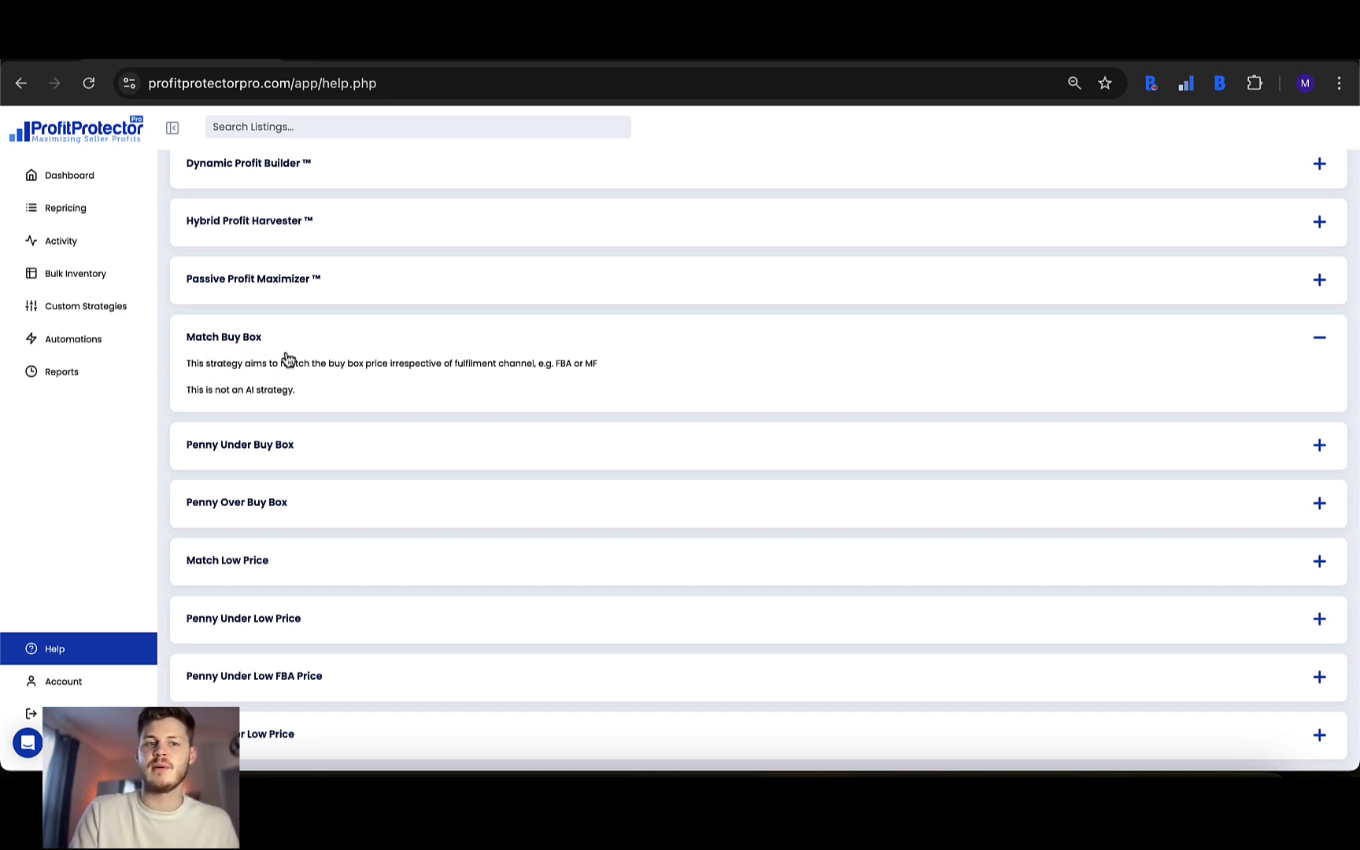
left_click(306, 454)
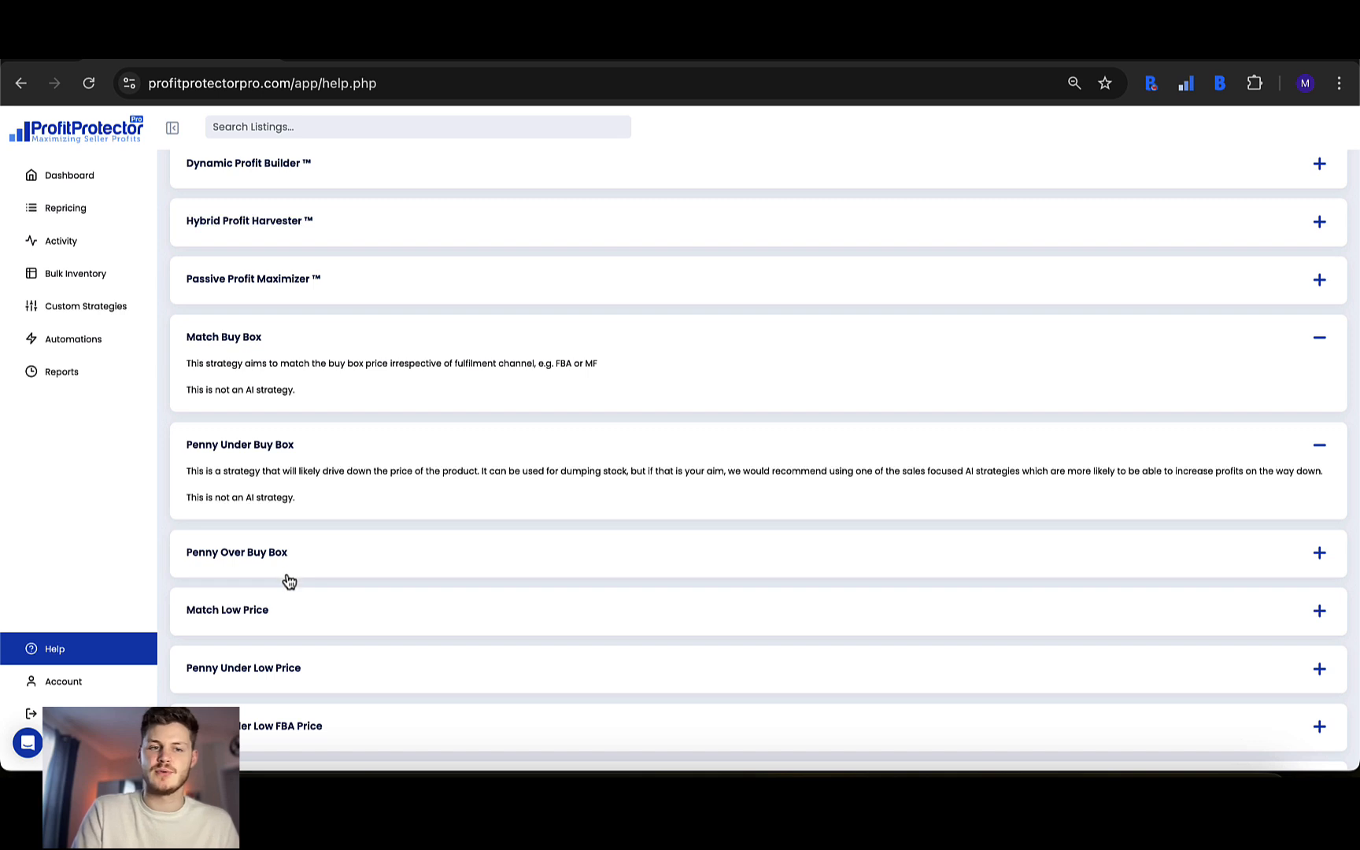
left_click(283, 615)
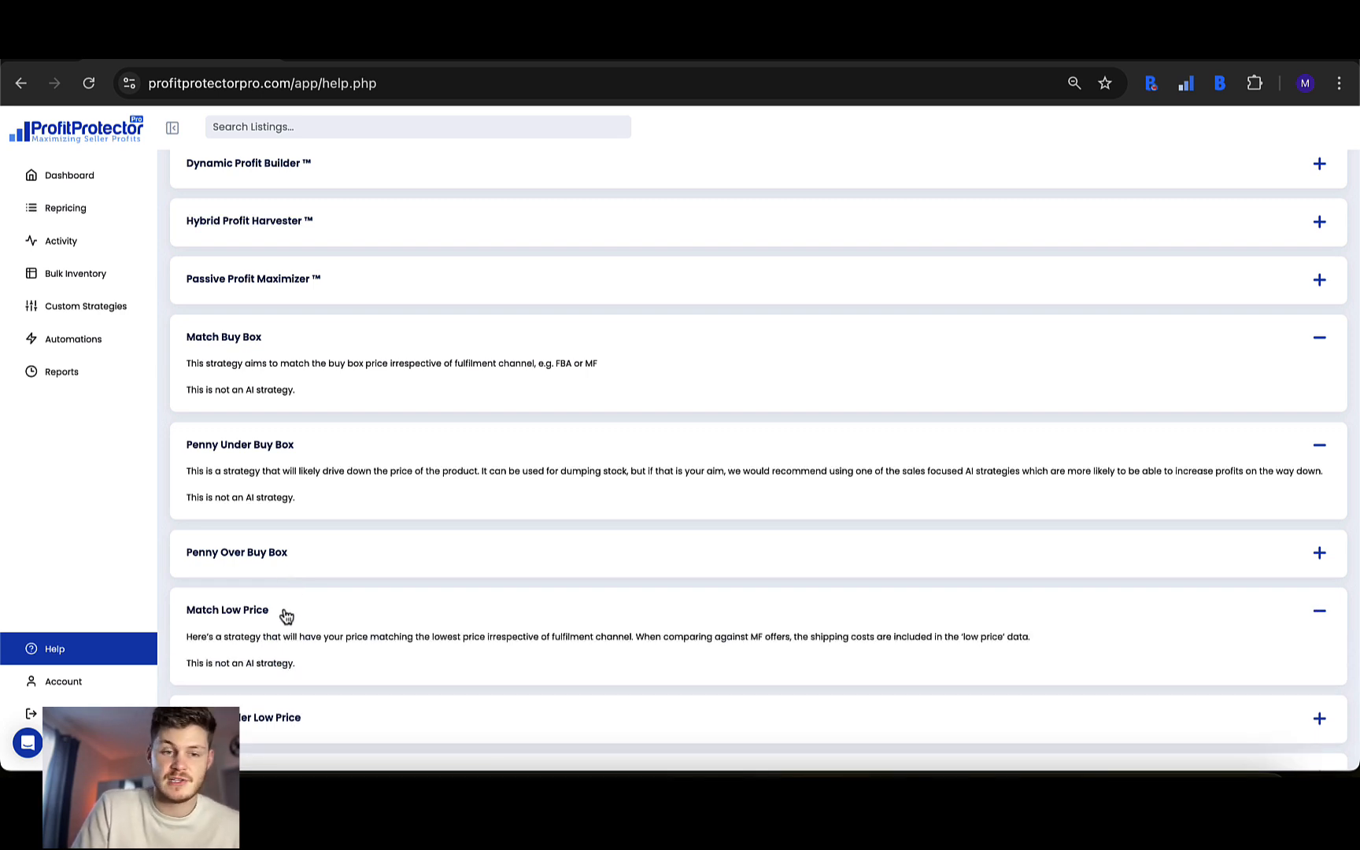
left_click(331, 603)
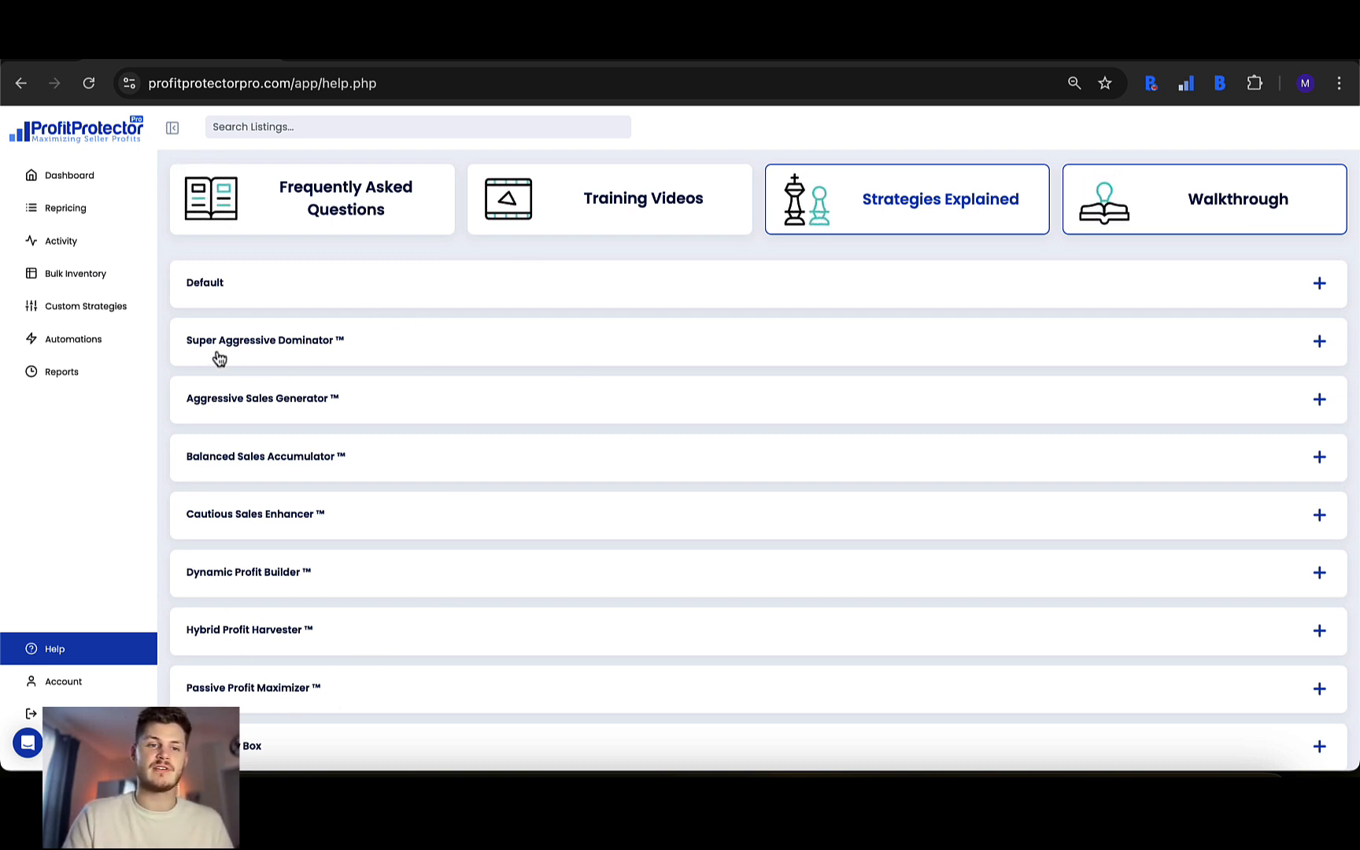
Look over the remaining strategies down to the MF ones, and read the Super Aggressive Dominator explanation before collapsing it
scroll(338, 697, "down", 10)
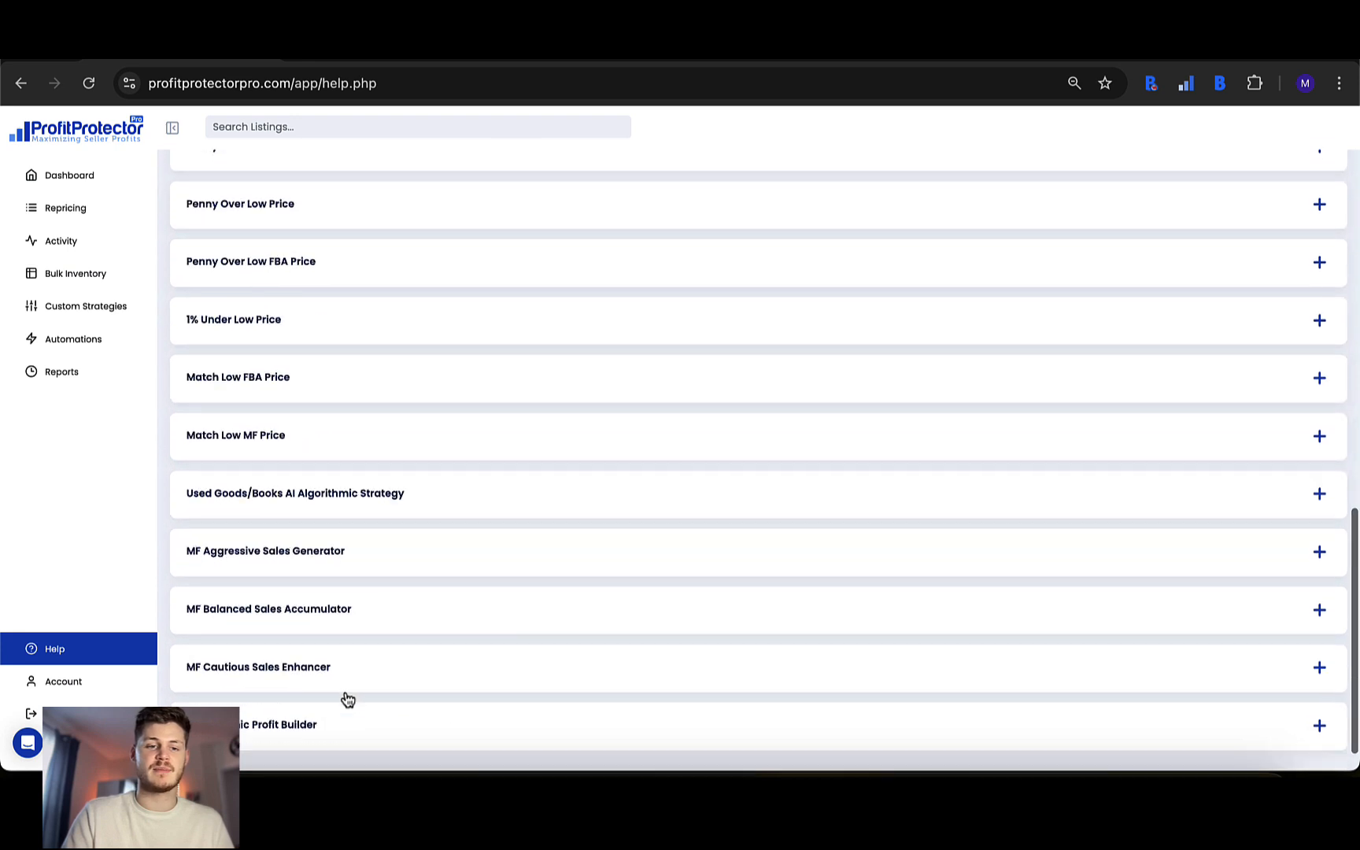
scroll(347, 698, "down", 1)
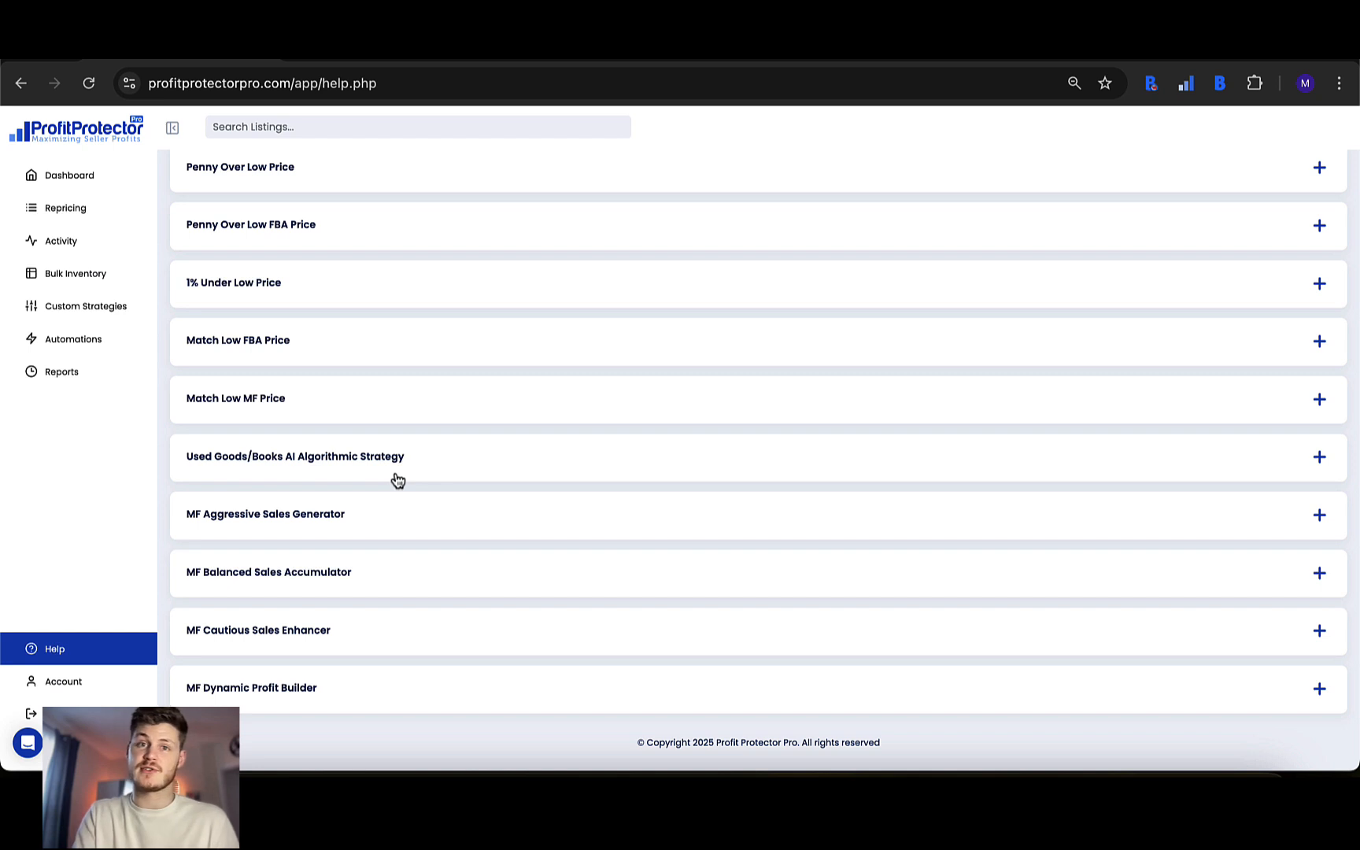
scroll(397, 480, "up", 15)
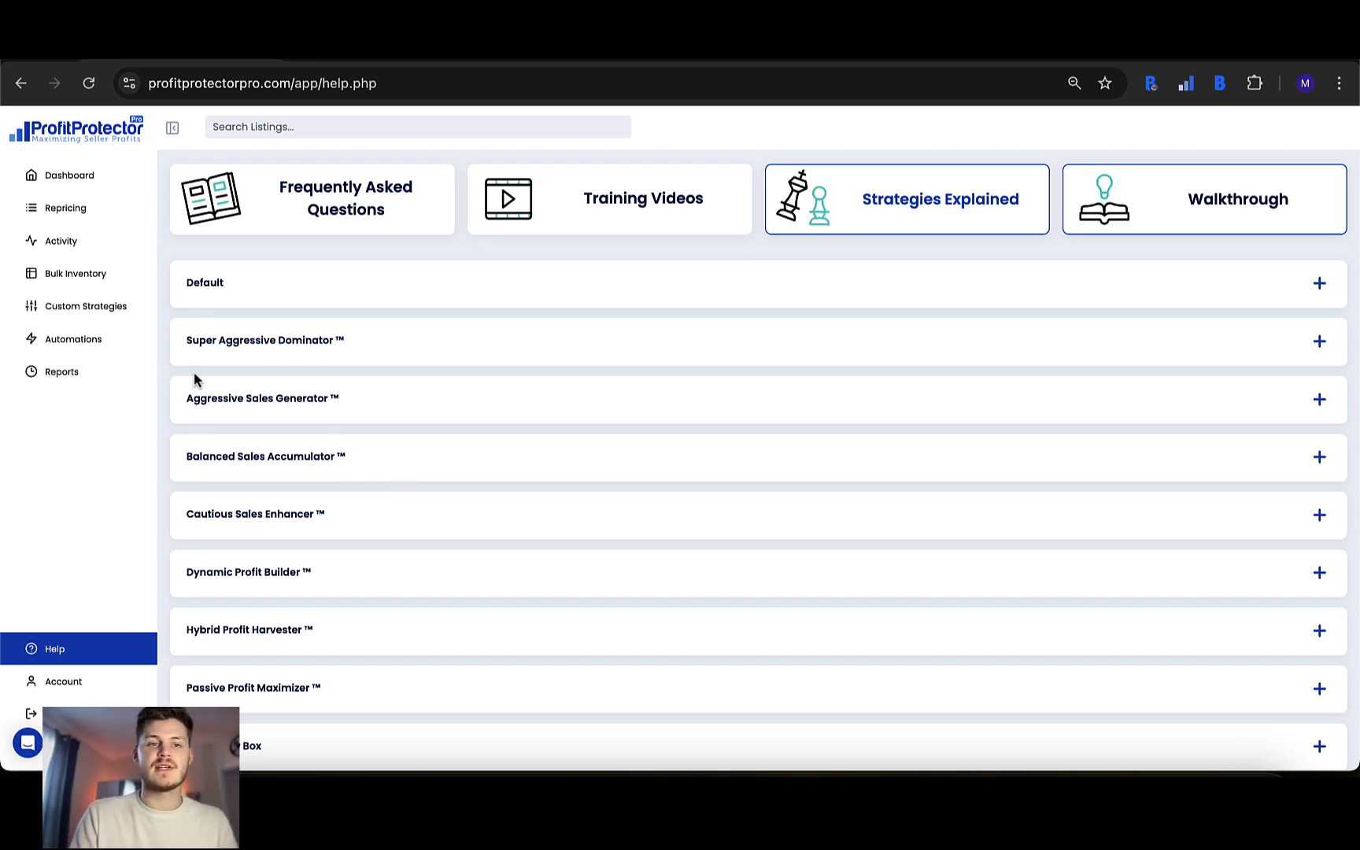
left_click(370, 366)
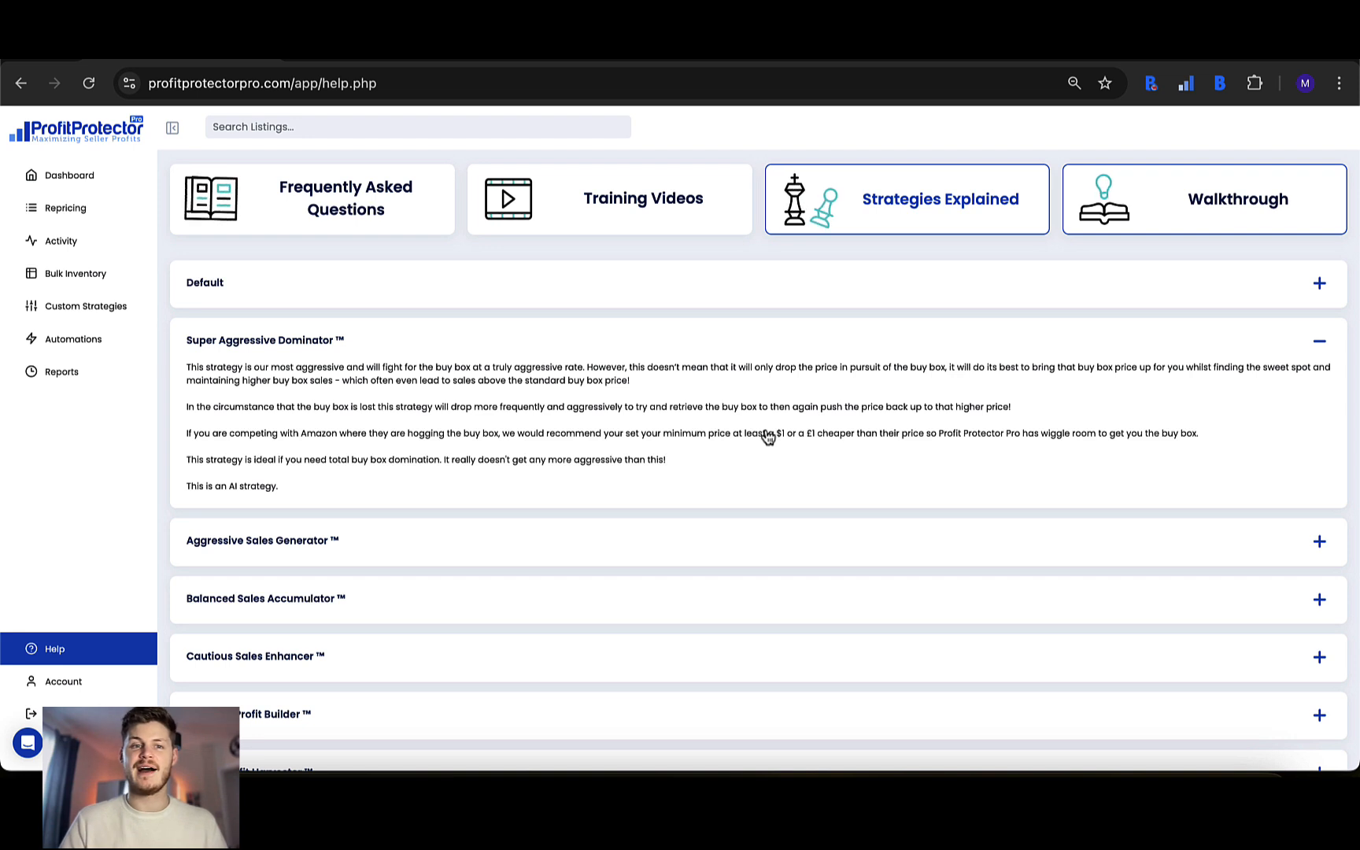
left_click(686, 336)
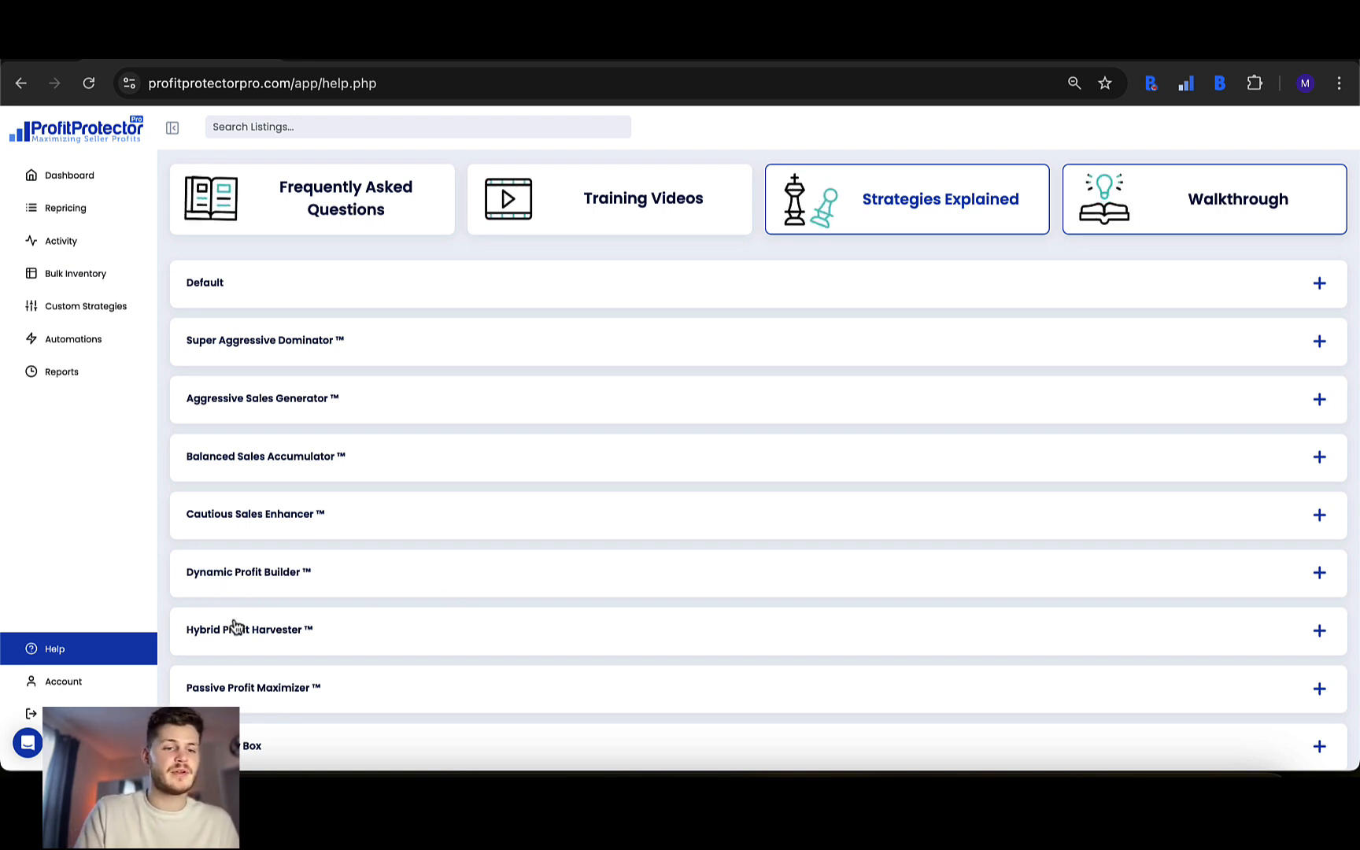
Reopen the Passive Profit Maximizer explanation to compare it with the aggressive strategies, and collapse it
left_click(395, 681)
scroll(577, 549, "down", 3)
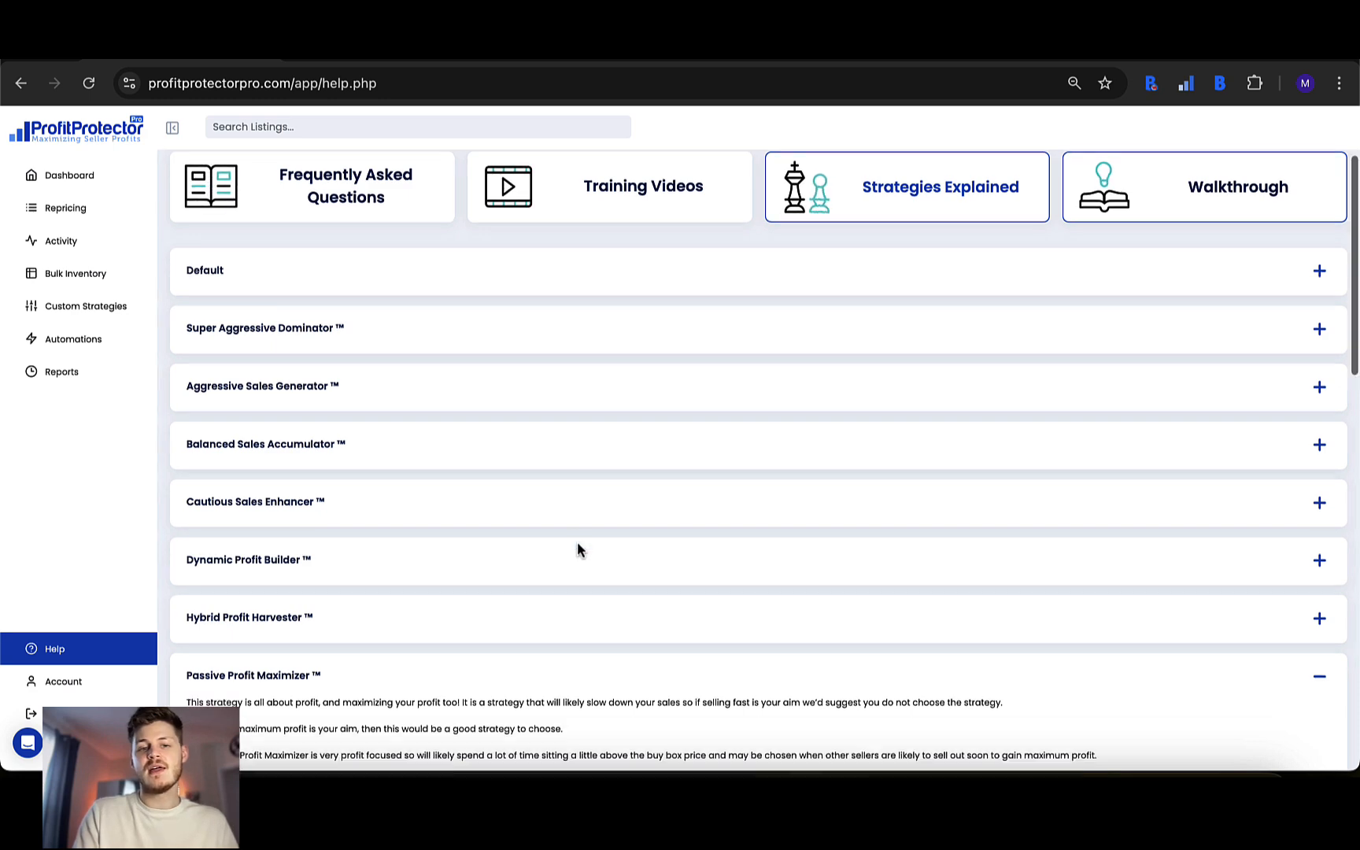
scroll(576, 549, "up", 1)
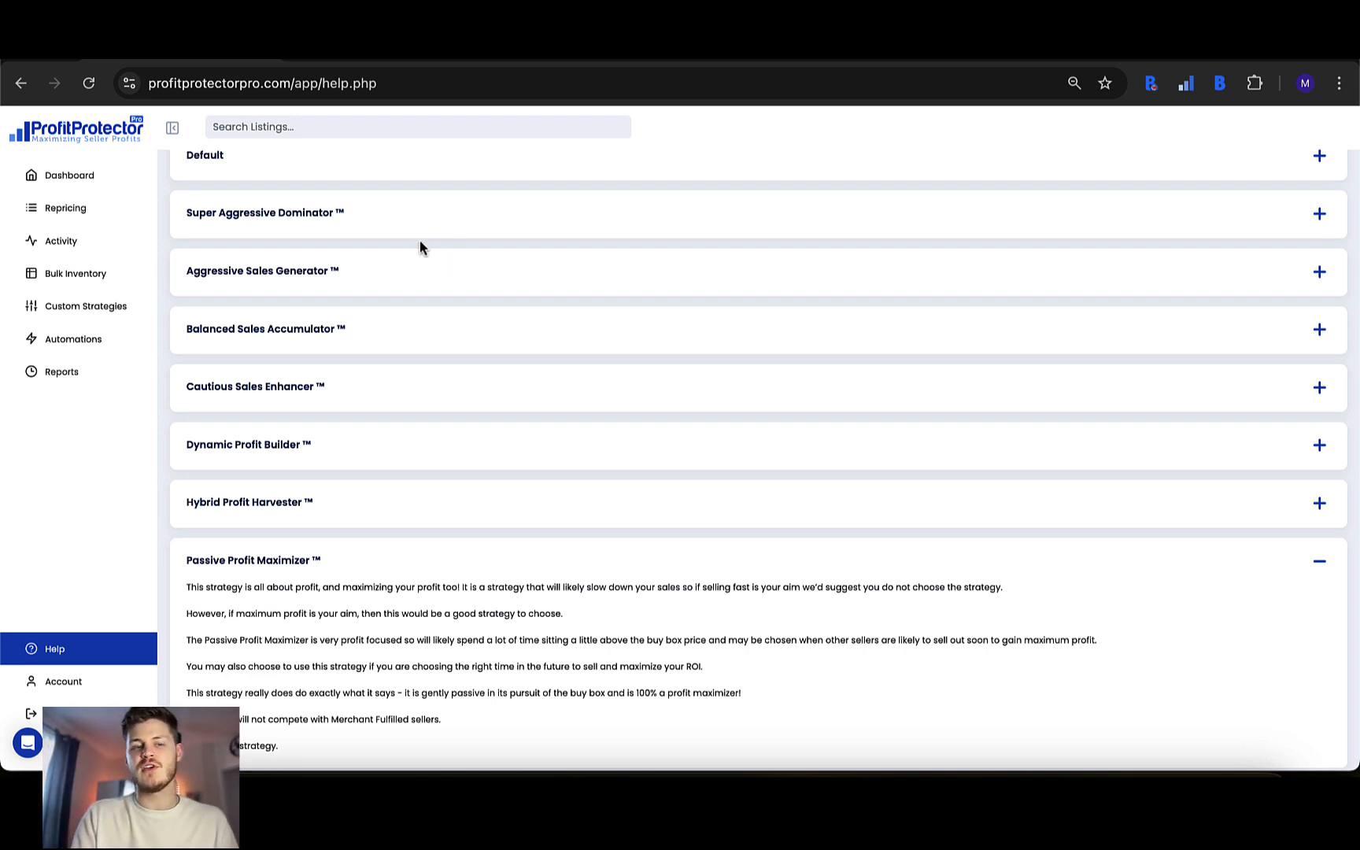
left_click(413, 560)
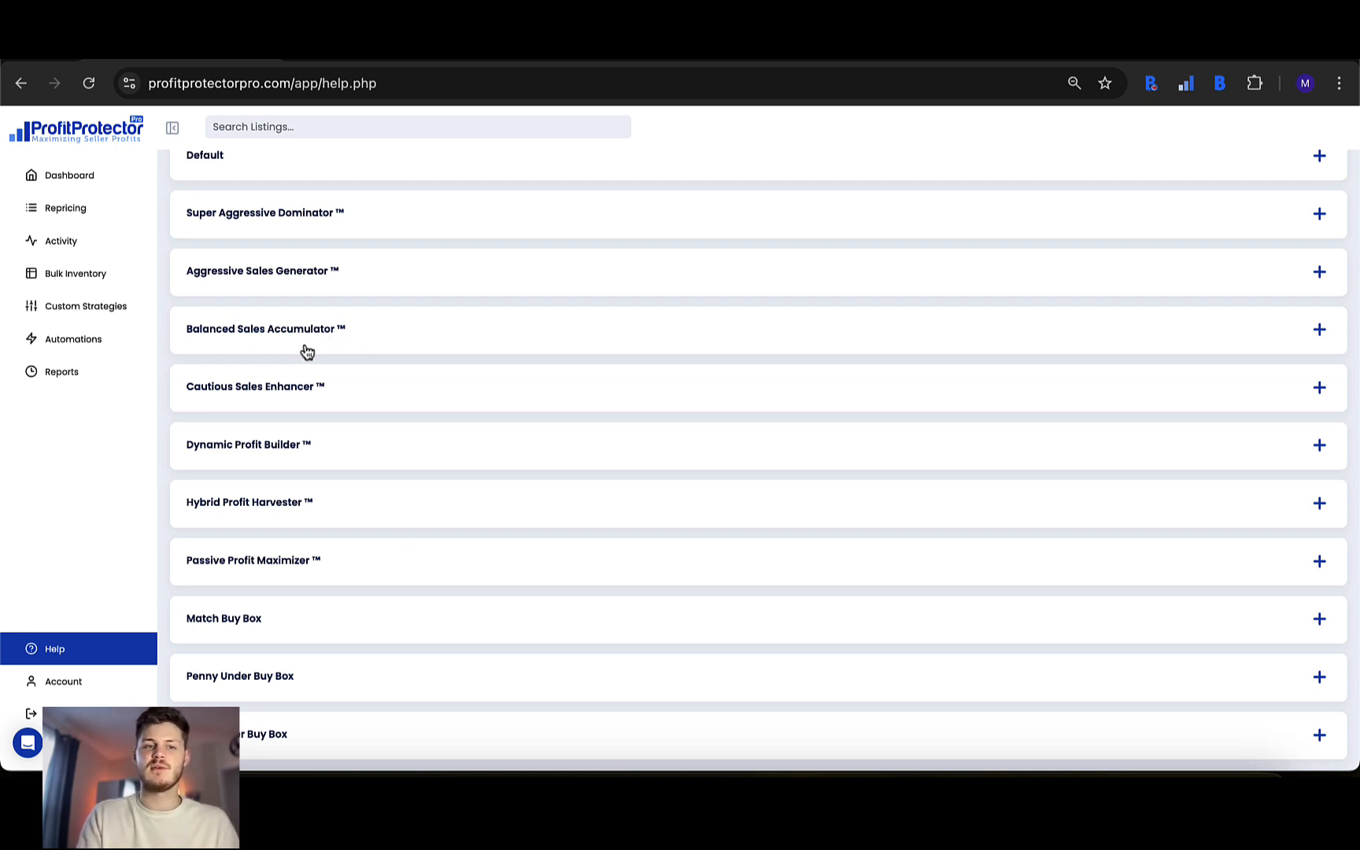
Read the Balanced Sales Accumulator and Cautious Sales Enhancer explanations, and collapse both
left_click(405, 350)
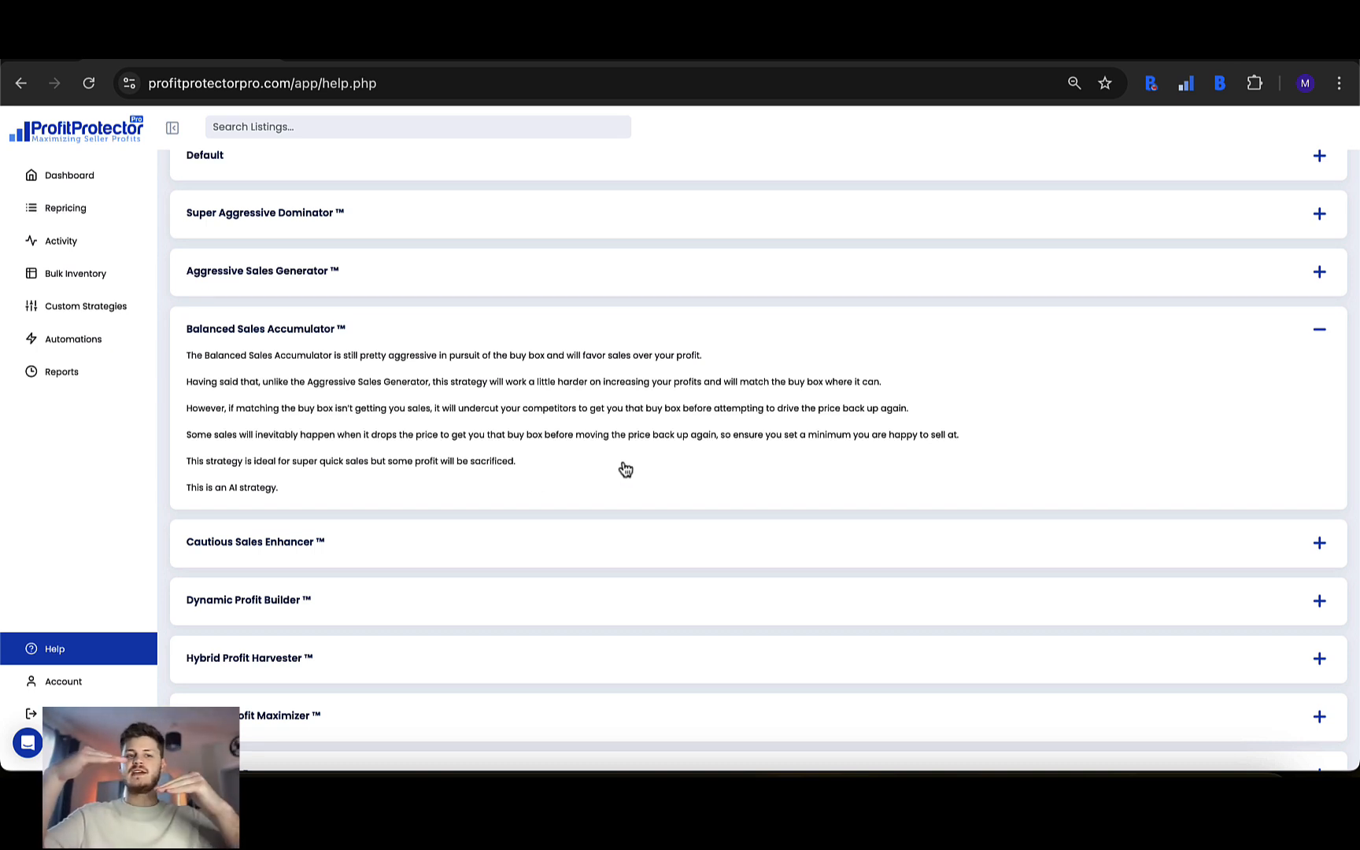
left_click(487, 542)
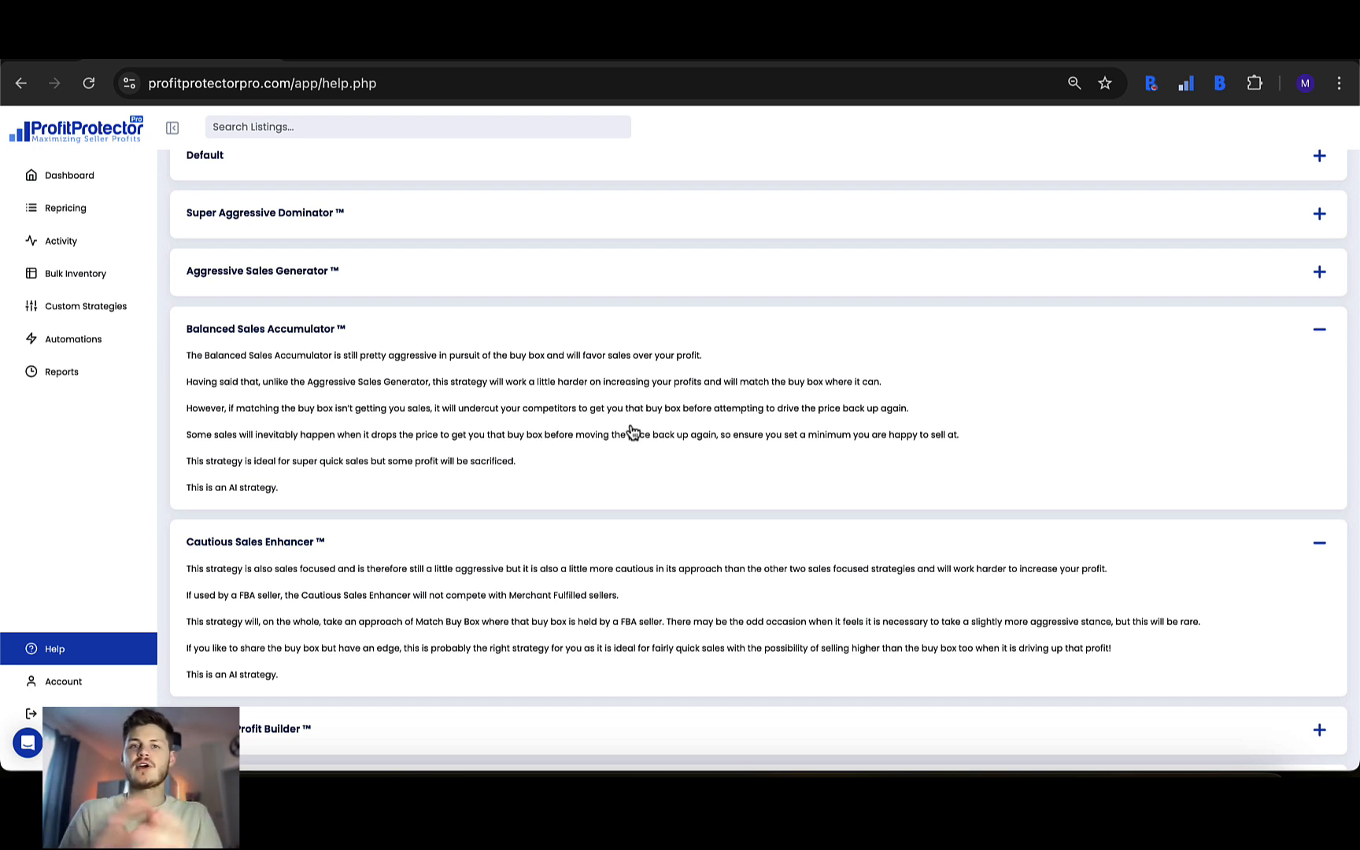
left_click(645, 337)
left_click(564, 390)
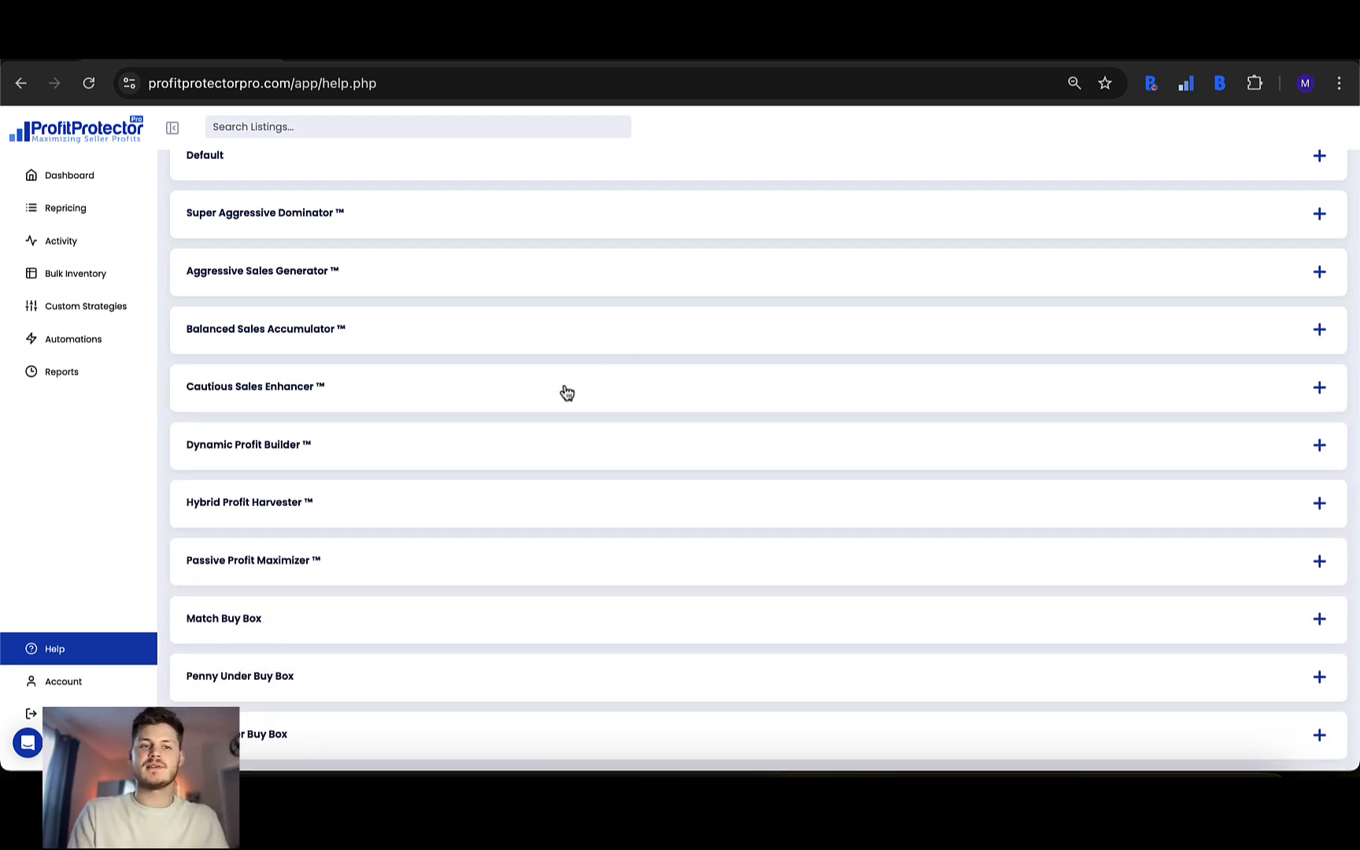
Read the MF Aggressive Sales Generator explanation among the merchant-fulfilled strategies, and collapse it
scroll(531, 475, "up", 2)
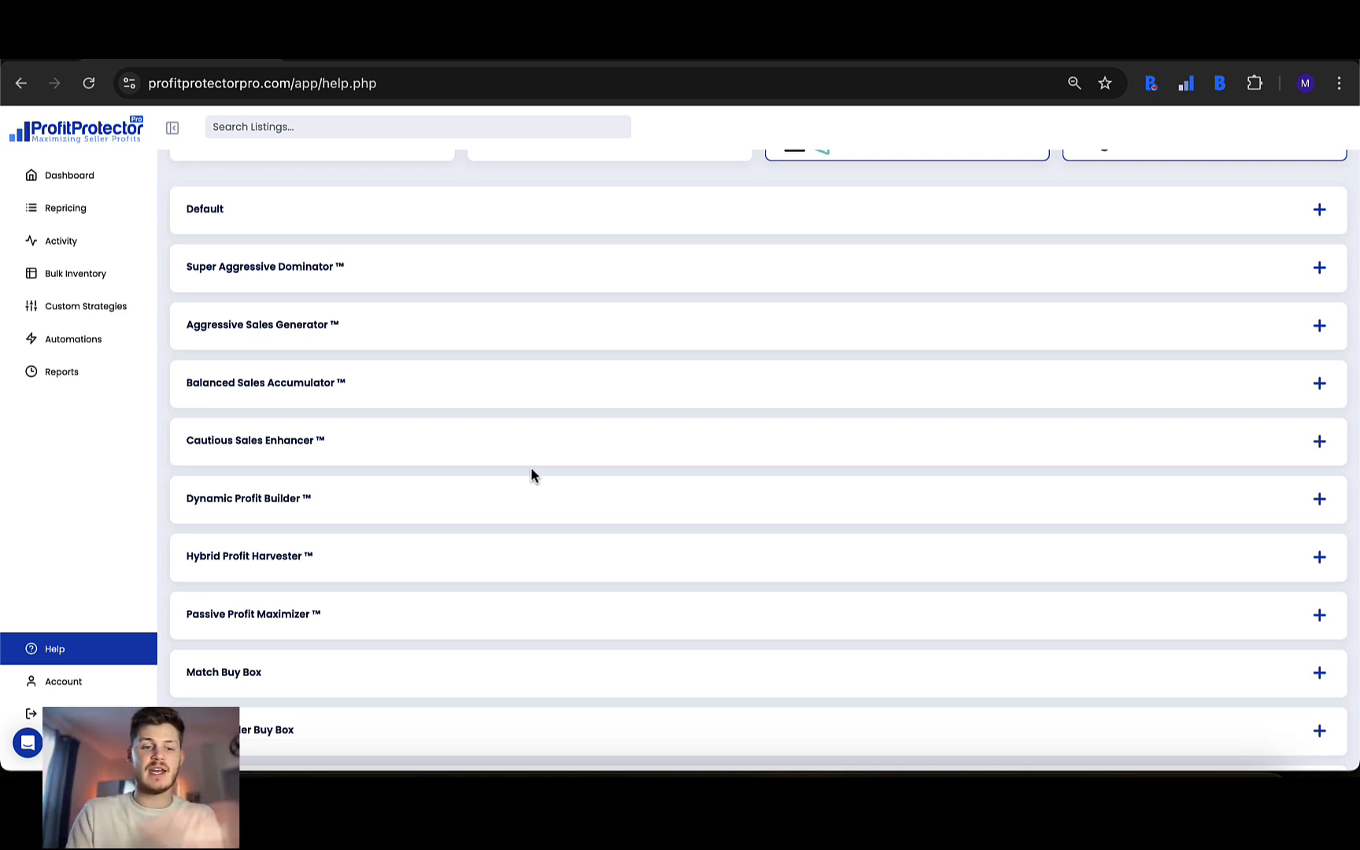
scroll(531, 472, "down", 15)
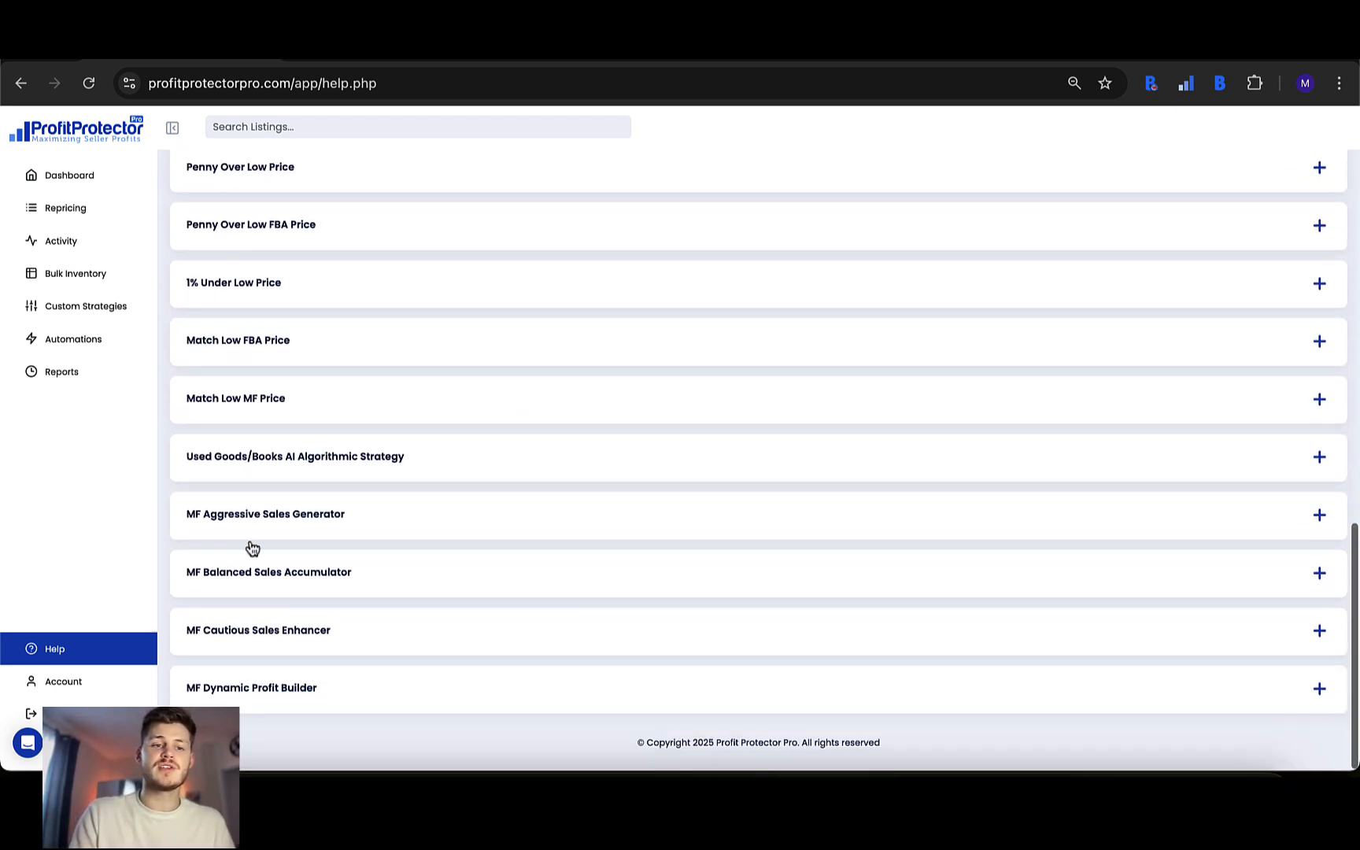
left_click(360, 519)
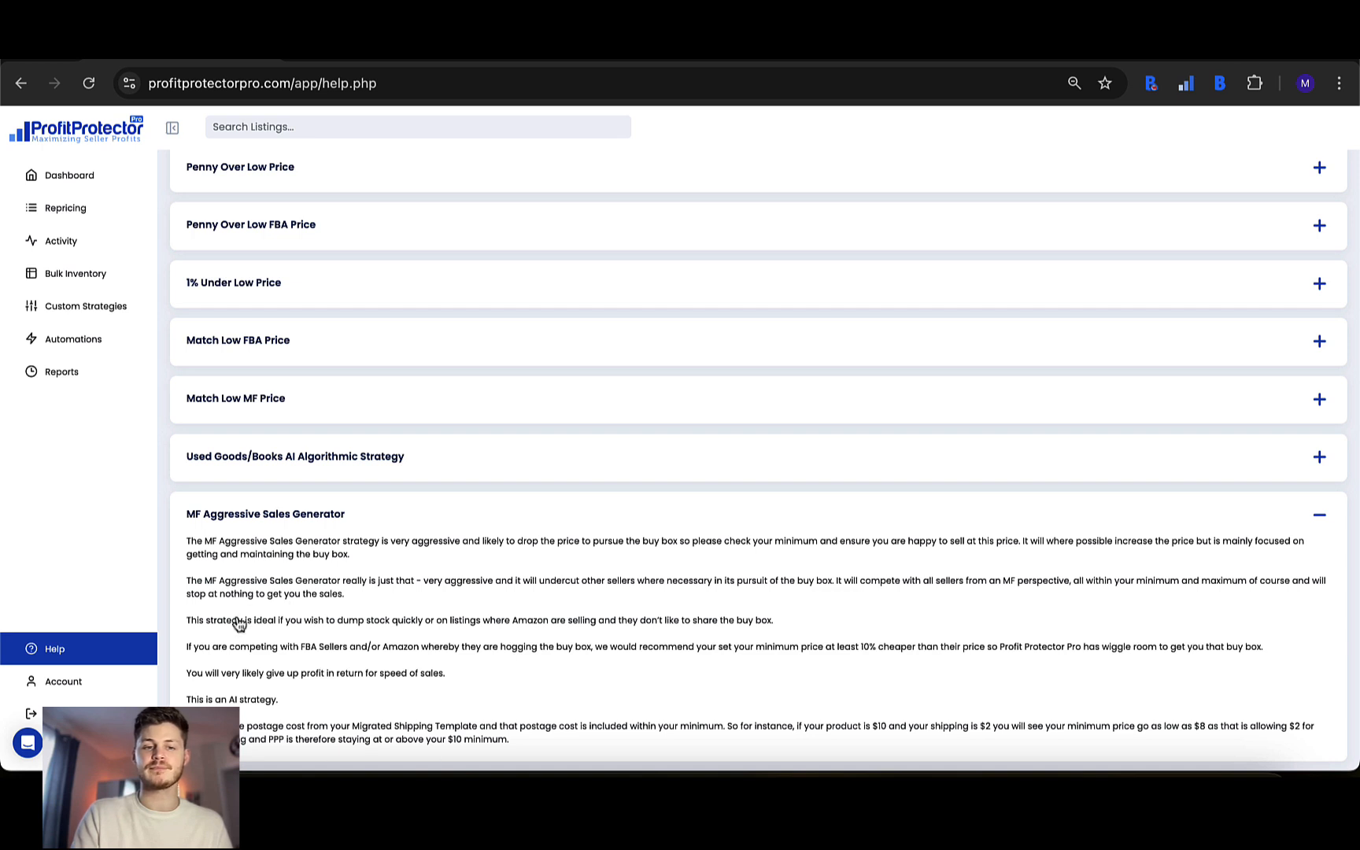
left_click(465, 524)
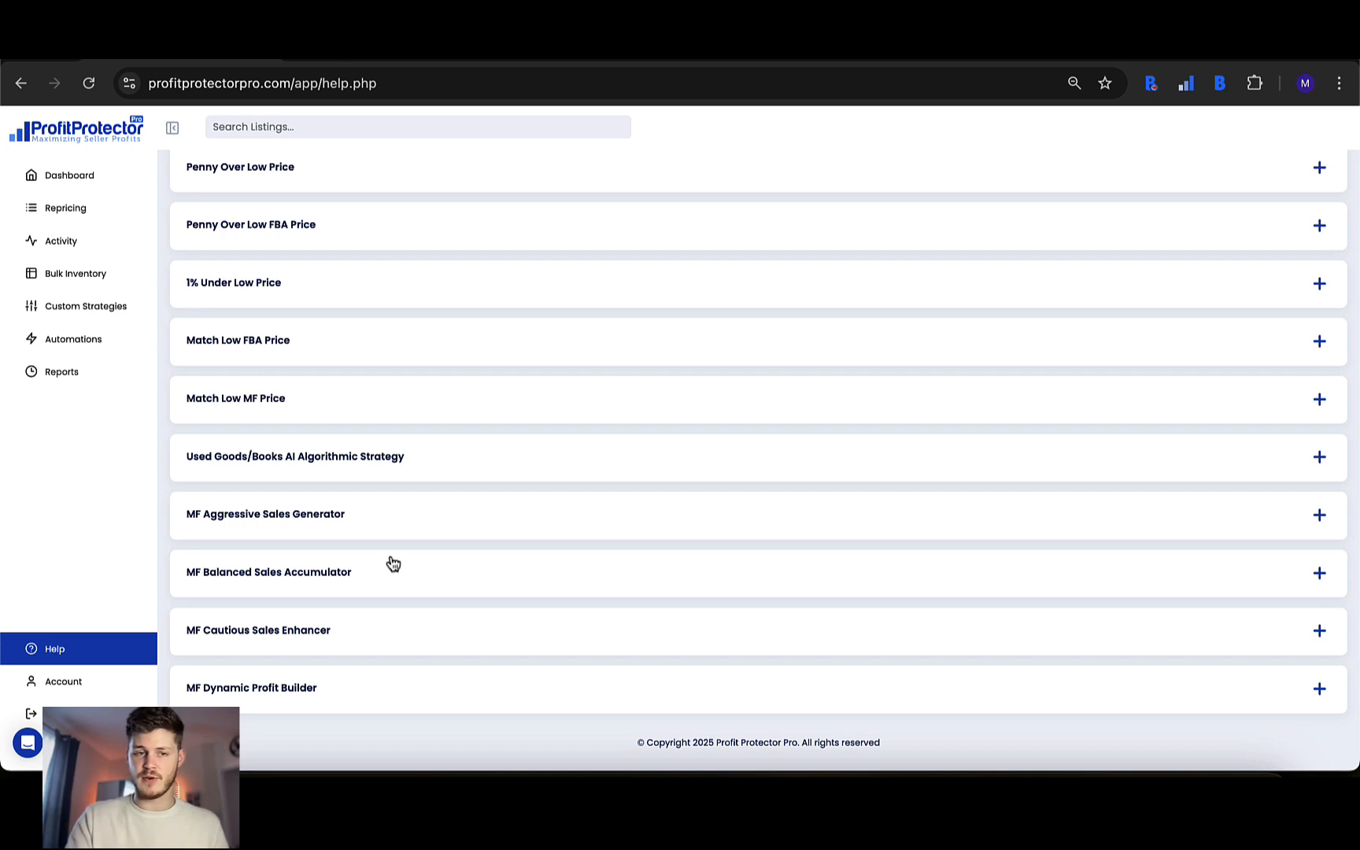
Read the Used Goods/Books AI Algorithmic Strategy explanation and collapse it
left_click(275, 477)
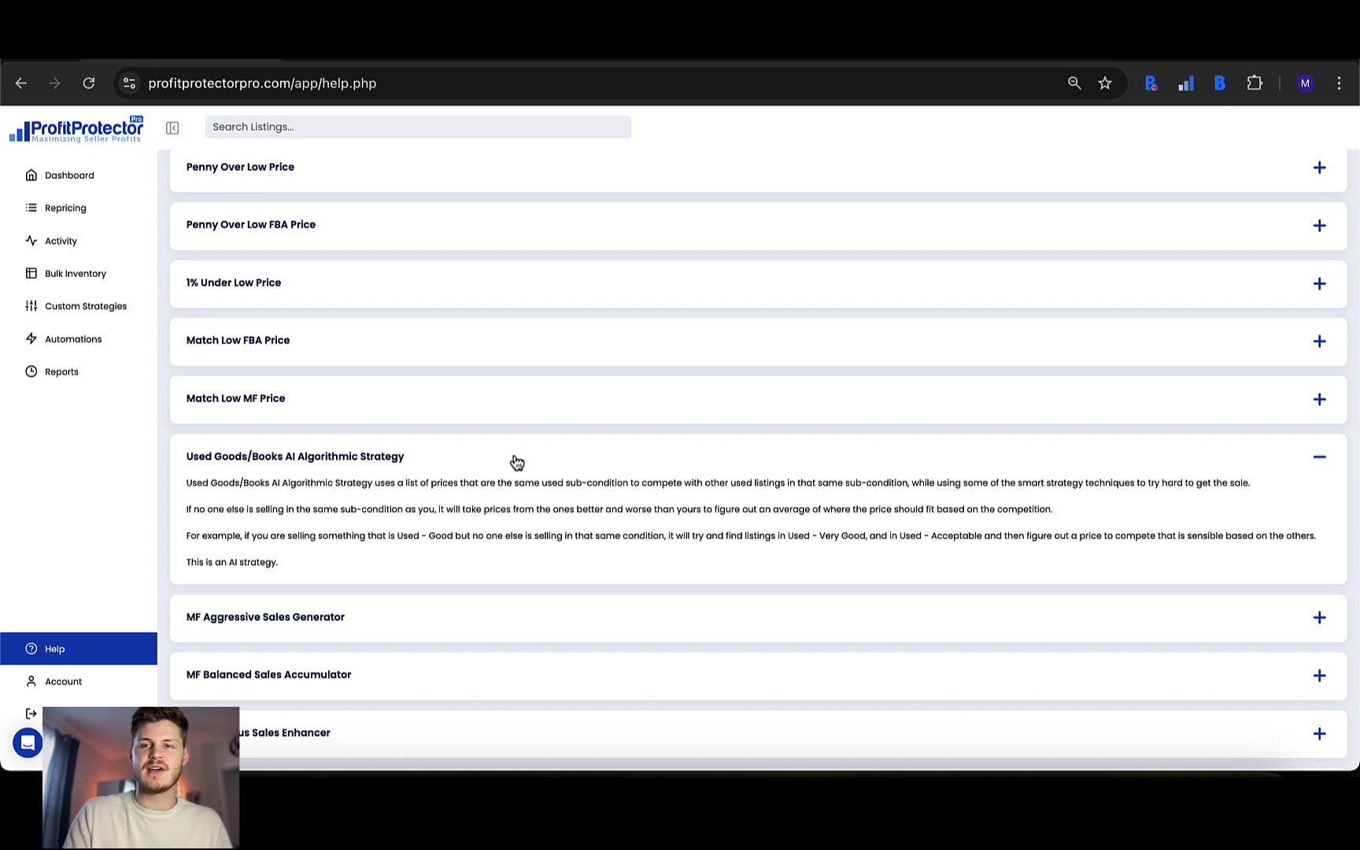
left_click(442, 463)
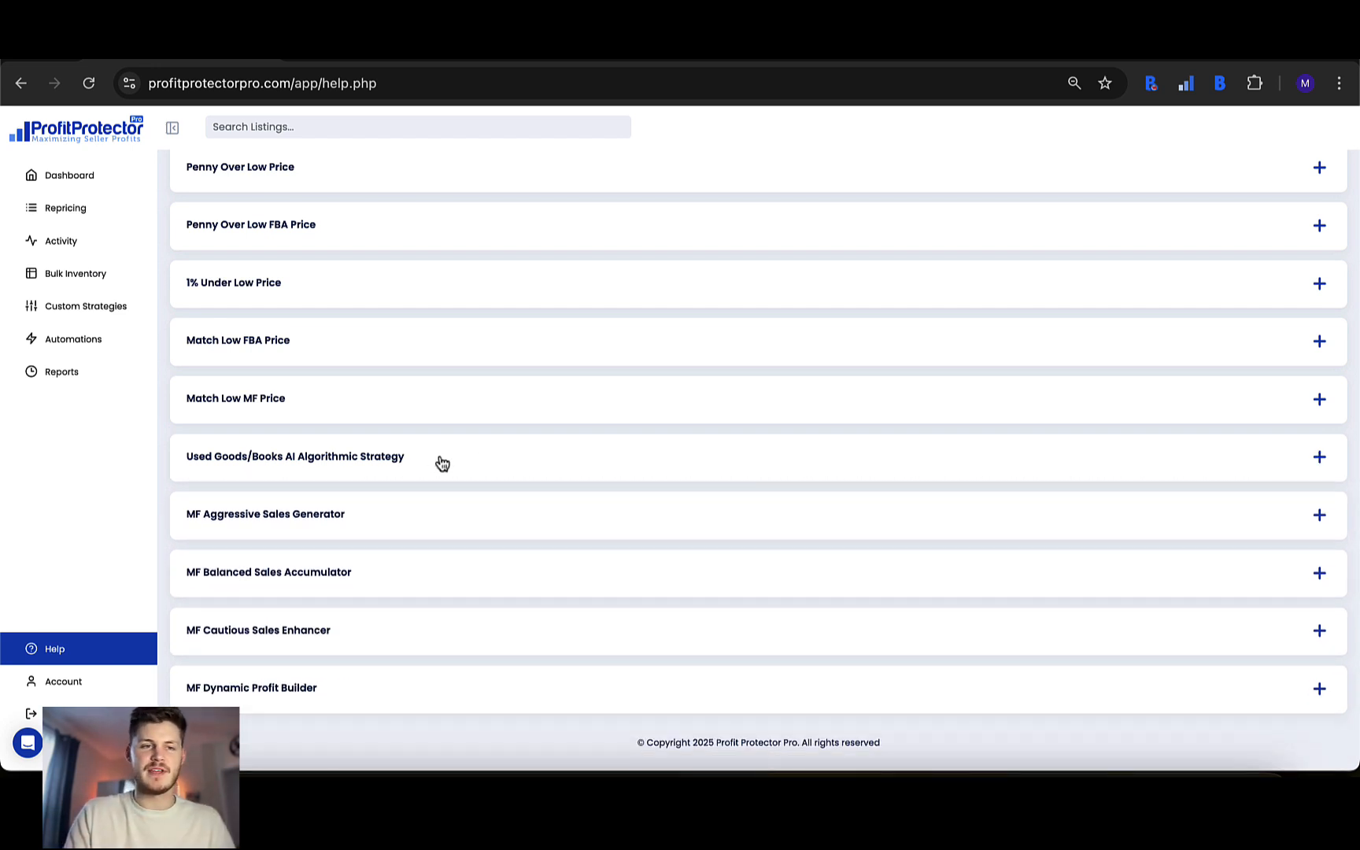
scroll(441, 462, "up", 7)
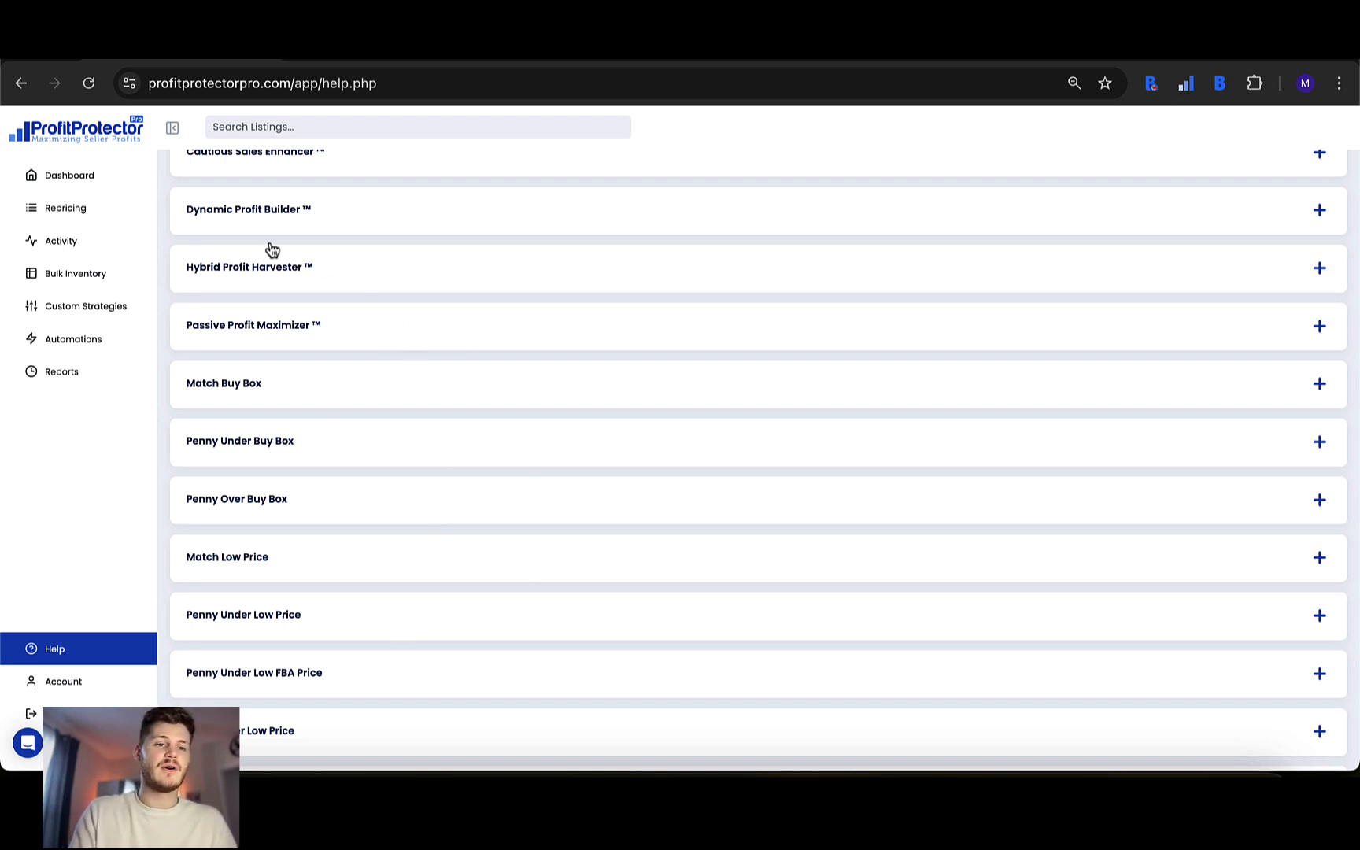
Start a new custom strategy, choose FBA as the fulfilment method to compete with, and advance to the condition question
left_click(130, 319)
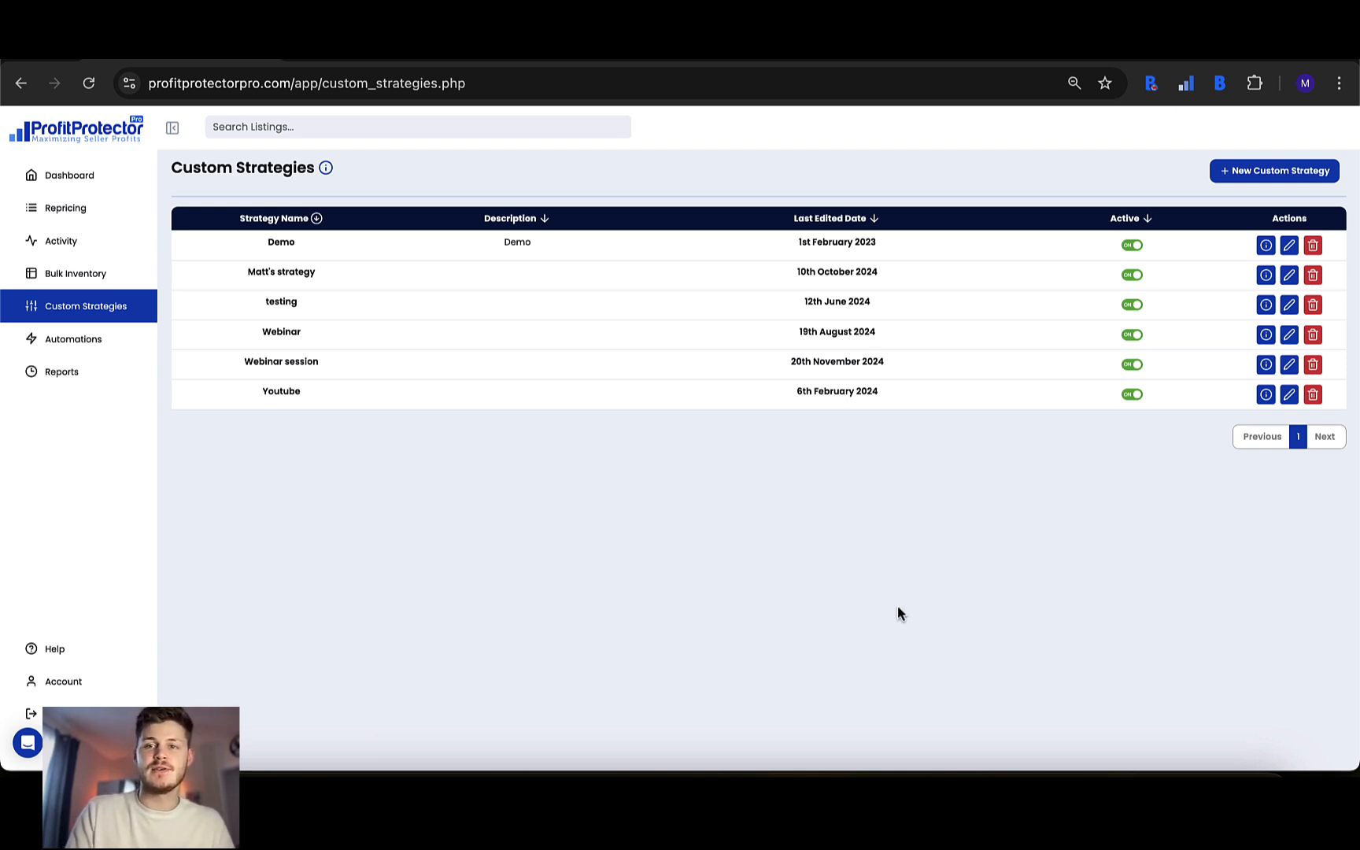
left_click(1227, 176)
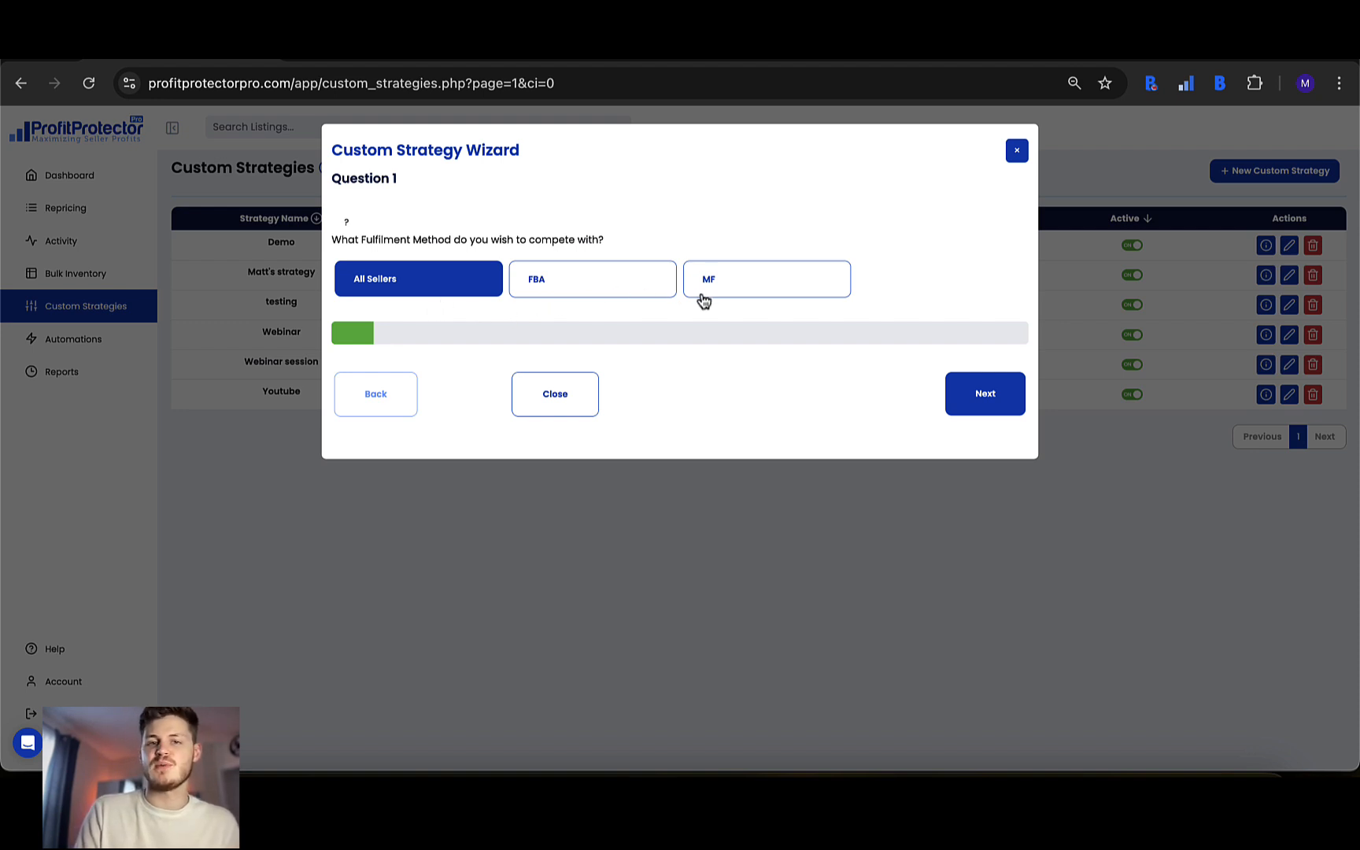
left_click(568, 293)
left_click(984, 396)
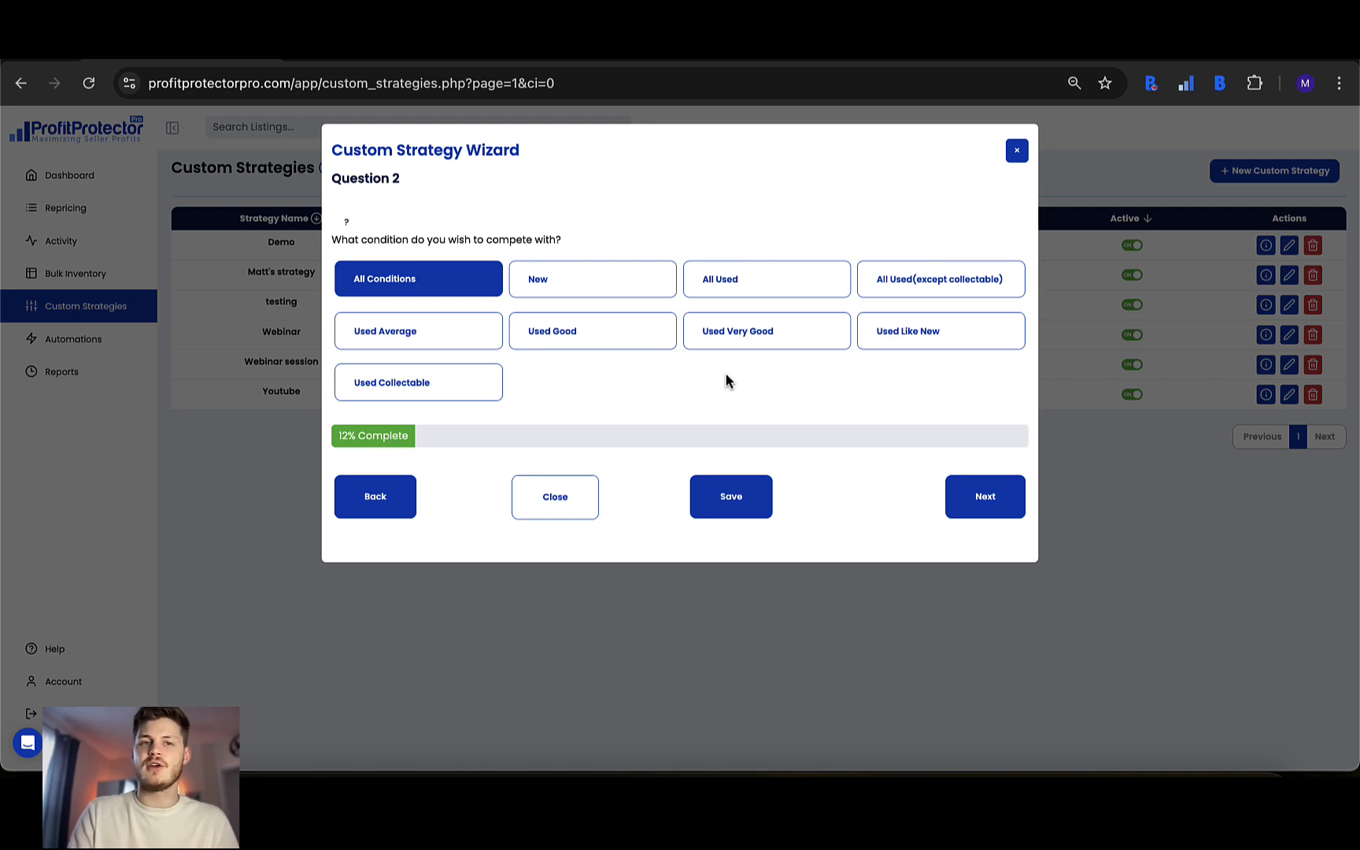
Choose New as the condition, and match other FBA sellers' low price when there is no Buy Box but there are matching sellers
left_click(601, 292)
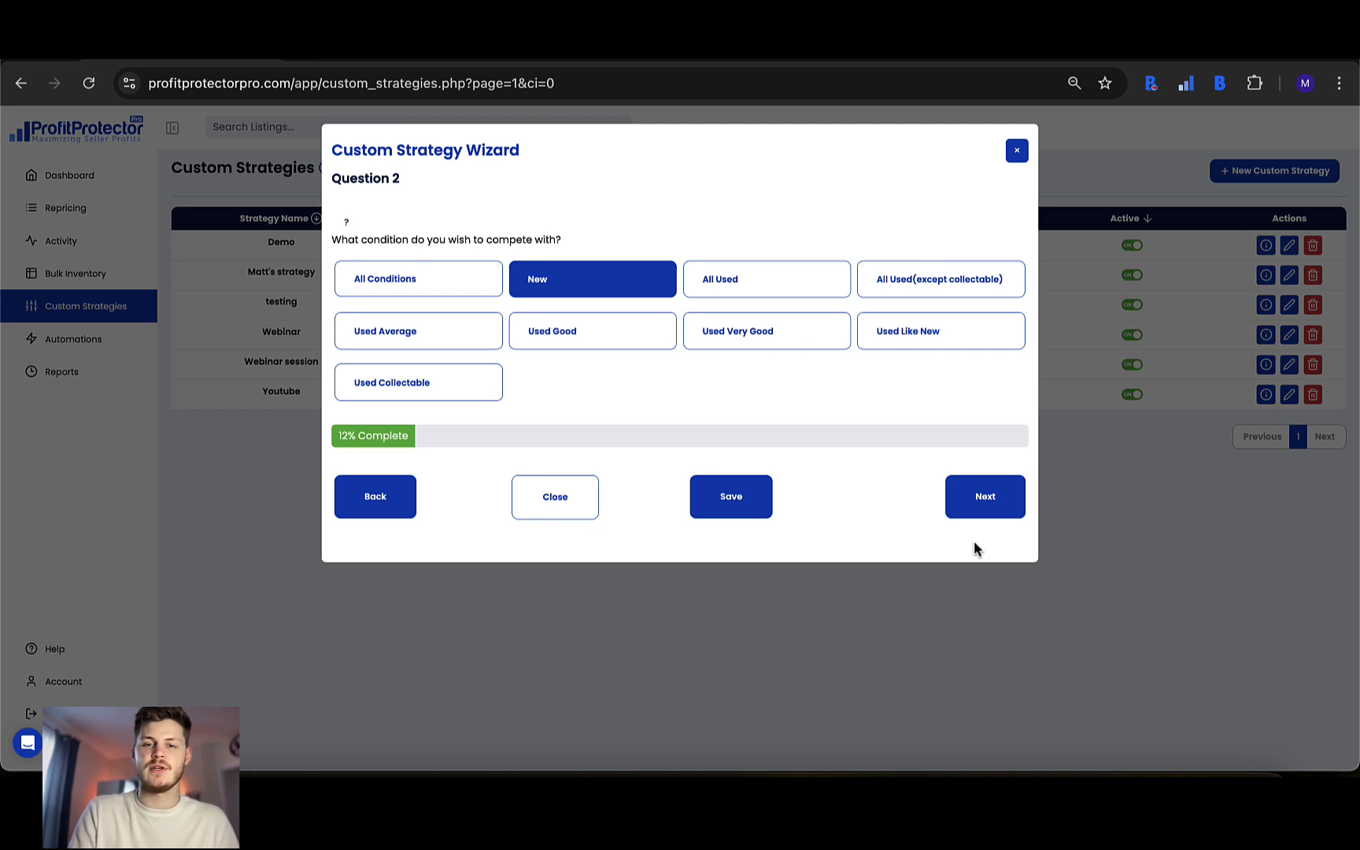
left_click(984, 500)
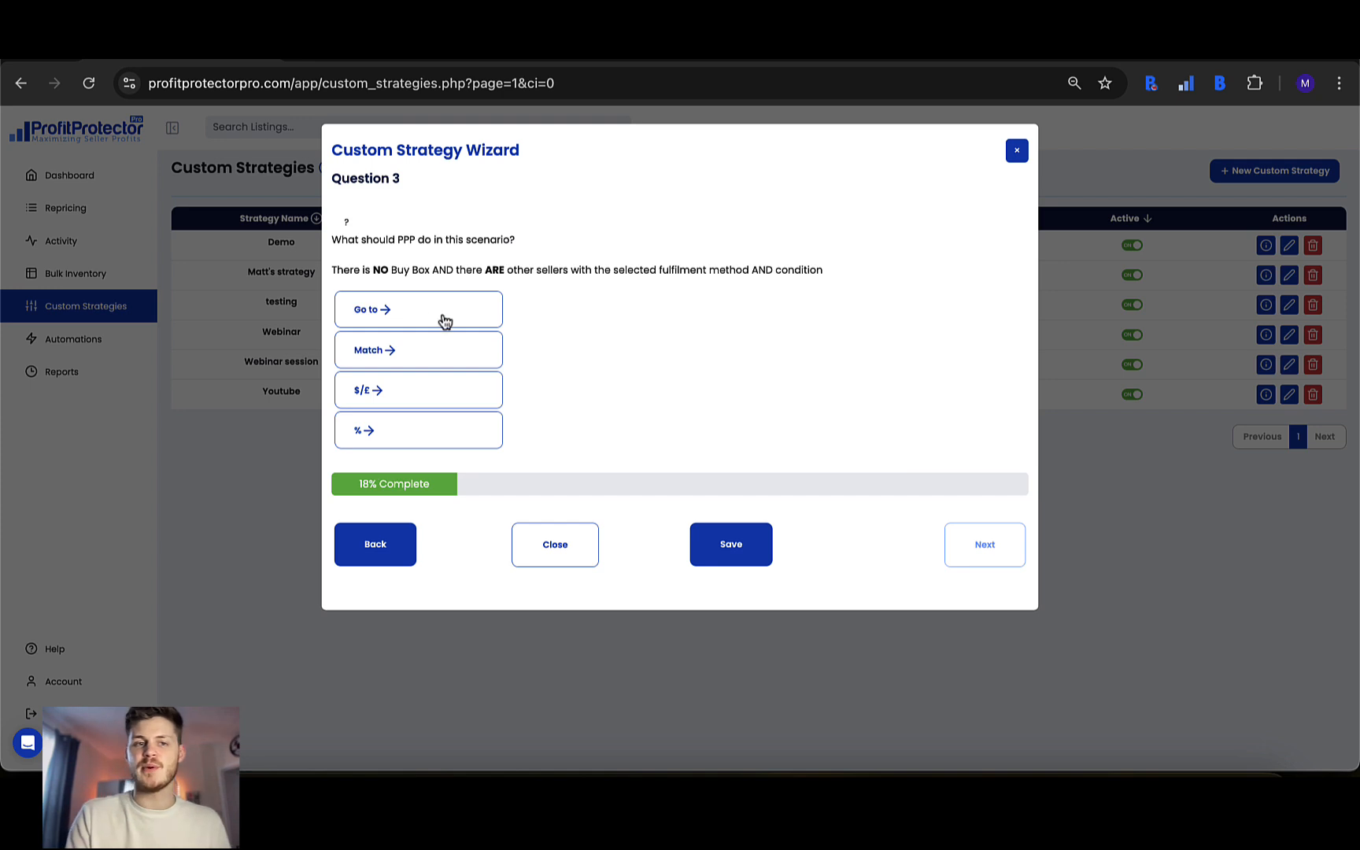
left_click(398, 315)
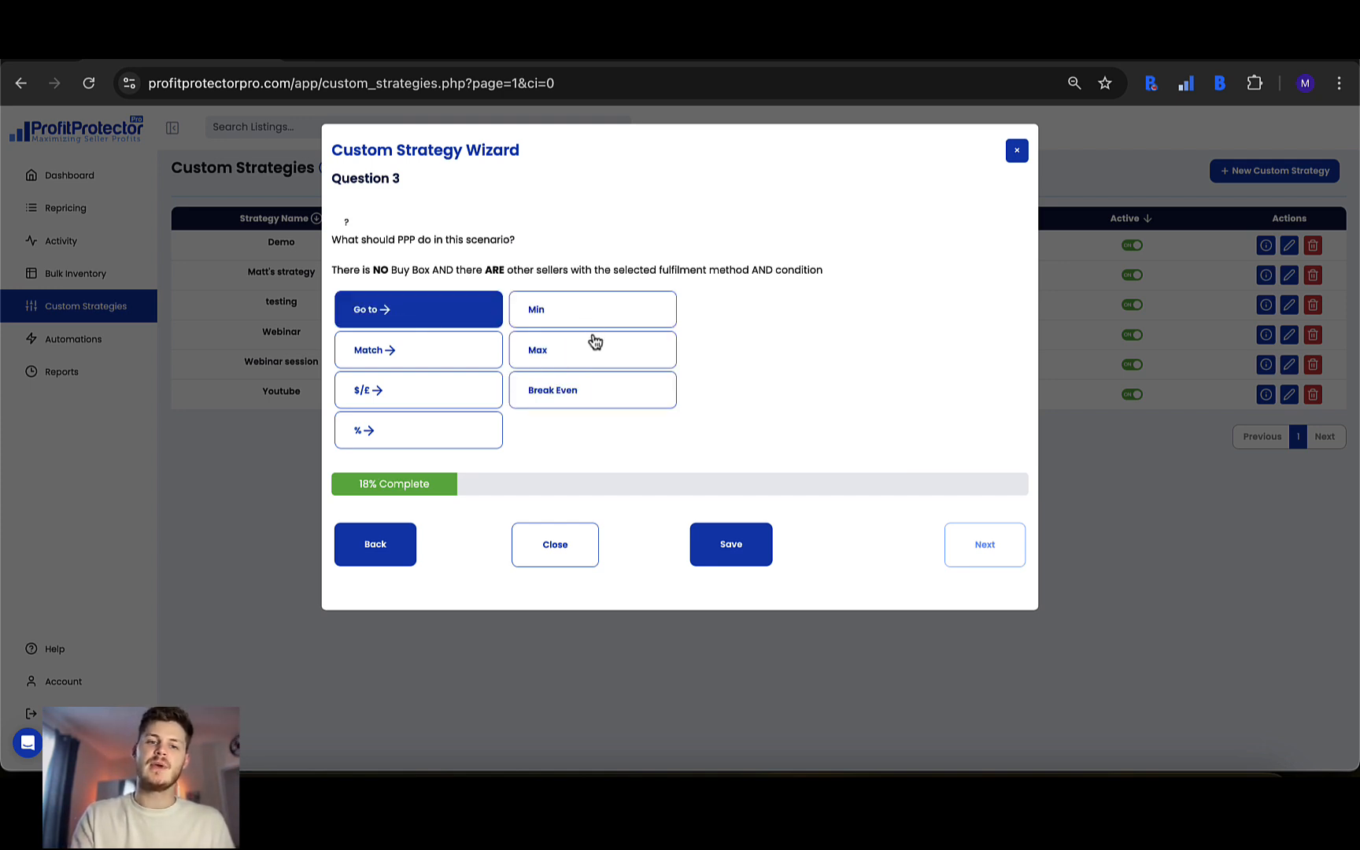
left_click(448, 363)
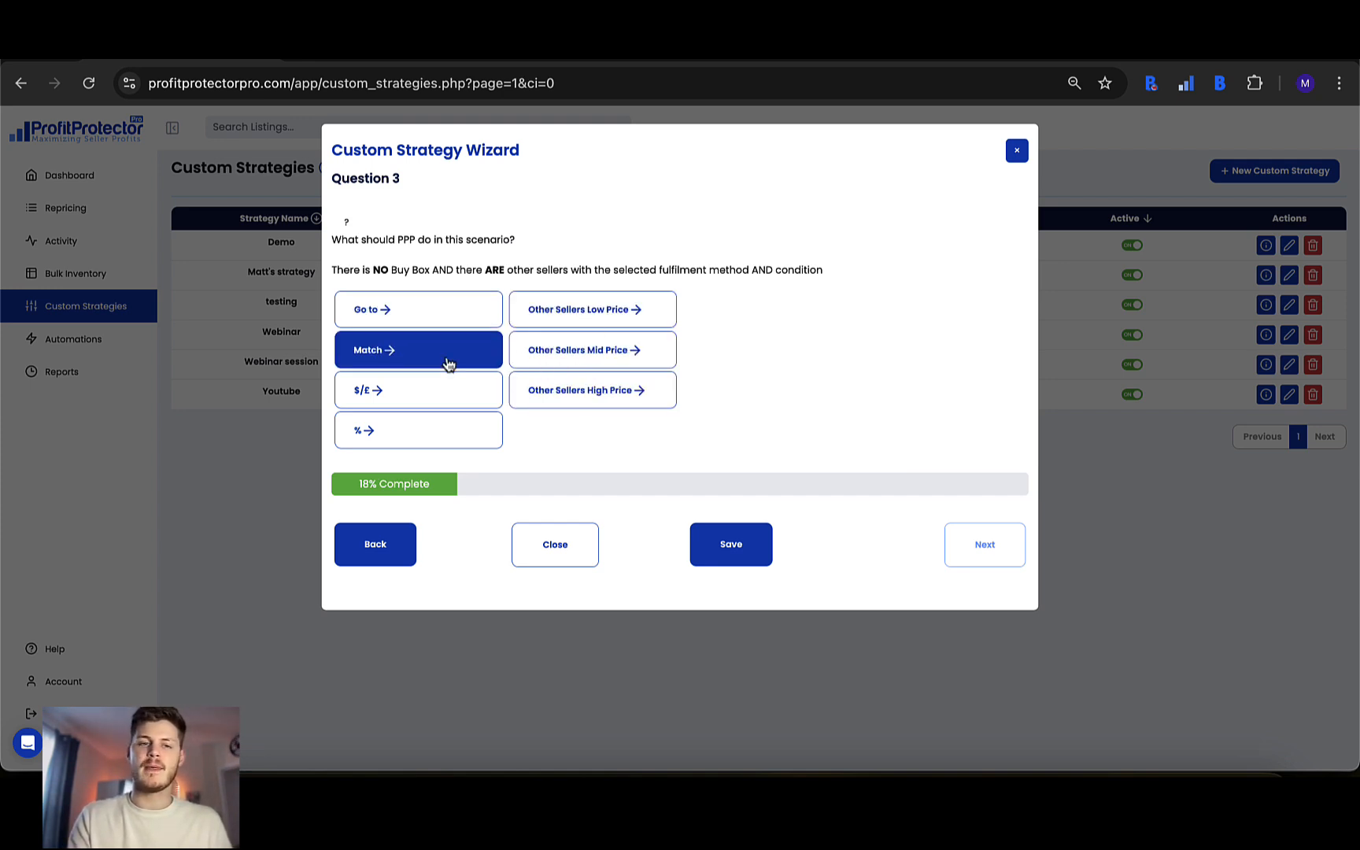
left_click(614, 364)
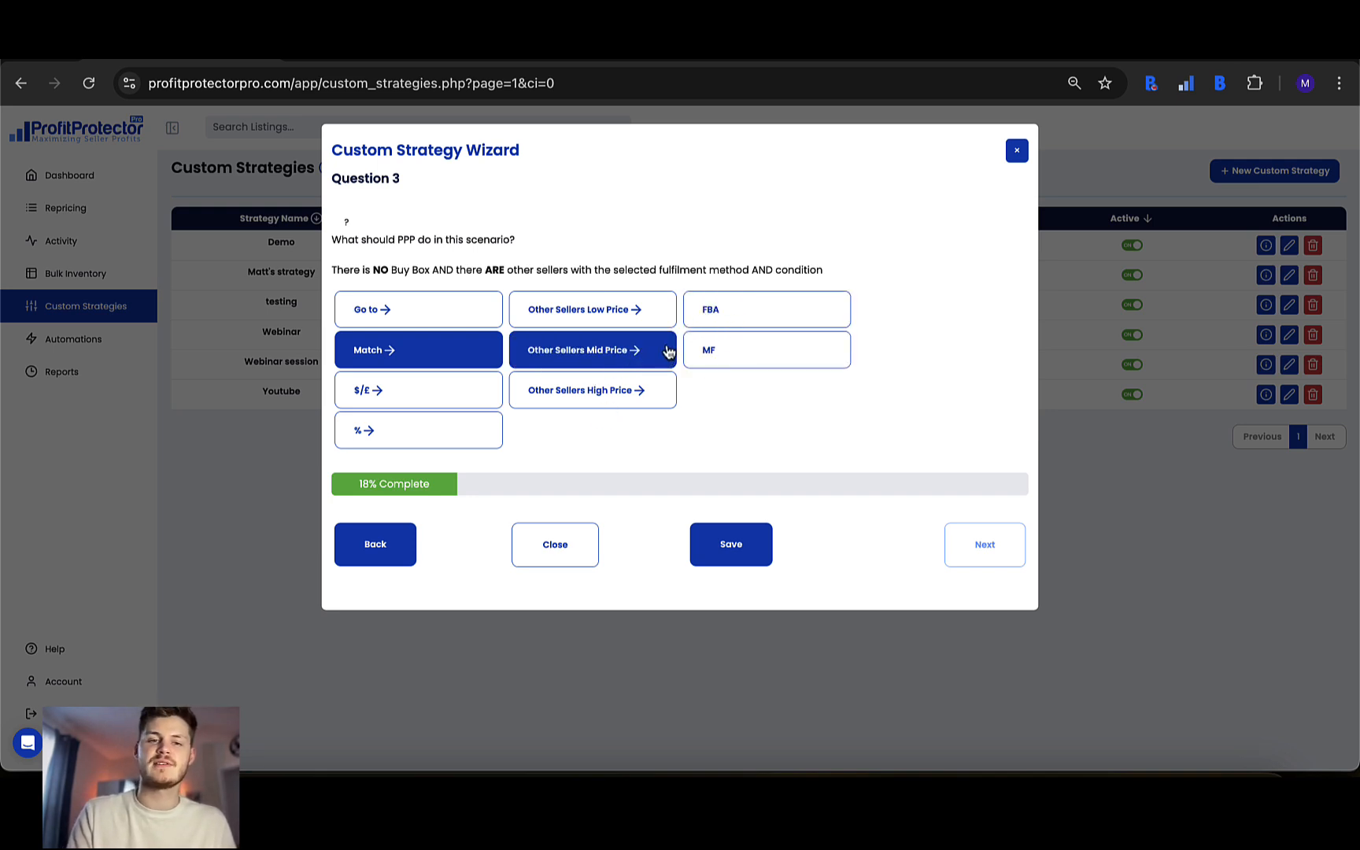
left_click(620, 403)
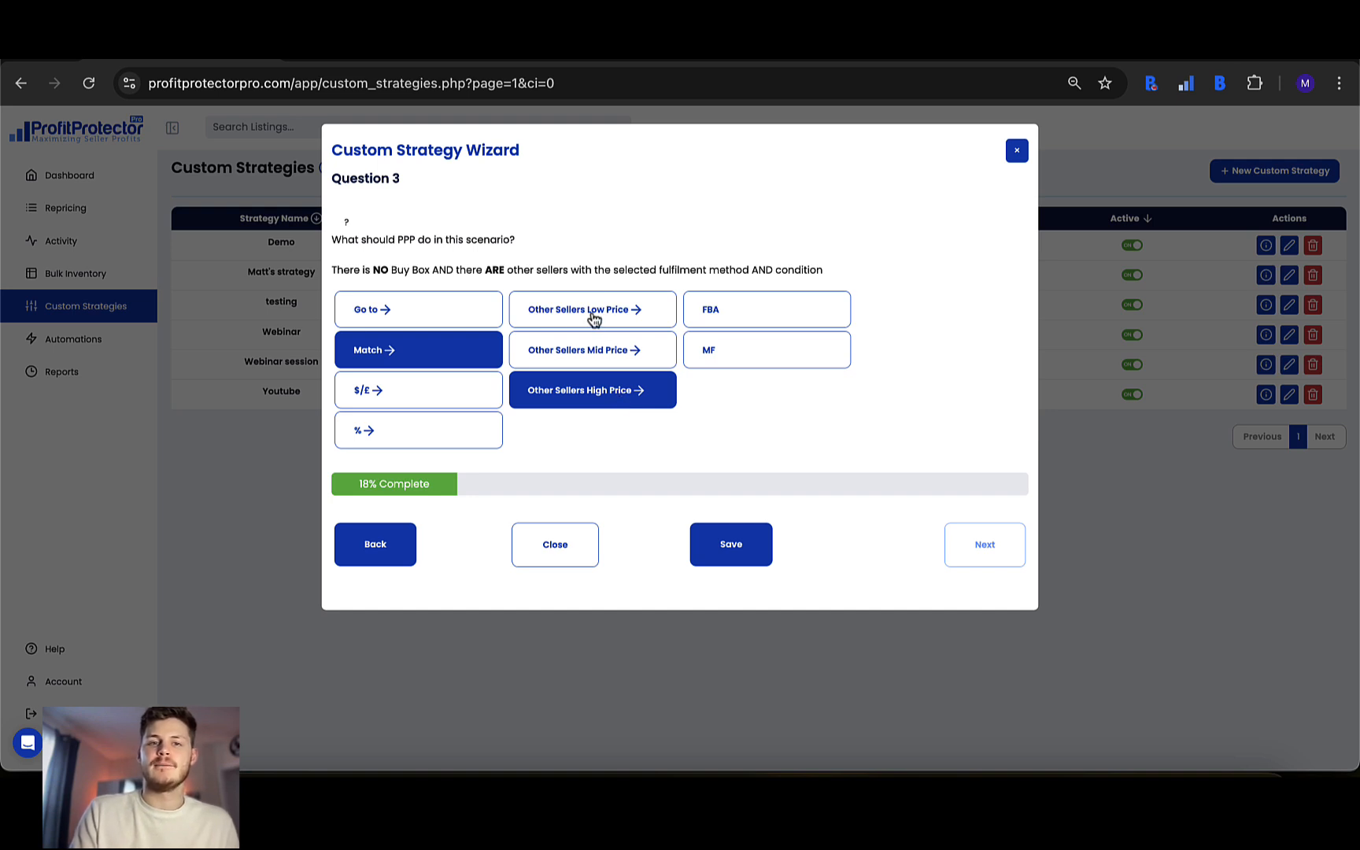
left_click(615, 325)
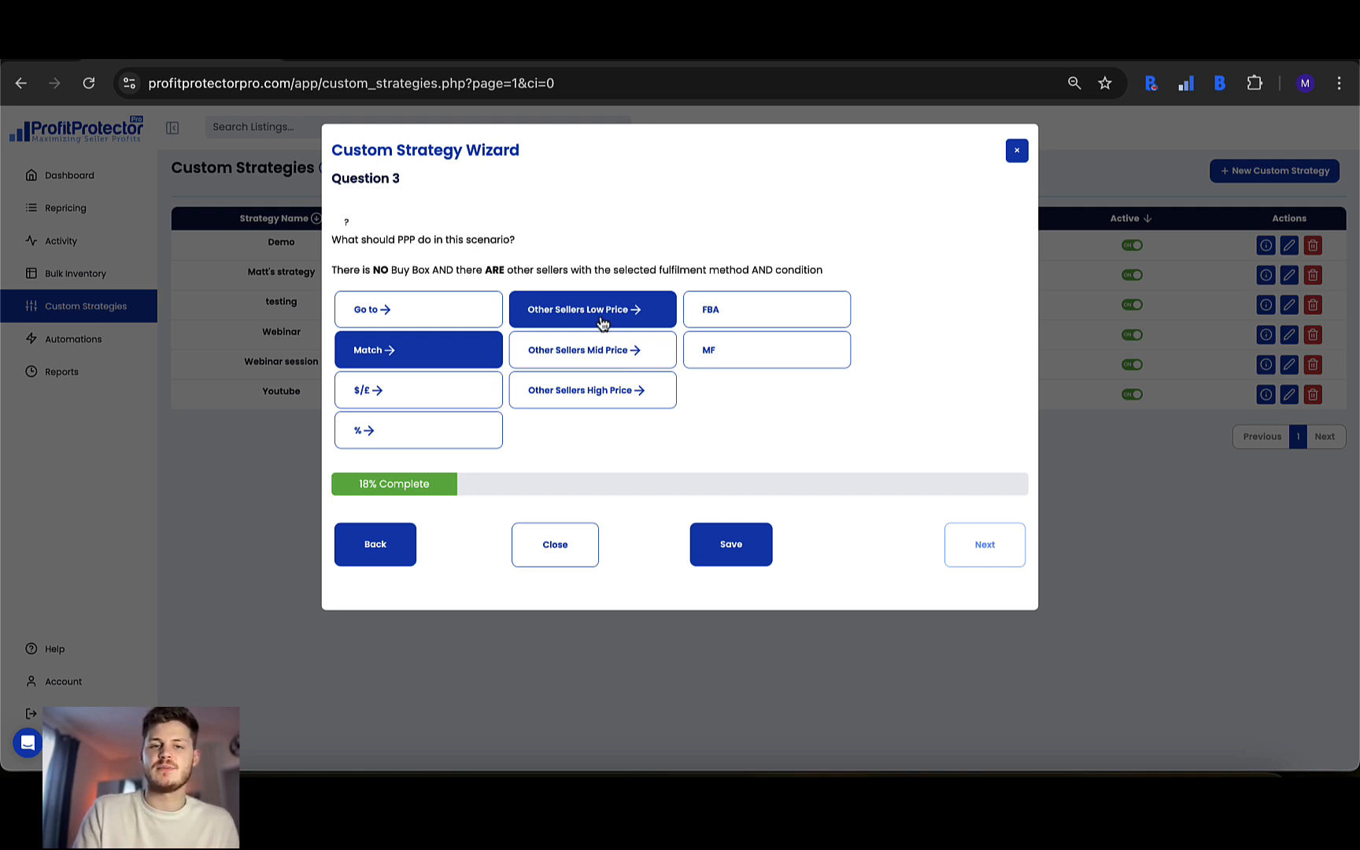
left_click(695, 319)
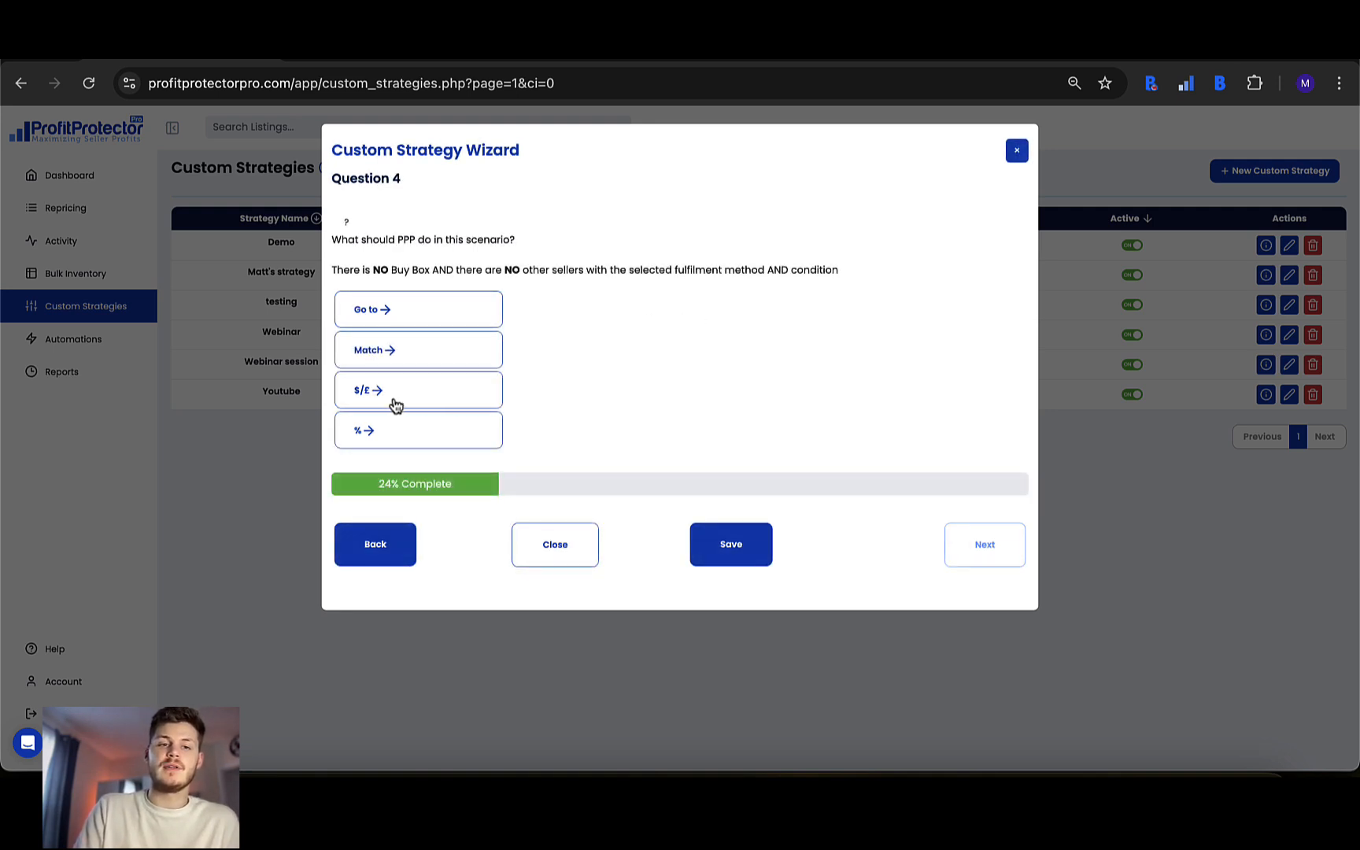
Examine the over and under options by amount and percentage, and the match options, for no Buy Box and no other matching sellers
left_click(425, 404)
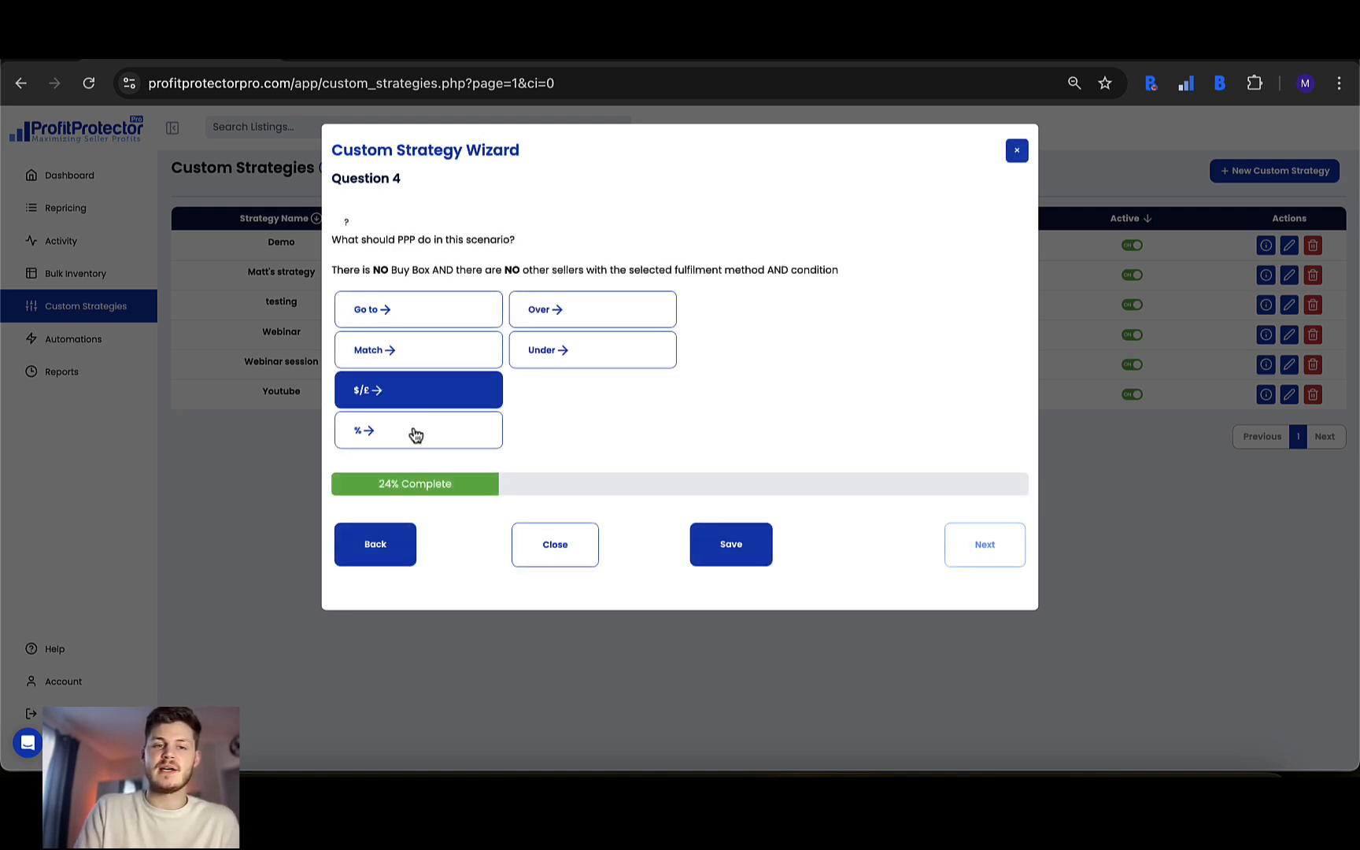
left_click(577, 325)
left_click(576, 354)
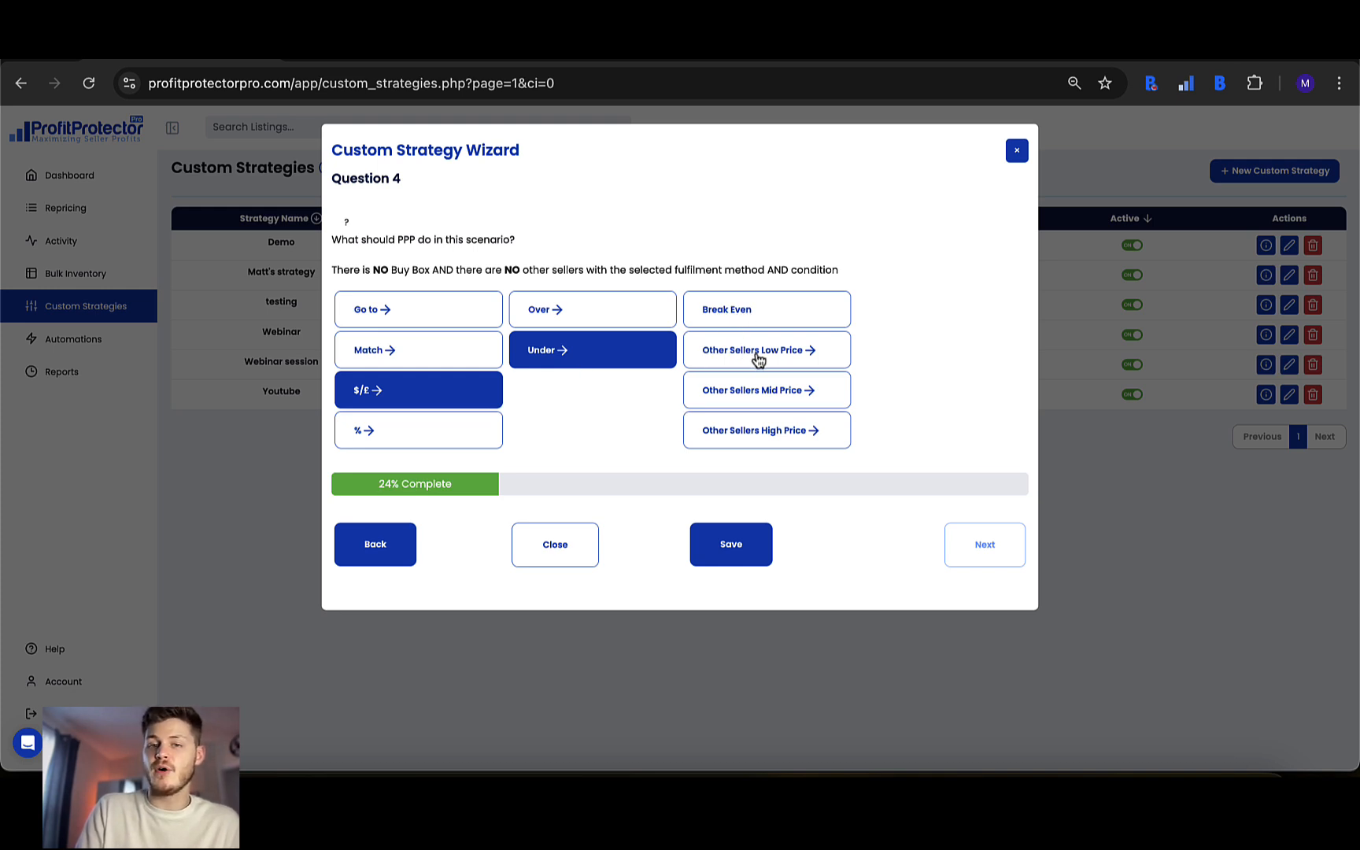
left_click(792, 354)
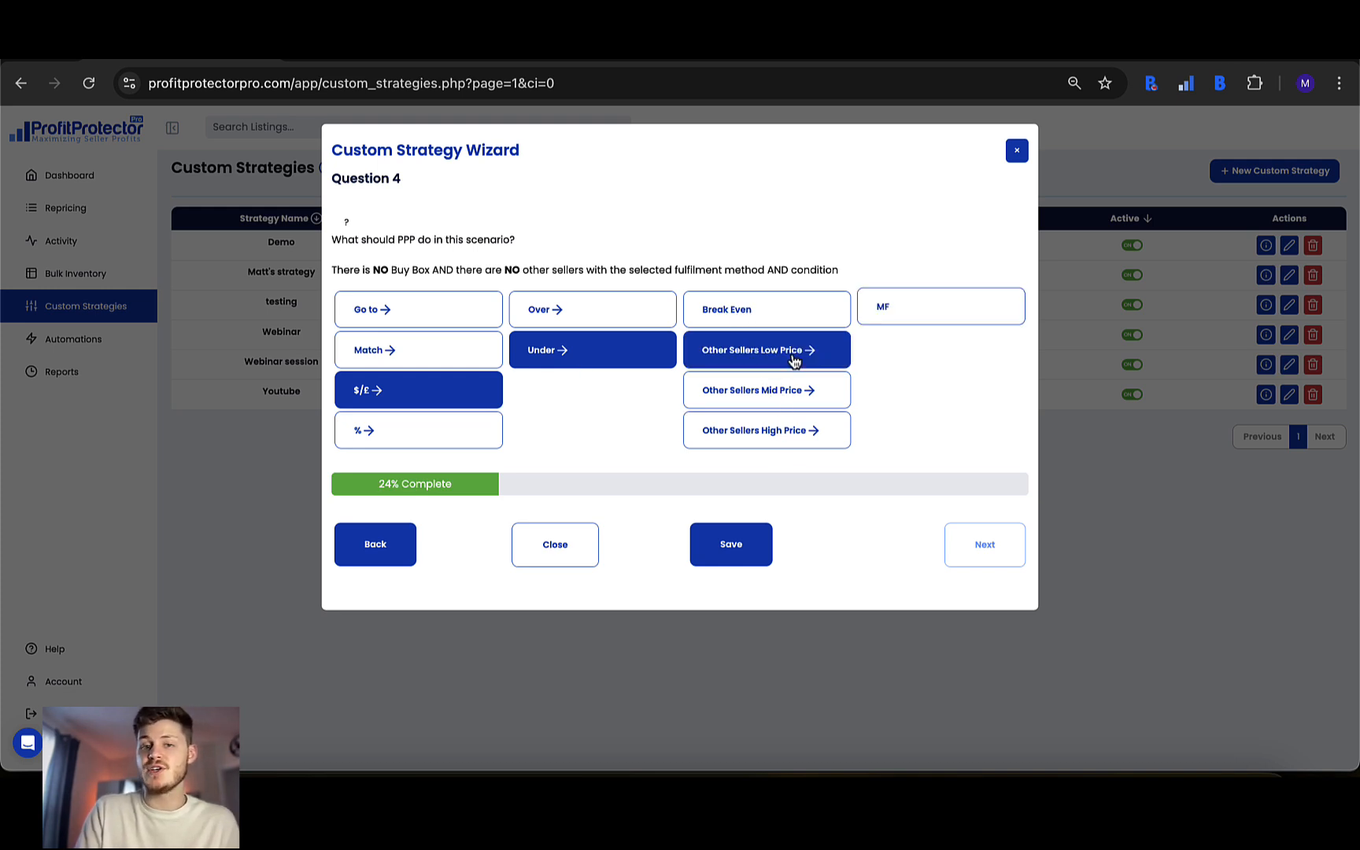
left_click(801, 403)
left_click(791, 441)
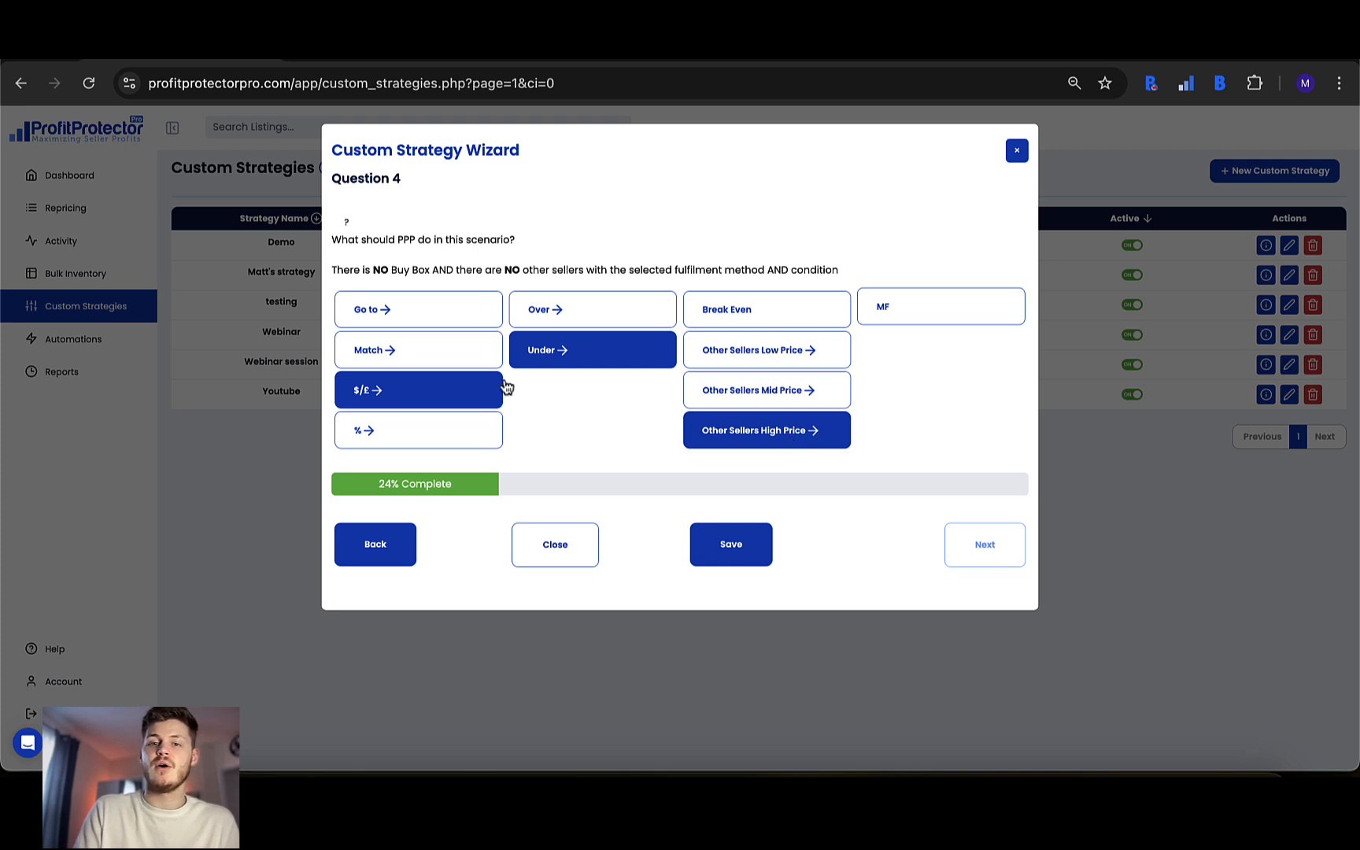
left_click(462, 432)
left_click(580, 323)
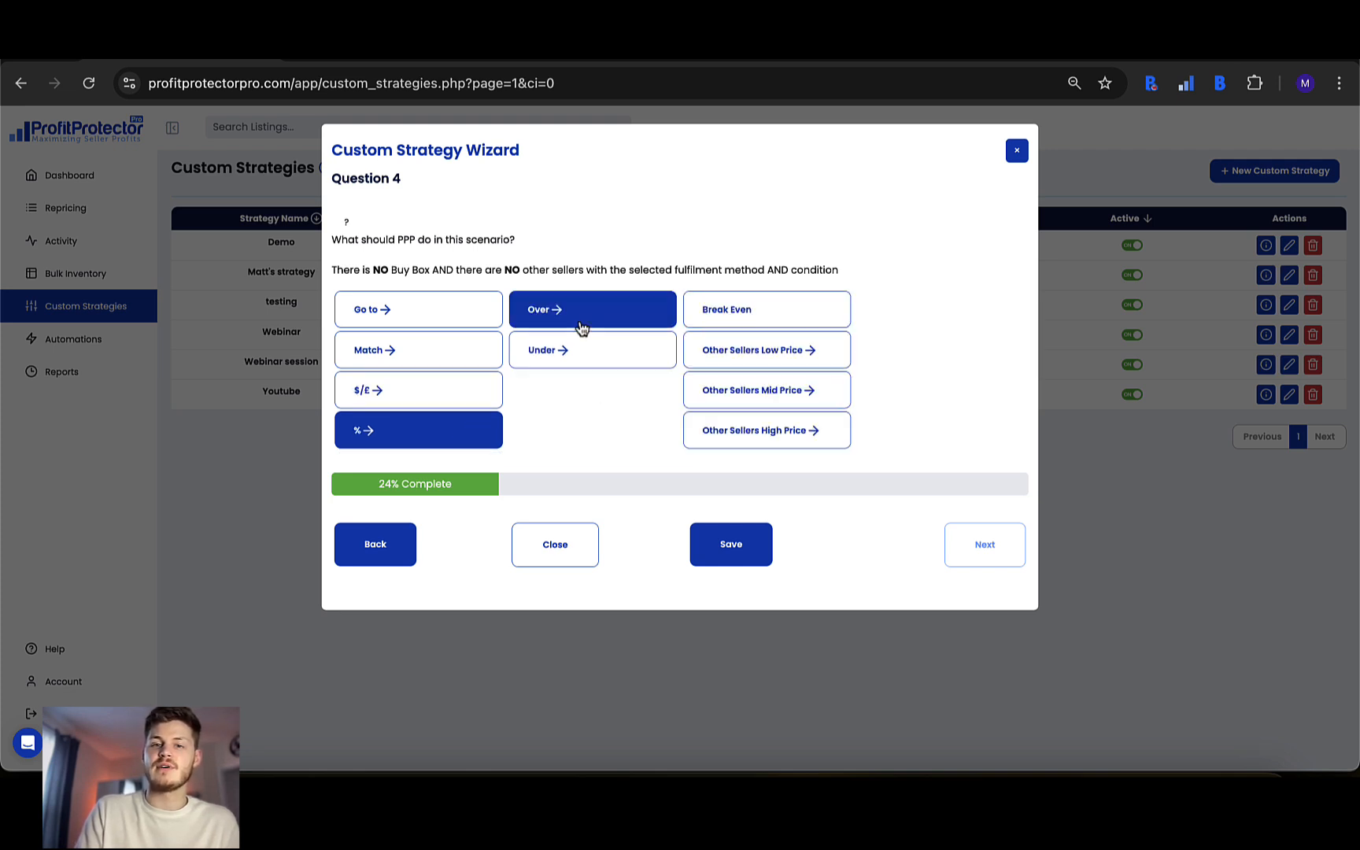
left_click(714, 348)
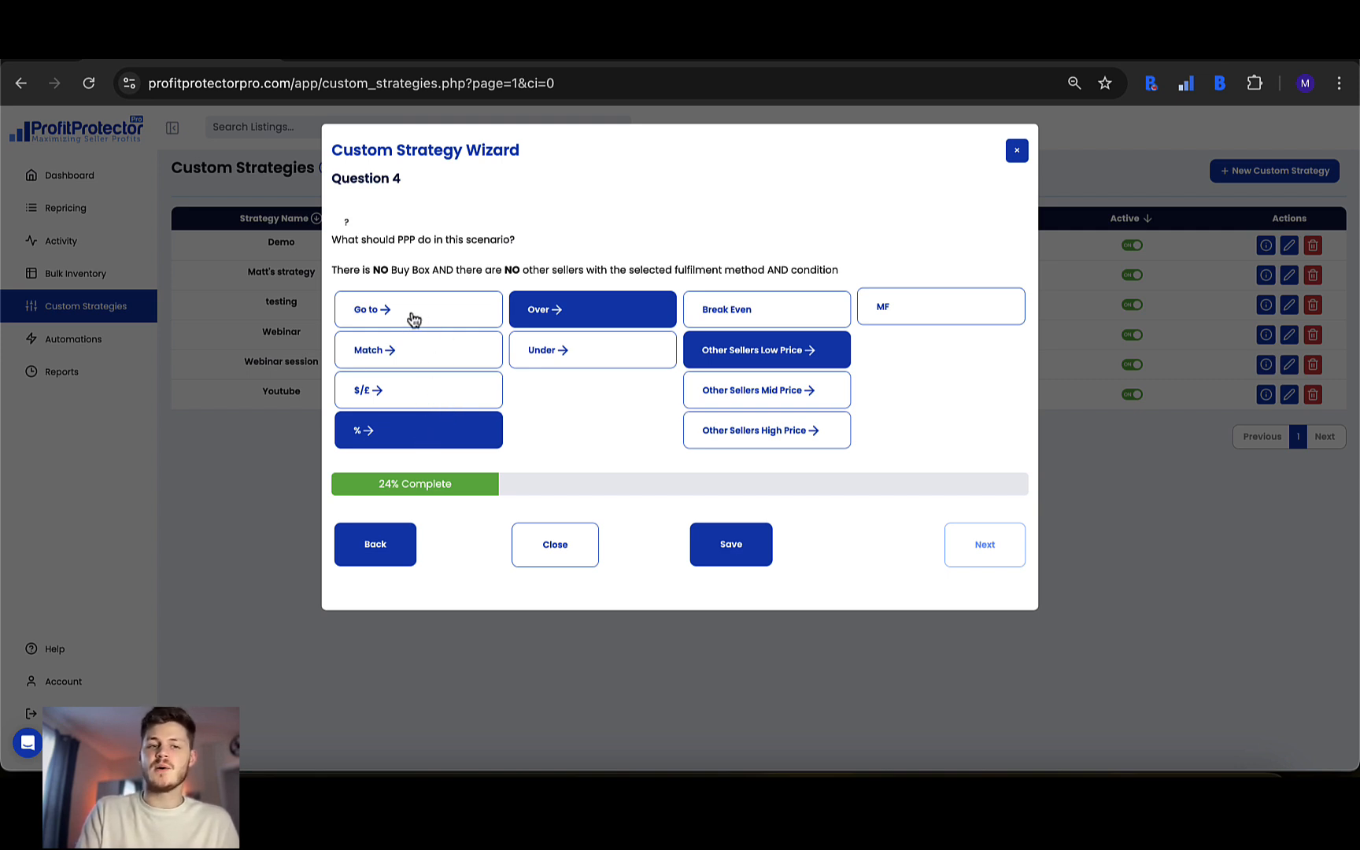
left_click(402, 354)
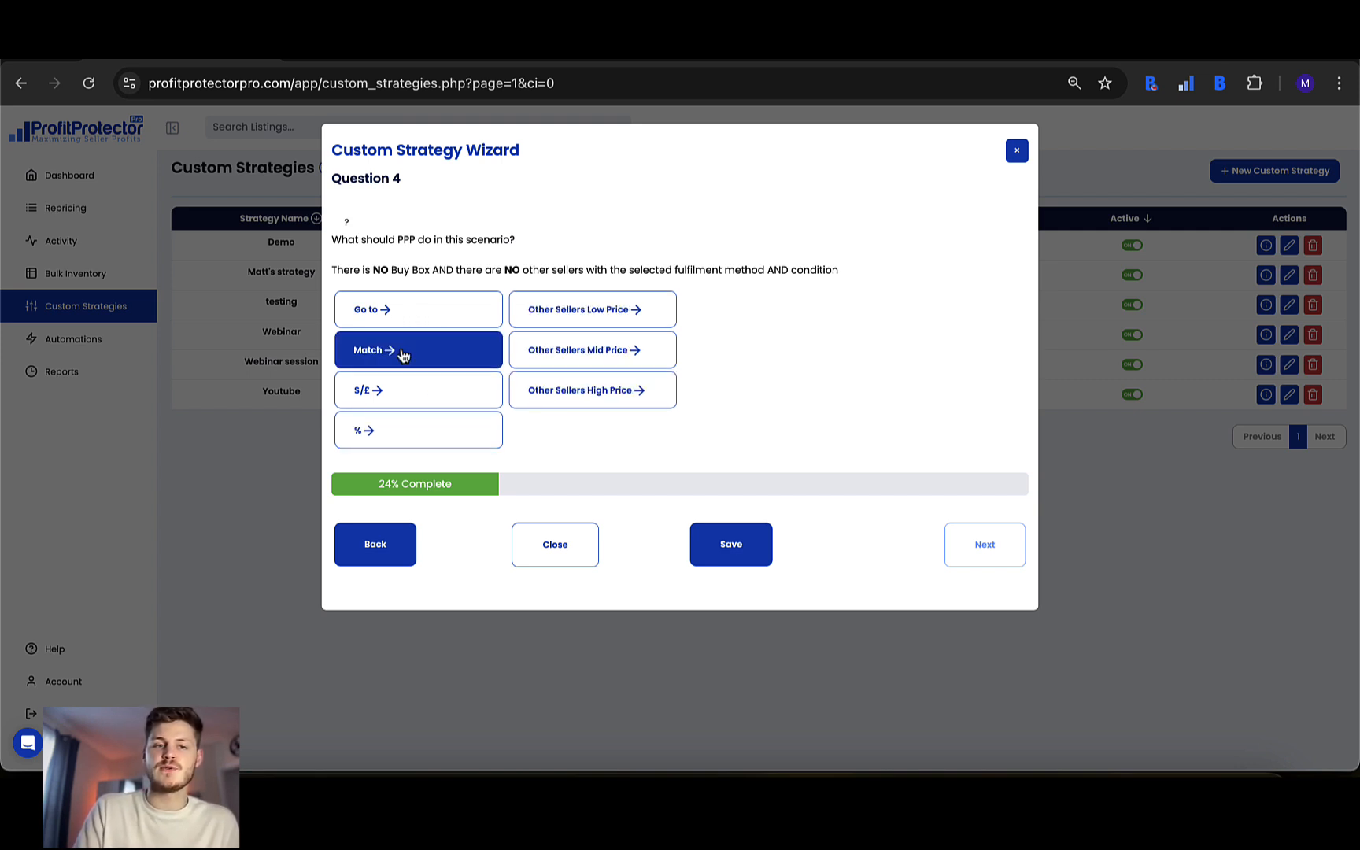
Go to Max with neither a Buy Box nor matching sellers, and match the Buy Box when both exist
left_click(409, 315)
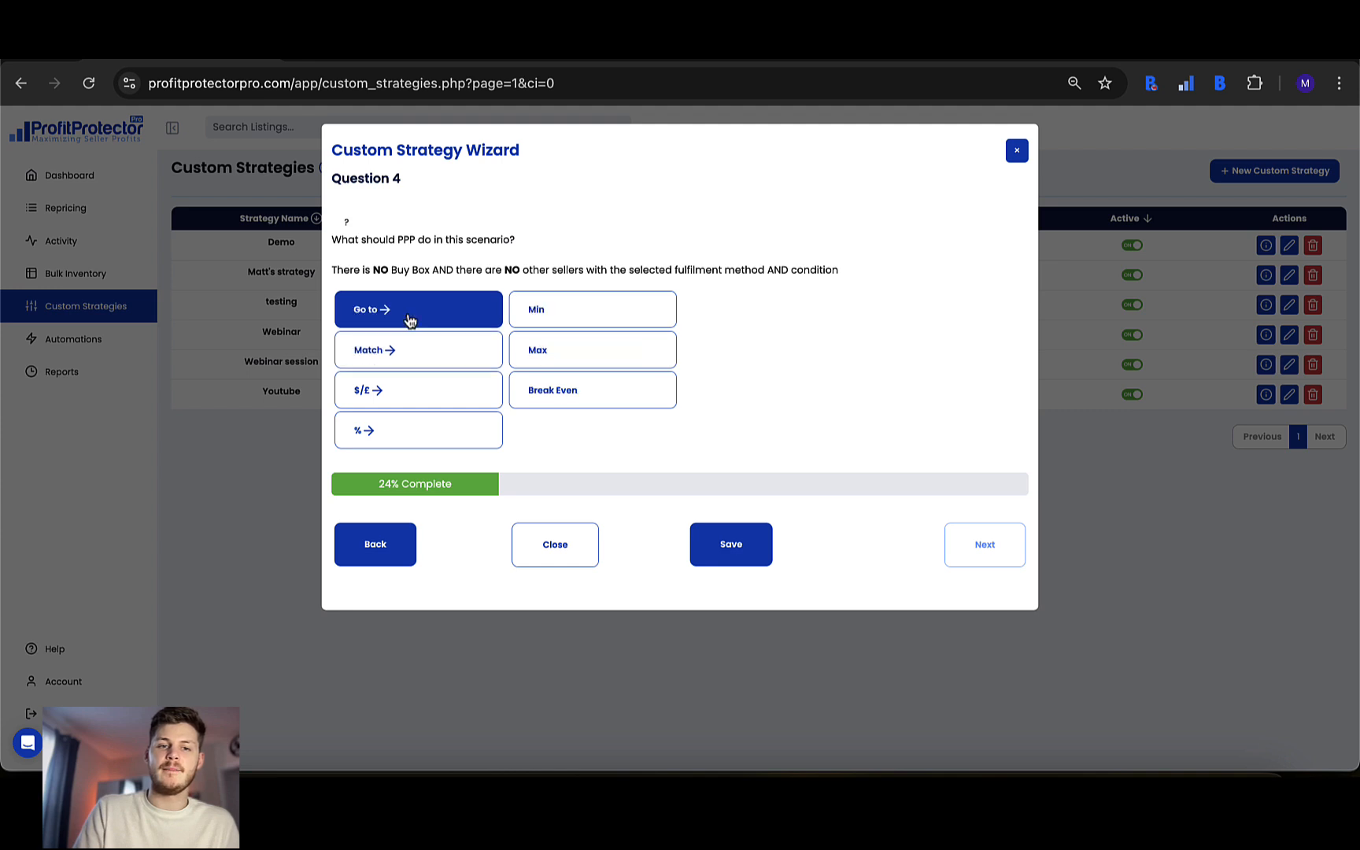
left_click(548, 358)
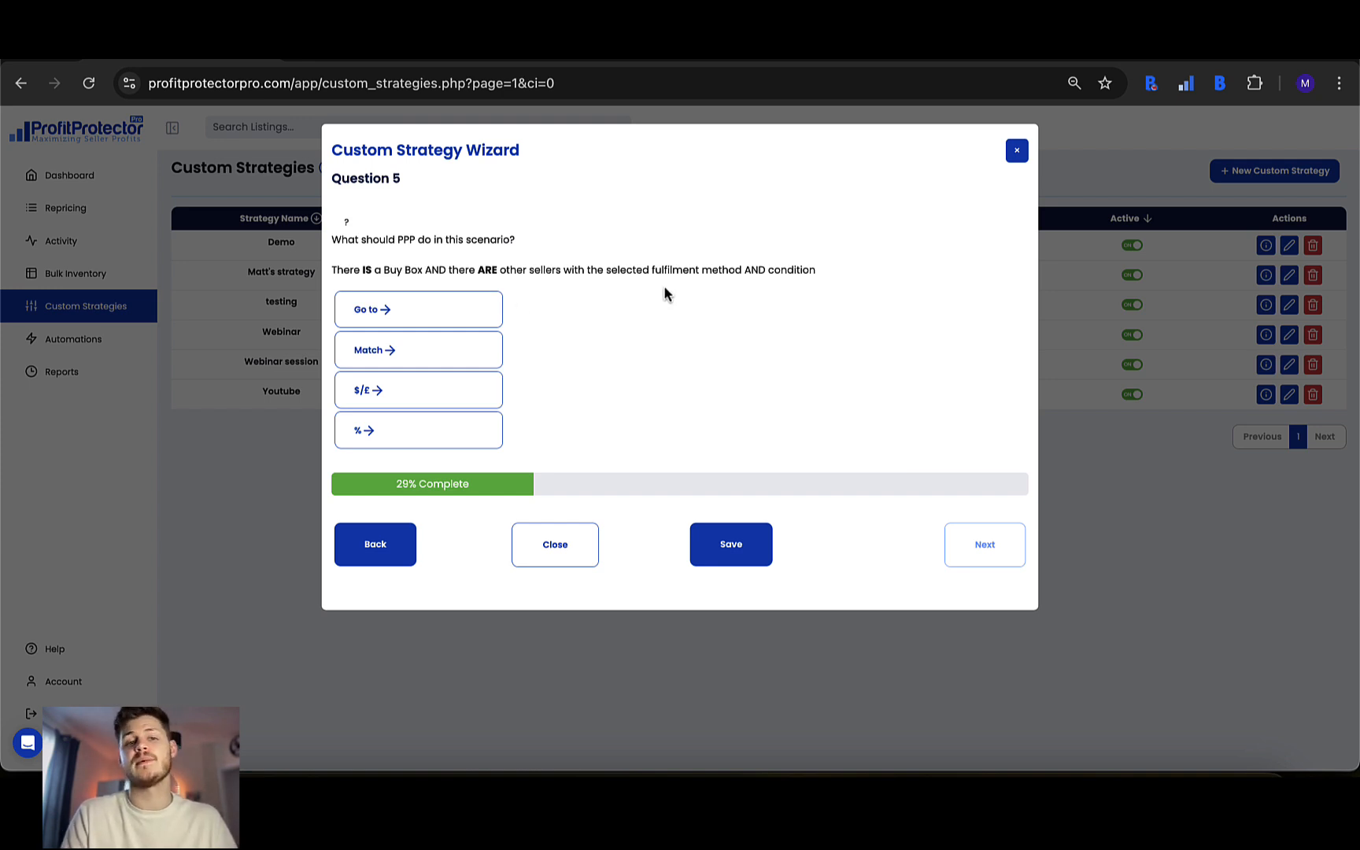
left_click(404, 360)
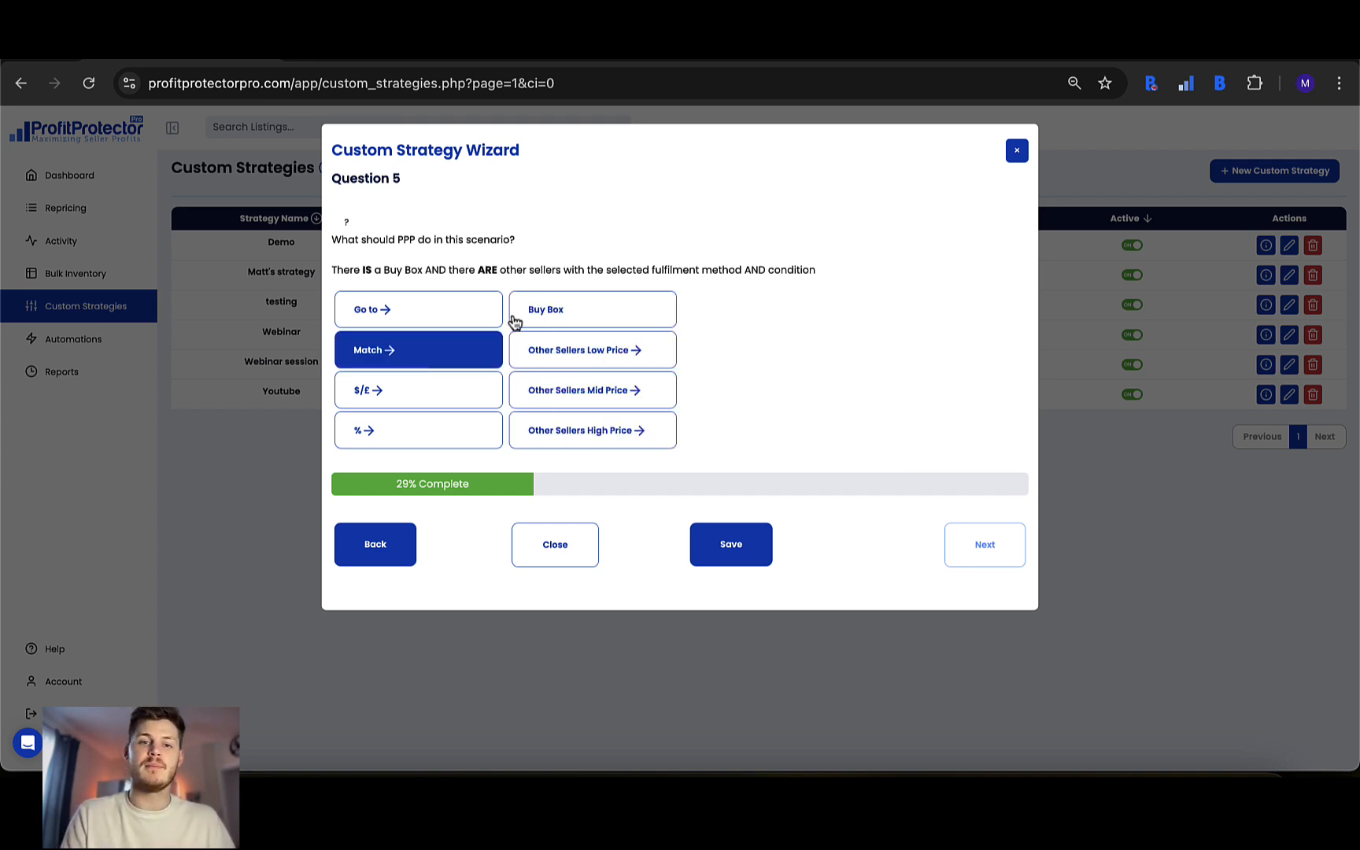
left_click(575, 315)
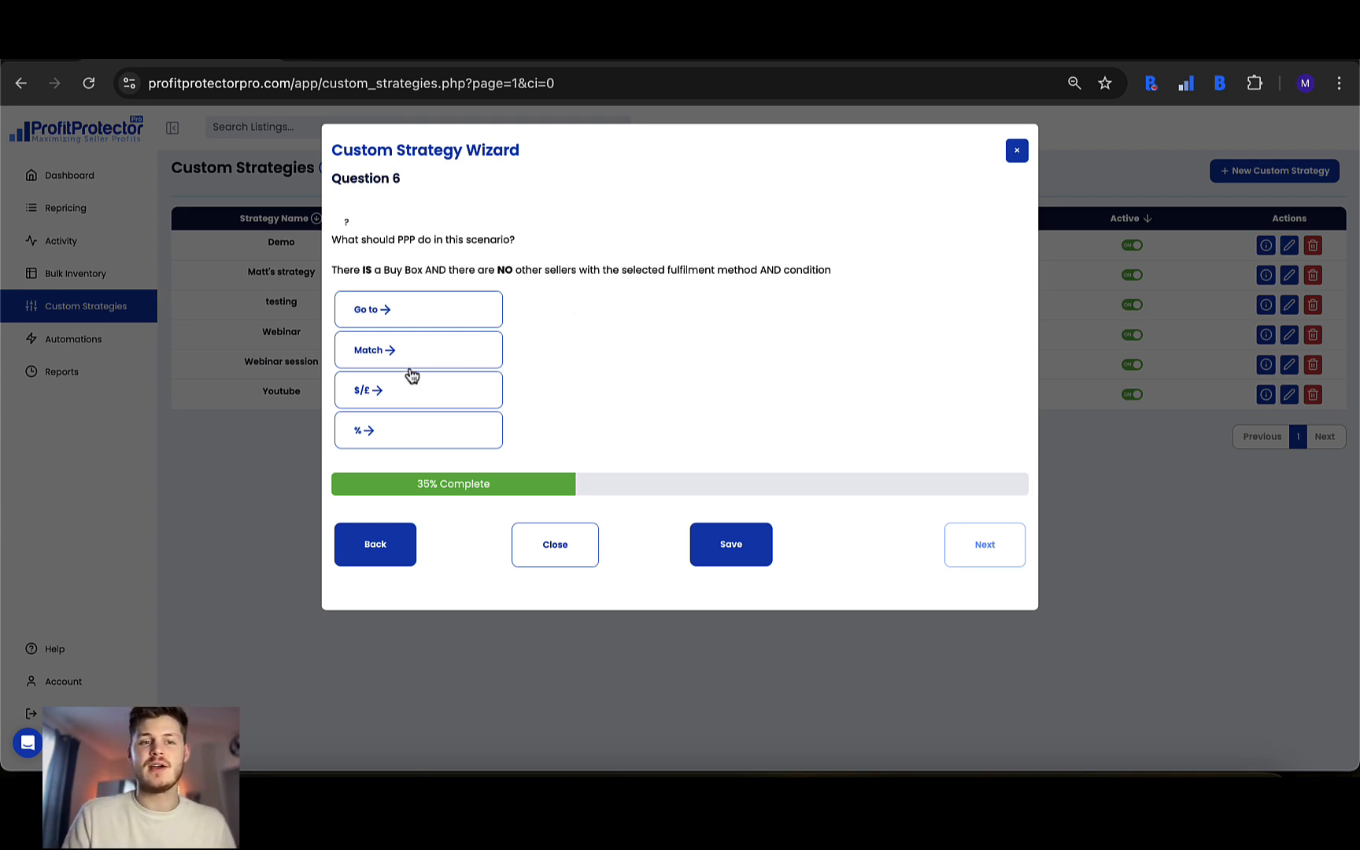
Price $/£1.00 over the Buy Box when there is a Buy Box but no other matching sellers, and advance to the next question
left_click(409, 391)
left_click(556, 310)
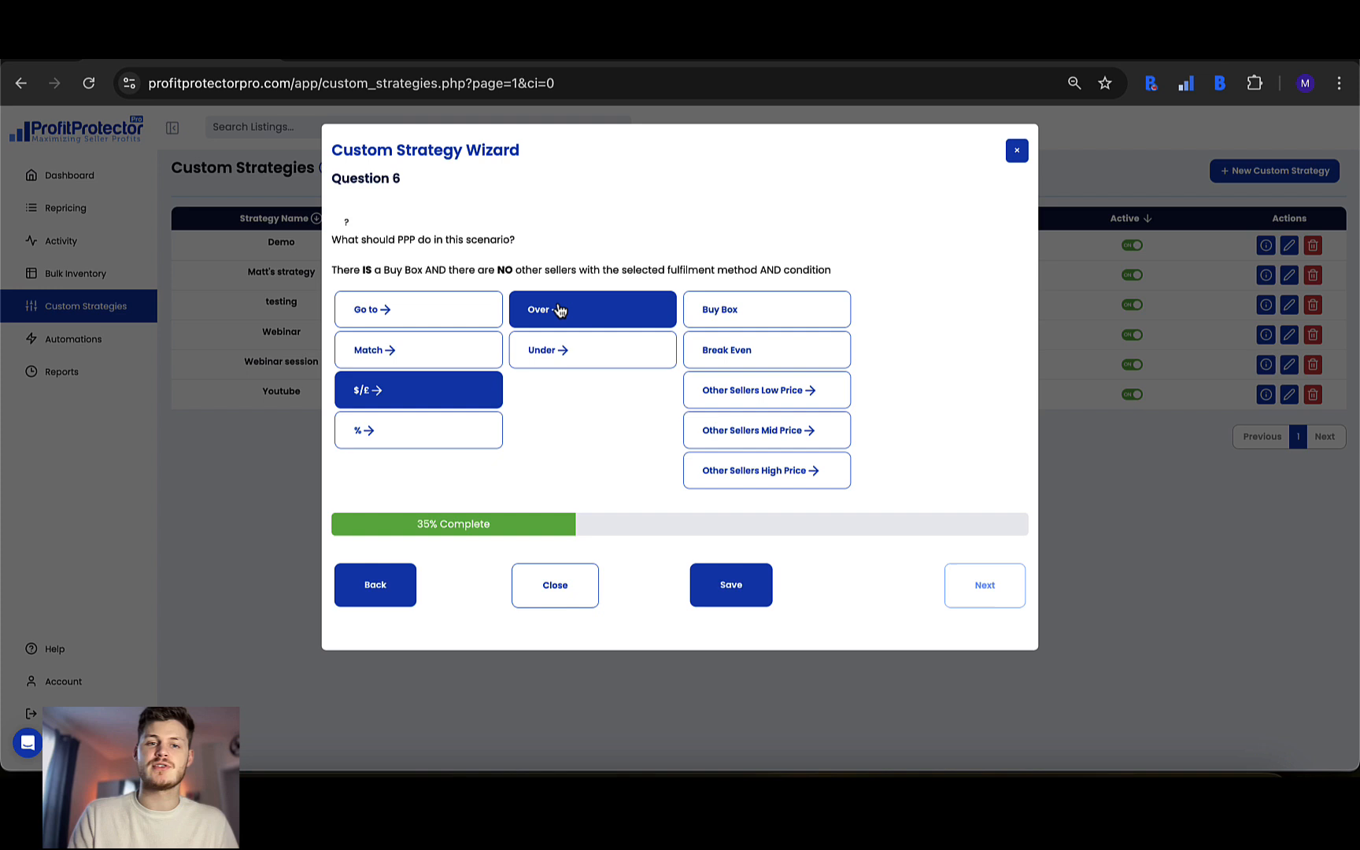
left_click(719, 313)
type("1.00")
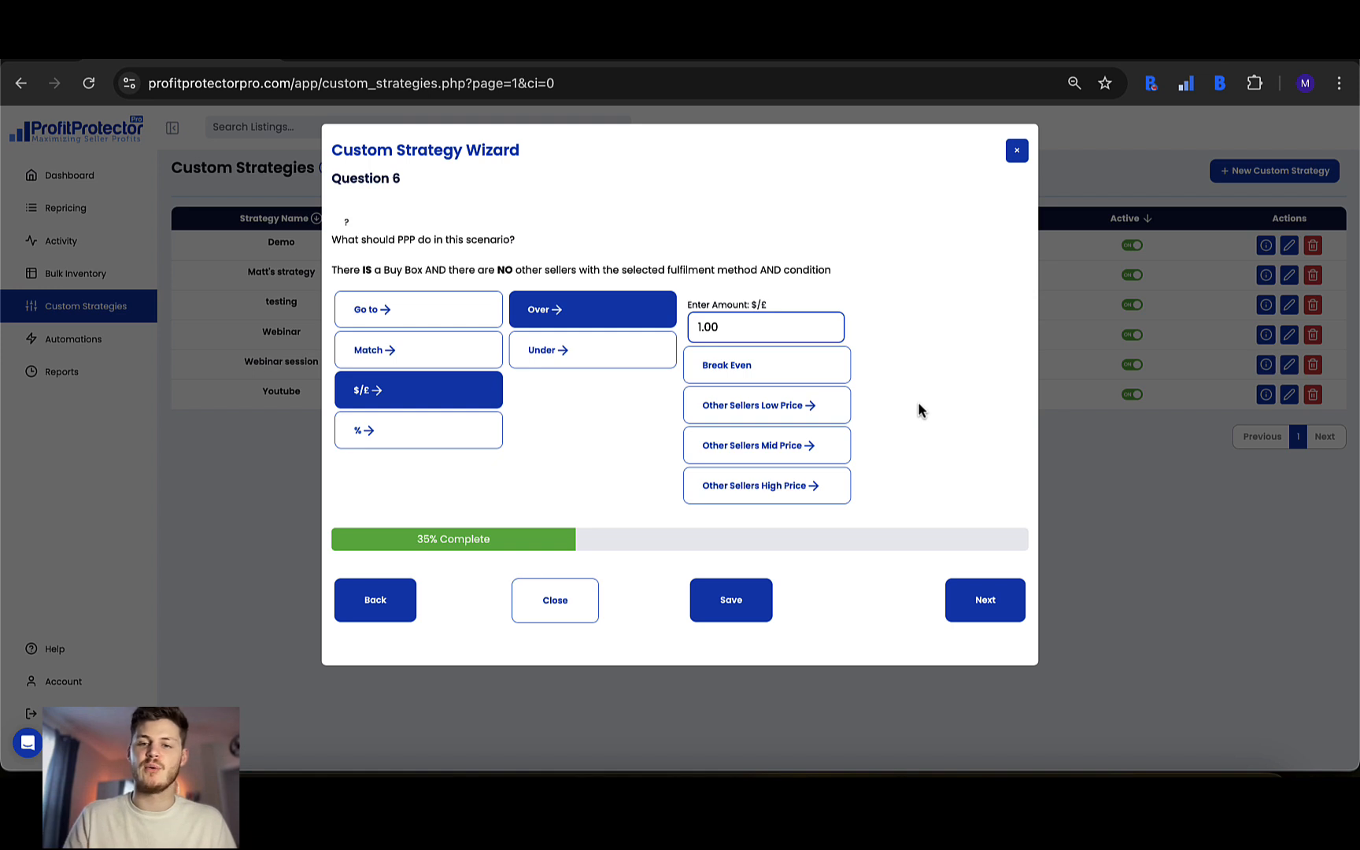
left_click(990, 609)
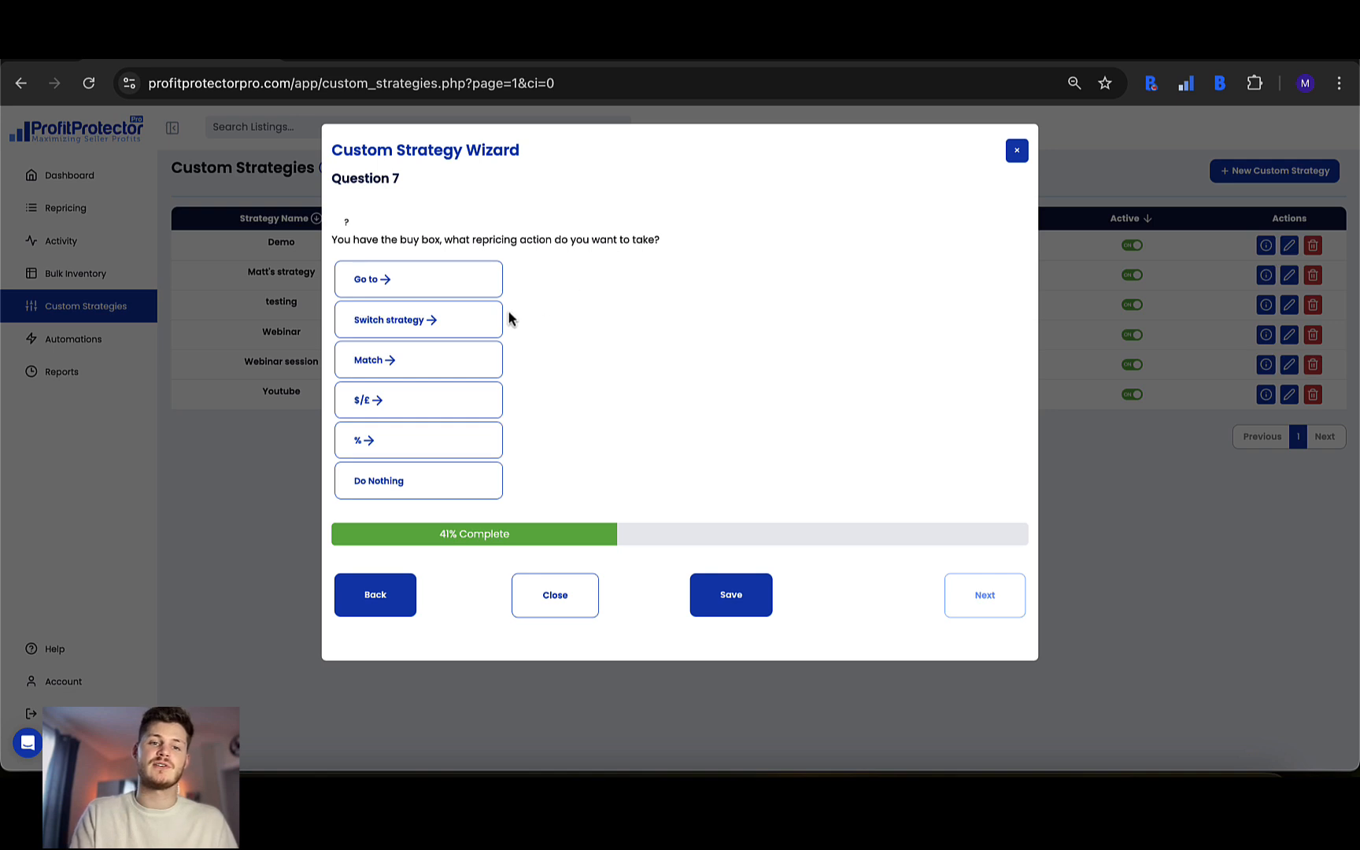
Switch to the FBA algorithmic strategy Balanced Sales Accumulator as the repricing action when owning the Buy Box
left_click(430, 324)
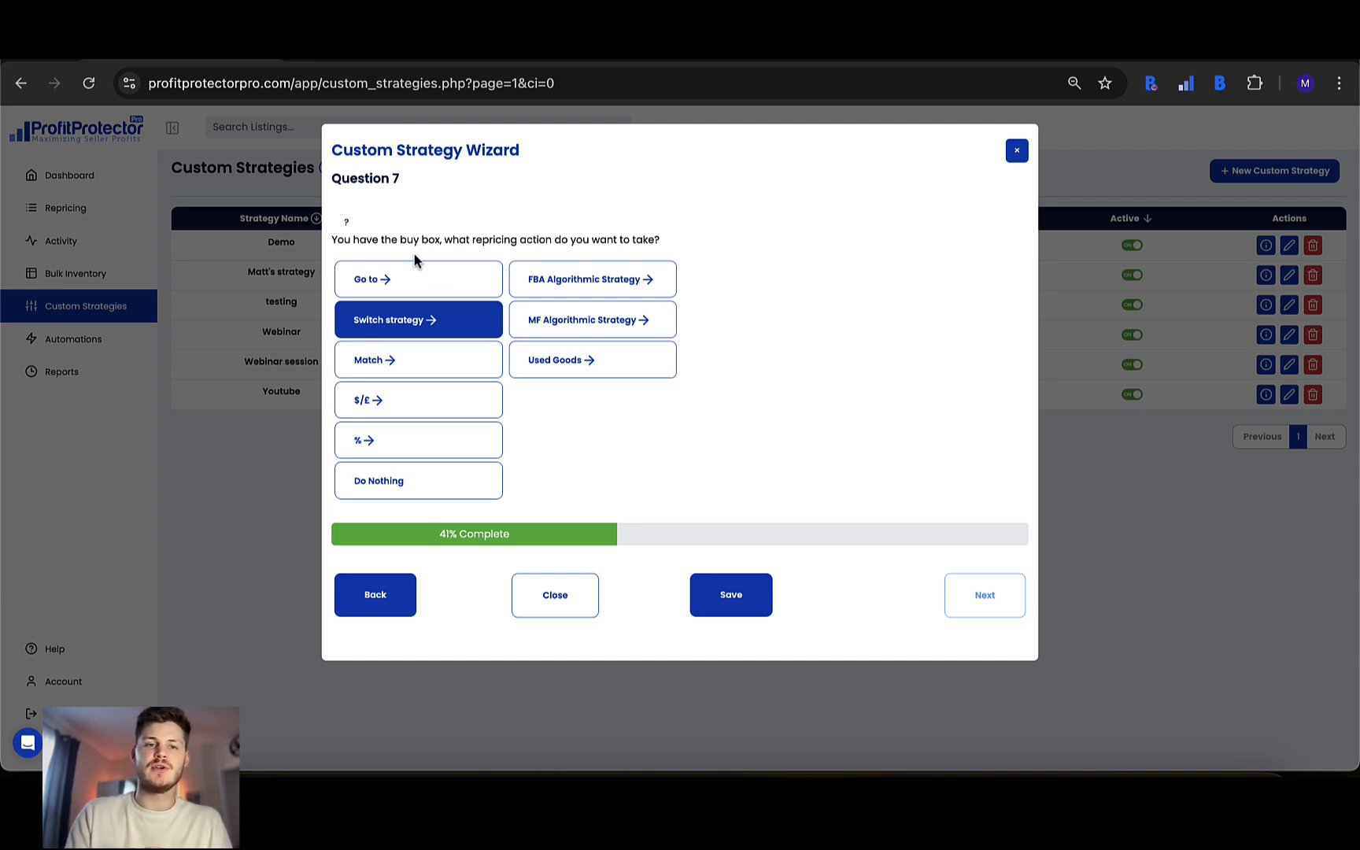
left_click(445, 367)
left_click(443, 398)
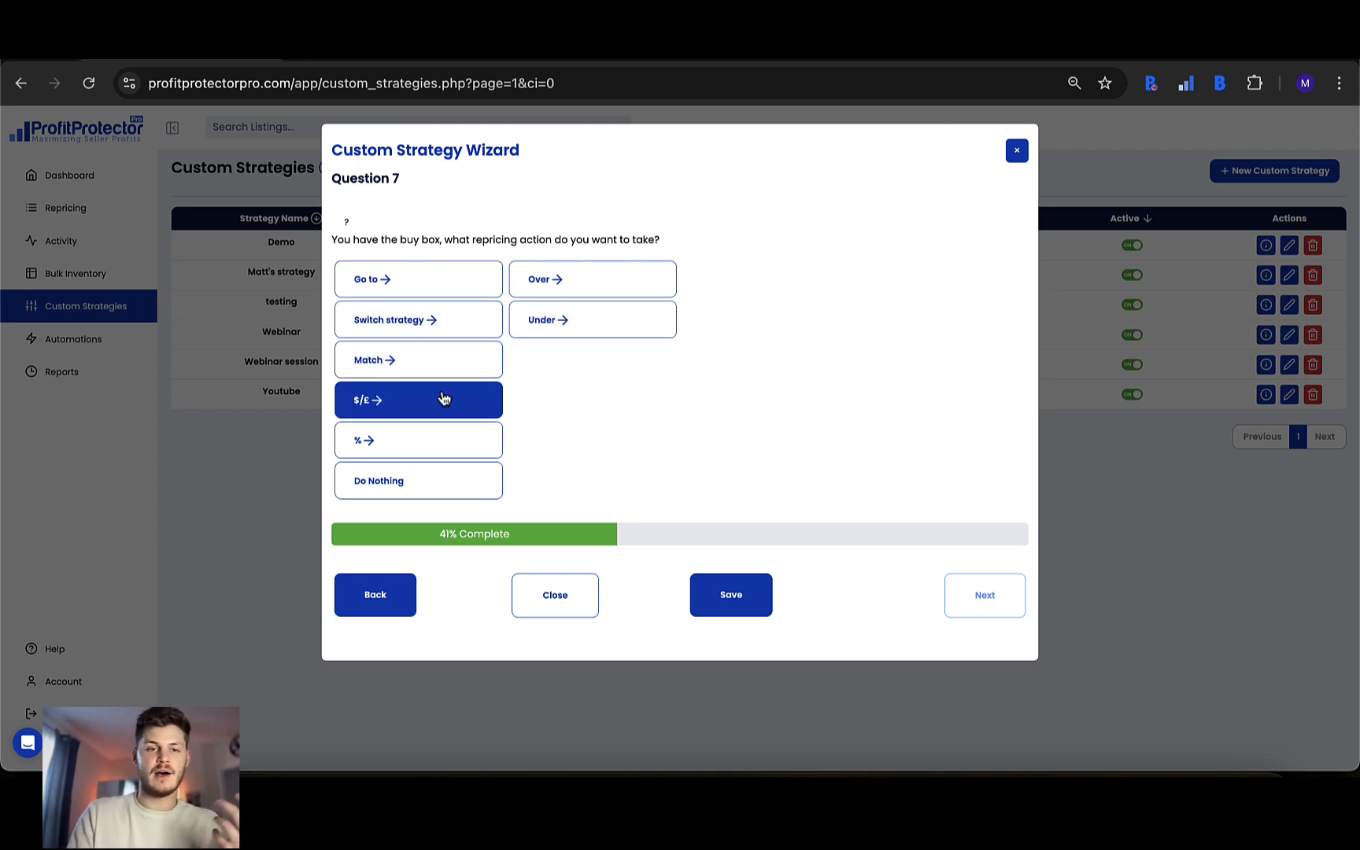
left_click(425, 324)
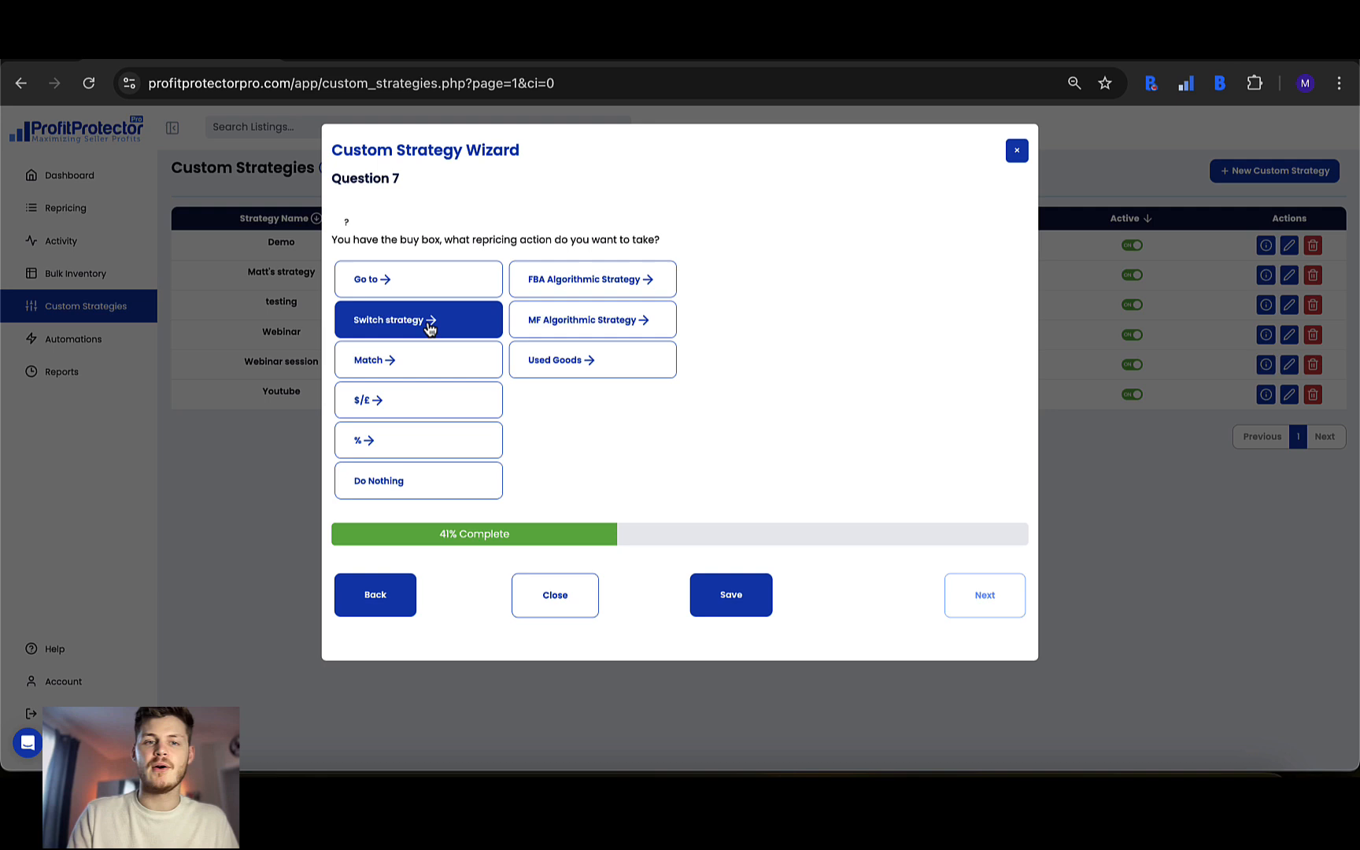
left_click(604, 292)
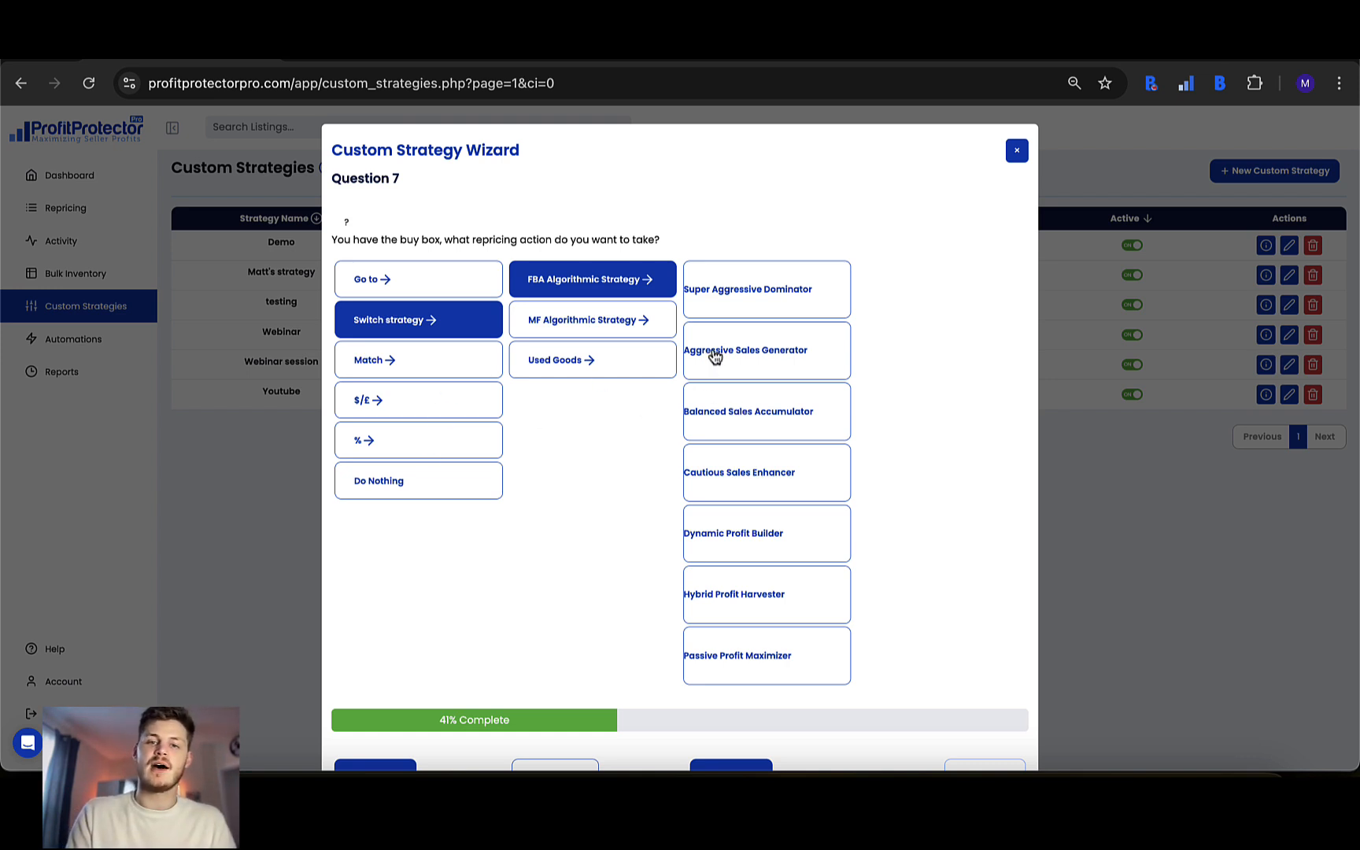
left_click(736, 411)
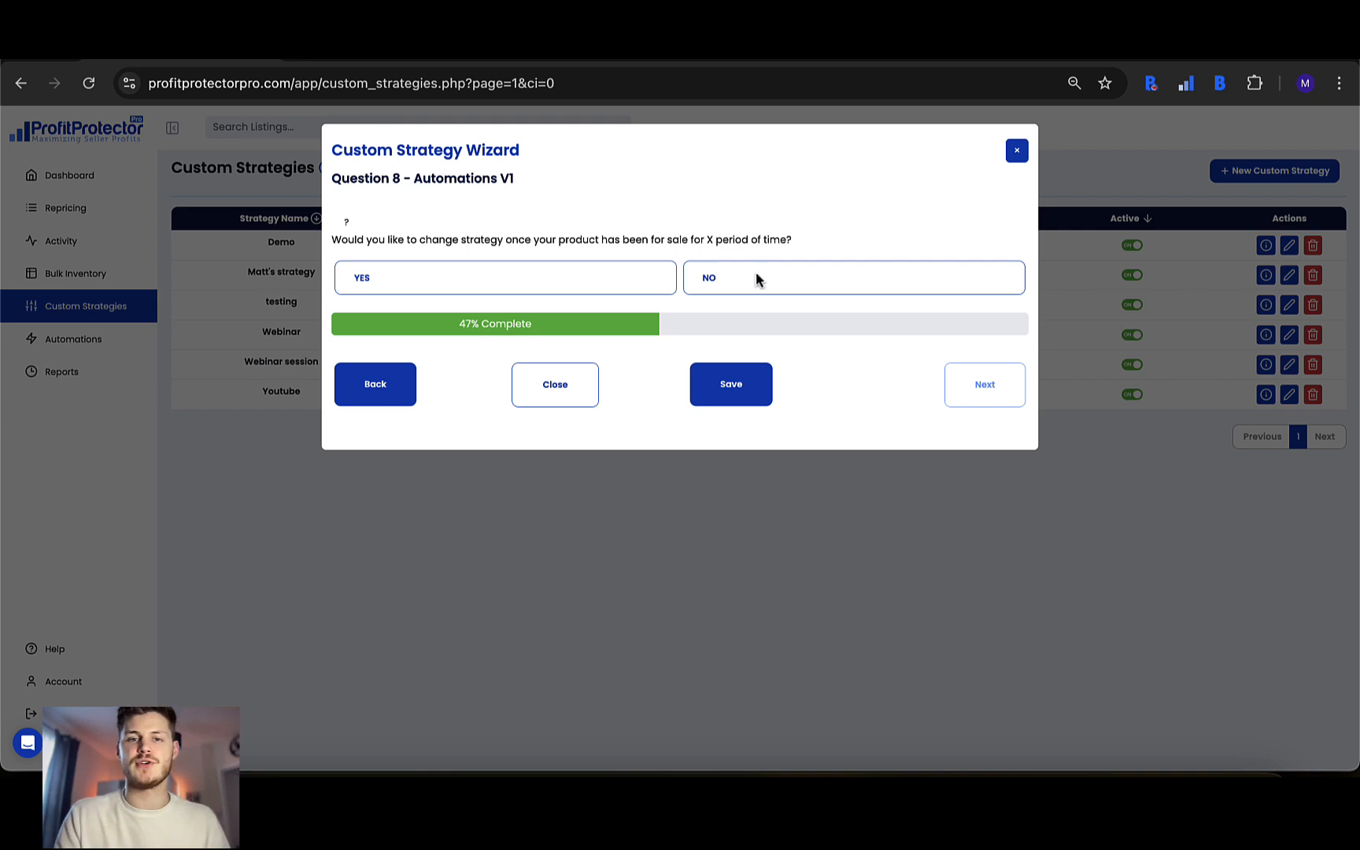
Finish the wizard without setting automations, name the strategy "Demonstration webinar", and save it without a description
left_click(716, 388)
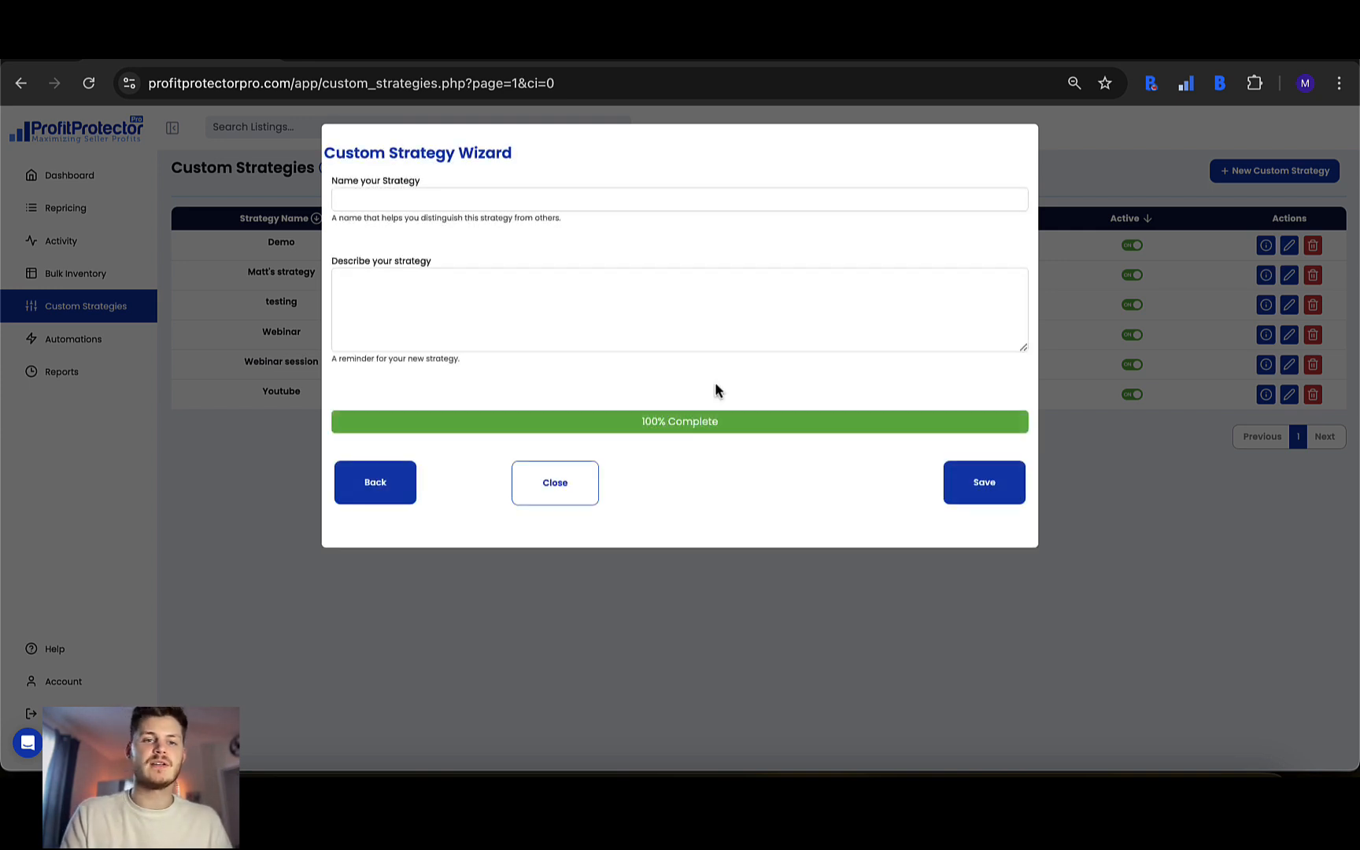
left_click(407, 201)
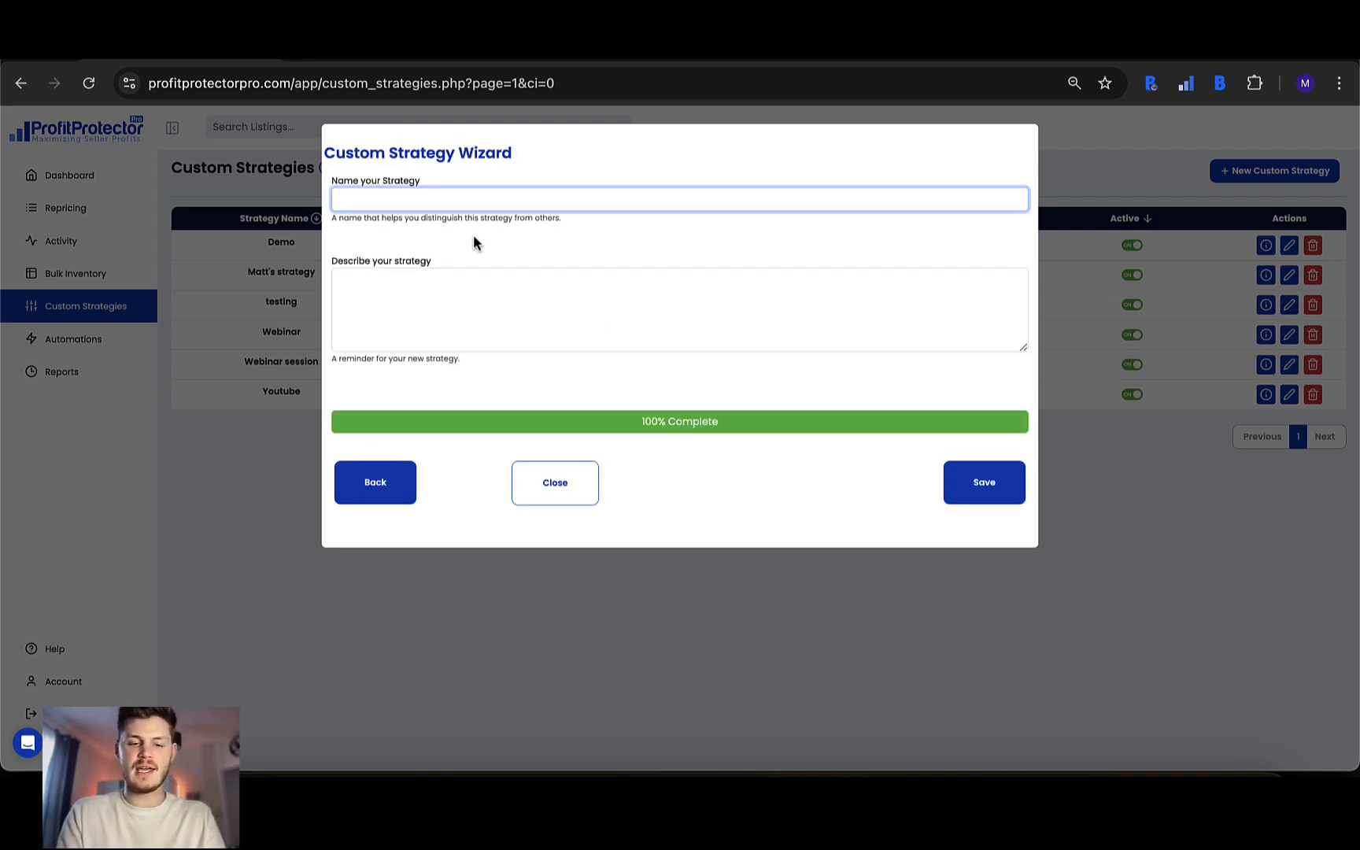
key("Caps_Lock")
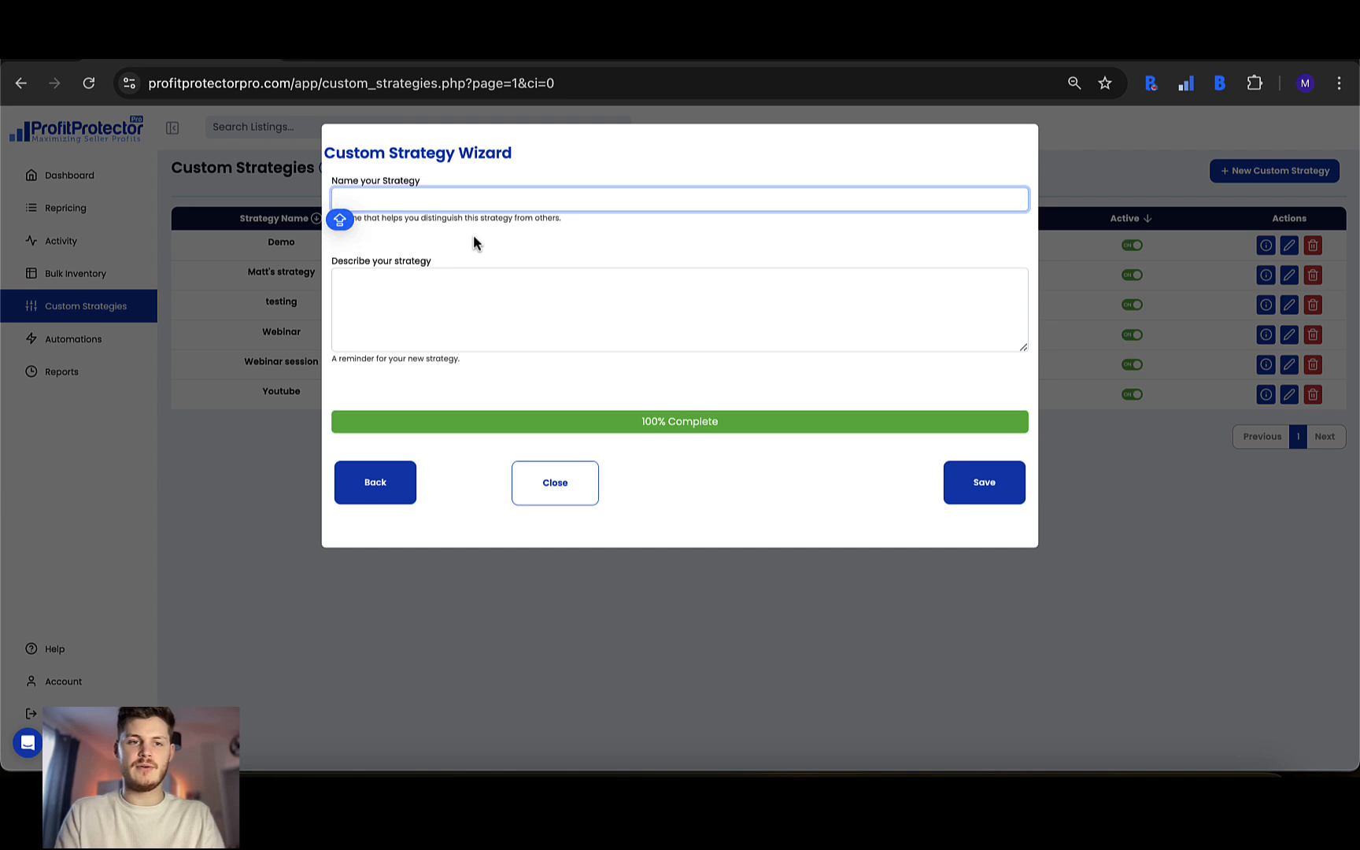
type("Demon")
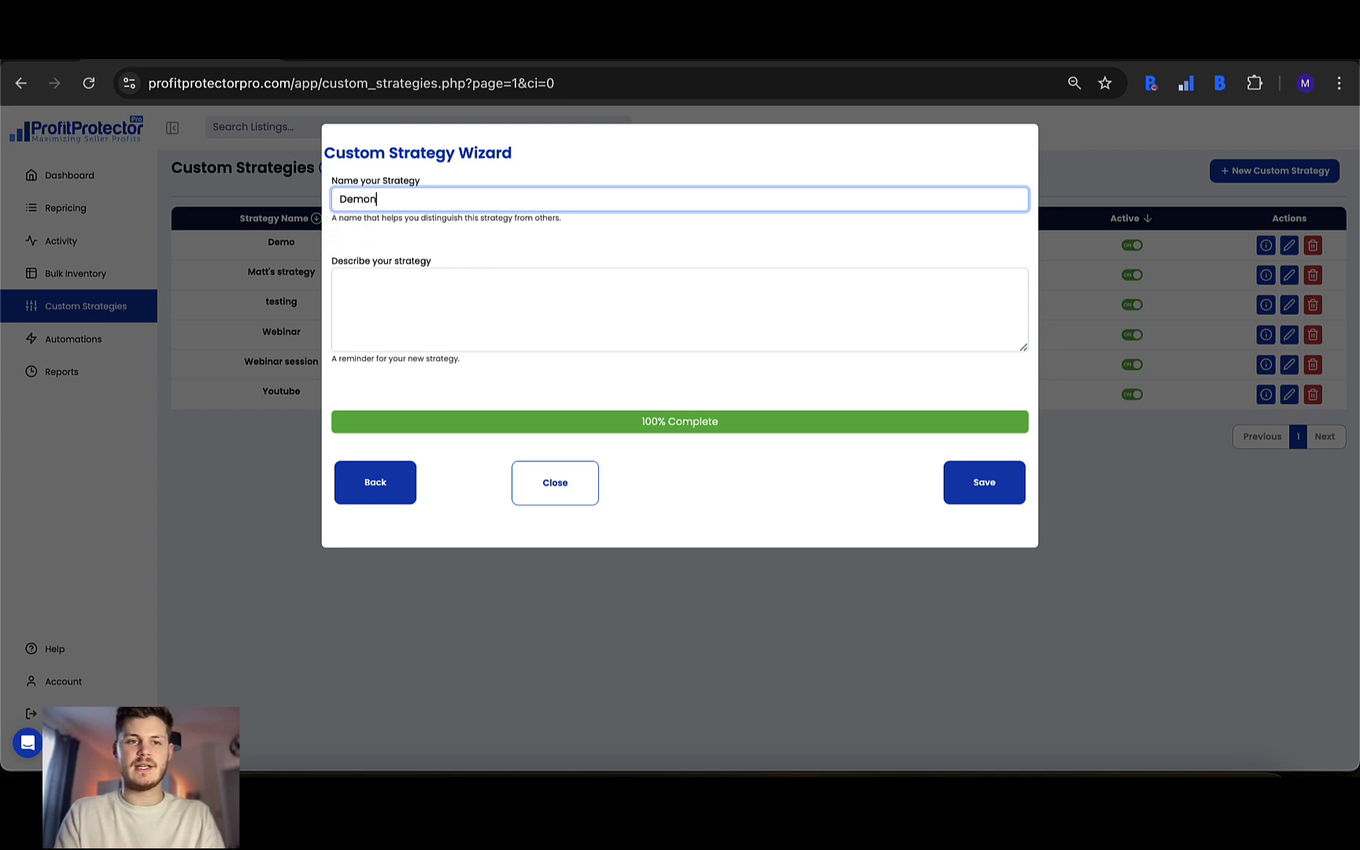
type("stration webinar")
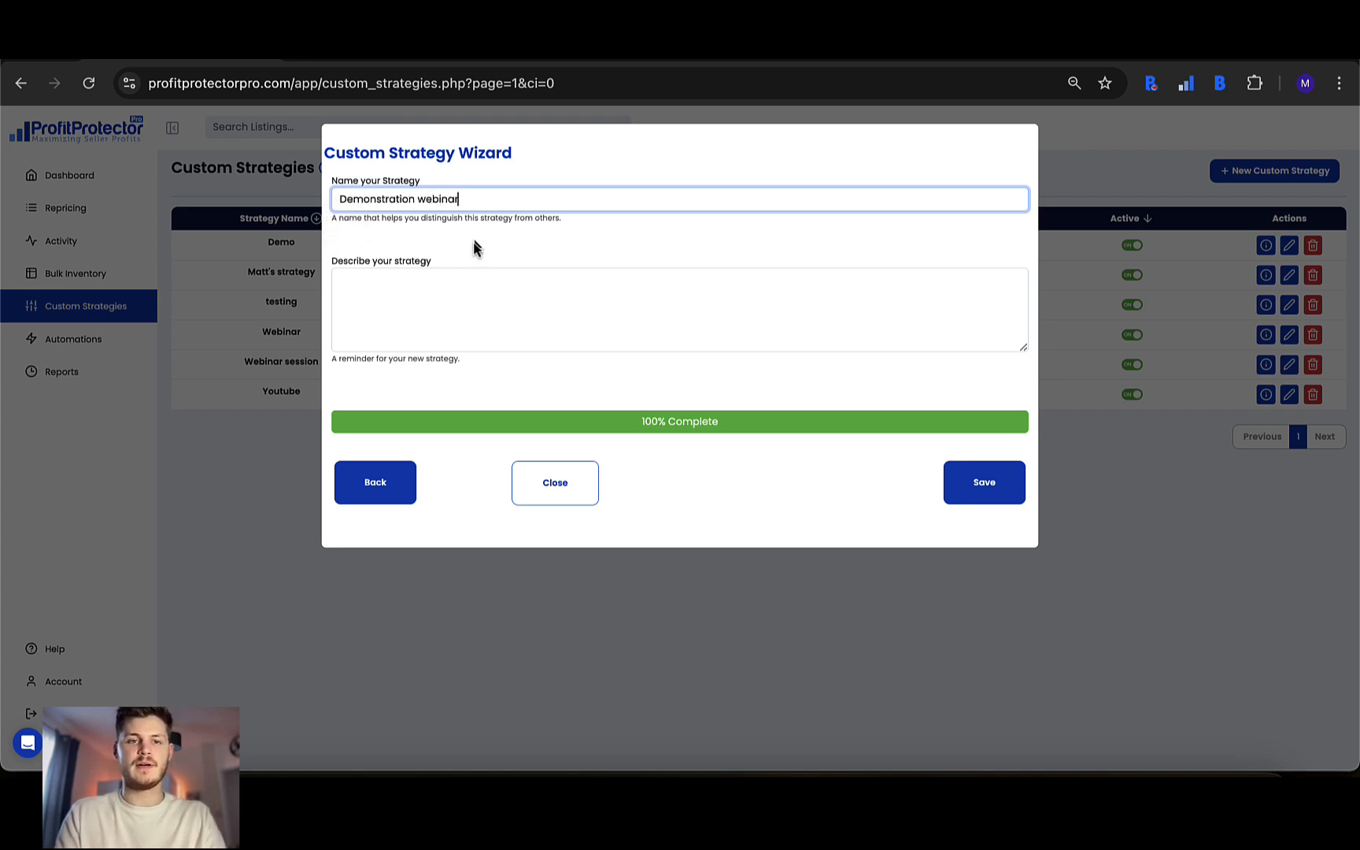
left_click(495, 247)
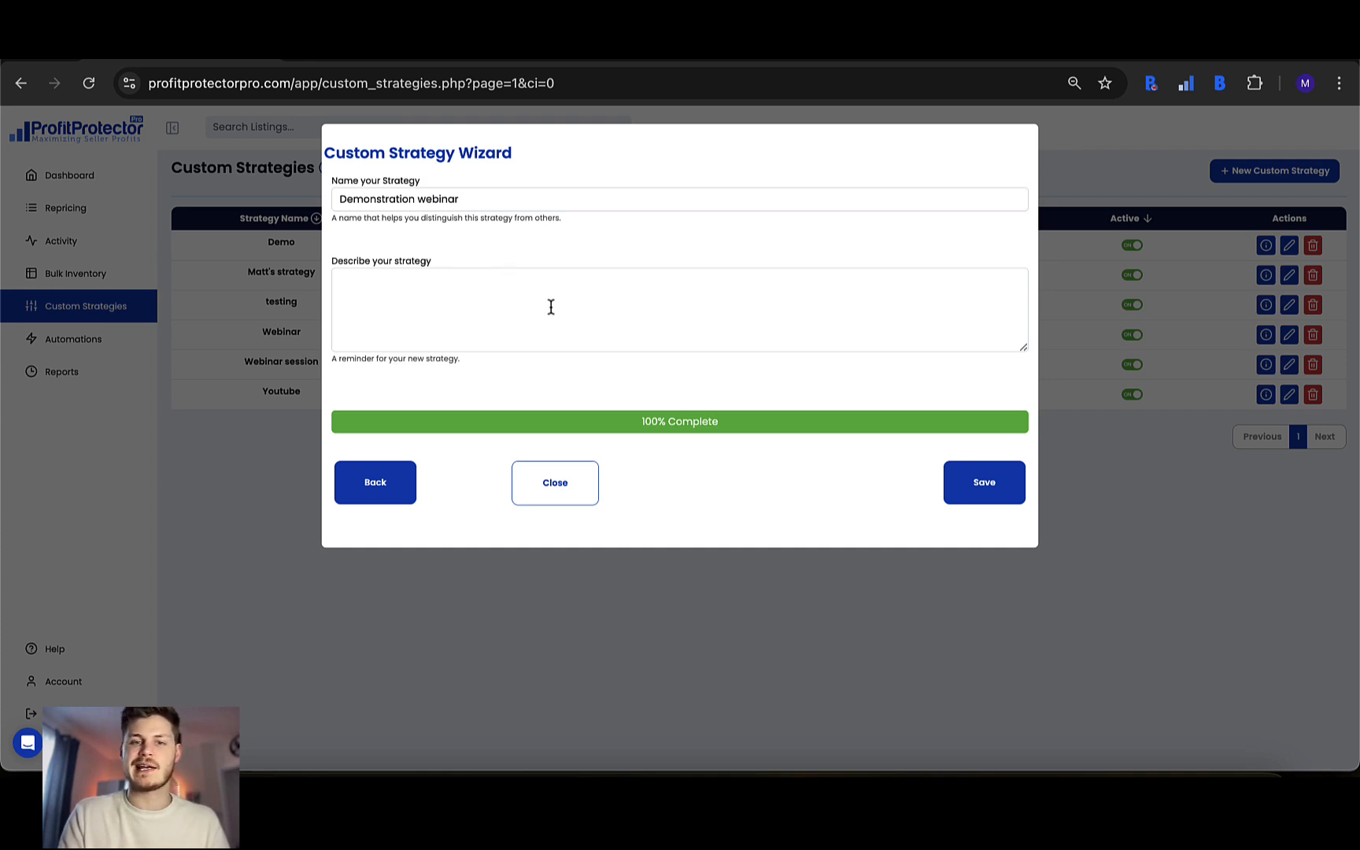
scroll(856, 315, "down", 2)
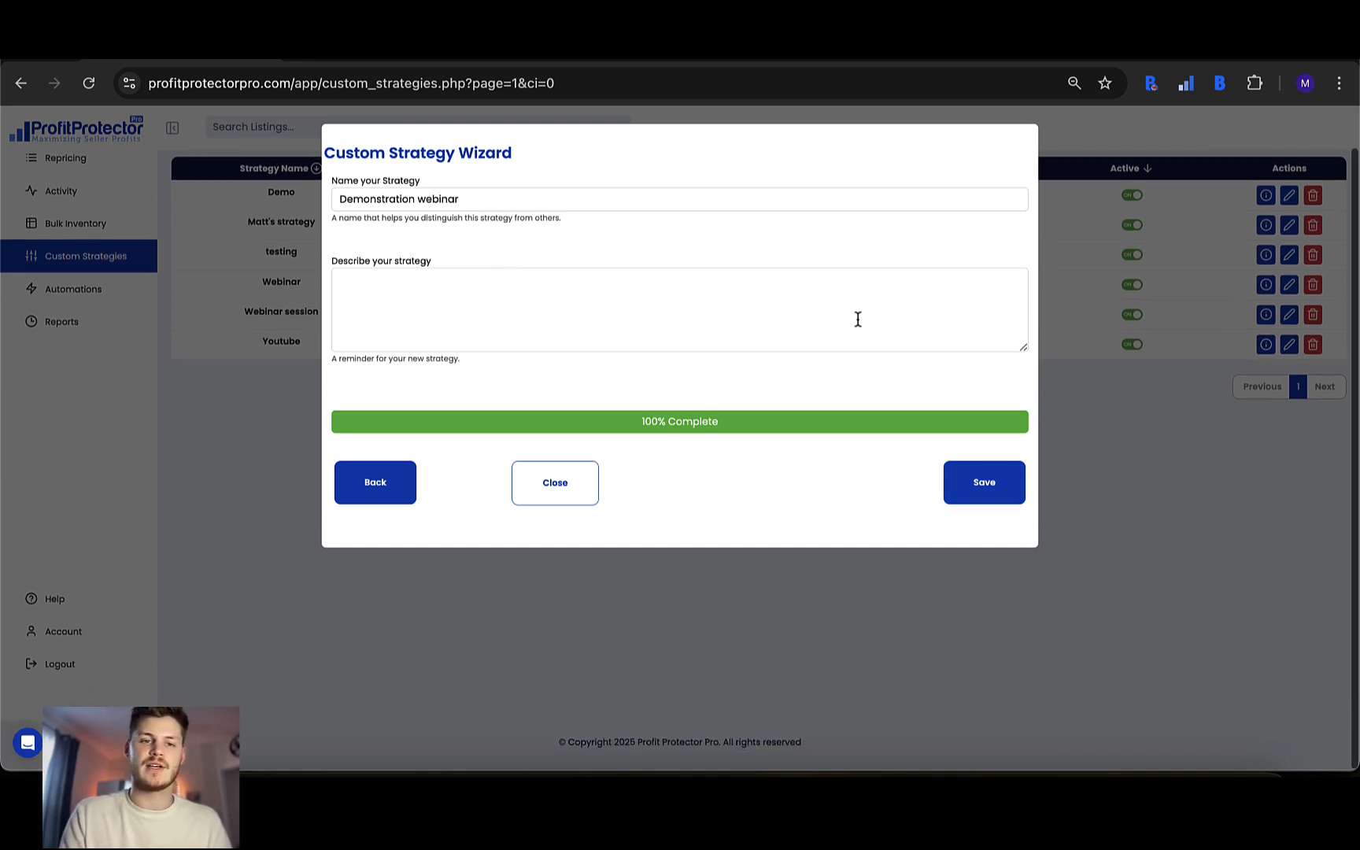
left_click(984, 478)
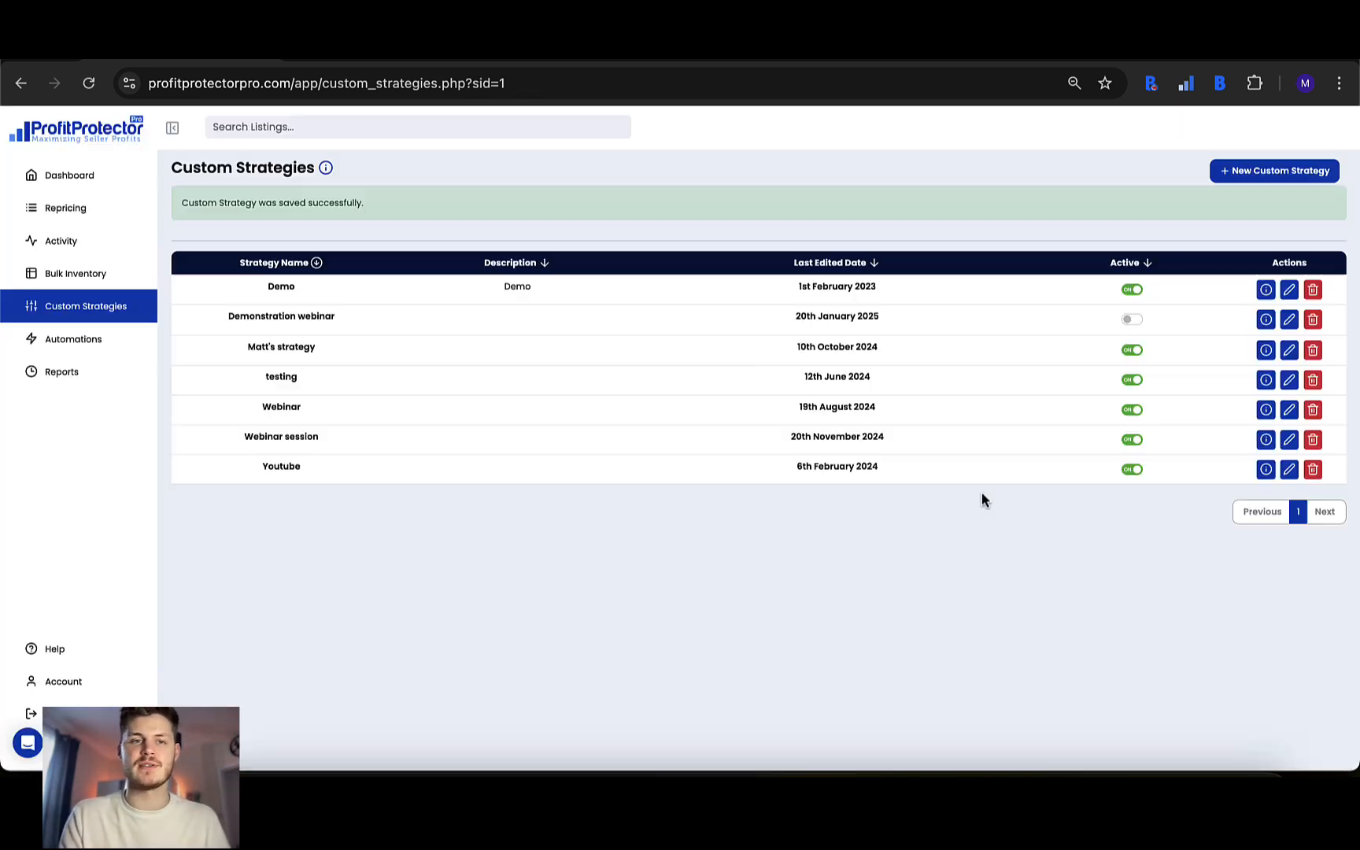
Activate the Demonstration webinar strategy, and open it for editing in the wizard and close it without saving
left_click(1131, 320)
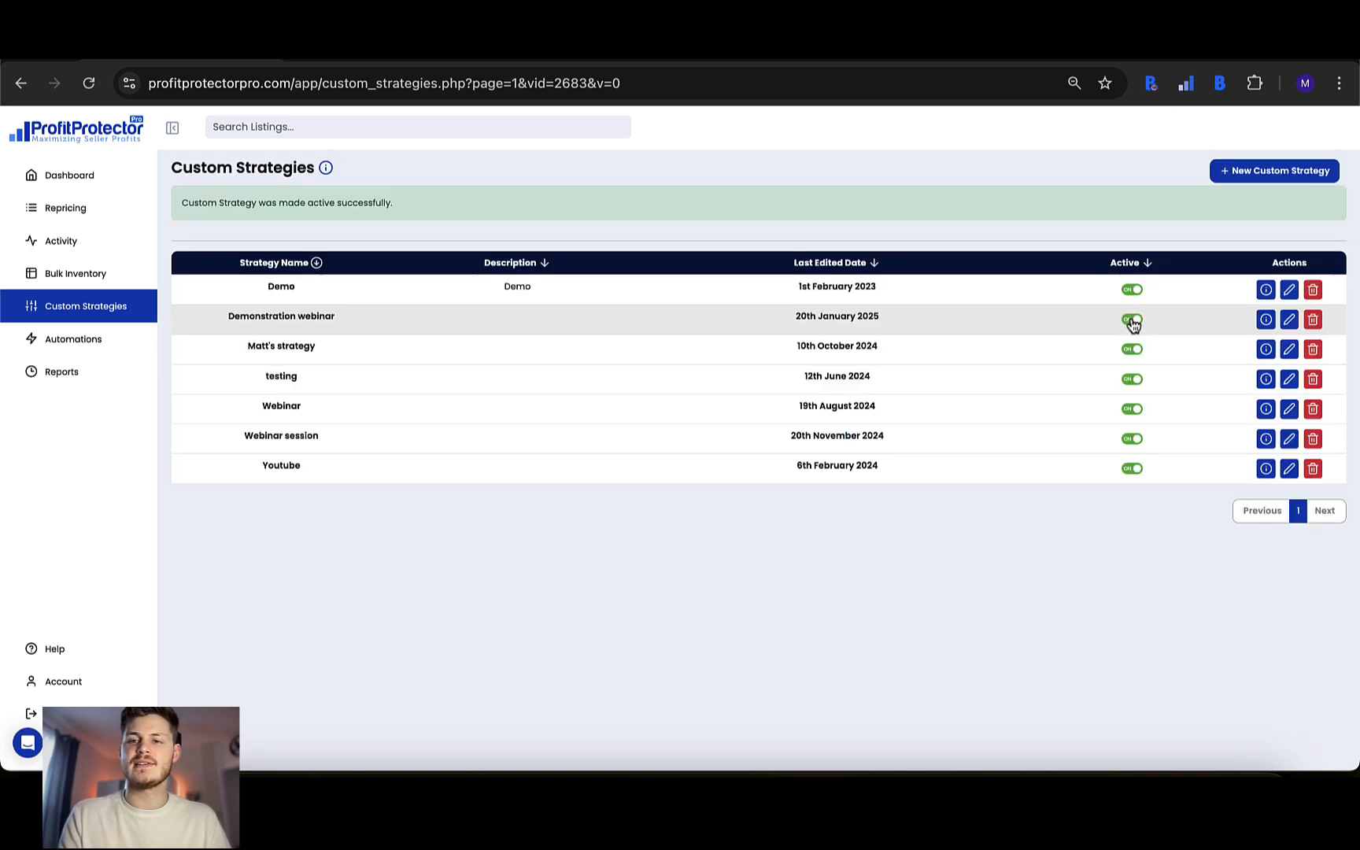
left_click(1289, 321)
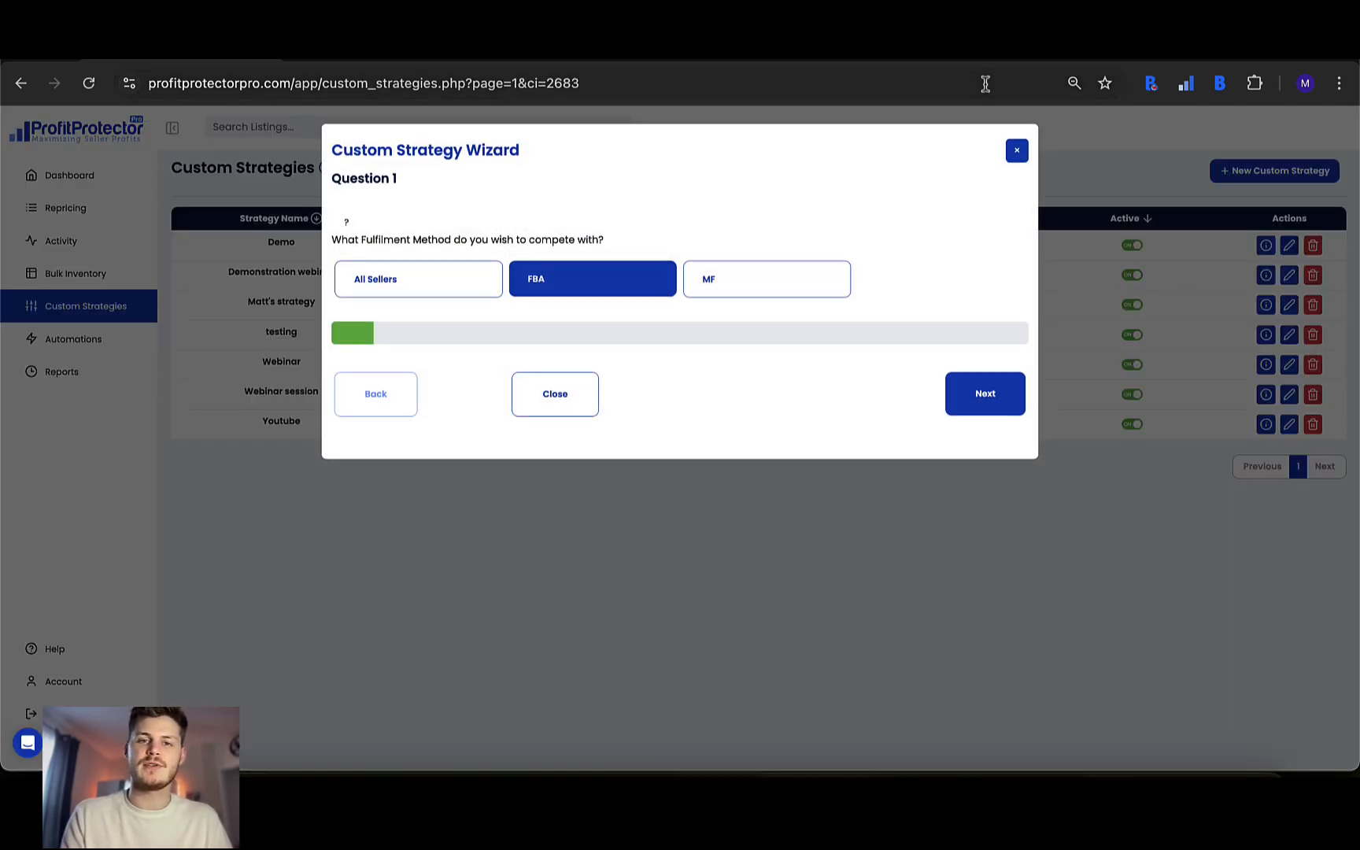
left_click(1016, 150)
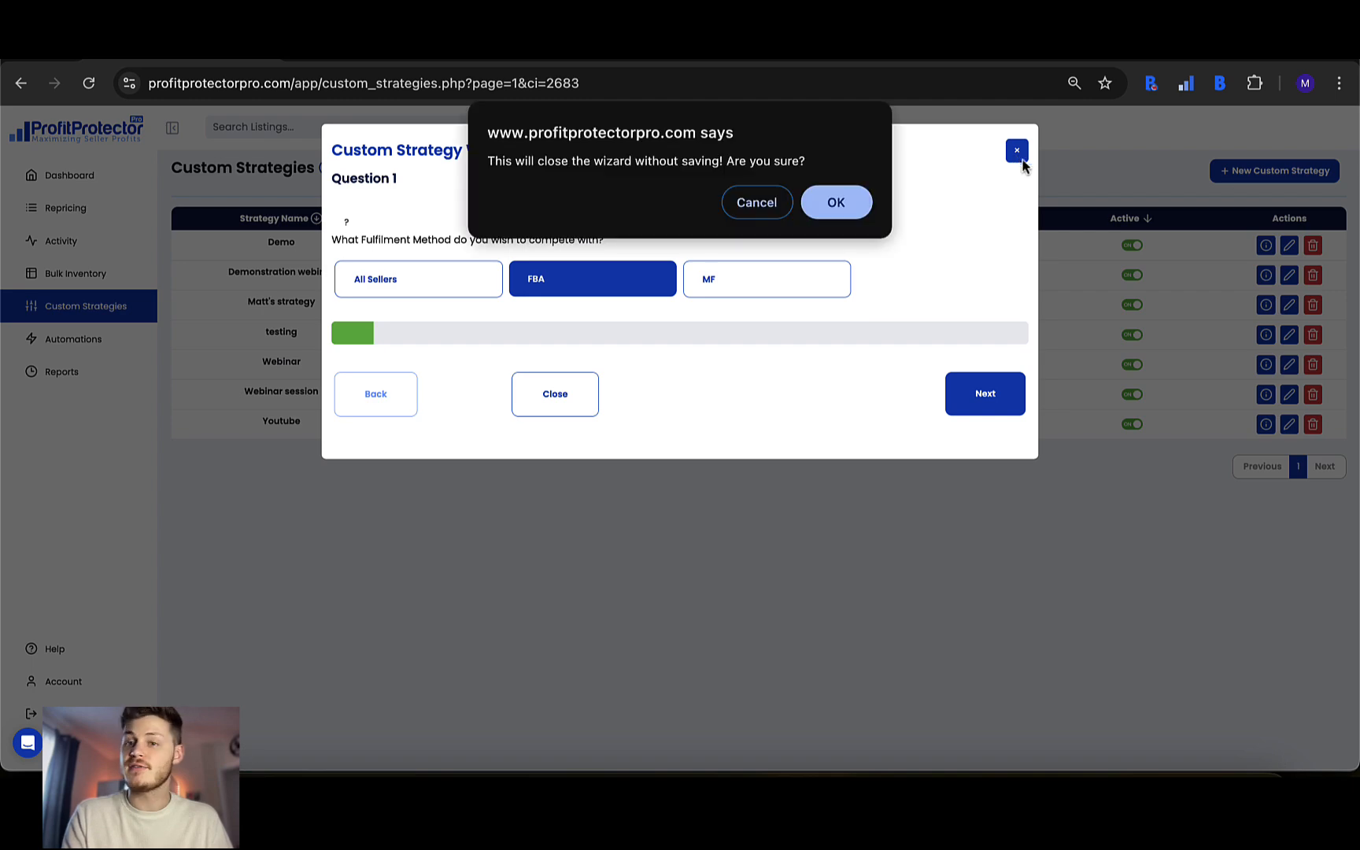
left_click(834, 202)
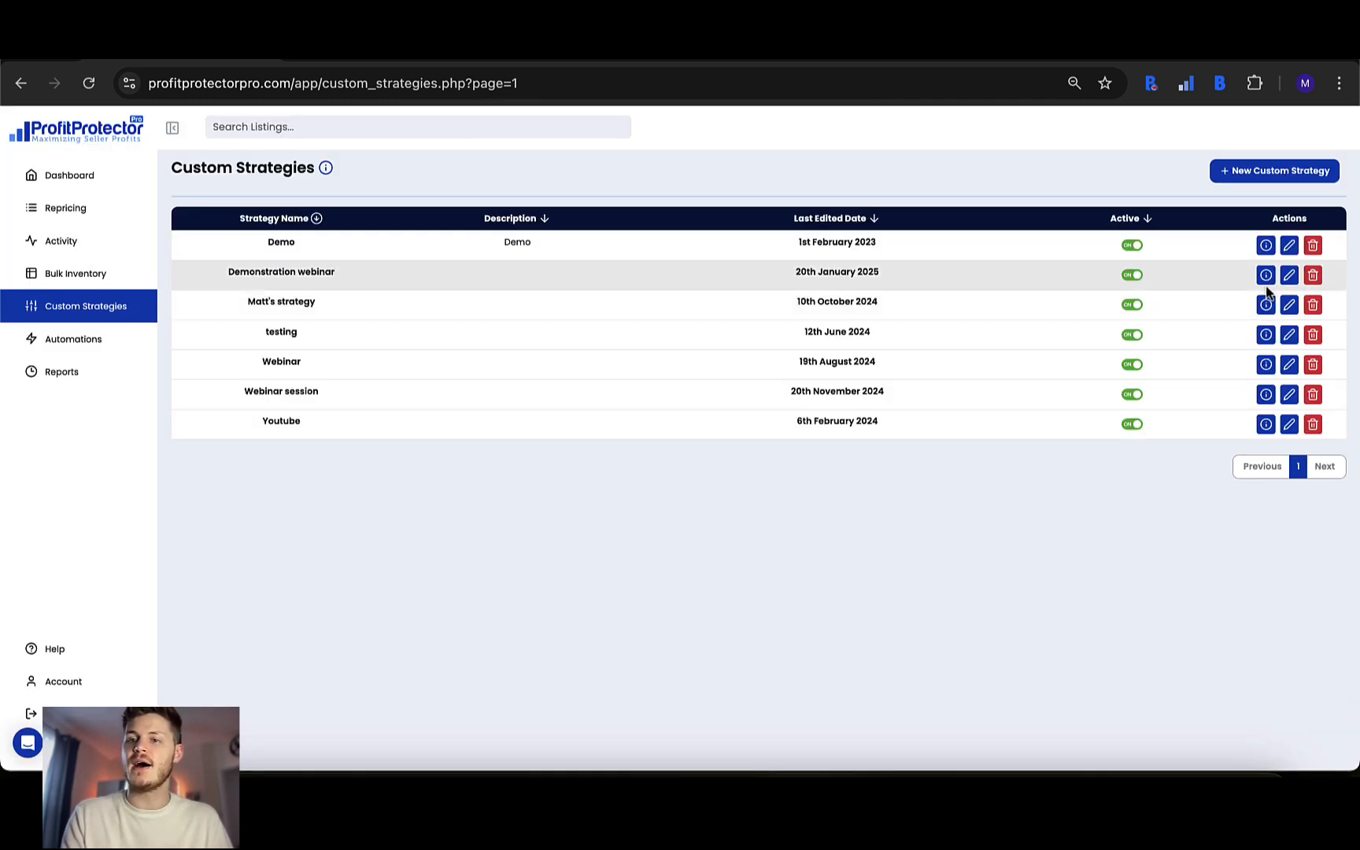
Review the Demonstration webinar strategy's recap of fulfilment, condition and scenario answers, and close it
left_click(1266, 280)
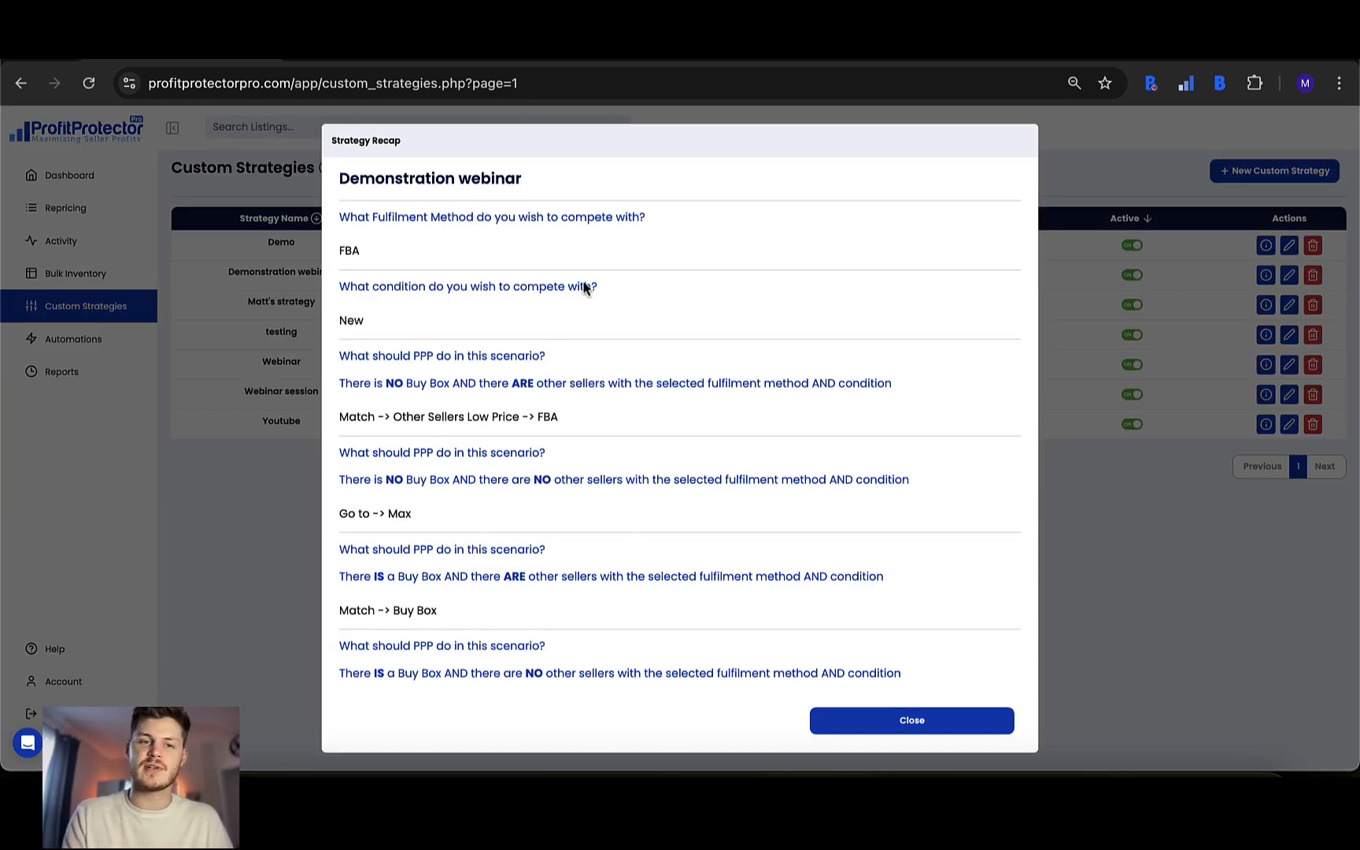
scroll(639, 316, "down", 5)
left_click(1257, 555)
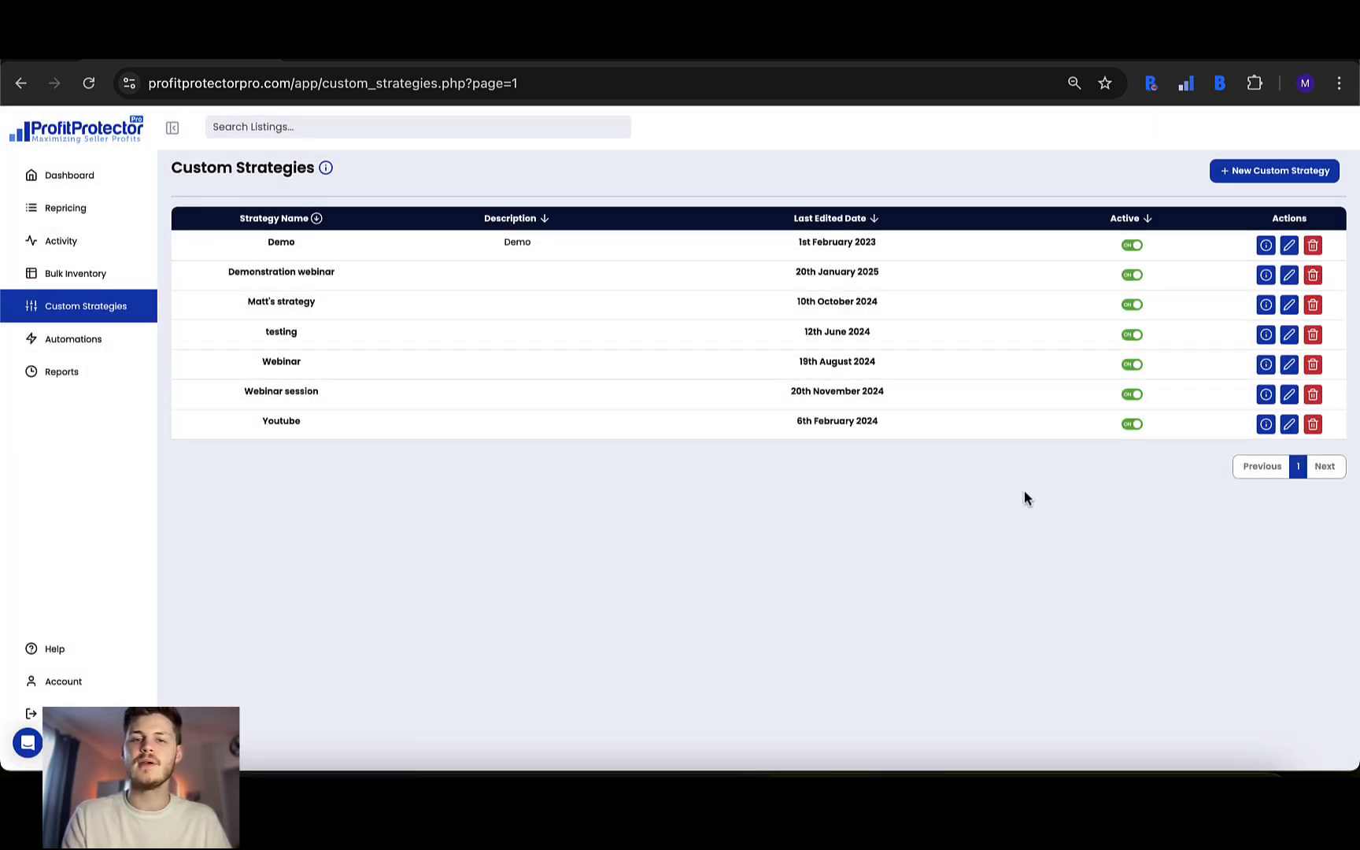
Look for the custom strategies among the strategy choices of the Barbie Extra Doll listing in Repricing, leaving its selection as is
left_click(87, 221)
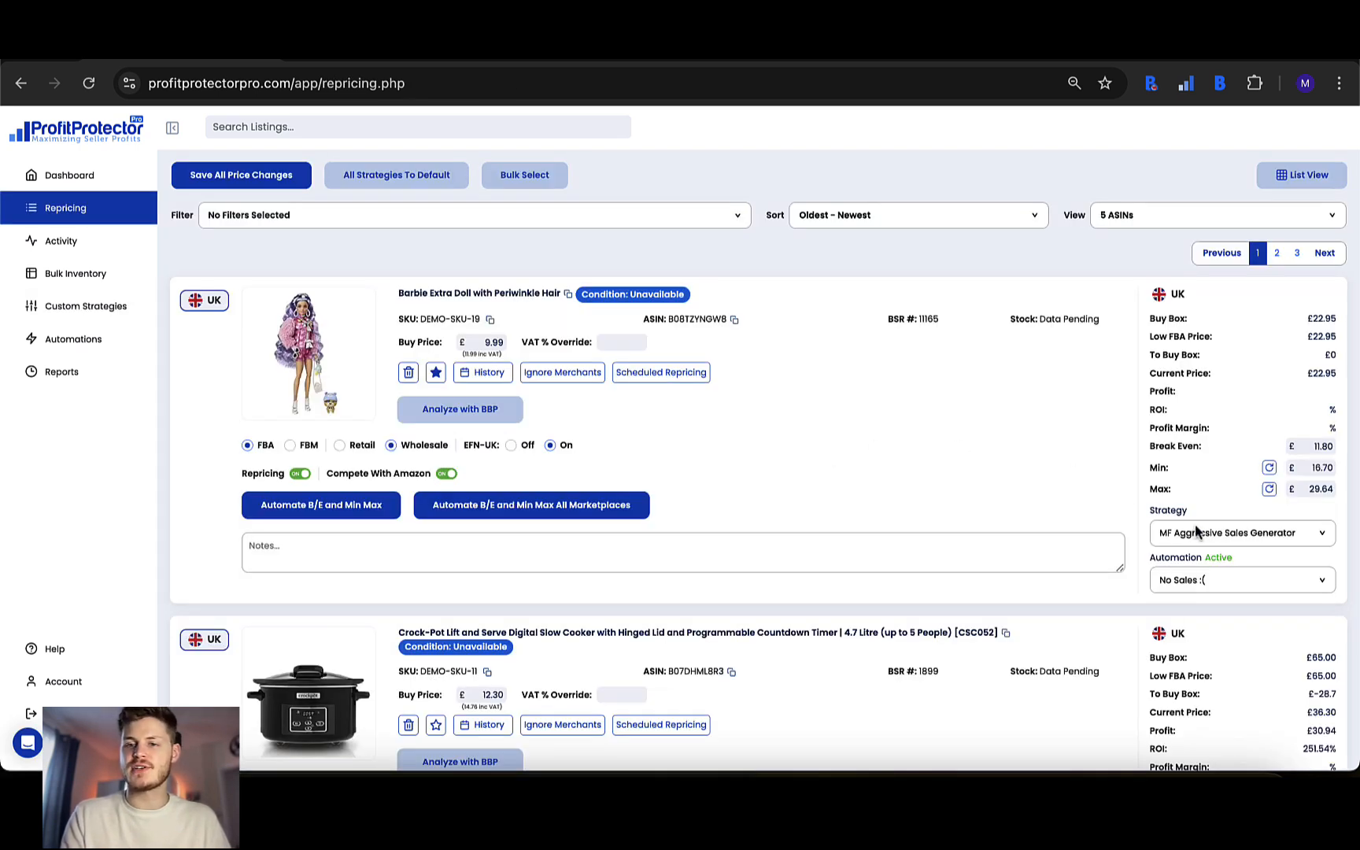
left_click(1195, 532)
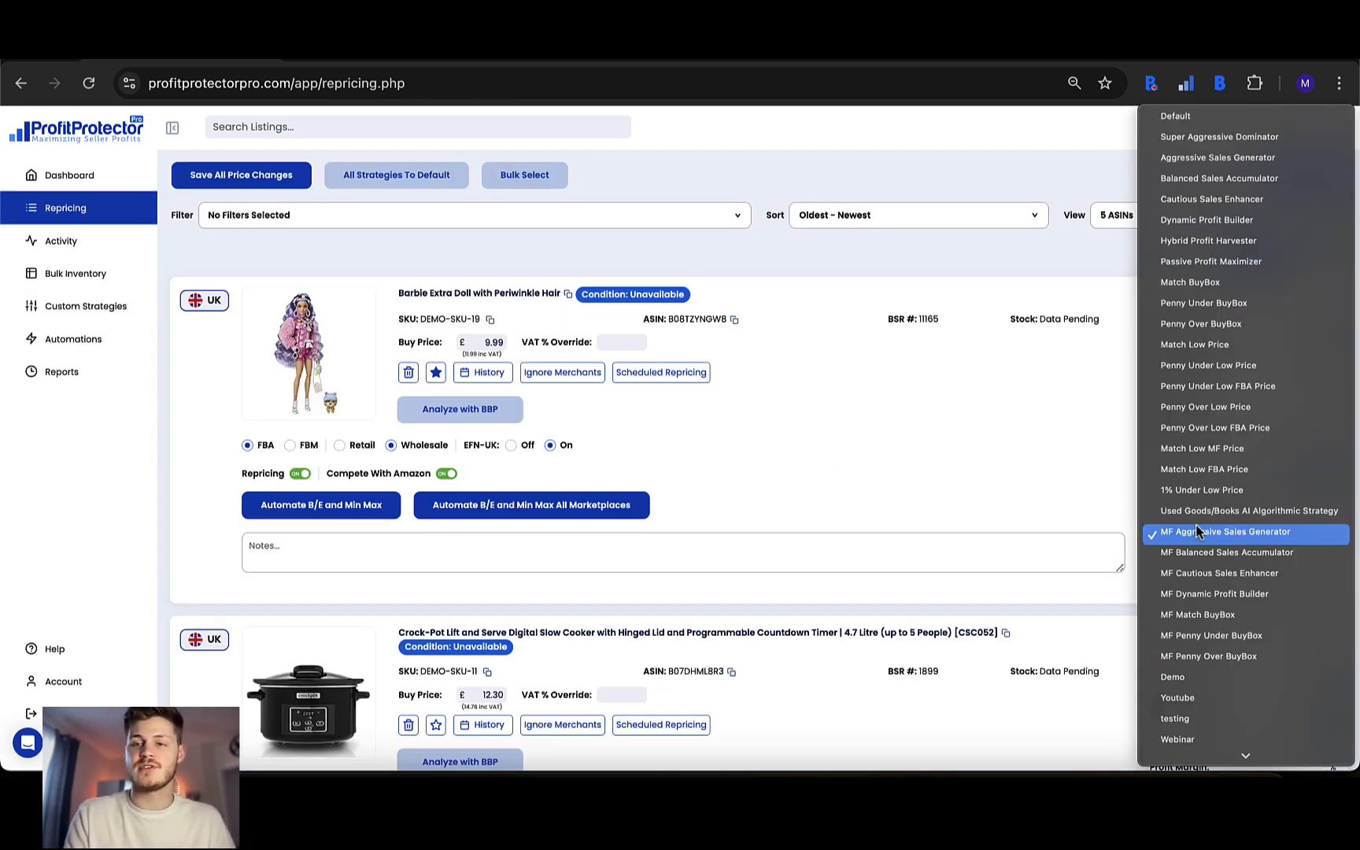
scroll(1197, 532, "down", 2)
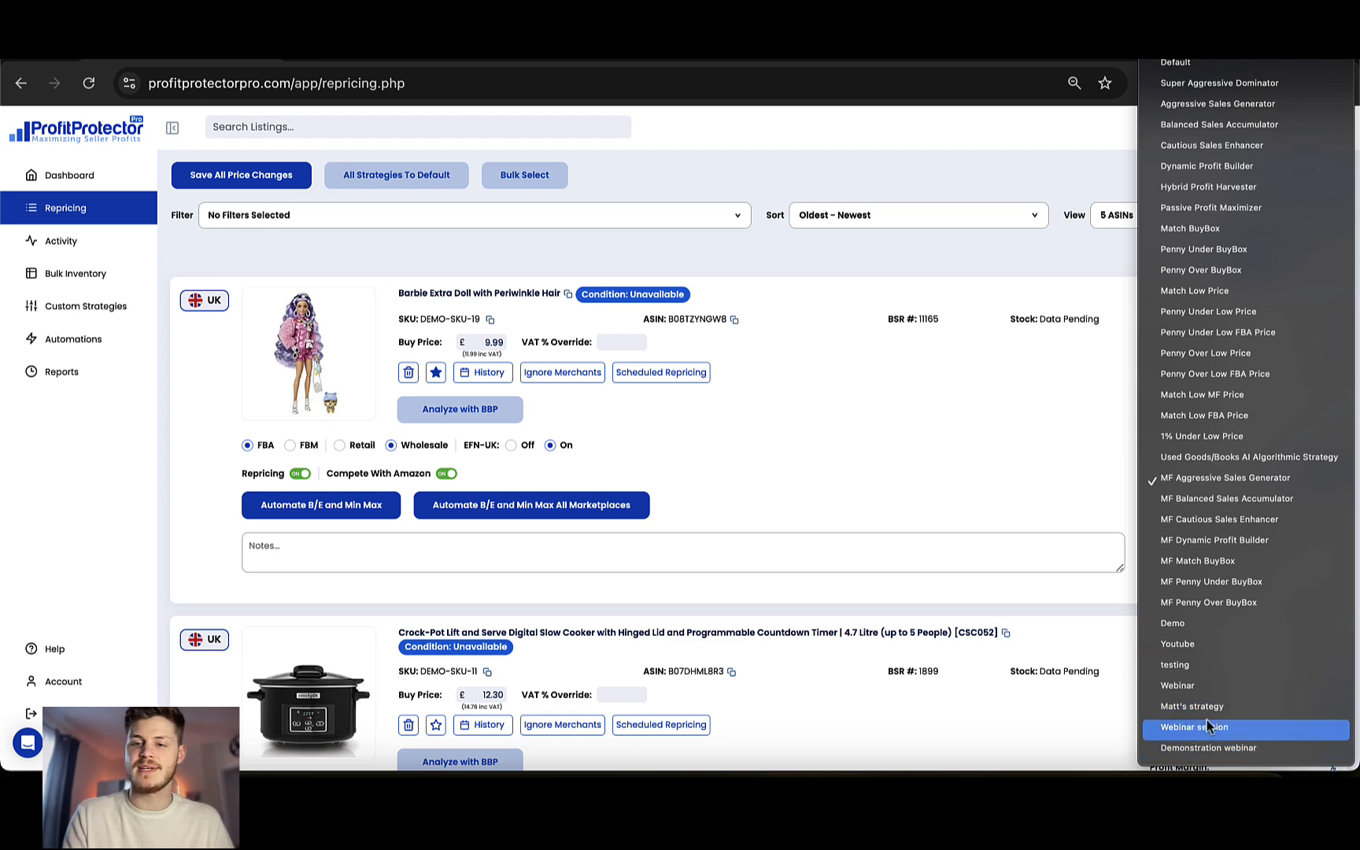
left_click(917, 518)
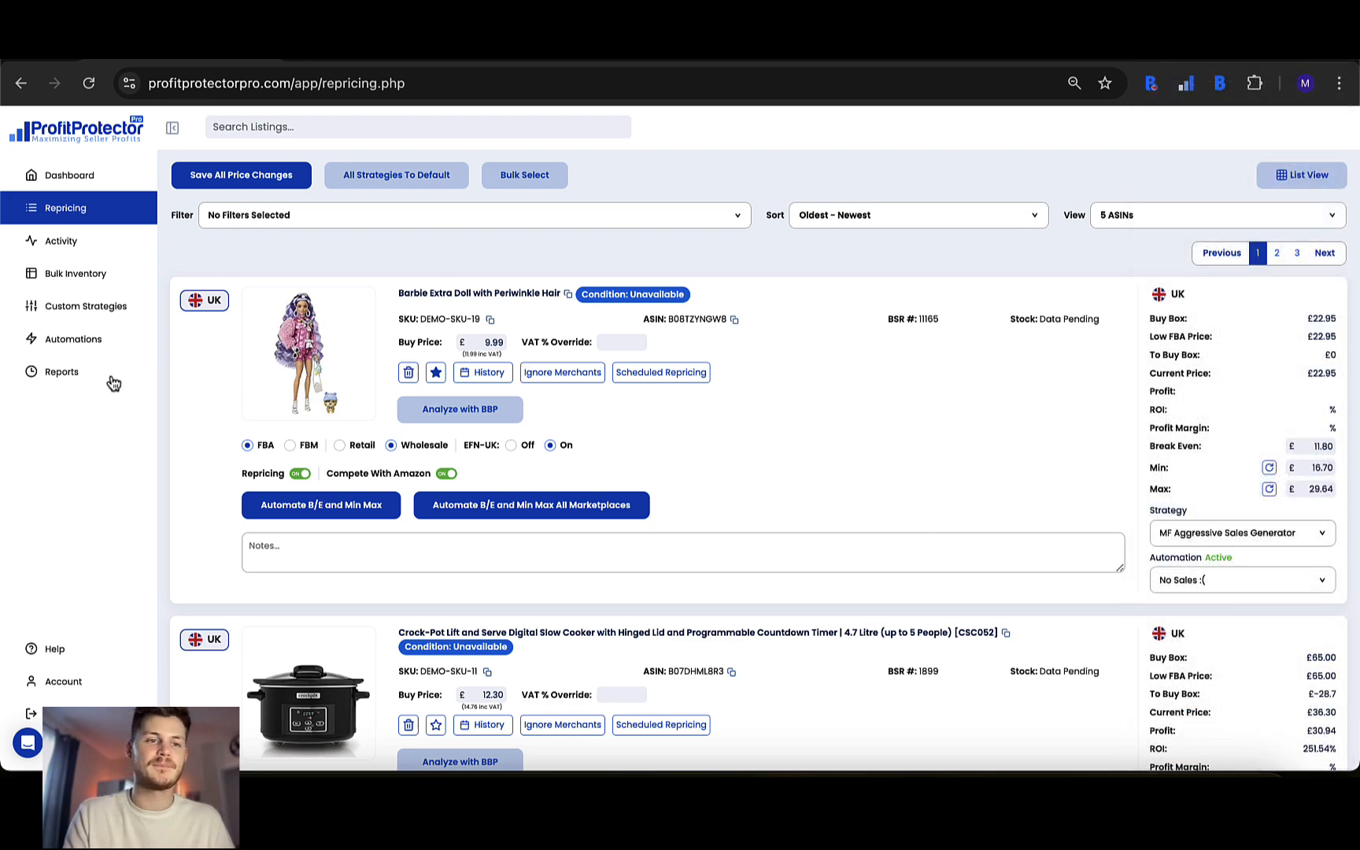
Start a new automation with the Flow setup method and name it "Demonstration Webinar"
left_click(76, 347)
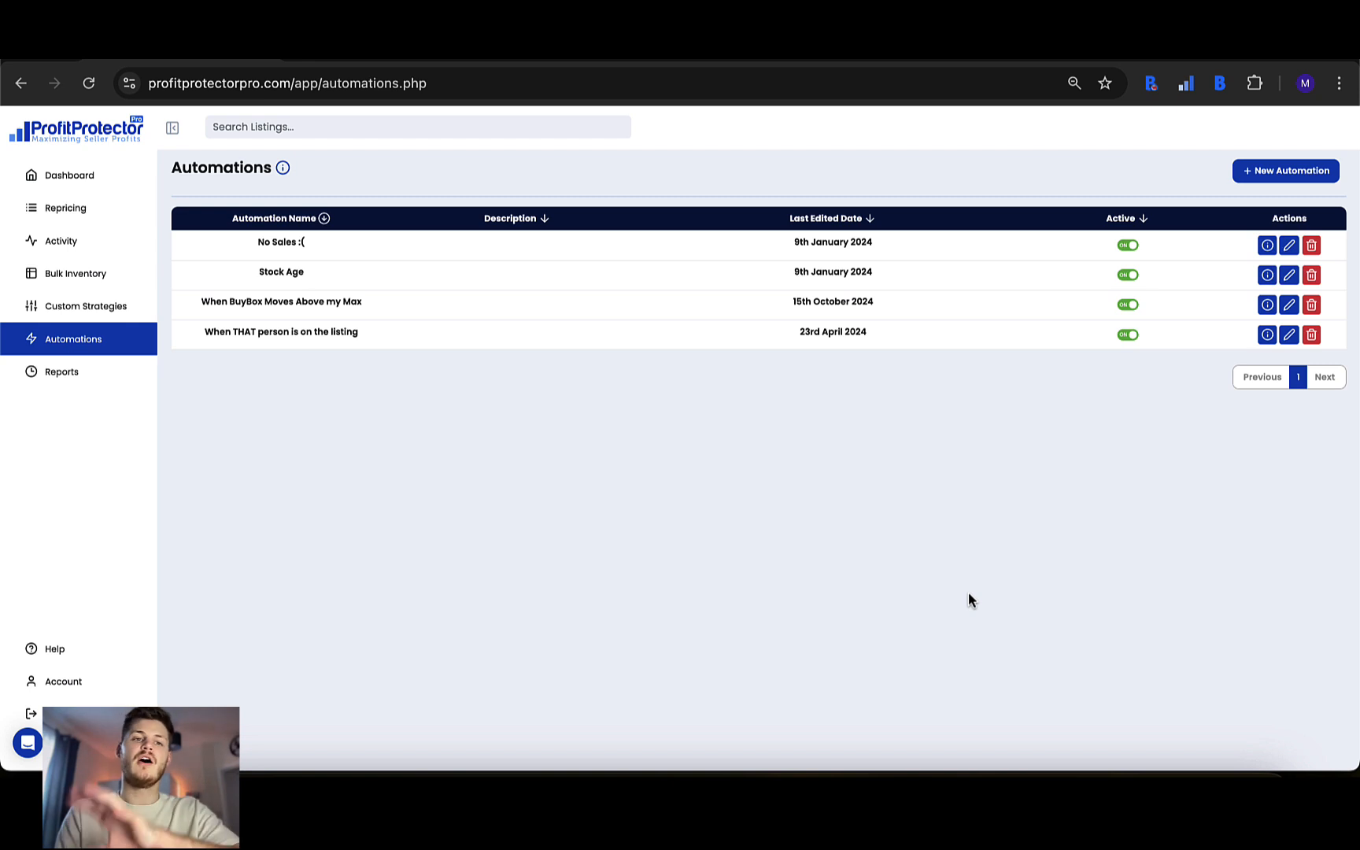
left_click(1255, 181)
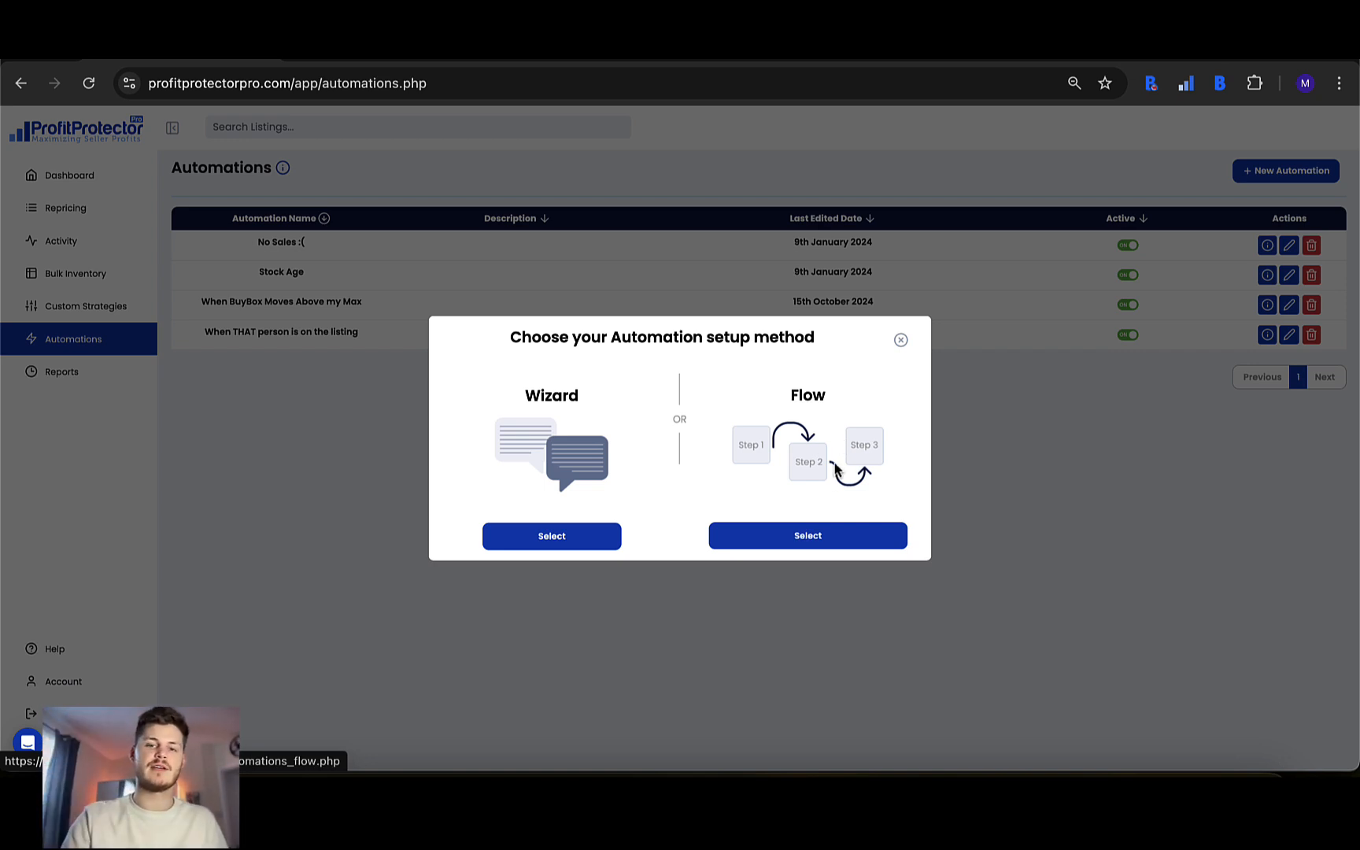
left_click(811, 537)
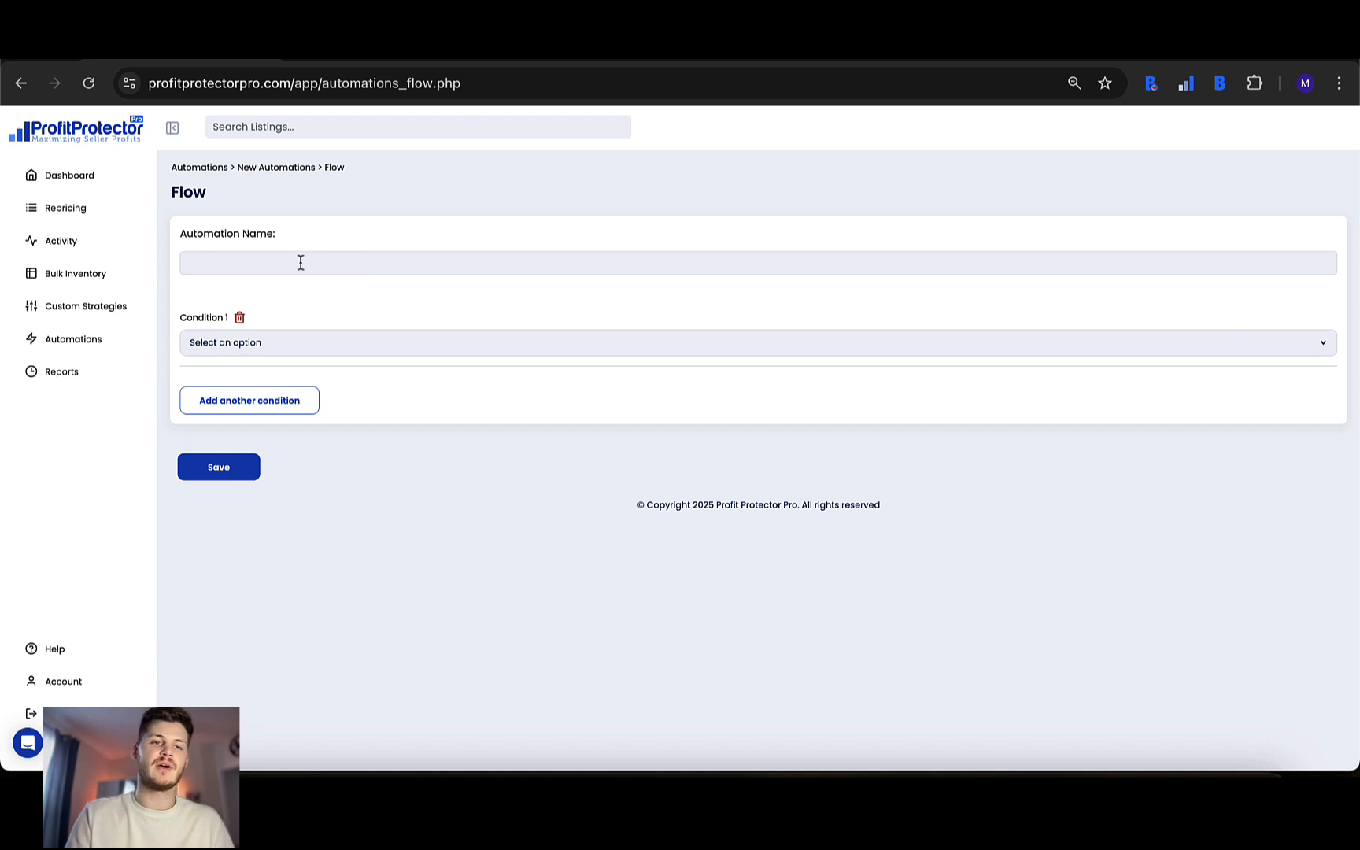
left_click(248, 265)
type("Demon")
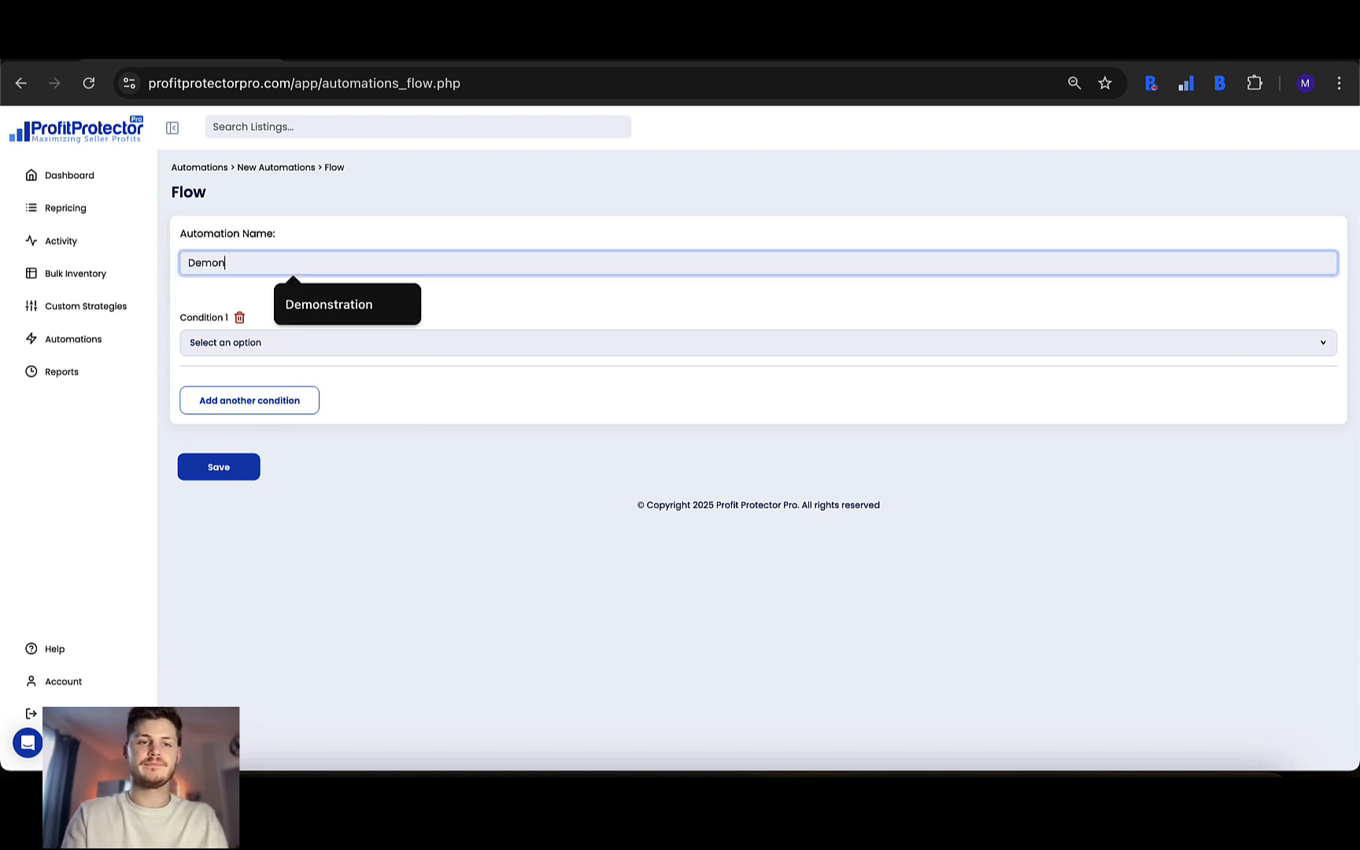
type("stration Webinar")
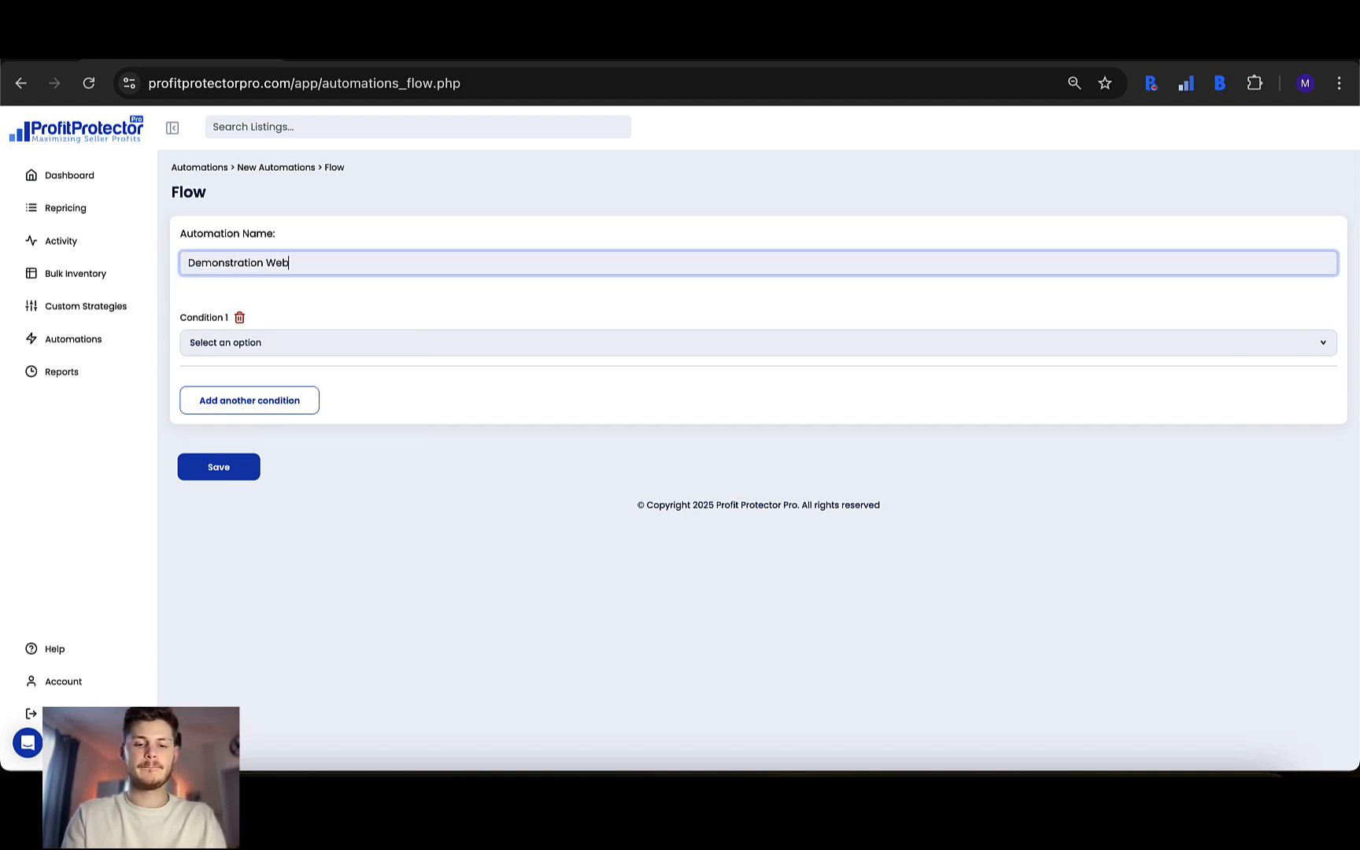
Set condition 1 of the automation to When no sales have occurred for 3 Days
left_click(302, 343)
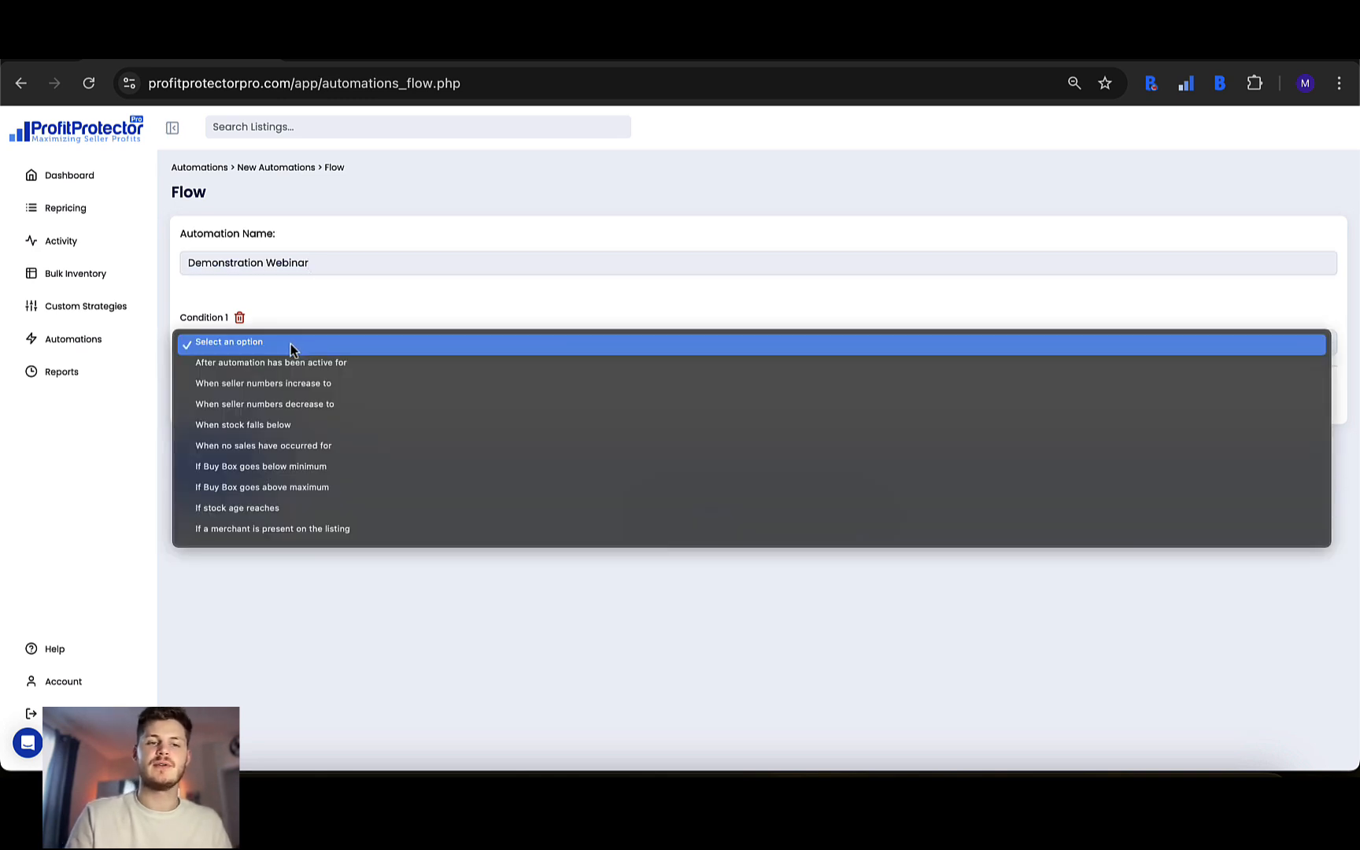
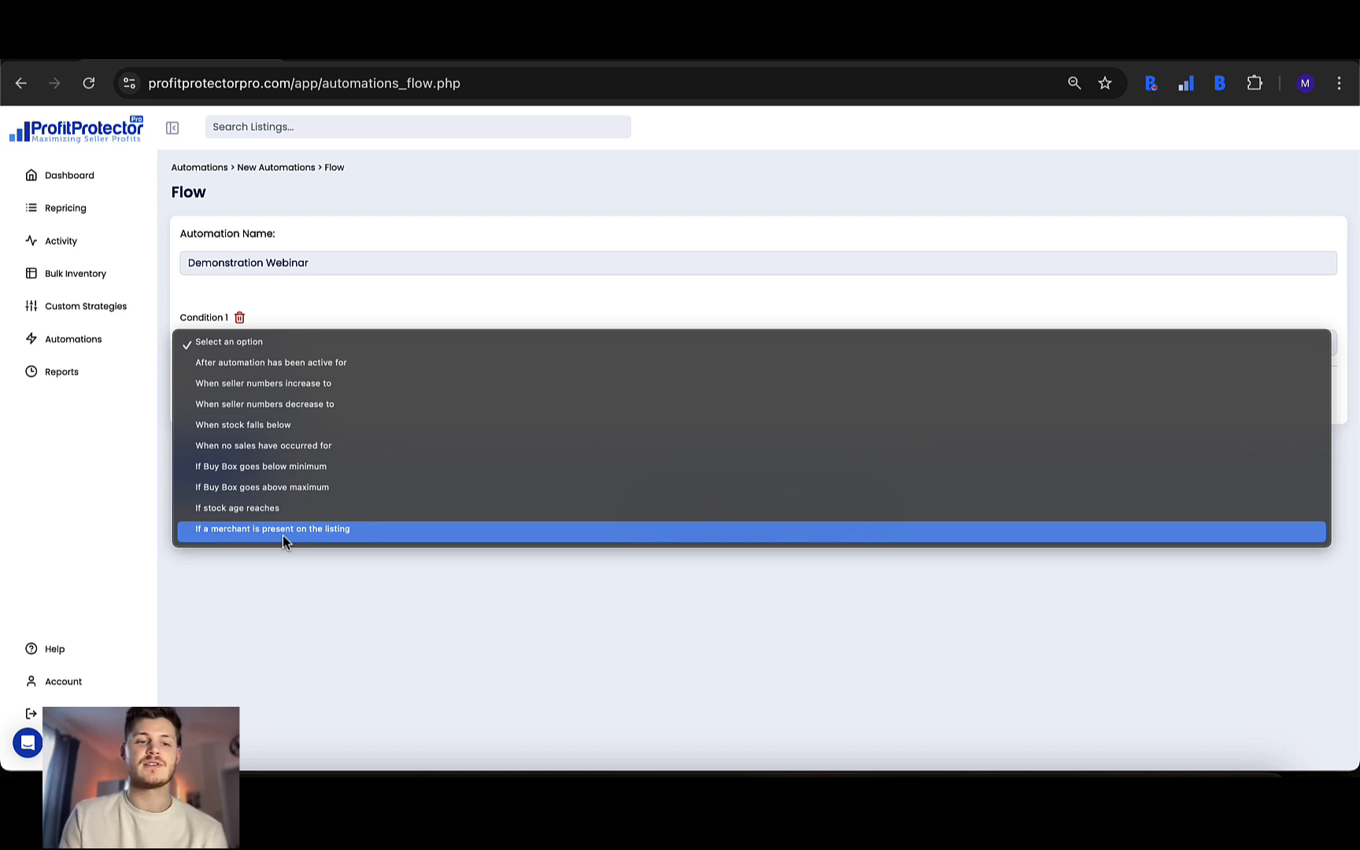
left_click(255, 445)
left_click(274, 381)
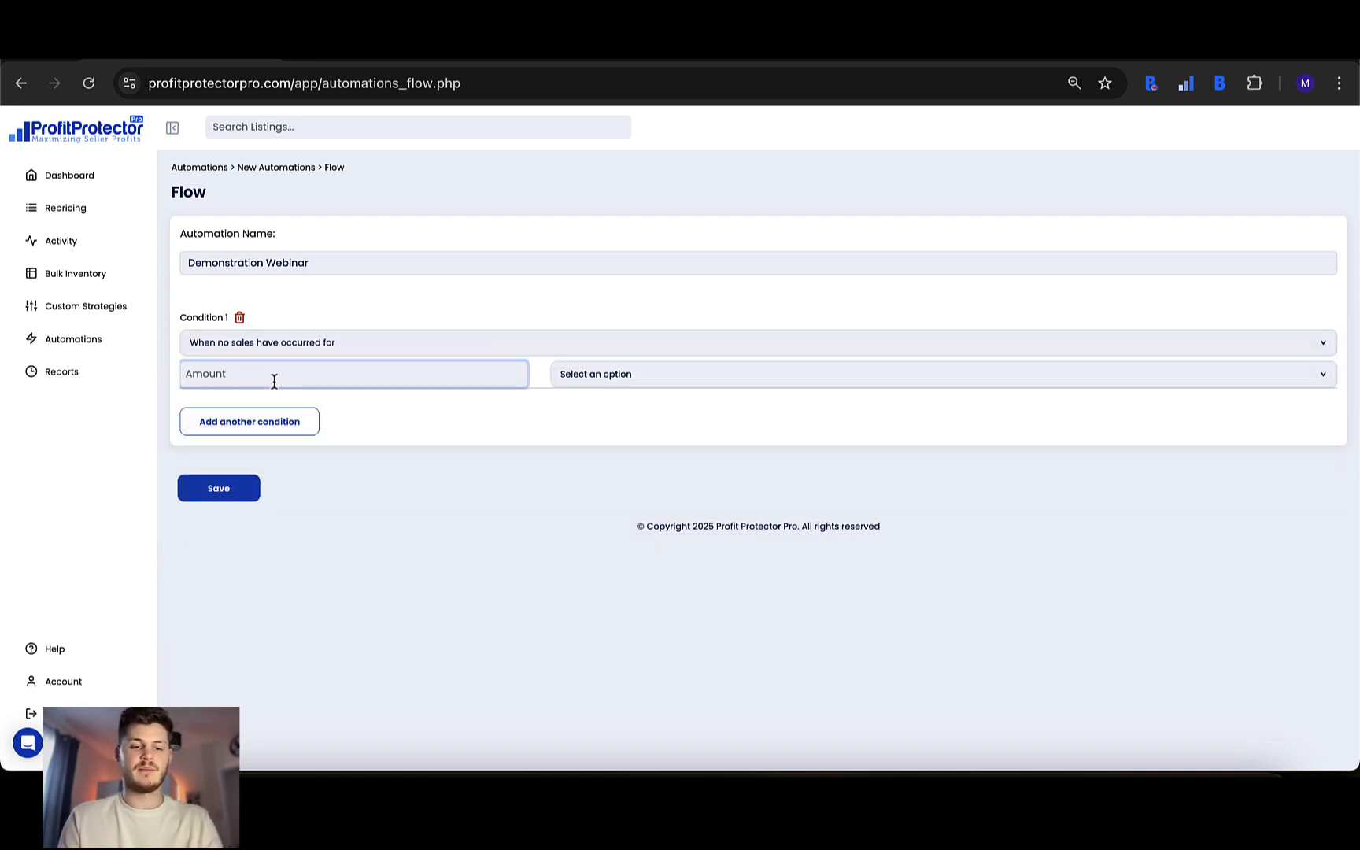
type("3")
left_click(542, 375)
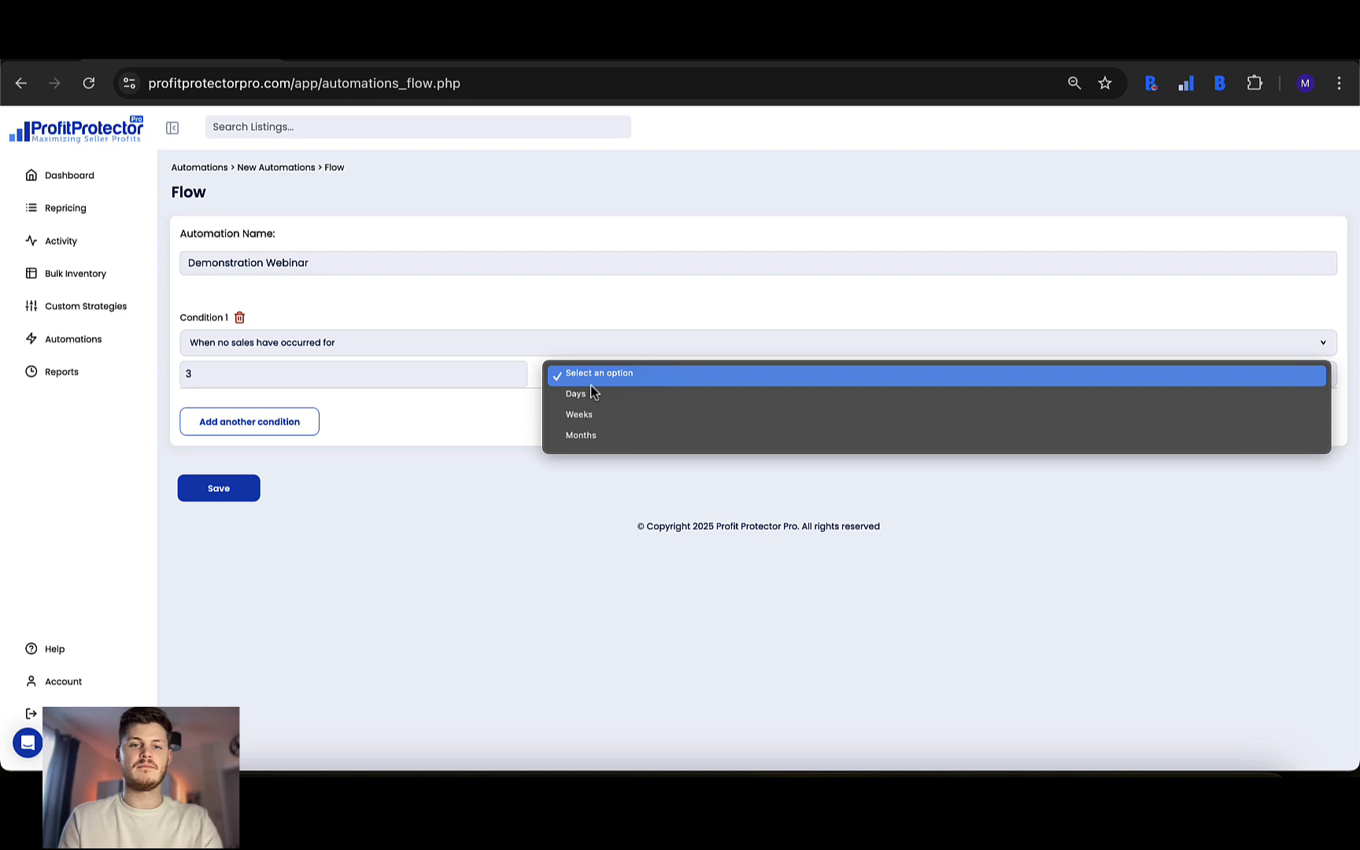
left_click(591, 387)
left_click(599, 376)
left_click(527, 513)
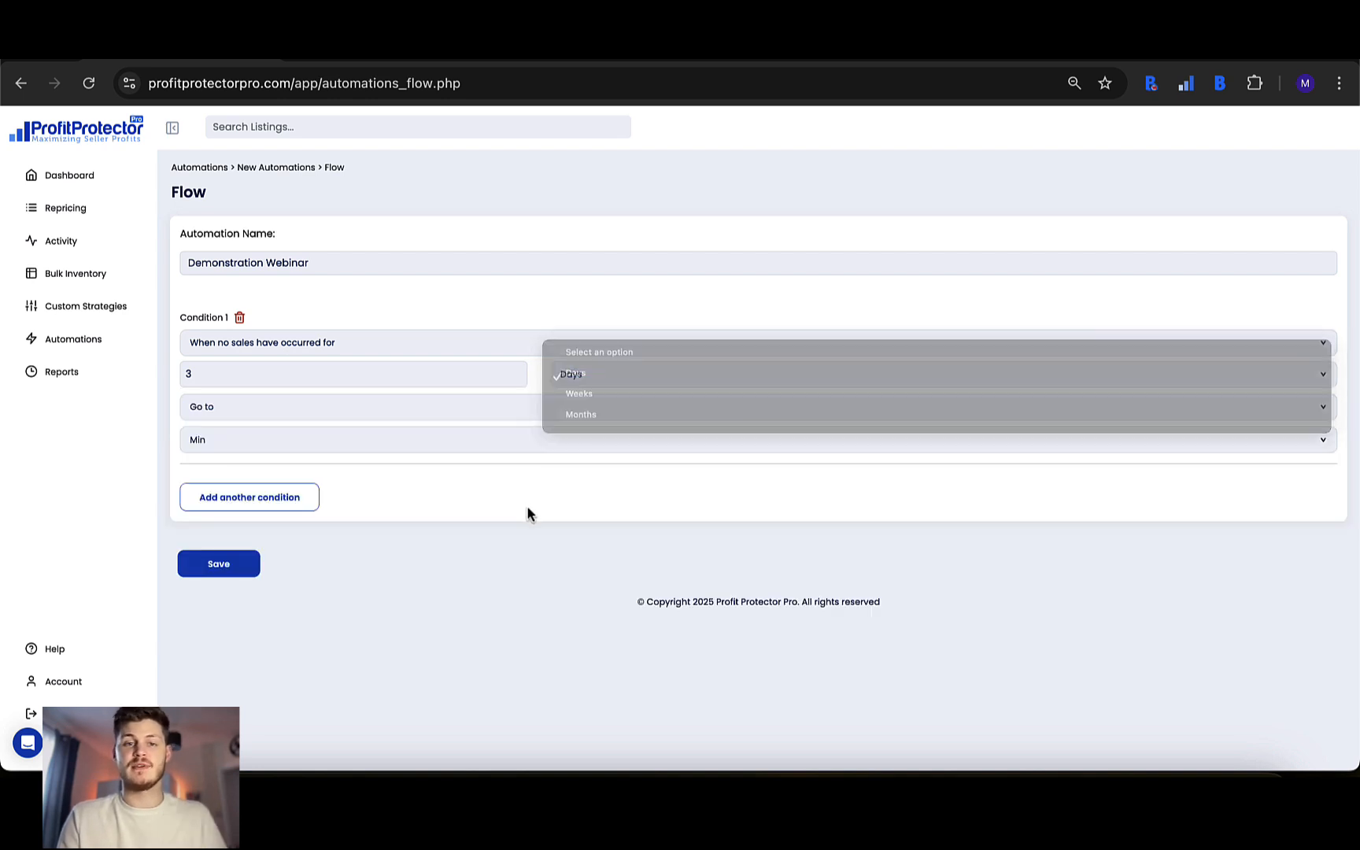
Look through the Go to price targets of condition 1 and try Switch strategy to as its action
left_click(349, 399)
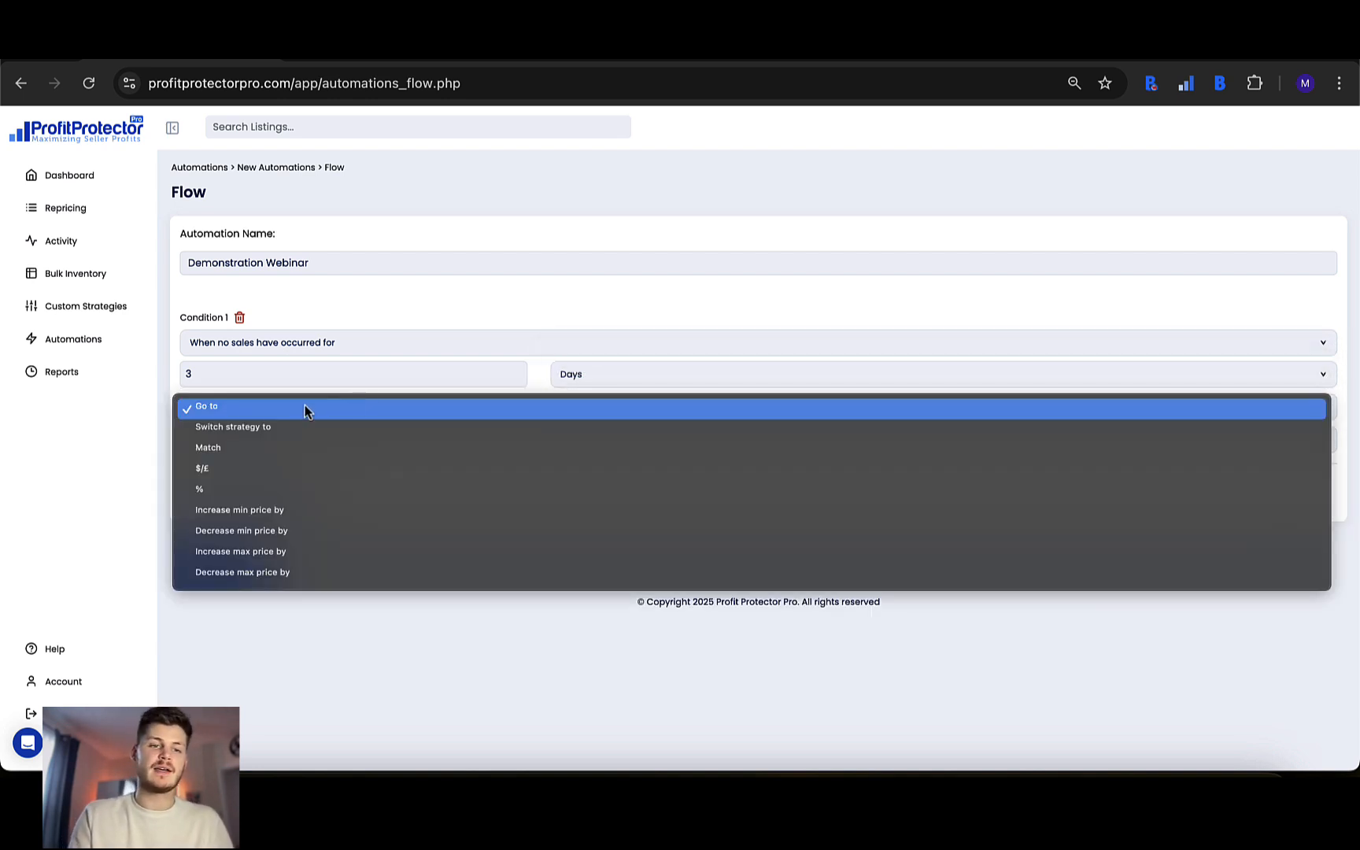
left_click(380, 711)
left_click(291, 452)
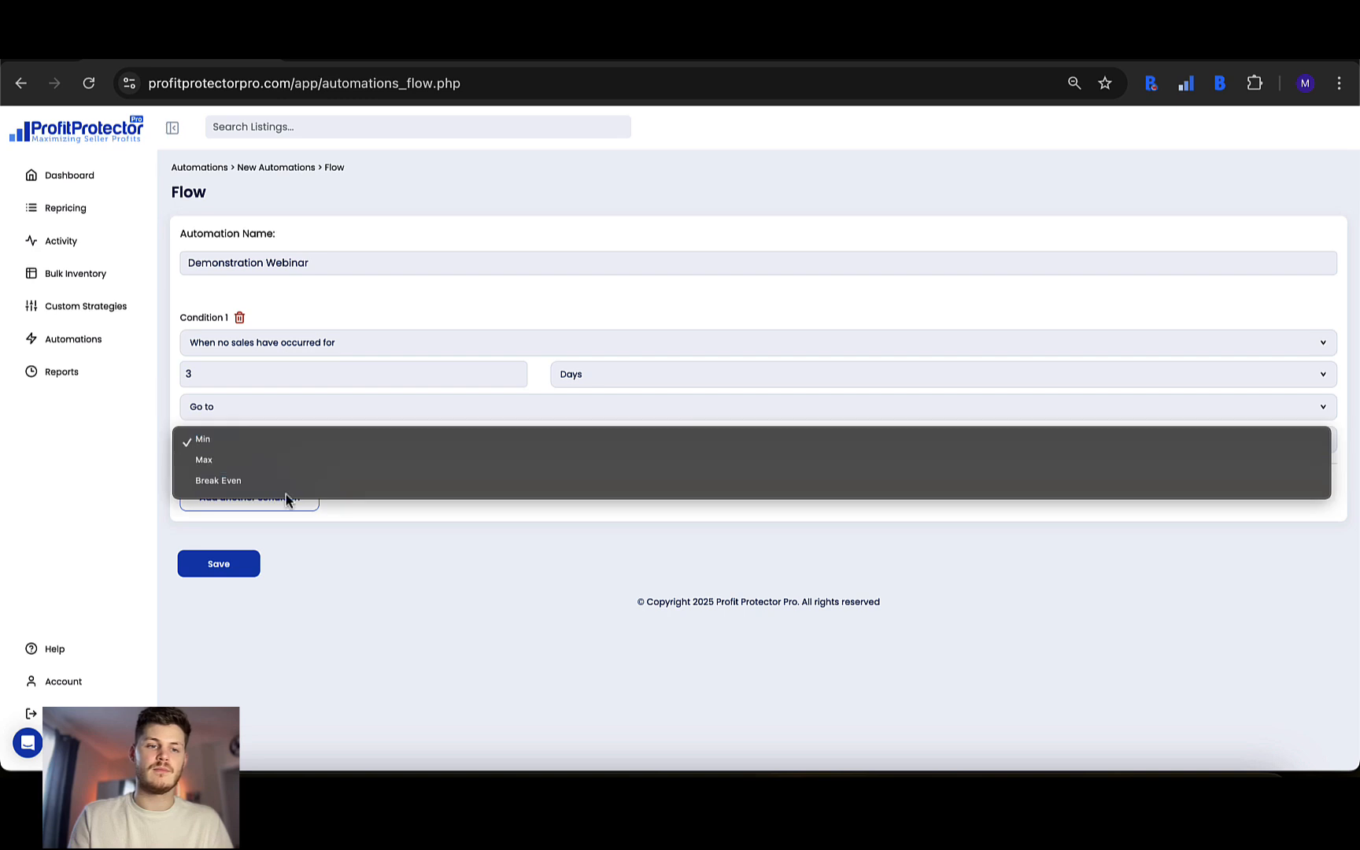
left_click(286, 398)
left_click(281, 407)
left_click(263, 433)
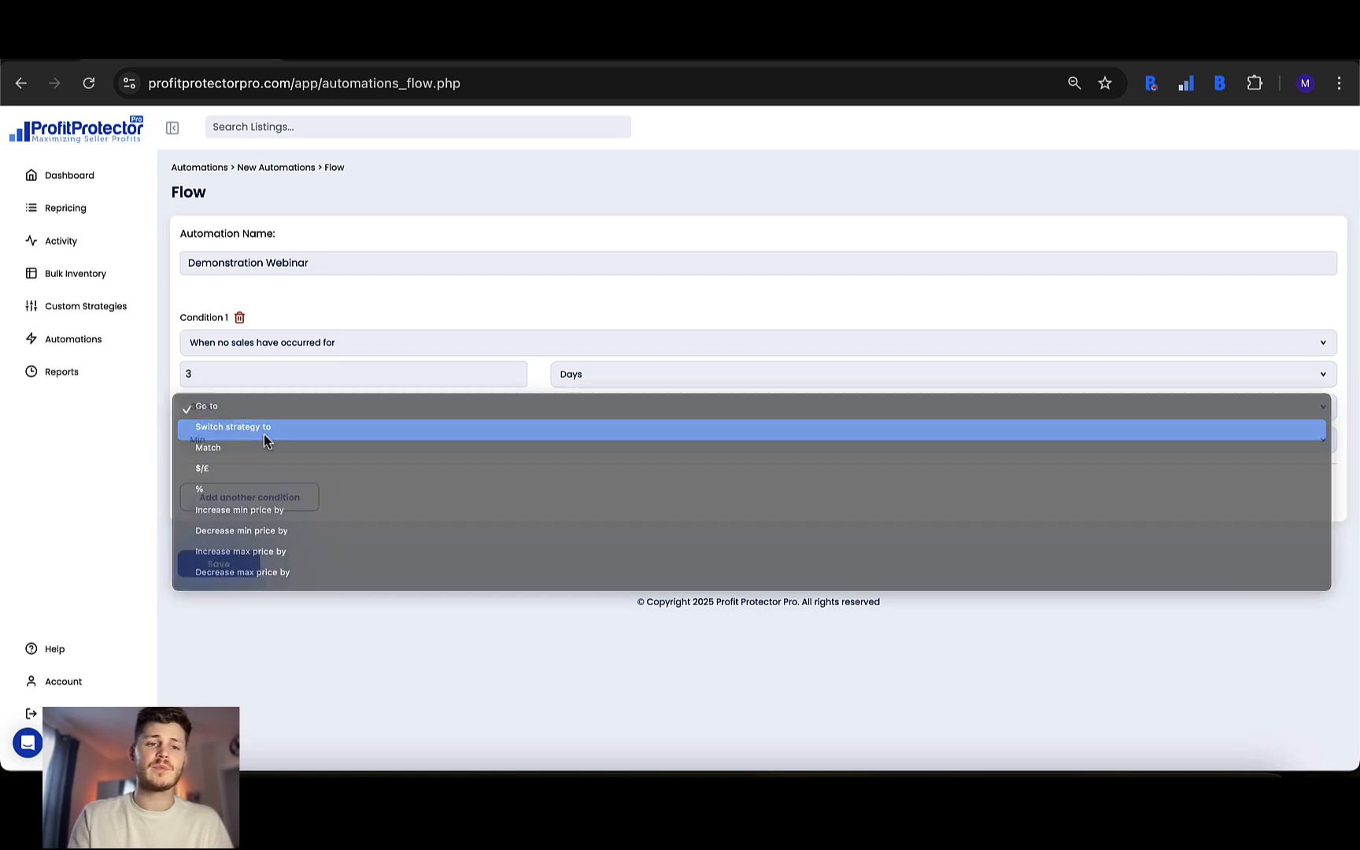
Try Match as the action of condition 1 and look through its price targets
left_click(292, 400)
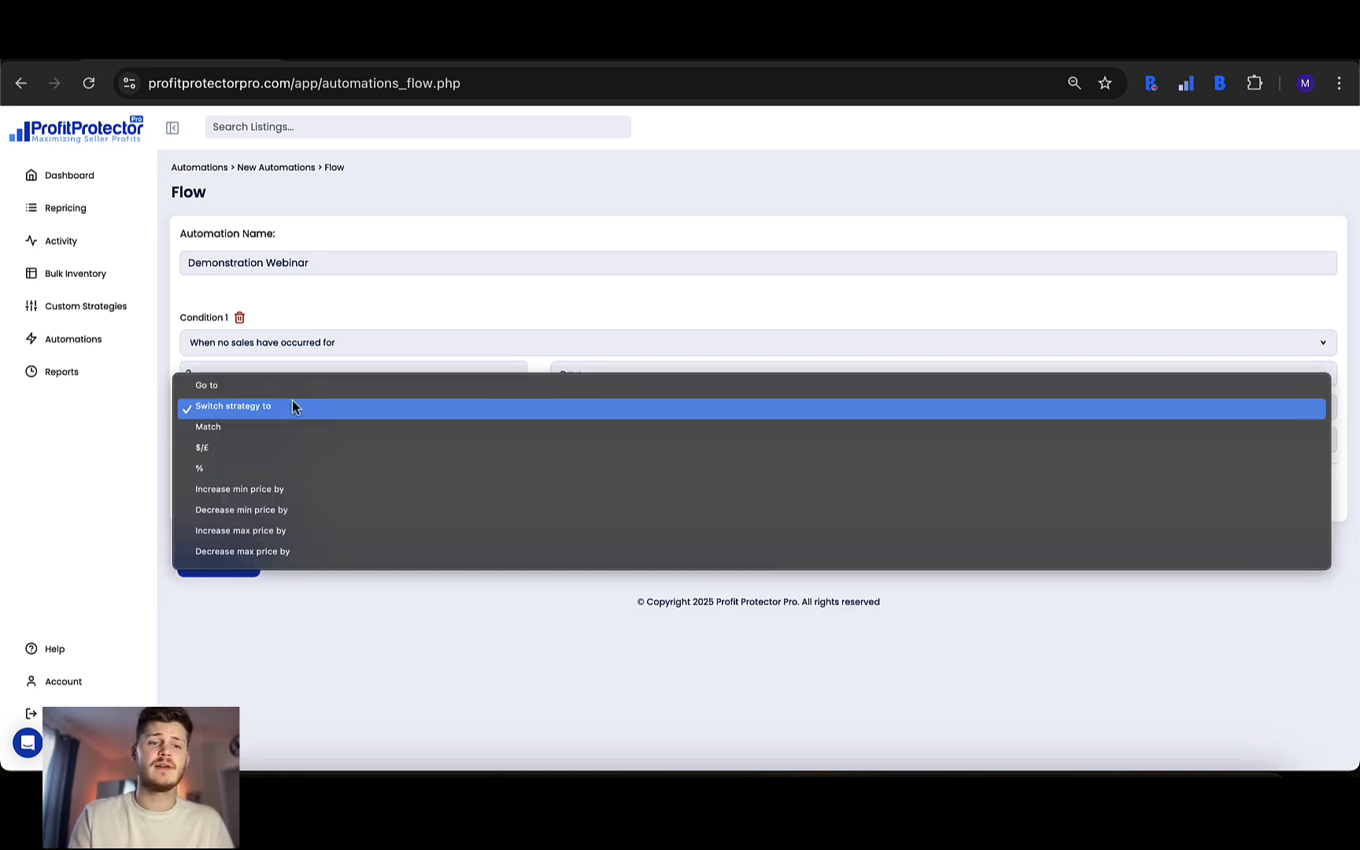
left_click(269, 438)
left_click(266, 439)
left_click(264, 606)
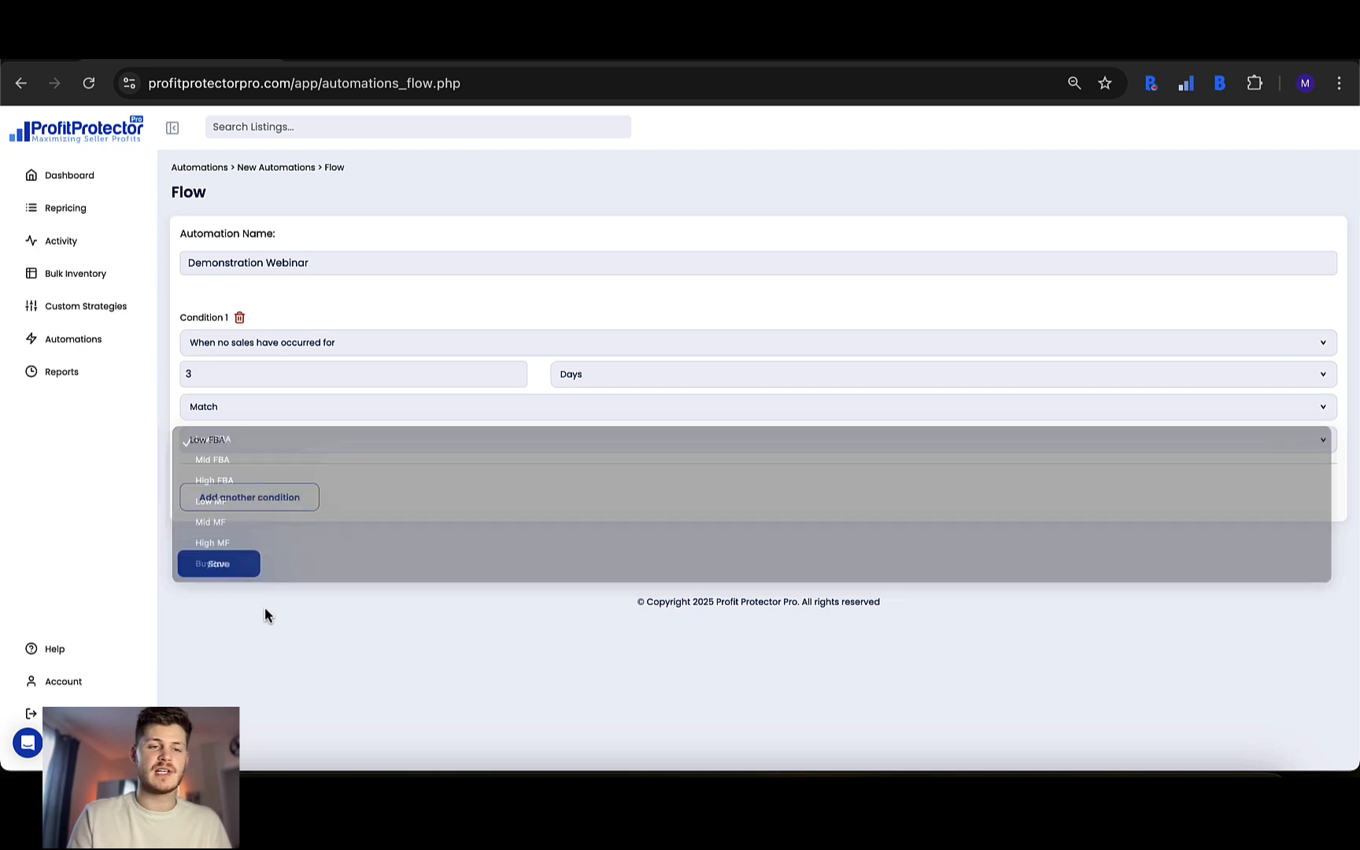
Set the action of condition 1 to $/£ Under, and open its choice of price targets
left_click(234, 405)
left_click(234, 427)
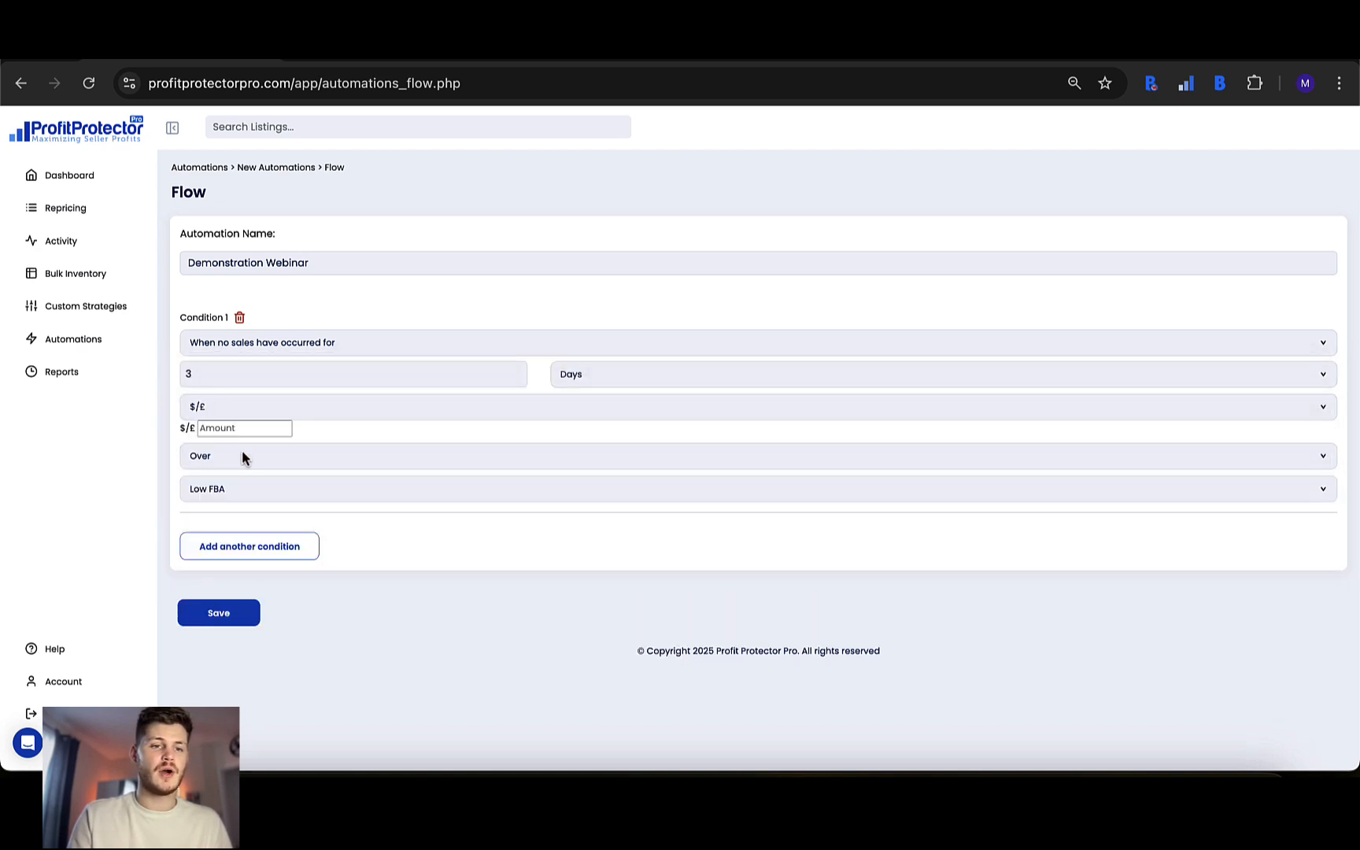
left_click(236, 455)
left_click(240, 475)
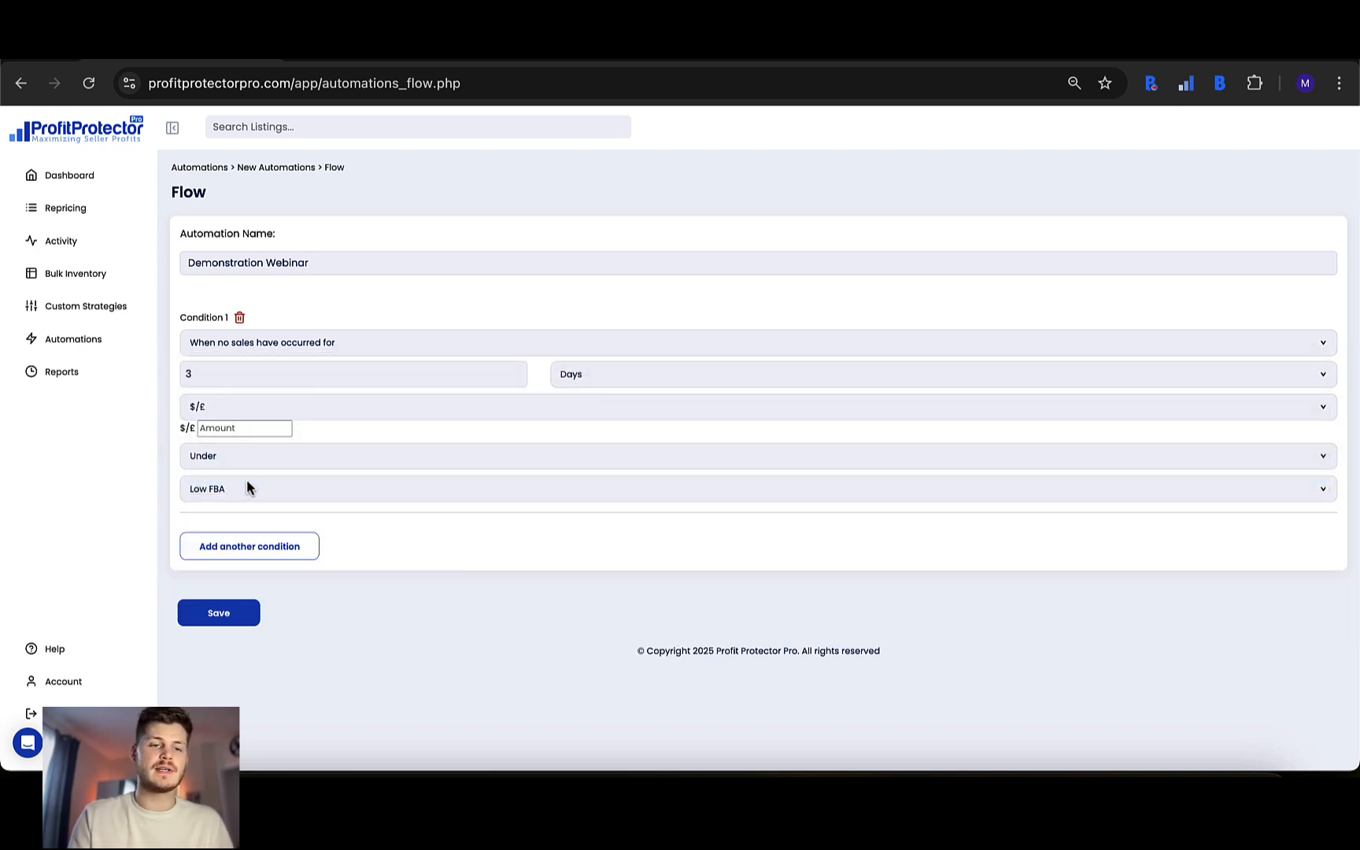
left_click(247, 486)
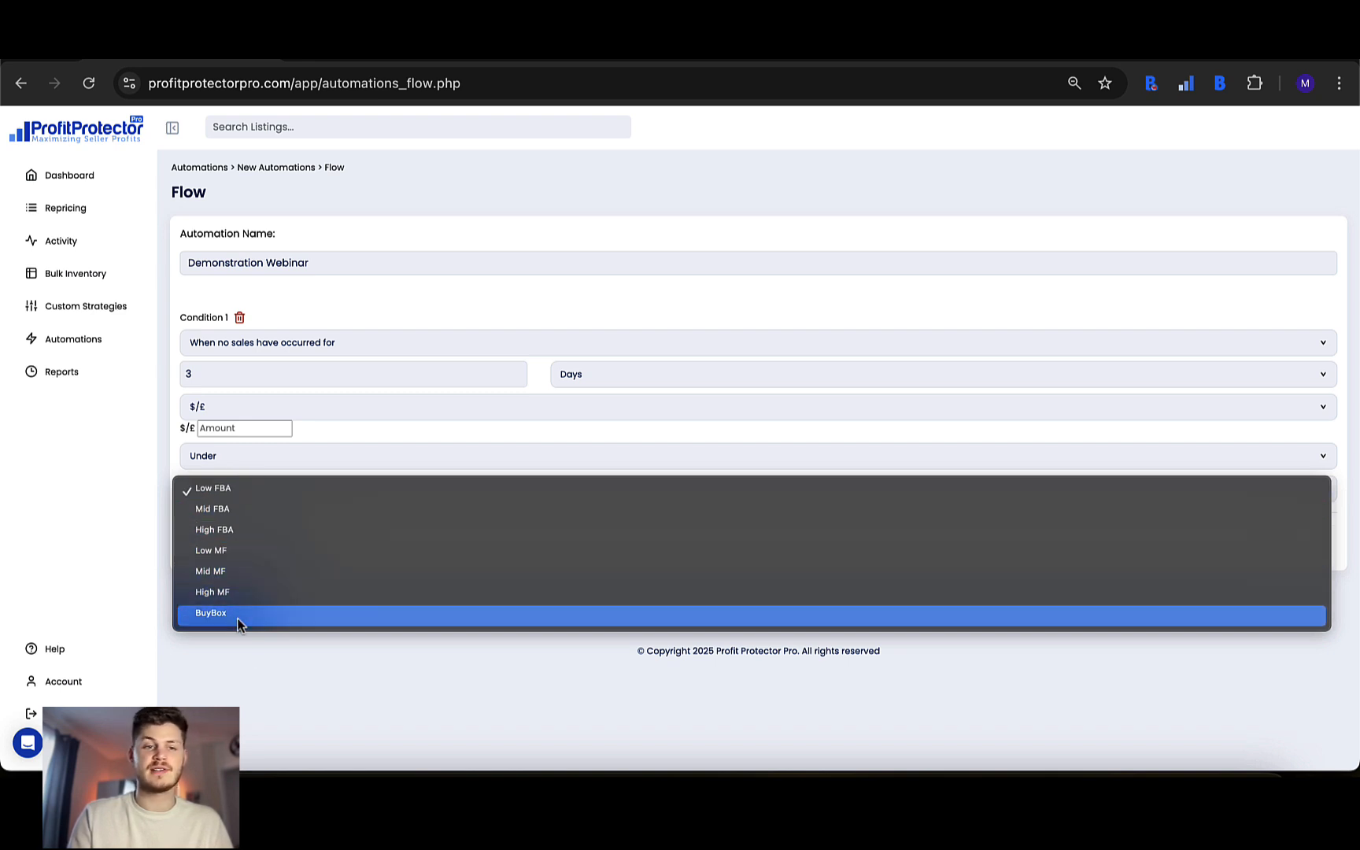
Switch Condition 1's action to a percentage-based price offset (%)
left_click(252, 483)
left_click(234, 407)
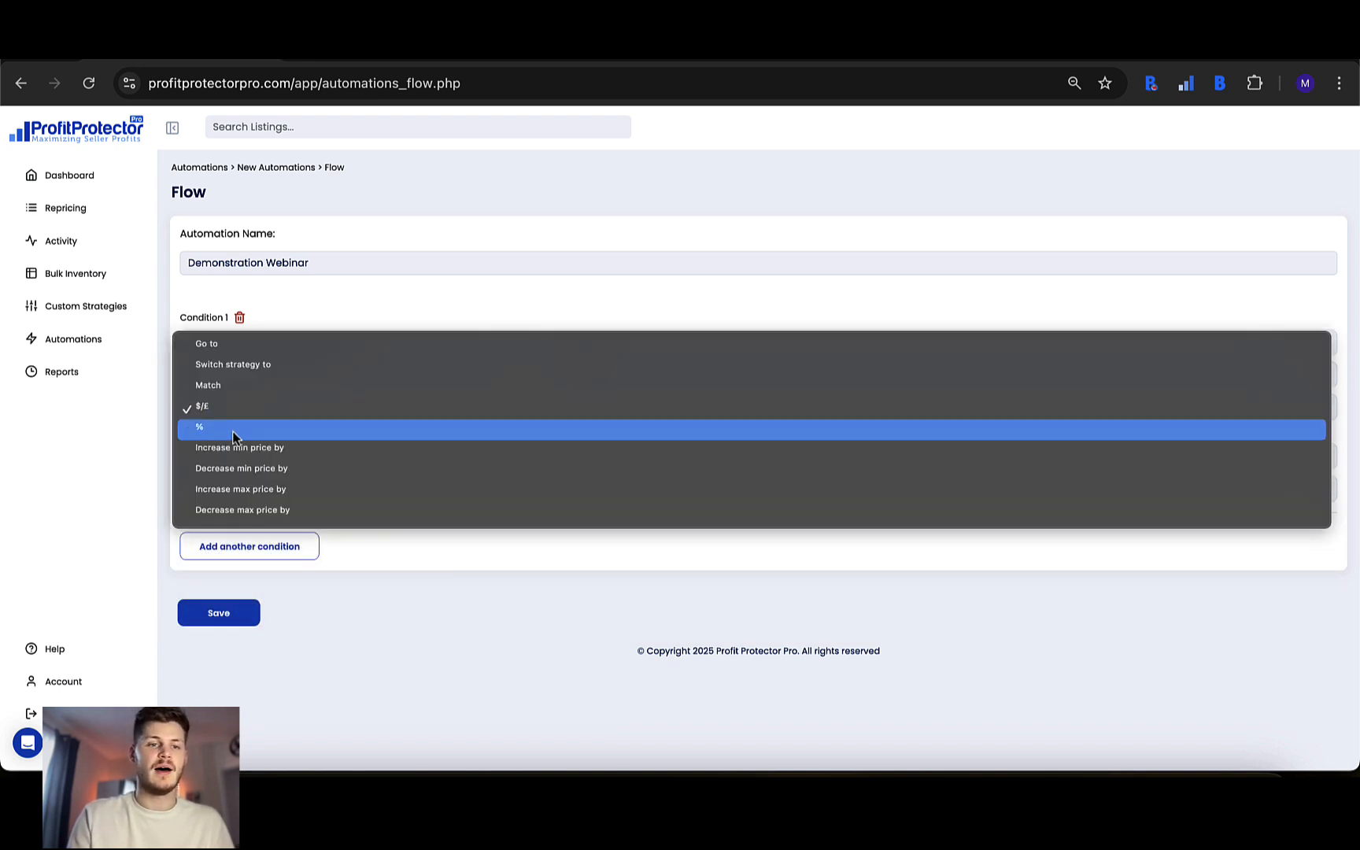
left_click(228, 431)
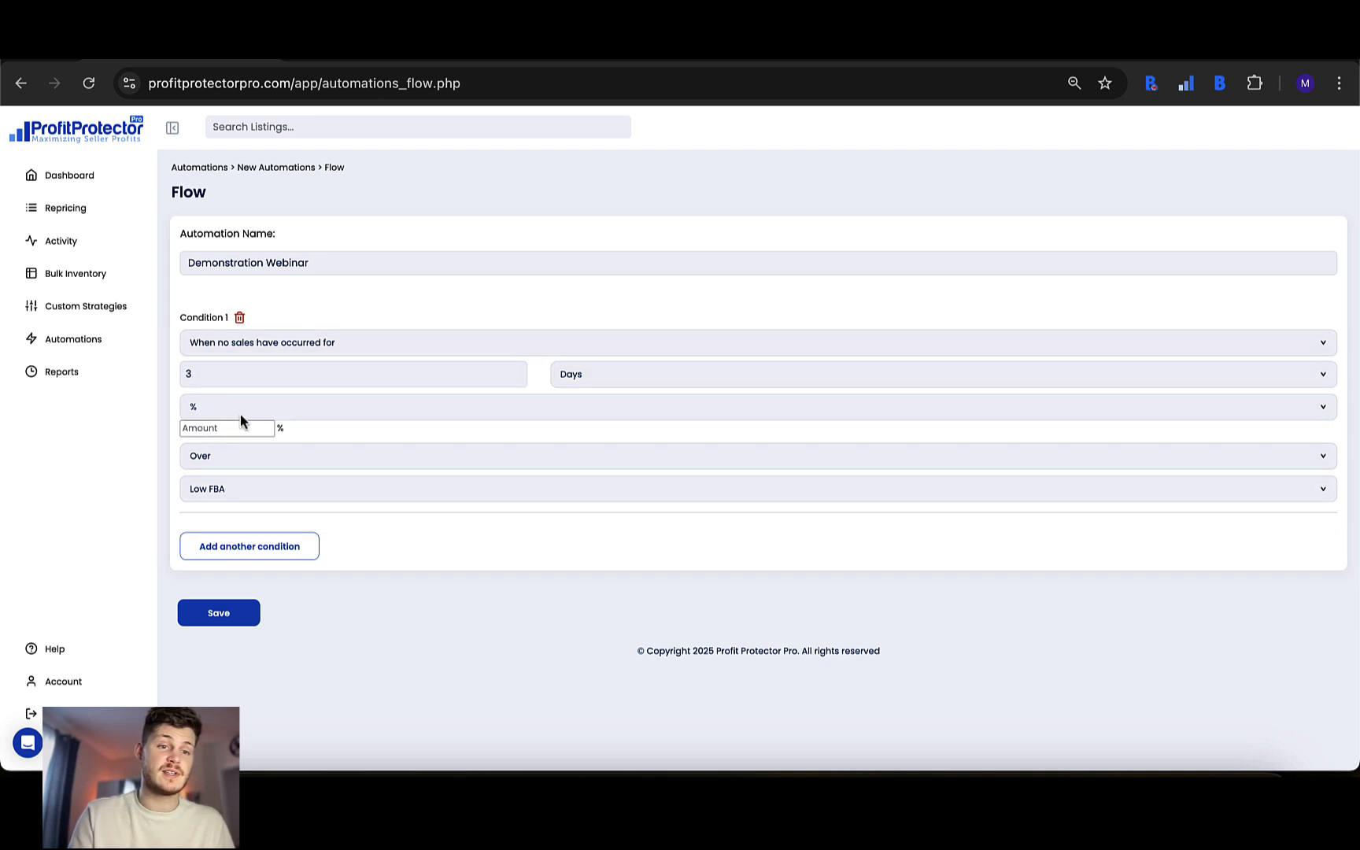
Try the Increase min price by and Decrease min price by actions for Condition 1
left_click(243, 408)
left_click(246, 428)
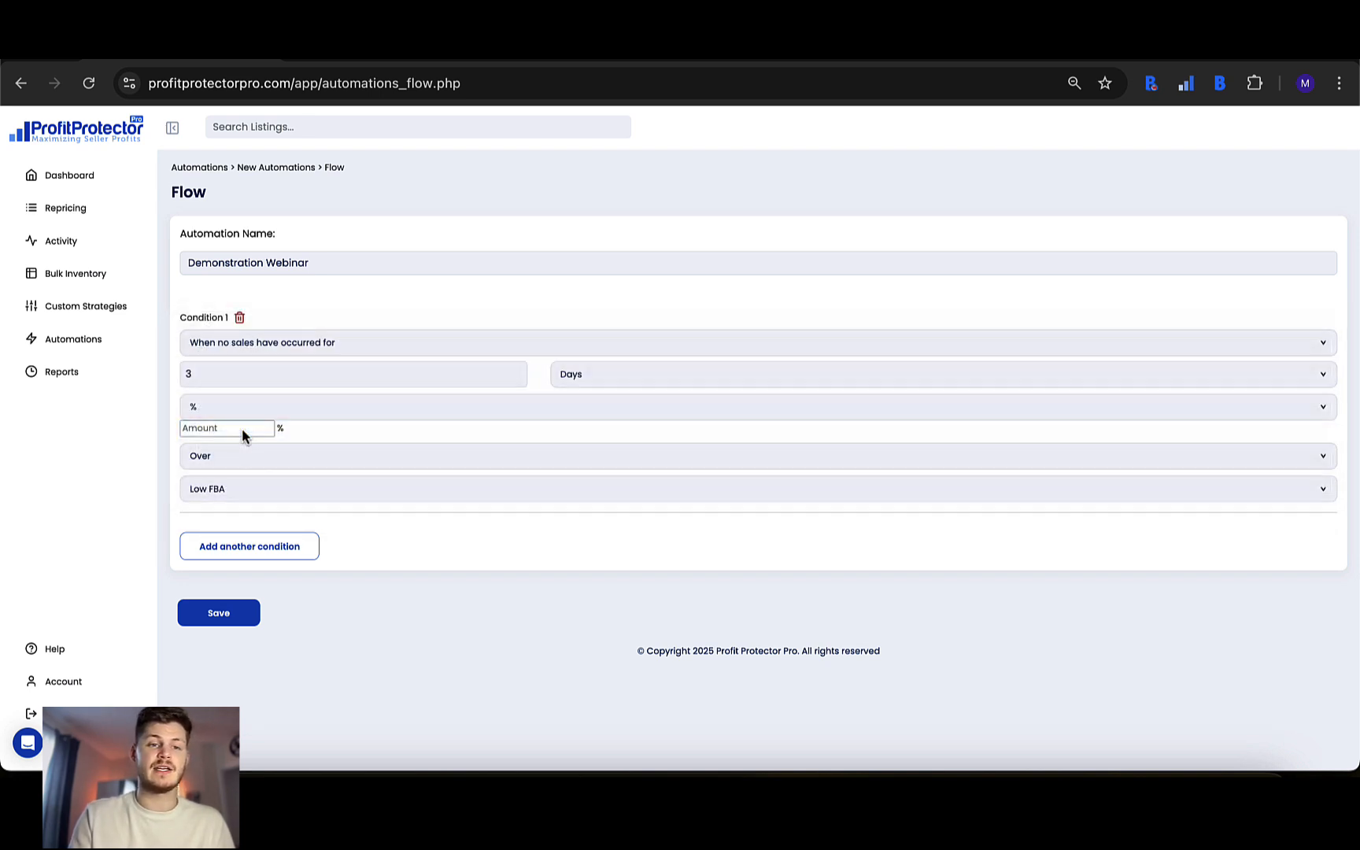
left_click(248, 417)
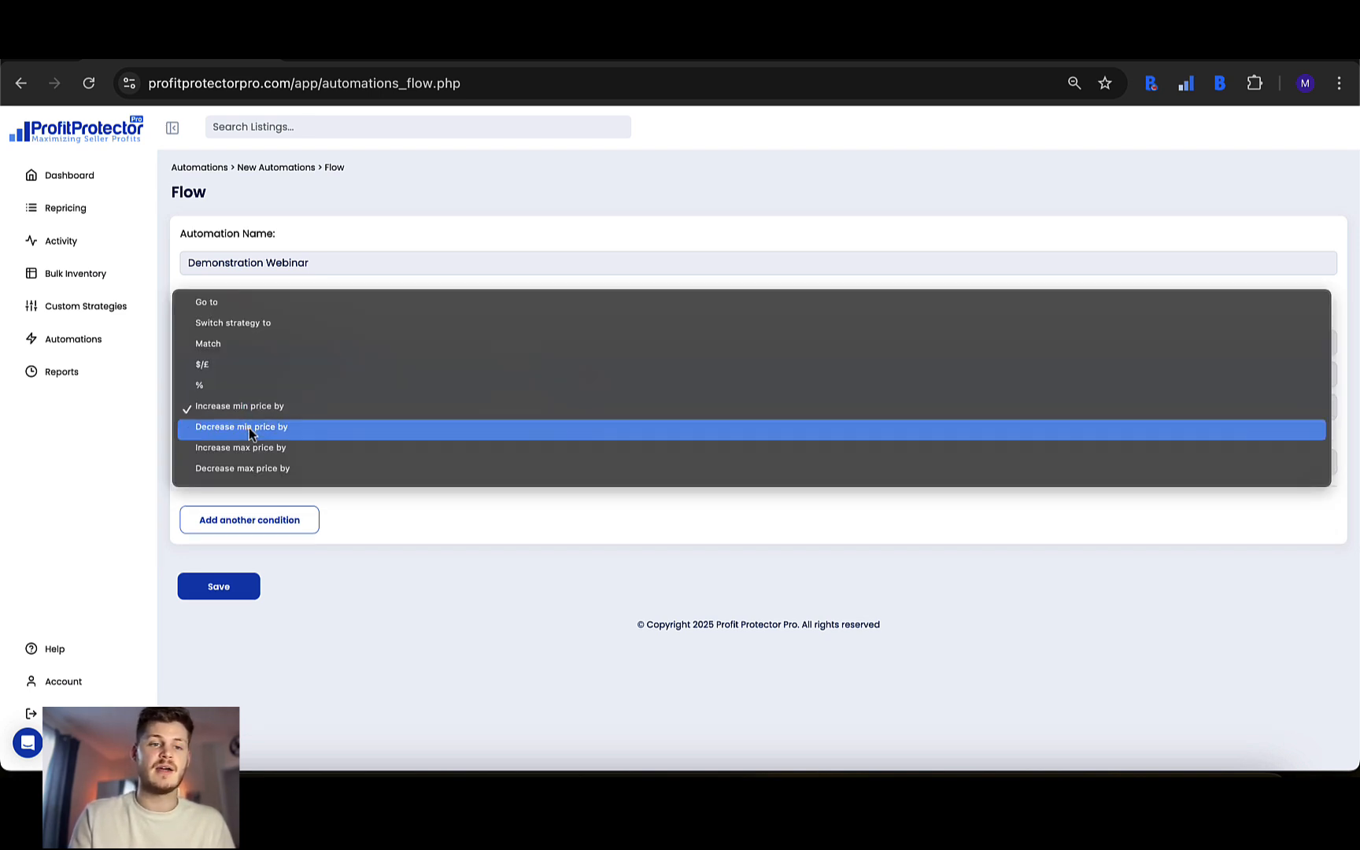
left_click(249, 428)
left_click(250, 408)
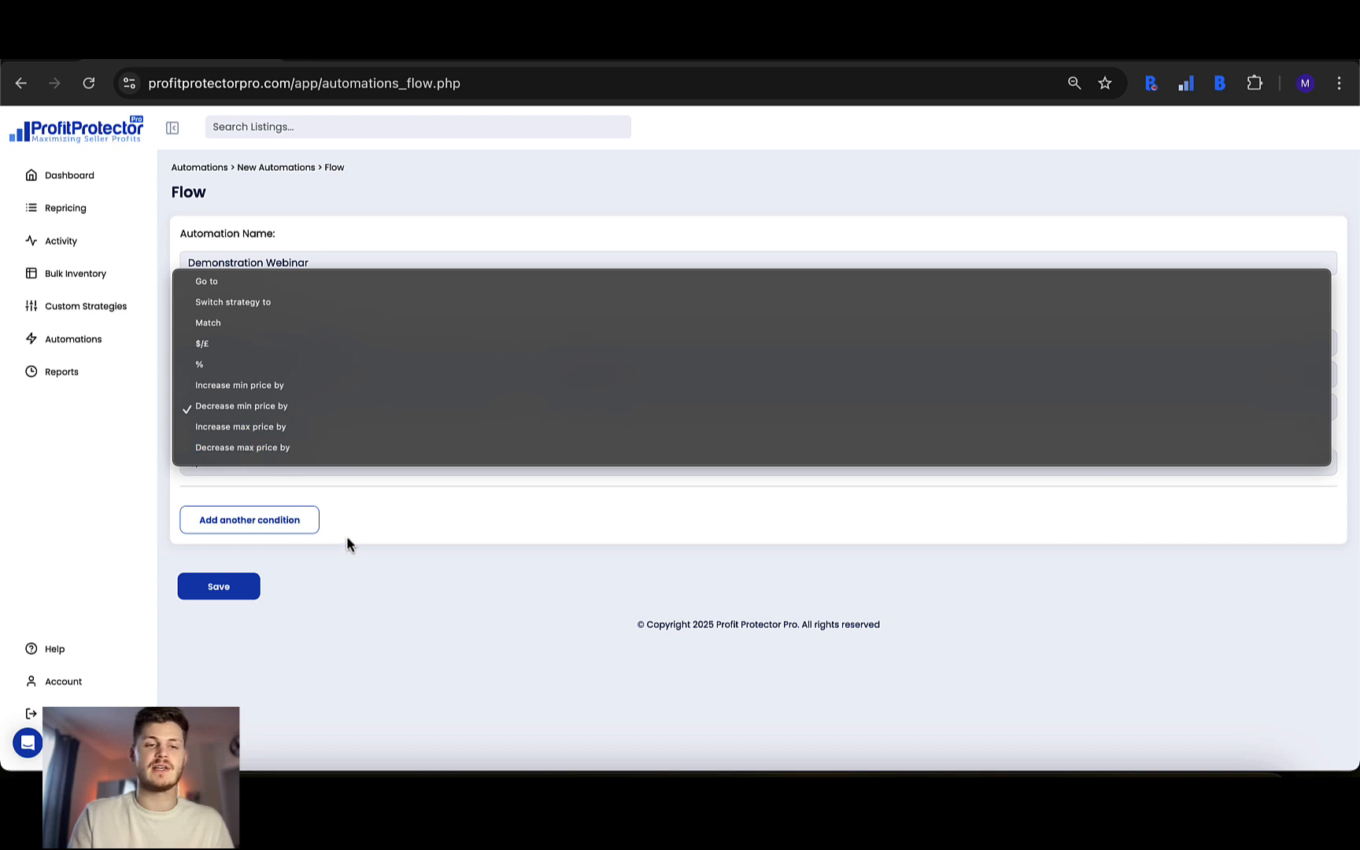
left_click(364, 551)
left_click(287, 417)
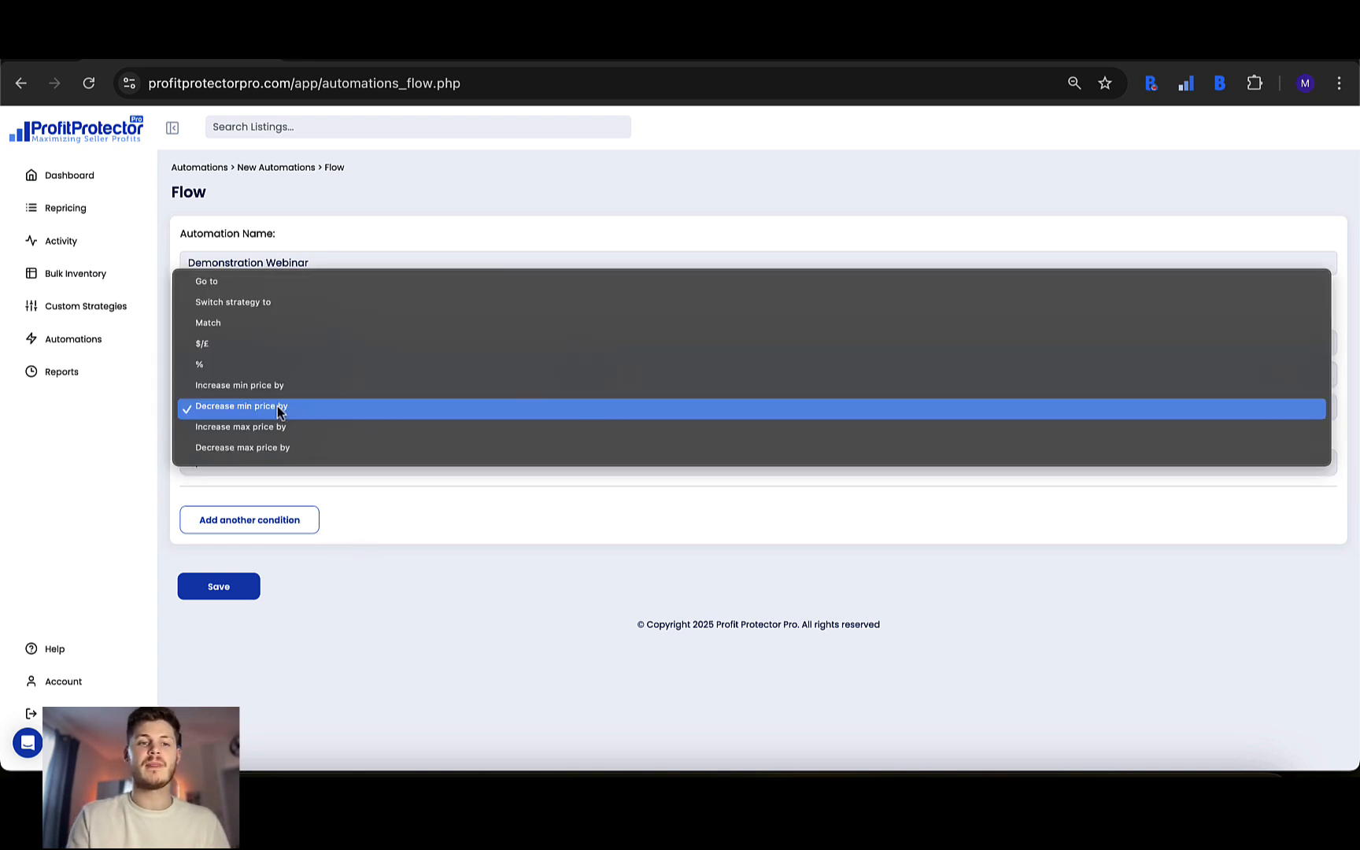
left_click(401, 499)
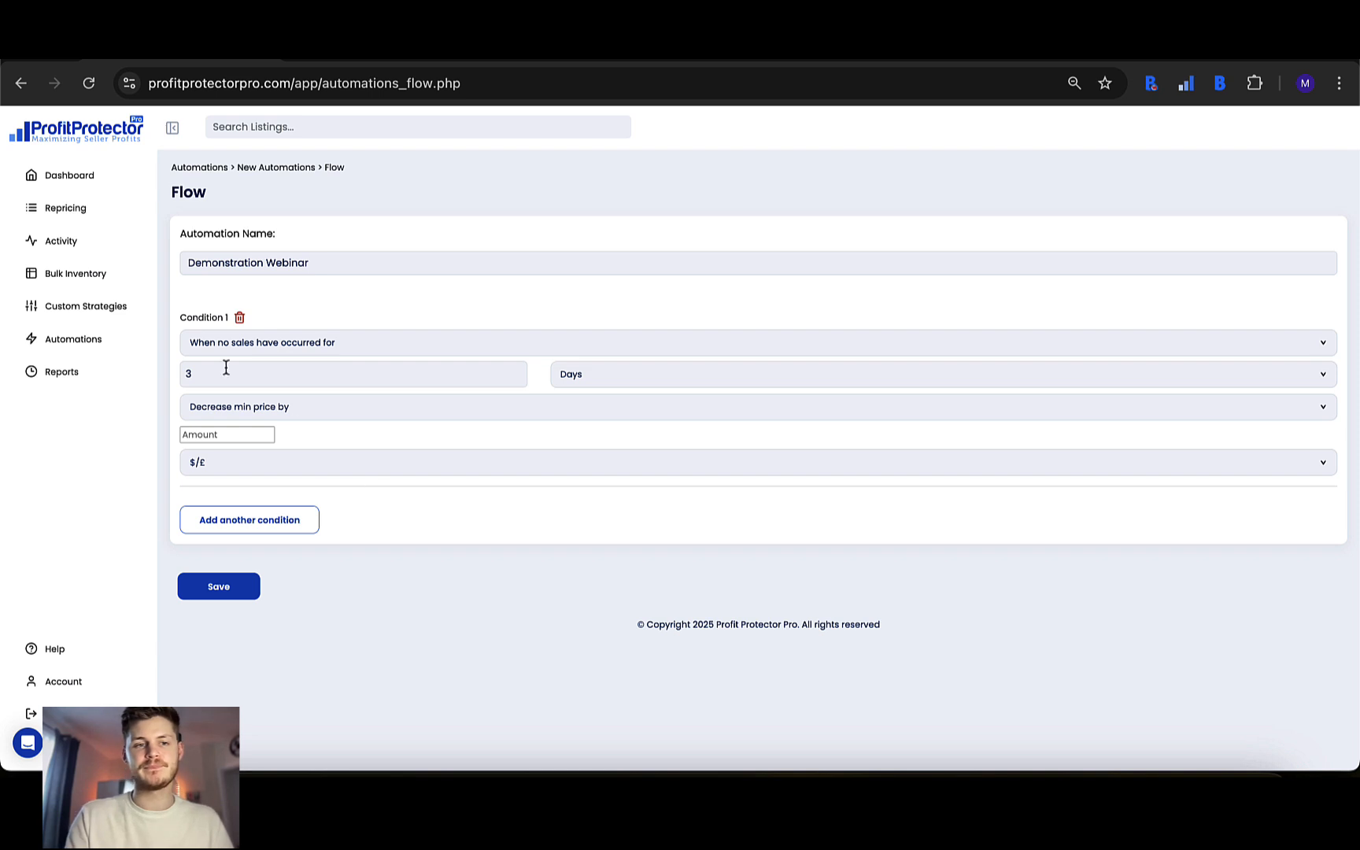
Set Condition 1's action to switch the strategy to Aggressive Sales Generator
left_click(263, 406)
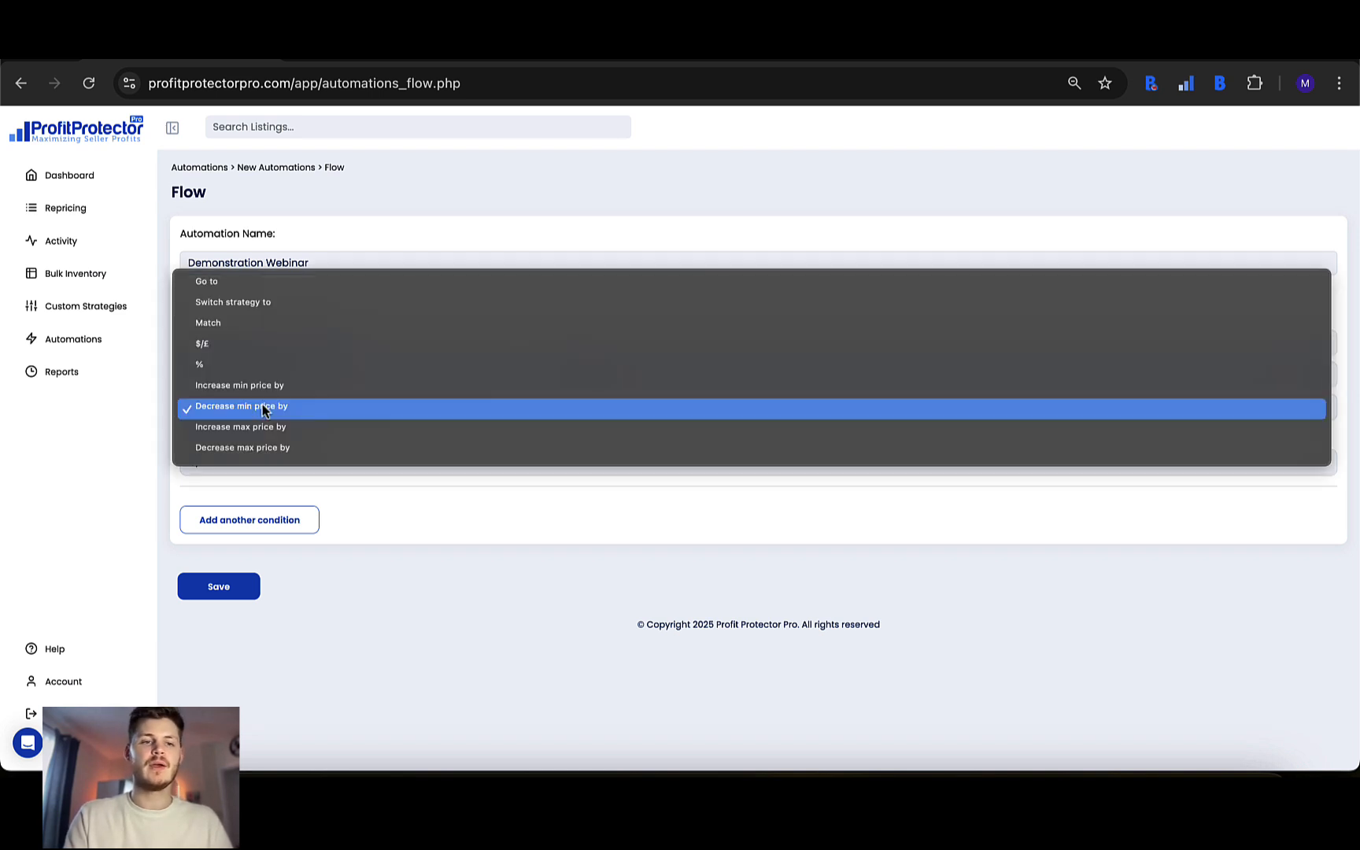
left_click(276, 302)
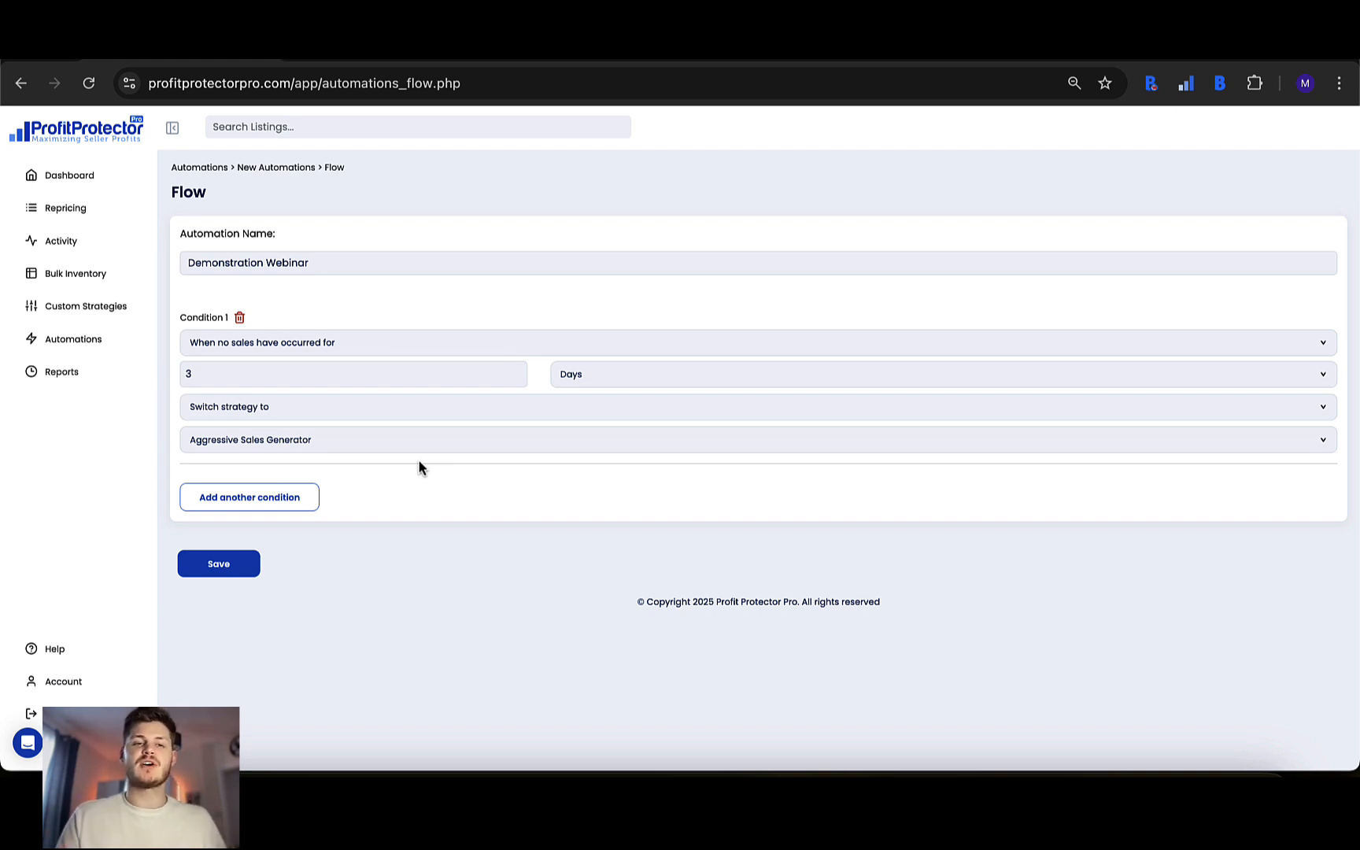
left_click(295, 401)
left_click(295, 402)
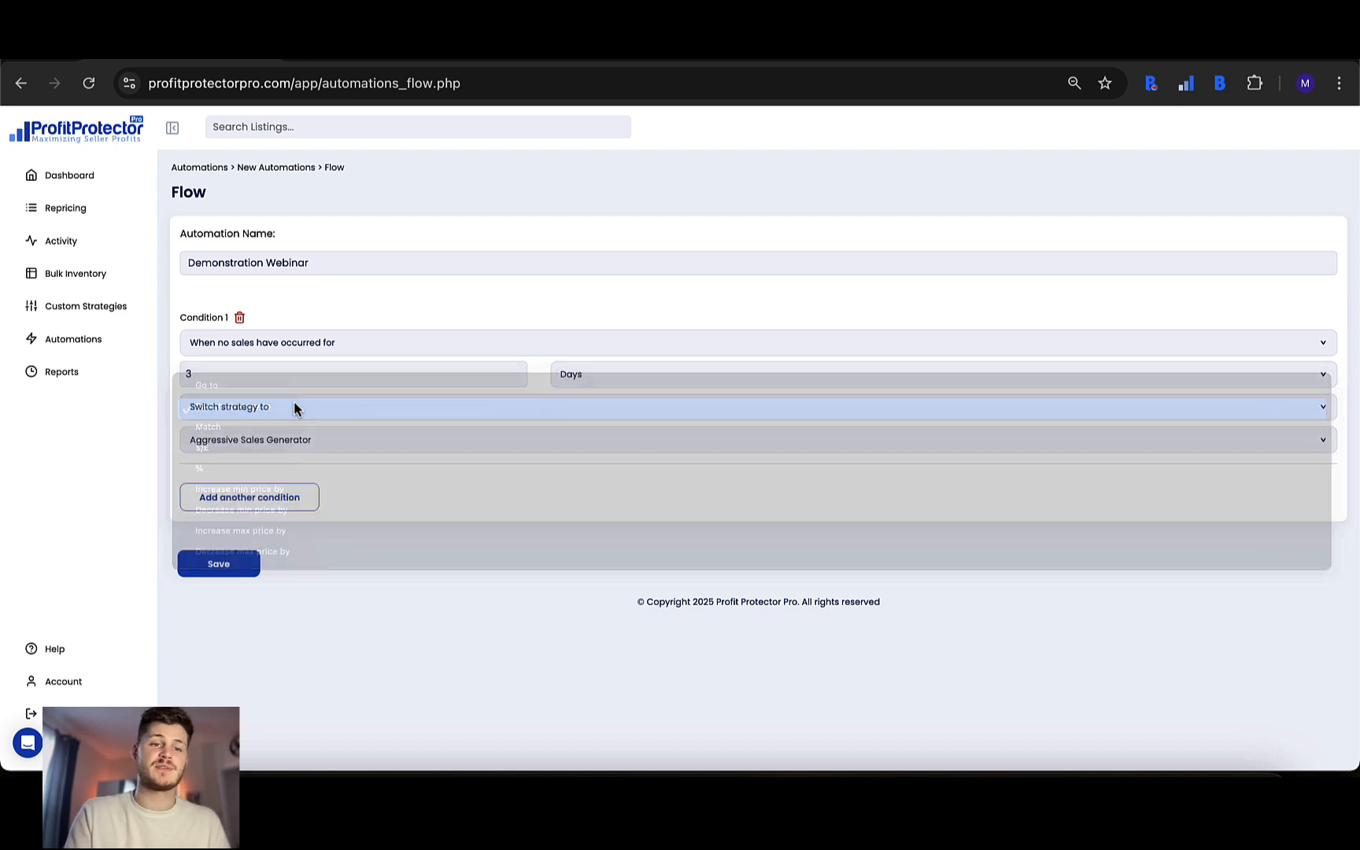
left_click(293, 440)
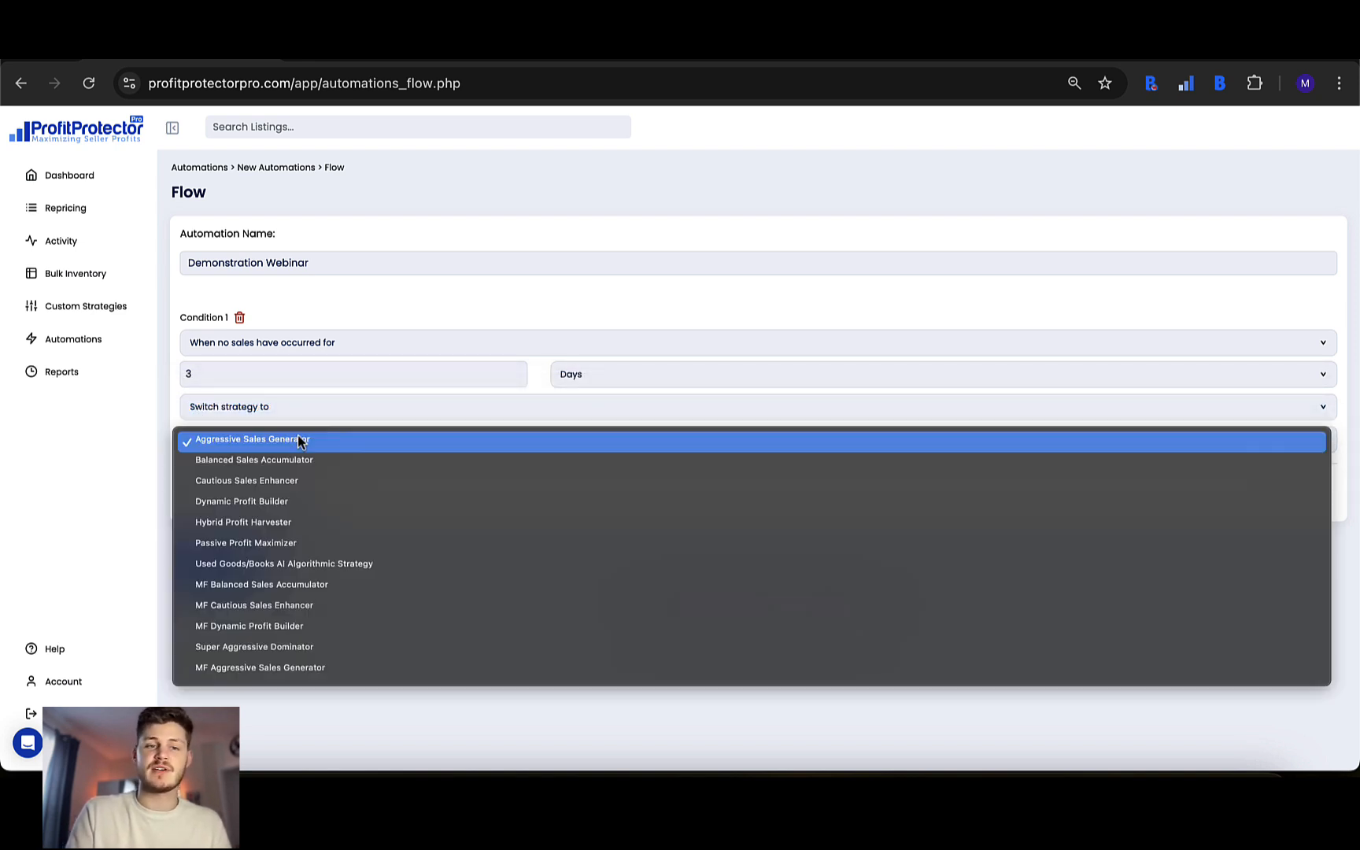
left_click(300, 441)
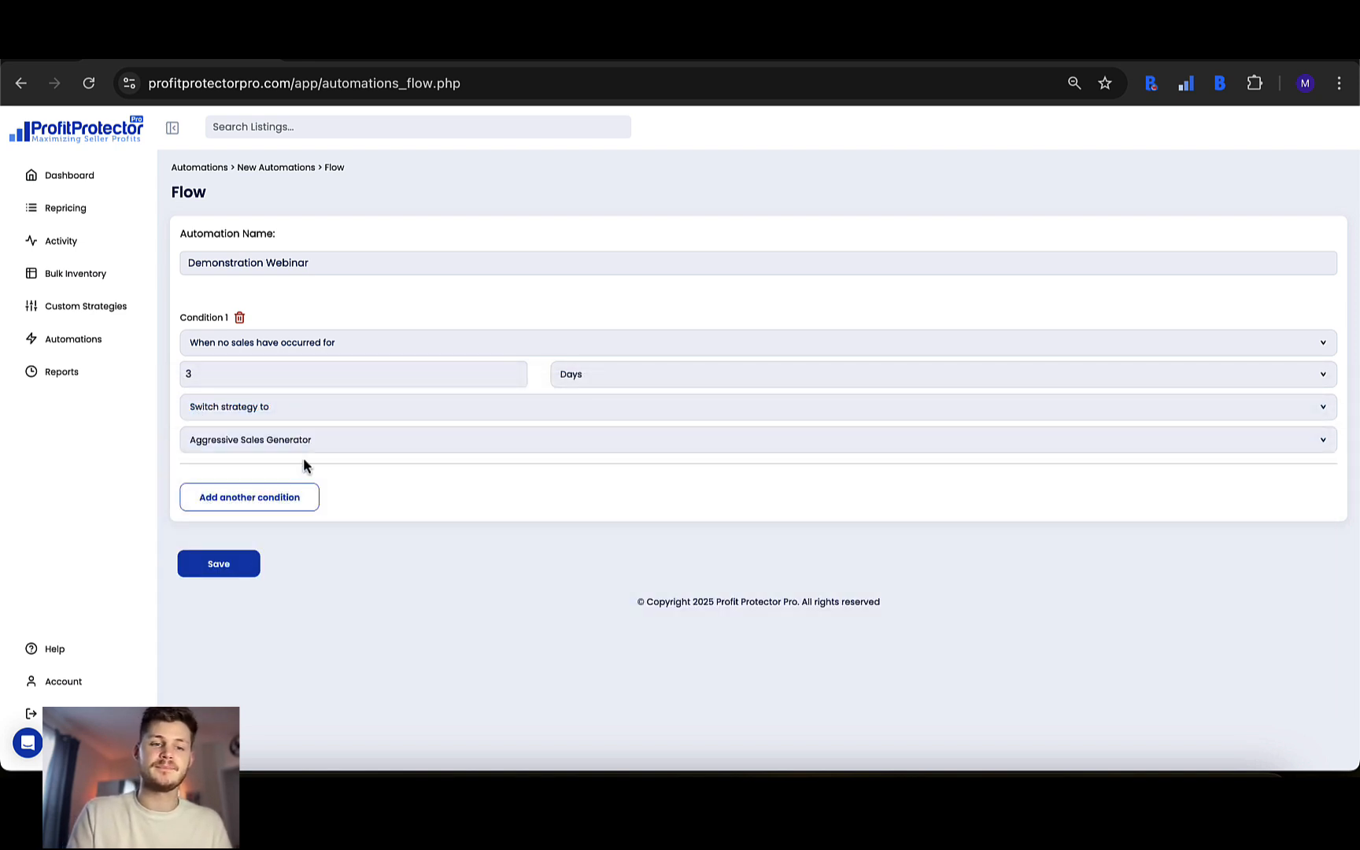
Add three more blank conditions to the Demonstration Webinar automation
left_click(267, 500)
left_click(291, 589)
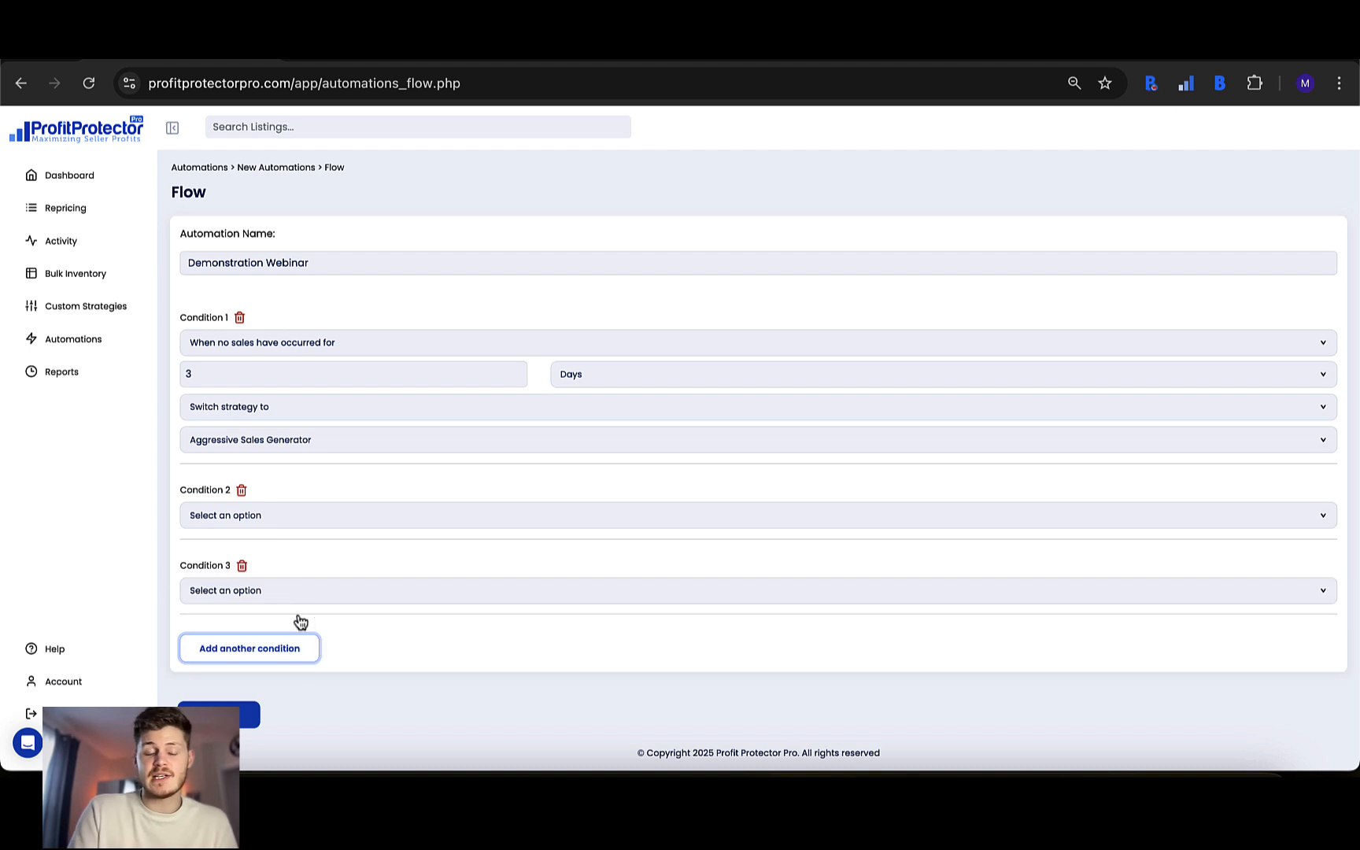
left_click(297, 647)
Set Condition 2 to trigger if stock age reaches 31-60 Days Old
left_click(290, 516)
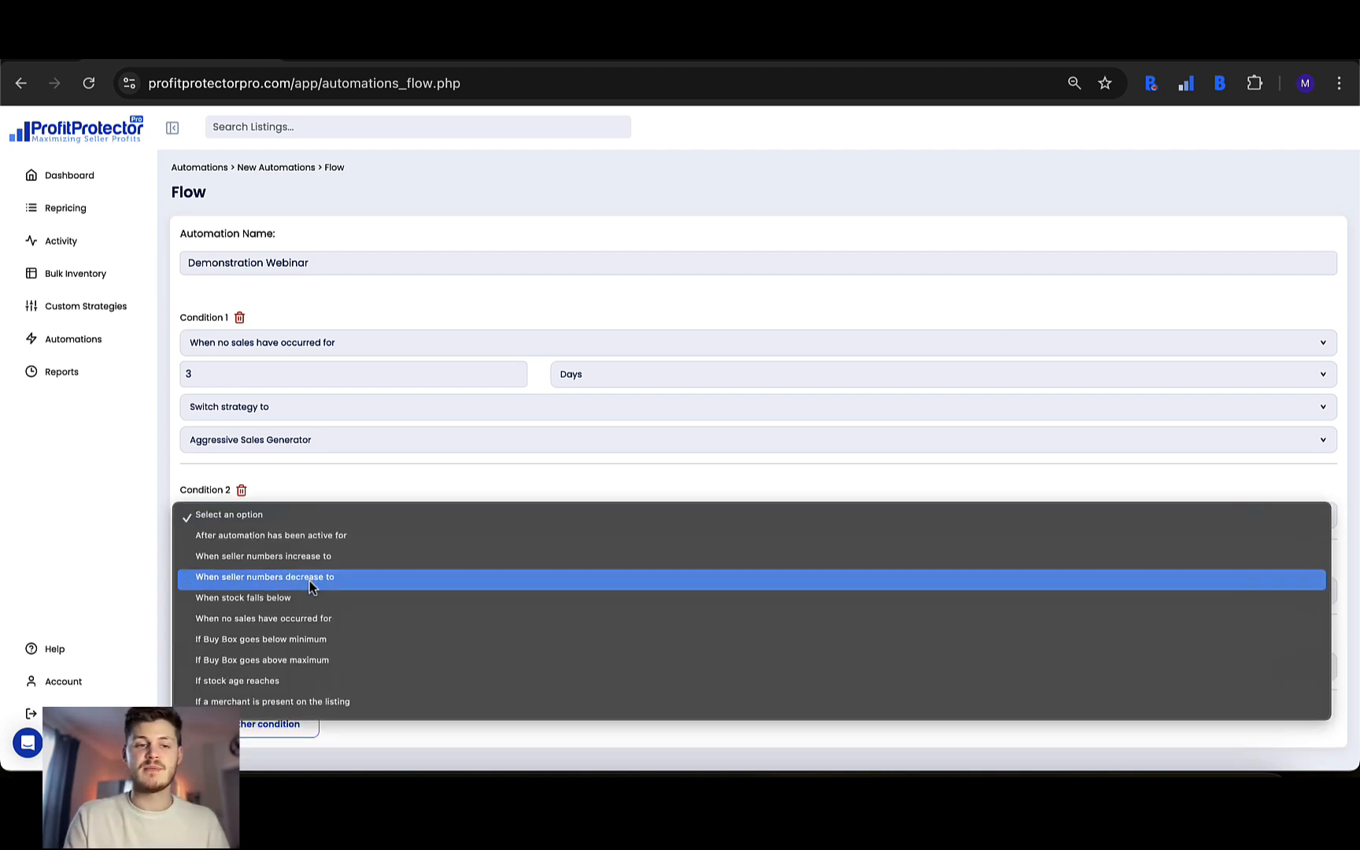
left_click(373, 474)
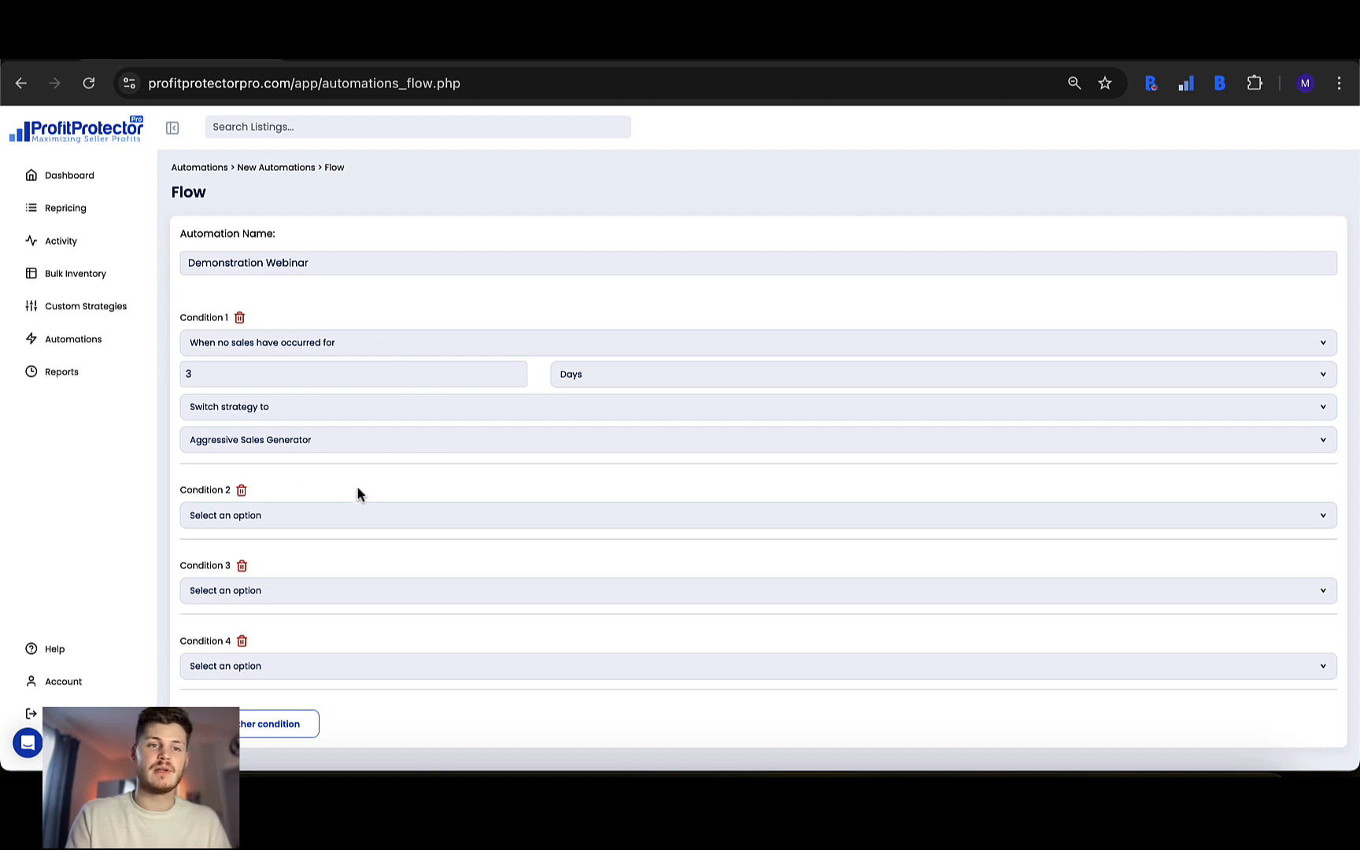
left_click(347, 516)
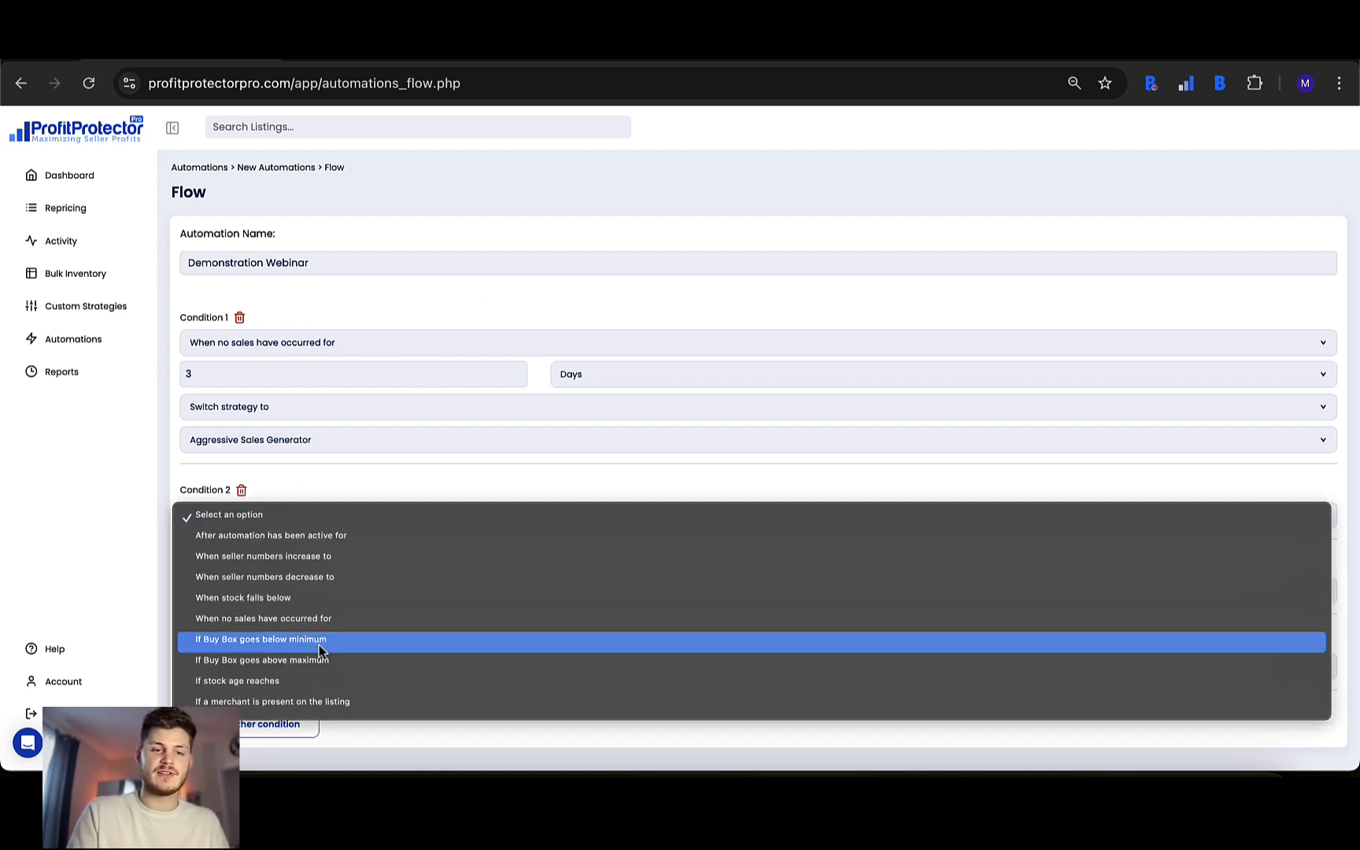
left_click(320, 680)
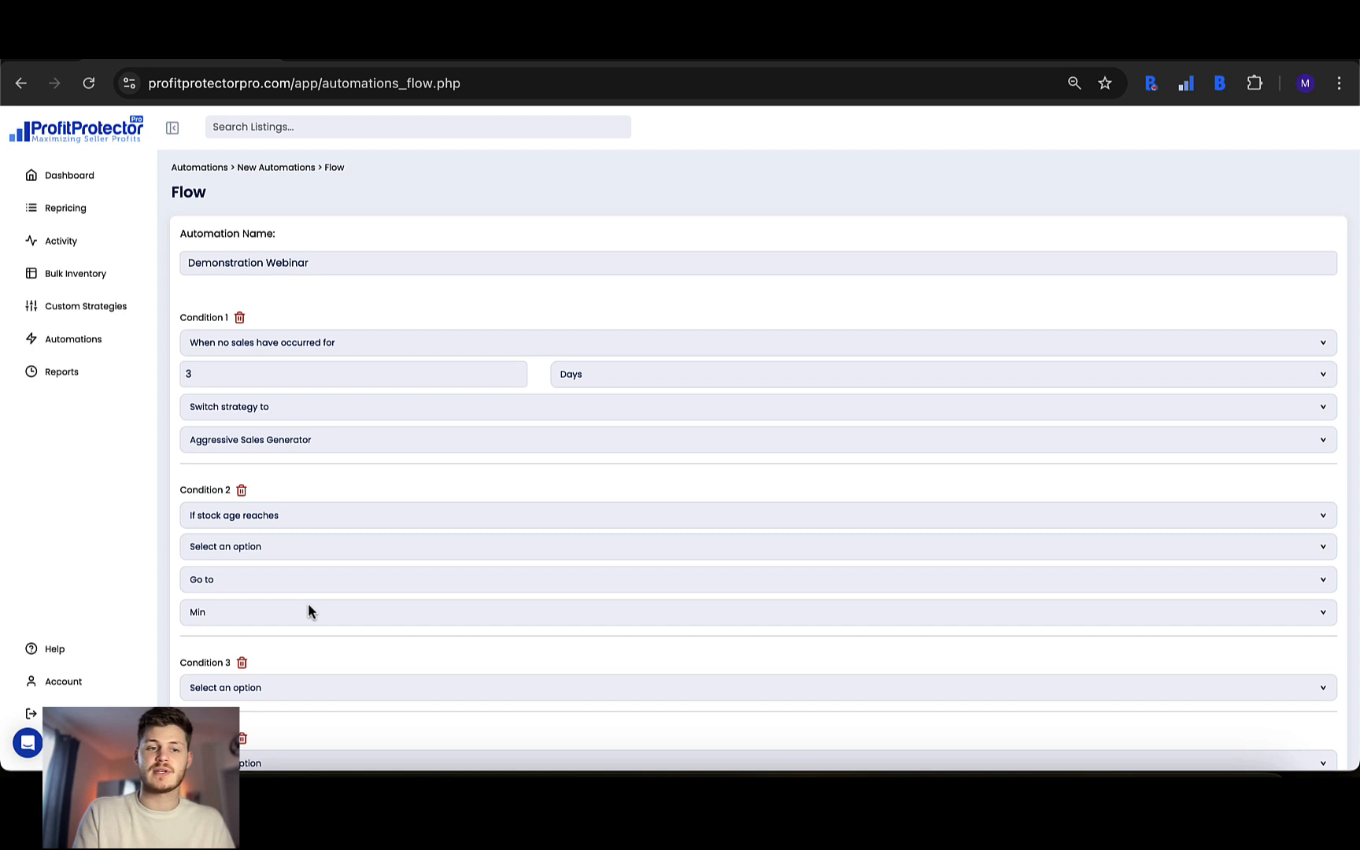
left_click(264, 549)
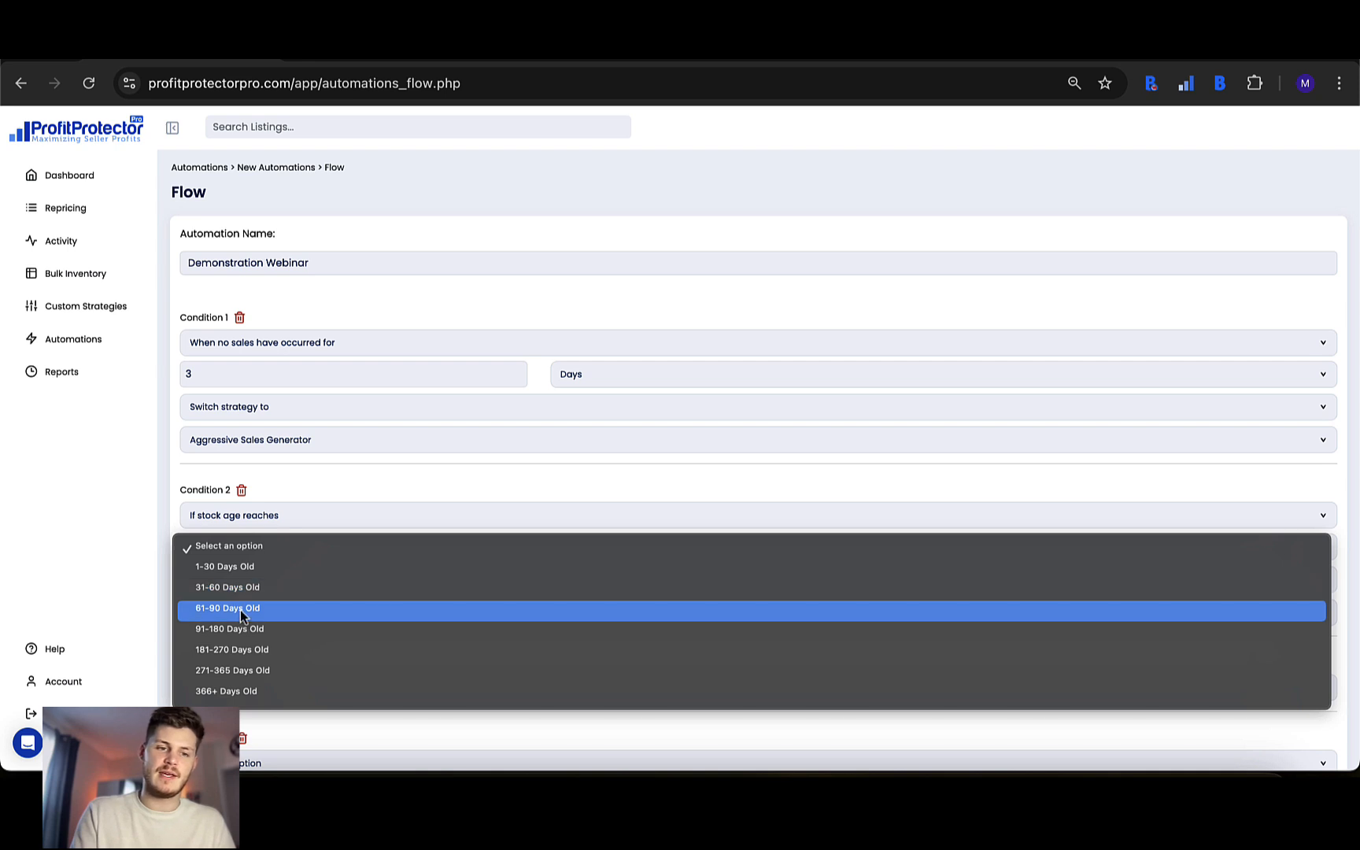
left_click(240, 587)
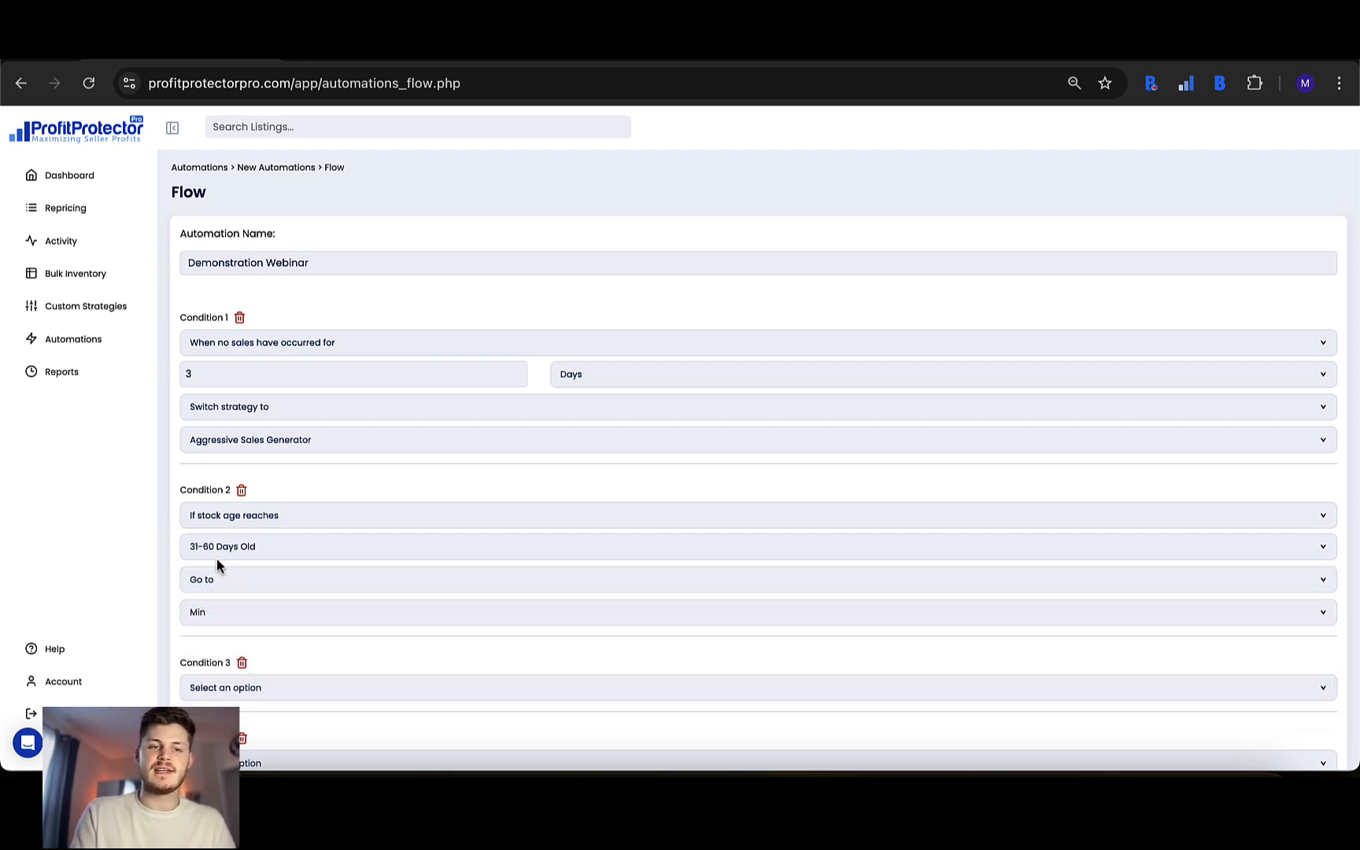
Make Condition 2 decrease the min price by 1.00 $/£
left_click(250, 588)
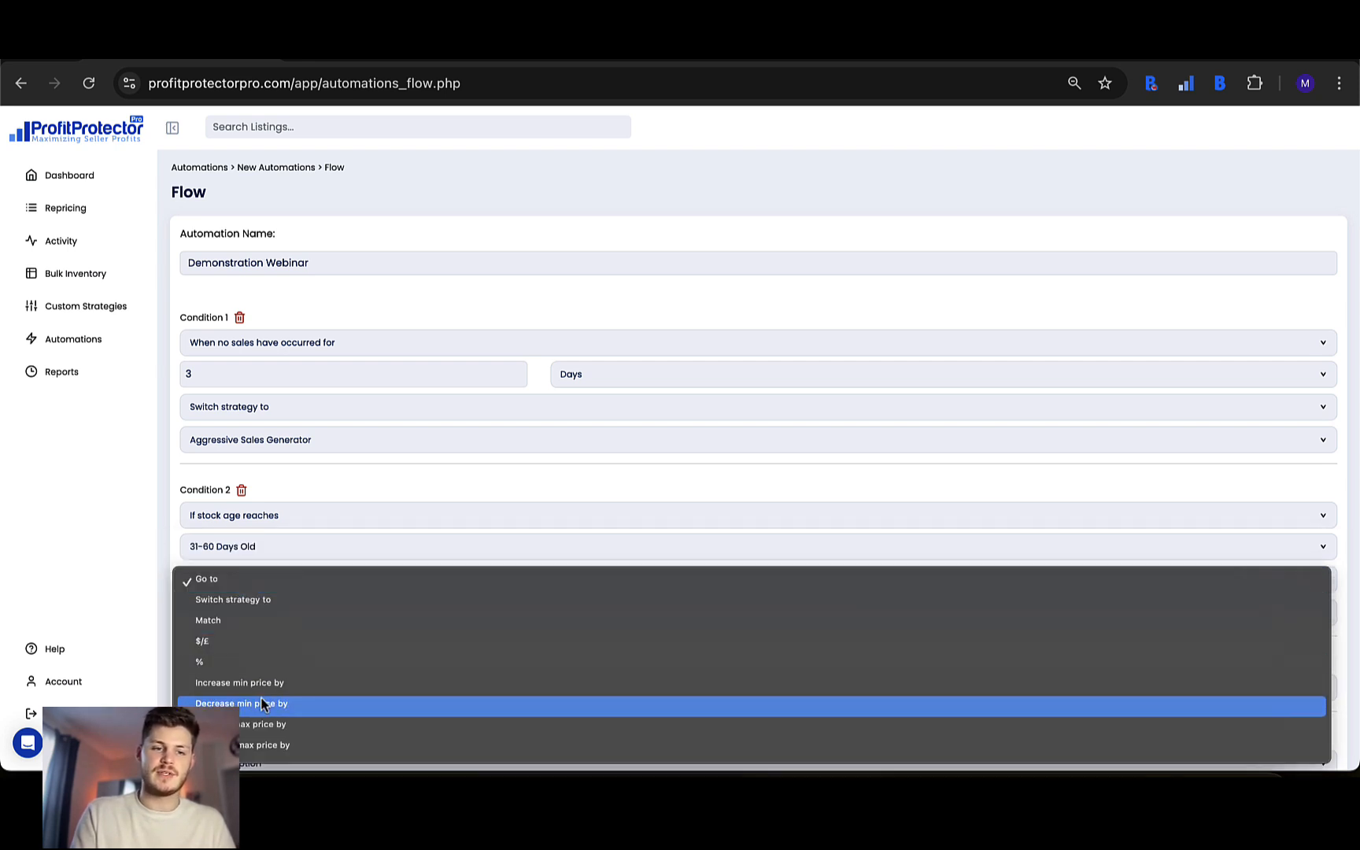
left_click(262, 705)
left_click(249, 606)
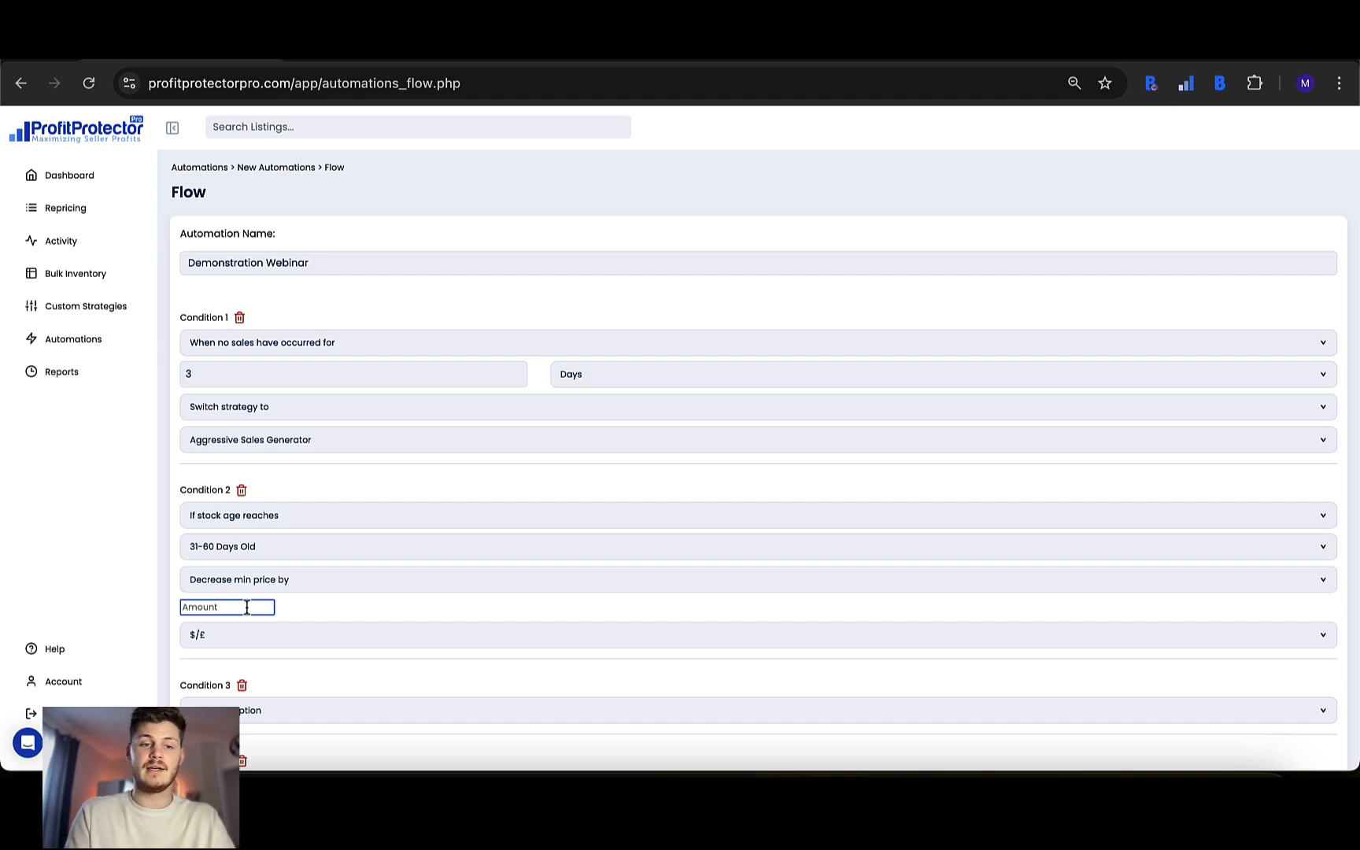
type("1.00")
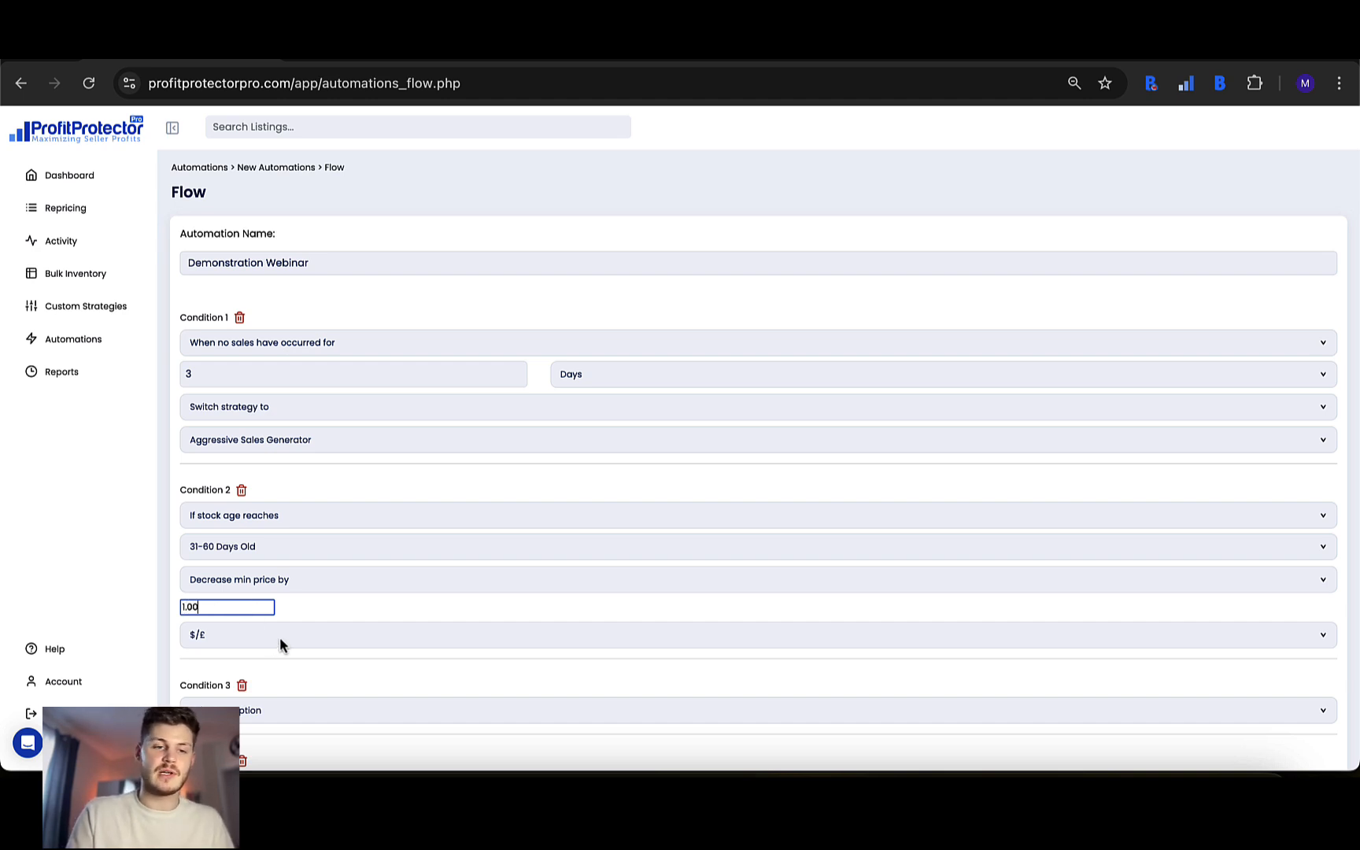
left_click(343, 607)
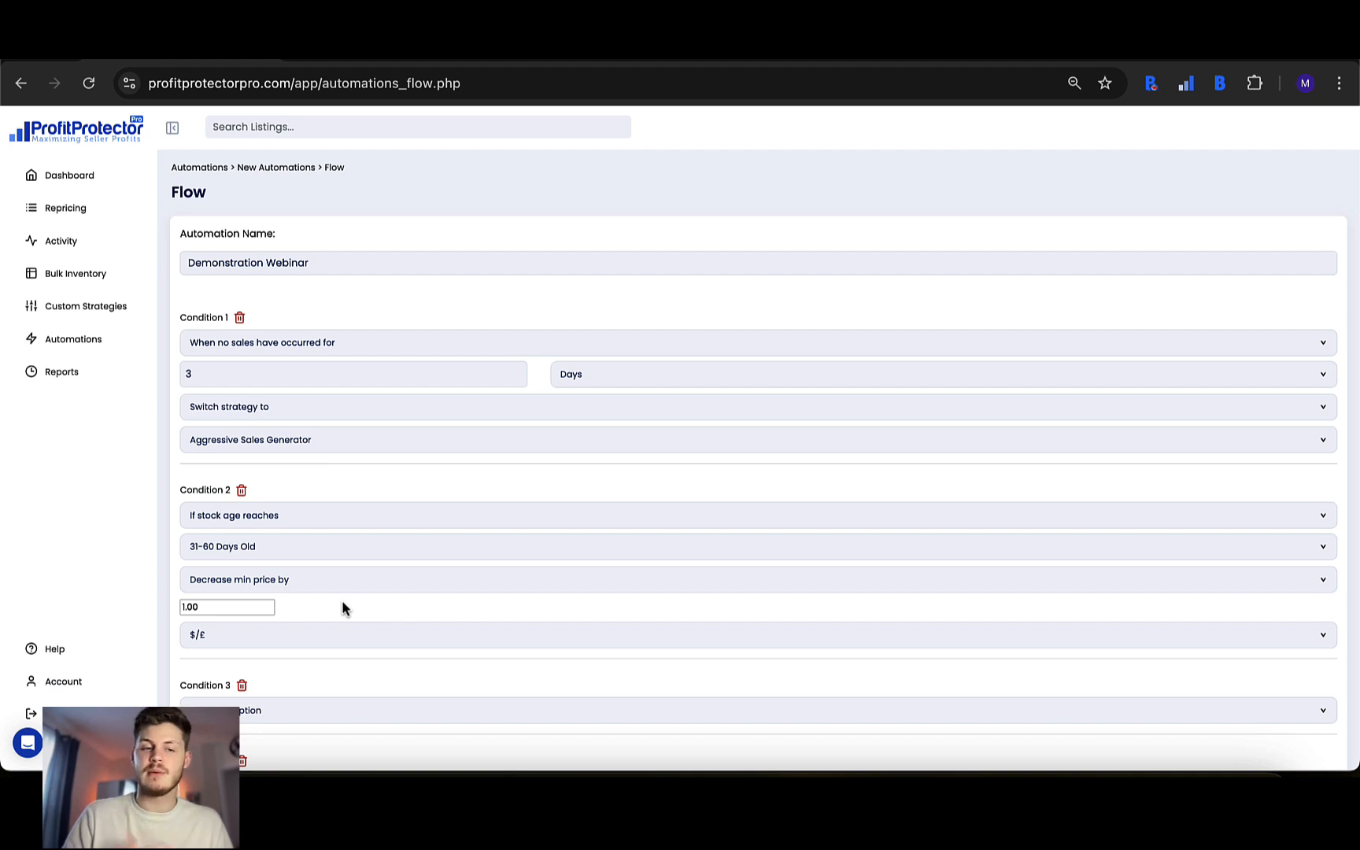
Set Condition 3's trigger to If a merchant is present on the listing
scroll(341, 598, "down", 2)
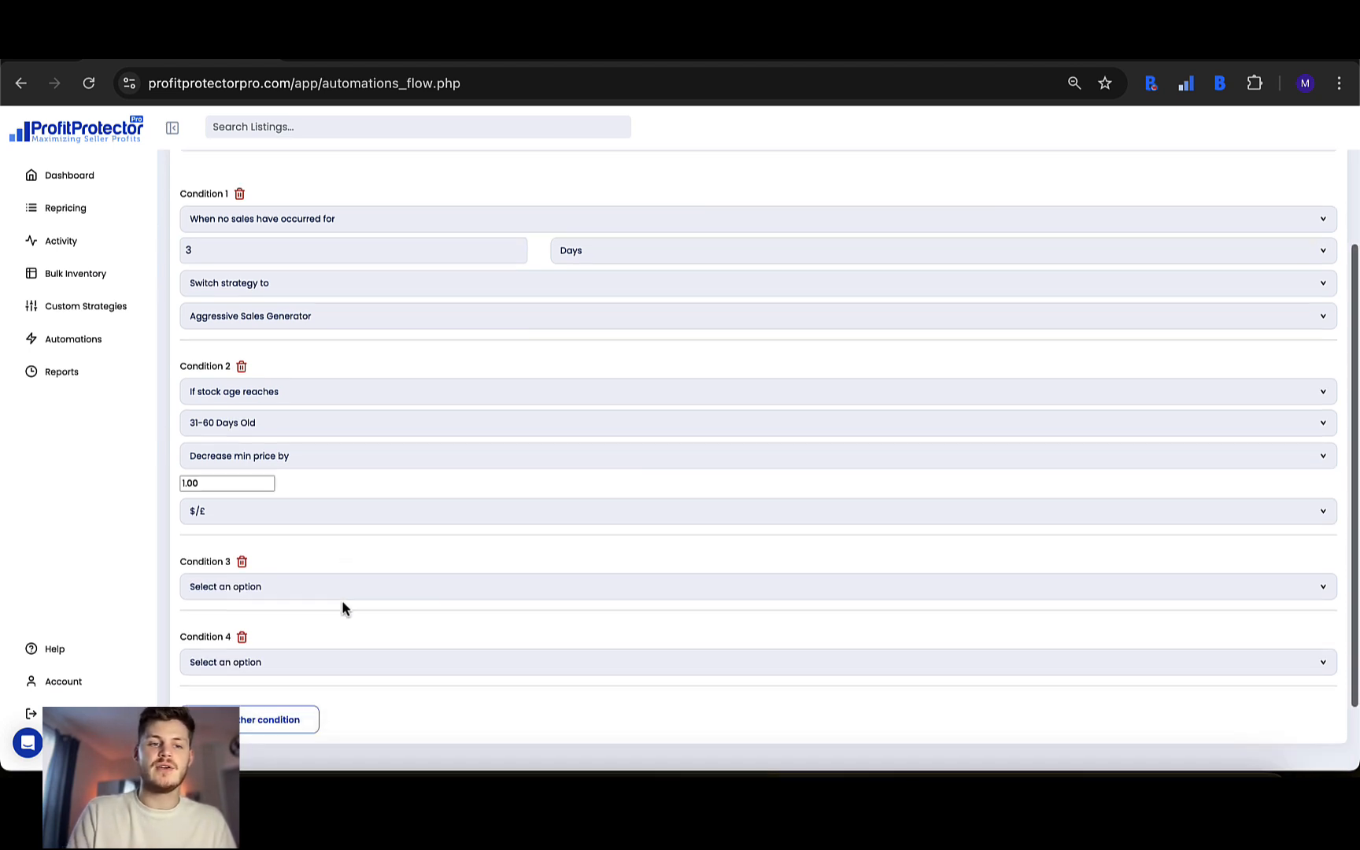
left_click(286, 588)
scroll(291, 700, "down", 1)
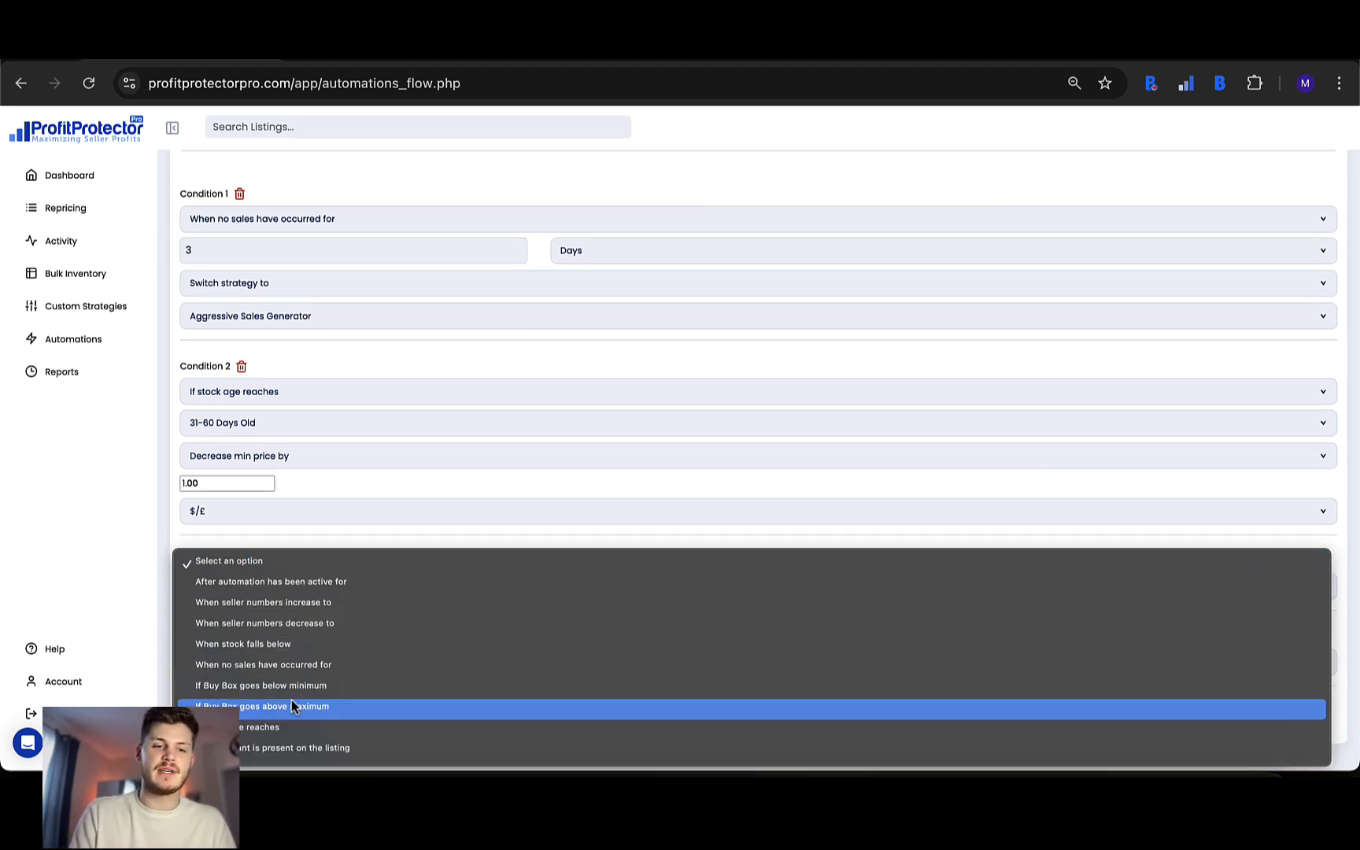
left_click(282, 749)
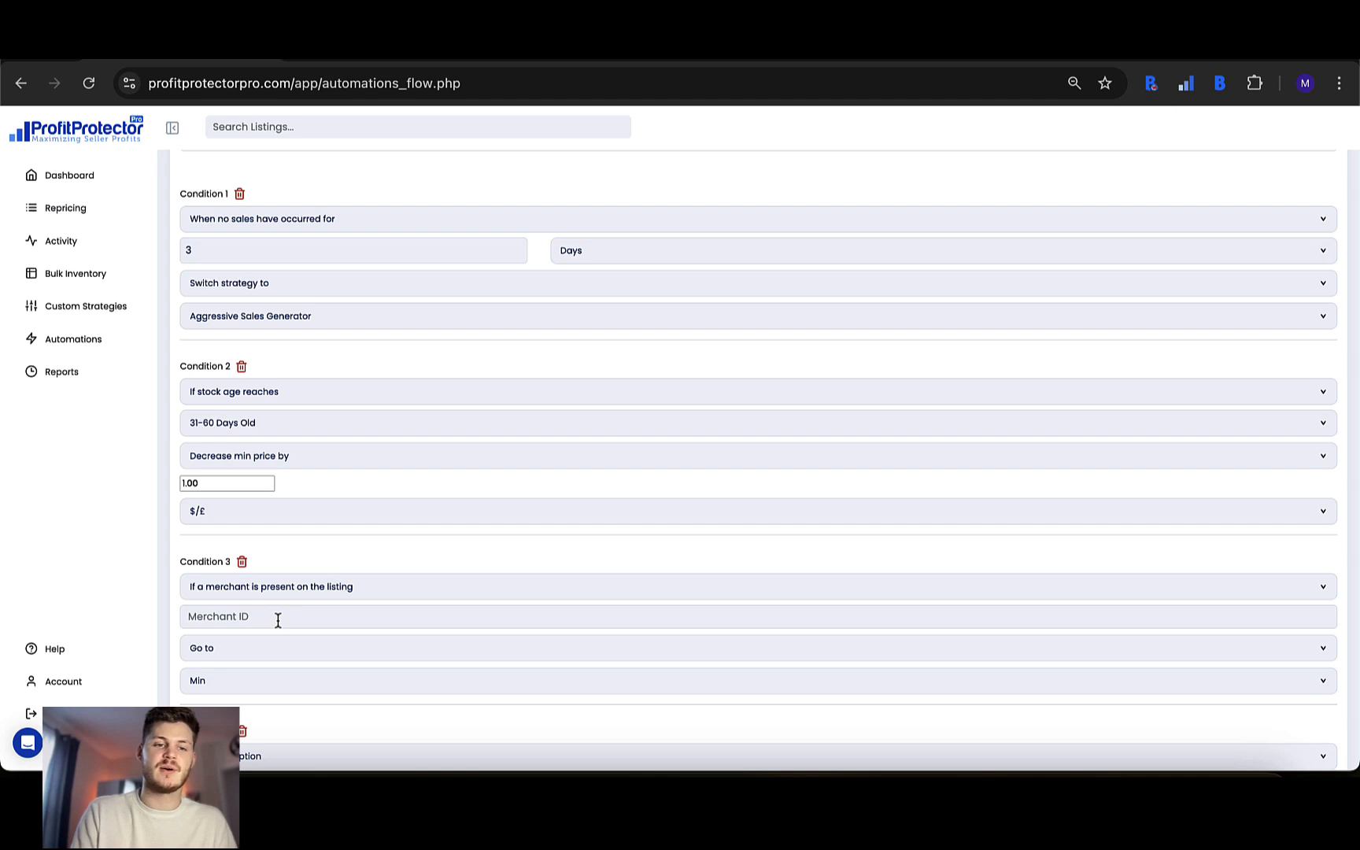
Copy the competitor's merchant ID from another browser tab and paste it into Condition 3's merchant ID
left_click(565, 58)
left_click_drag(1241, 370, 1332, 378)
key("ctrl+c")
left_click(216, 59)
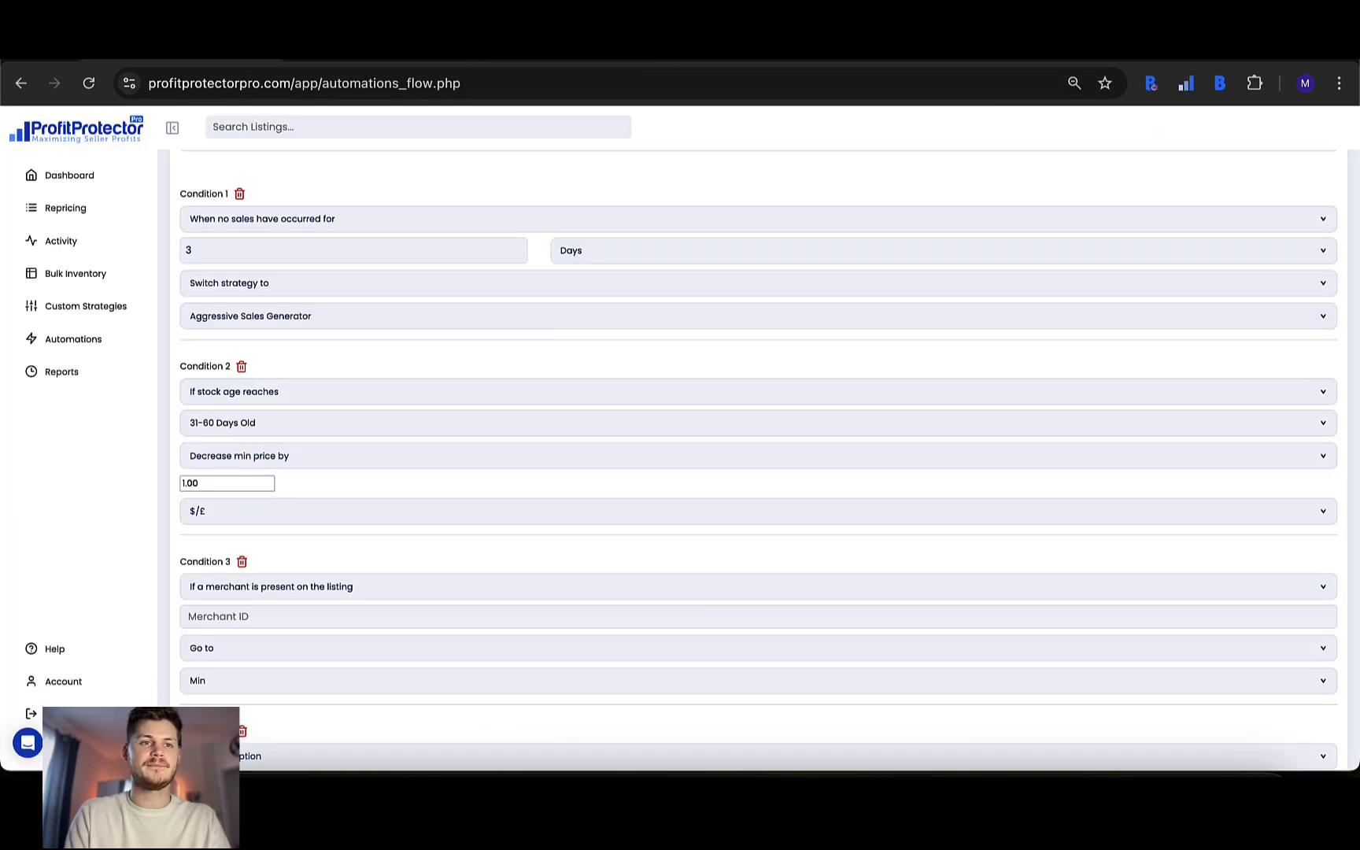
left_click(244, 616)
key("ctrl+v")
Set Condition 3's action to match the specified merchant
left_click(244, 648)
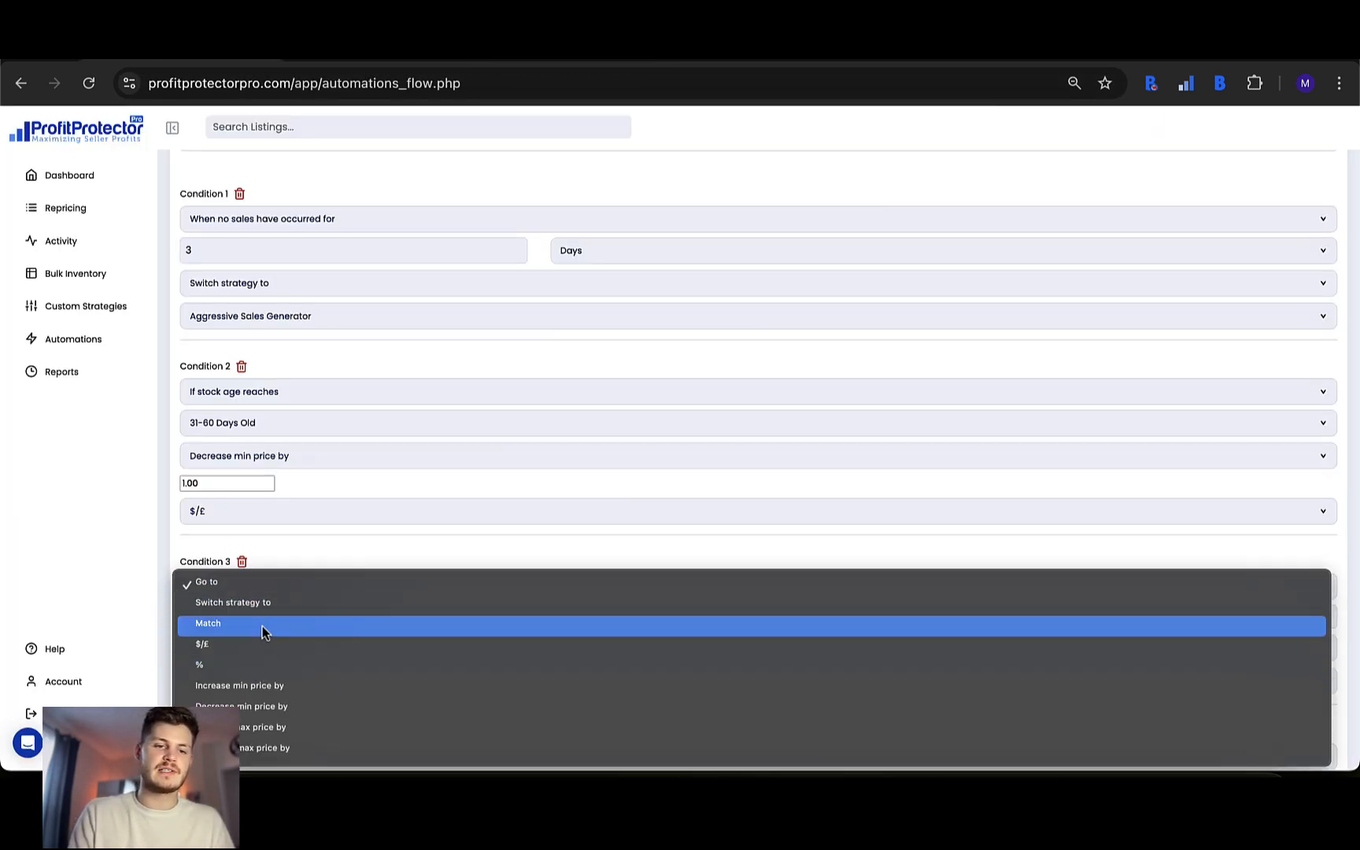
left_click(262, 627)
left_click(254, 678)
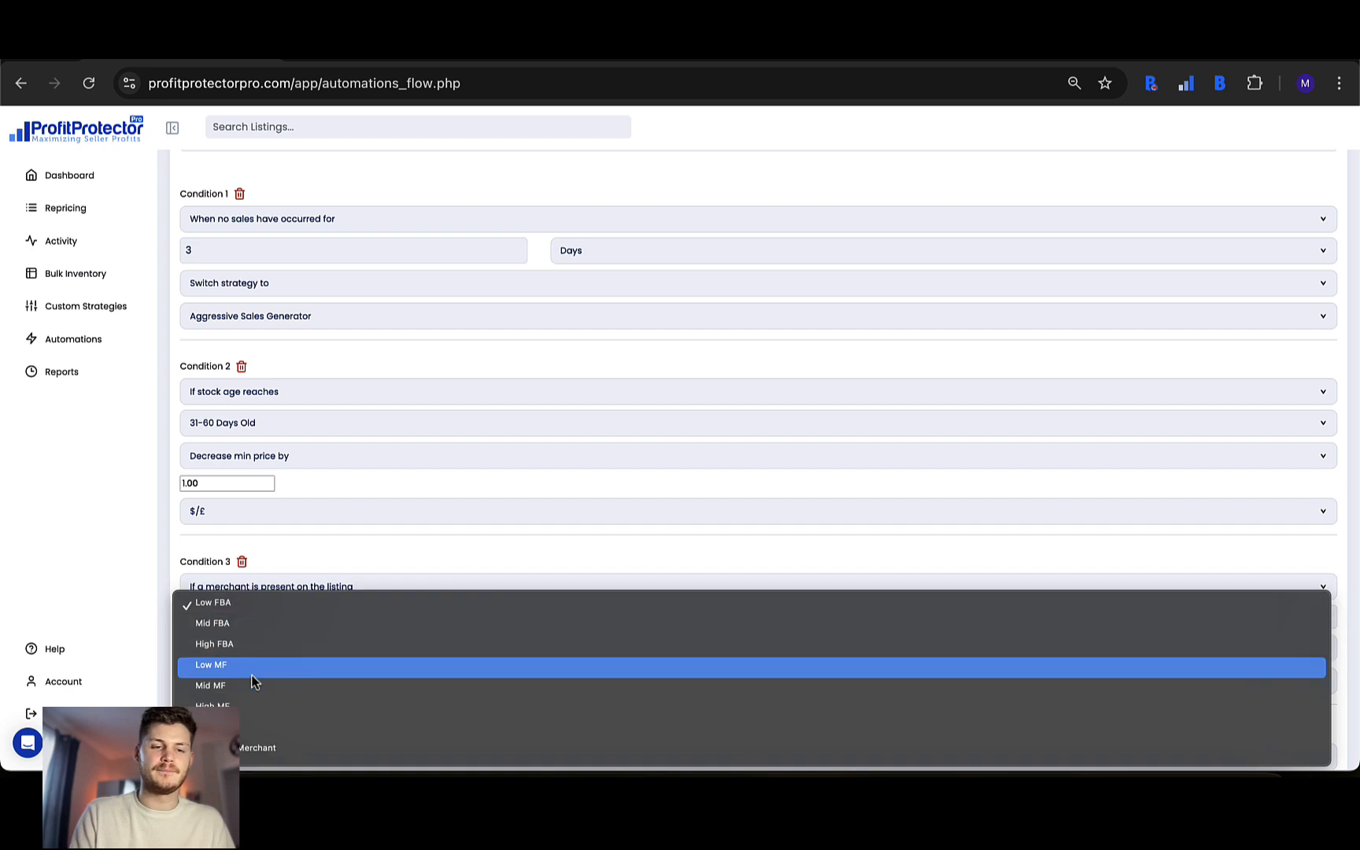
left_click(243, 752)
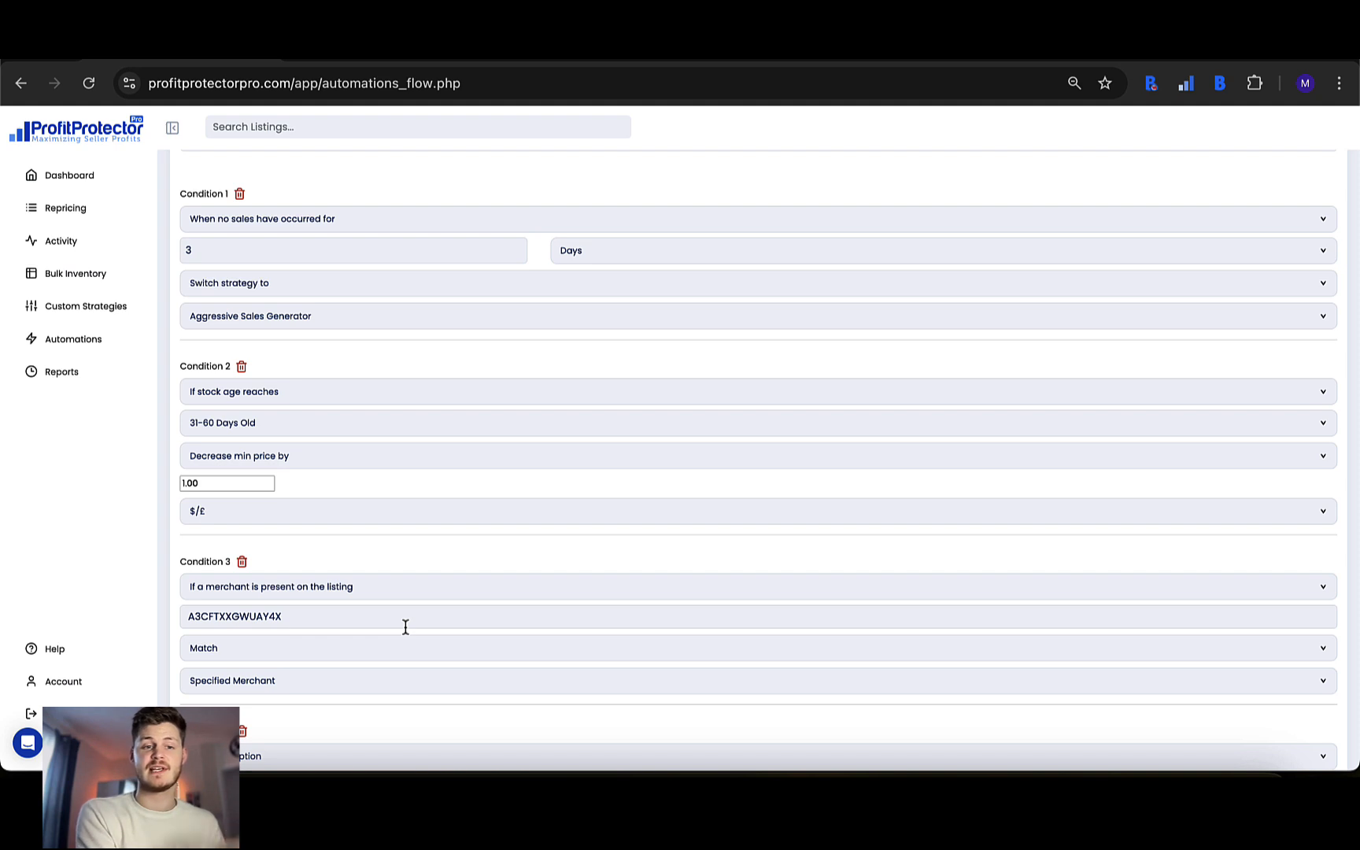
Change Condition 3's action to a $/£ offset over the specified merchant, leaving the amount blank
left_click(258, 658)
left_click(256, 668)
scroll(258, 685, "down", 1)
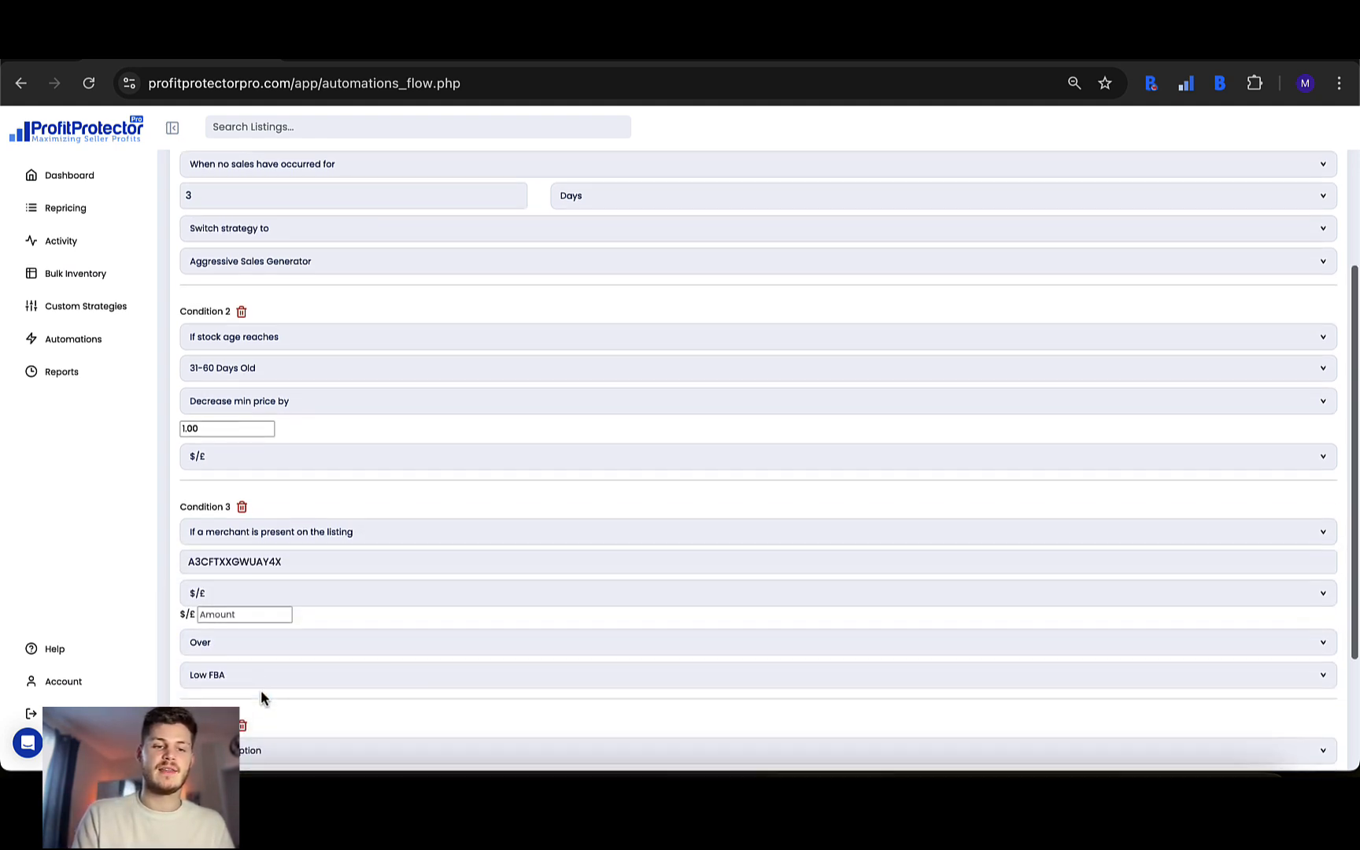
left_click(254, 658)
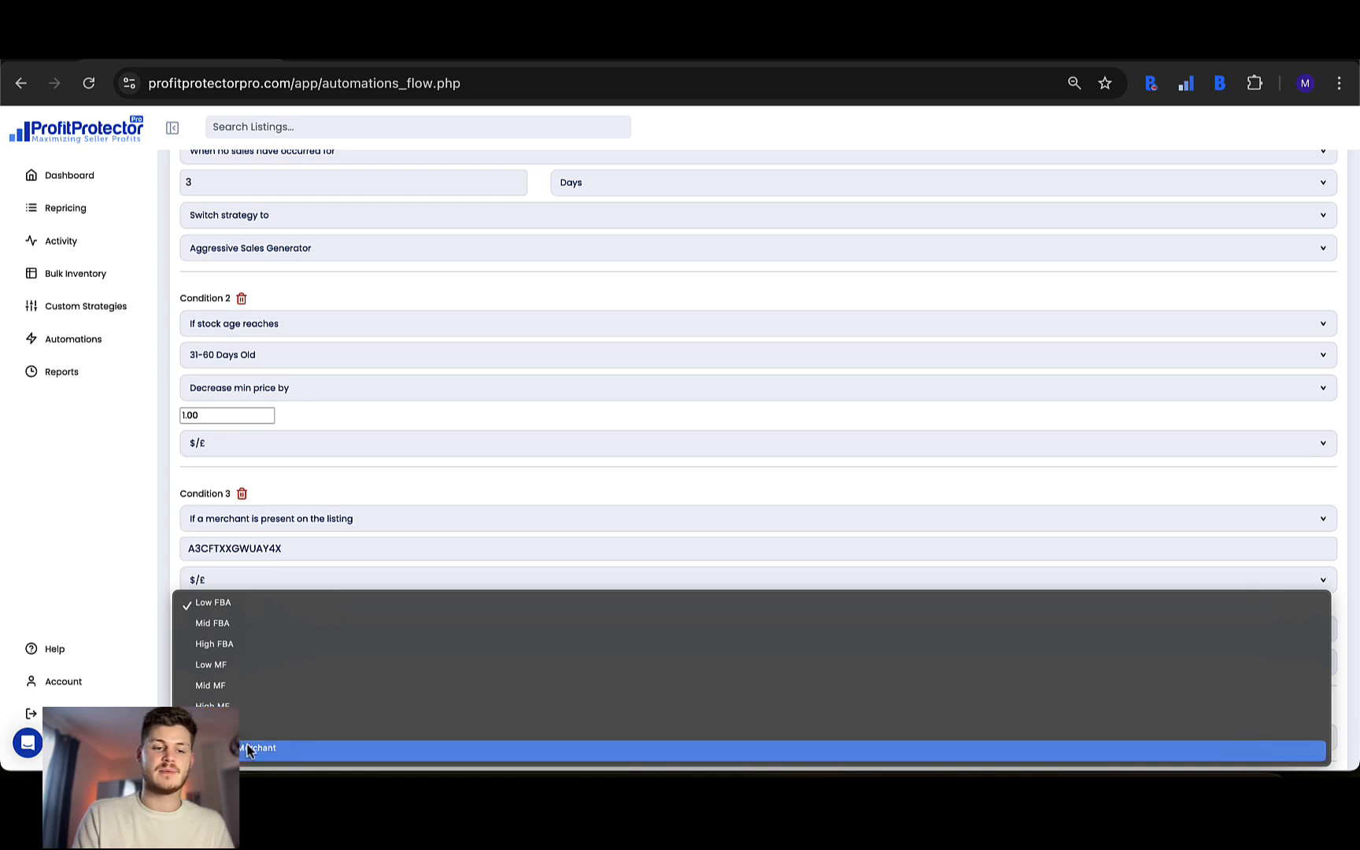
left_click(252, 751)
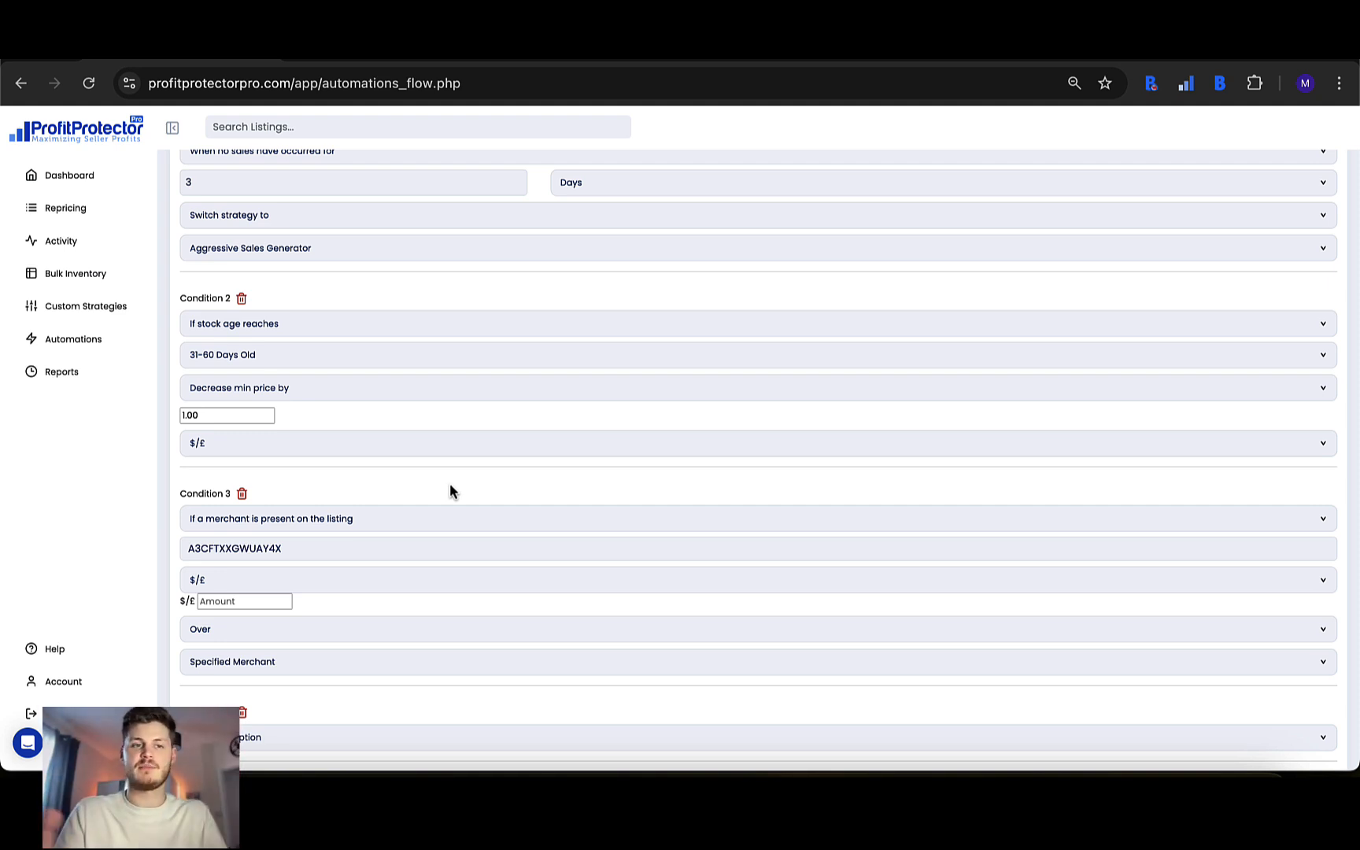
scroll(450, 491, "up", 3)
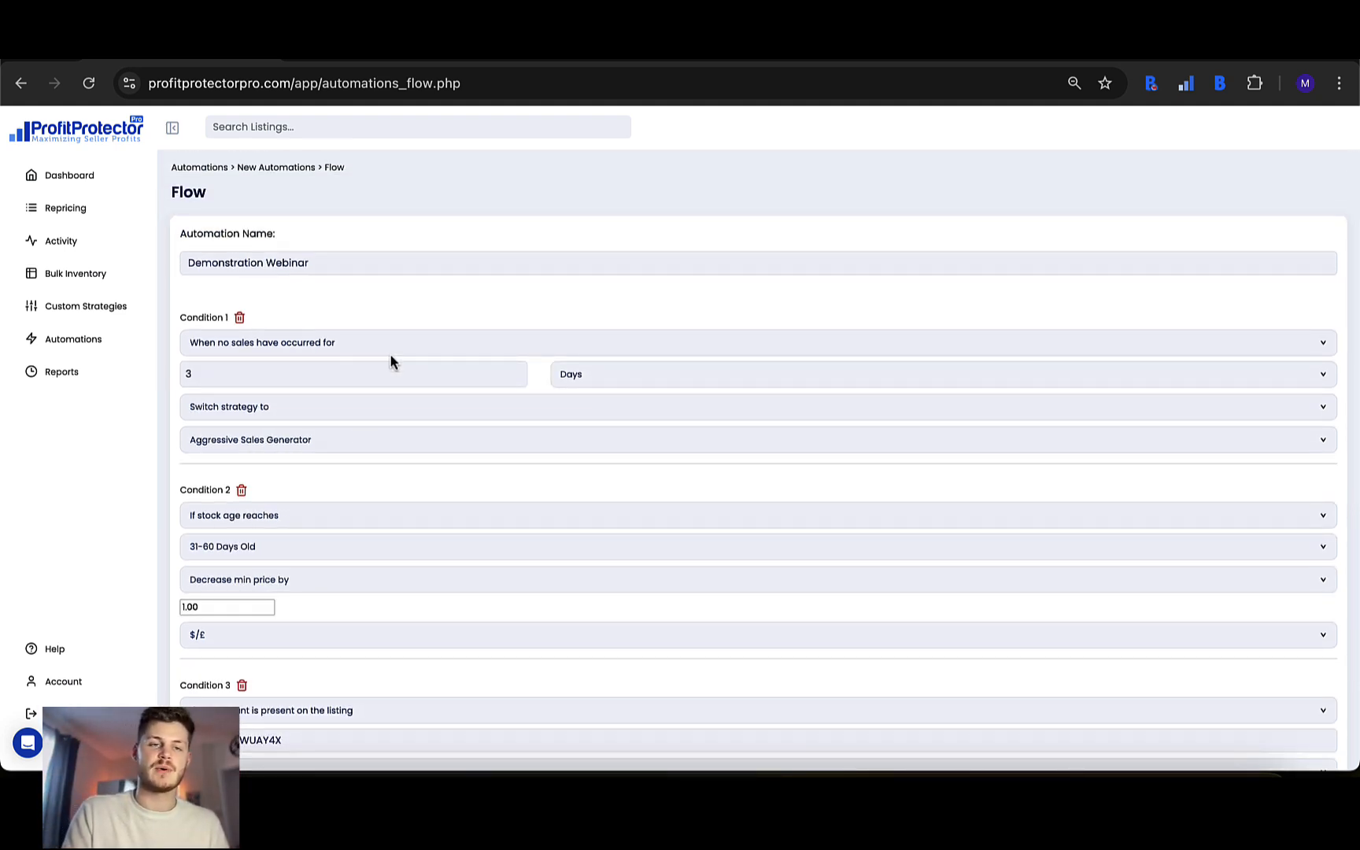
scroll(388, 359, "down", 5)
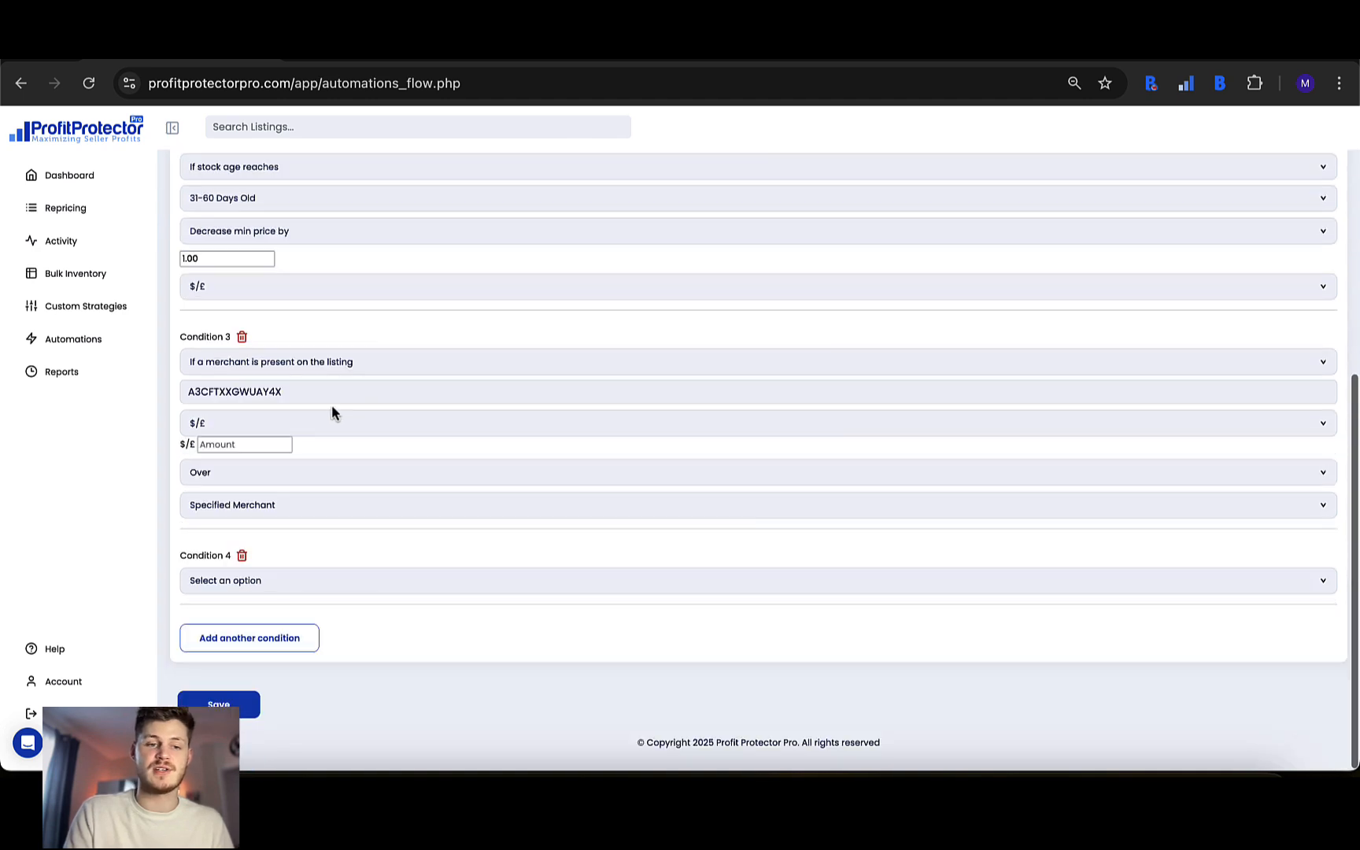
Delete the empty Condition 4 from the automation and save it
left_click(243, 556)
left_click(242, 713)
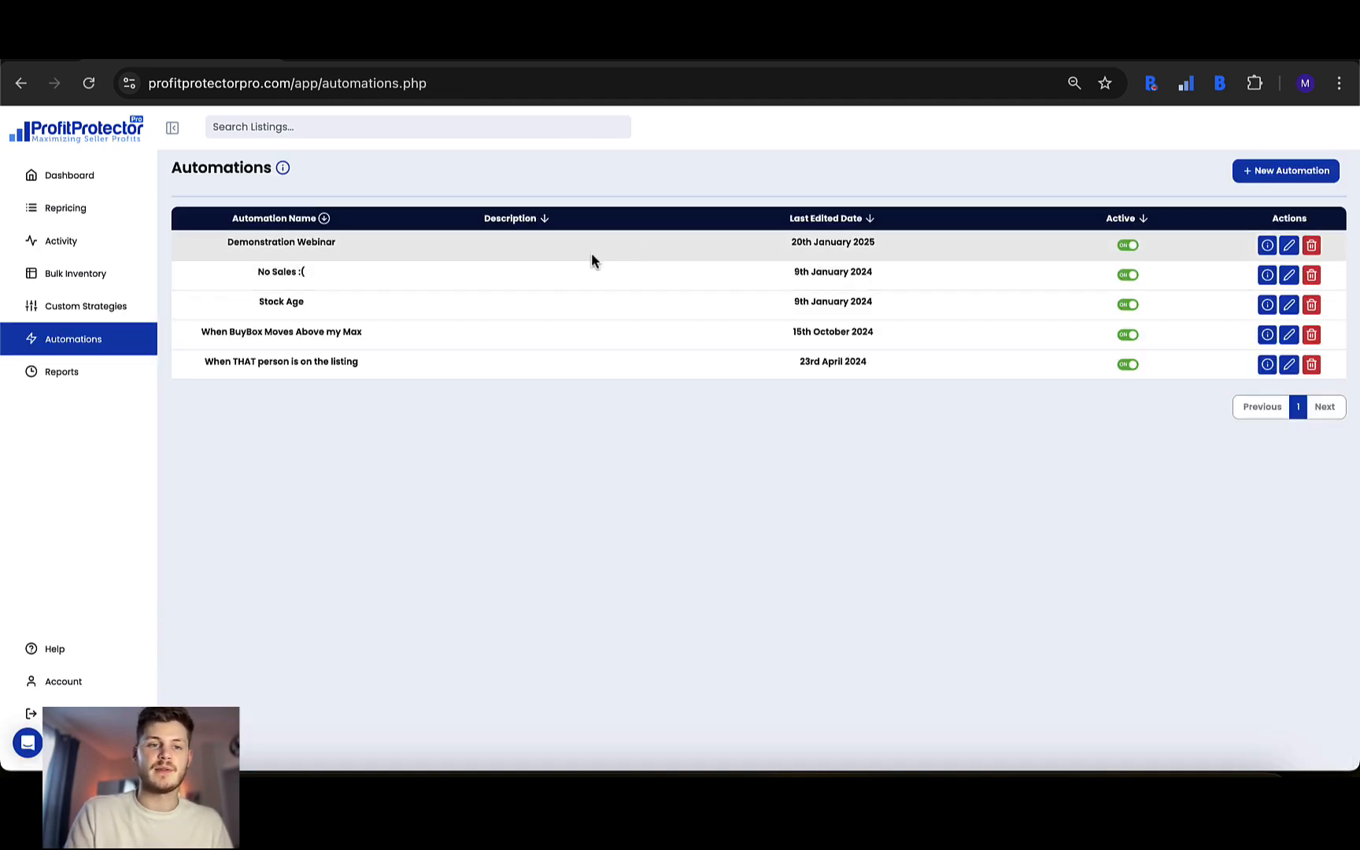
Look at the setup-method choice, recap and delete confirmation for the No Sales :( automation, dismissing each one
left_click(1289, 275)
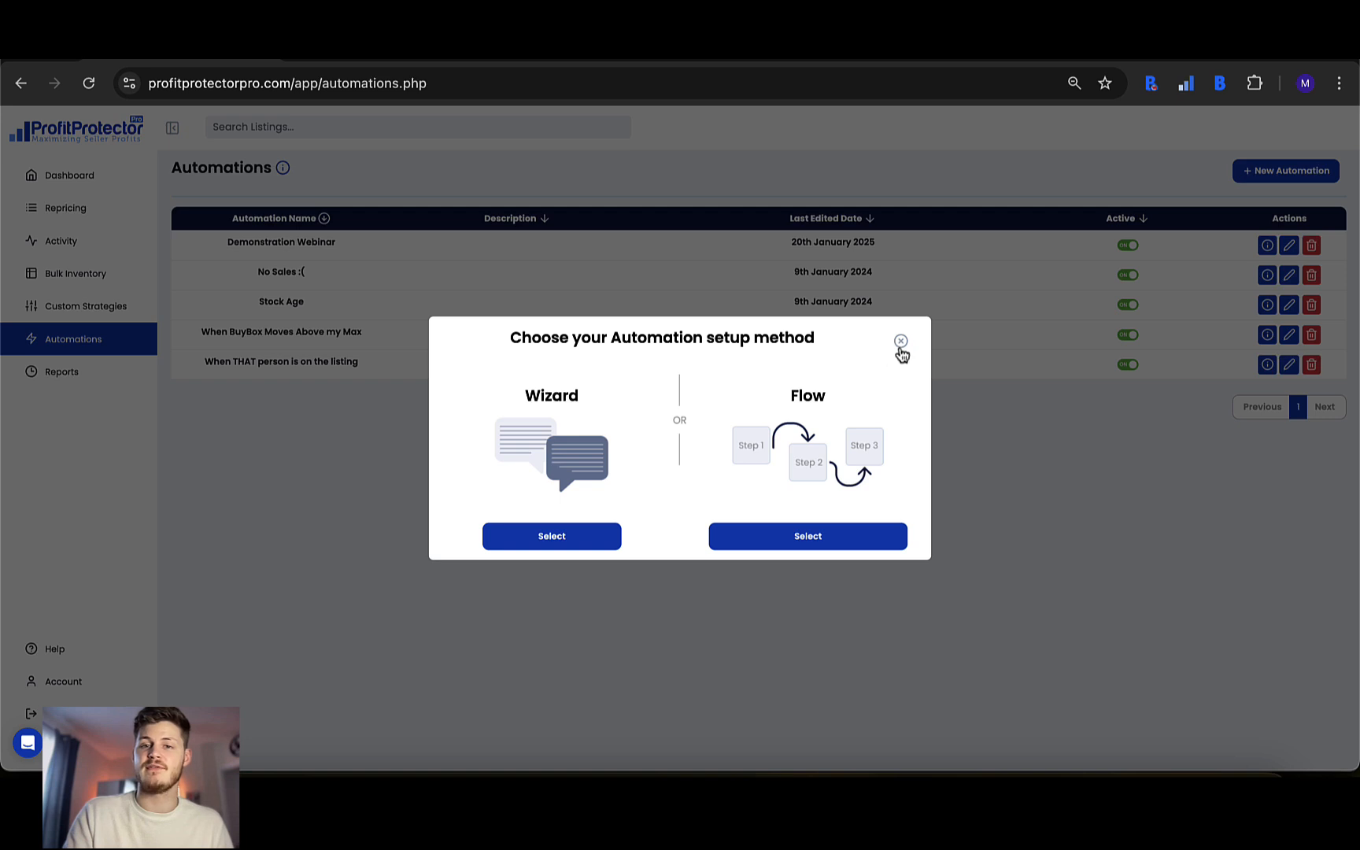
left_click(1026, 443)
left_click(1267, 275)
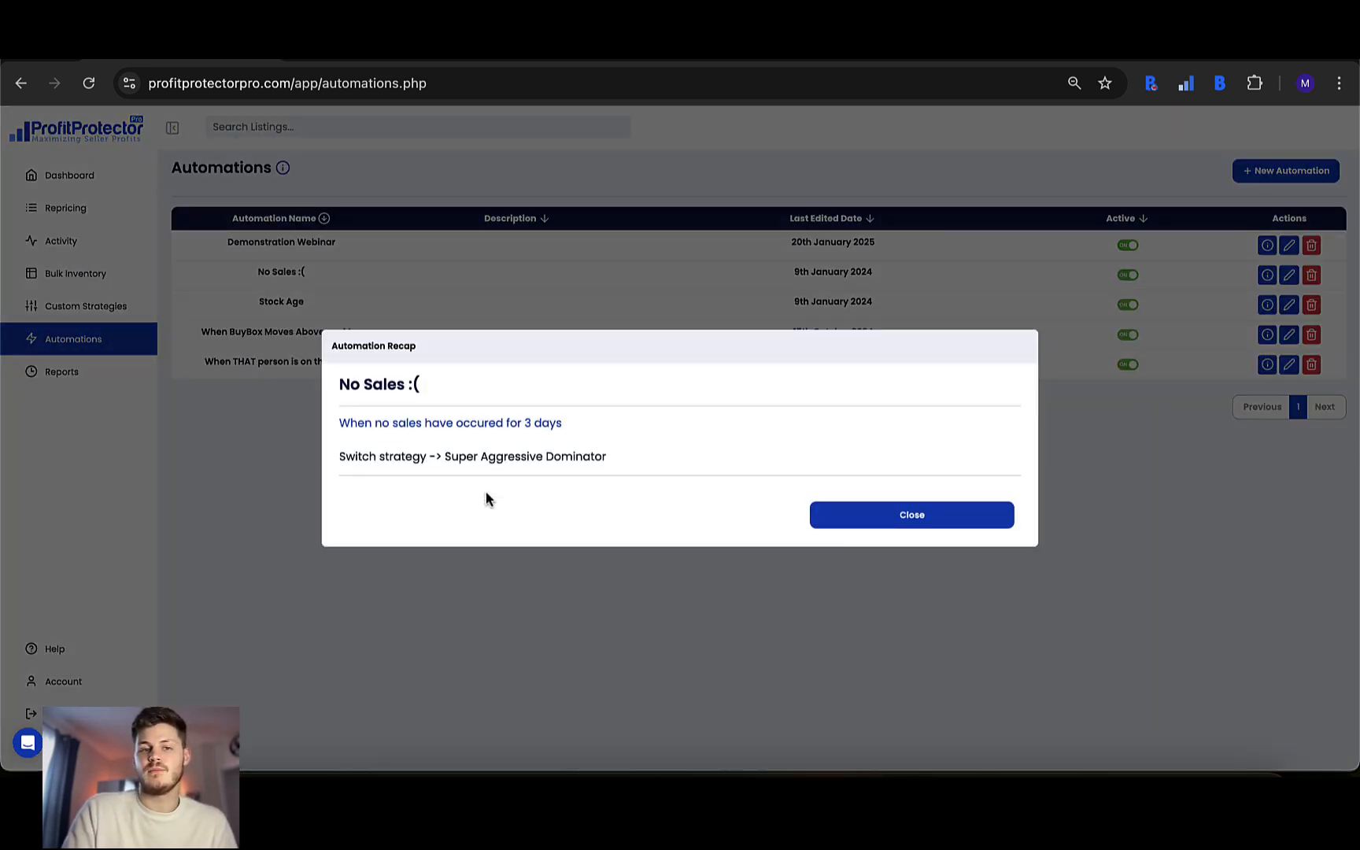
left_click(591, 582)
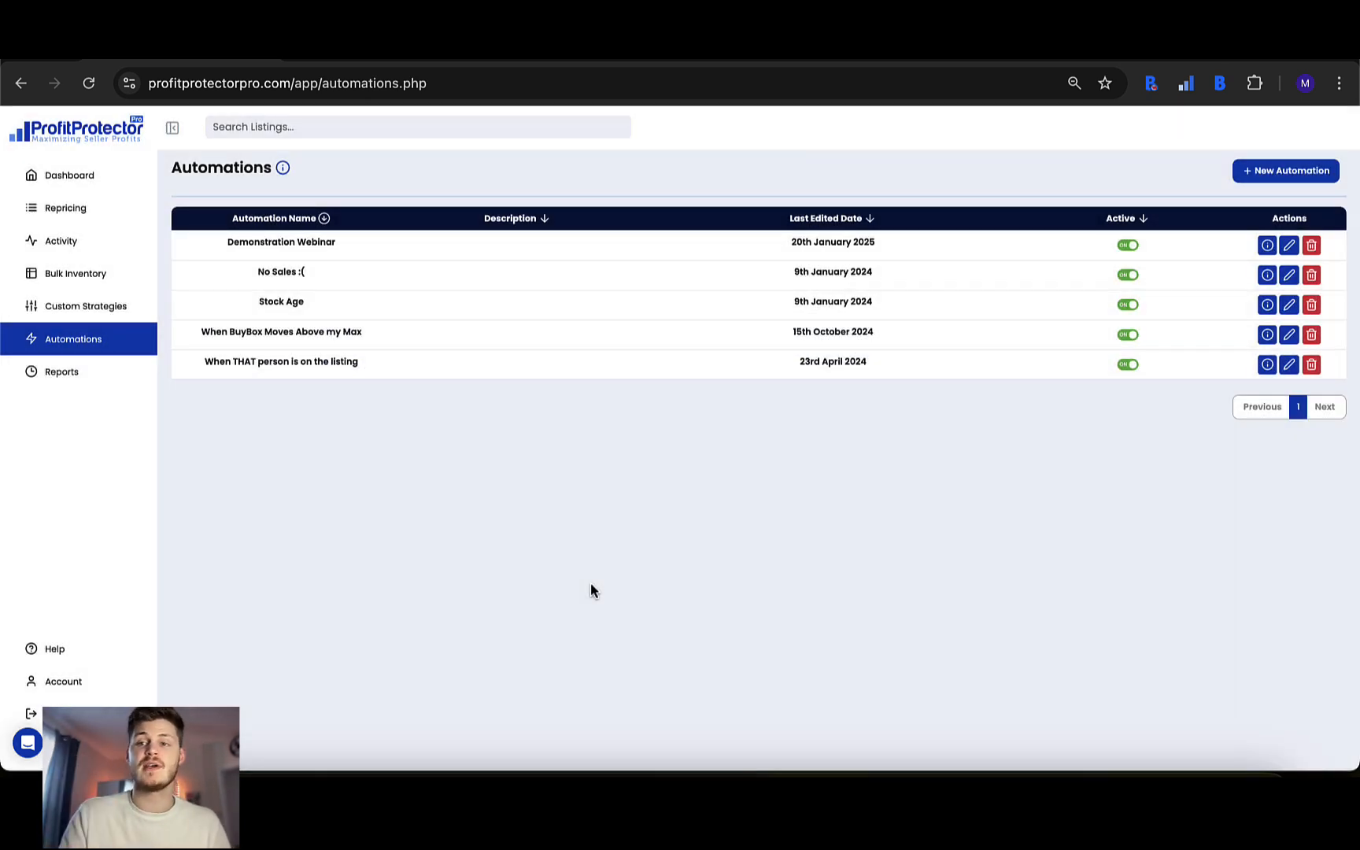
left_click(1311, 274)
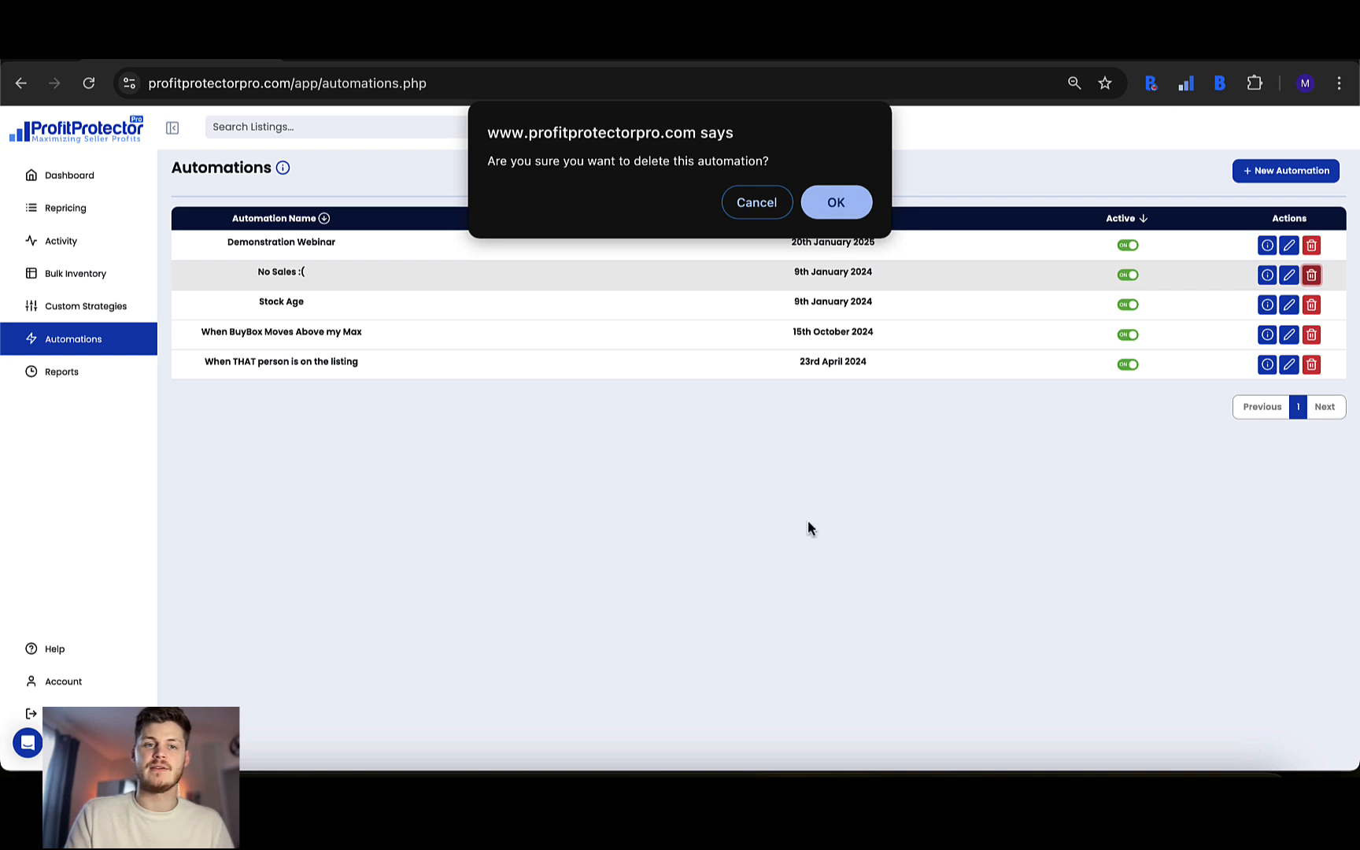
left_click(834, 203)
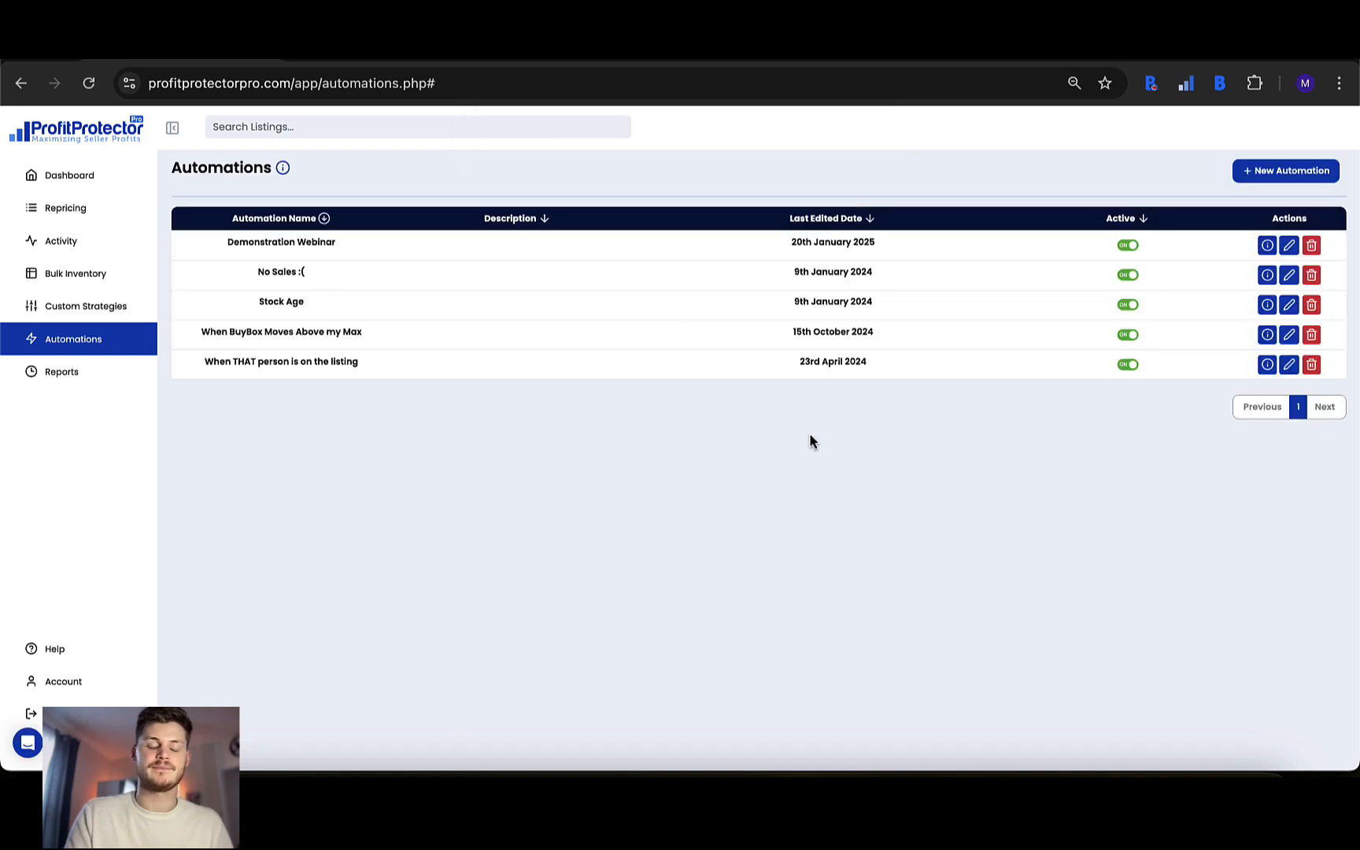
View the automations that can be assigned to the Barbie Extra Doll listing in Repricing and its automation status
left_click(126, 208)
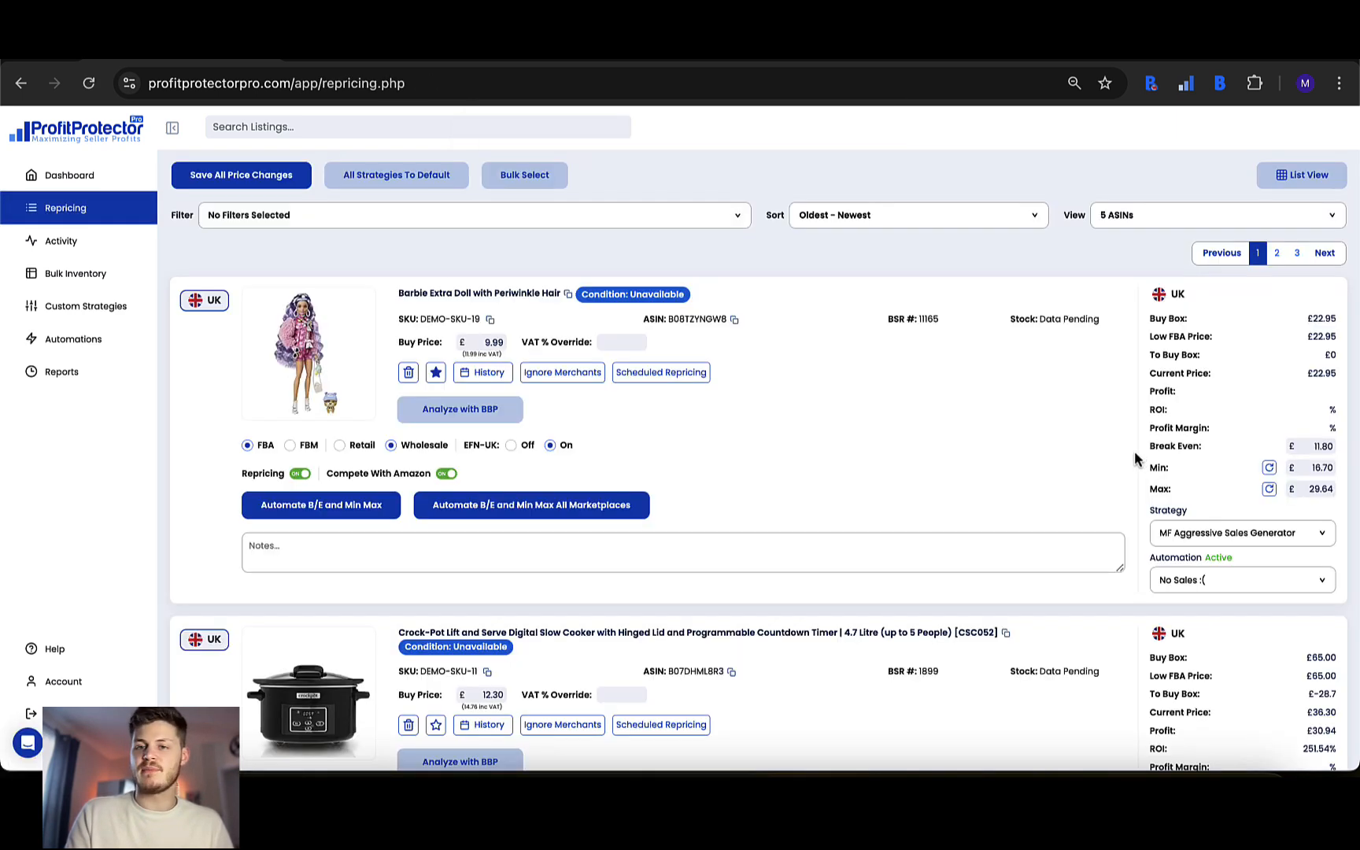
left_click(1184, 586)
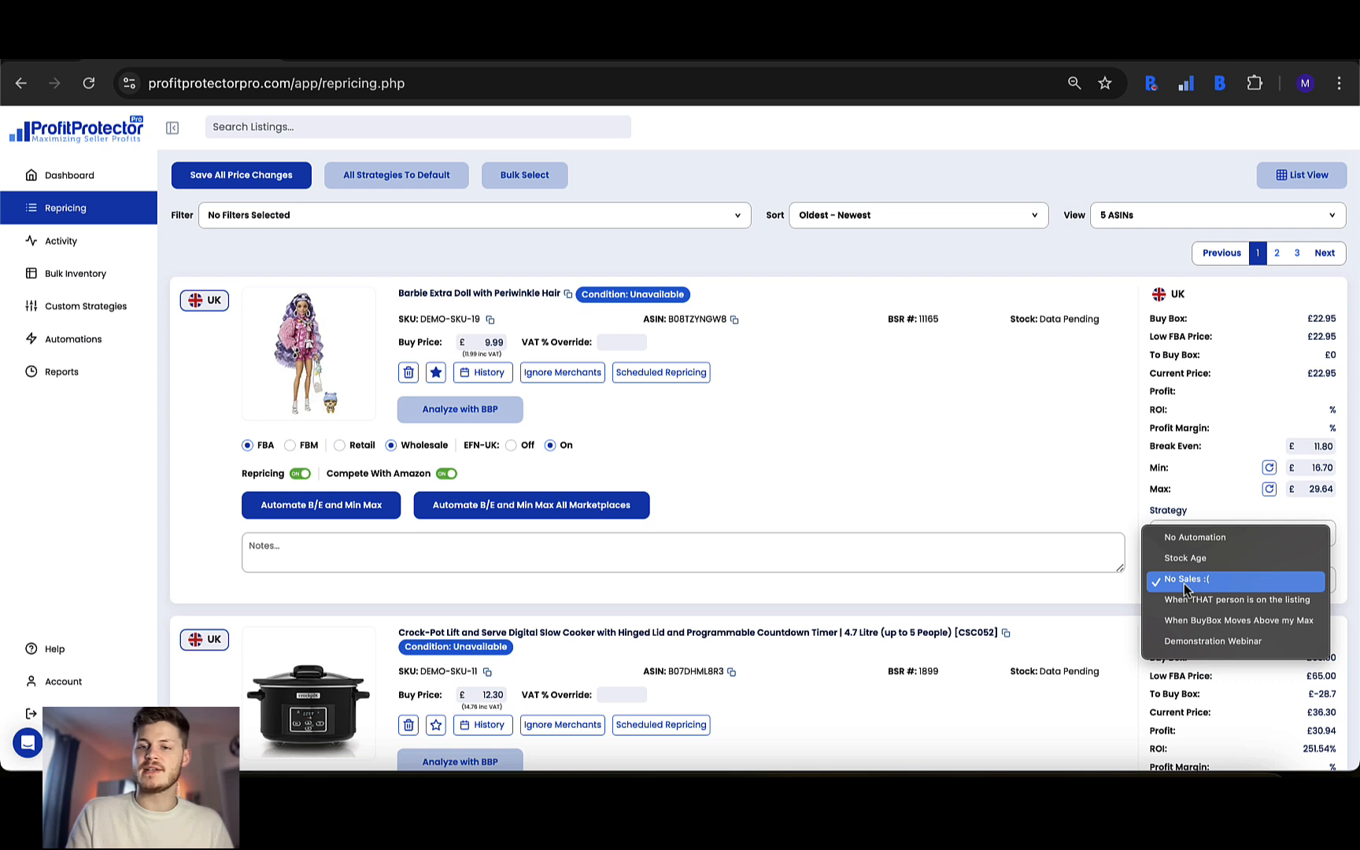
left_click(1069, 527)
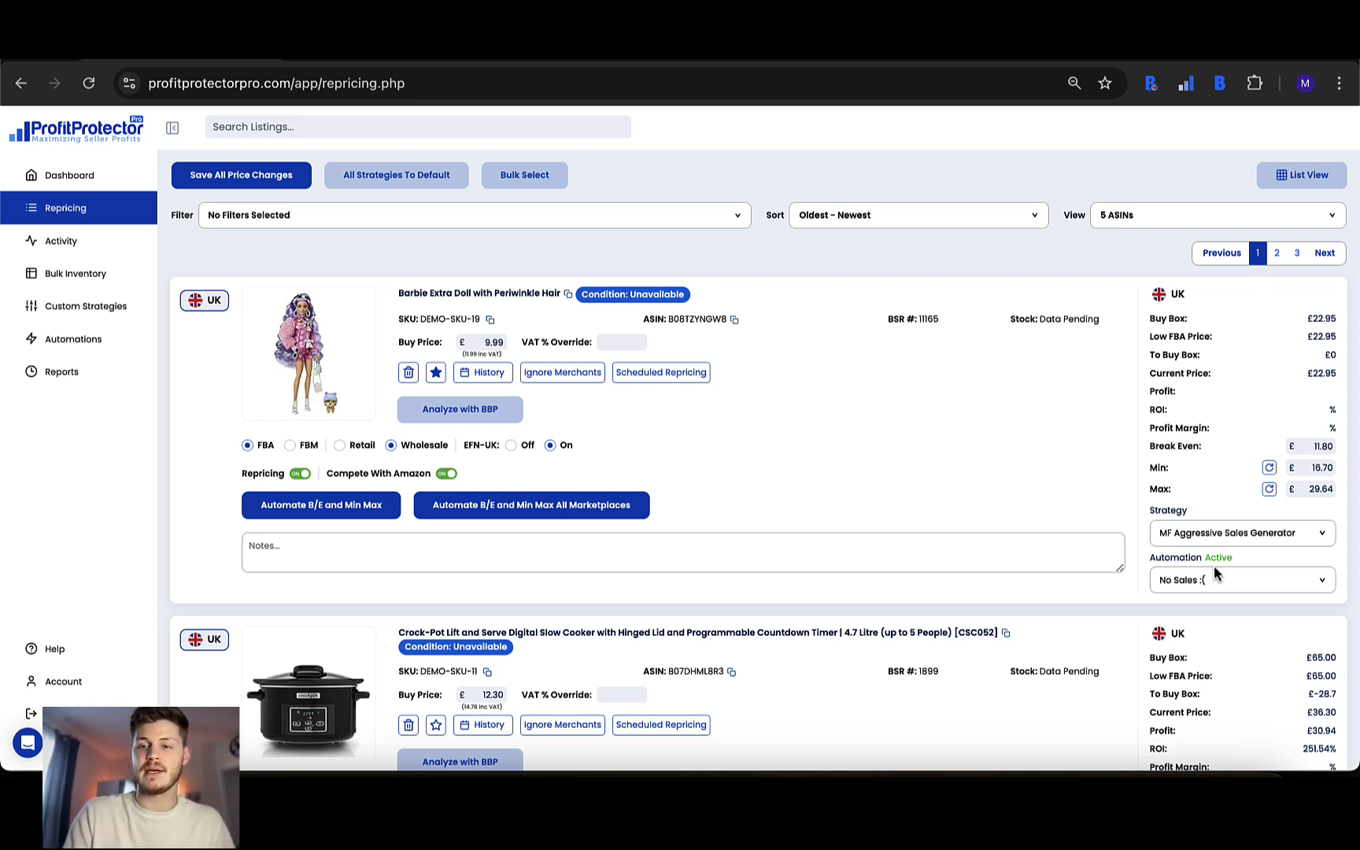
mouse_move(1206, 559)
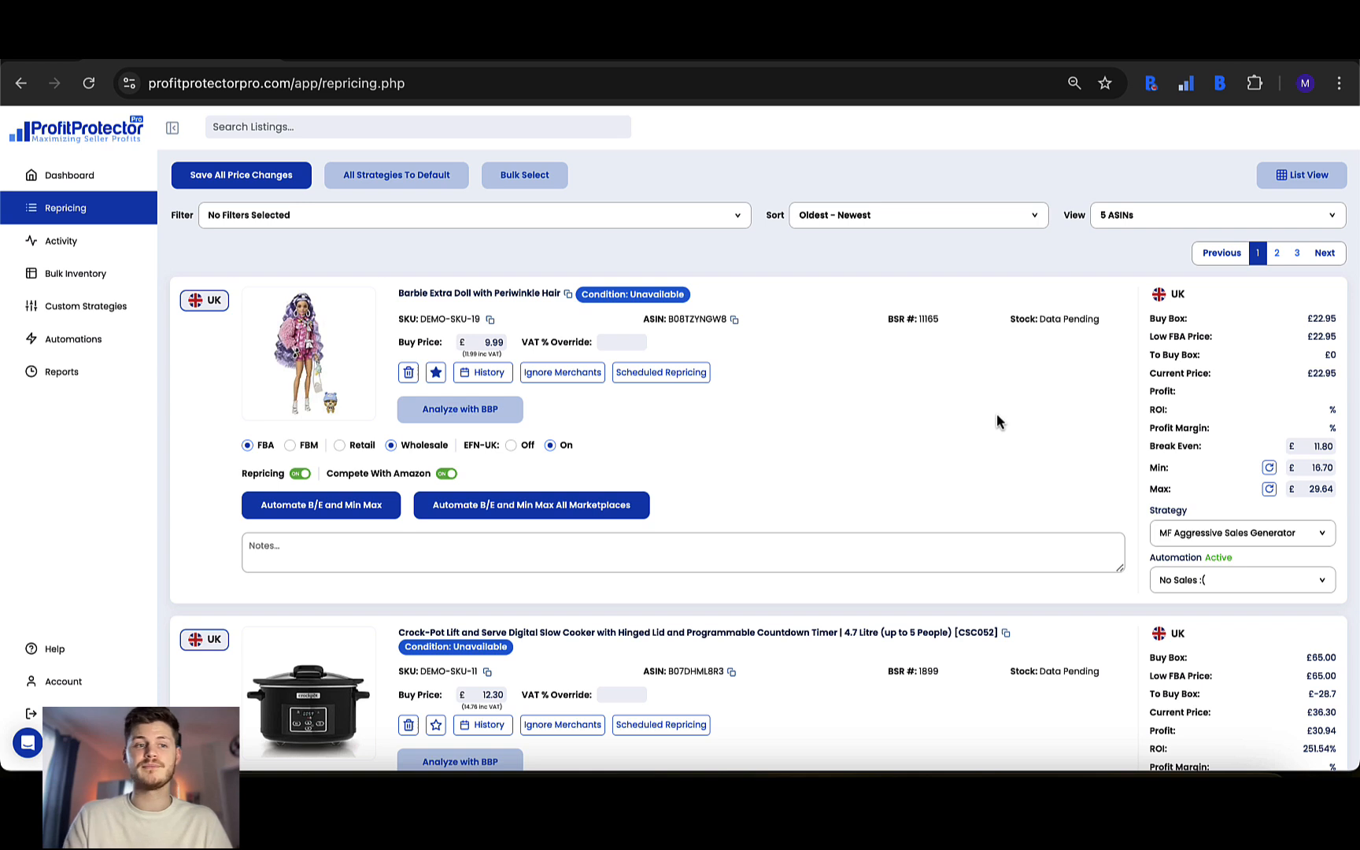
Open the Reports page to review which sales reports can be generated
left_click(79, 371)
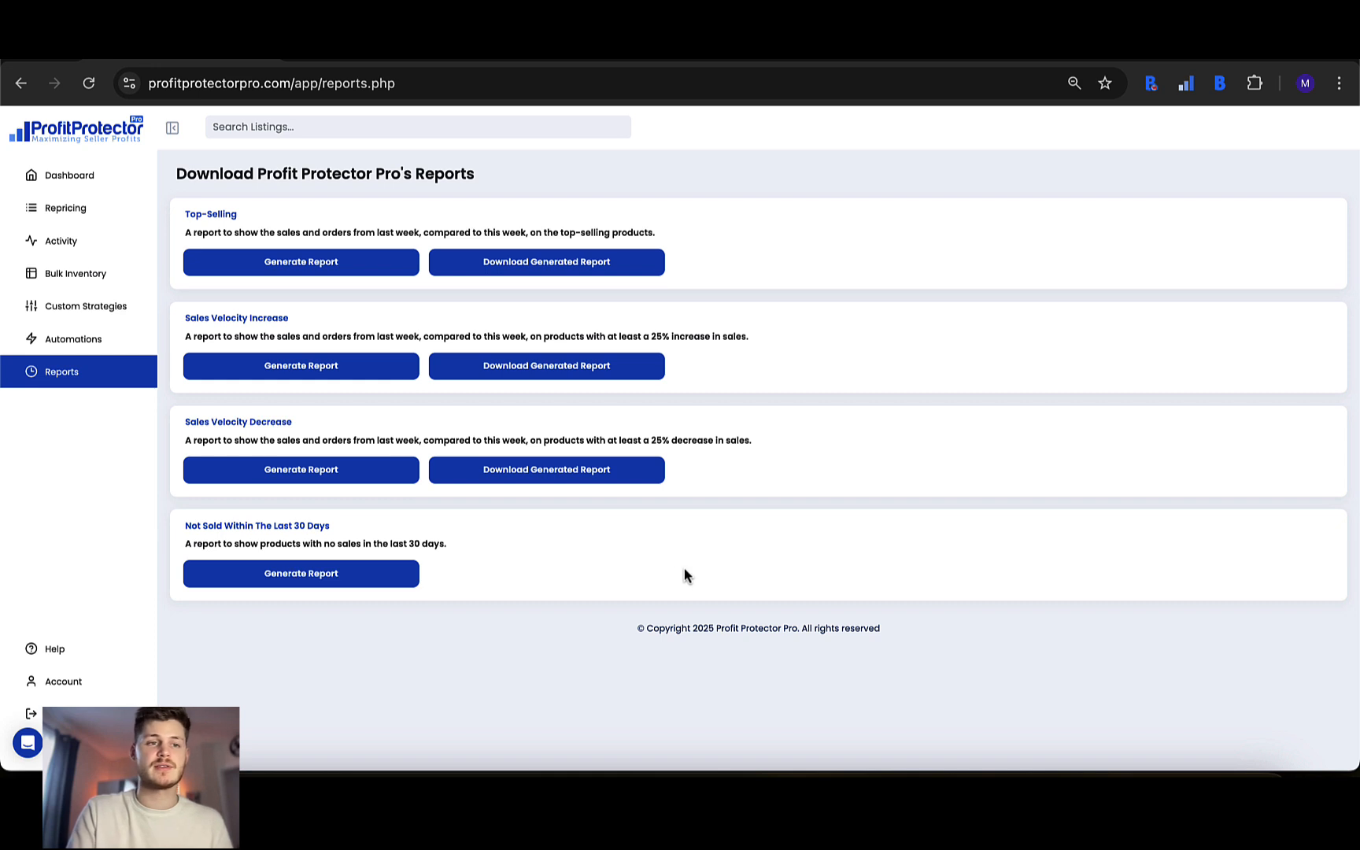
Start a filtered inventory CSV export in Bulk Inventory with the FBM, Turned Off and Need Min/Max filters
left_click(99, 281)
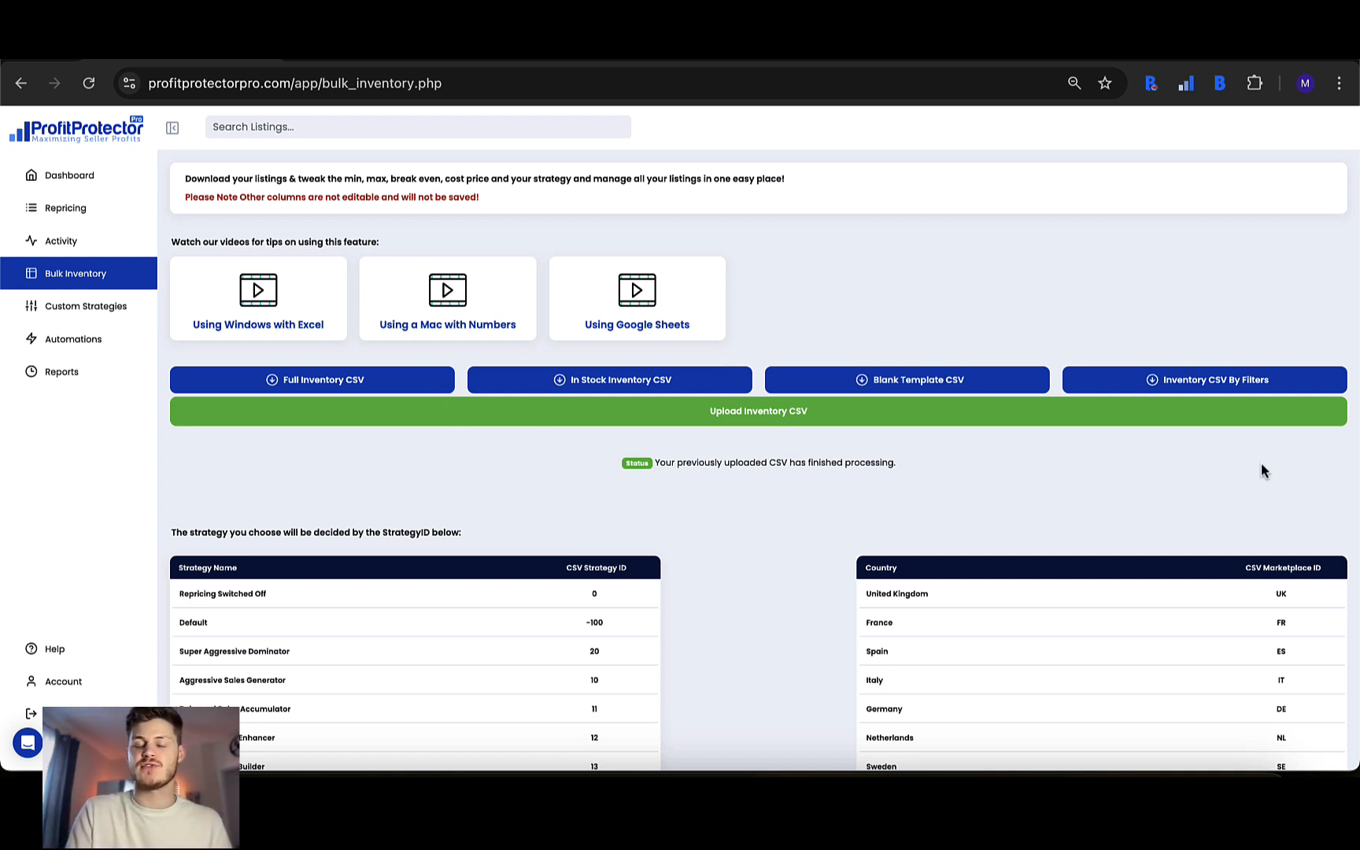
left_click(1221, 392)
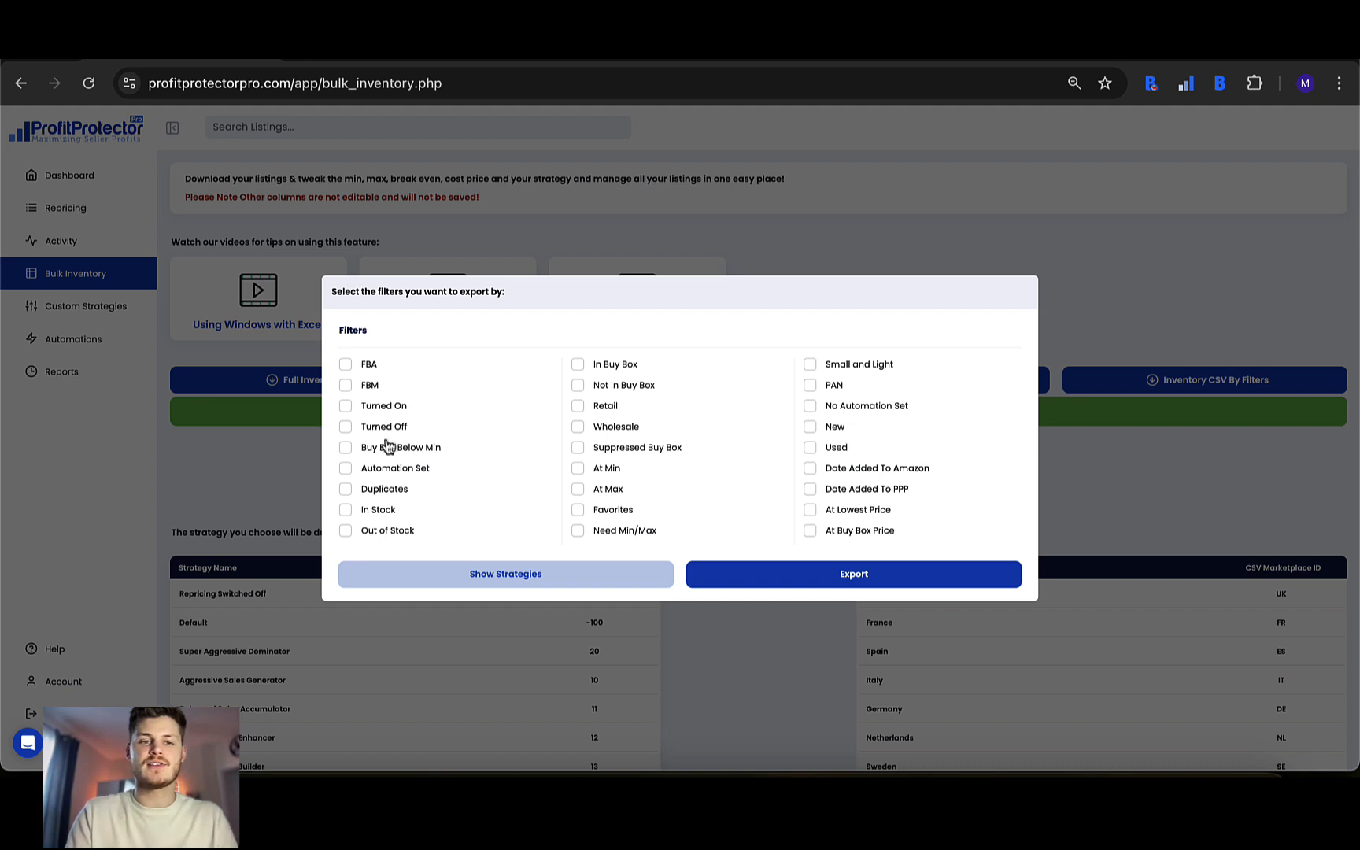
left_click(346, 386)
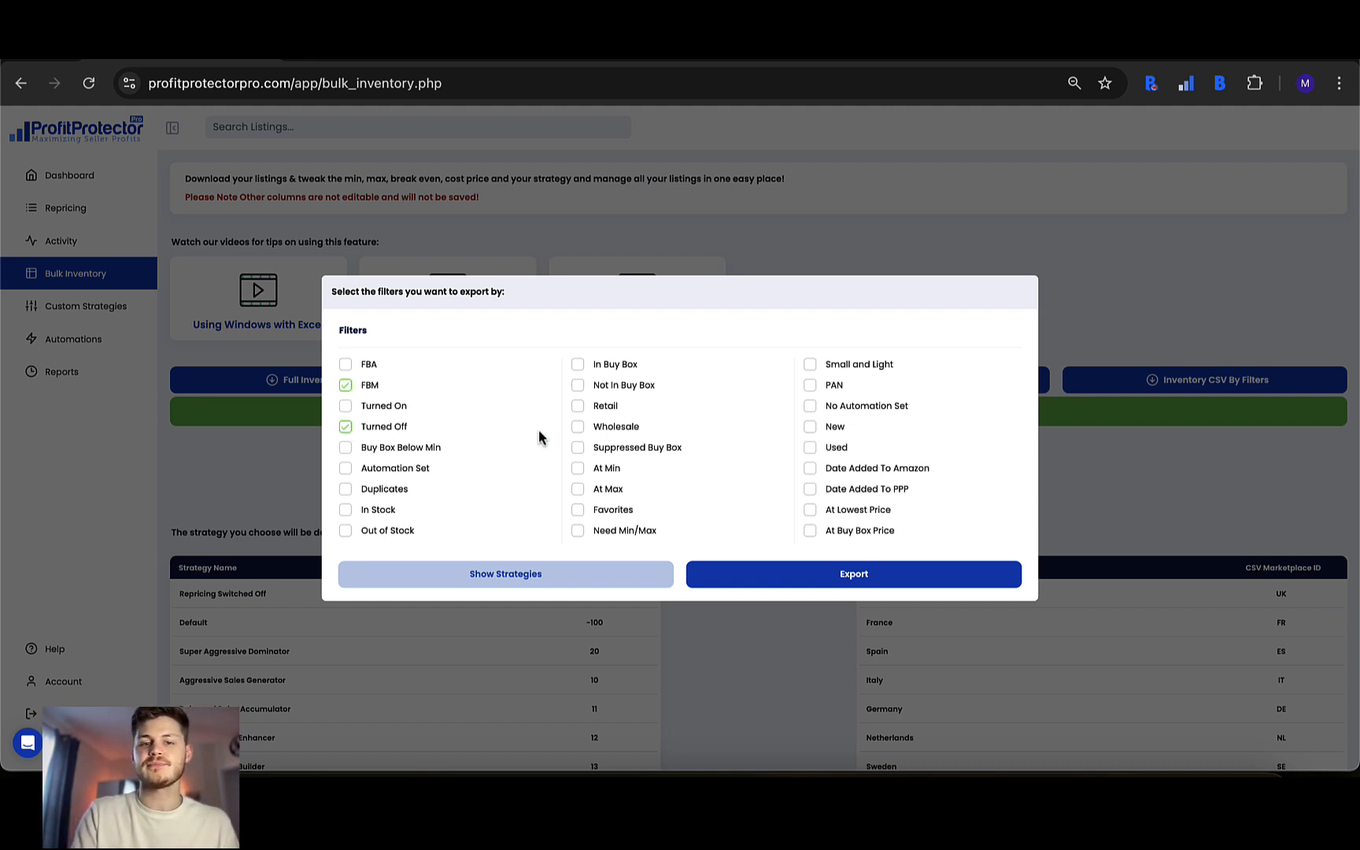
left_click(580, 532)
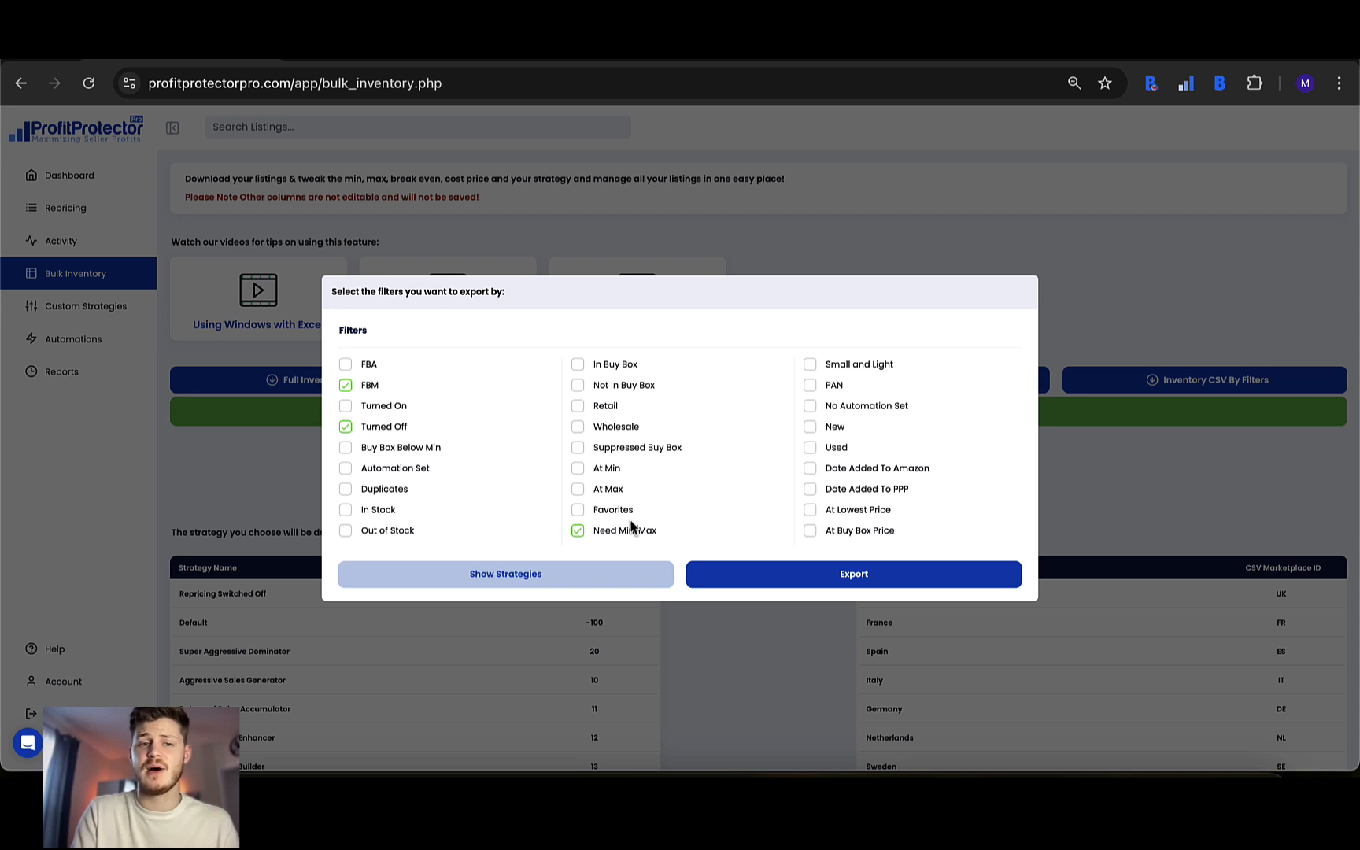
Change the export filters to FBA and Suppressed Buy Box, show the strategy filters, and dismiss the export
left_click(579, 532)
left_click(345, 426)
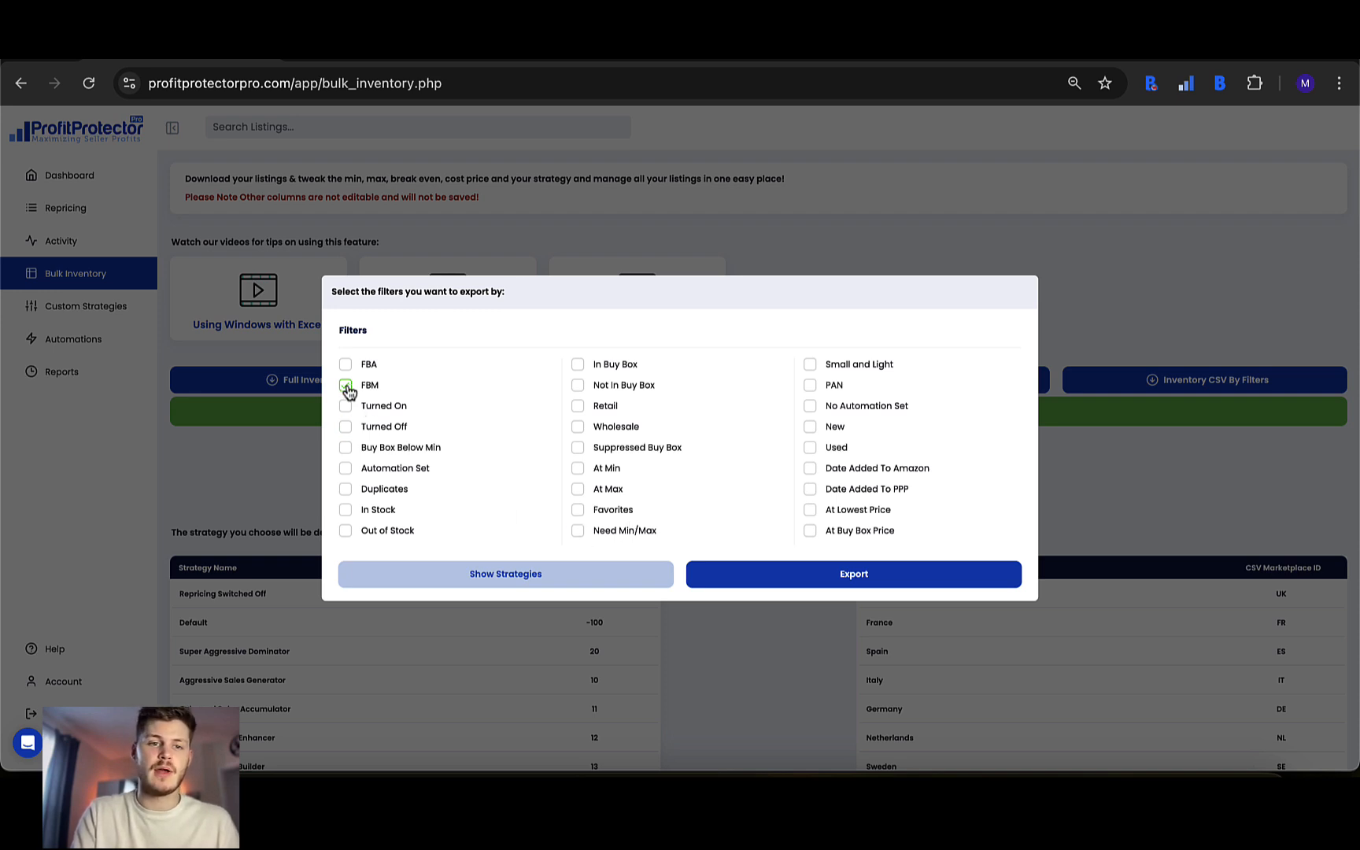
left_click(345, 385)
left_click(345, 363)
left_click(578, 449)
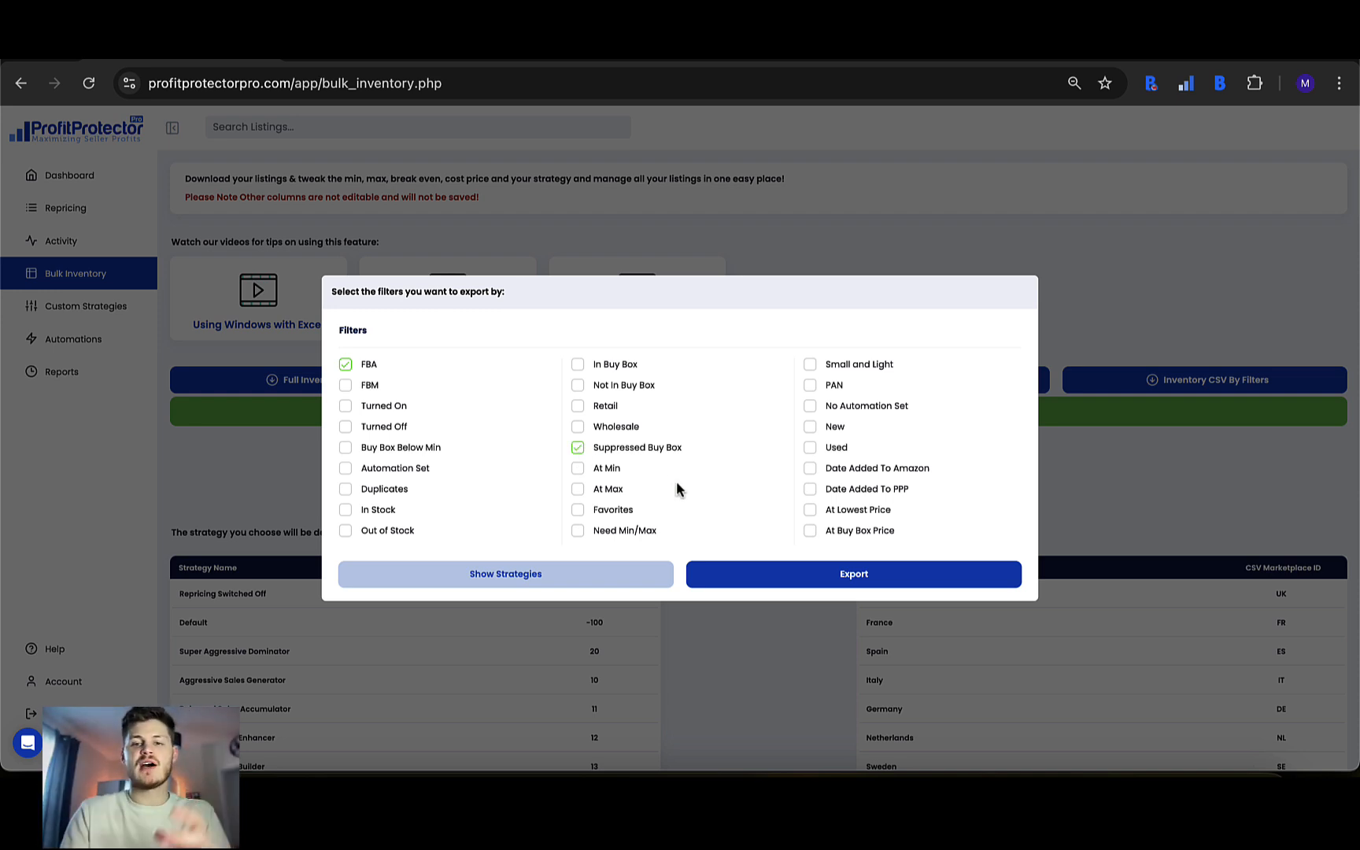
left_click(549, 568)
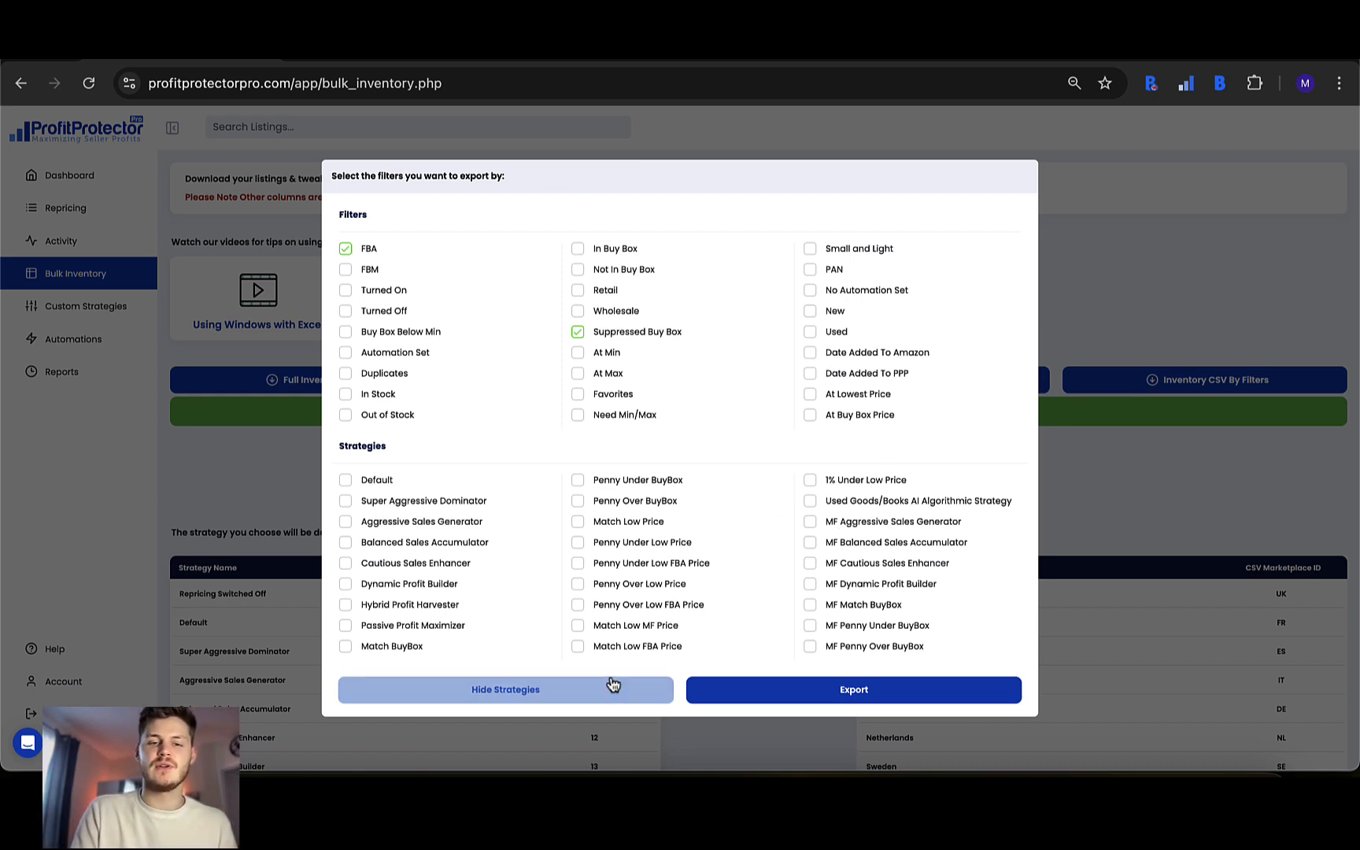
left_click(1195, 513)
Look at the listing filters on the Repricing page and their CSV export option
left_click(63, 212)
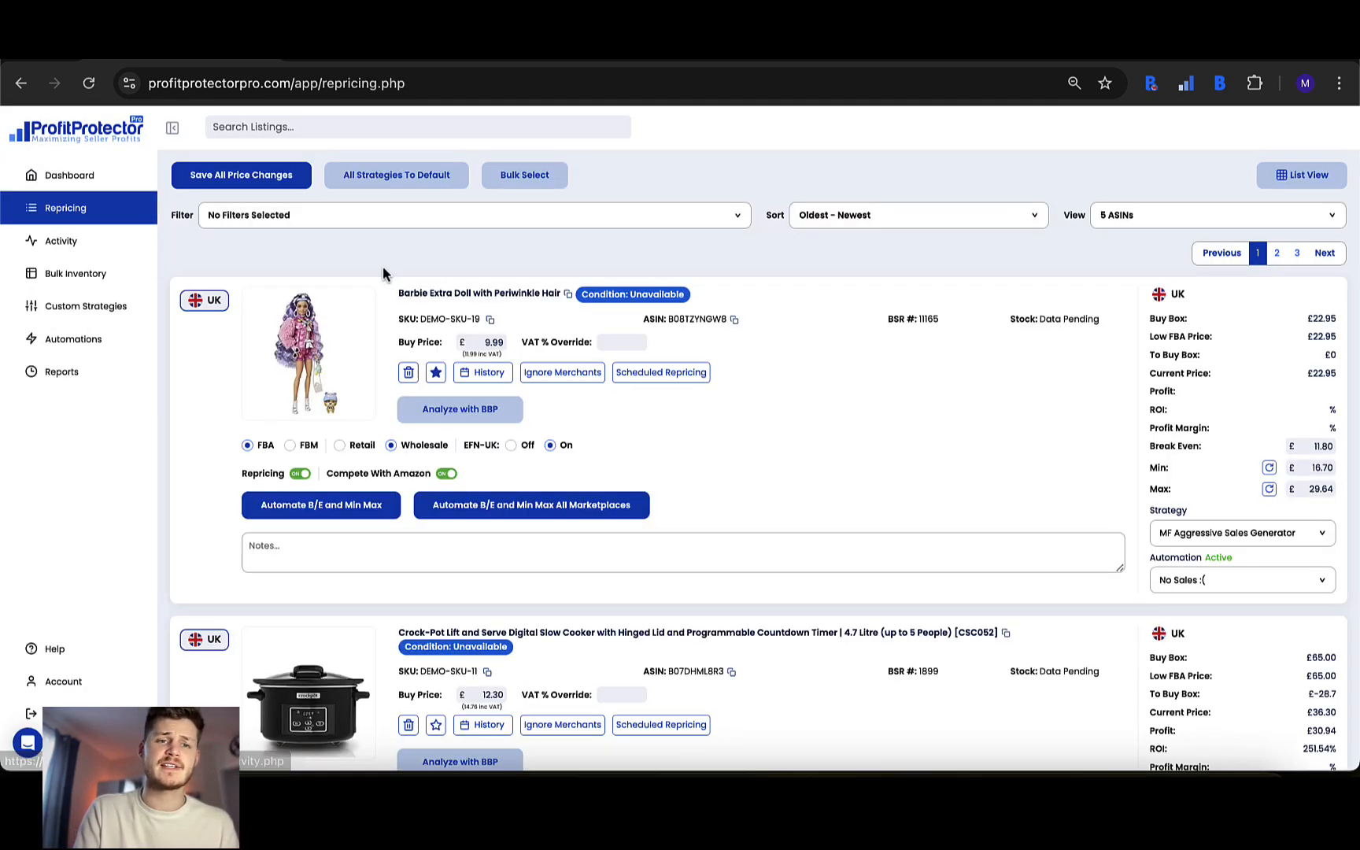
left_click(416, 213)
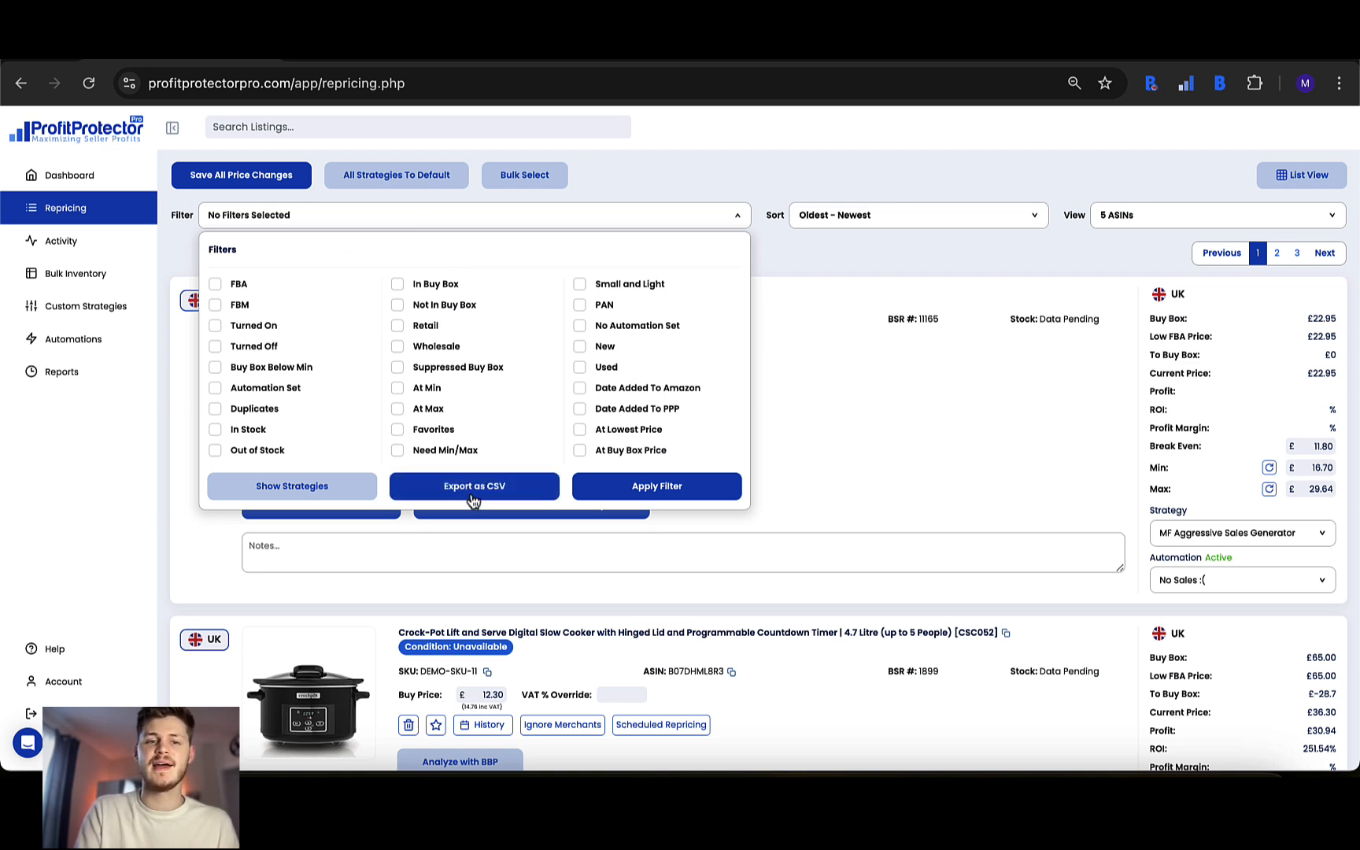
Download the full inventory CSV from Bulk Inventory and open the exported file as a spreadsheet
left_click(70, 277)
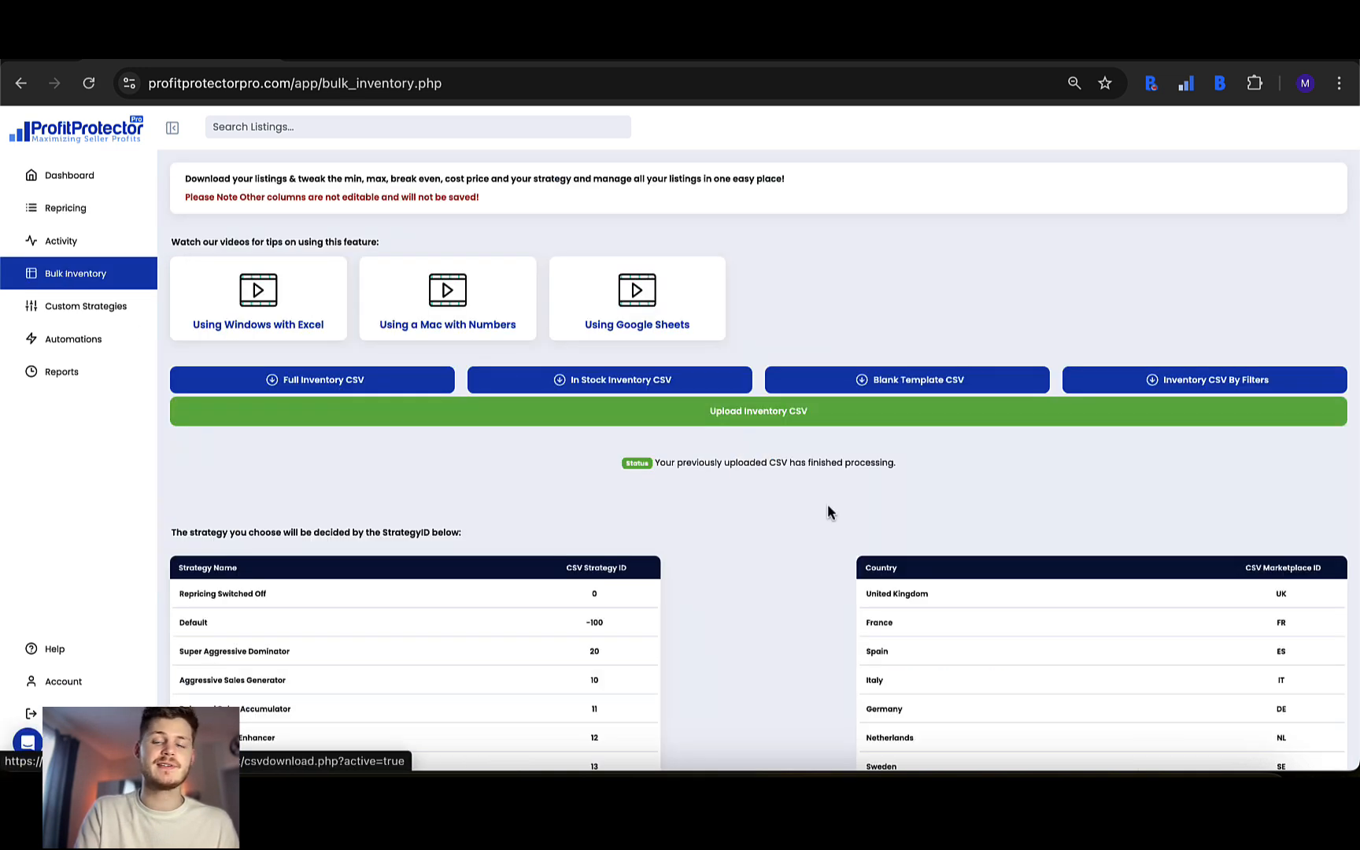
left_click(409, 391)
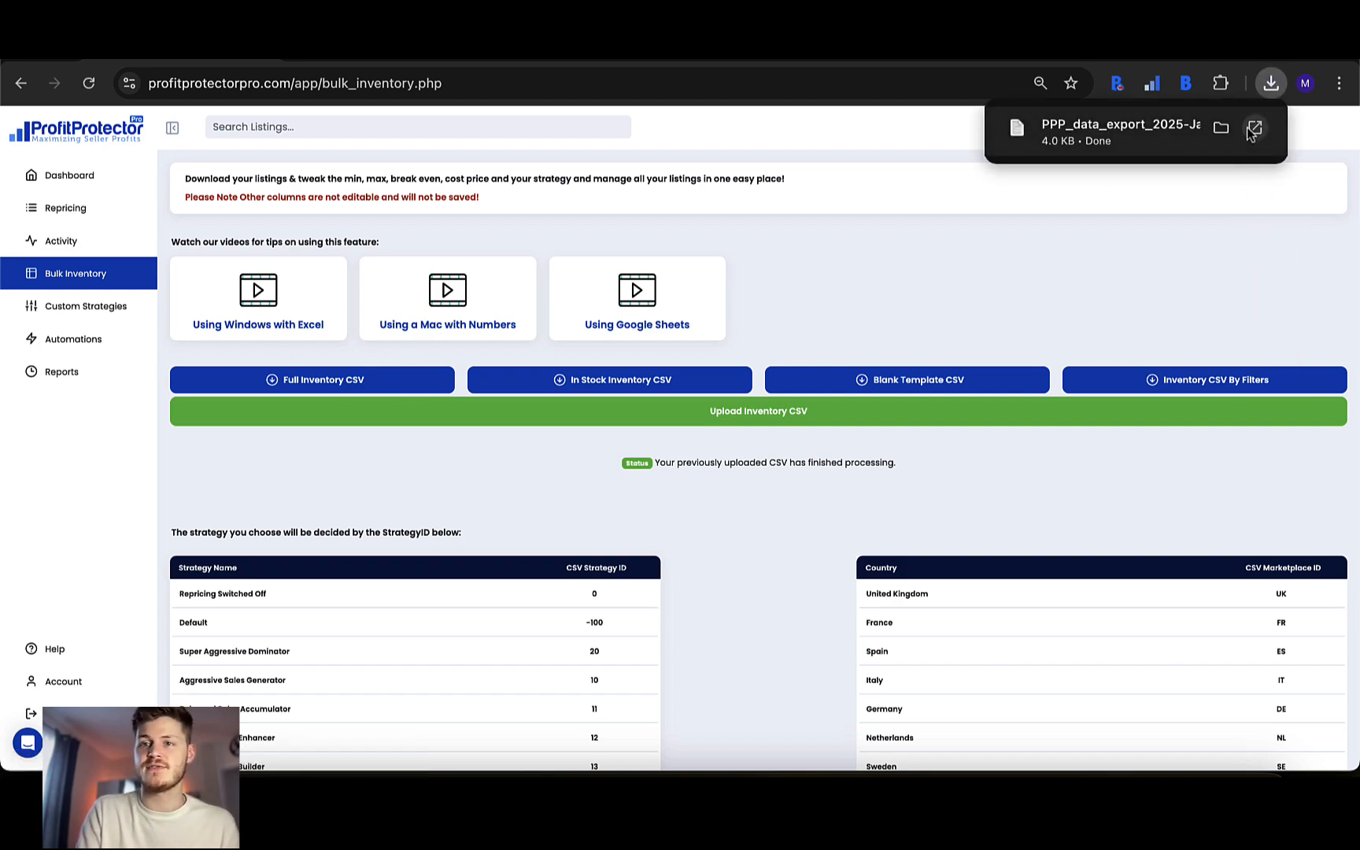
left_click(1254, 130)
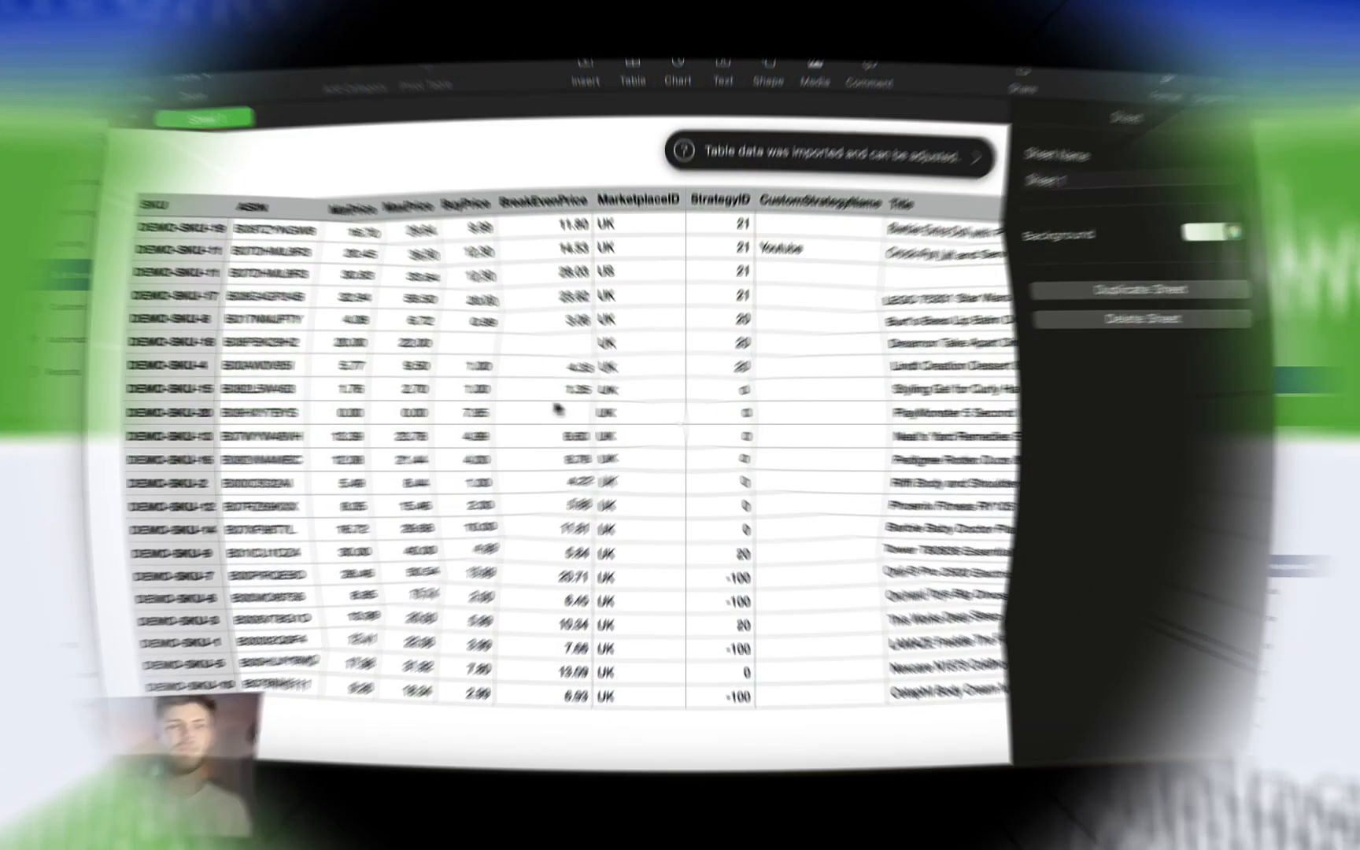
Examine the exported inventory's columns, including break-even price, marketplace ID, strategy ID and title
scroll(656, 558, "right", 15)
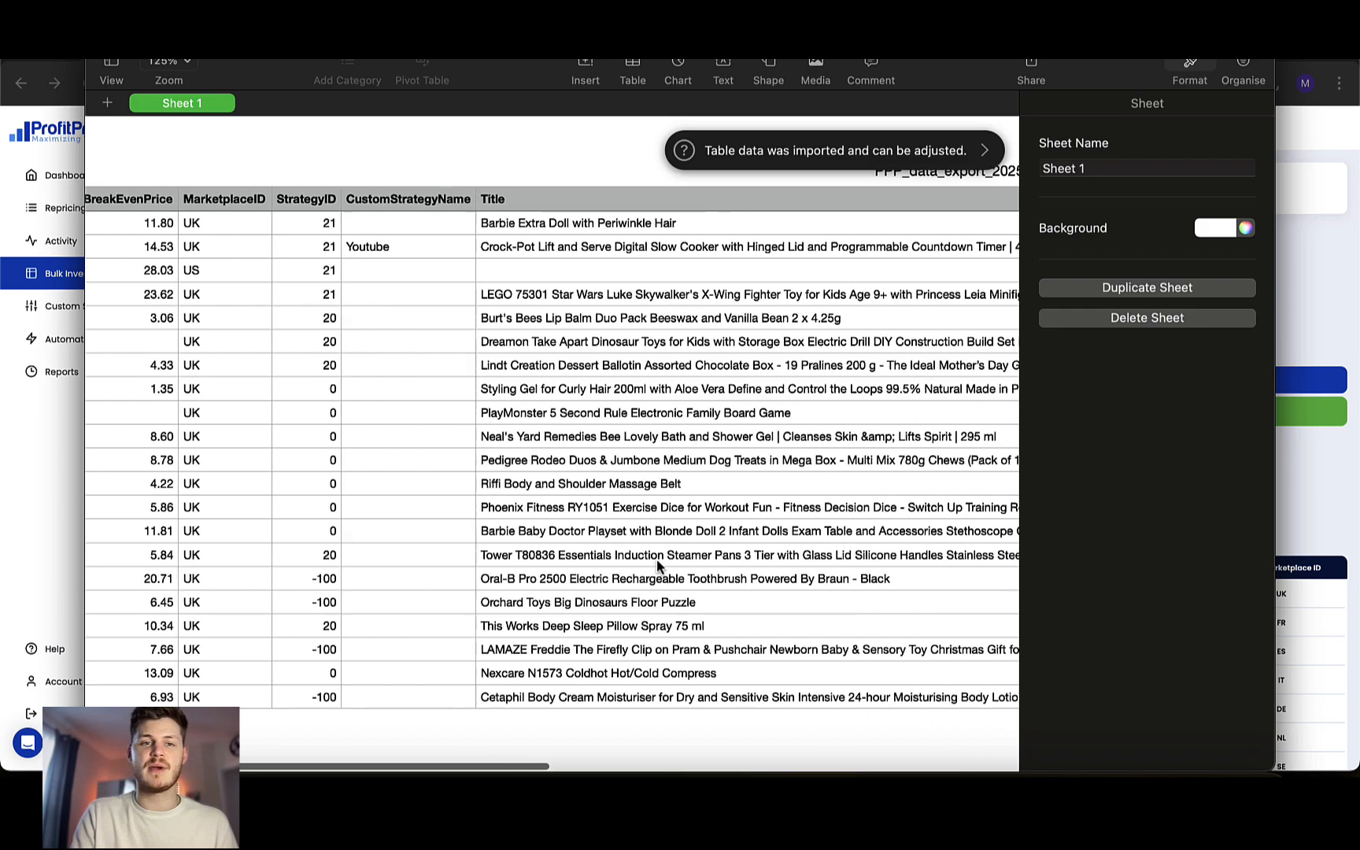
scroll(657, 559, "right", 10)
scroll(656, 559, "left", 20)
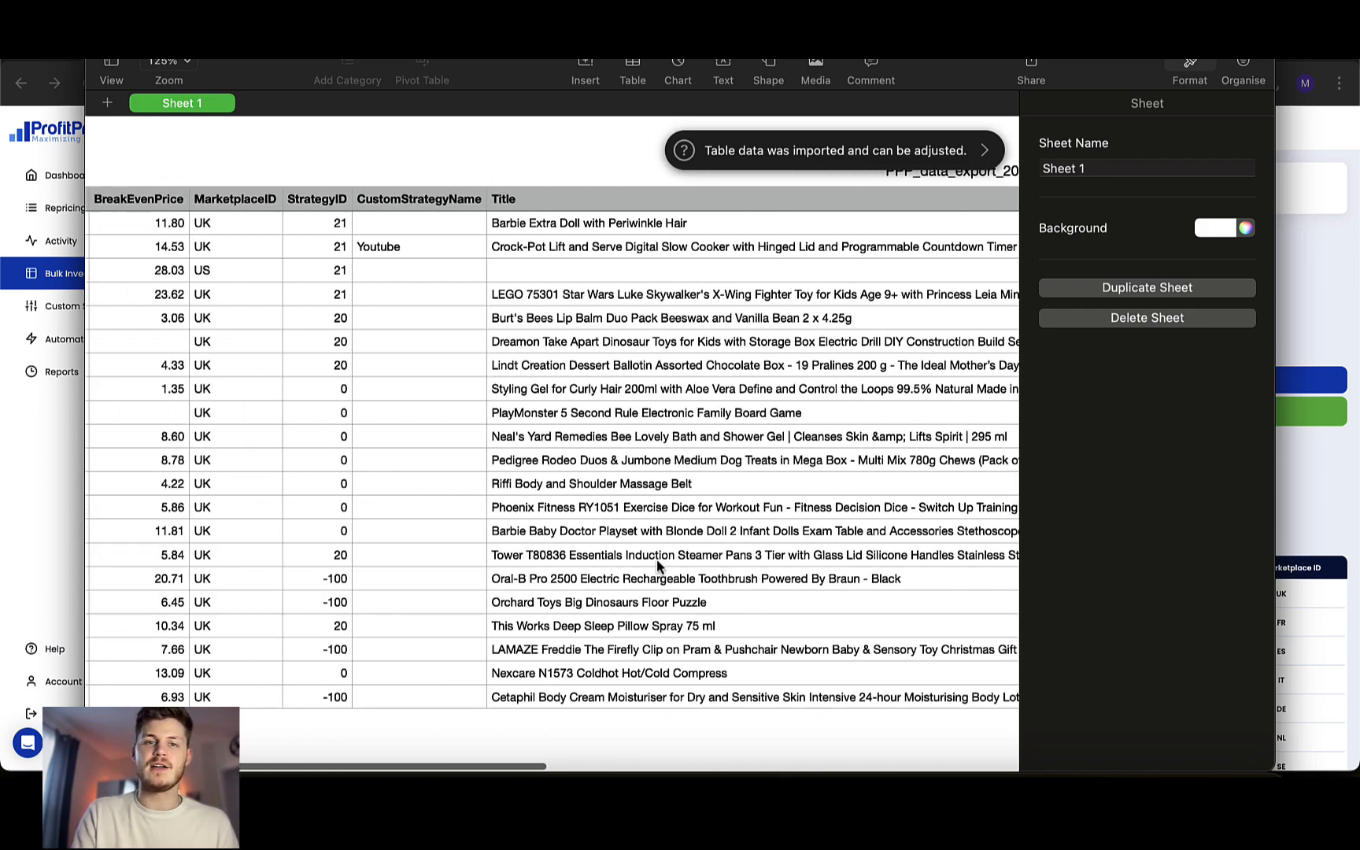
scroll(656, 559, "left", 3)
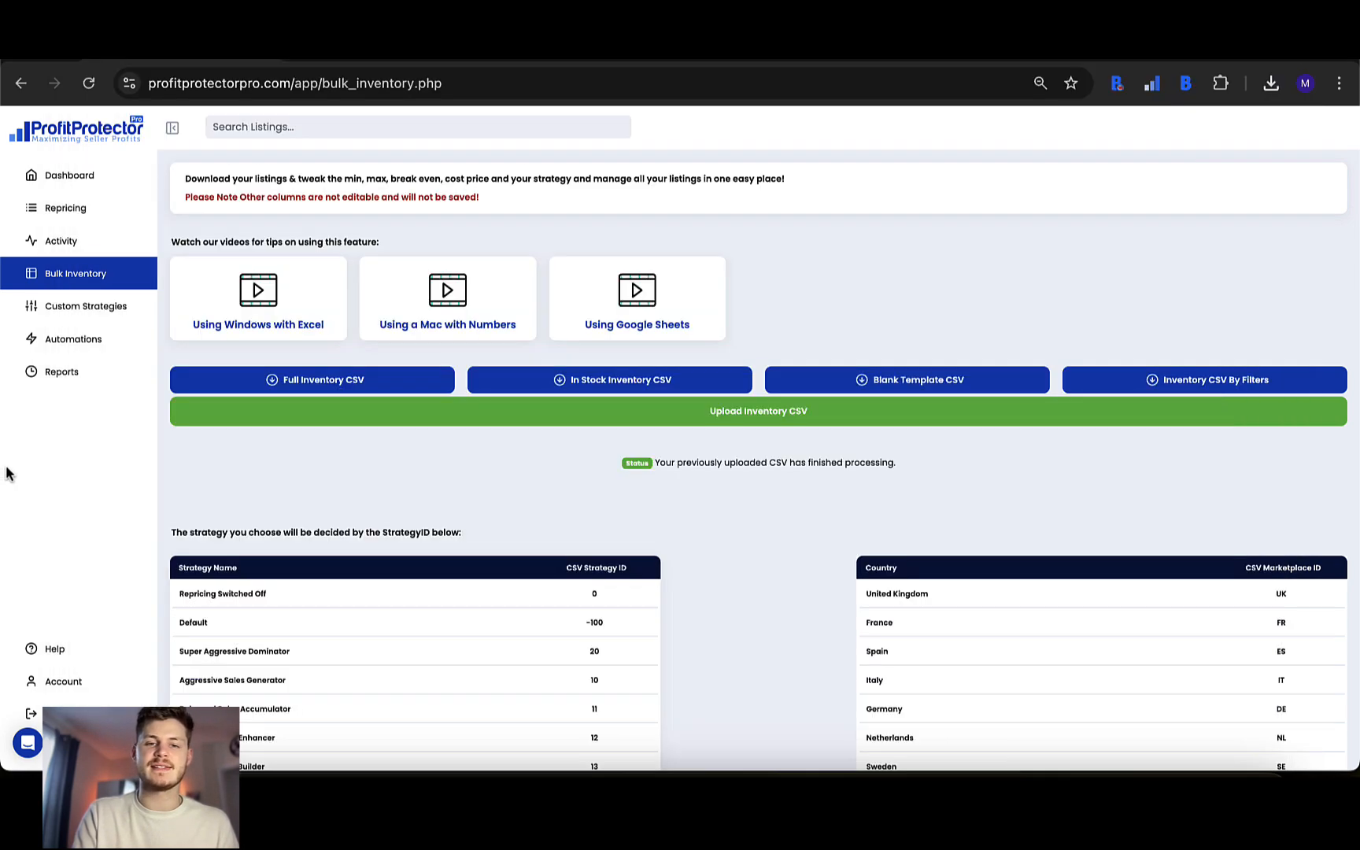
Compare the StrategyID values in the exported spreadsheet with the strategy reference table in Bulk Inventory
scroll(840, 644, "down", 8)
scroll(840, 645, "up", 5)
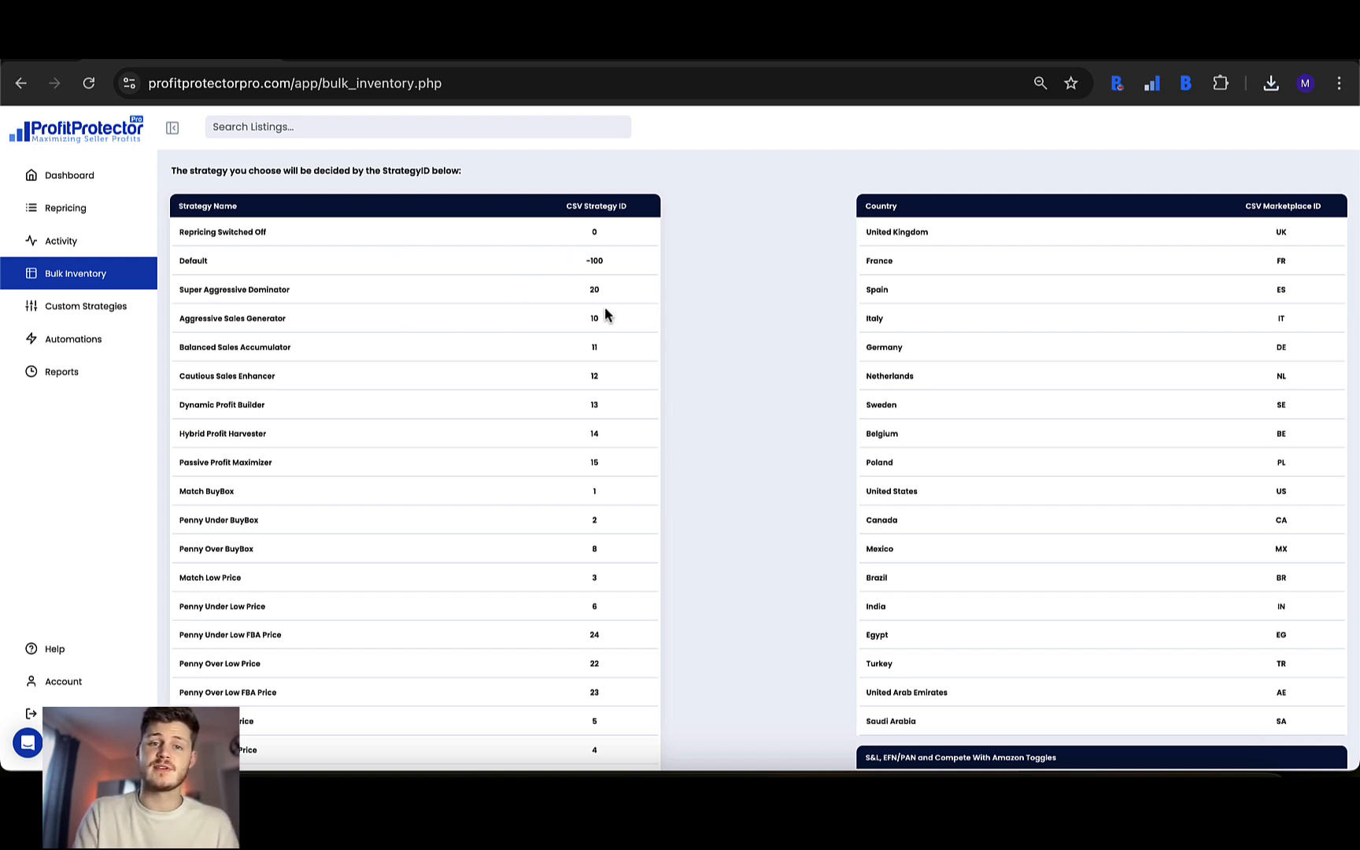
left_click(602, 783)
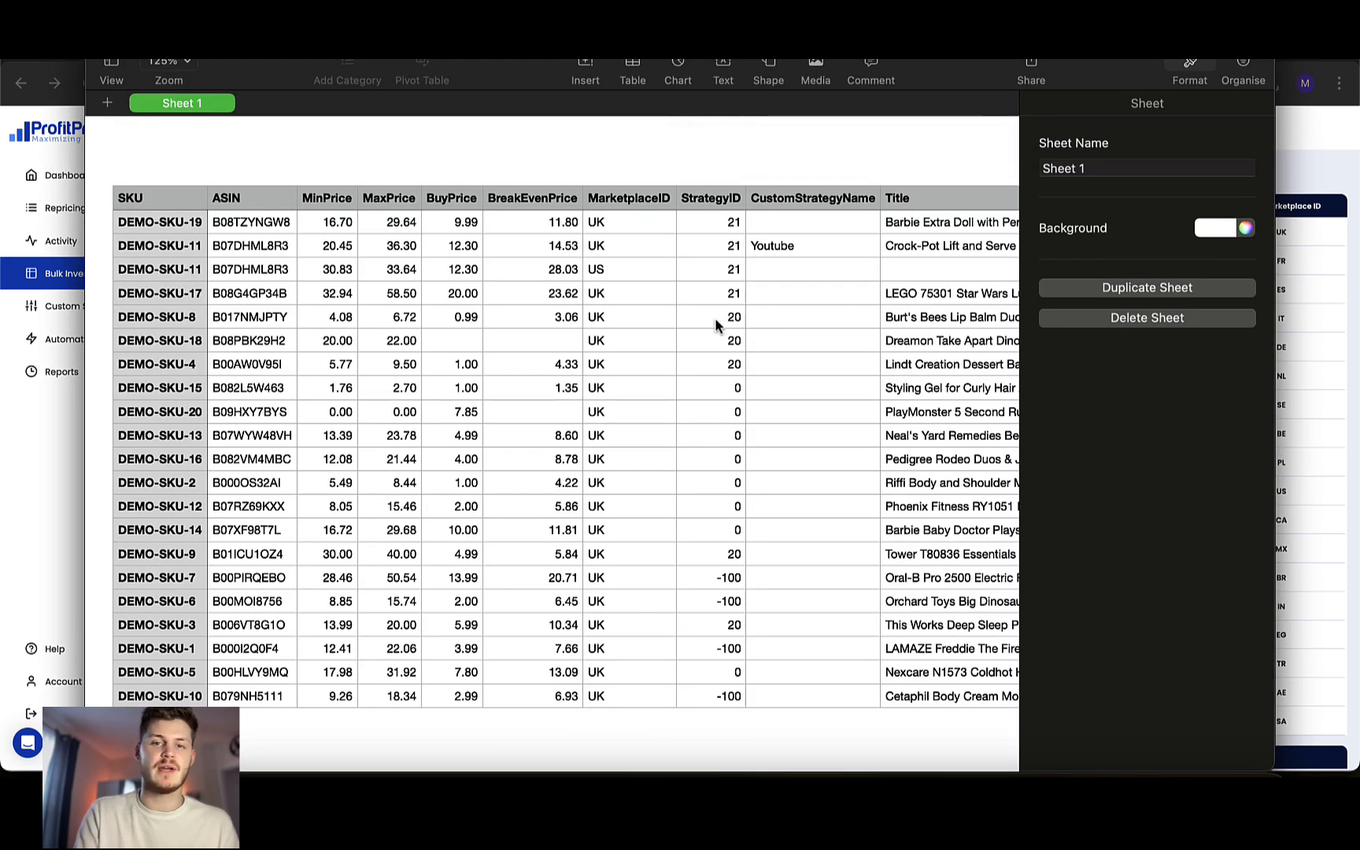
left_click(47, 450)
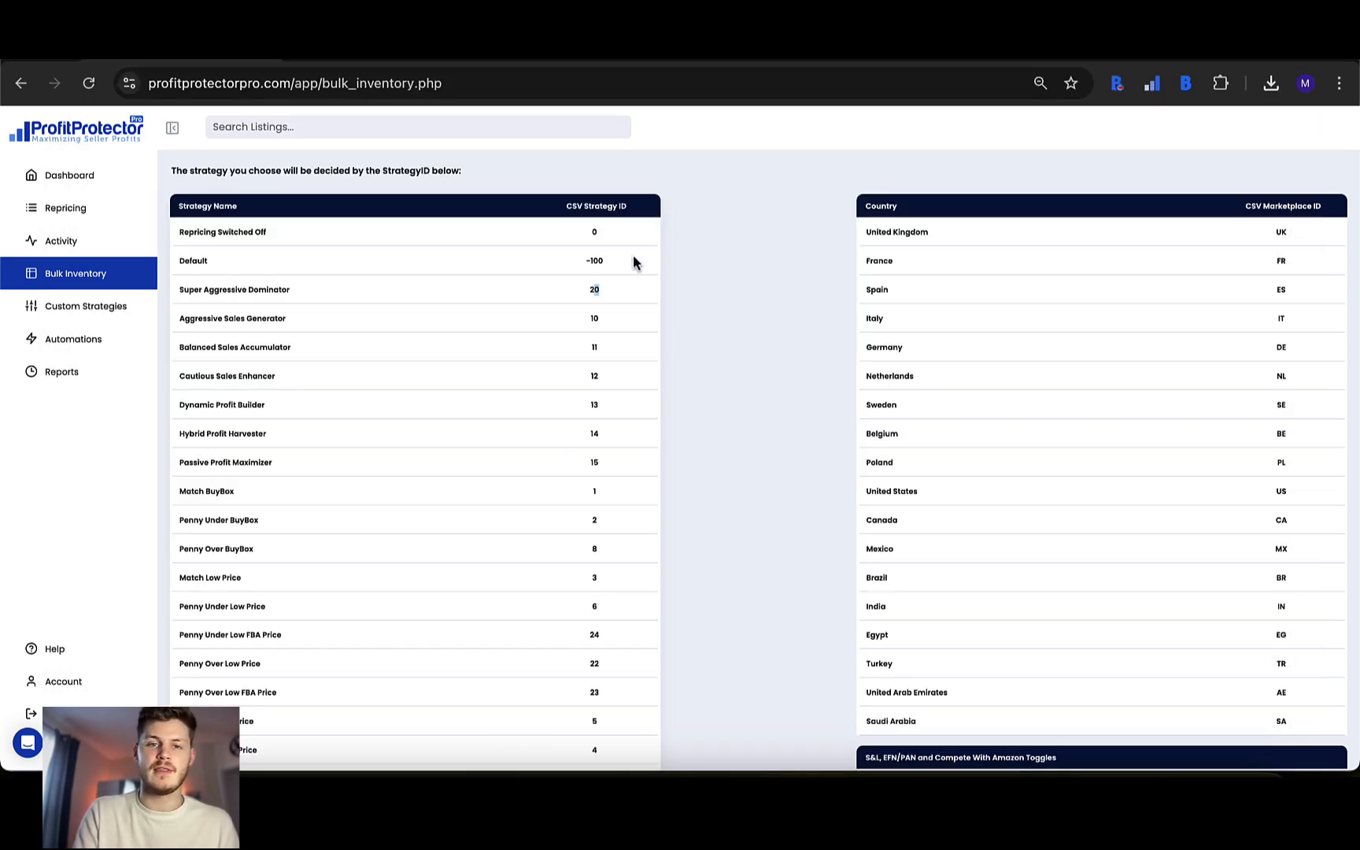
Read the remaining strategy IDs, marketplace IDs and toggle codes in Bulk Inventory, and return to the exported spreadsheet
scroll(606, 492, "down", 5)
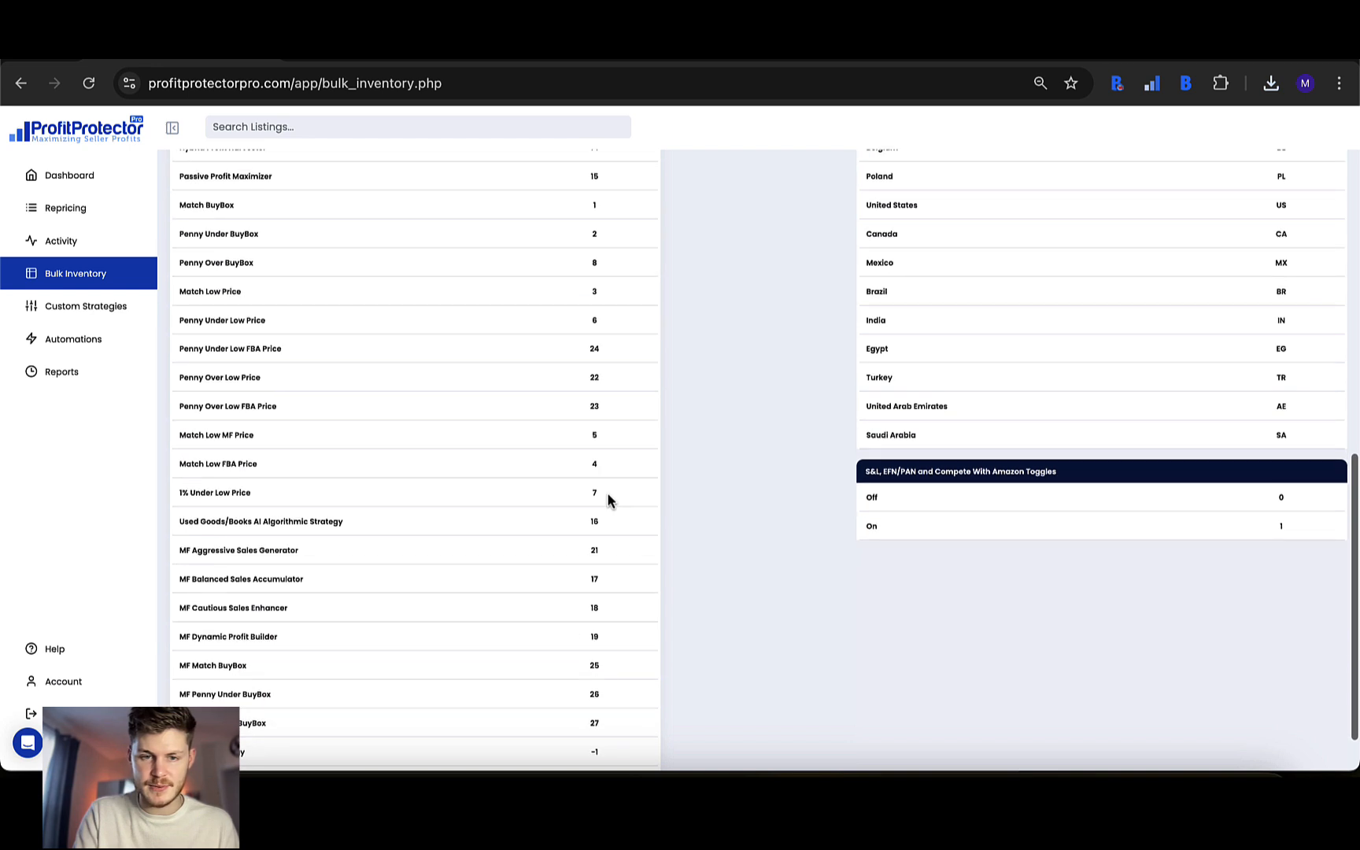
scroll(606, 492, "up", 1)
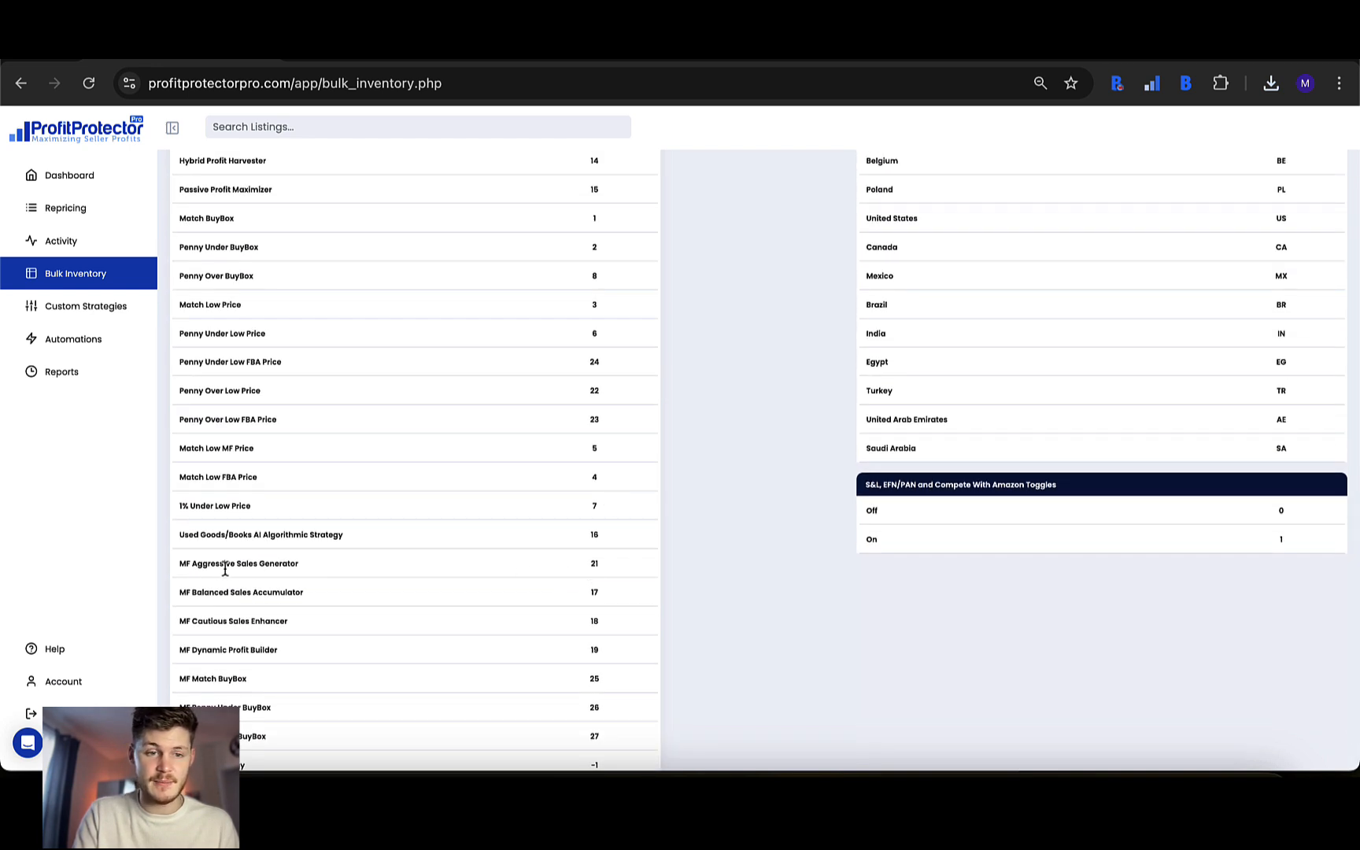
scroll(604, 569, "up", 5)
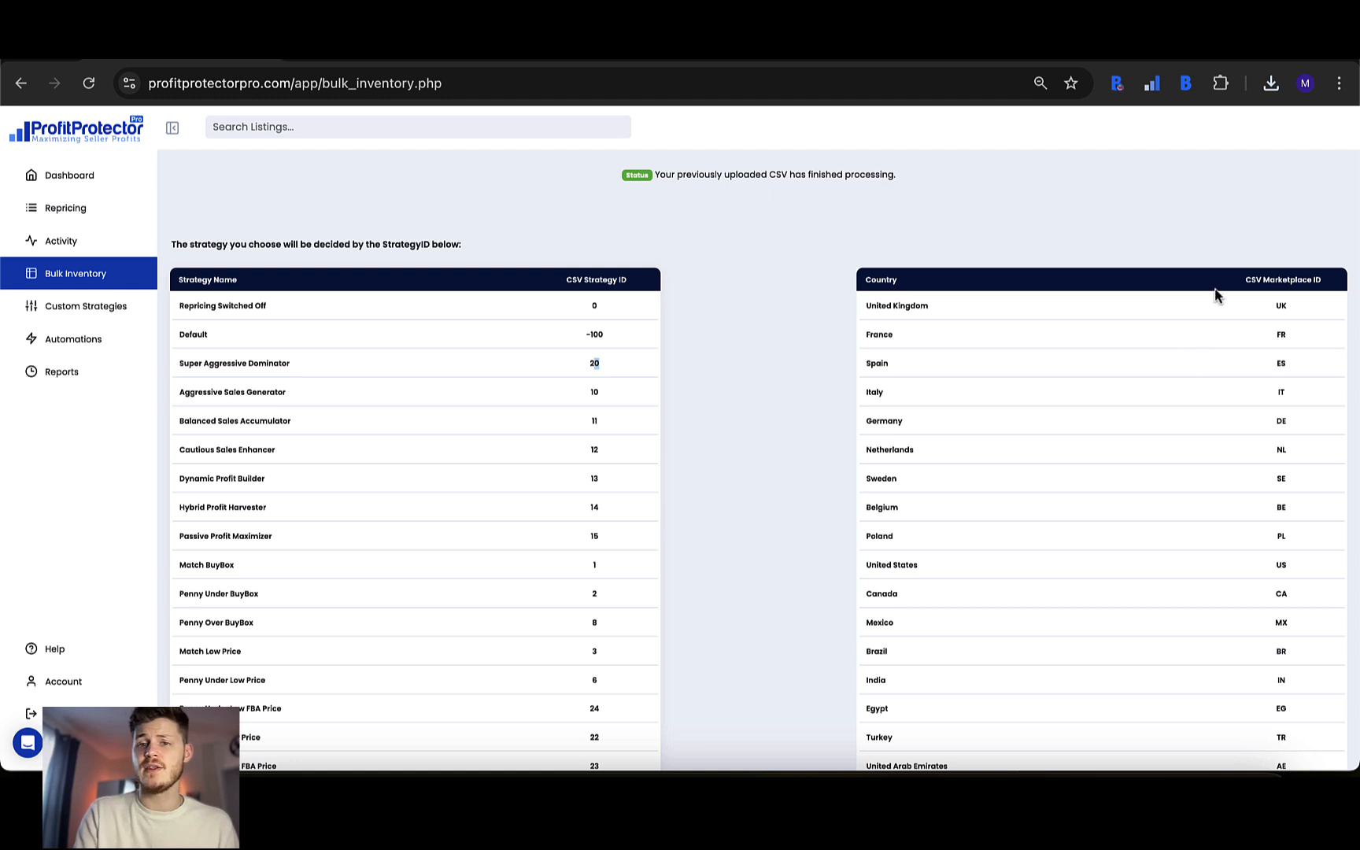
scroll(1208, 535, "down", 1)
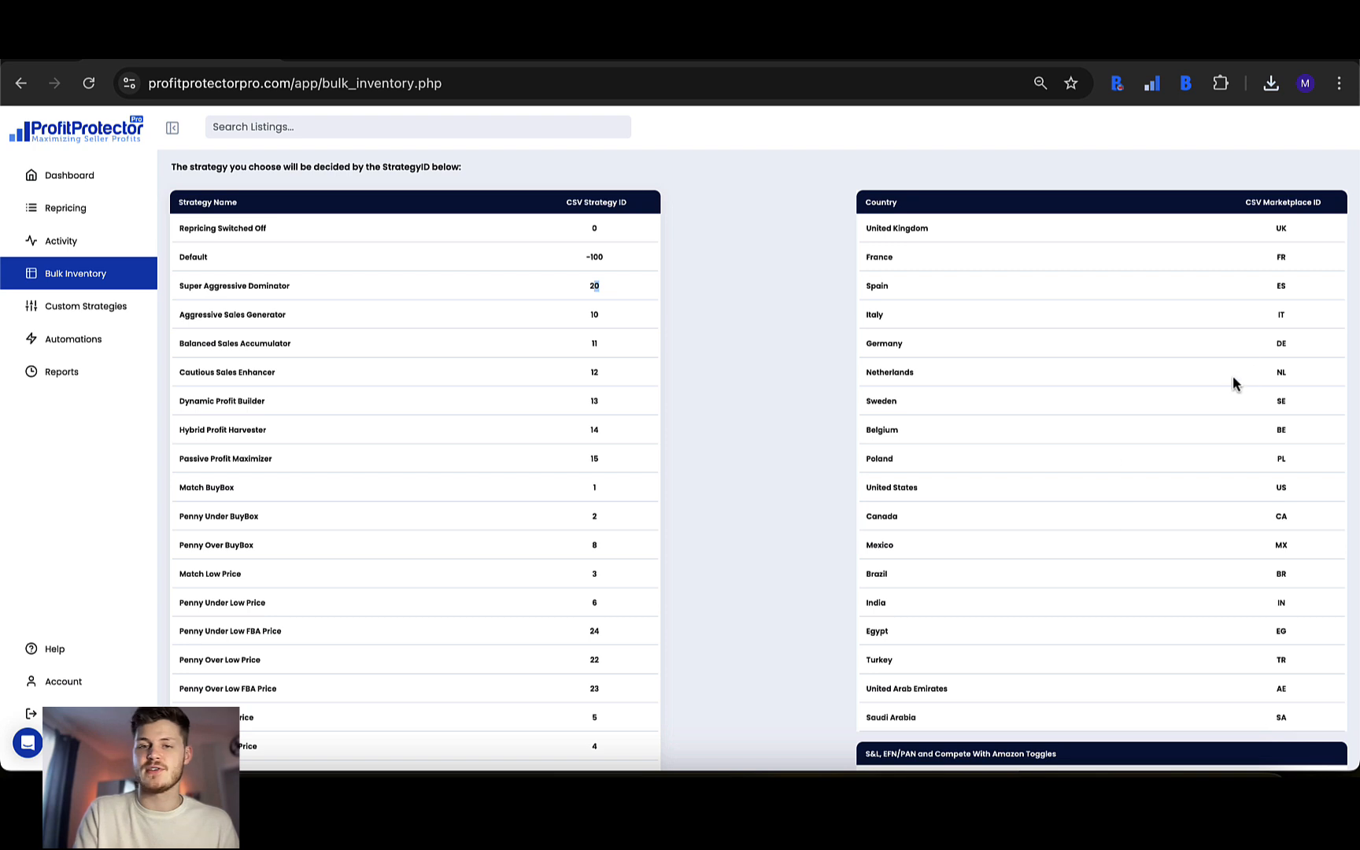
scroll(1117, 535, "down", 2)
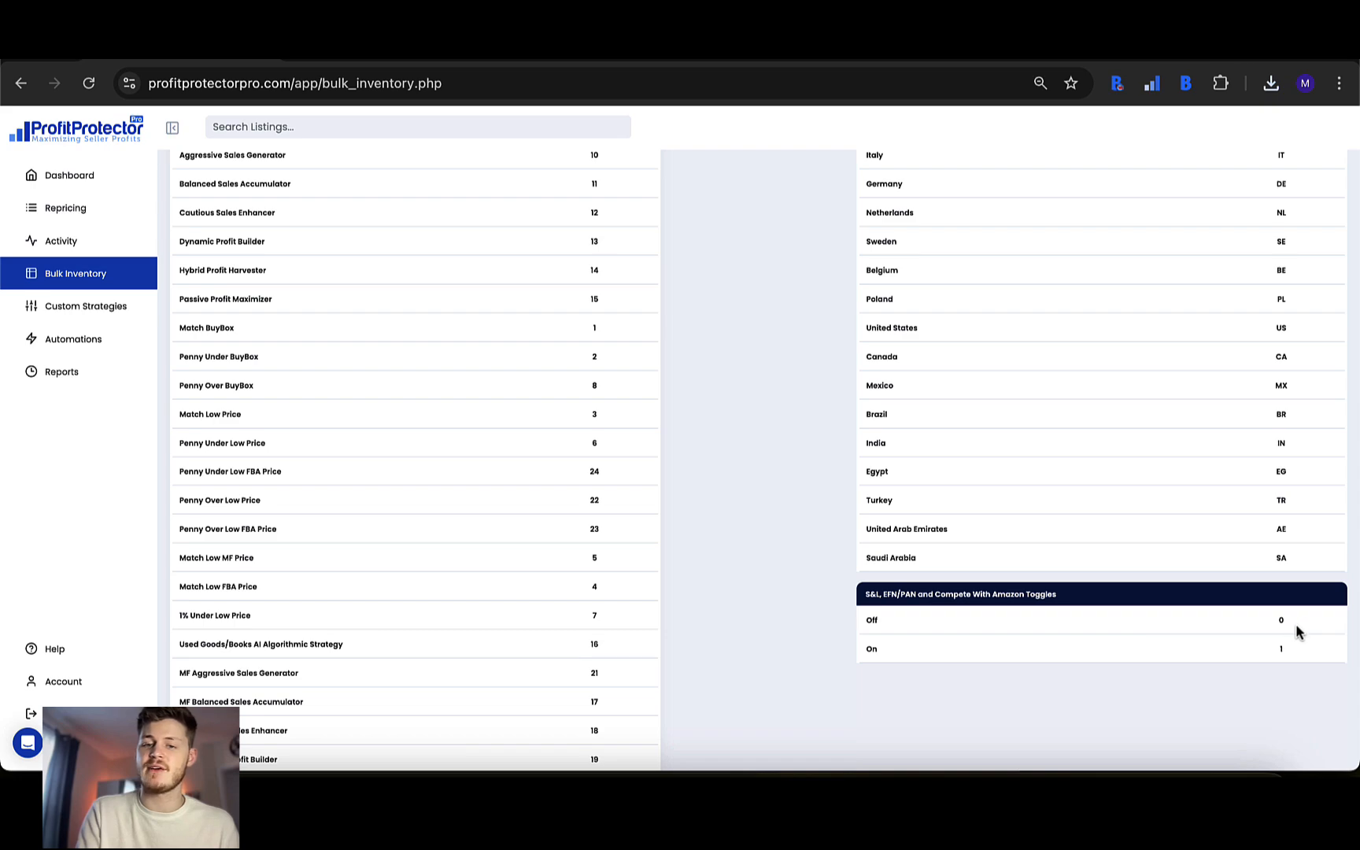
left_click(602, 751)
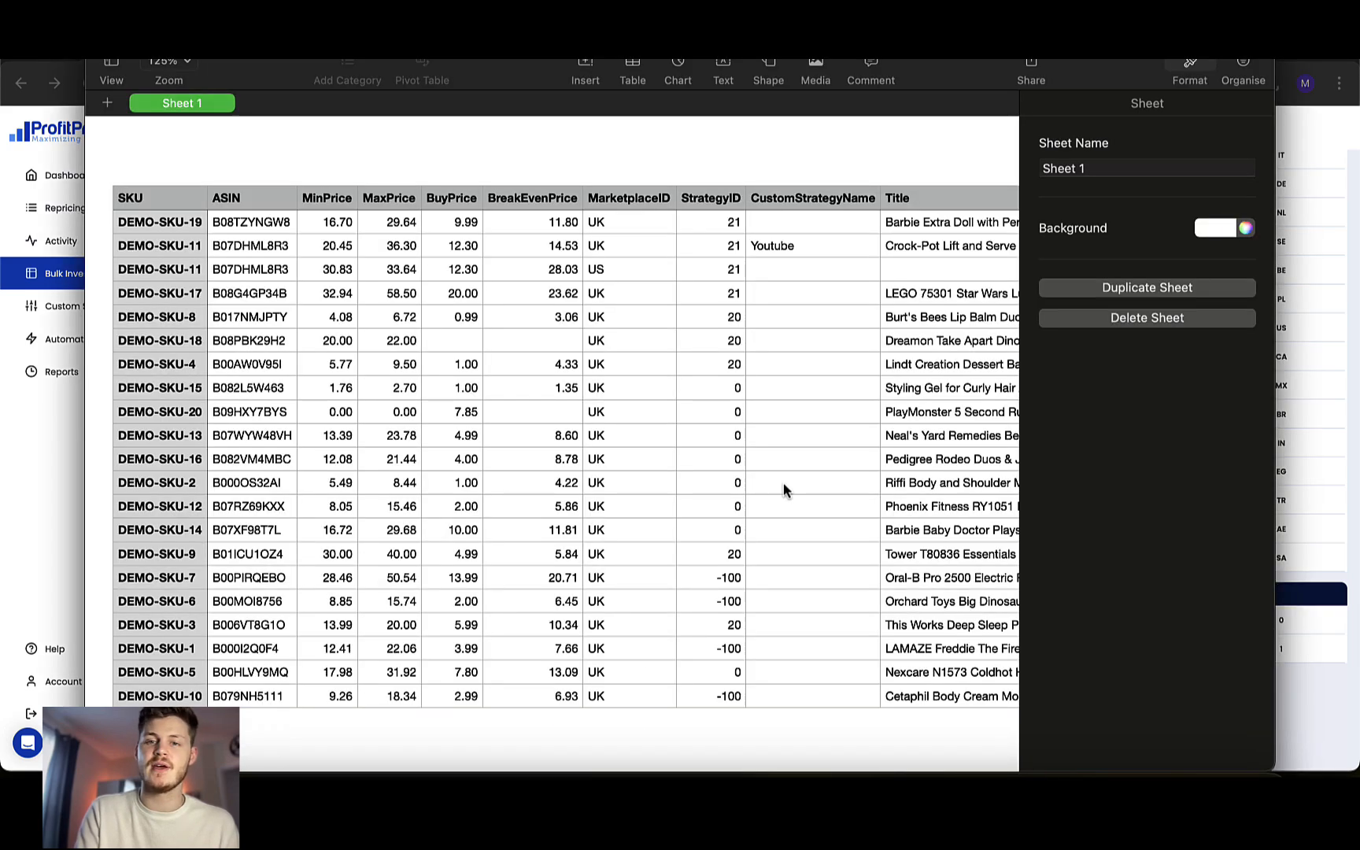
Examine the remaining columns of the exported inventory, including automation name, Small and Light, EFN/PAN, VAT override, notes, Compete With Amazon, condition and status
scroll(783, 482, "right", 15)
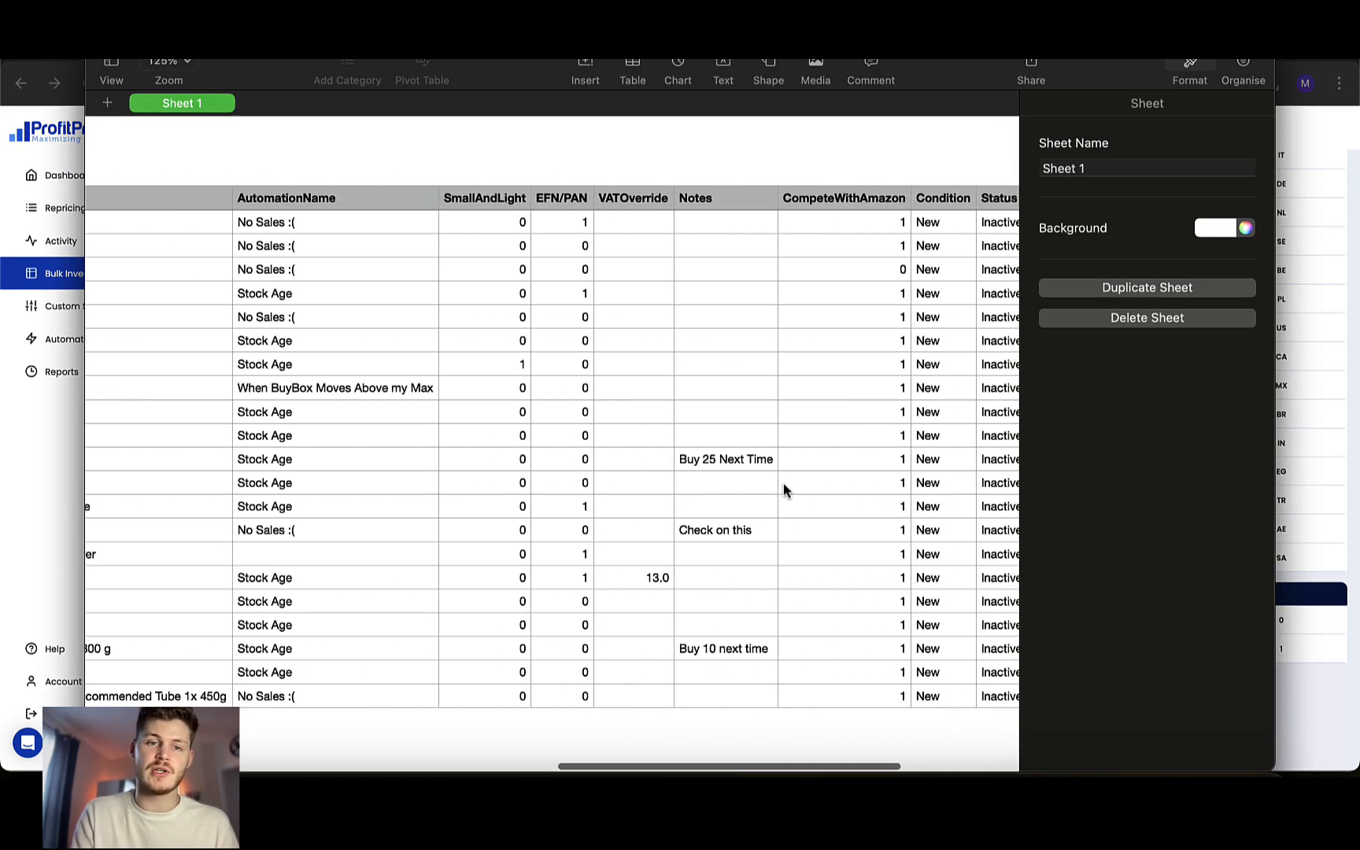
scroll(575, 445, "right", 10)
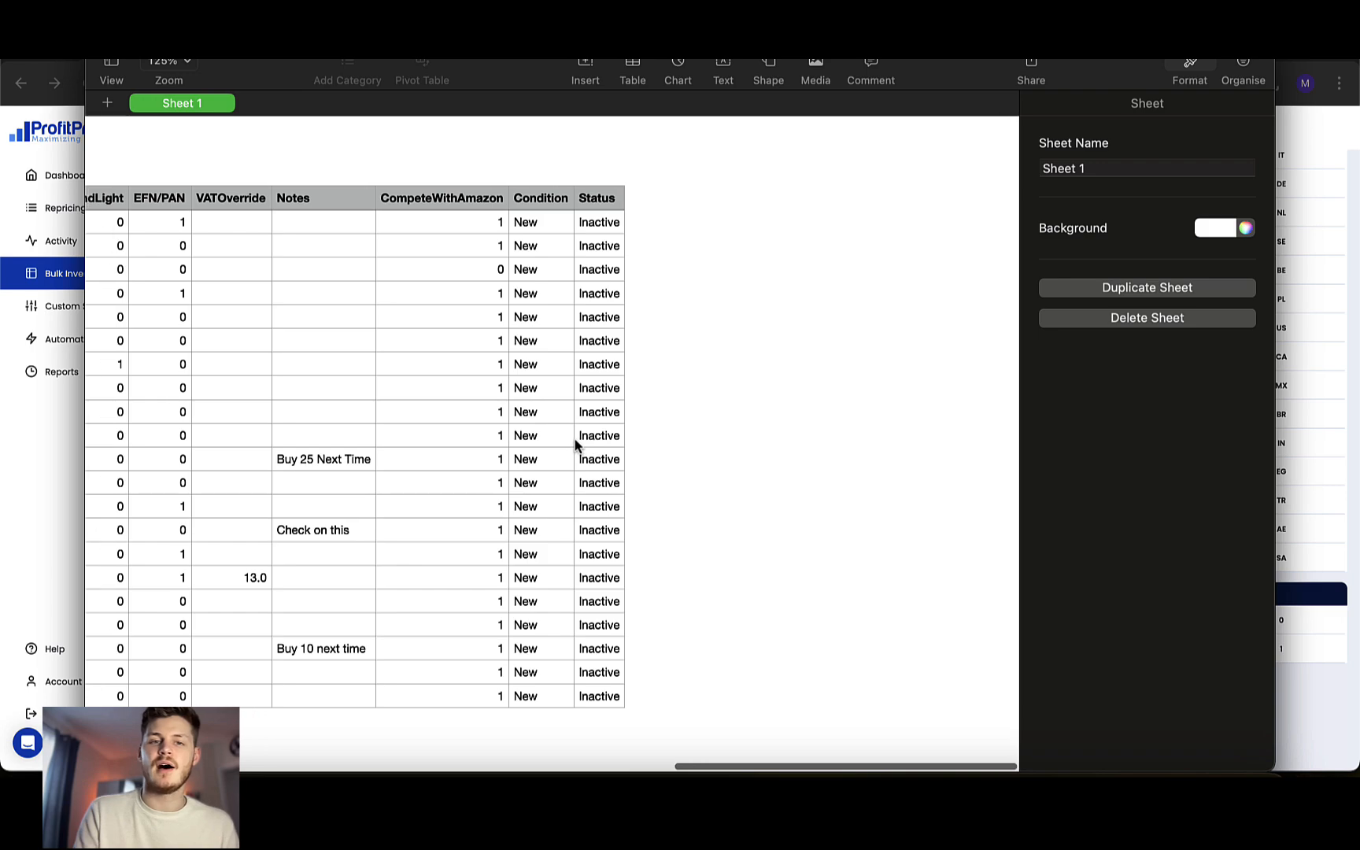
scroll(575, 445, "left", 20)
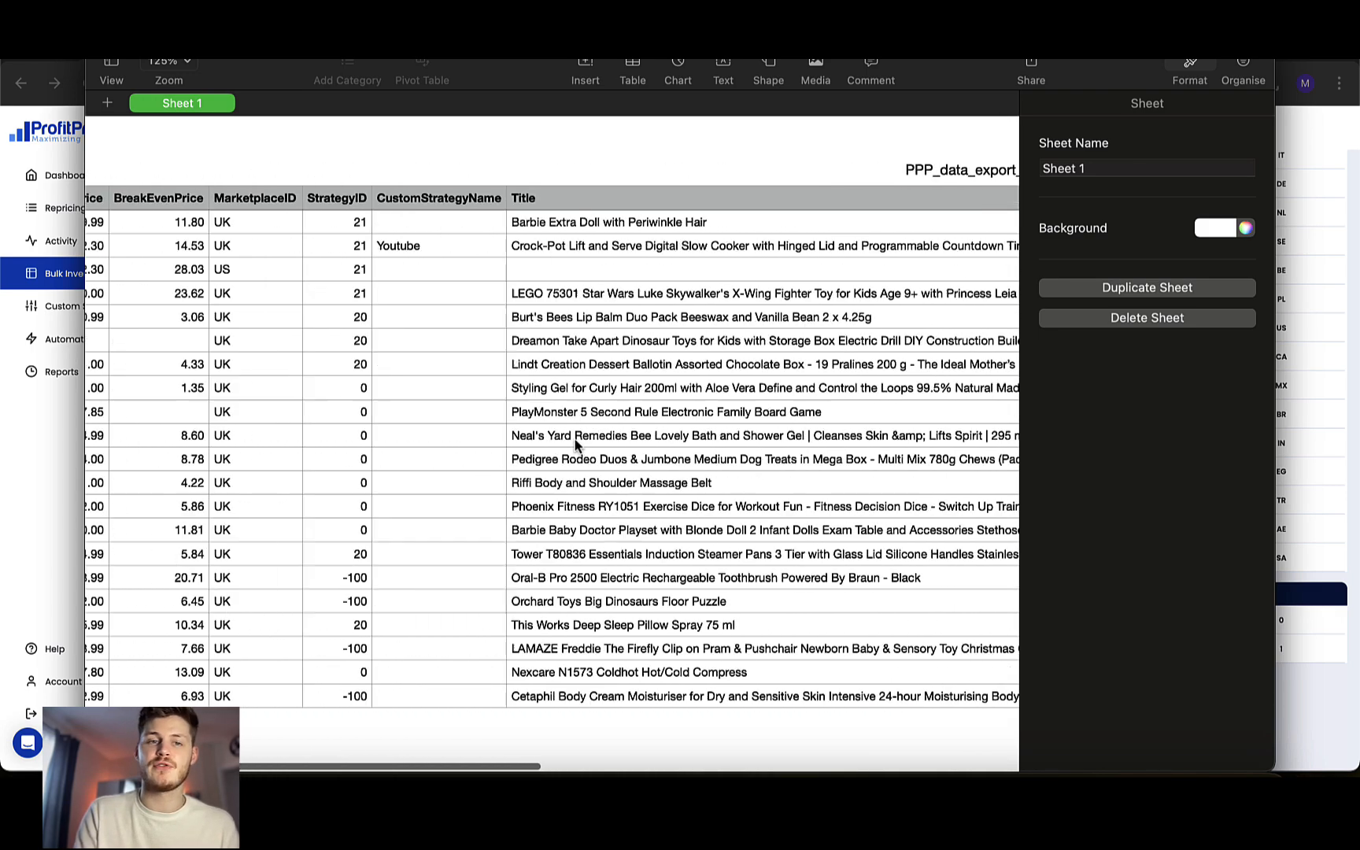
scroll(575, 446, "right", 20)
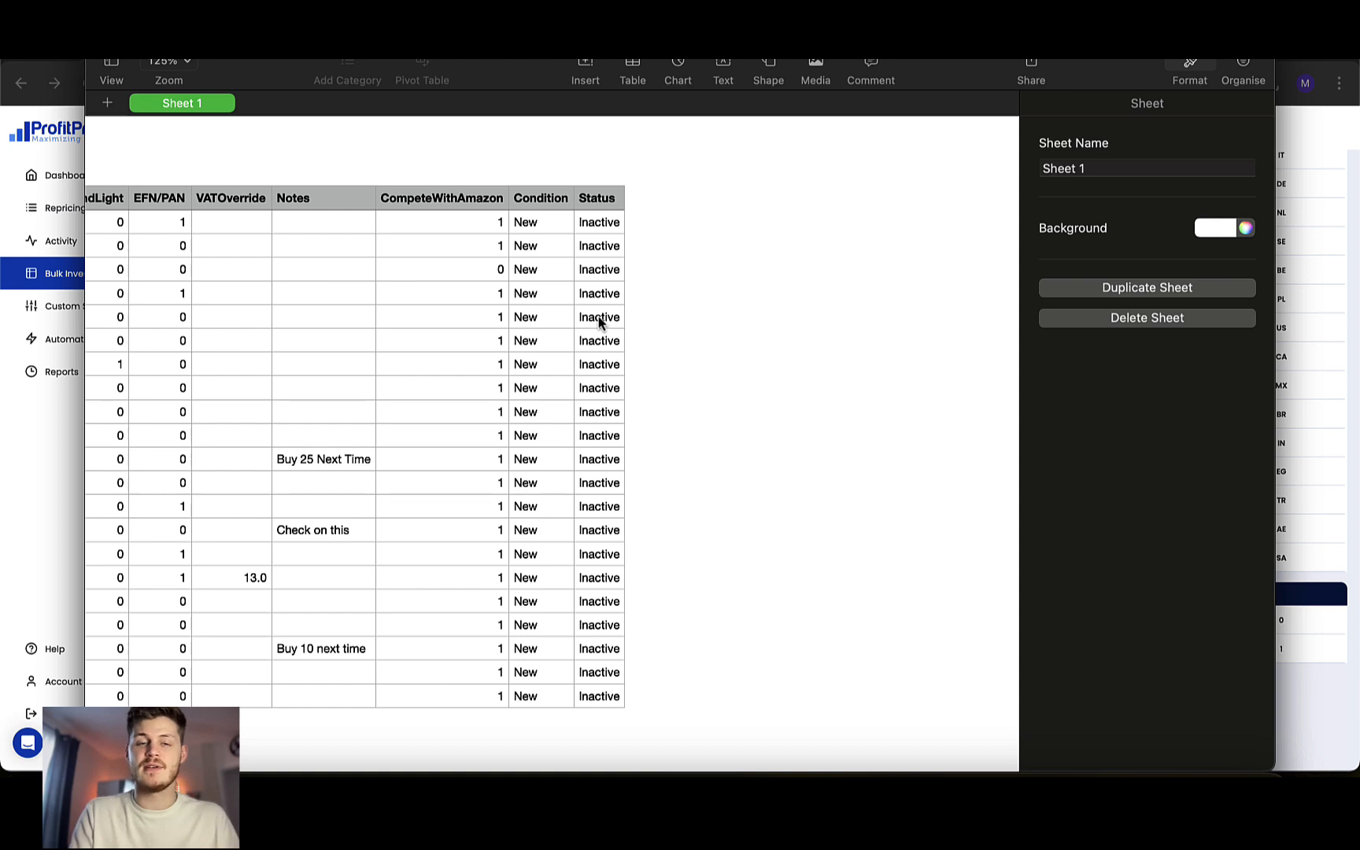
scroll(485, 366, "left", 5)
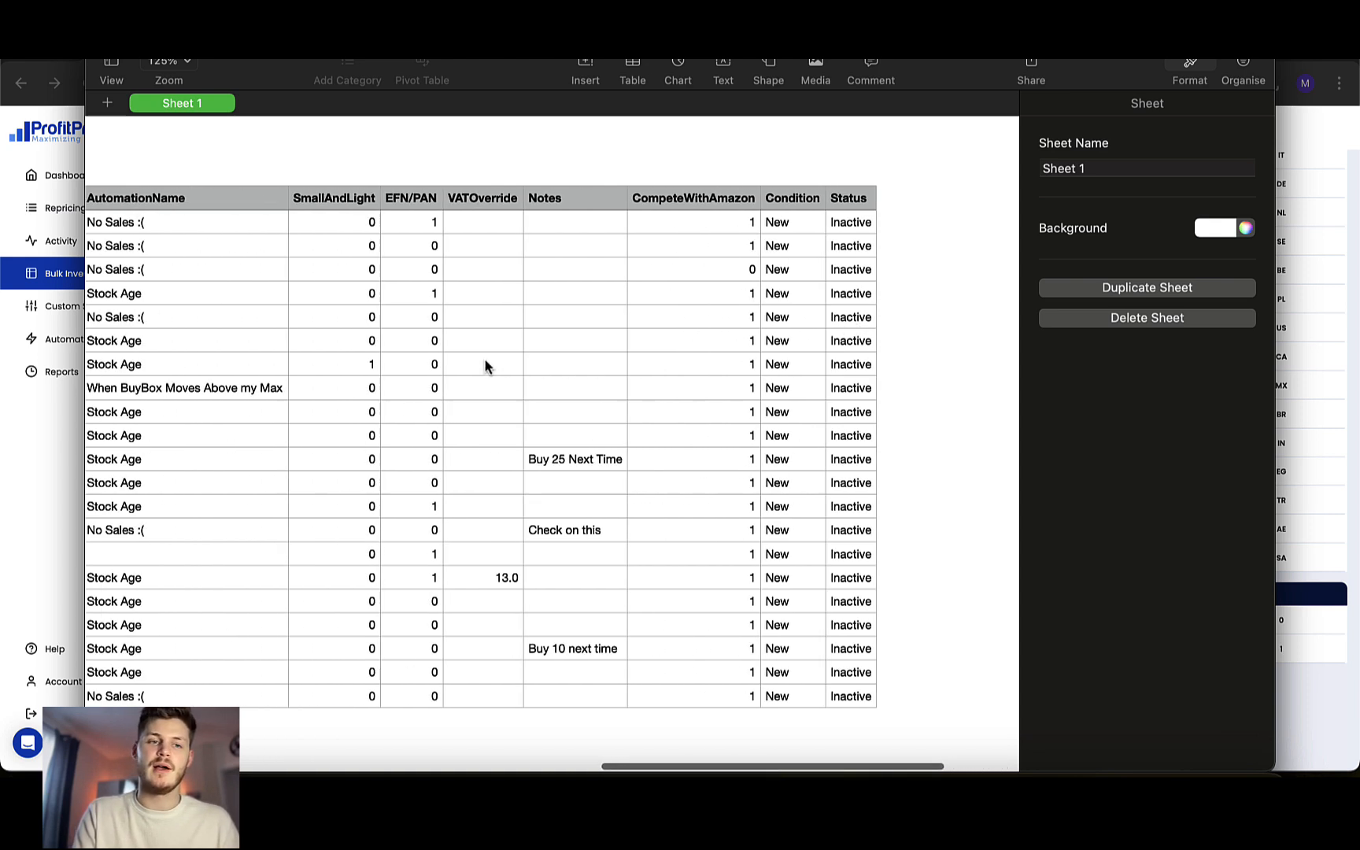
scroll(486, 366, "left", 1)
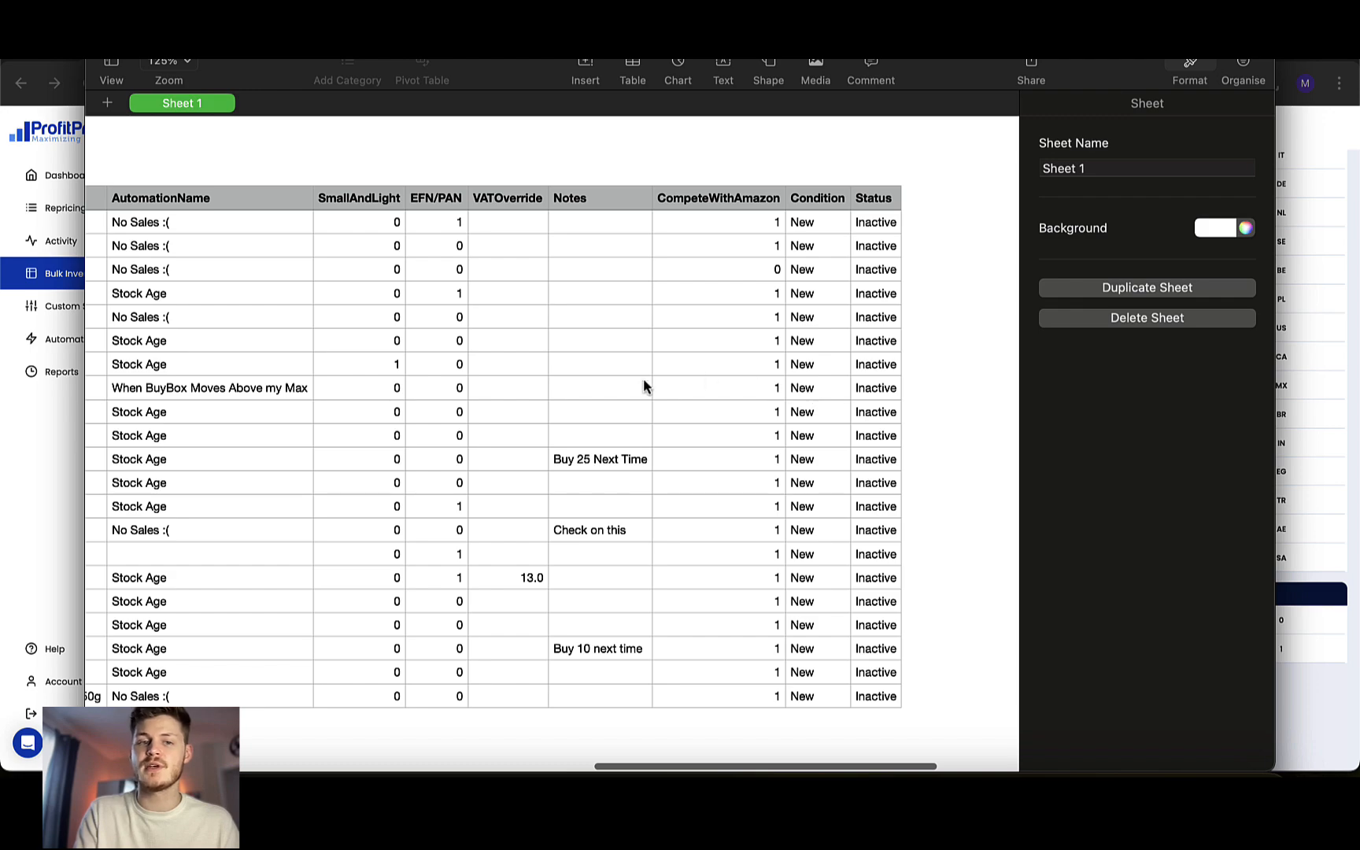
scroll(643, 379, "left", 15)
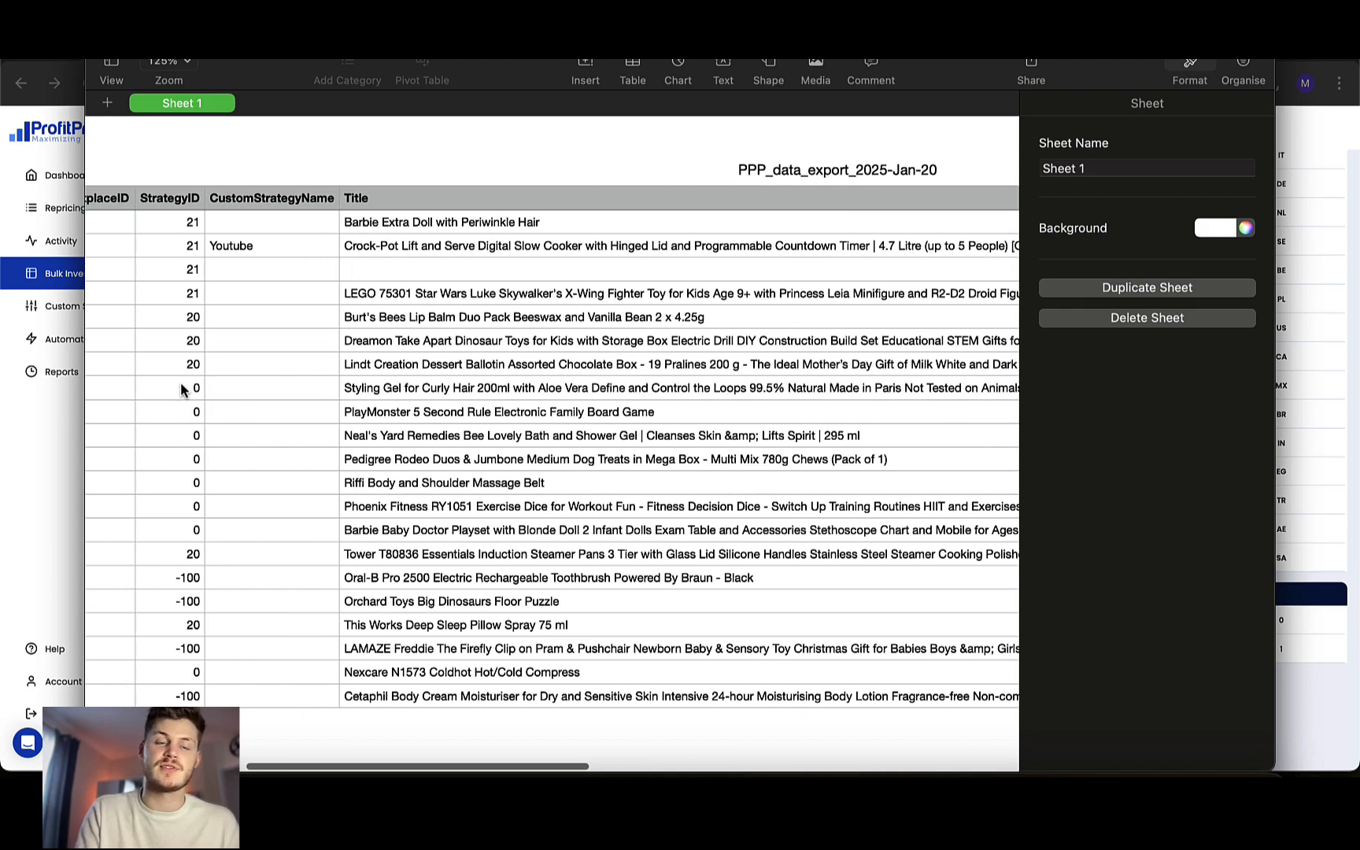
scroll(746, 449, "right", 10)
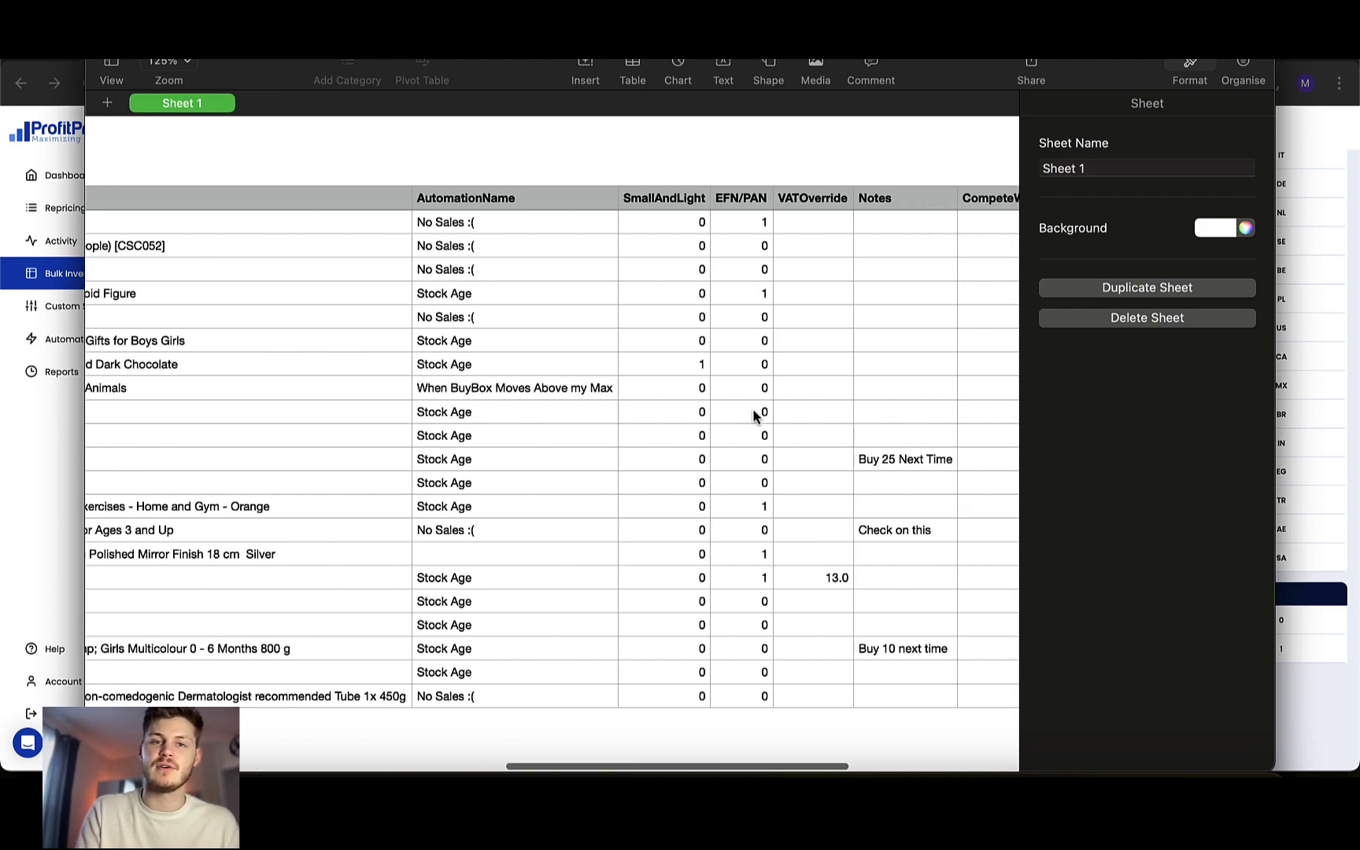
scroll(764, 401, "right", 8)
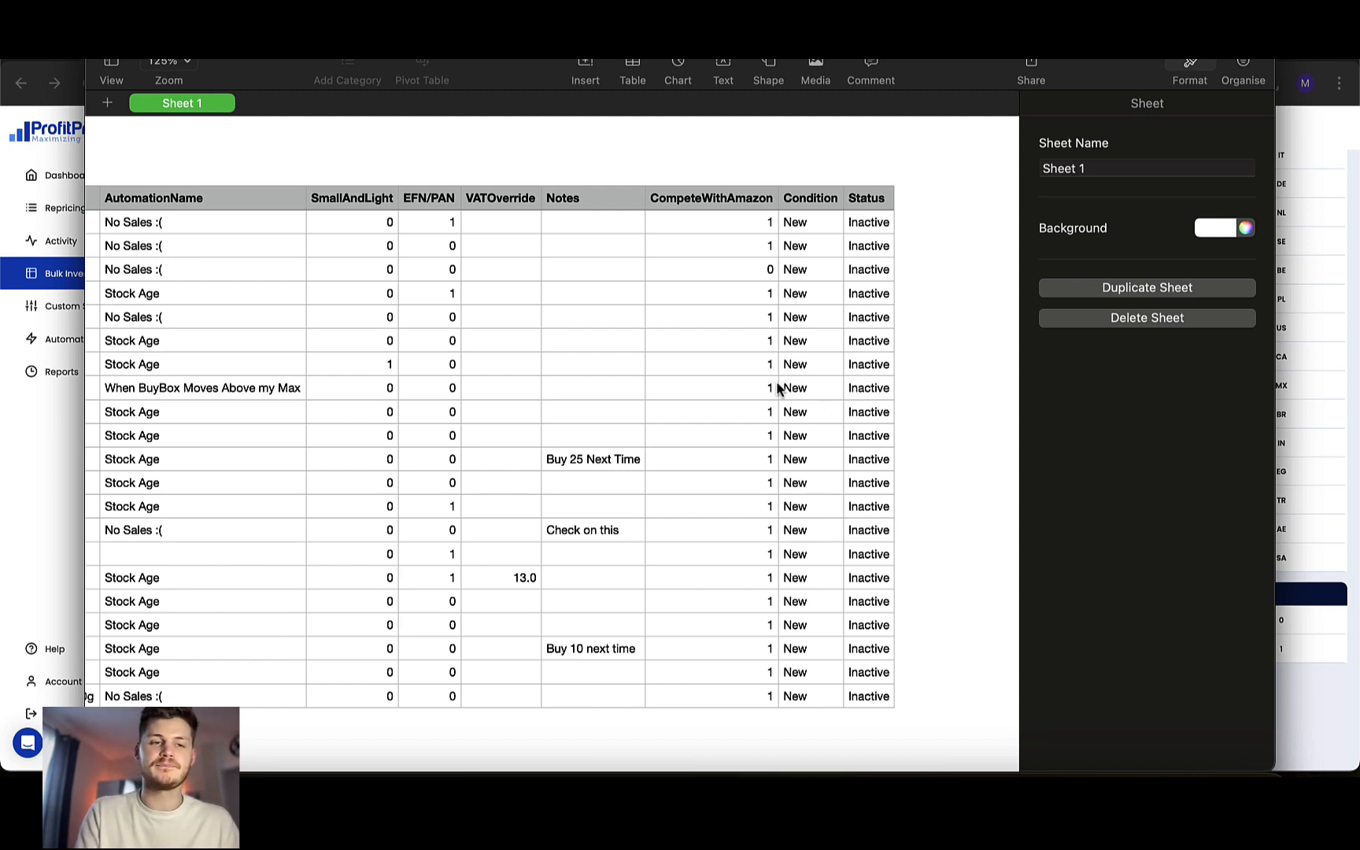
Switch back to Bulk Inventory in Profit Protector Pro to view the CSV upload section, and open the repricing activity log
left_click(1329, 647)
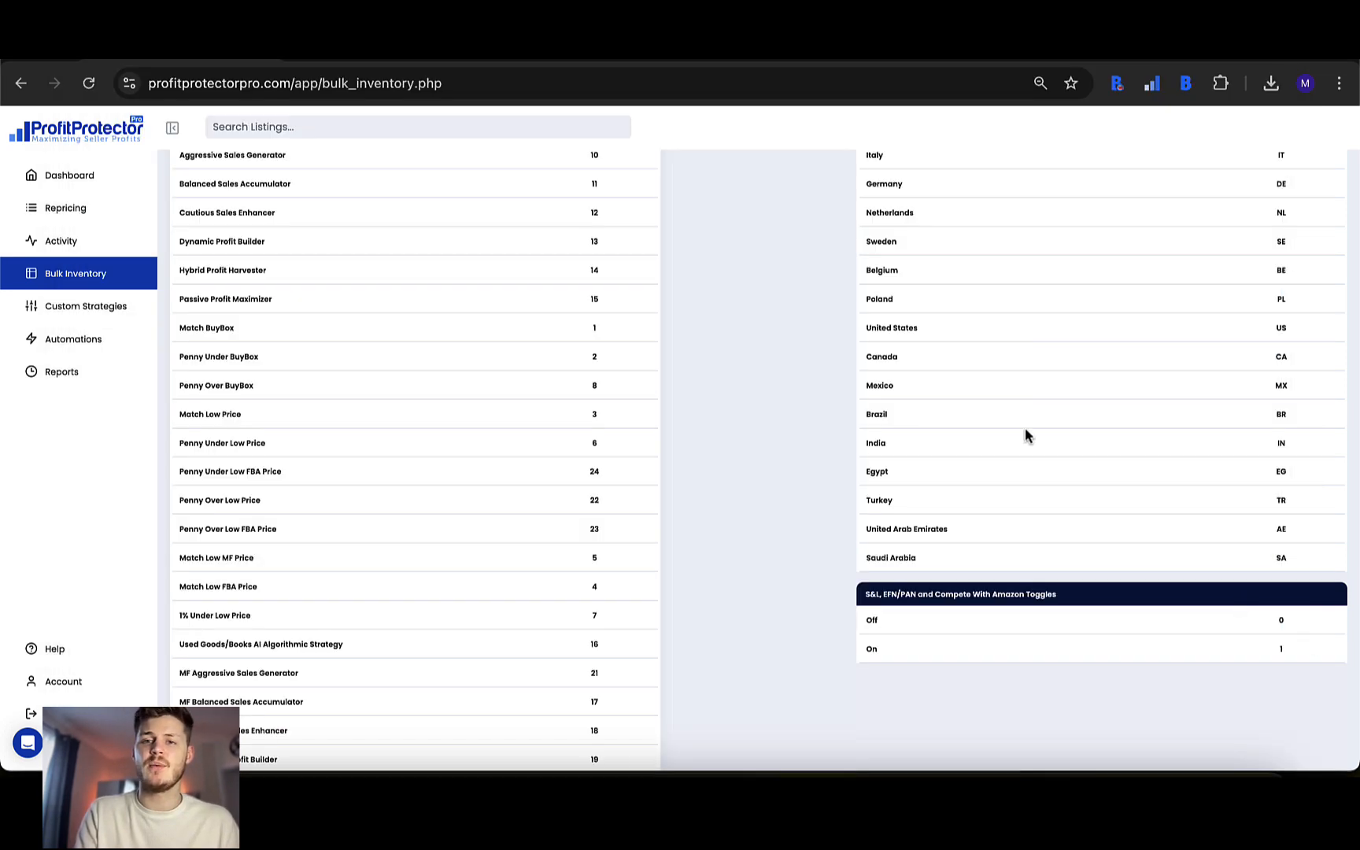
scroll(941, 359, "up", 6)
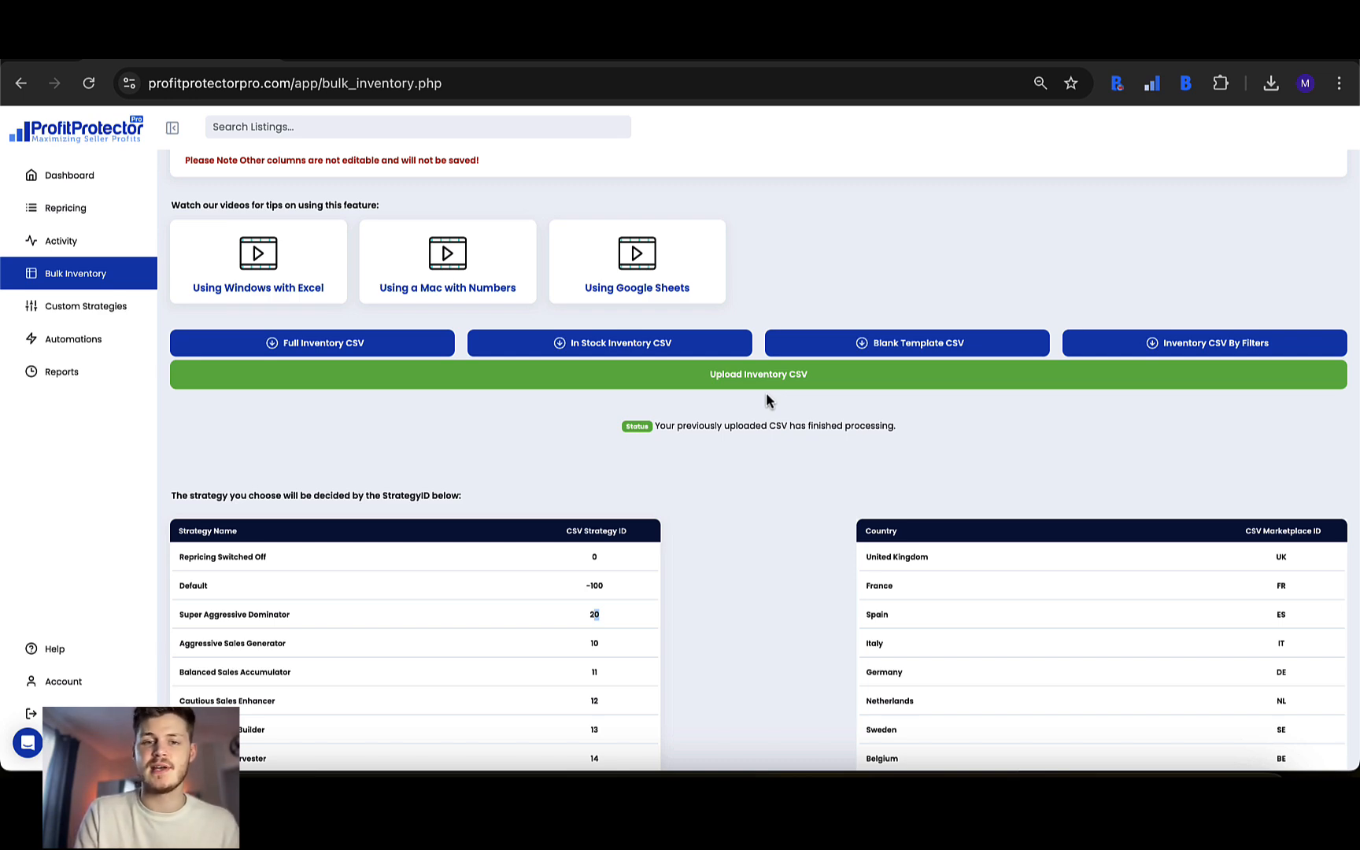
left_click(79, 248)
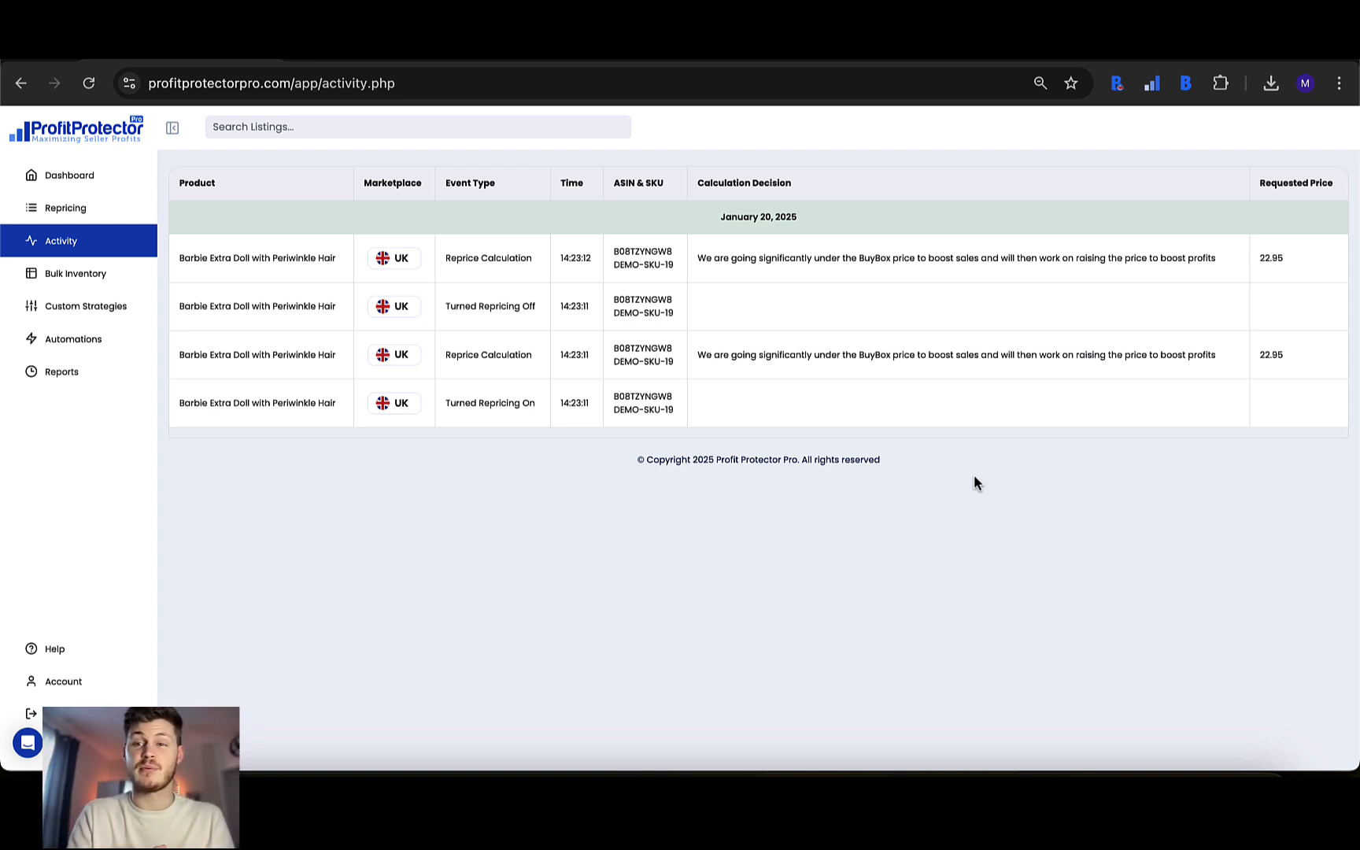
View the listings needing min/max prices from the dashboard summary, and return to the dashboard
left_click(90, 181)
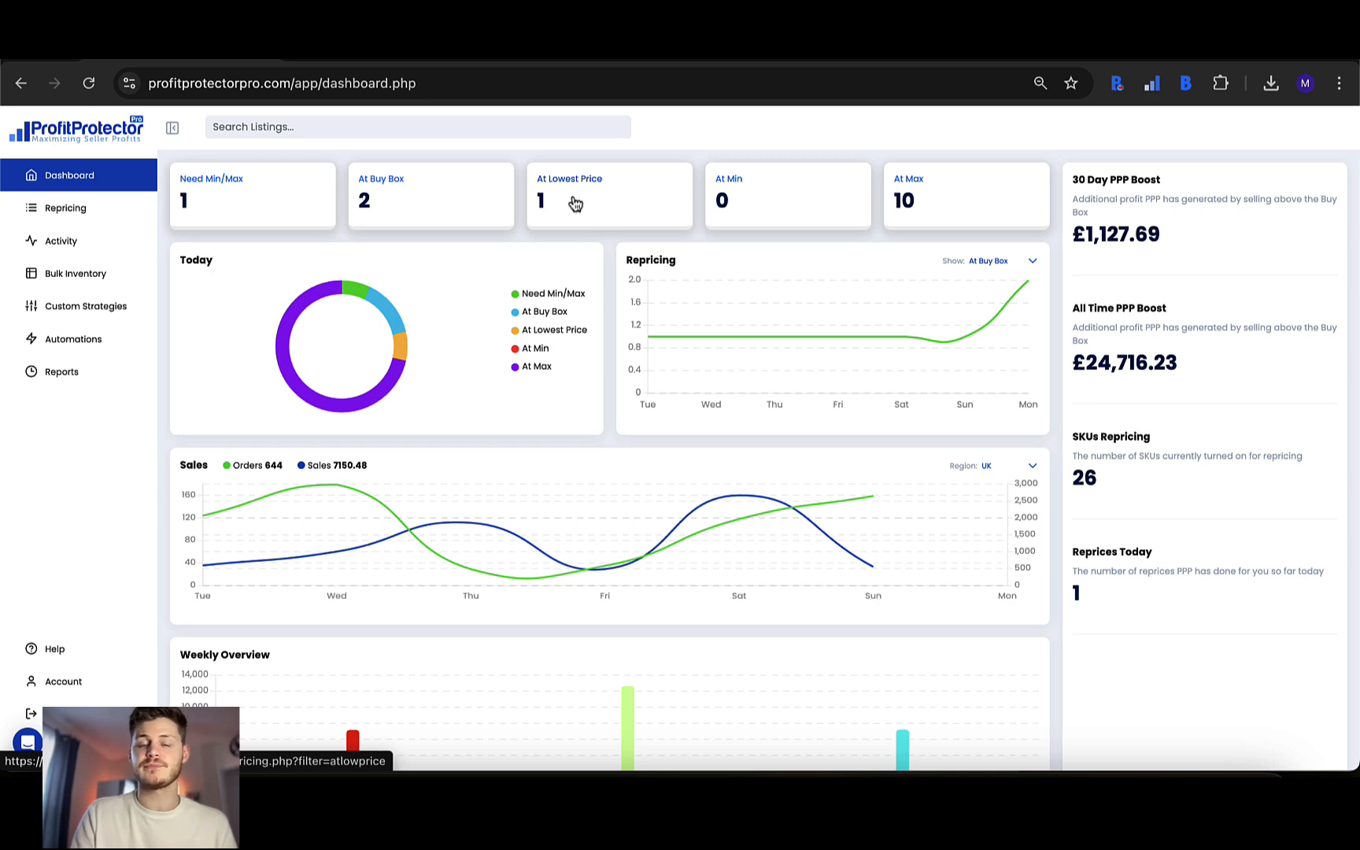
left_click(743, 206)
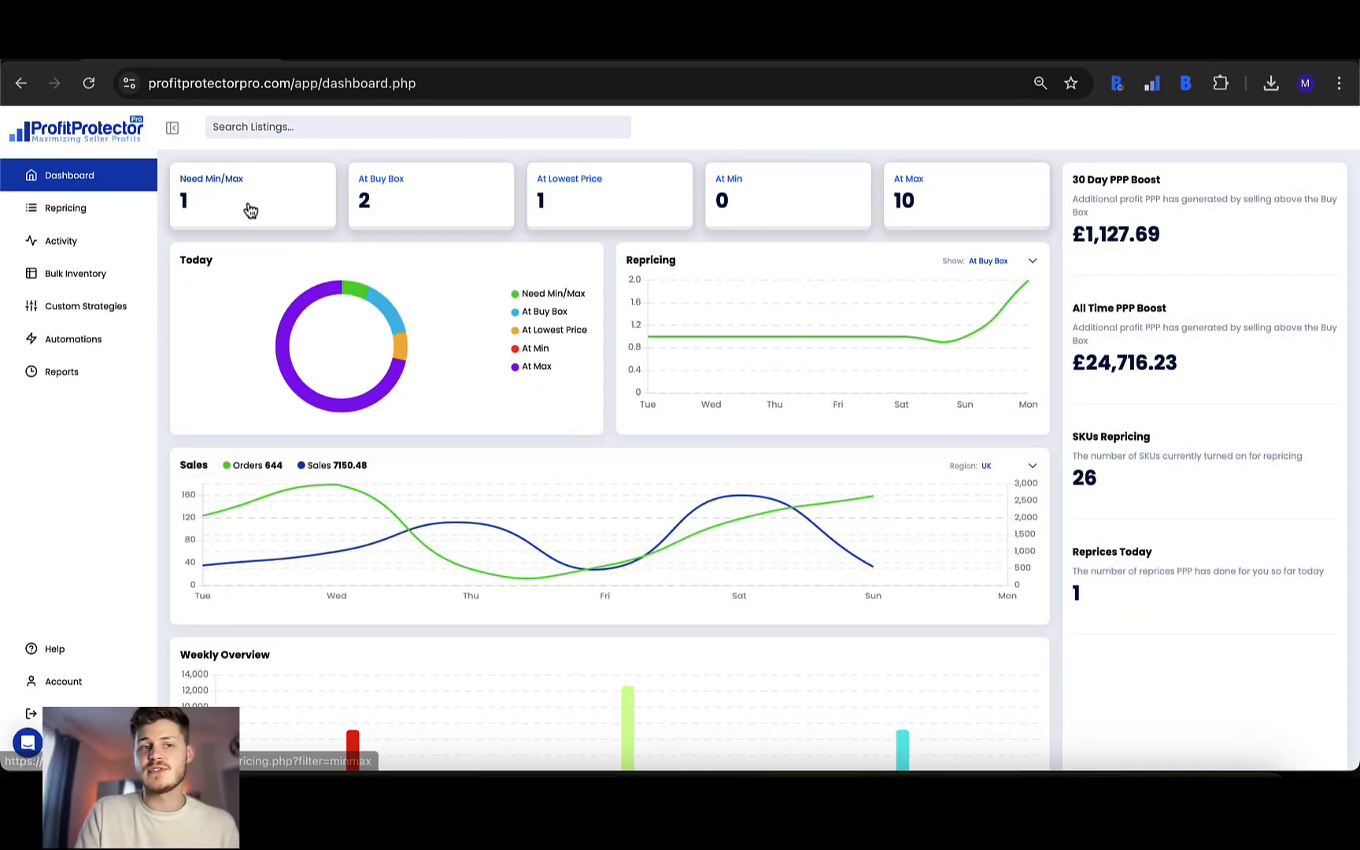
left_click(233, 198)
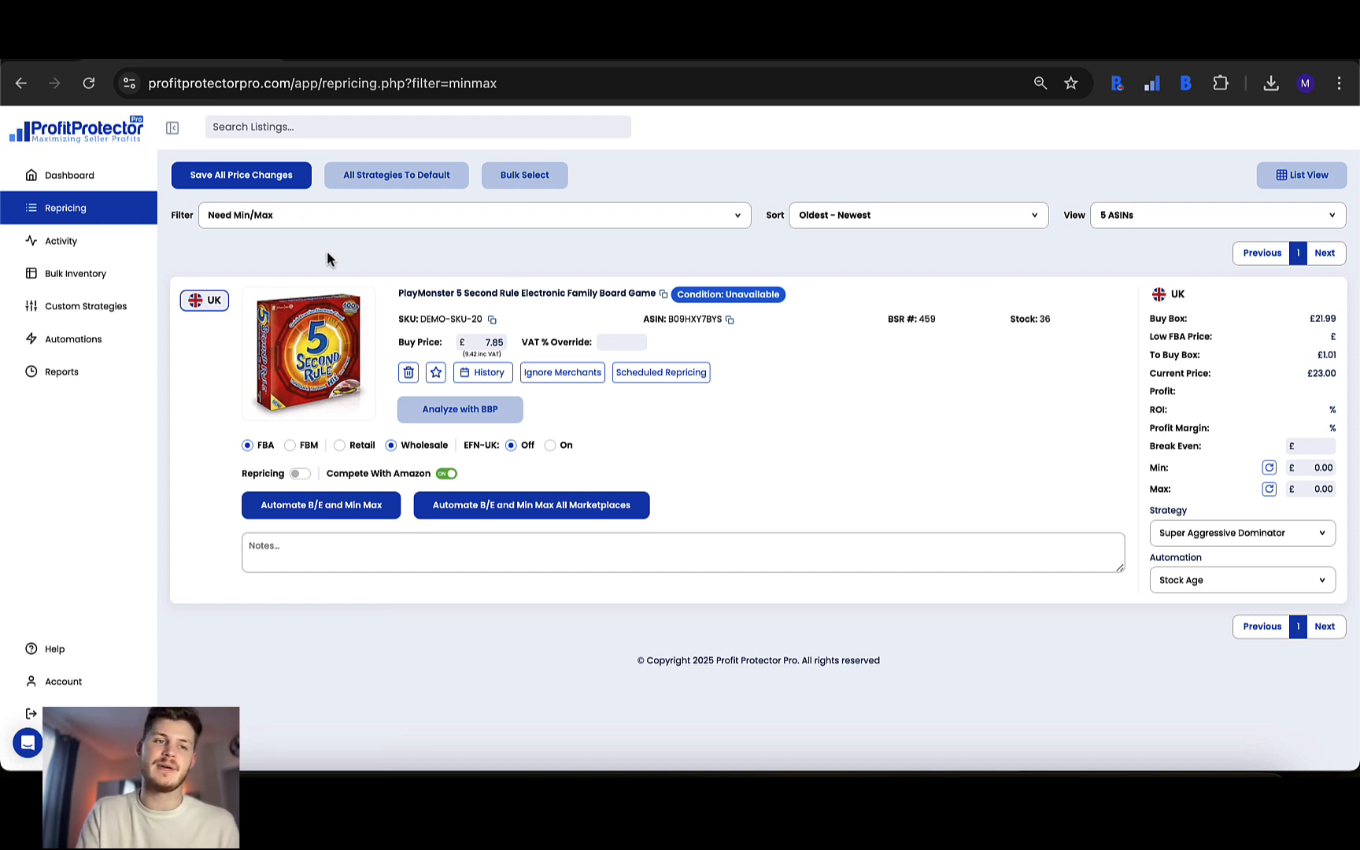
left_click(79, 177)
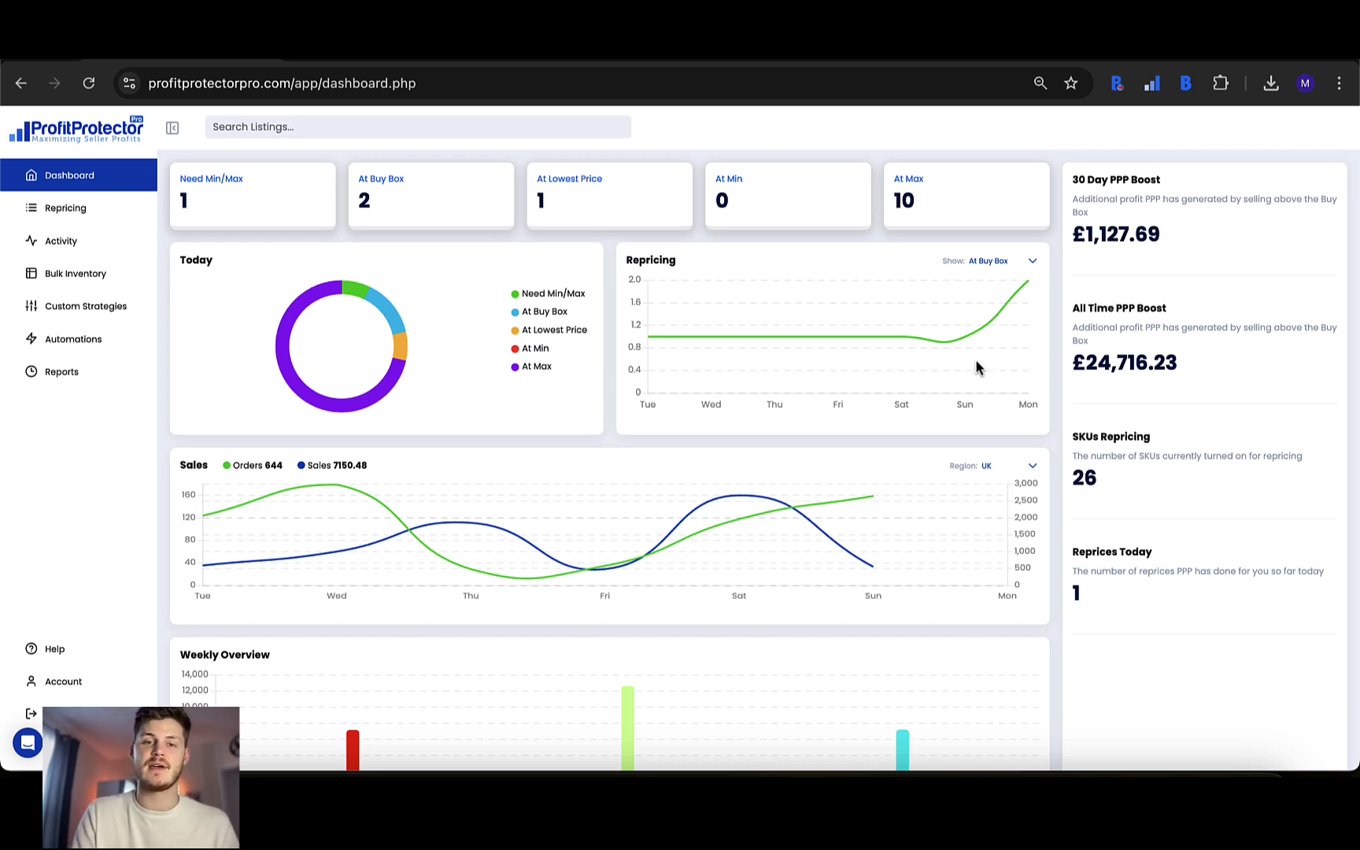
Review the dashboard's sales chart, its available regions, and the weekly overview by marketplace
scroll(847, 350, "down", 1)
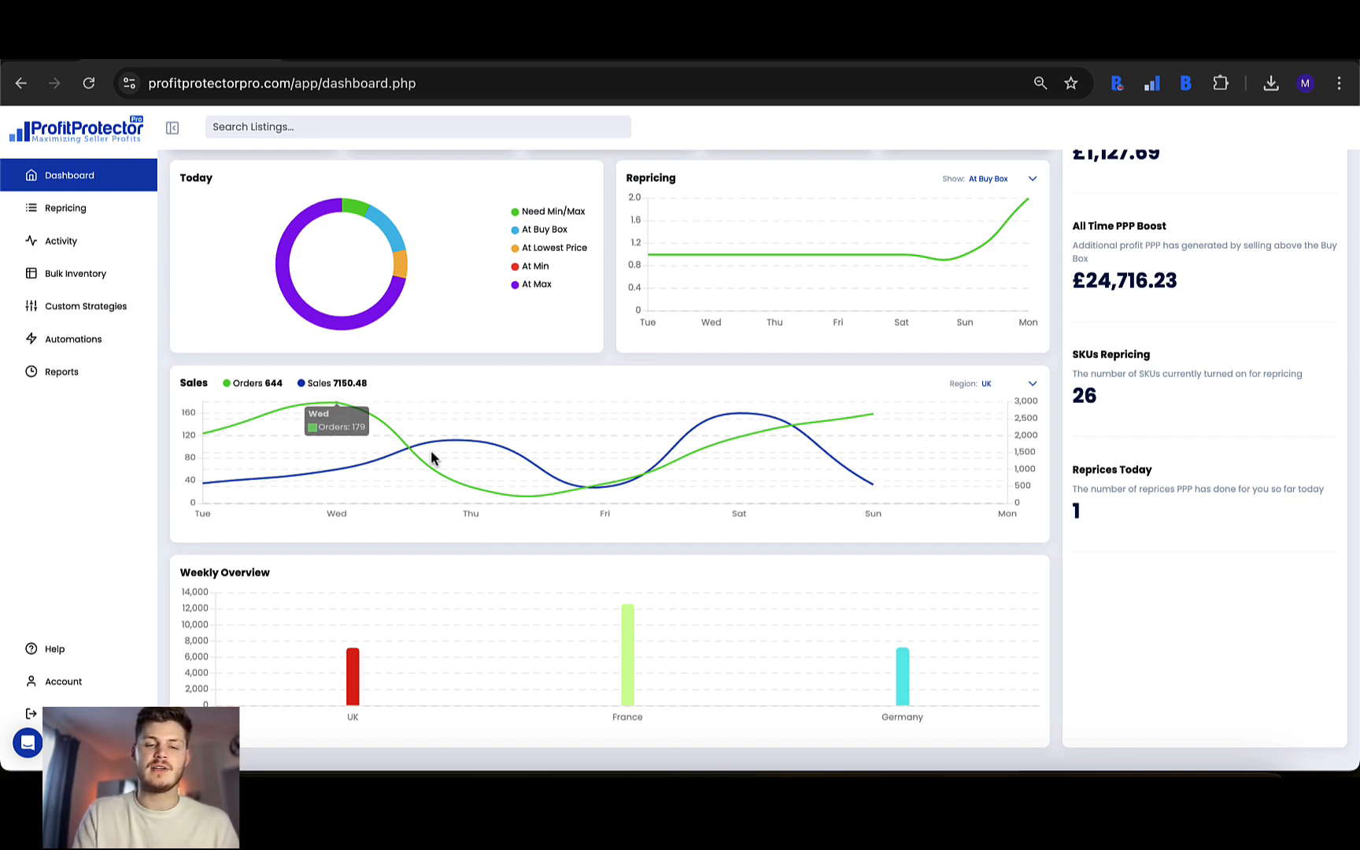
left_click(987, 383)
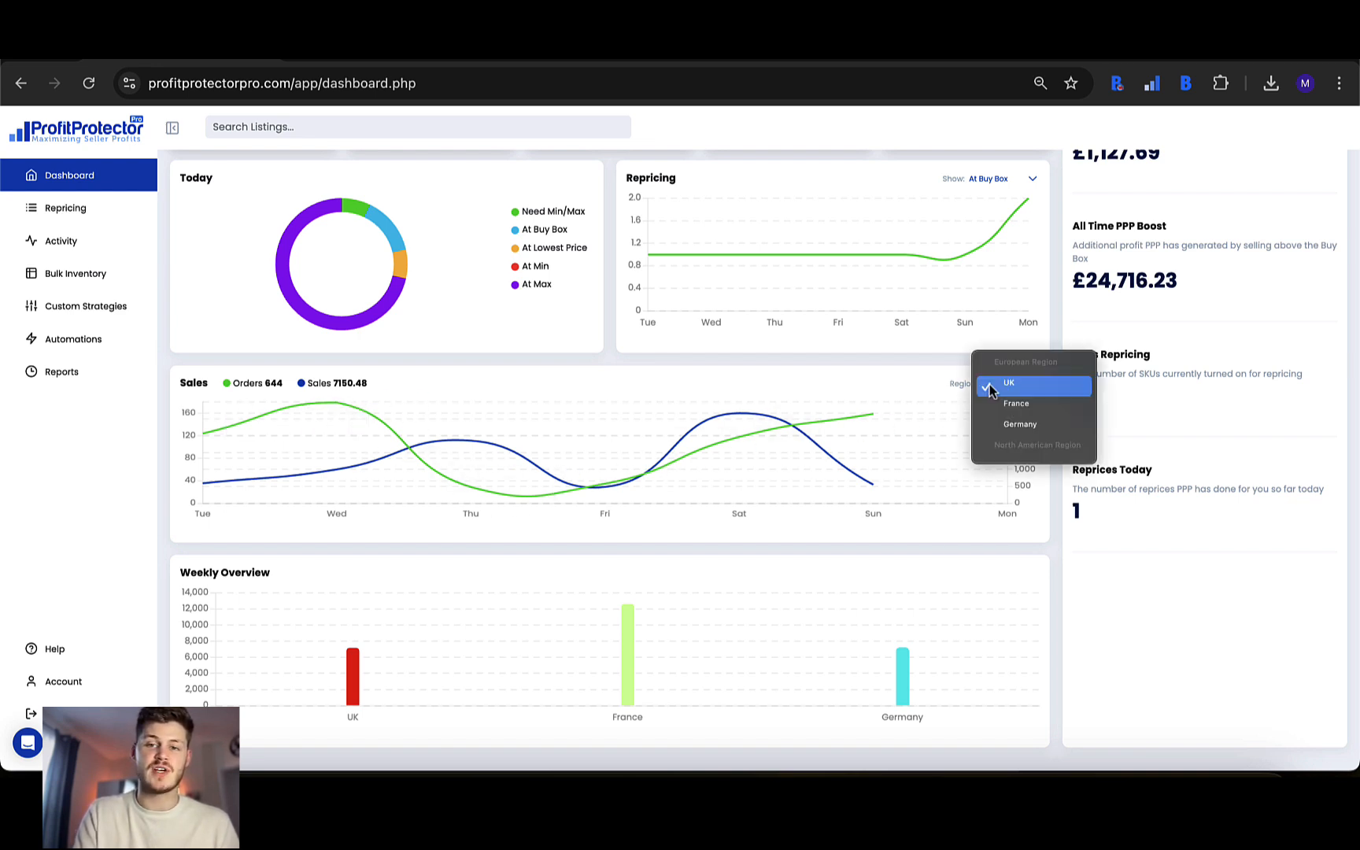
left_click(857, 384)
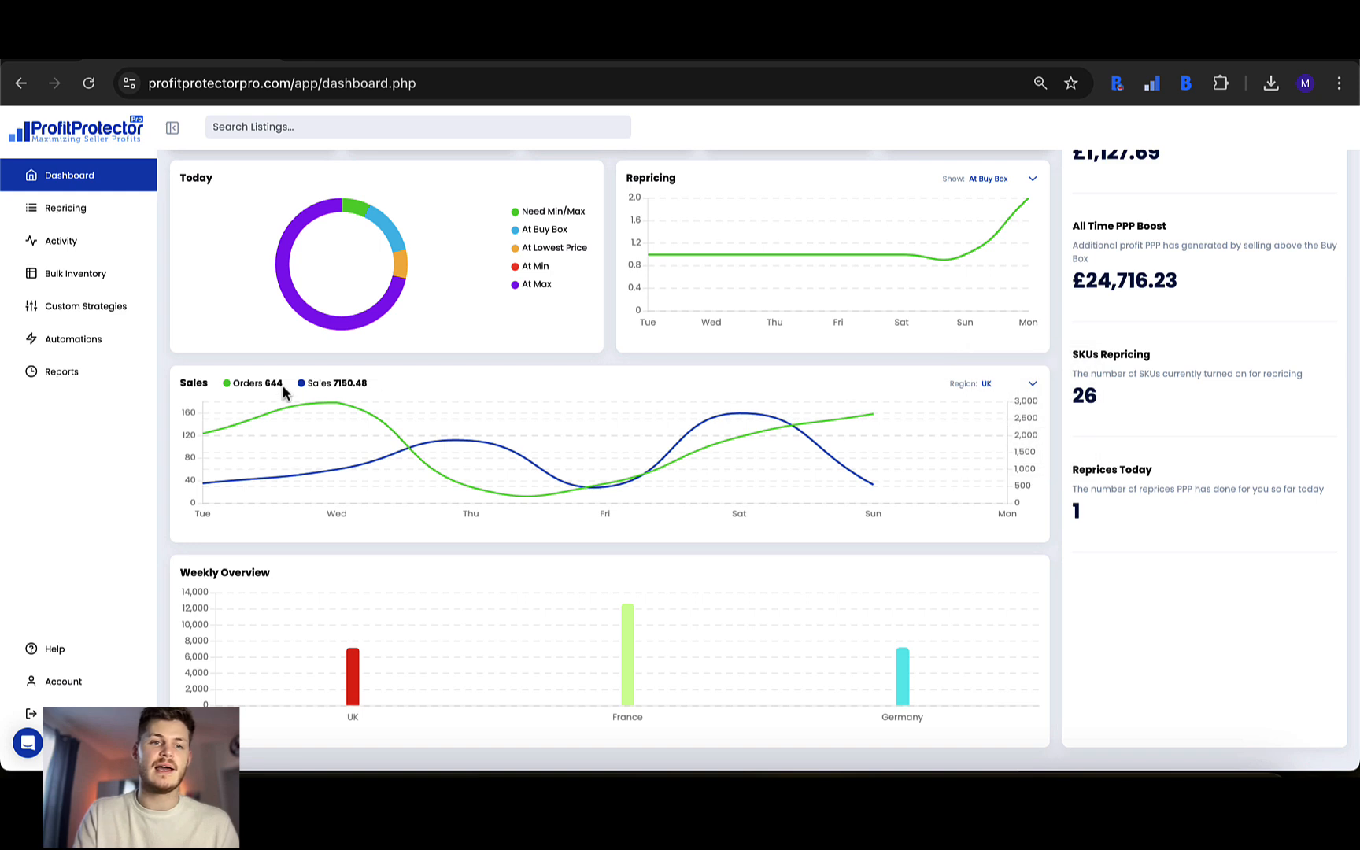
scroll(338, 519, "down", 1)
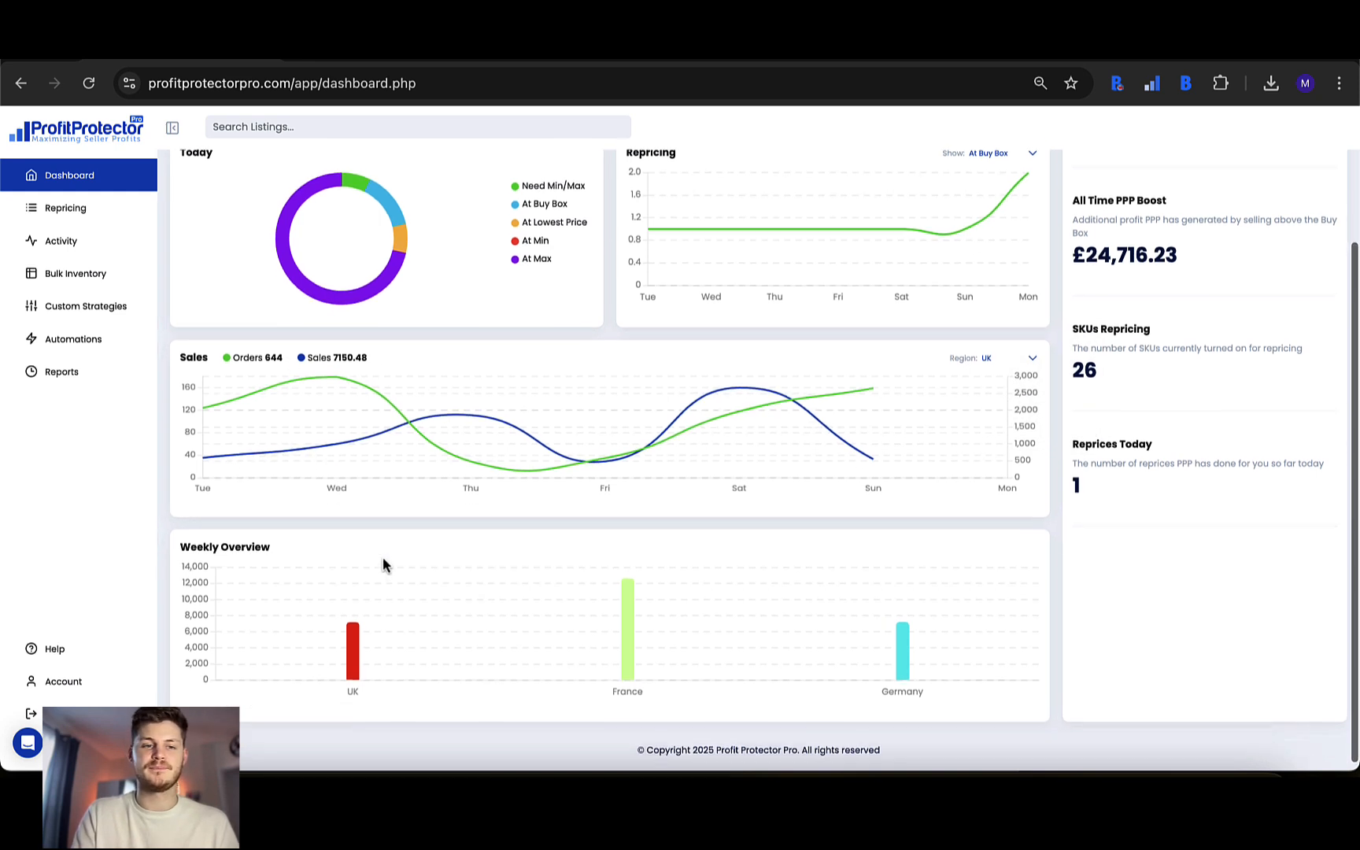
mouse_move(348, 643)
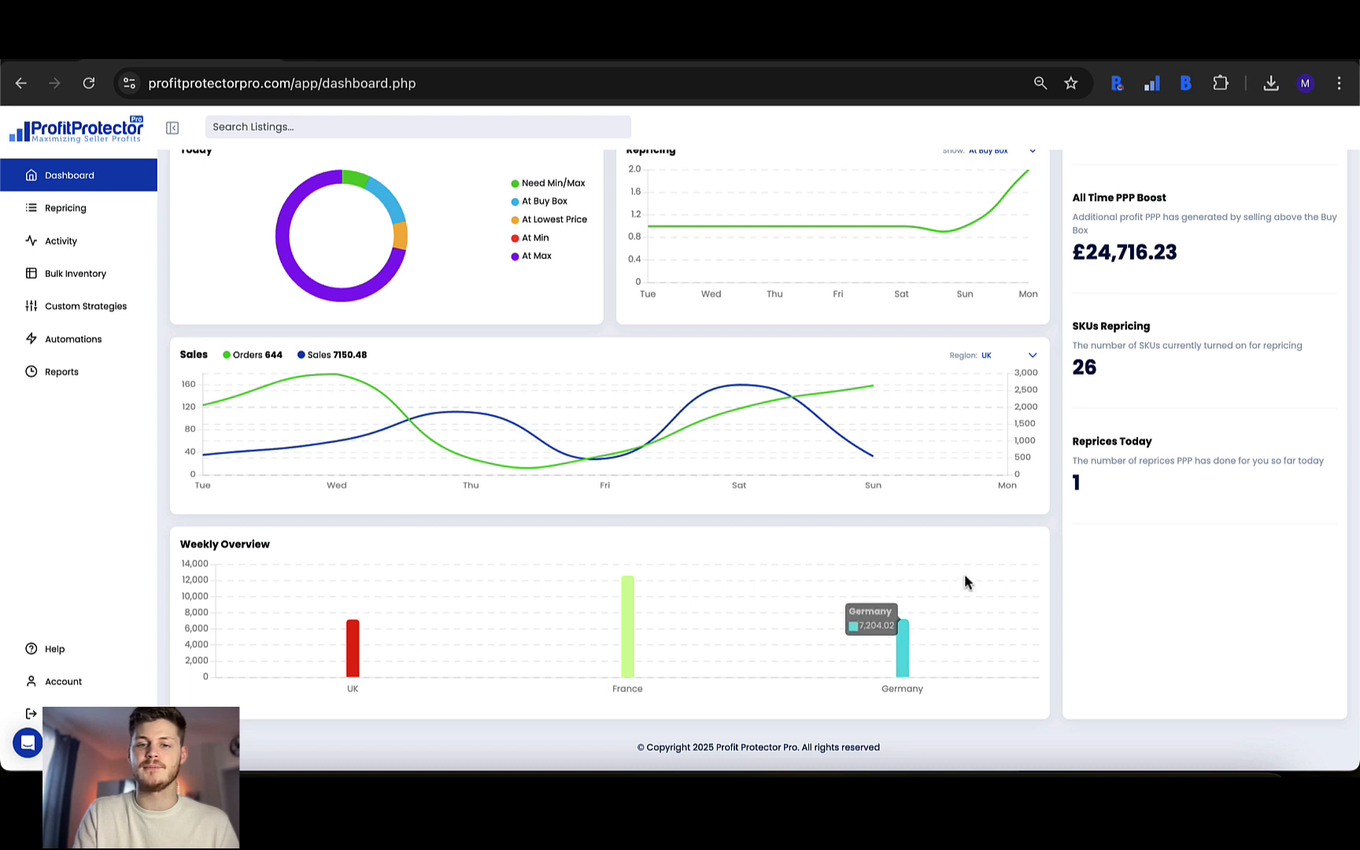
Read the 30 Day and All Time PPP Boost explanations, and check the SKUs Repricing and Reprices Today figures
scroll(965, 580, "up", 1)
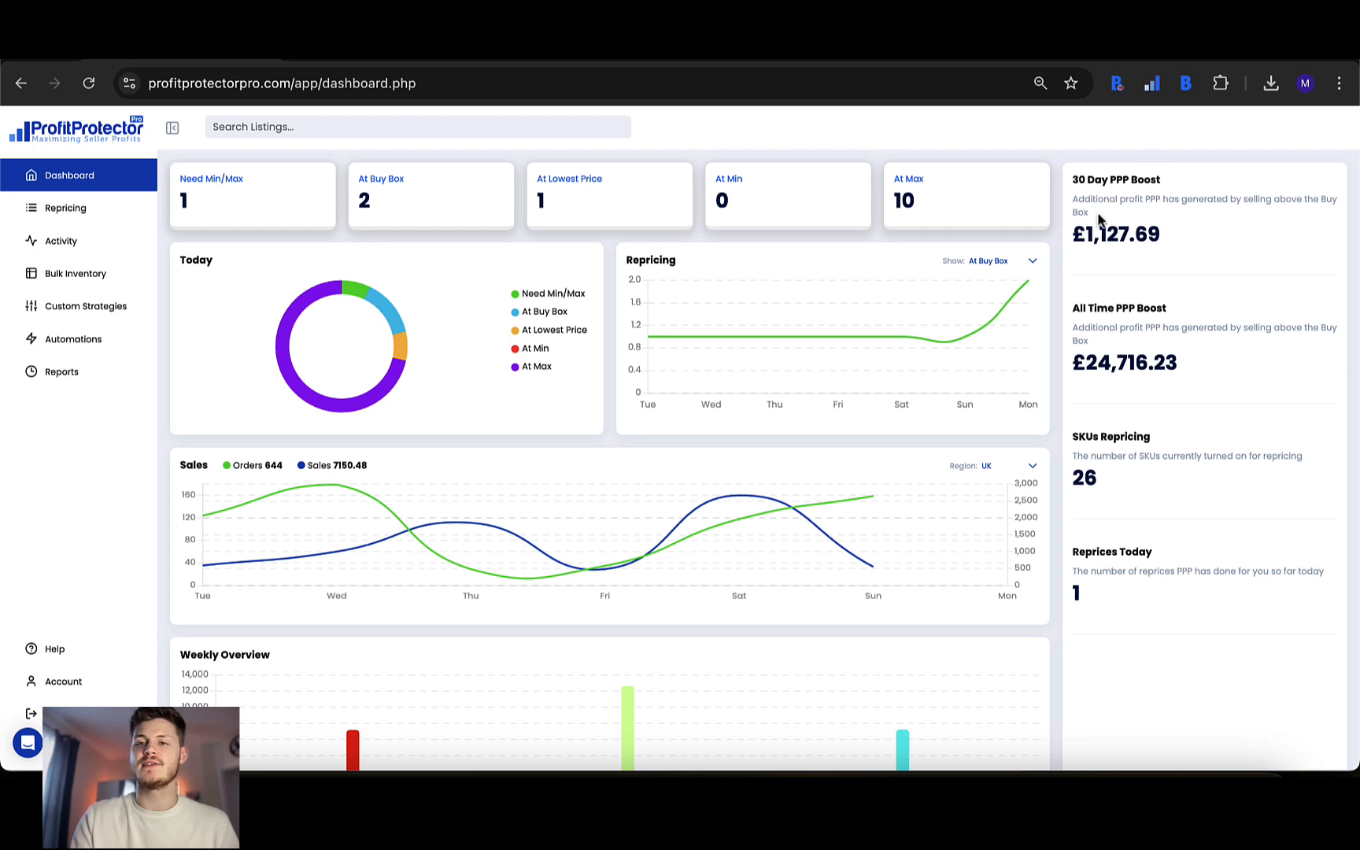
mouse_move(1144, 205)
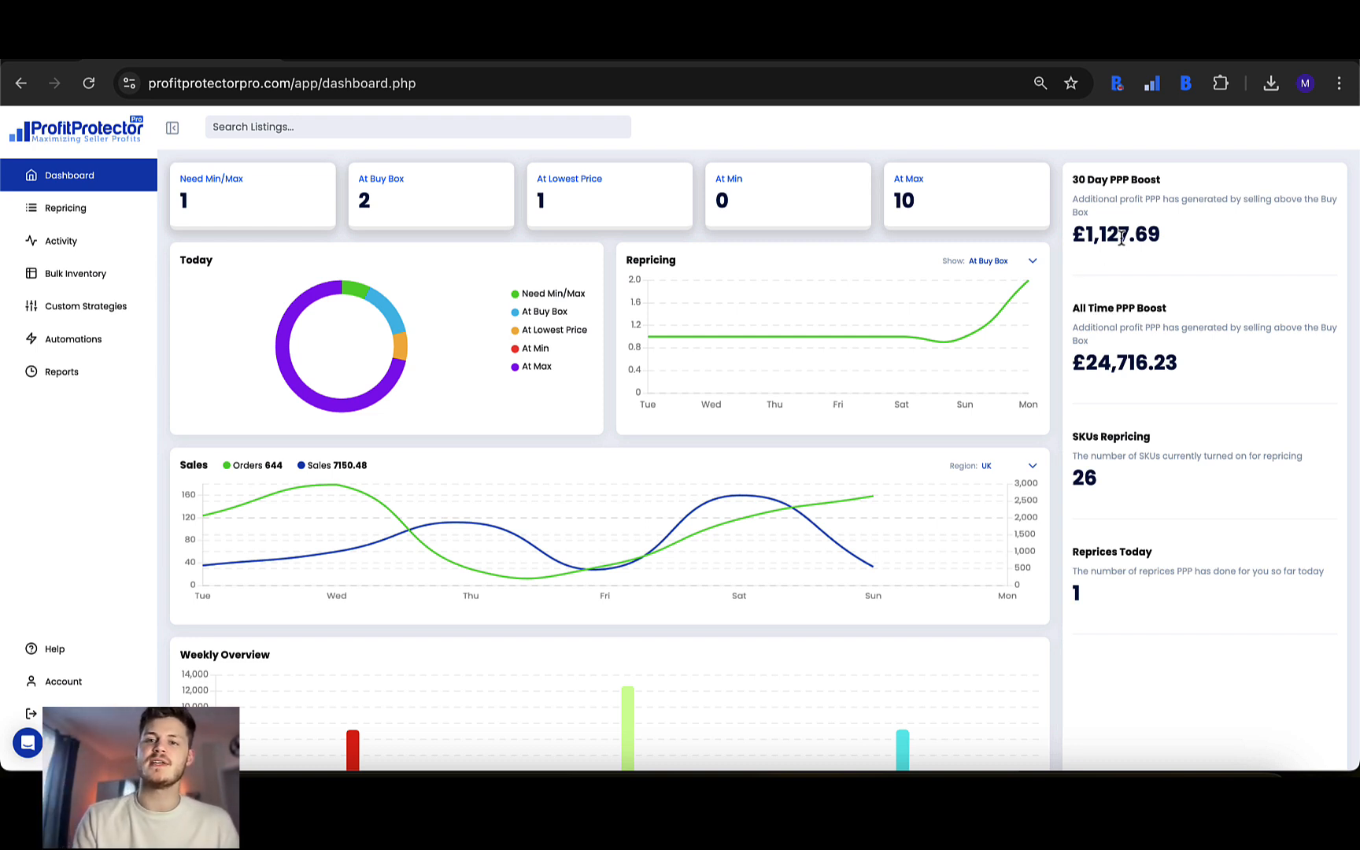
mouse_move(1121, 236)
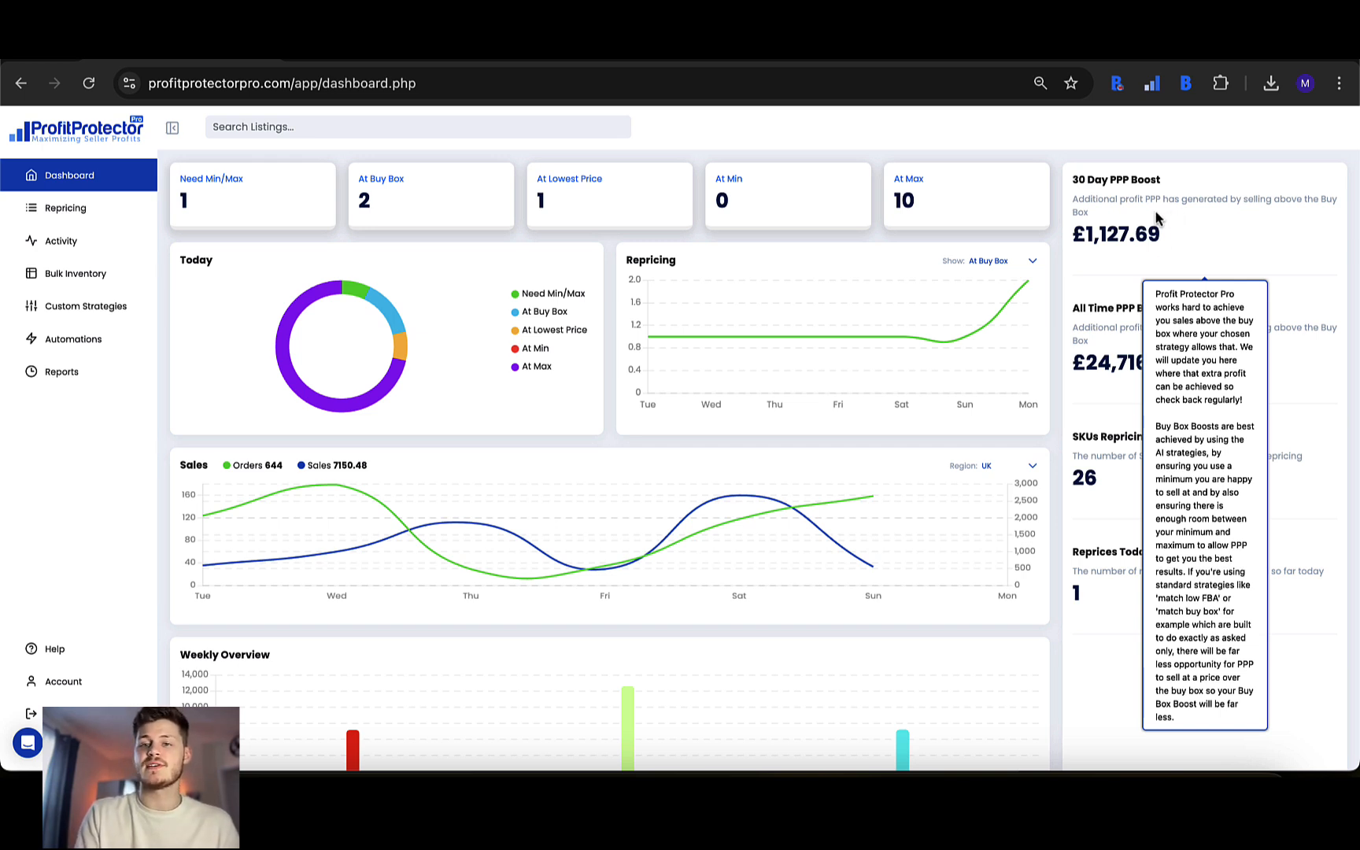
mouse_move(1125, 352)
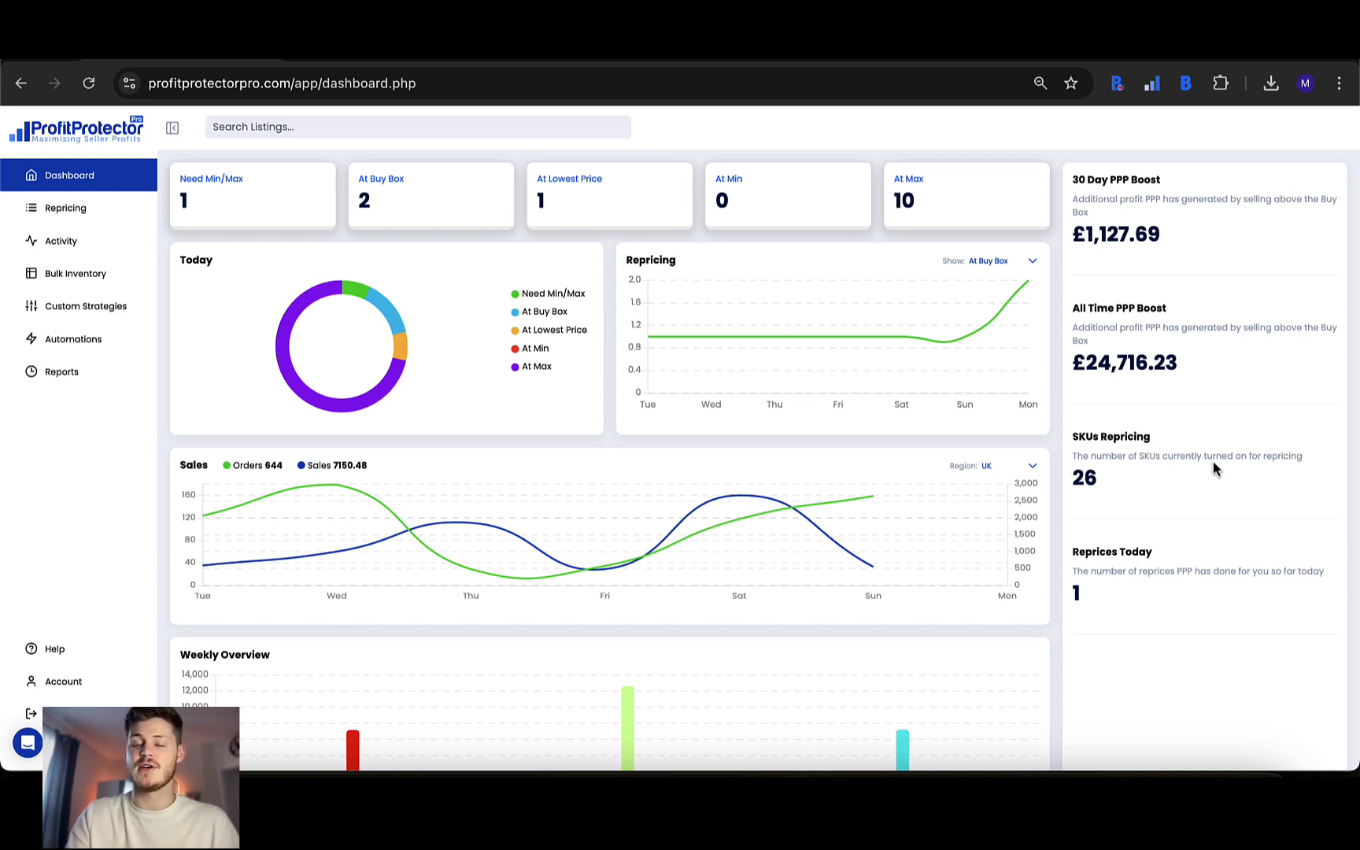
scroll(1186, 484, "down", 1)
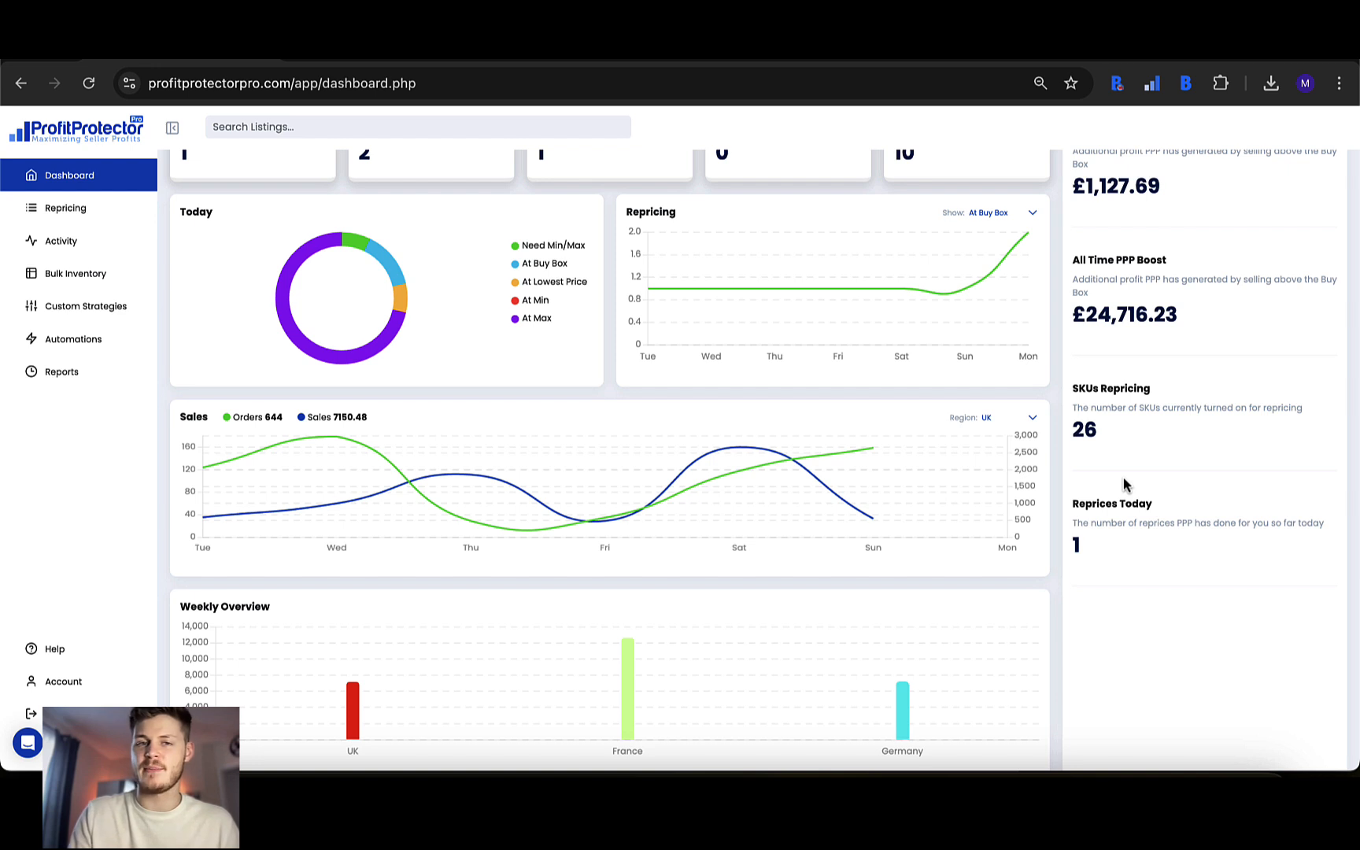
scroll(1123, 477, "up", 1)
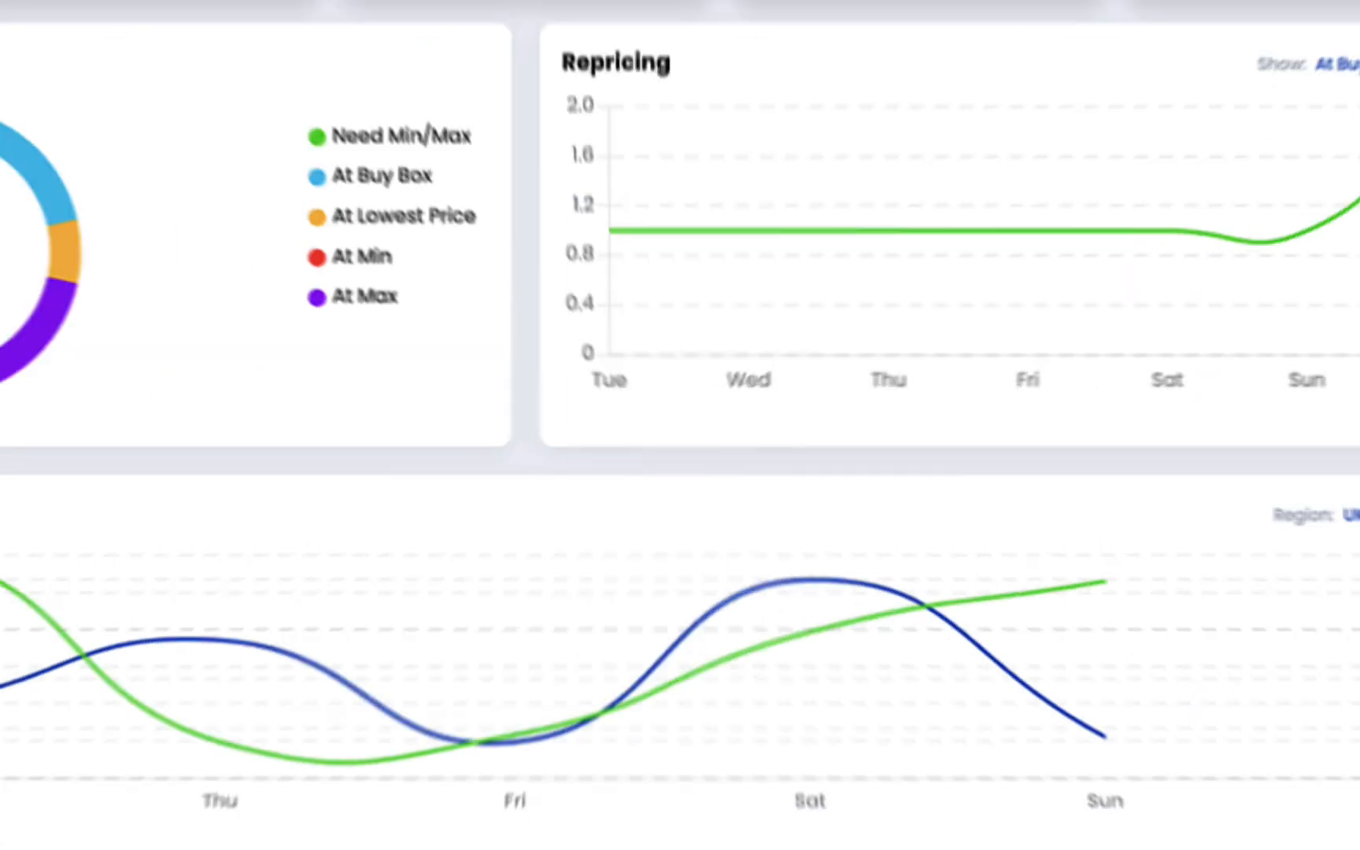
Open the account settings, check the default marketplace options, and set Retail/Wholesale to Wholesale
left_click(66, 681)
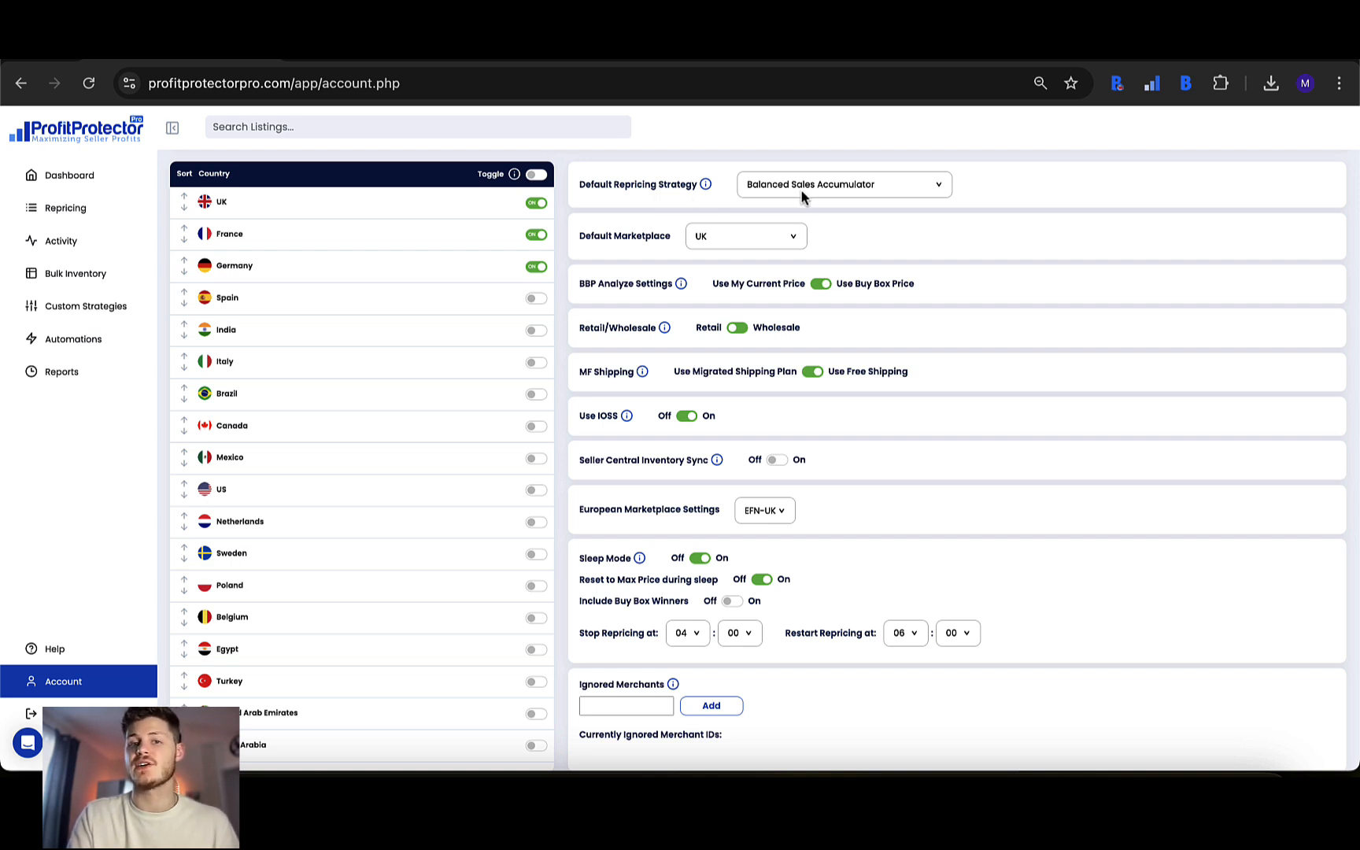
left_click(779, 238)
left_click(907, 236)
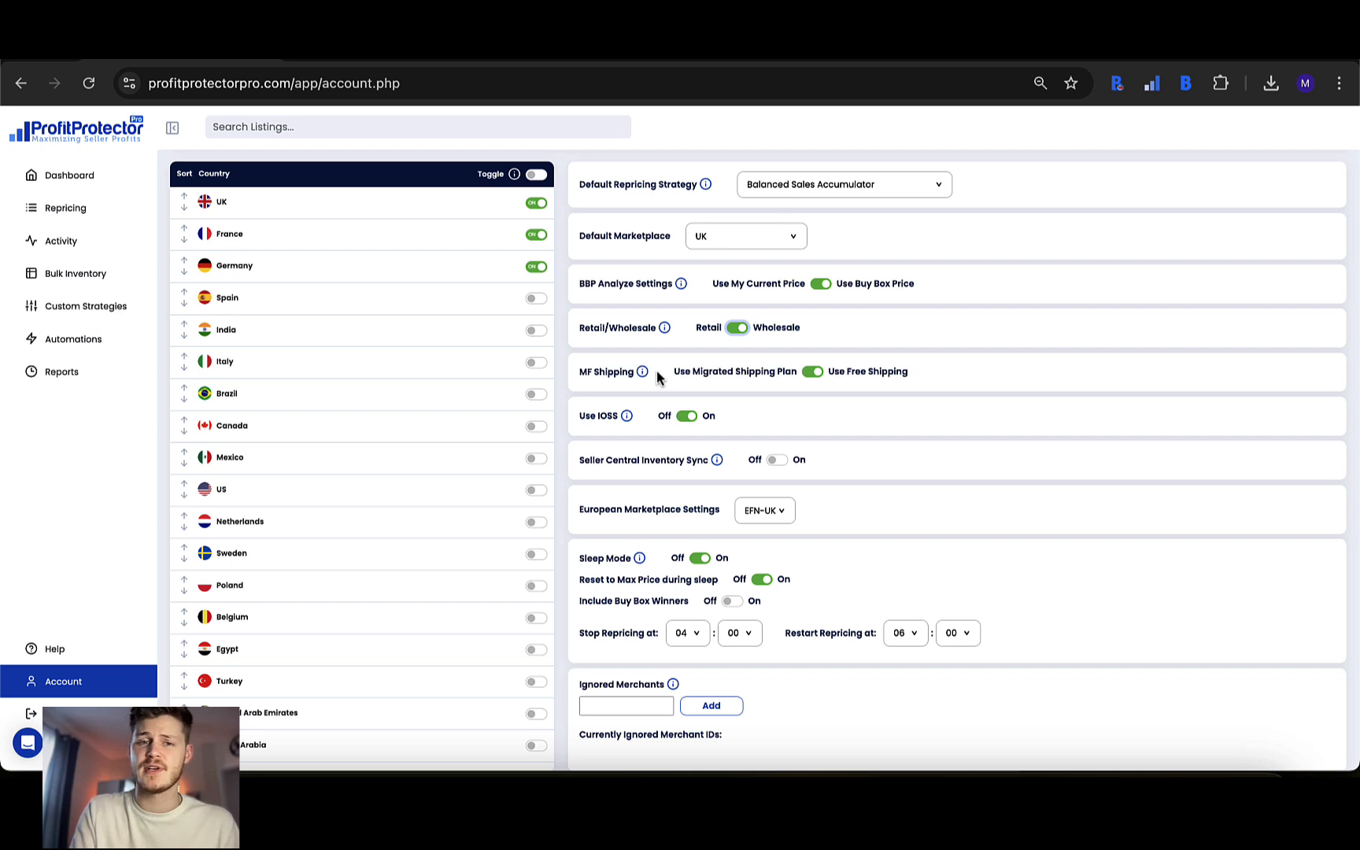
mouse_move(648, 378)
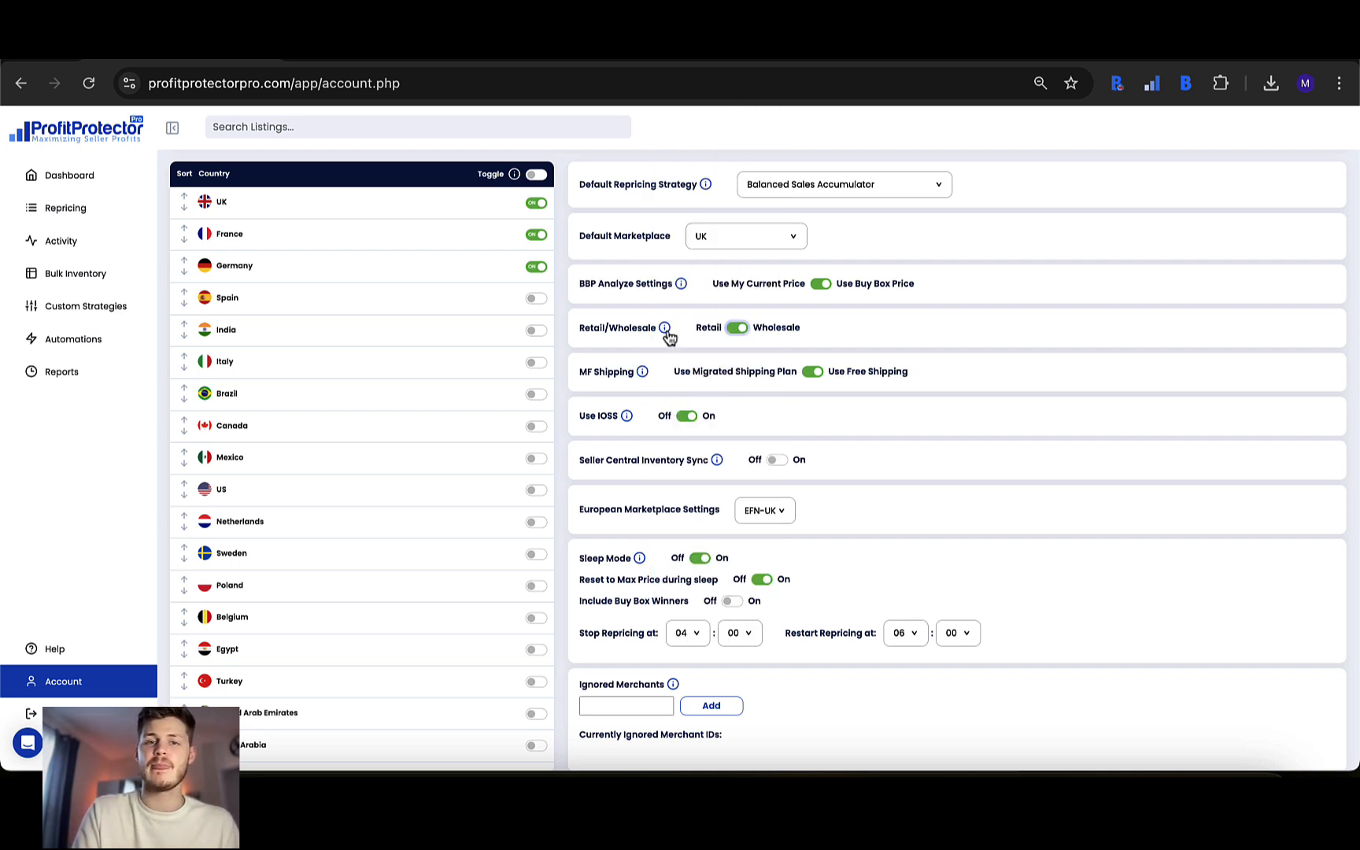
mouse_move(665, 329)
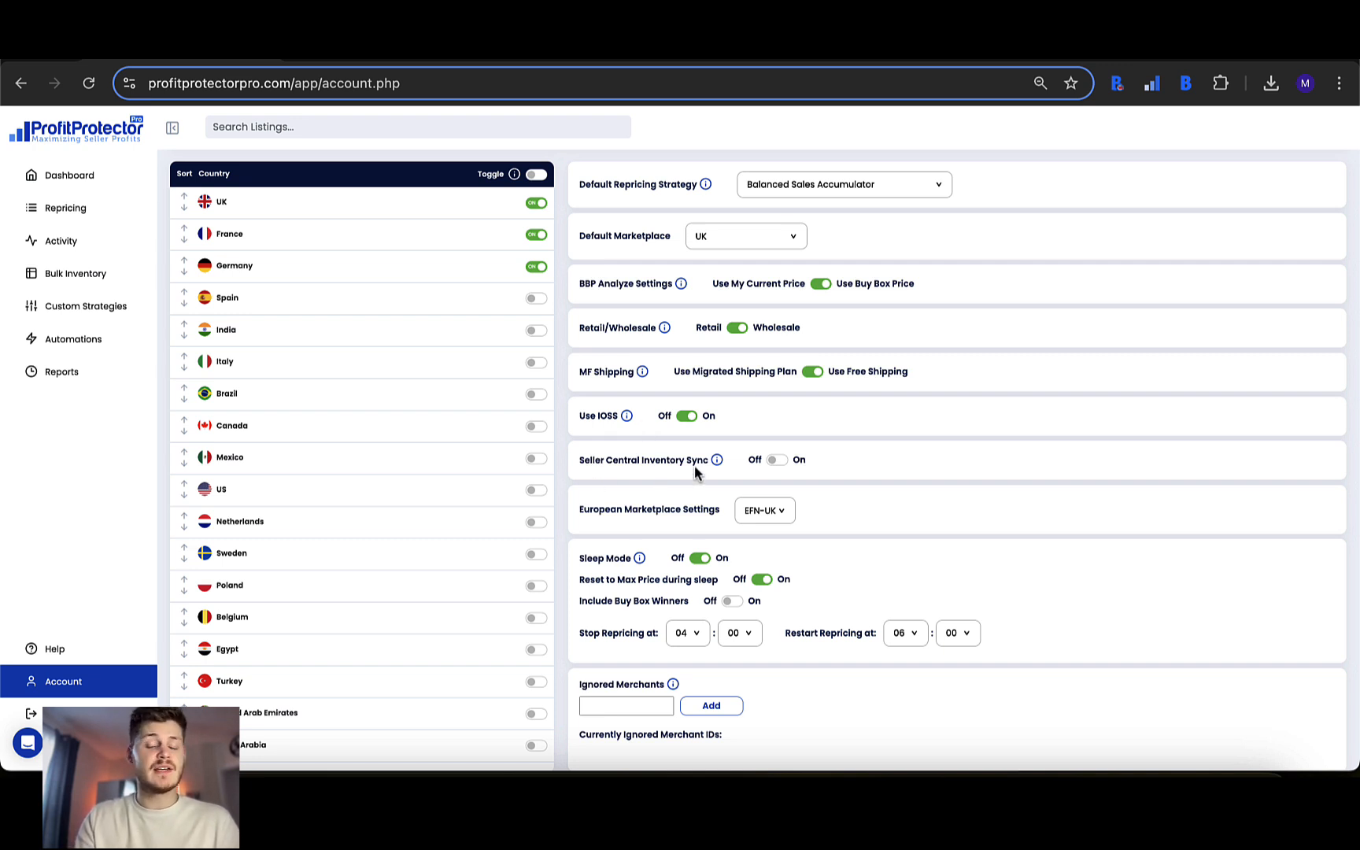
Turn Seller Central Inventory Sync on, read its explanation, and turn it off again
left_click(777, 461)
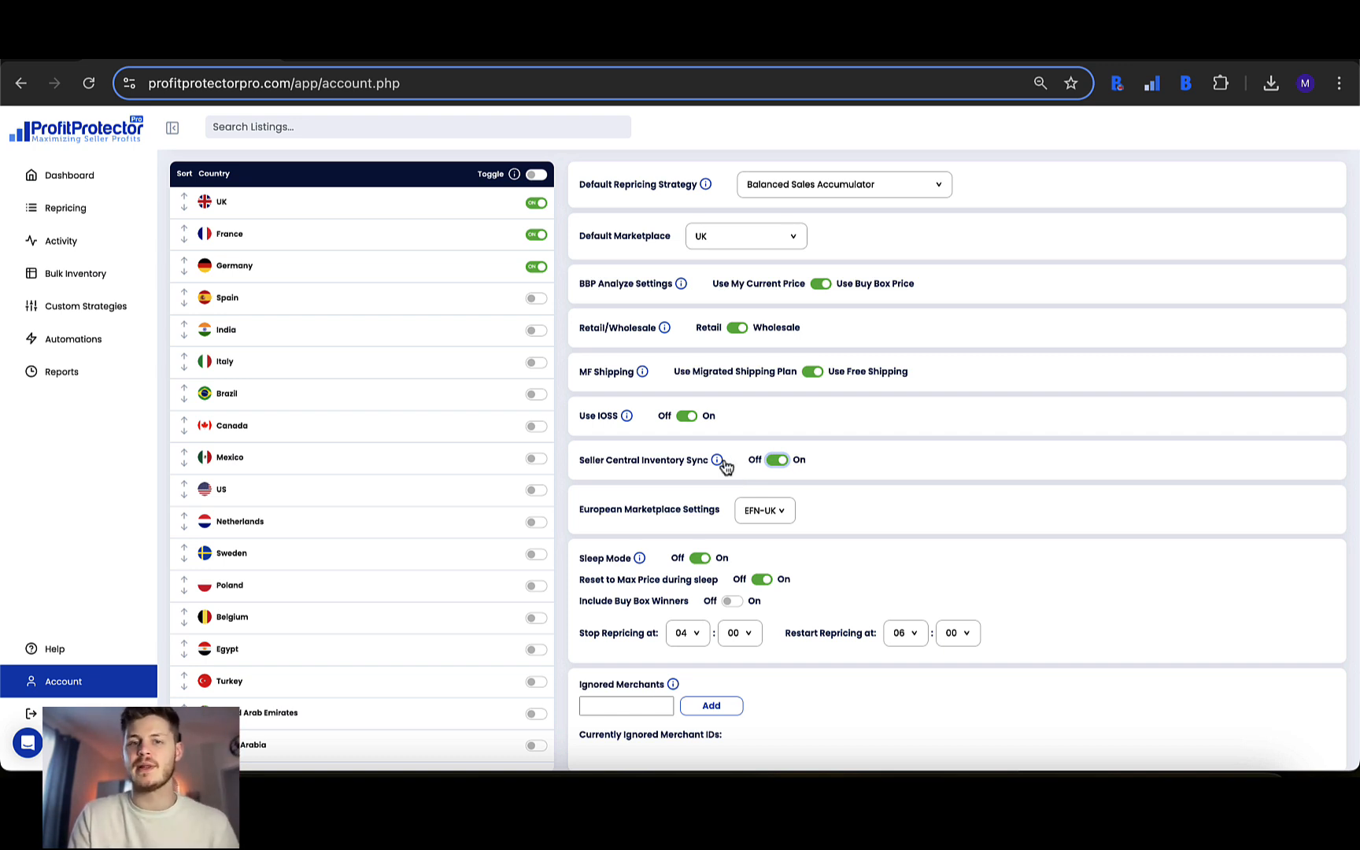
mouse_move(717, 461)
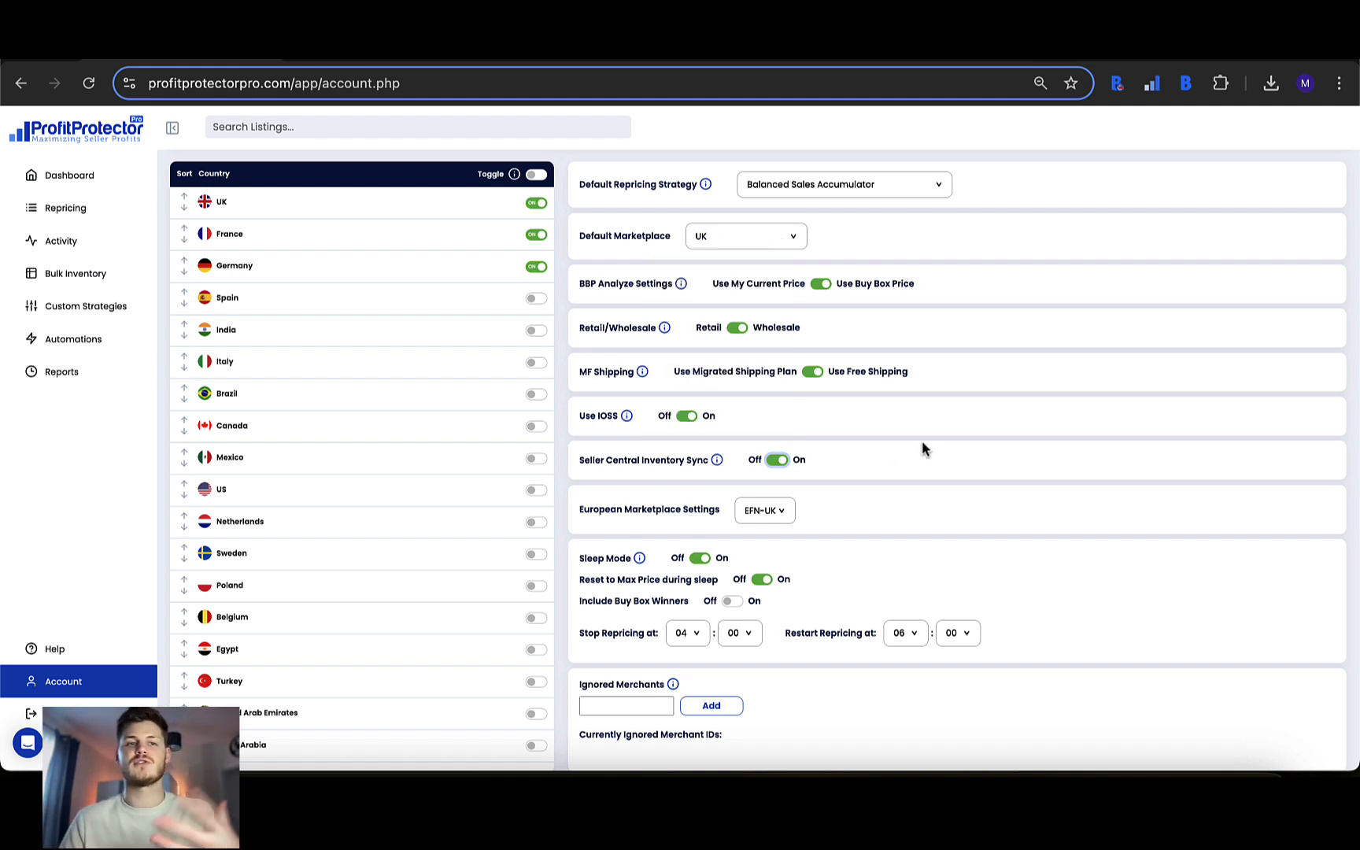
left_click(776, 462)
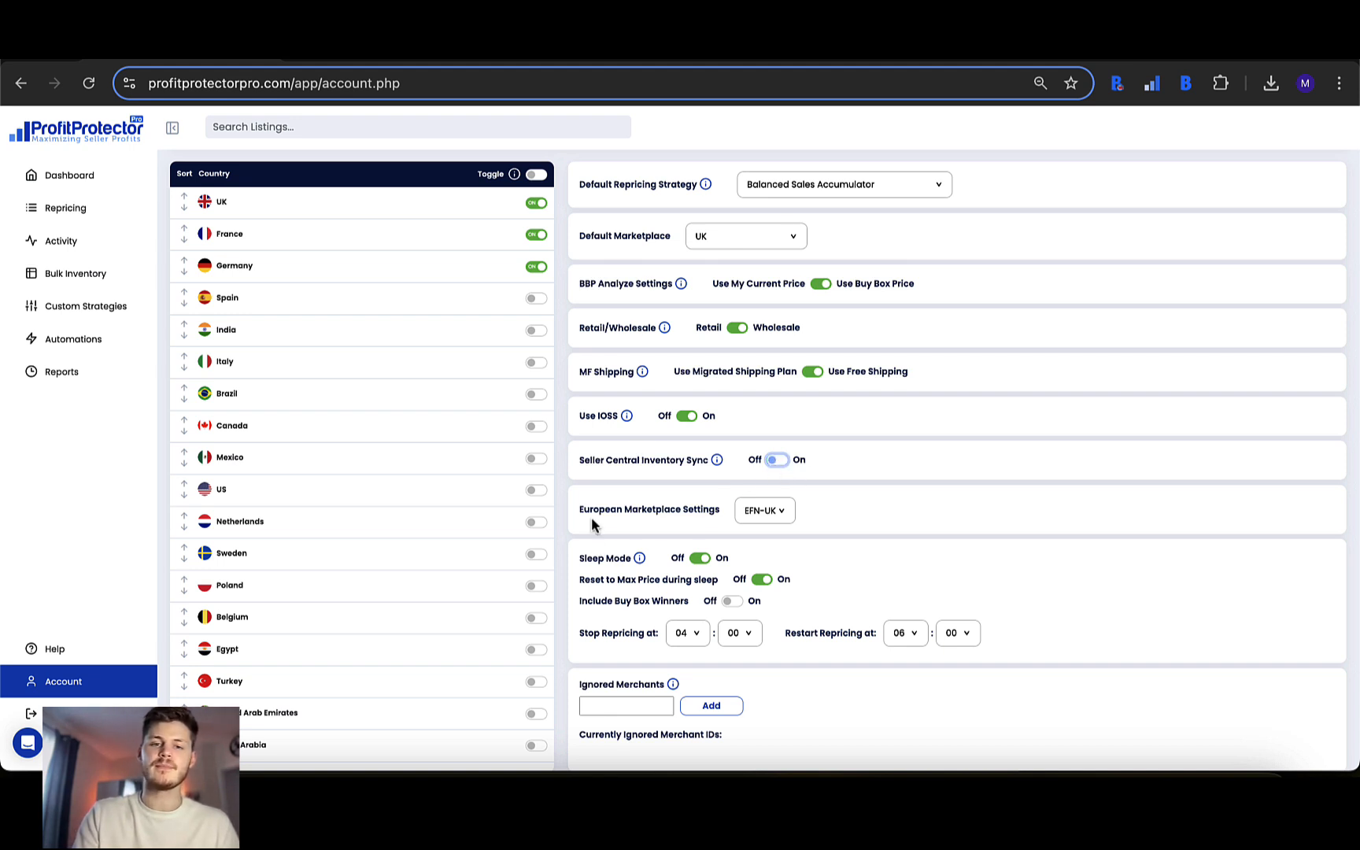
Set the European Marketplace Settings to PAN
left_click(768, 515)
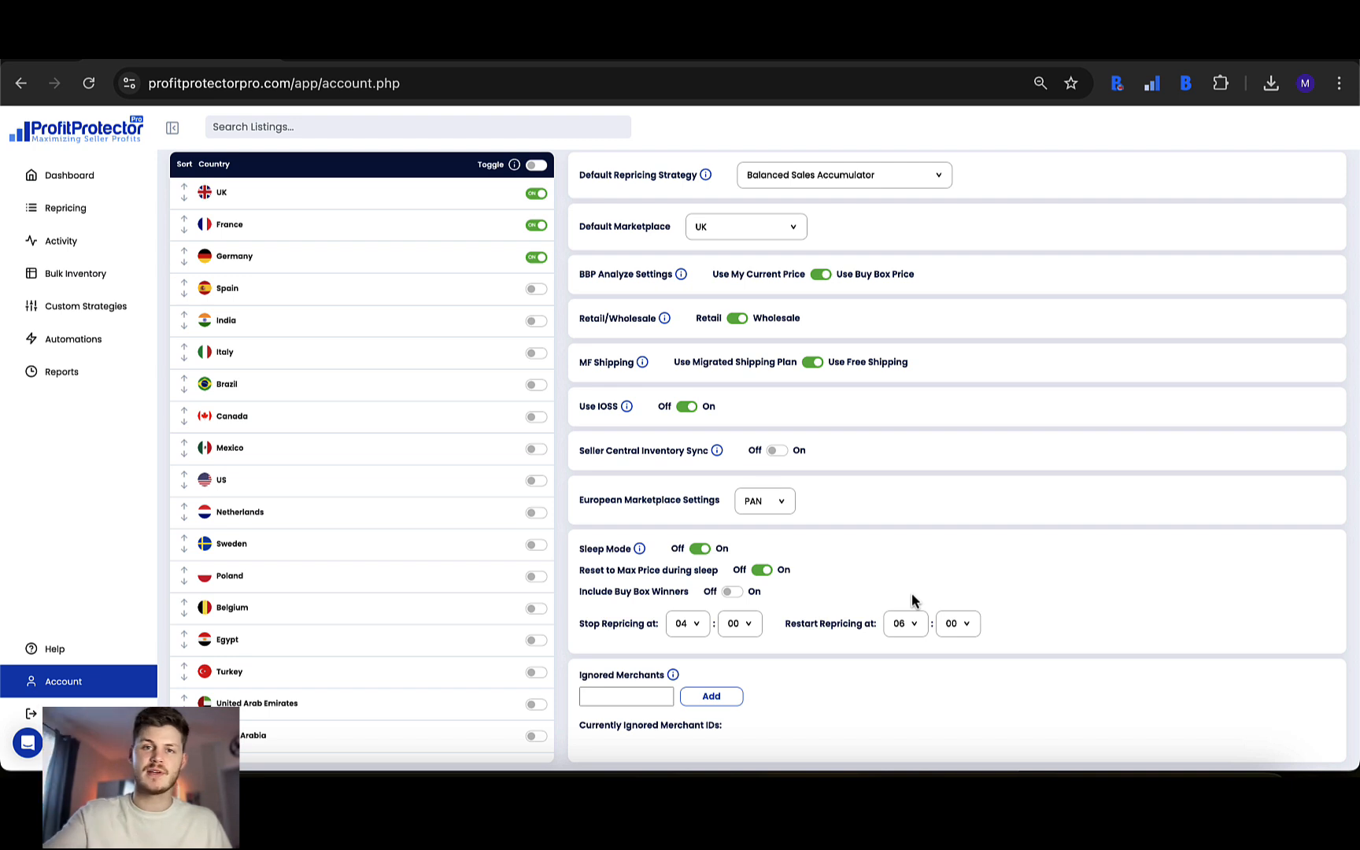
Turn Include Buy Box Winners on in the Sleep Mode settings and turn it off again
left_click(732, 592)
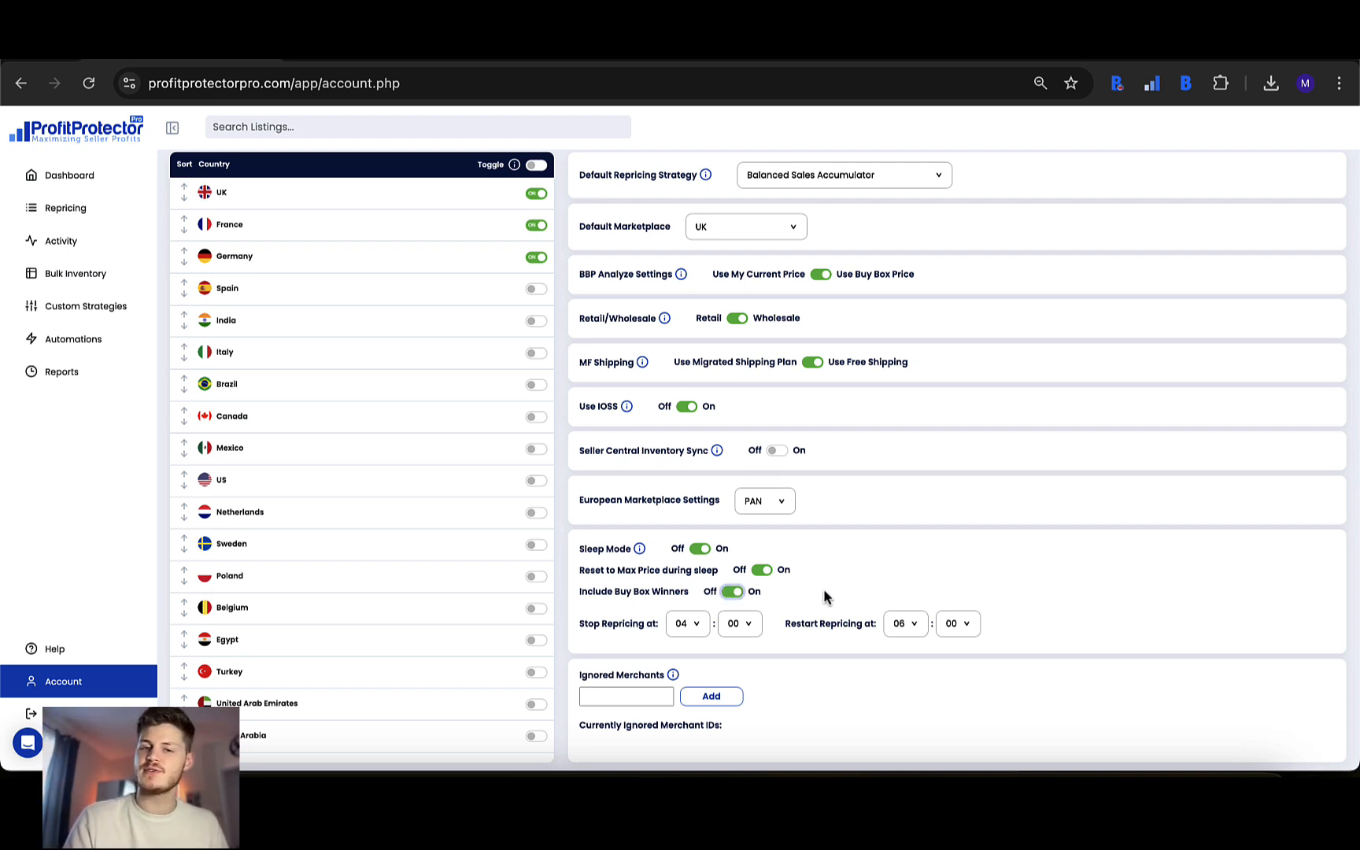
left_click(731, 595)
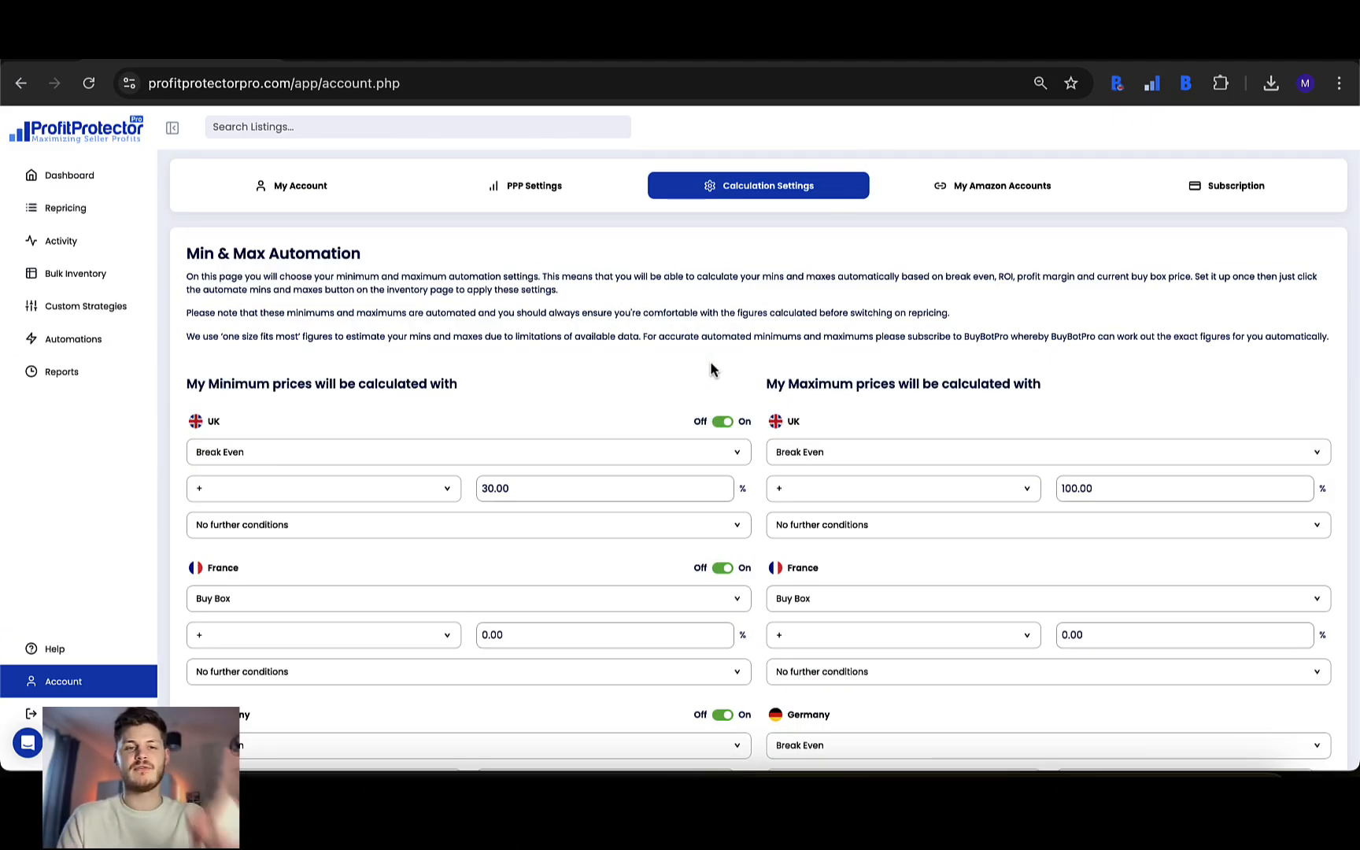
Read the ROI Calculation Information under Break Even Fees in the calculation settings, then collapse it
scroll(711, 364, "down", 8)
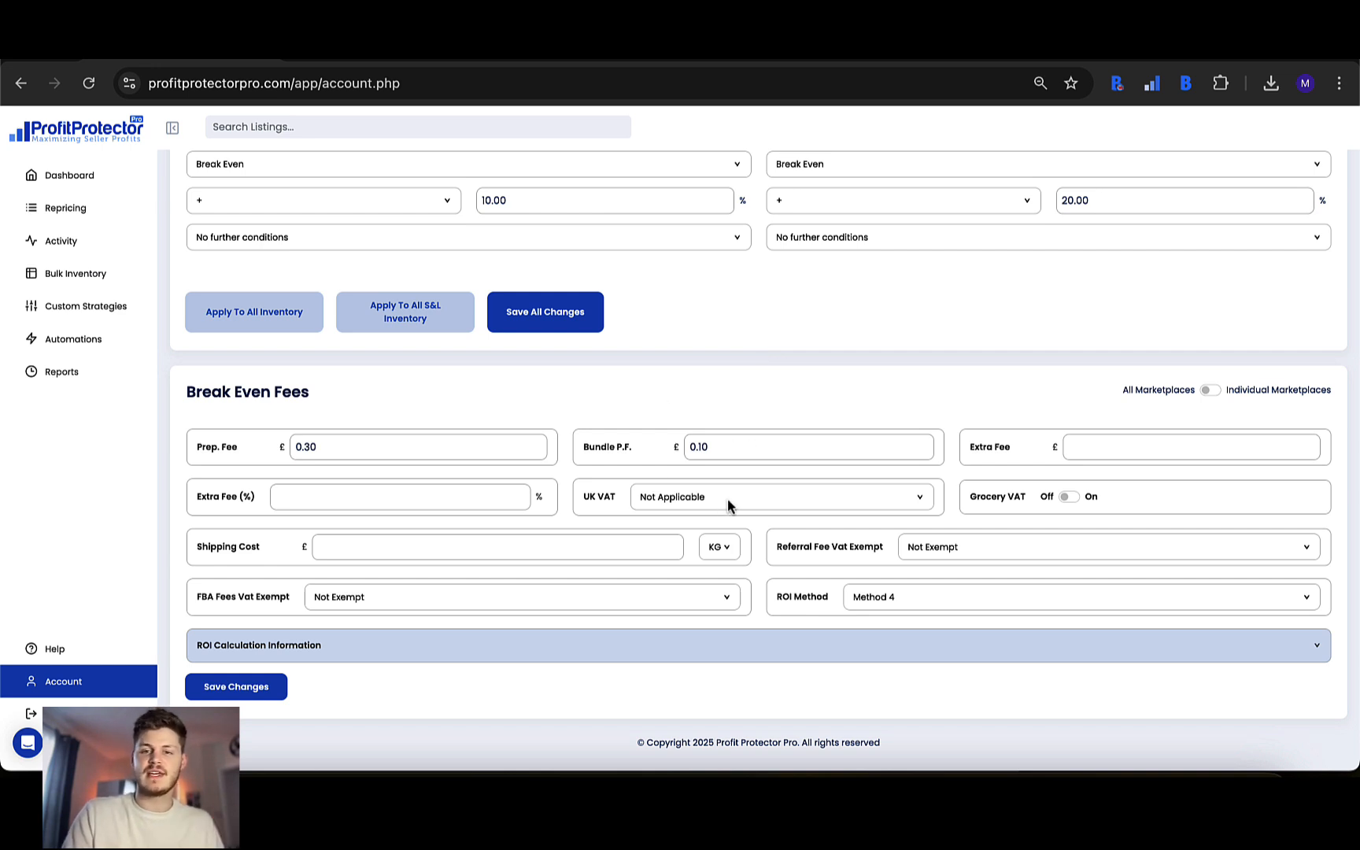
left_click(777, 647)
scroll(779, 647, "down", 3)
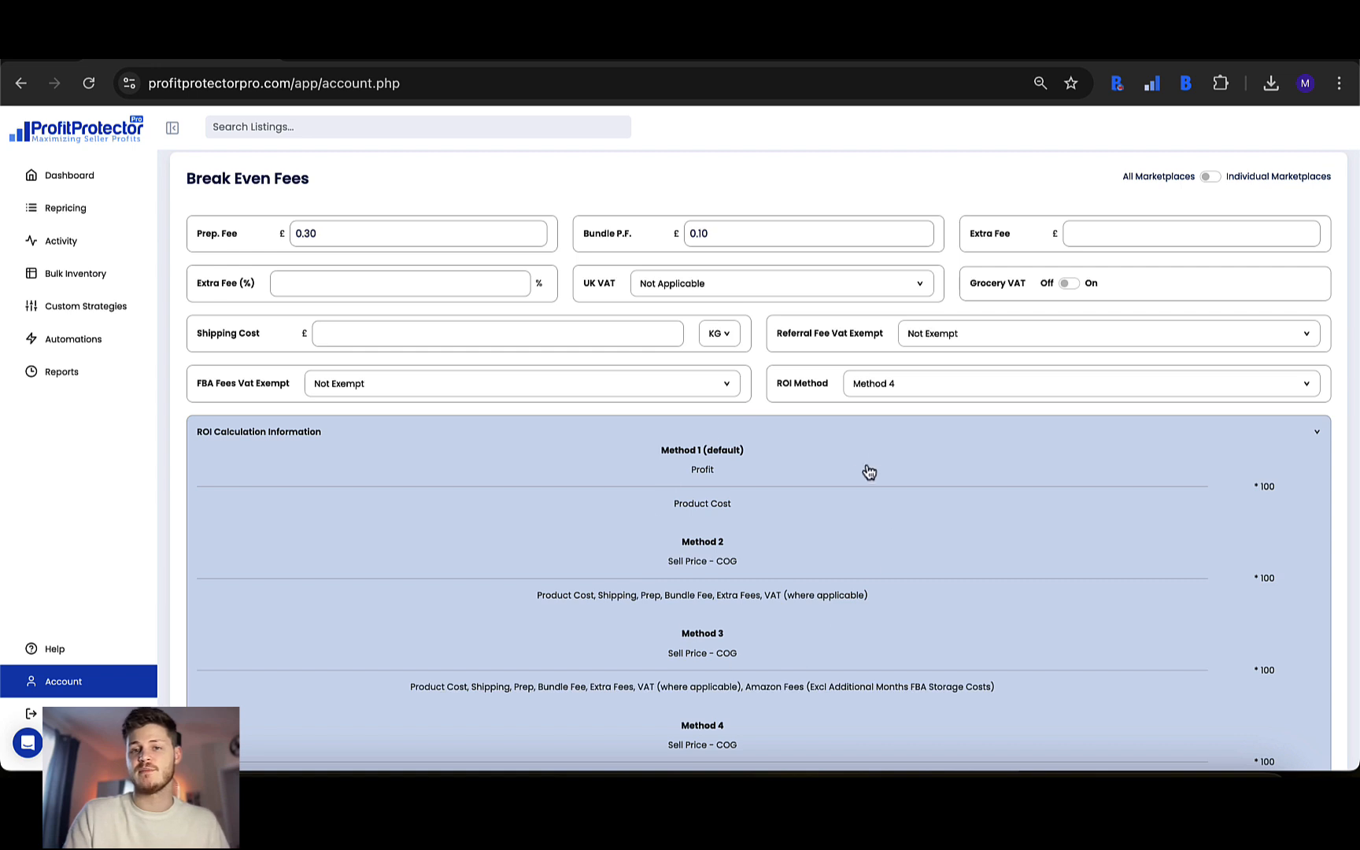
left_click(847, 443)
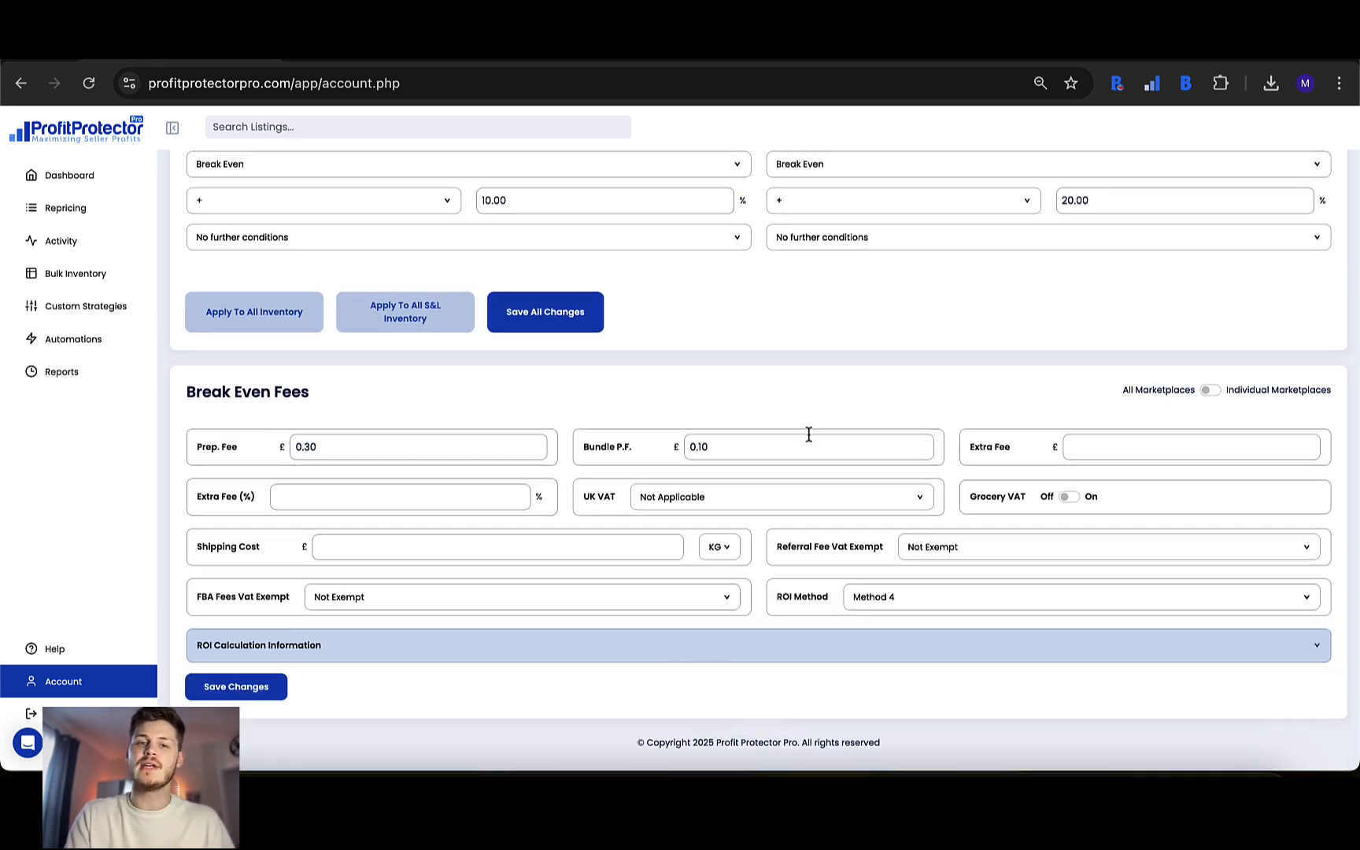
Switch Break Even Fees to Individual Marketplaces, look over the per-country fee fields, and switch back to All Marketplaces
left_click(1210, 391)
scroll(682, 464, "down", 5)
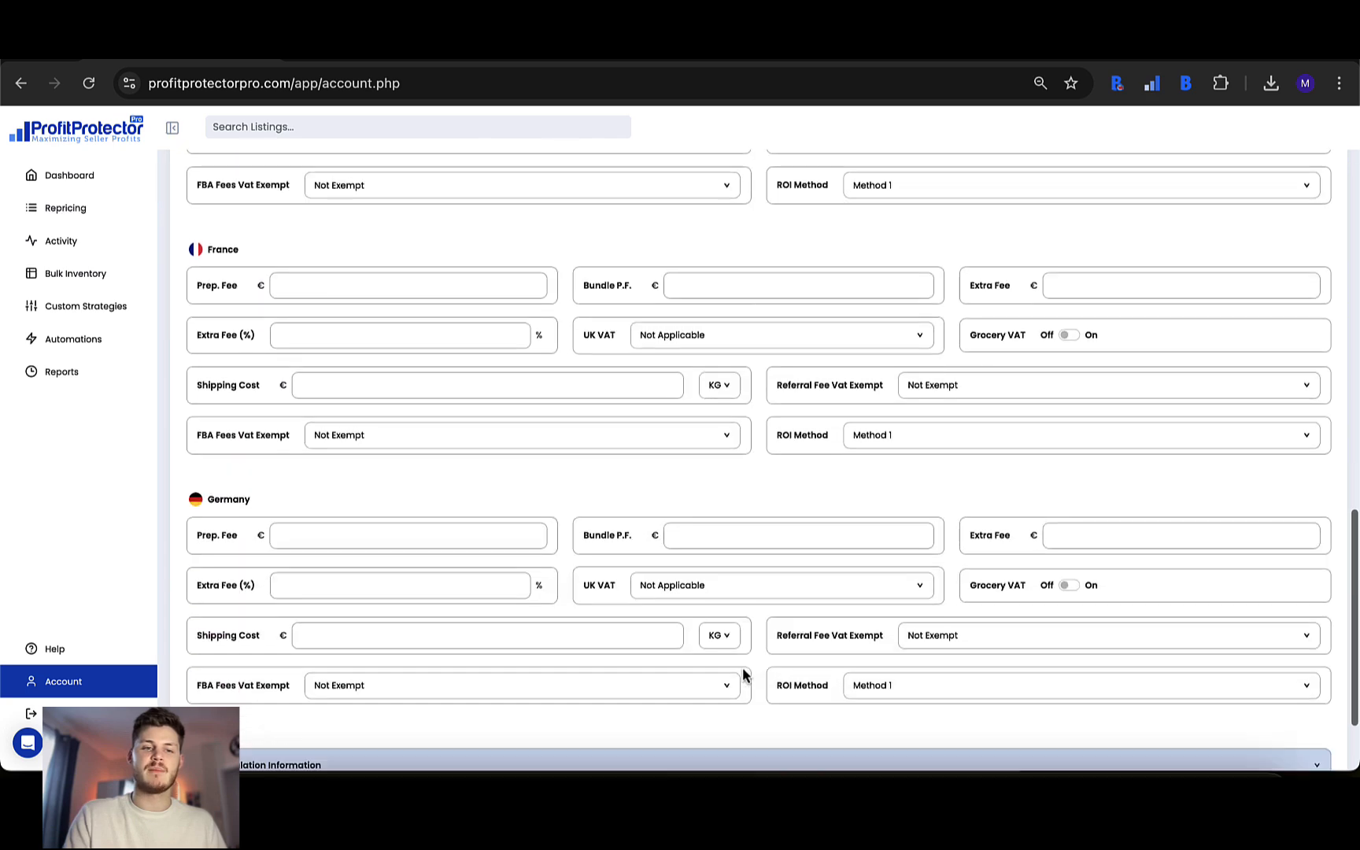
scroll(743, 675, "up", 15)
scroll(1212, 512, "down", 4)
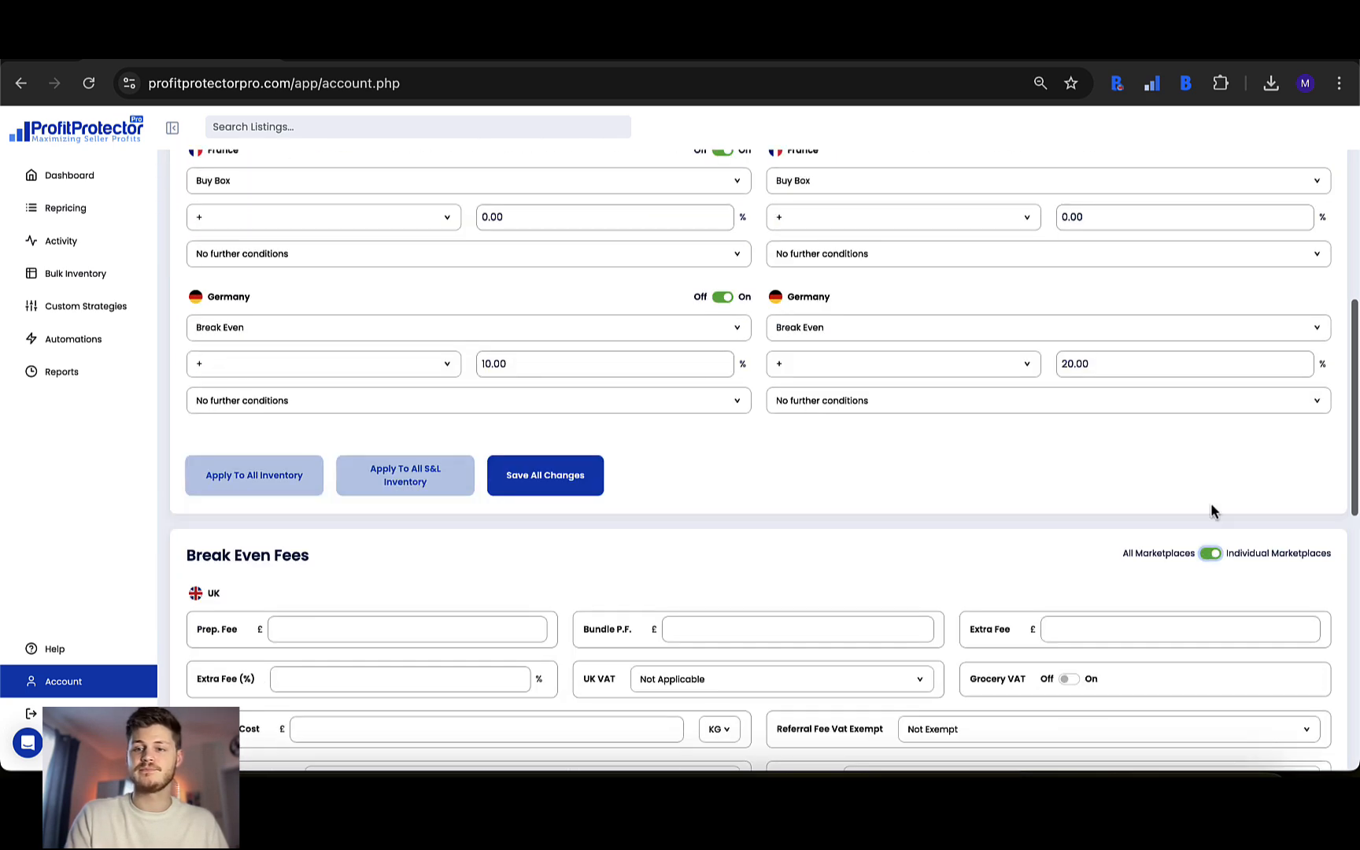
left_click(1210, 553)
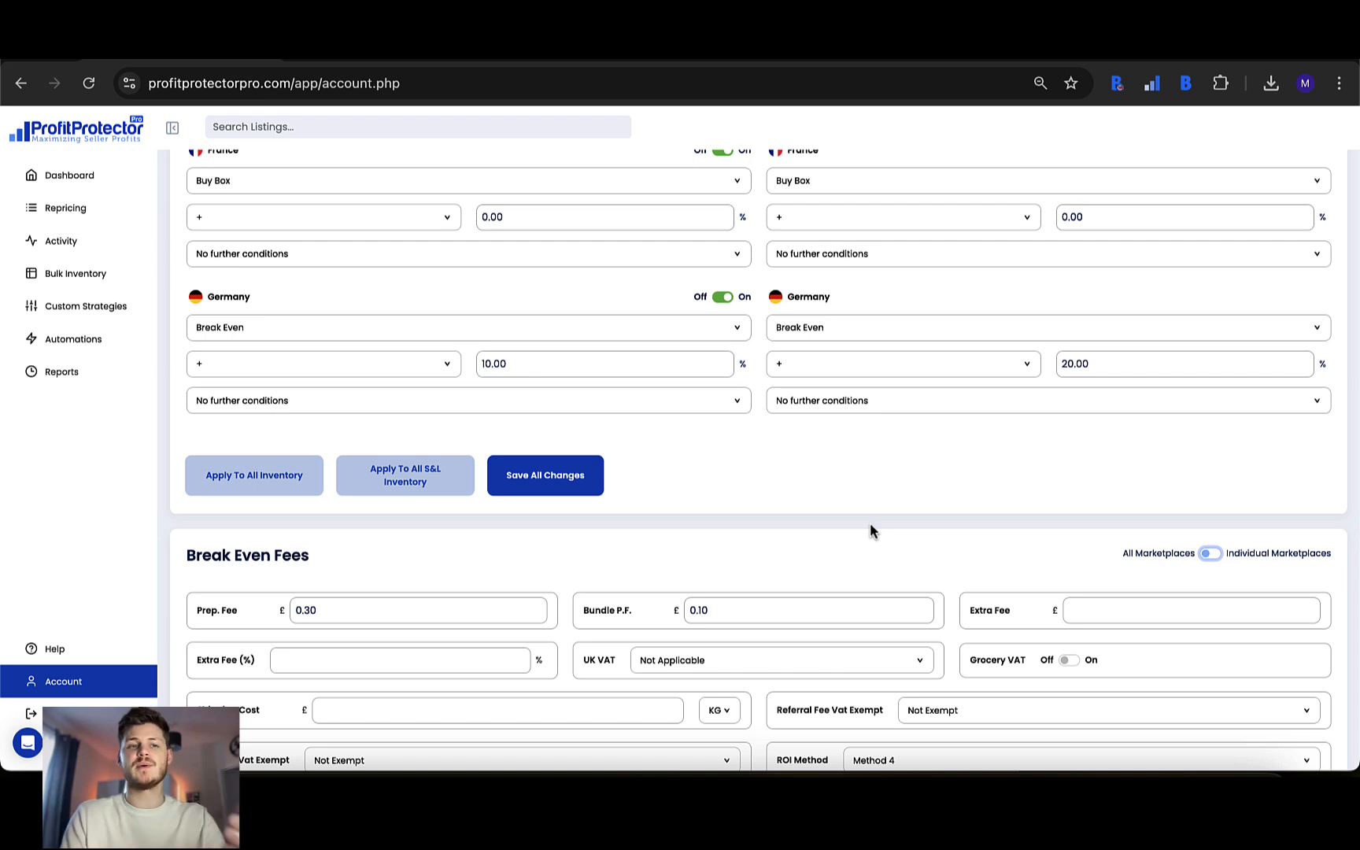
Review the Min & Max Automation rules and the calculation basis options for the UK and France minimum and maximum prices
scroll(870, 529, "up", 2)
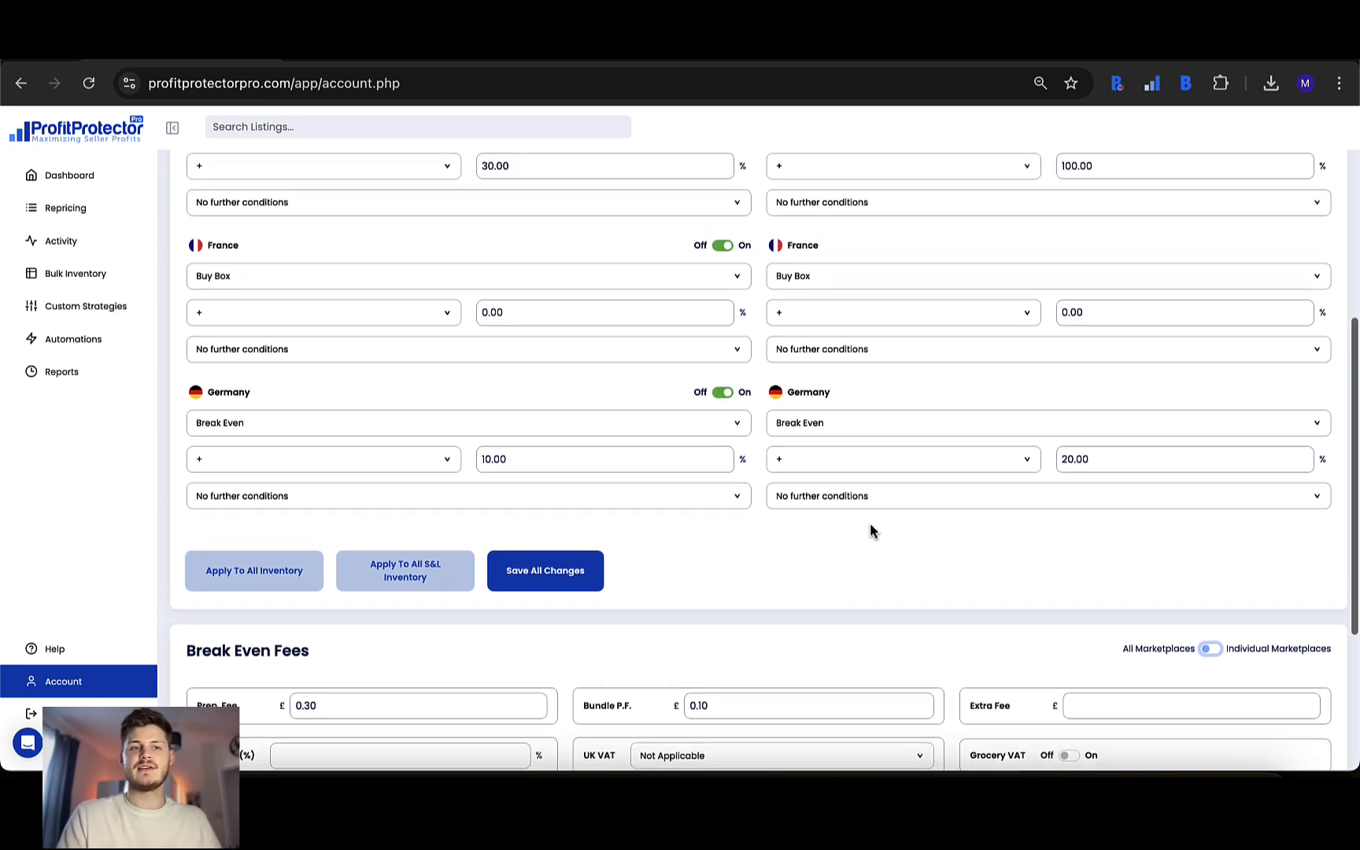
scroll(870, 526, "up", 2)
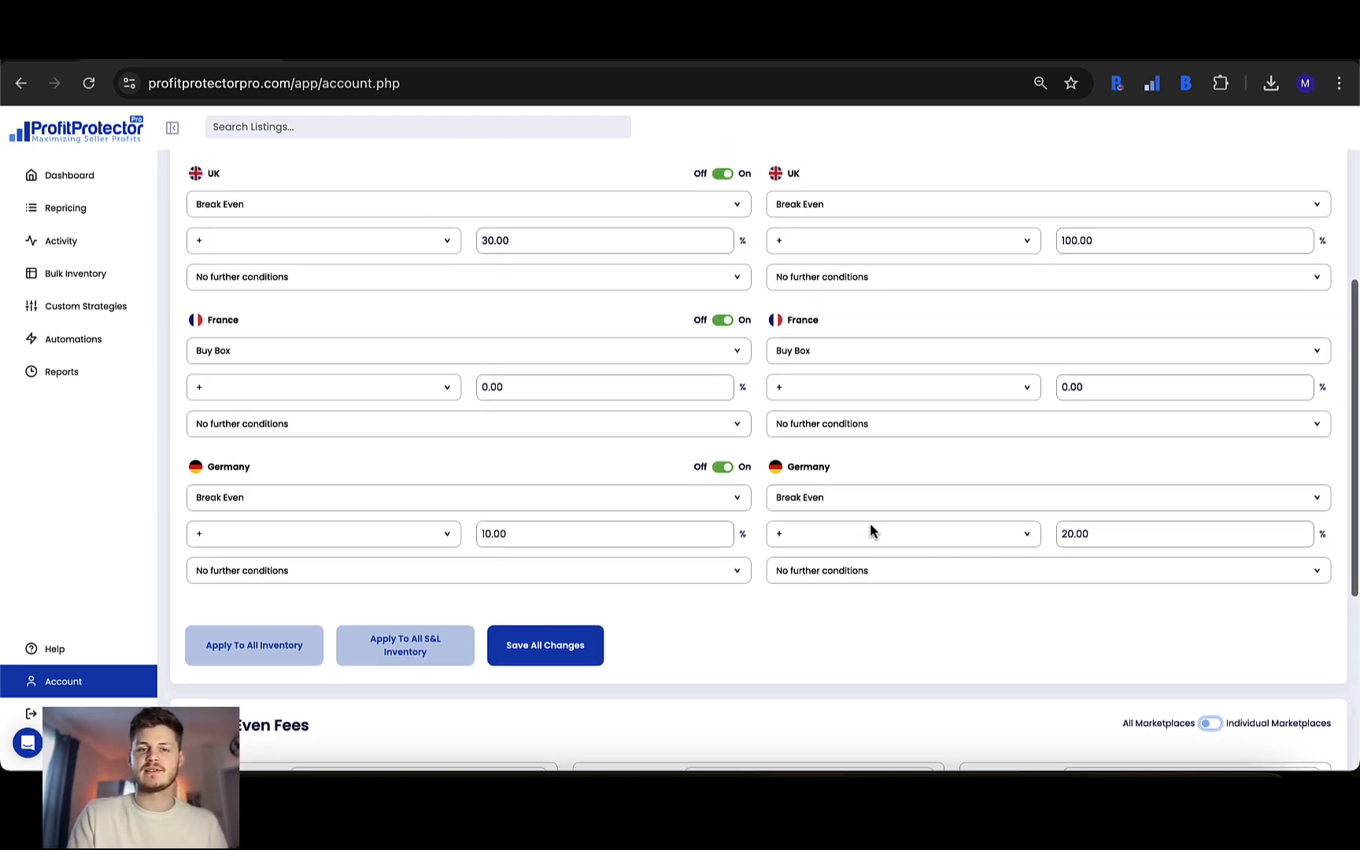
scroll(822, 403, "up", 1)
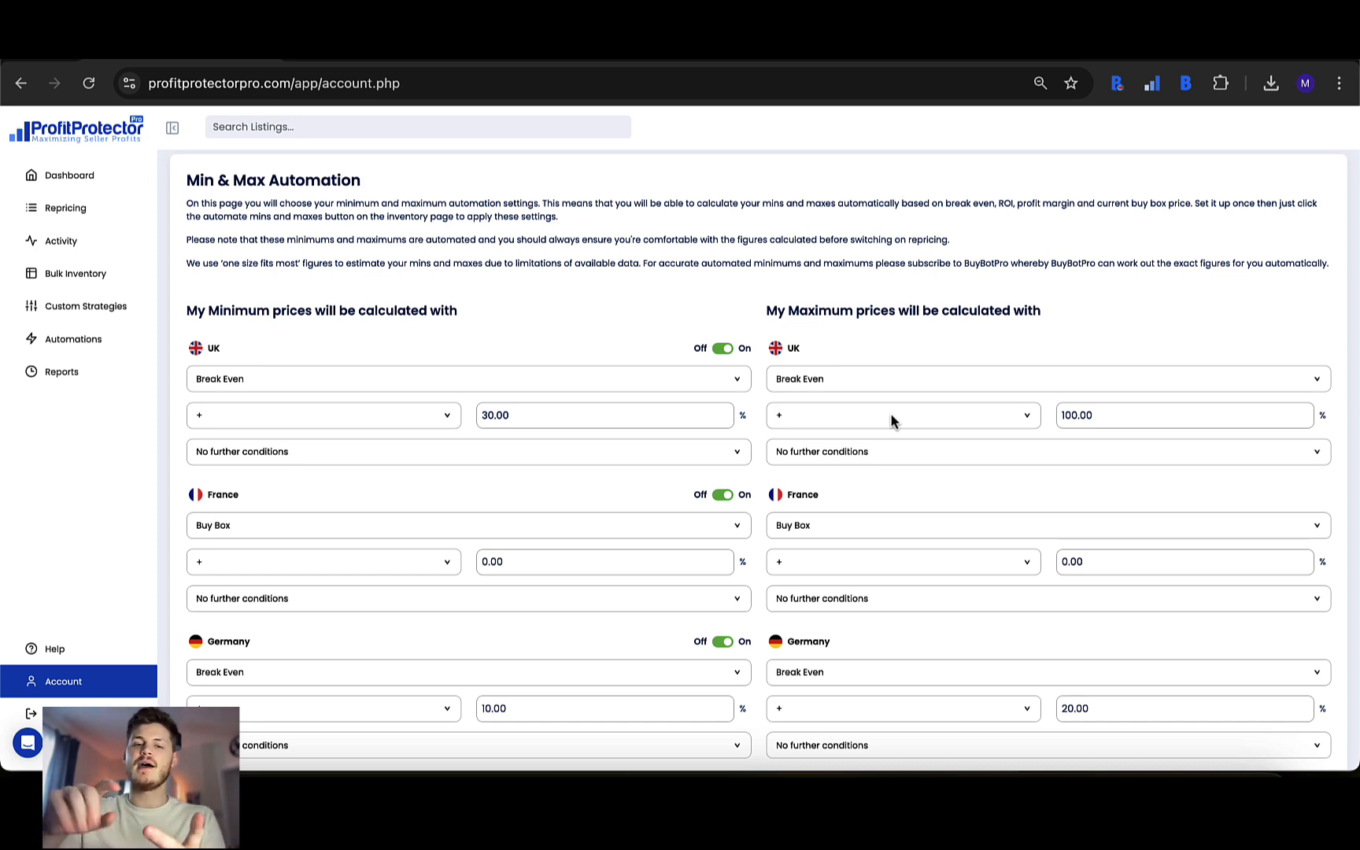
scroll(890, 412, "down", 6)
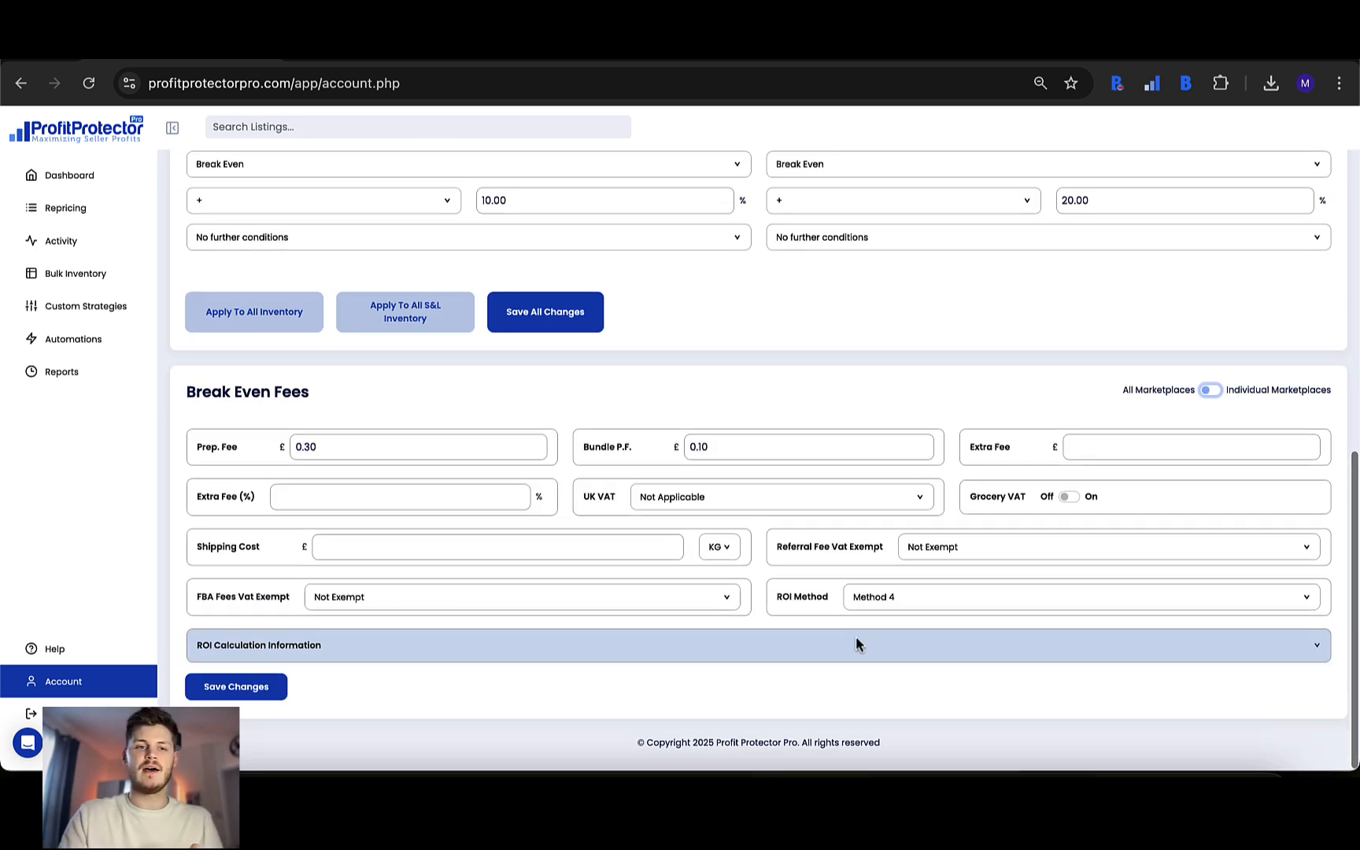
scroll(865, 415, "up", 6)
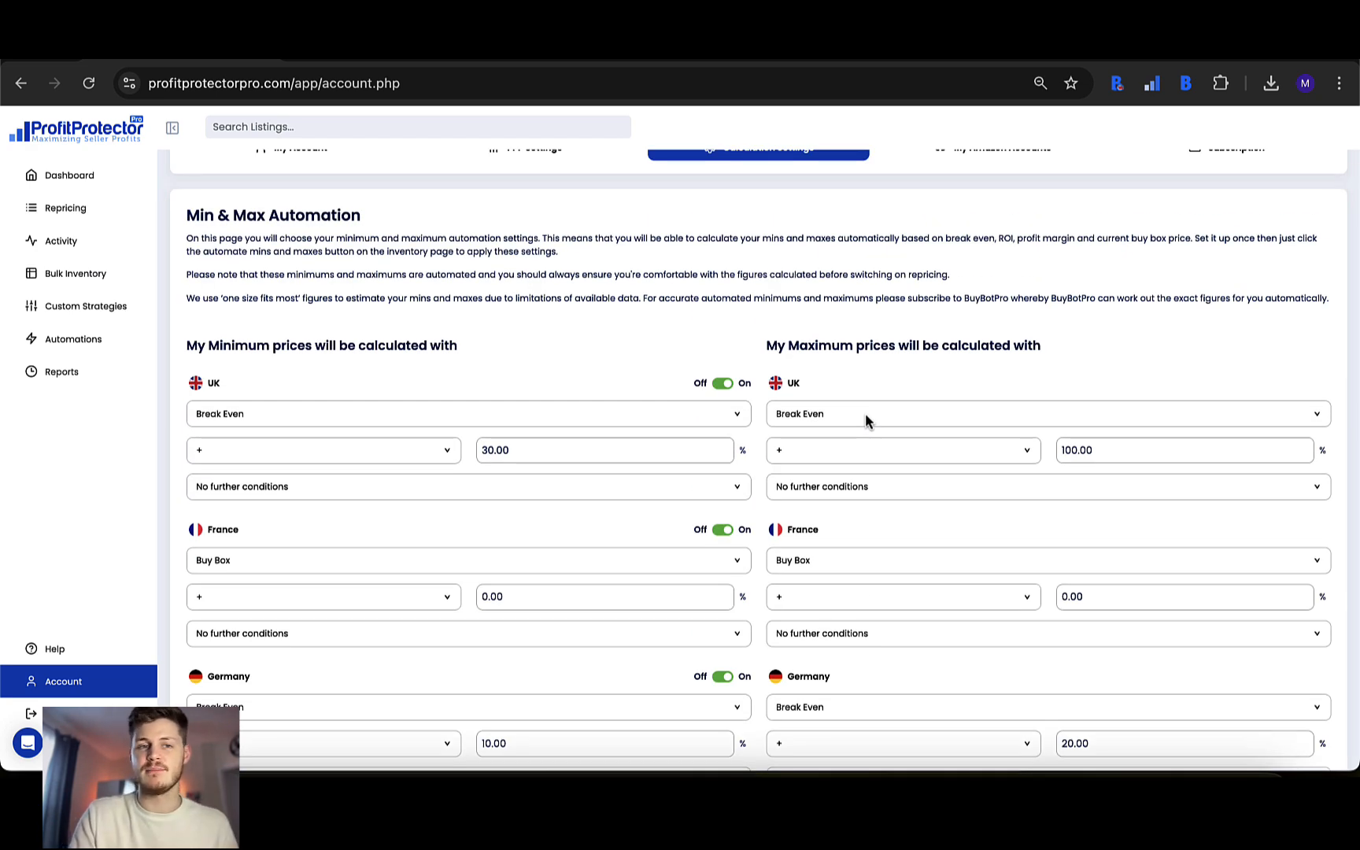
scroll(865, 421, "up", 1)
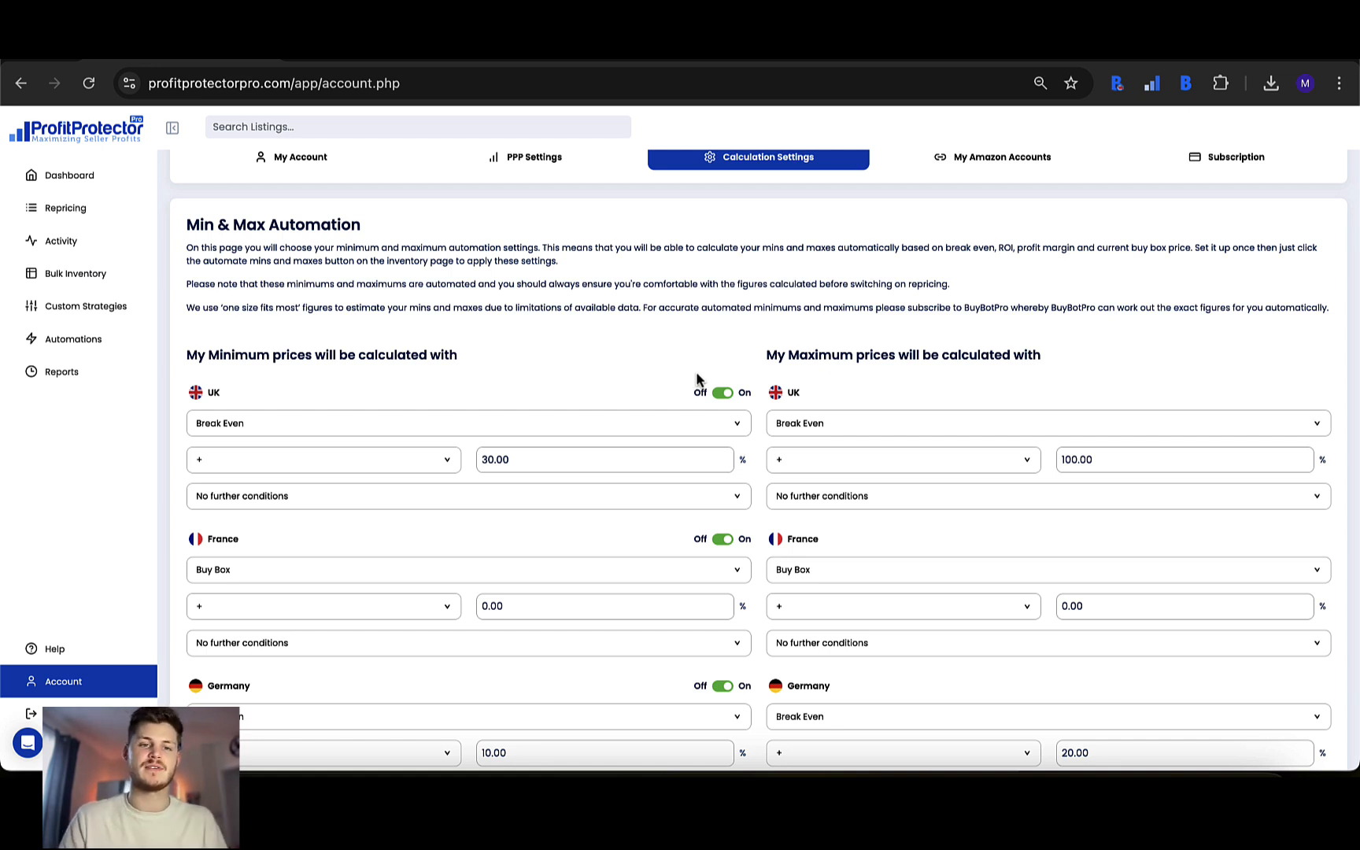
left_click(383, 422)
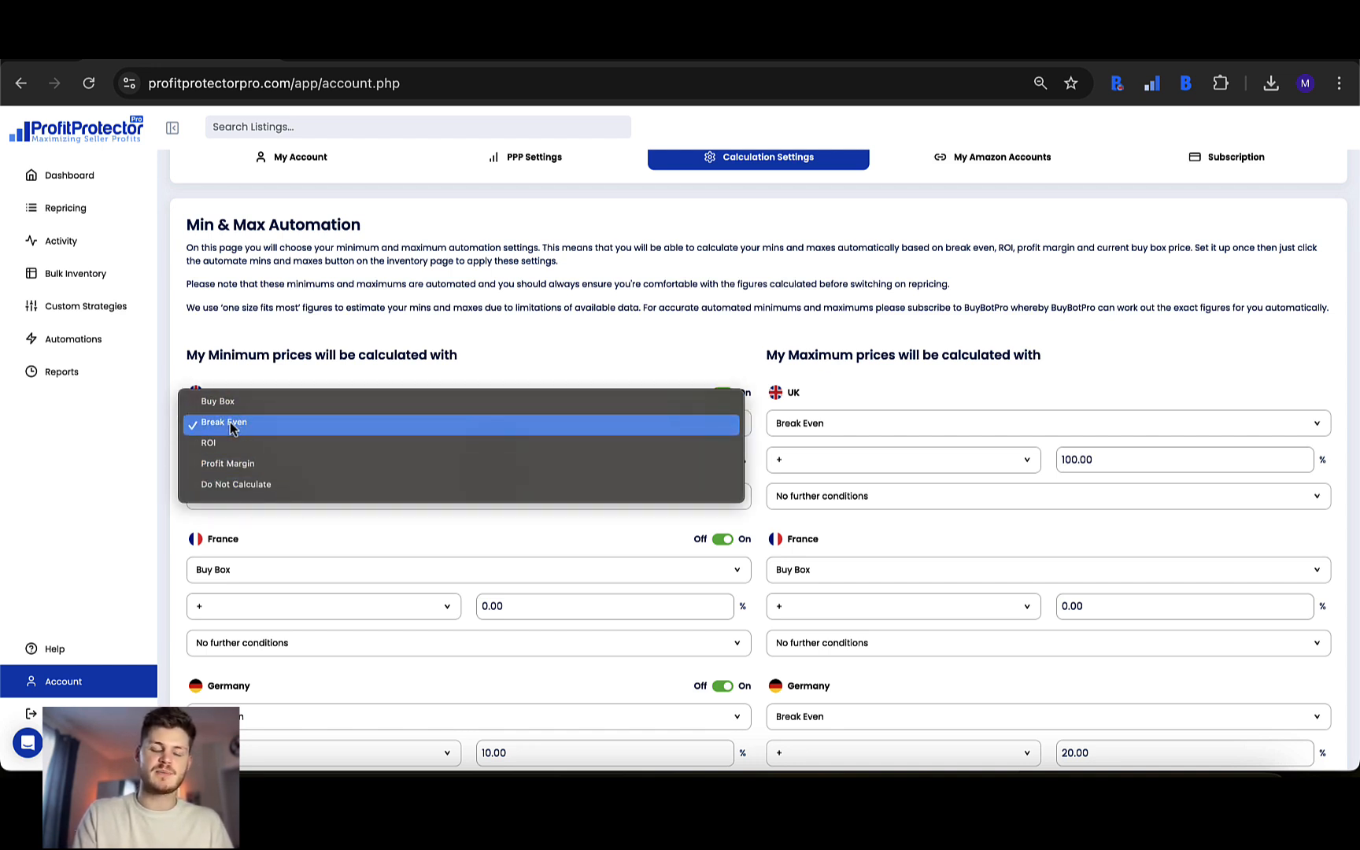
left_click(282, 533)
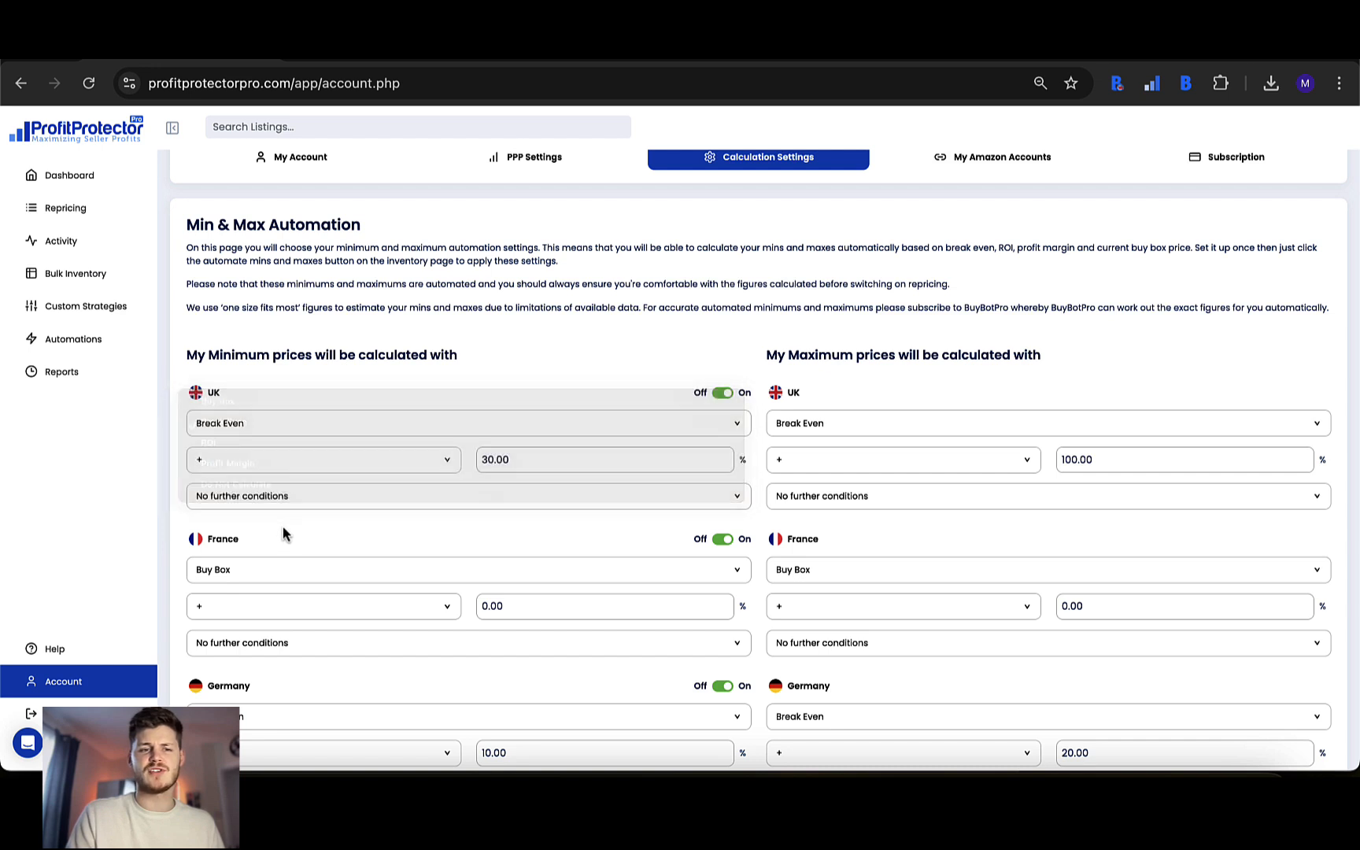
left_click(282, 566)
left_click(850, 429)
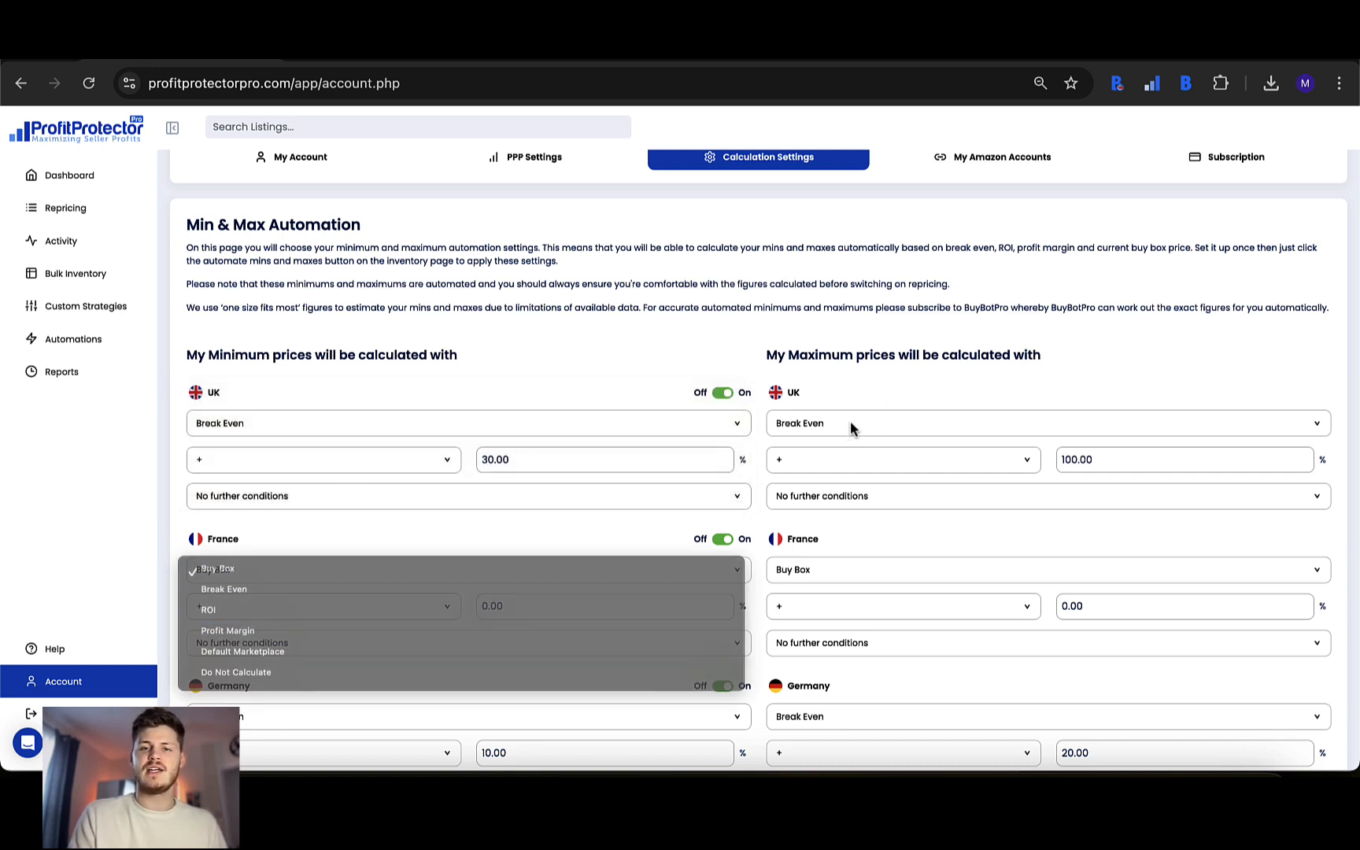
left_click(844, 563)
left_click(835, 574)
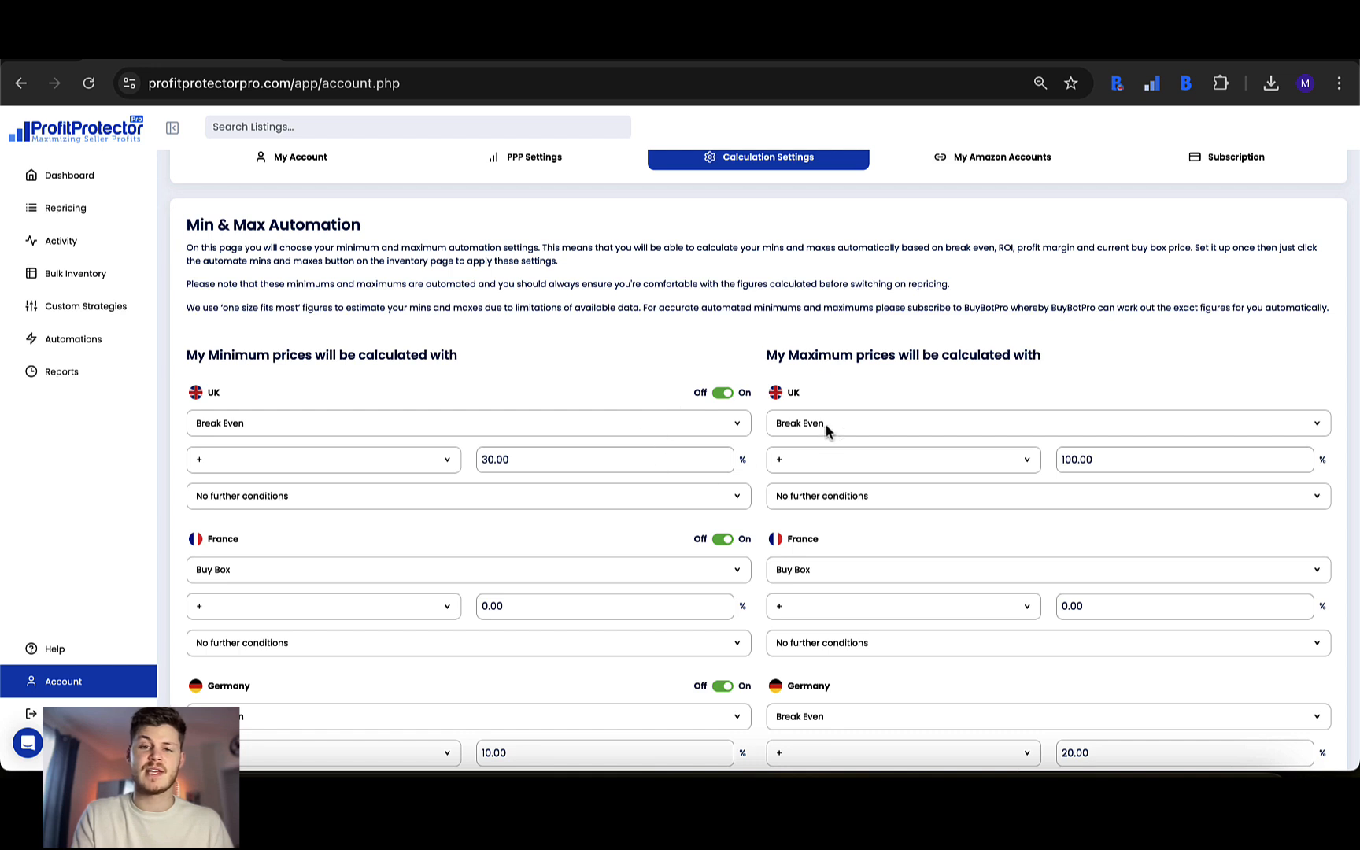
Check the UK minimum price rule, keeping Break Even as its basis and inspecting its sign and percentage
scroll(832, 532, "down", 3)
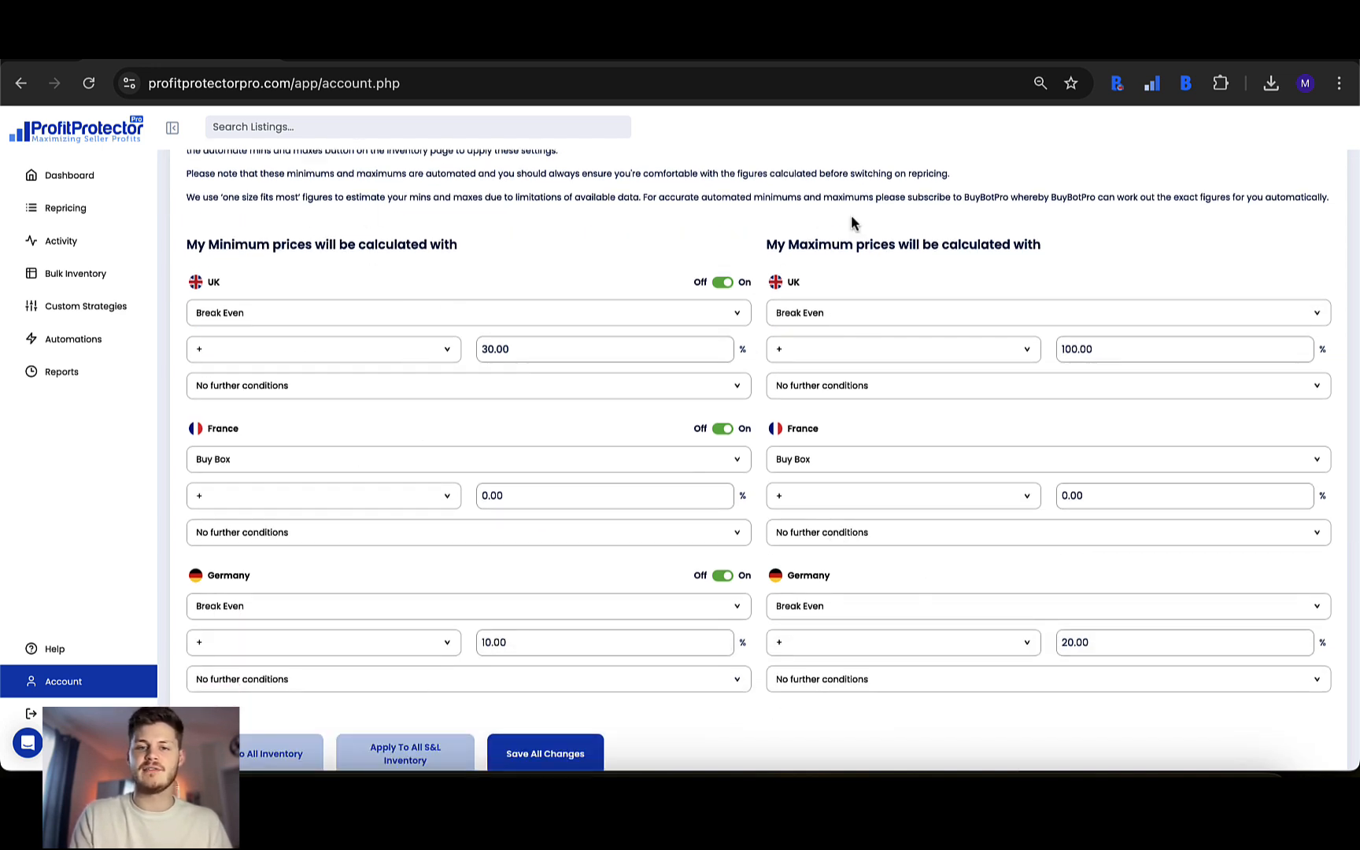
left_click(366, 315)
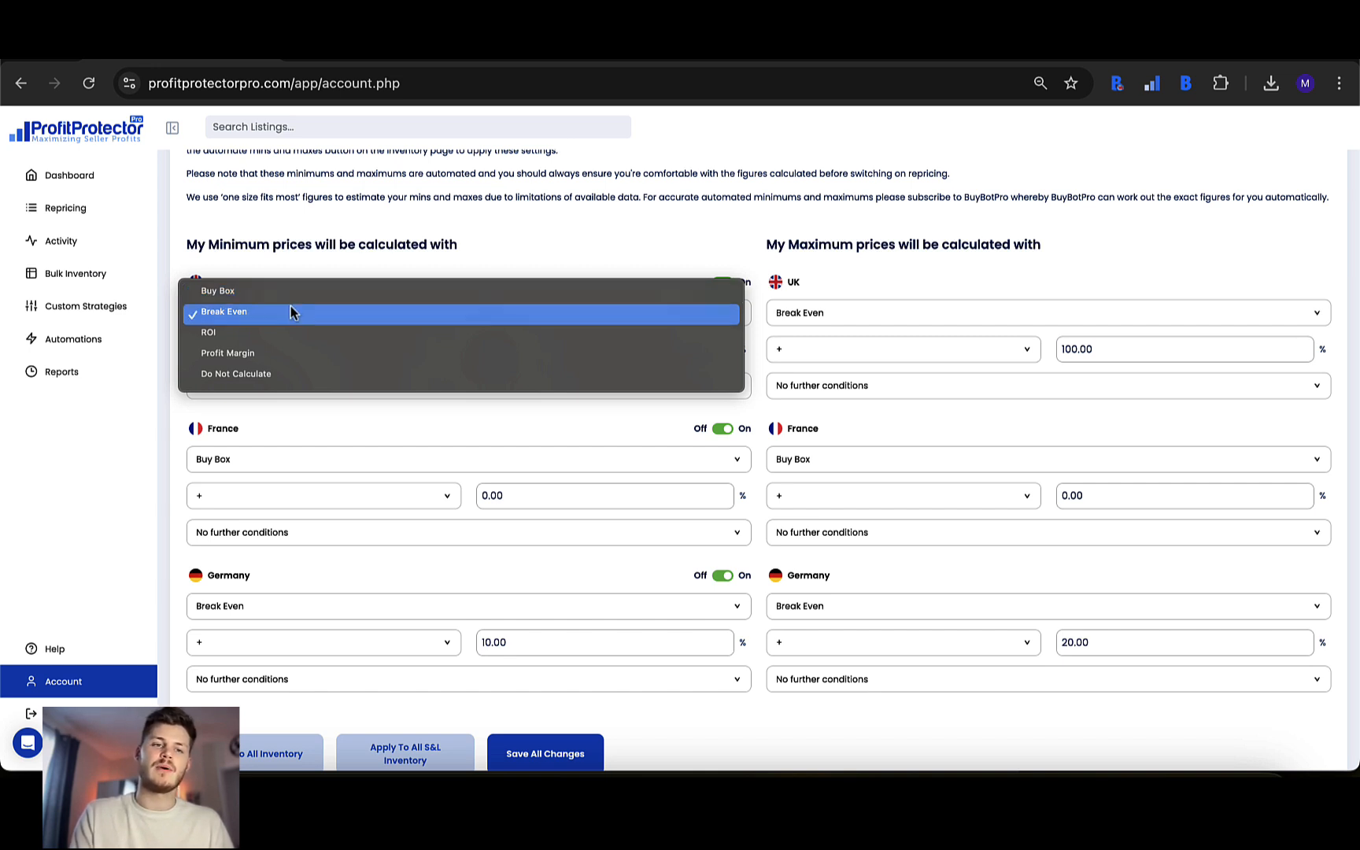
left_click(289, 312)
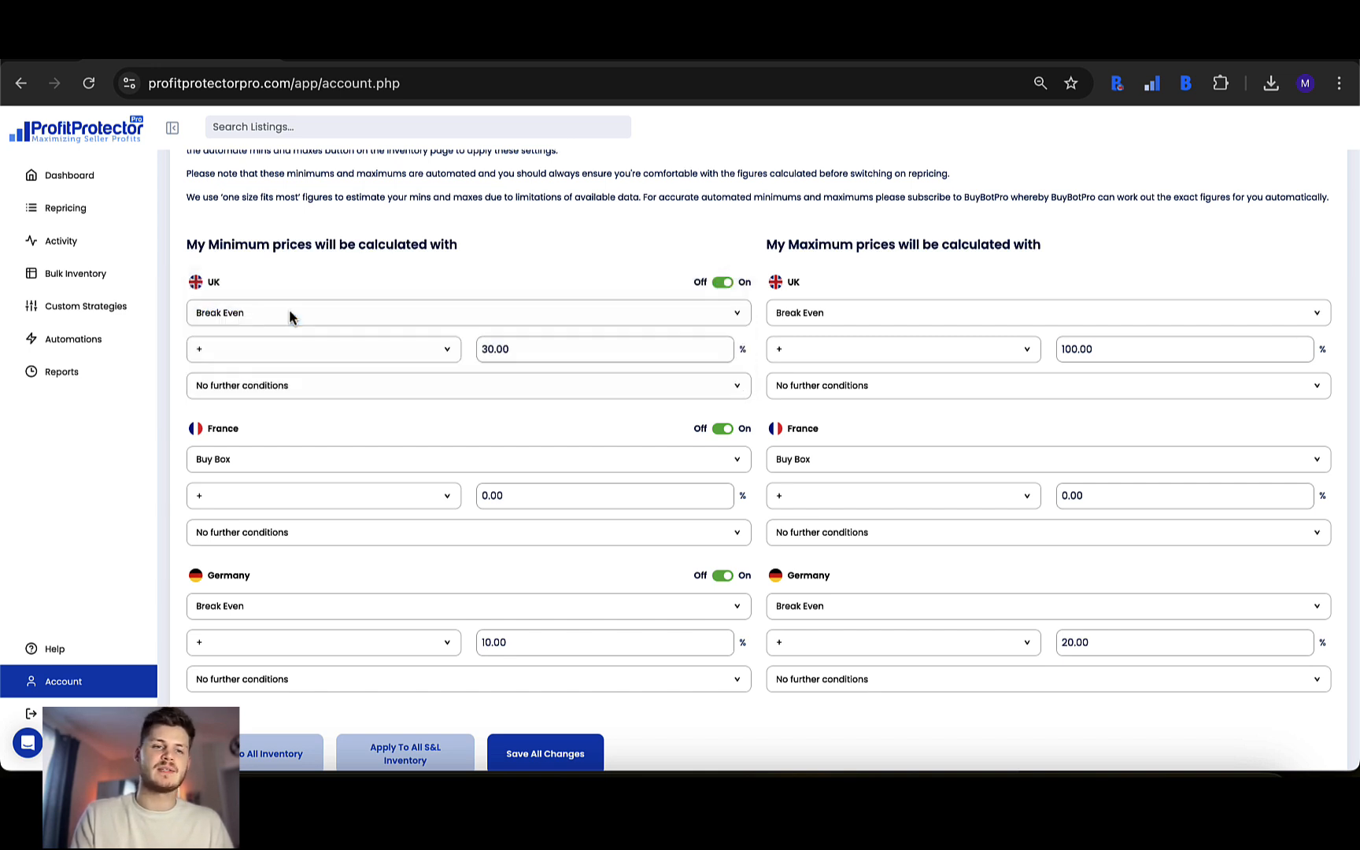
left_click(410, 348)
left_click(543, 359)
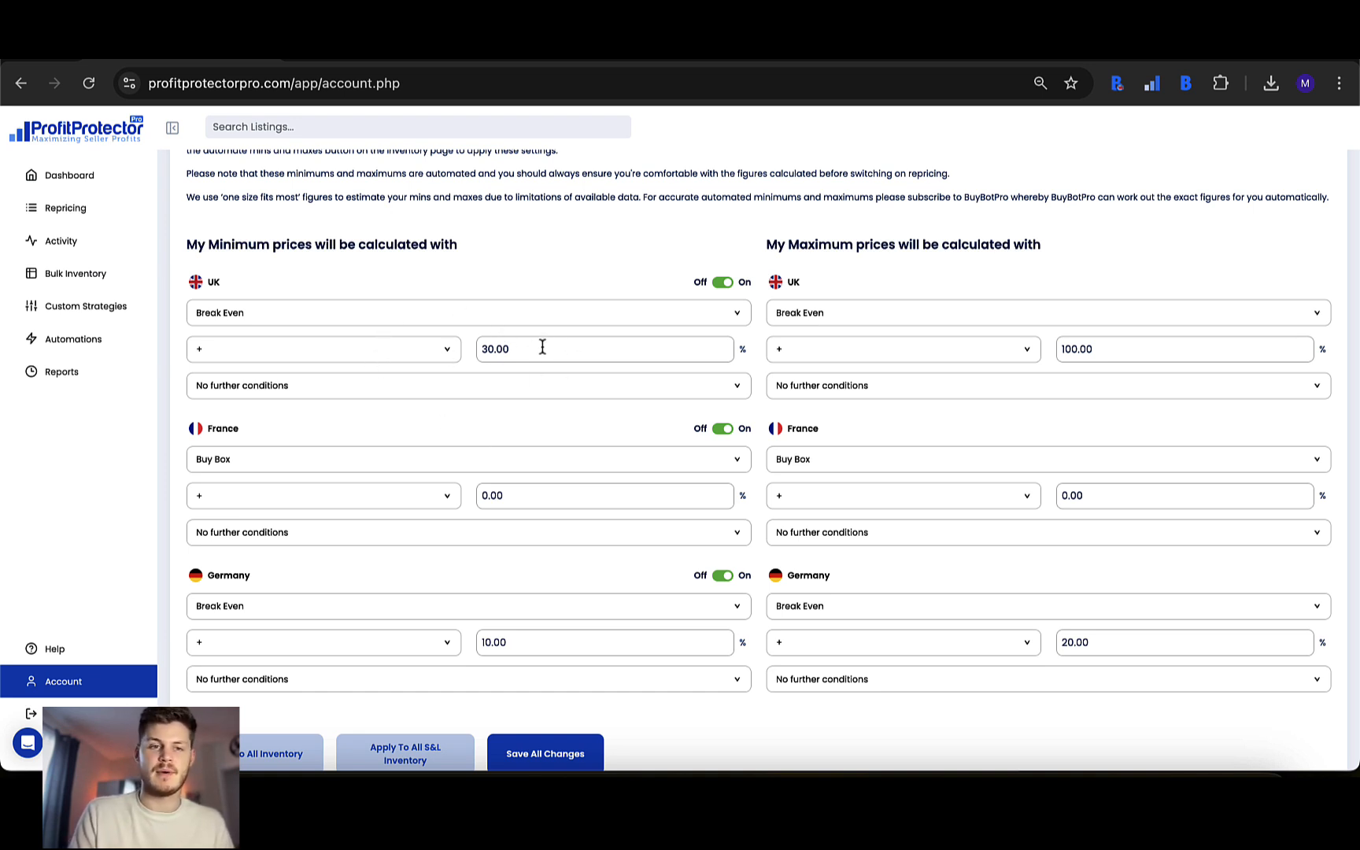
Add an Or at least condition to the UK minimum price rule and change it to And at least
left_click(469, 390)
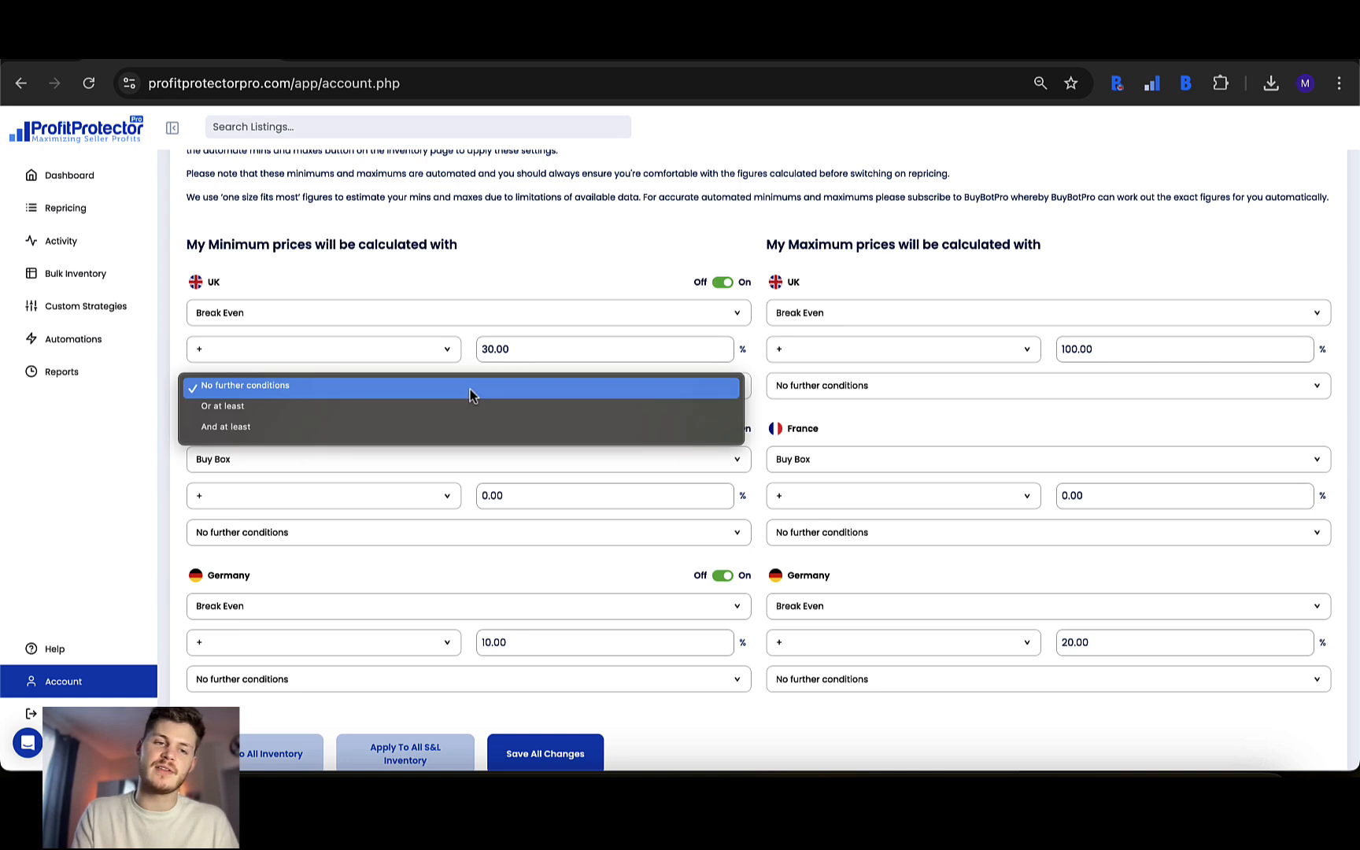
left_click(344, 406)
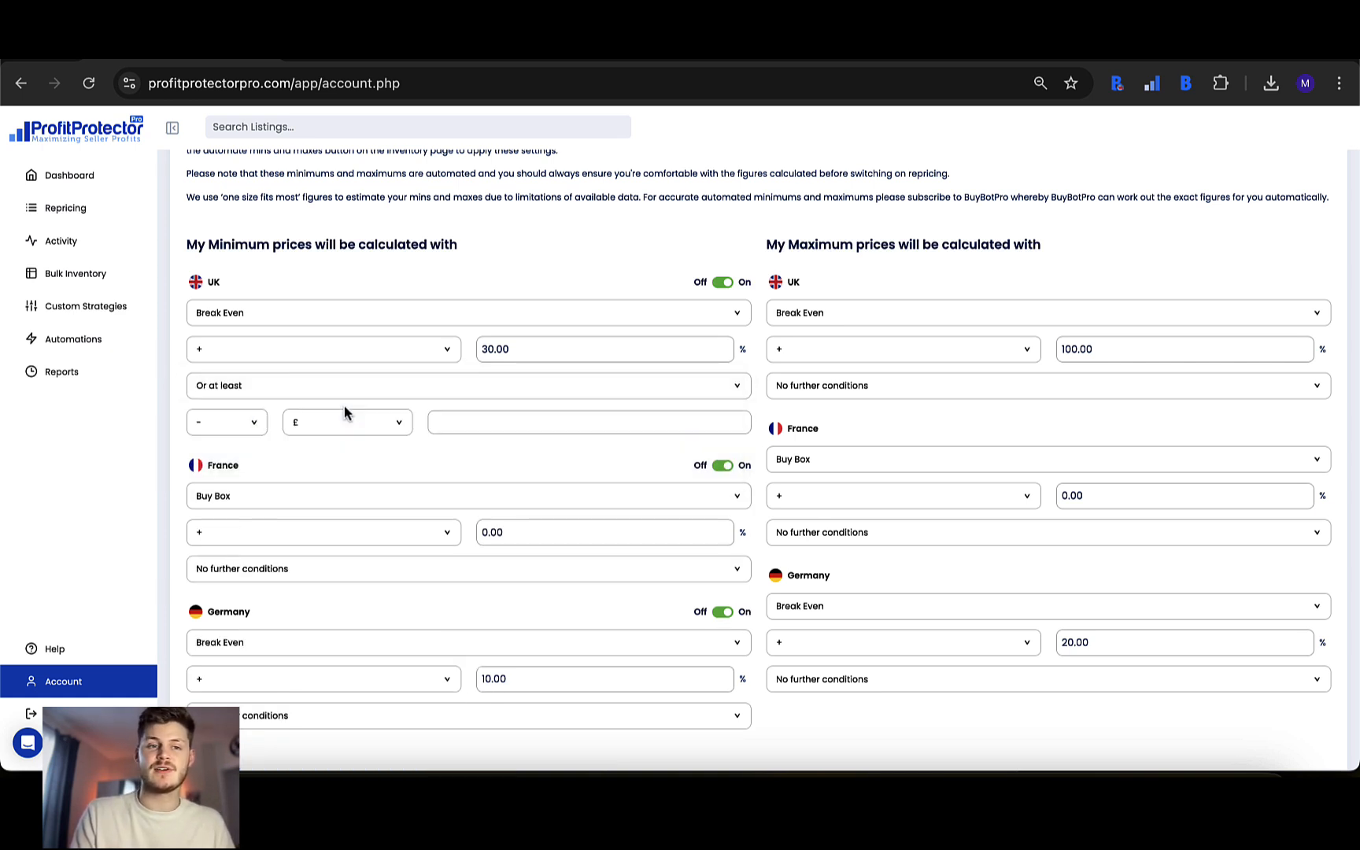
left_click(302, 389)
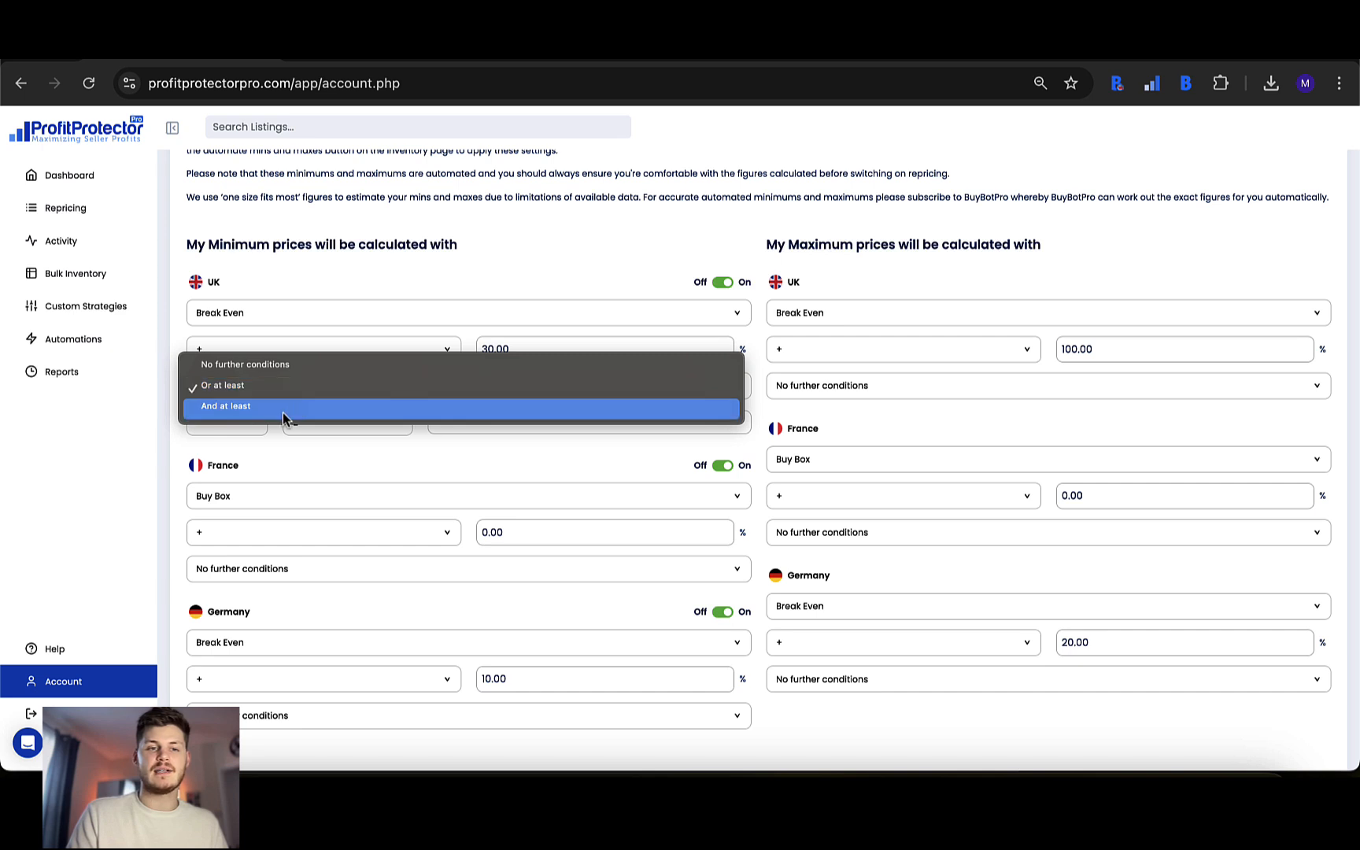
left_click(283, 411)
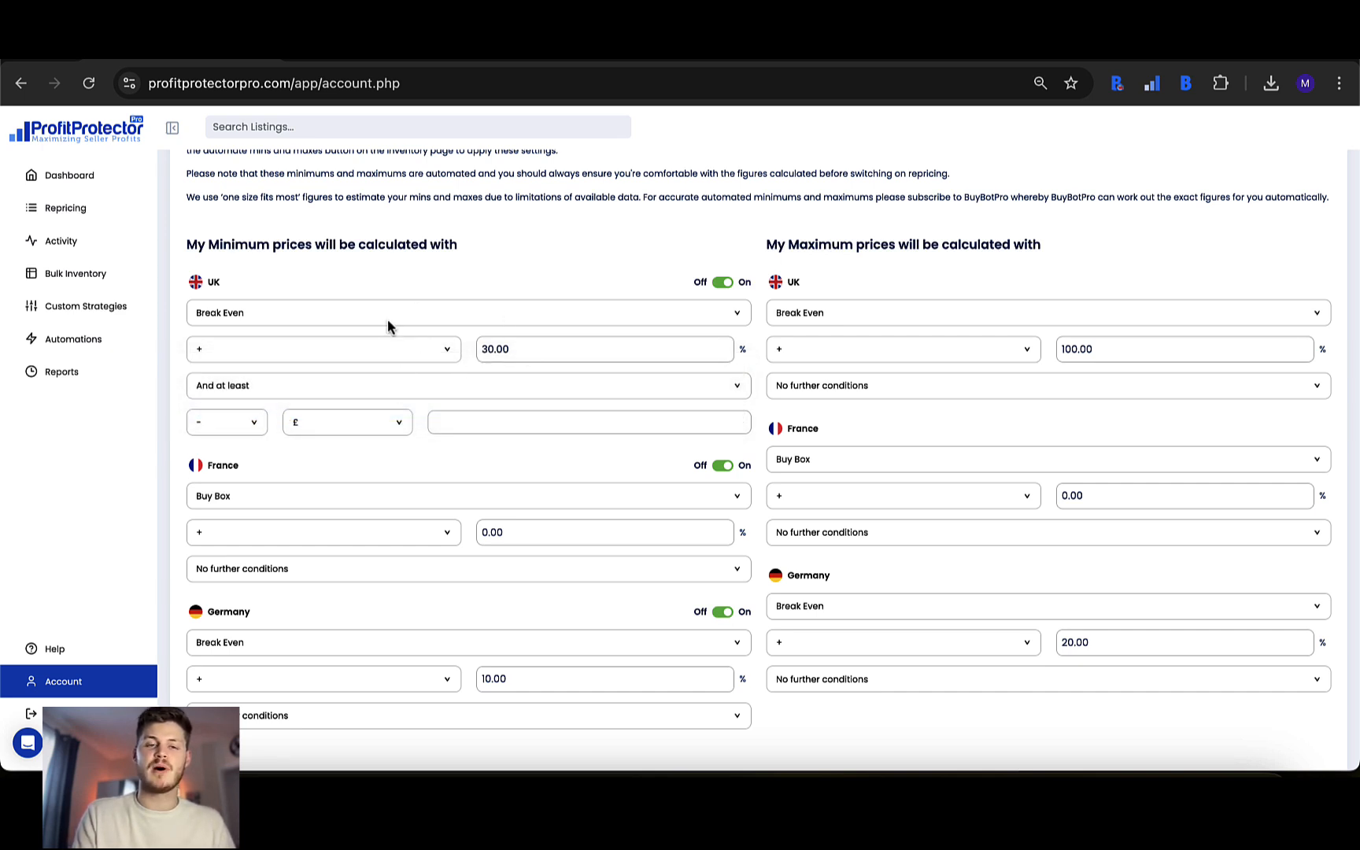
Check the sign, currency and amount fields of the UK minimum price's And at least condition
left_click(260, 423)
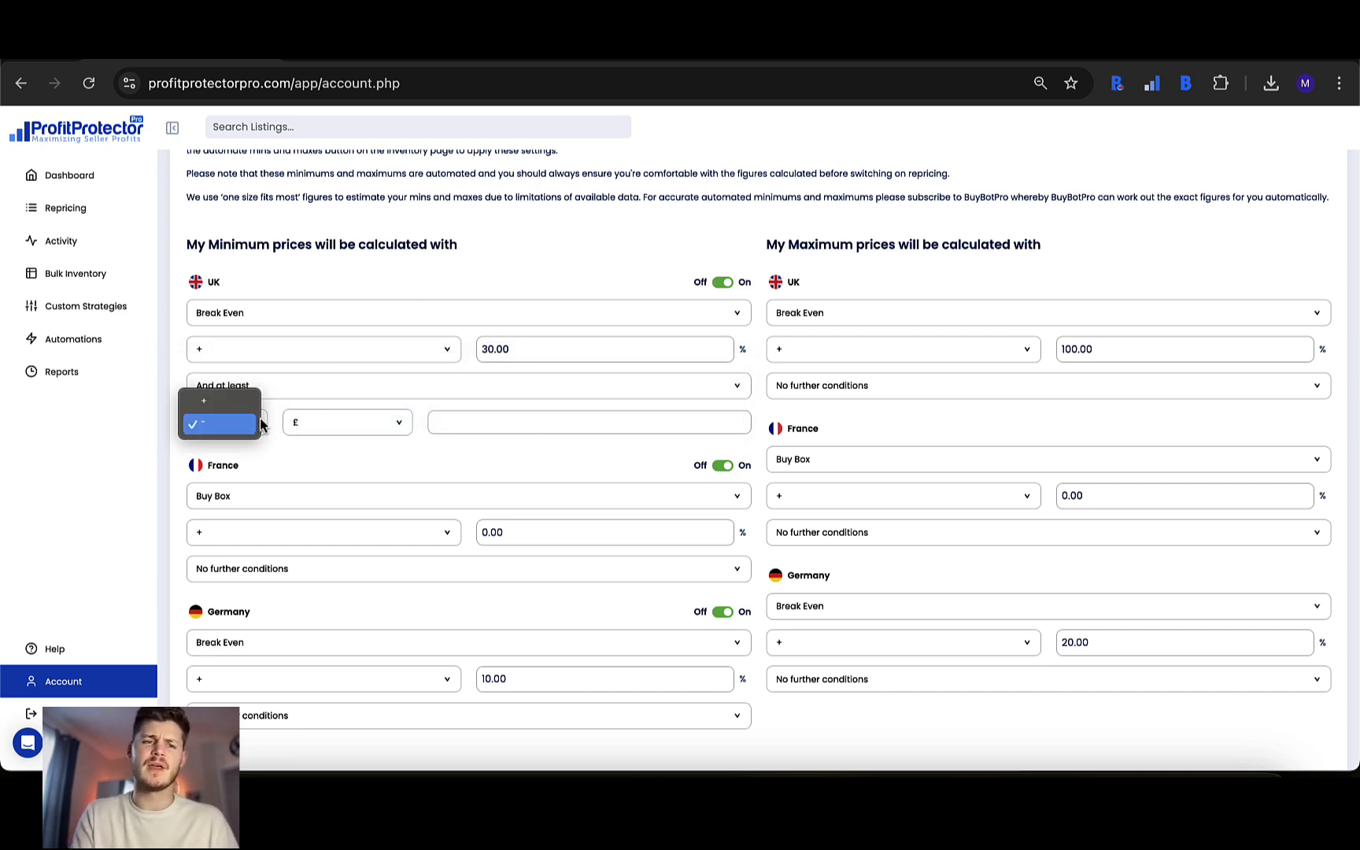
left_click(259, 423)
left_click(348, 422)
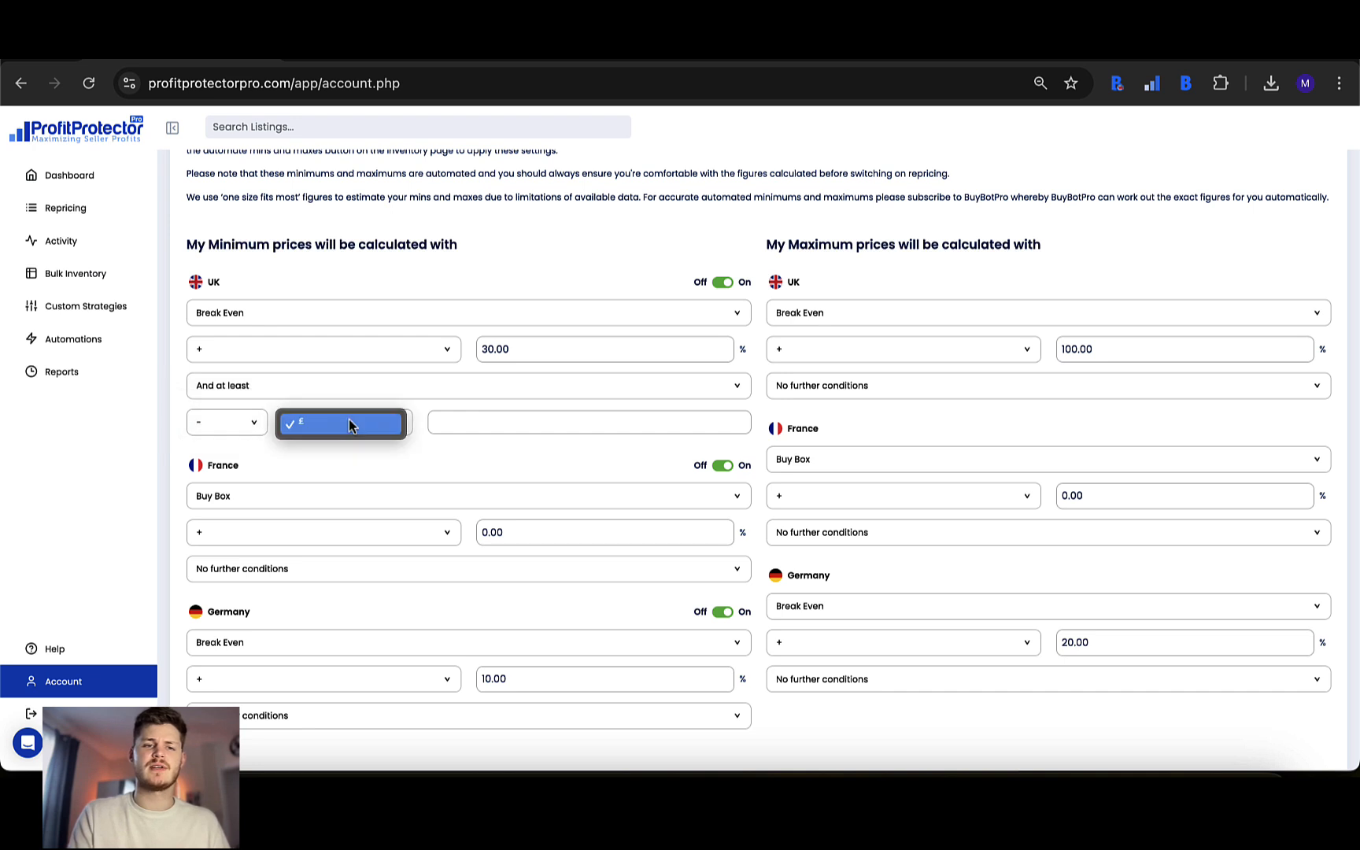
left_click(350, 425)
left_click(523, 423)
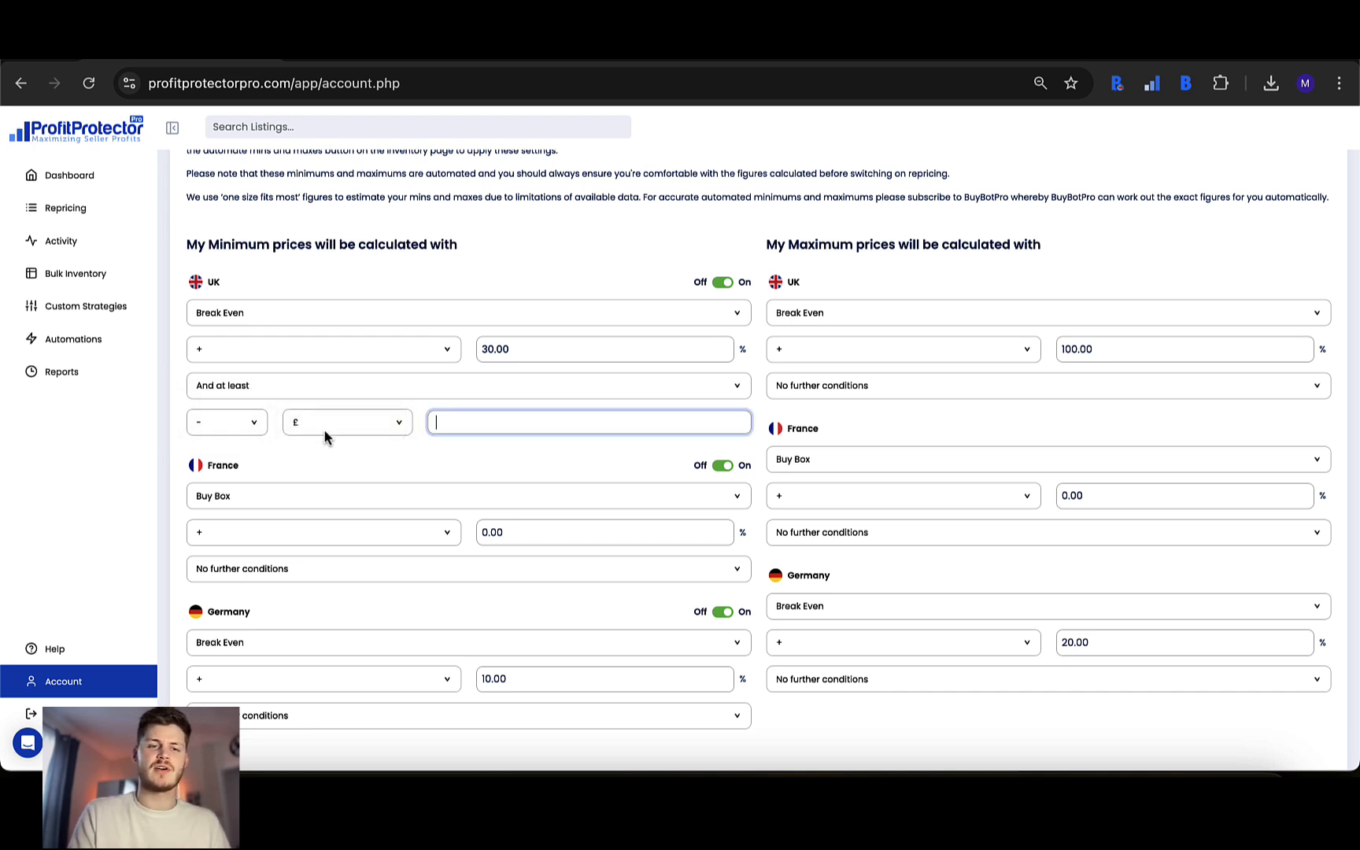
left_click(353, 442)
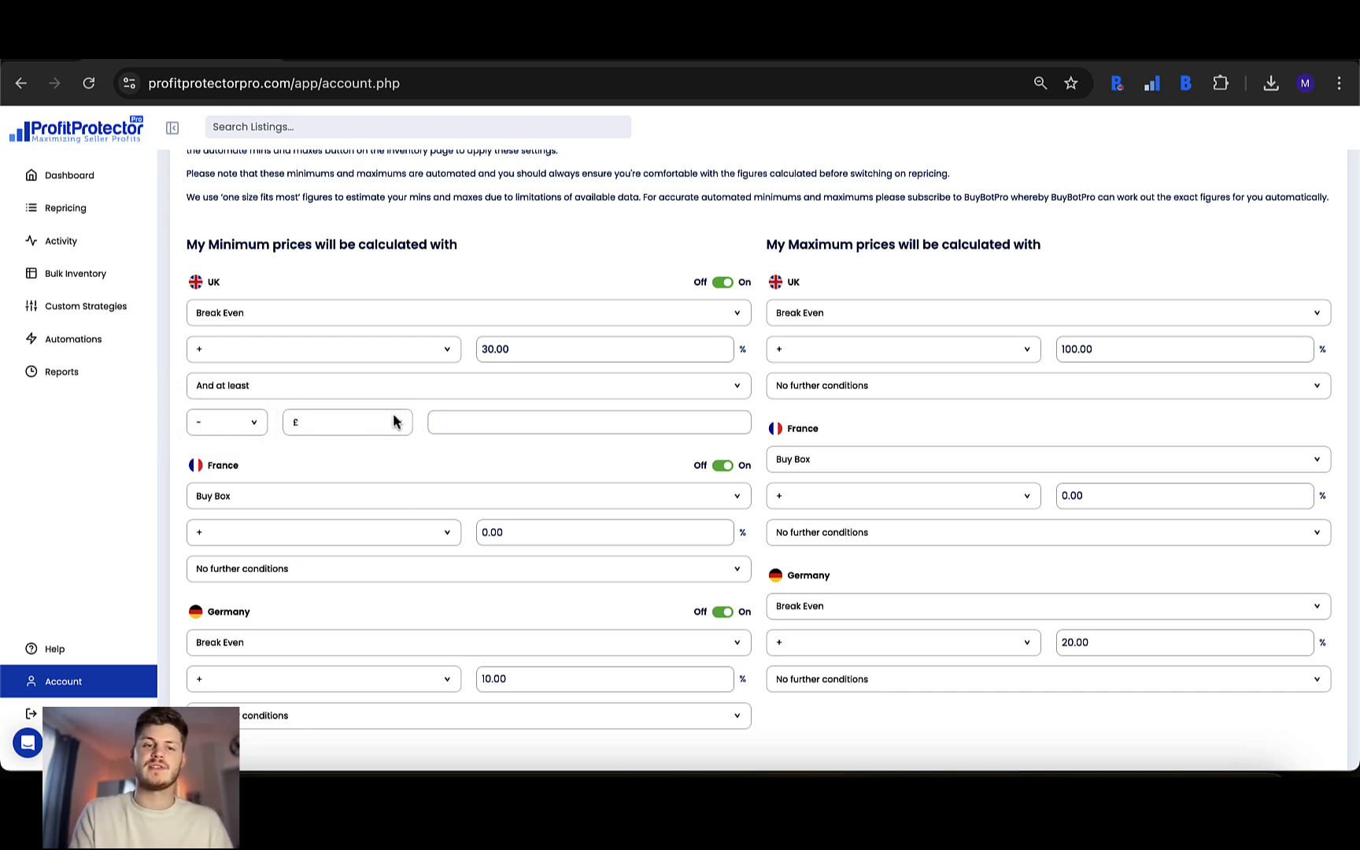
Set the UK minimum price's extra condition to + £1.00 and switch its type to Or at least
left_click(254, 422)
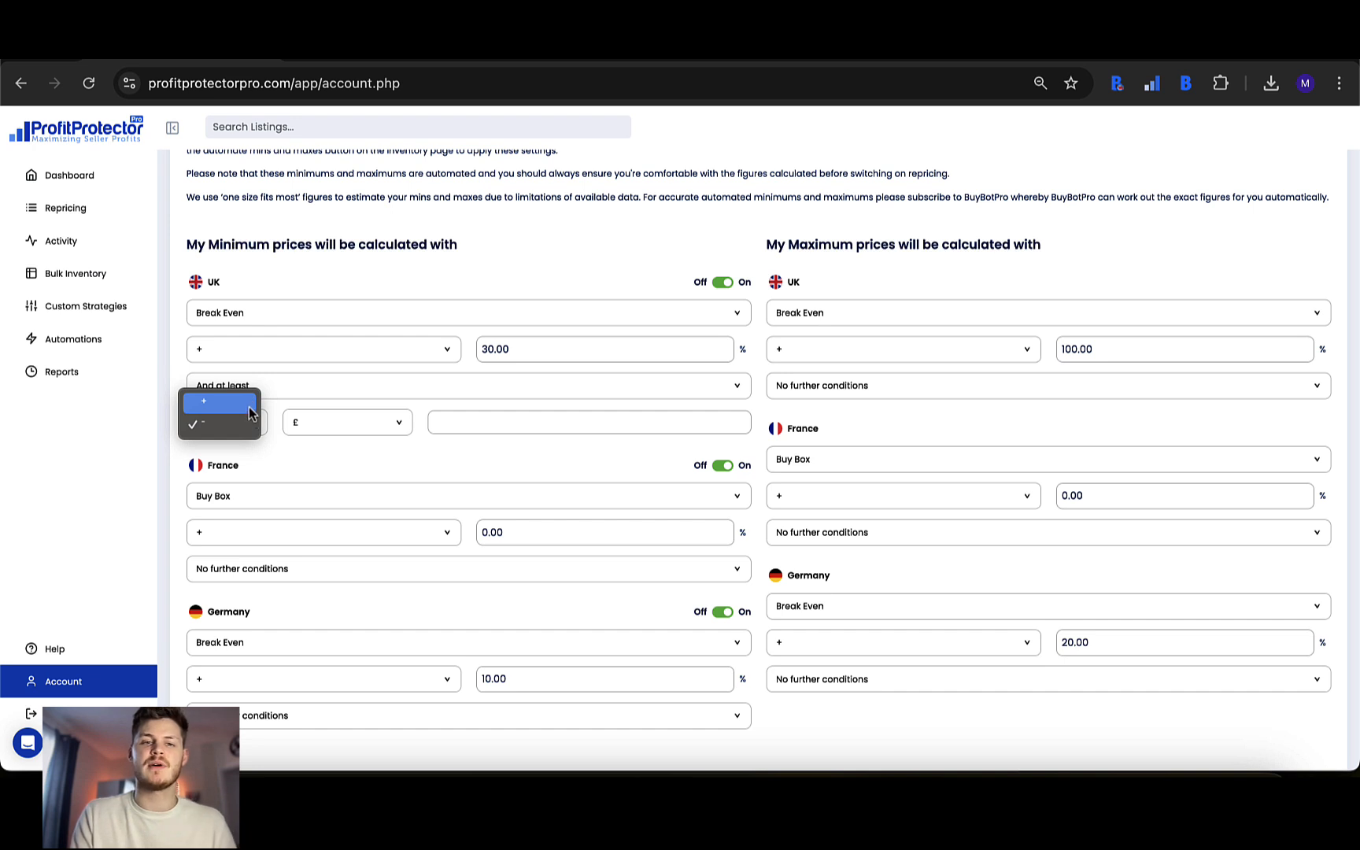
left_click(249, 404)
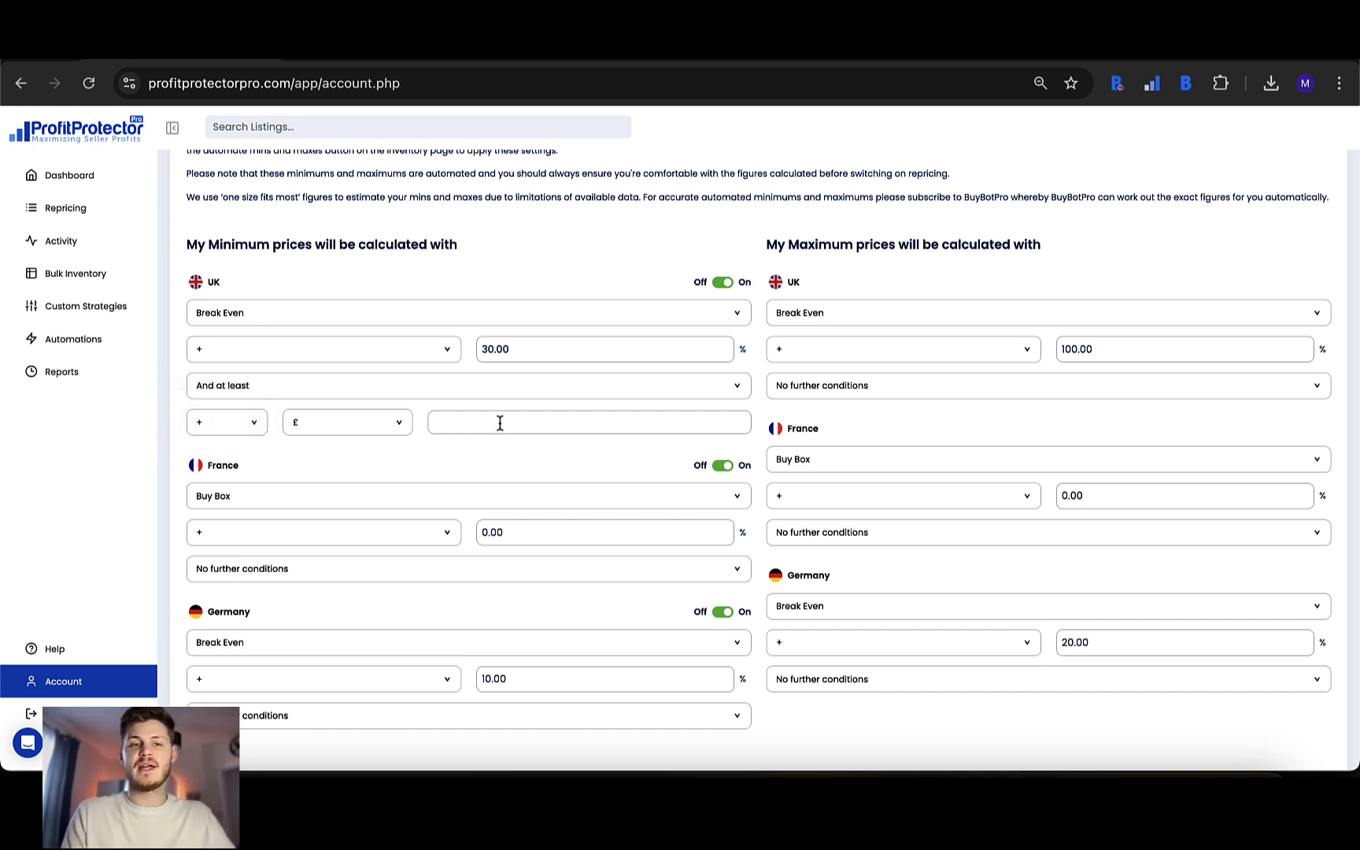
left_click(499, 423)
type("1.00")
left_click(498, 460)
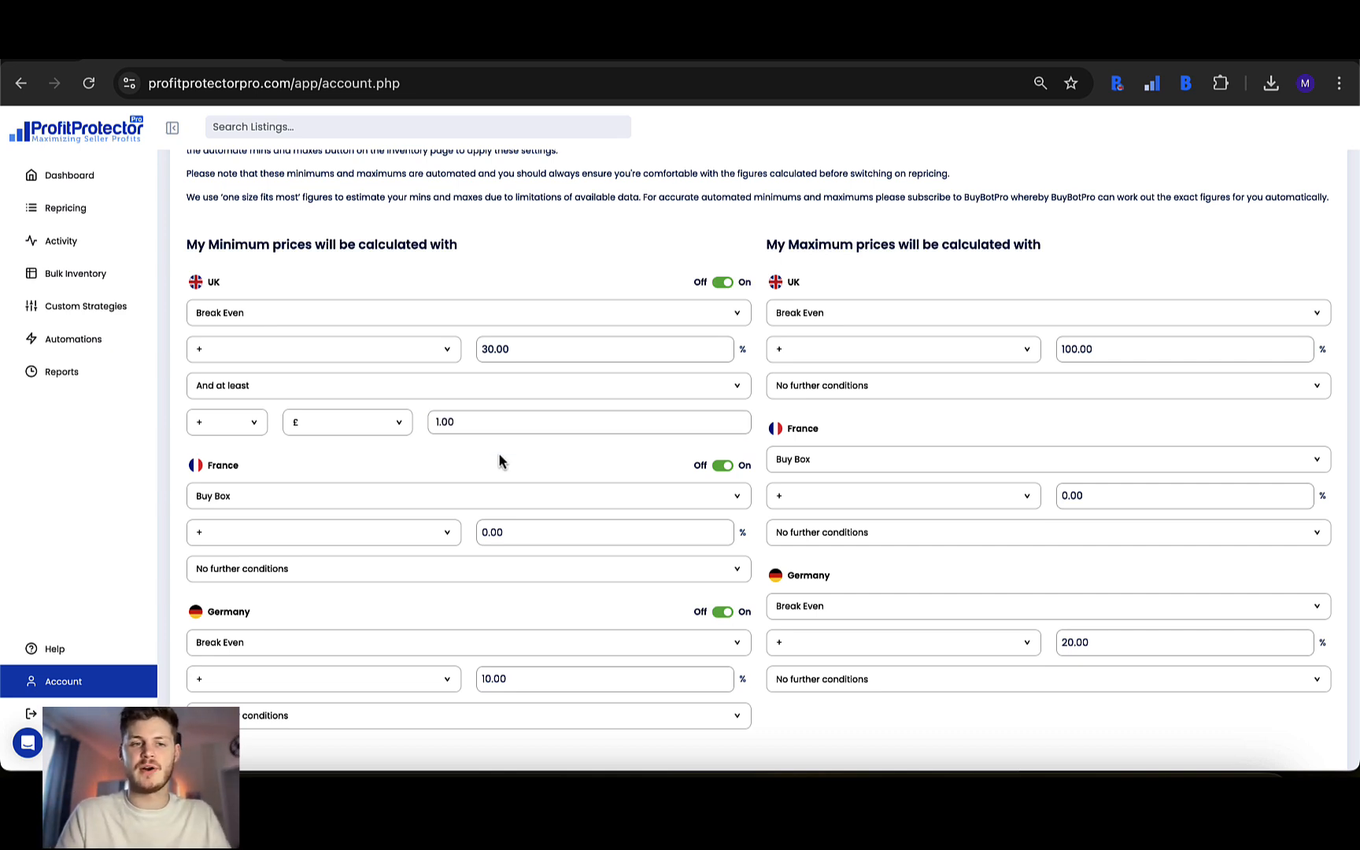
left_click(505, 387)
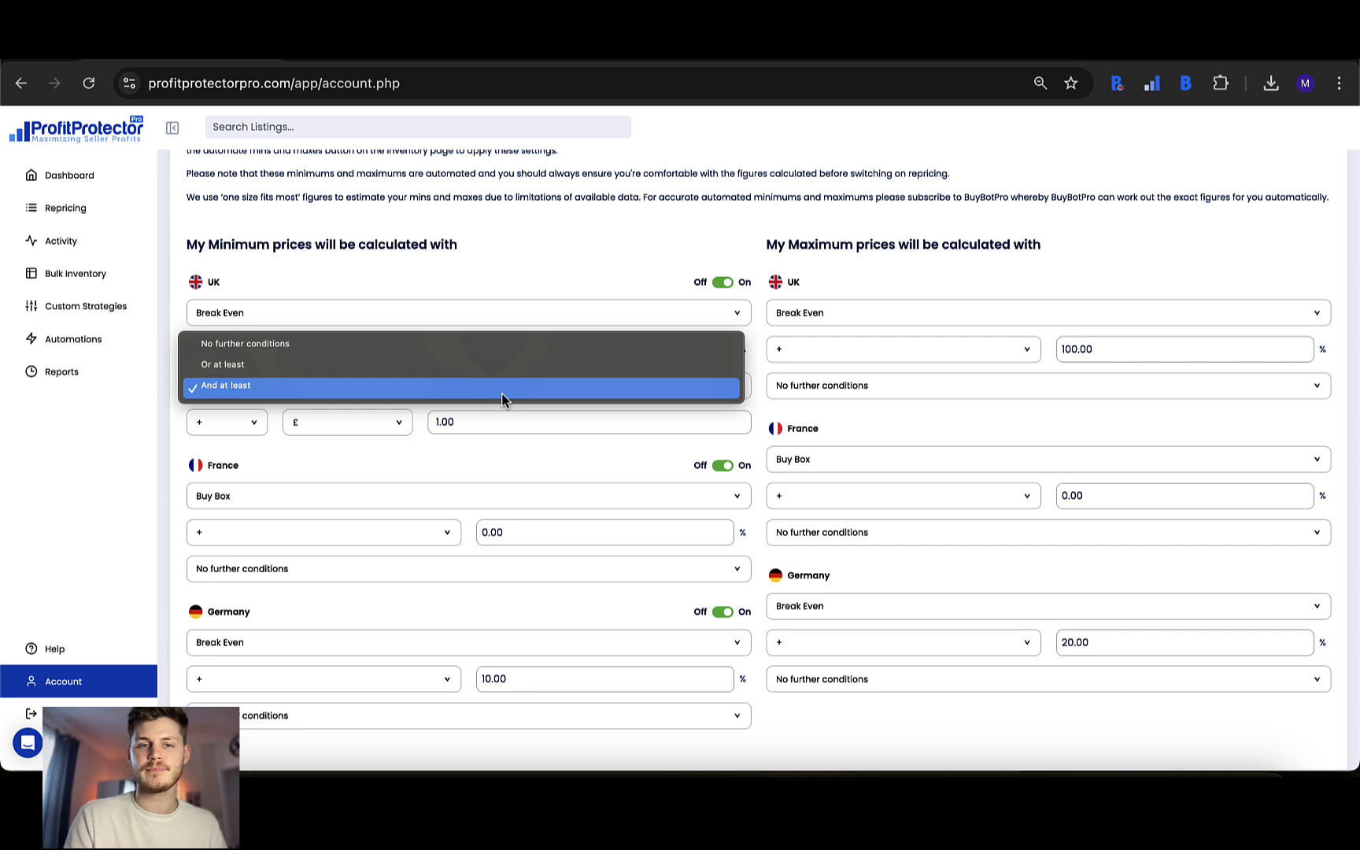
left_click(376, 362)
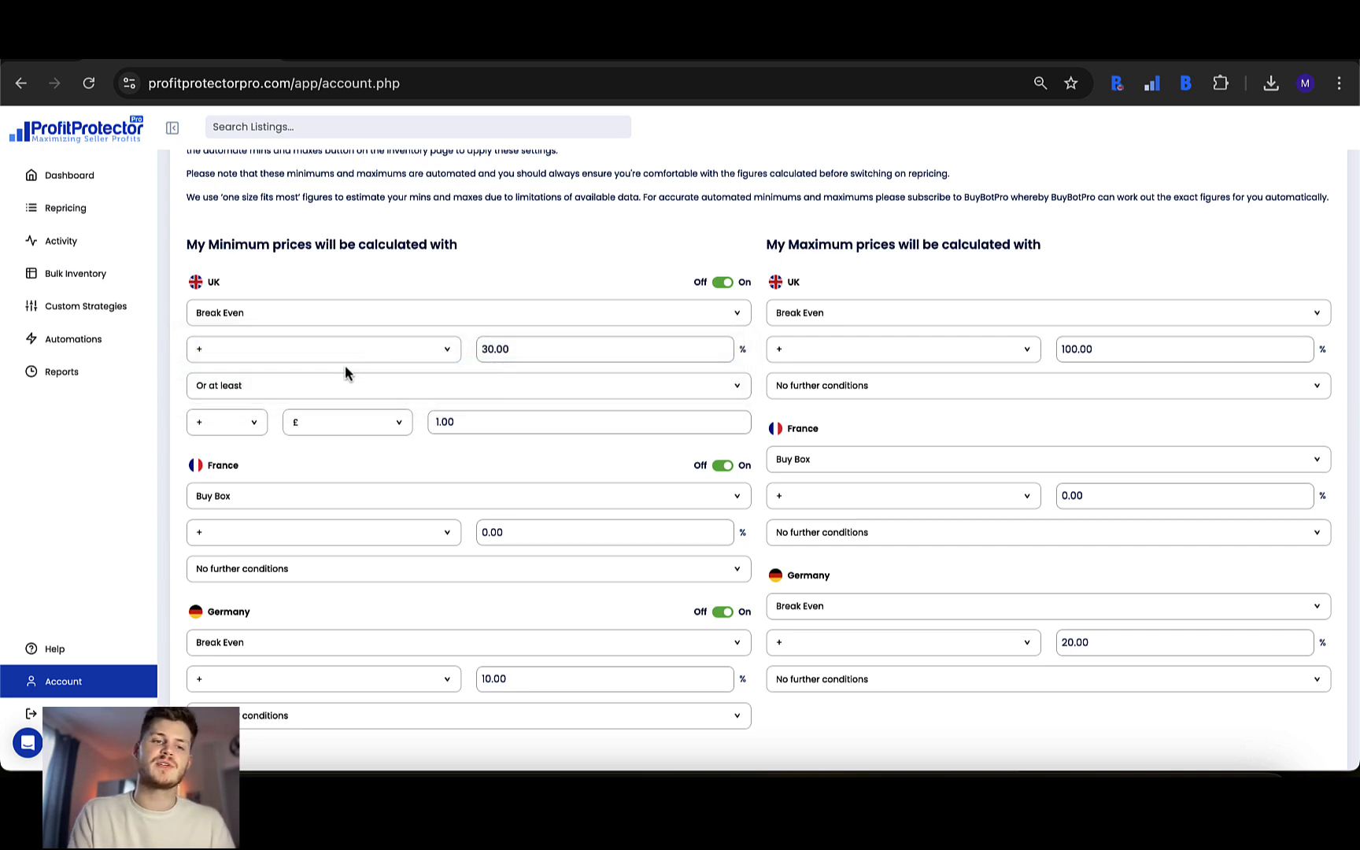
Set the amount of the UK minimum price's Or at least condition to £3.00
left_click(253, 423)
left_click(409, 413)
double_click(456, 422)
type("3.00")
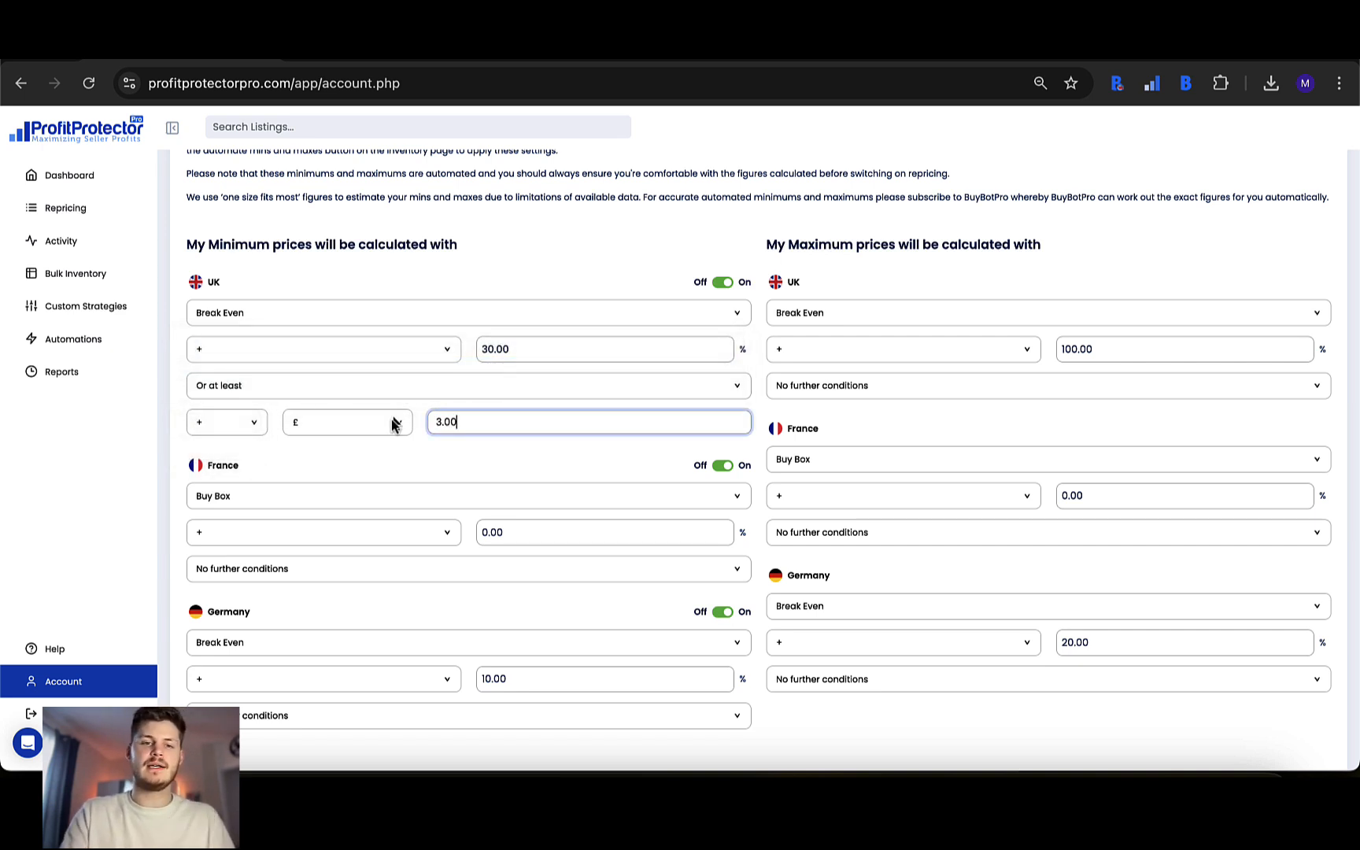
left_click(402, 460)
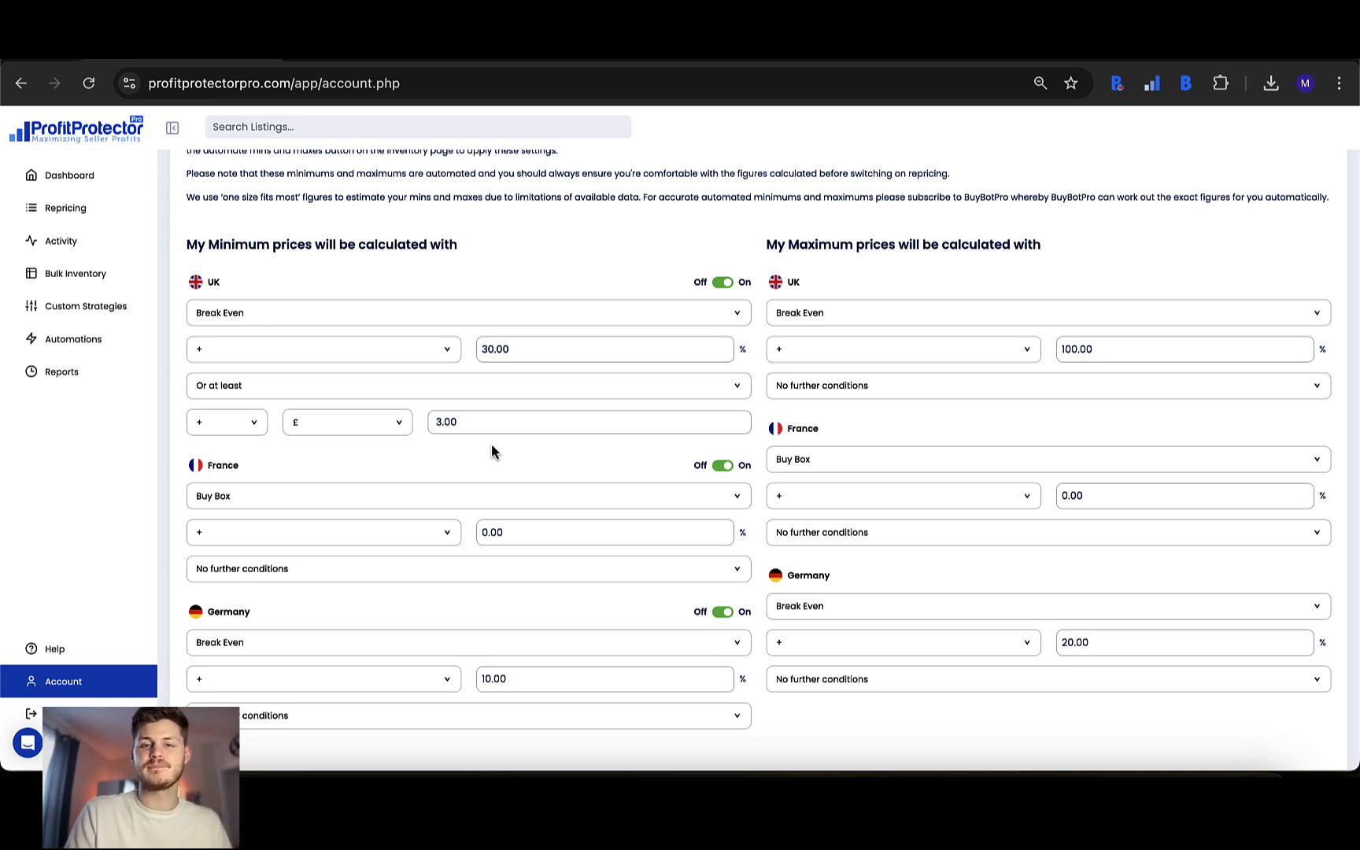
Check the UK maximum price's extra condition options and set the UK minimum price rule to No further conditions
left_click(881, 384)
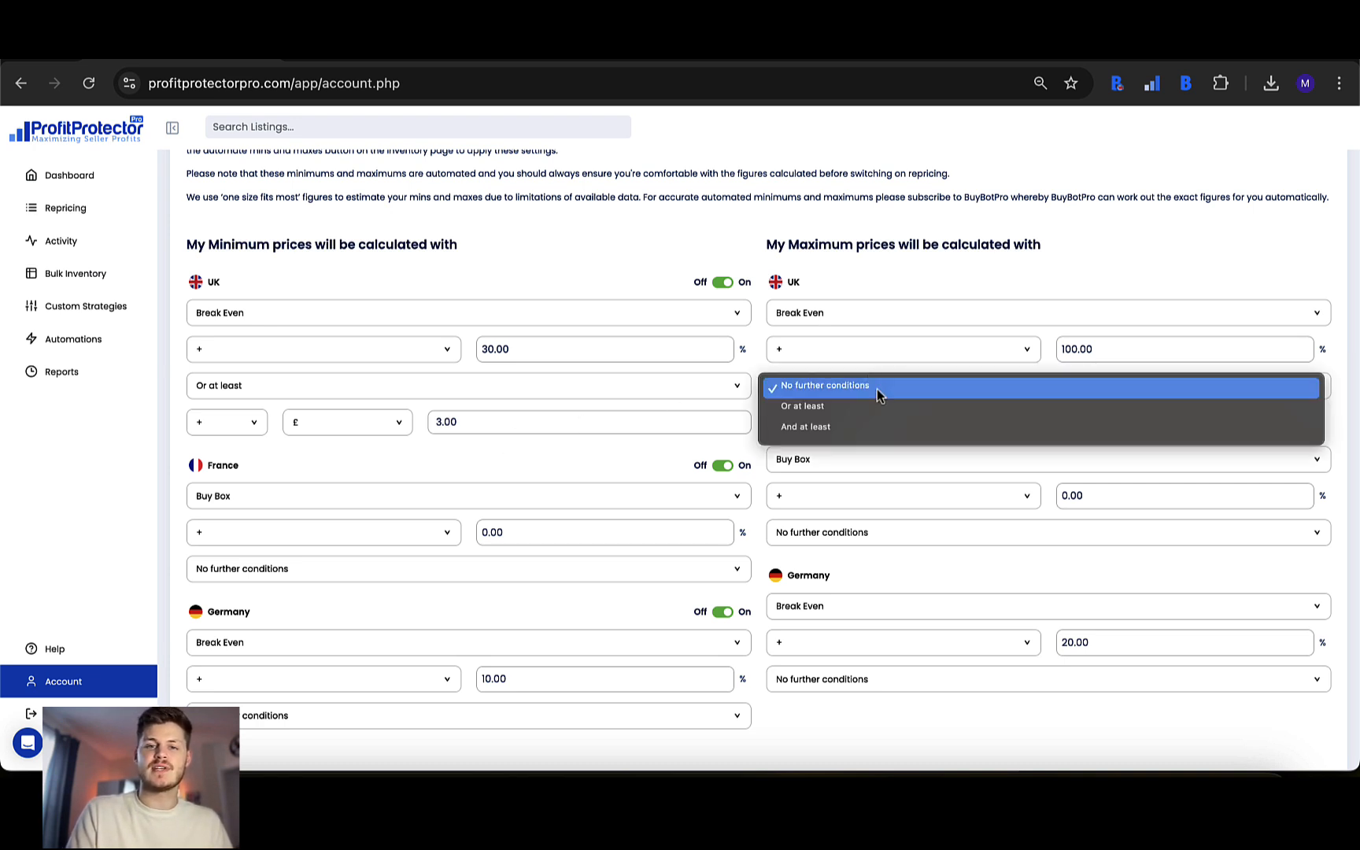
left_click(541, 380)
left_click(449, 370)
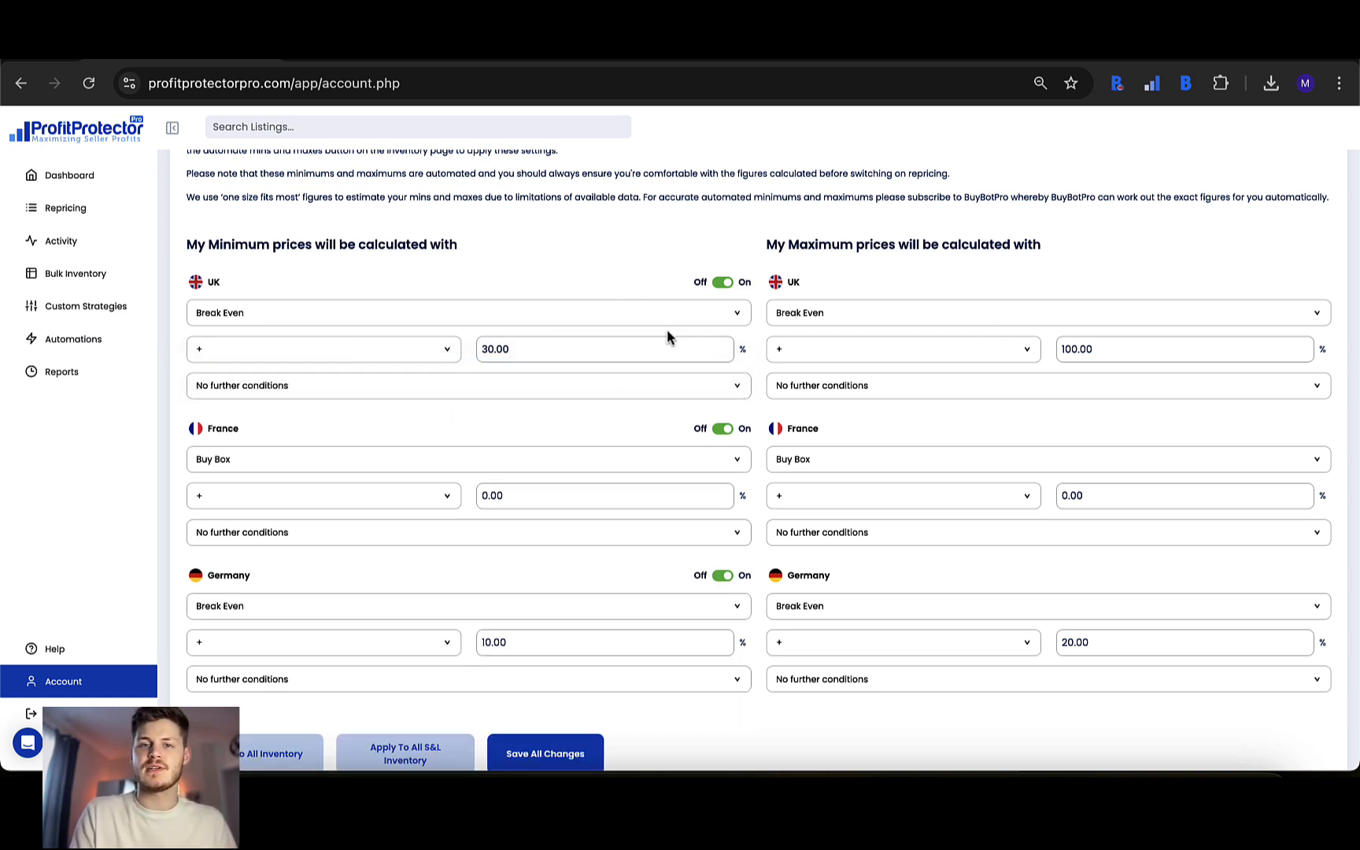
Switch the UK minimum price basis to Do Not Calculate, and return it to Break Even
left_click(590, 310)
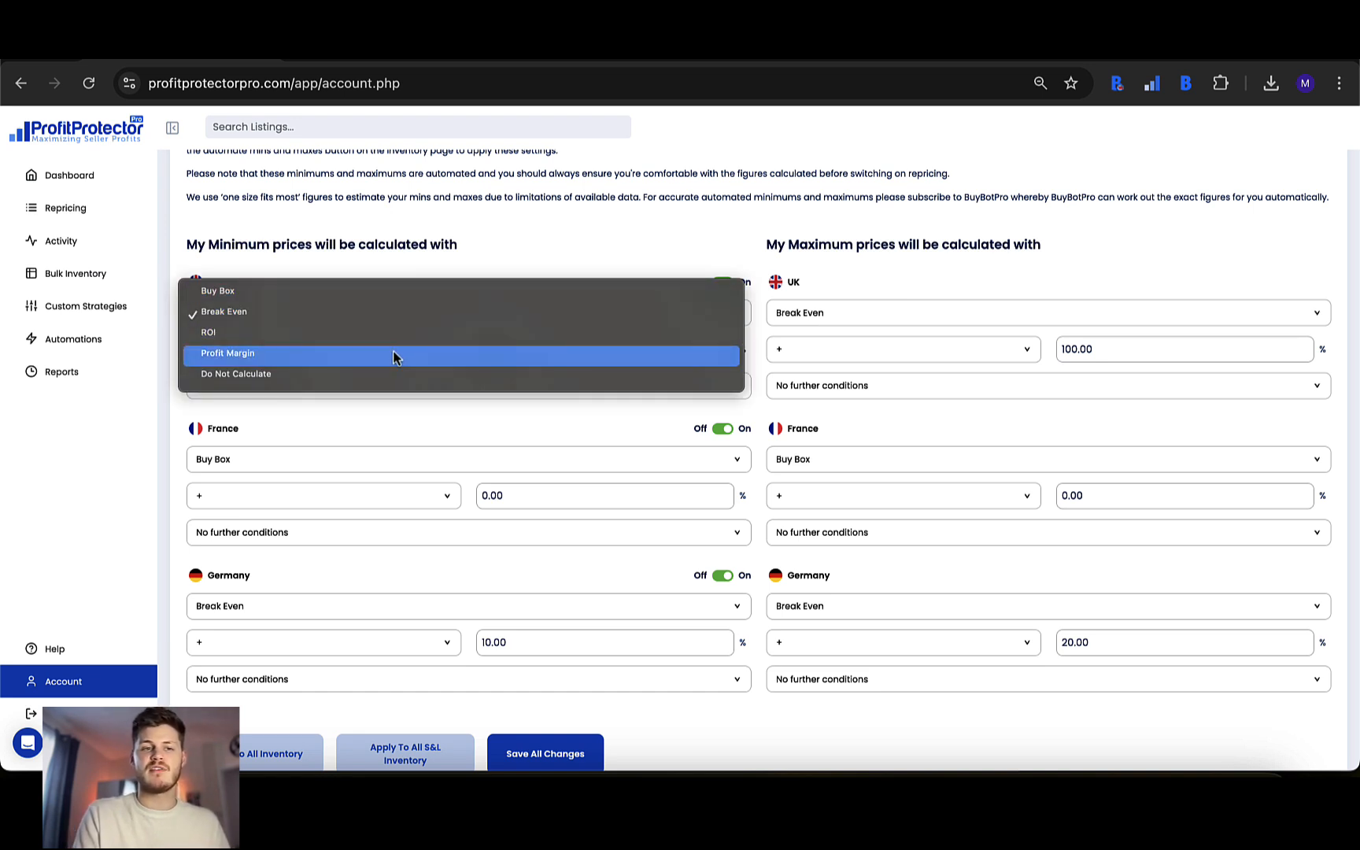
left_click(333, 373)
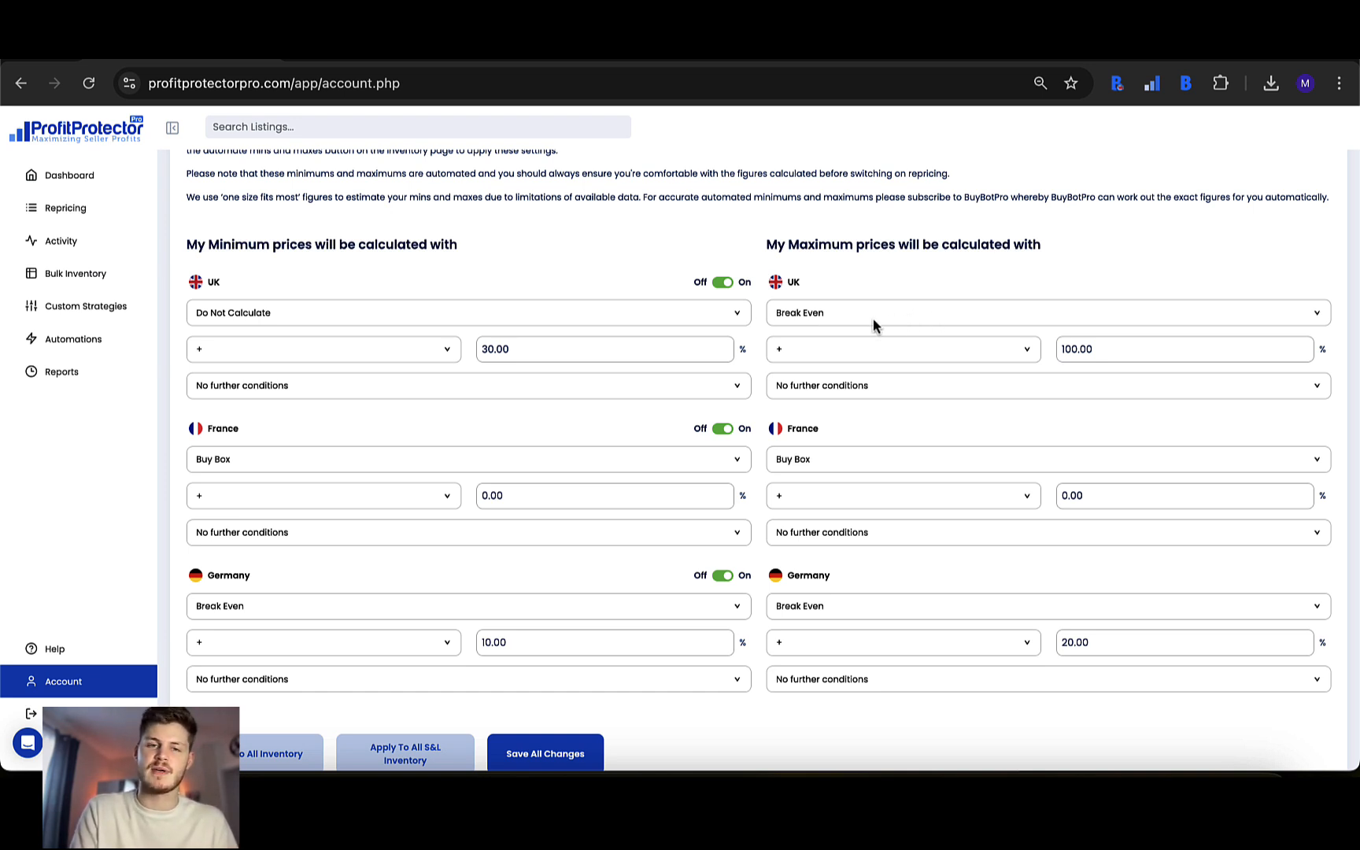
left_click(559, 315)
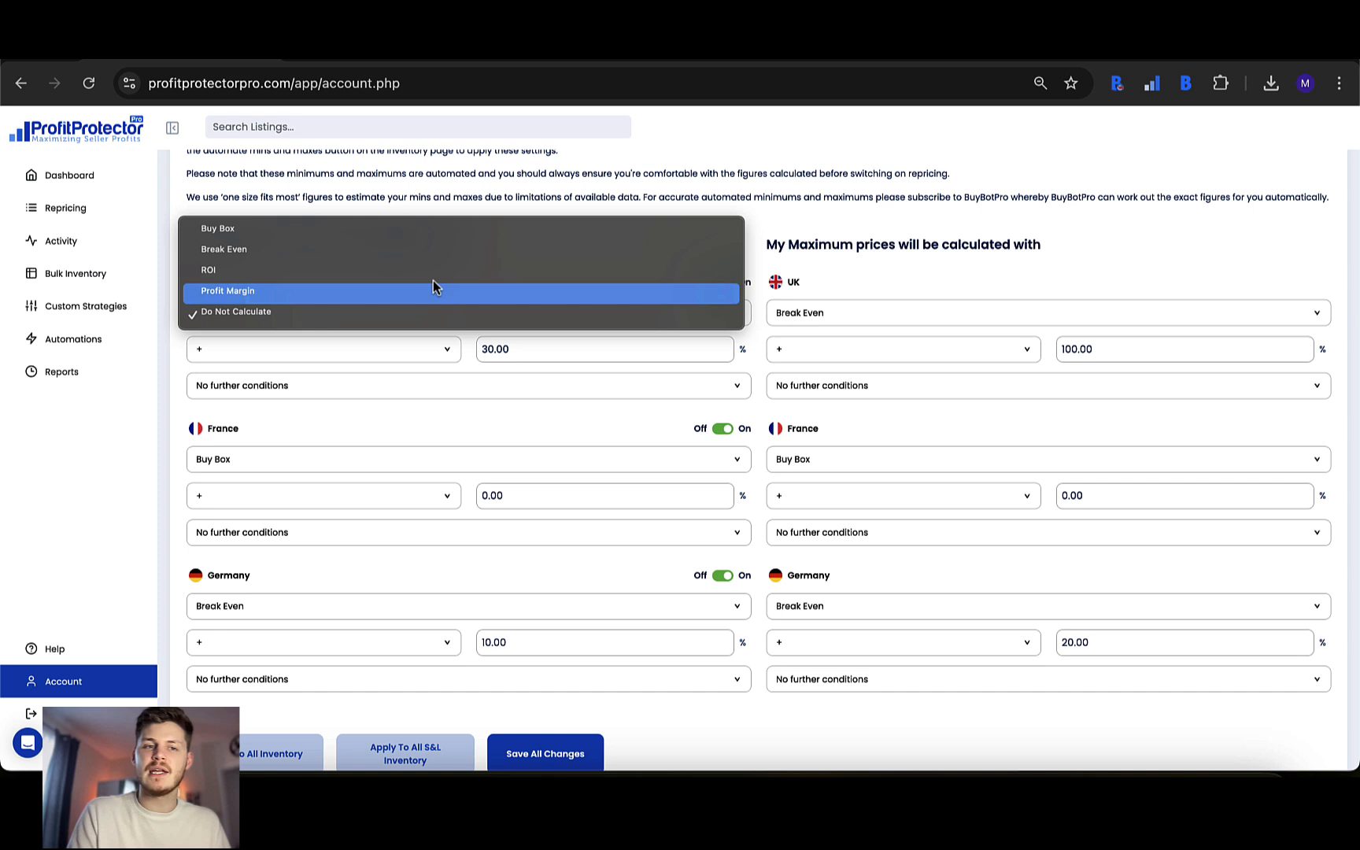
left_click(377, 253)
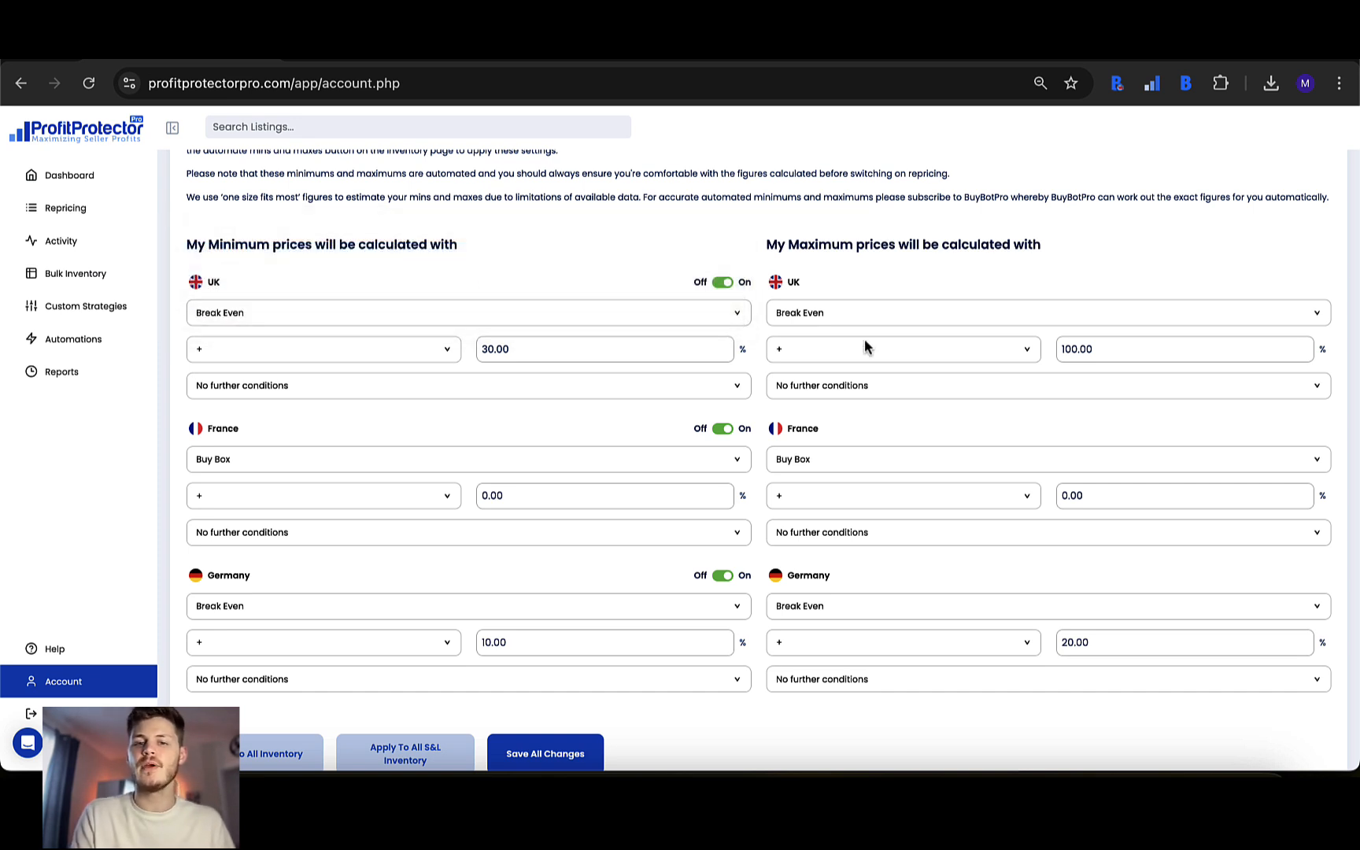
Save all changes to the automated minimum and maximum price settings
scroll(436, 499, "down", 2)
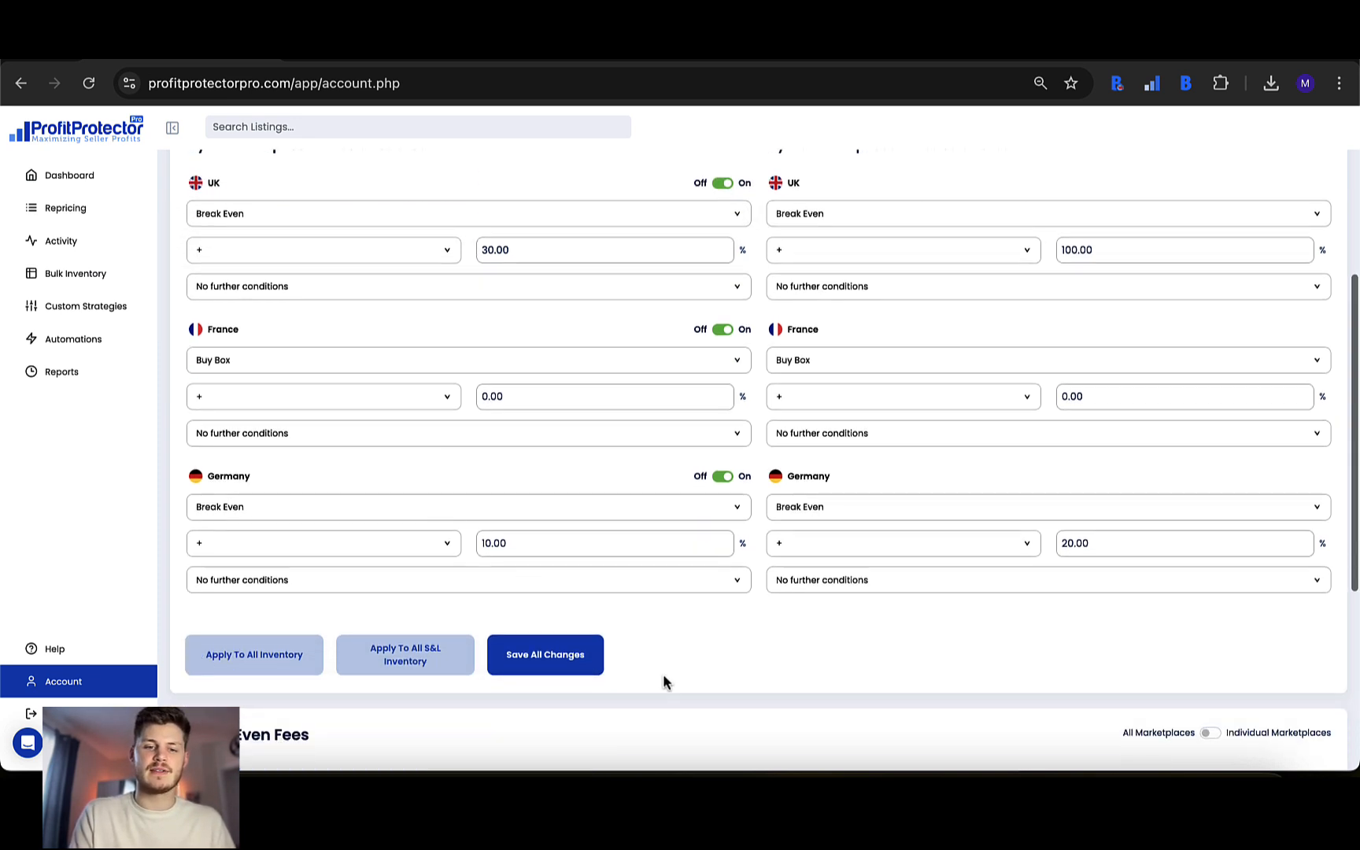
left_click(568, 656)
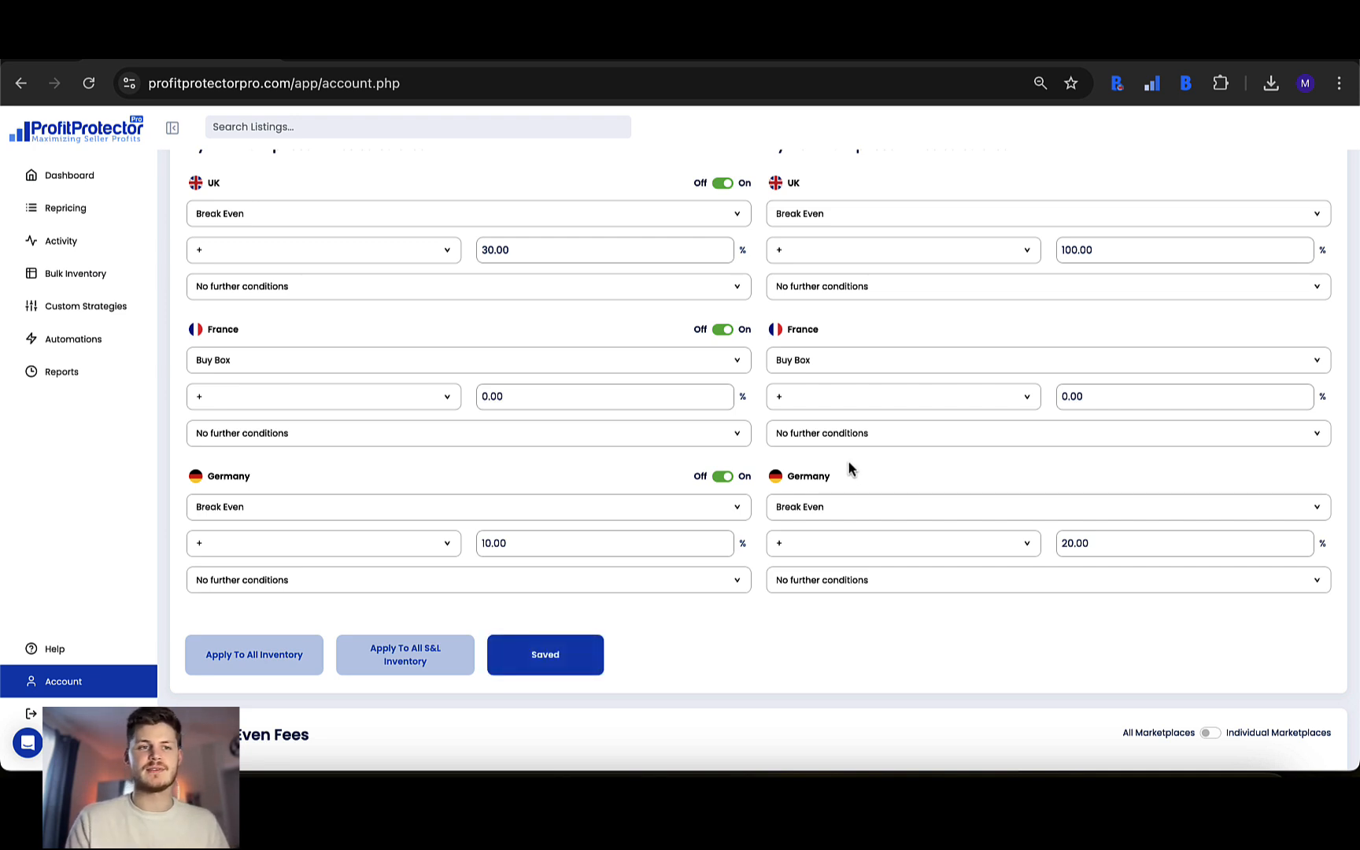
On the Repricing page, automate the Barbie Extra Doll's UK break-even, minimum and maximum prices, including a new break-even calculation
left_click(77, 208)
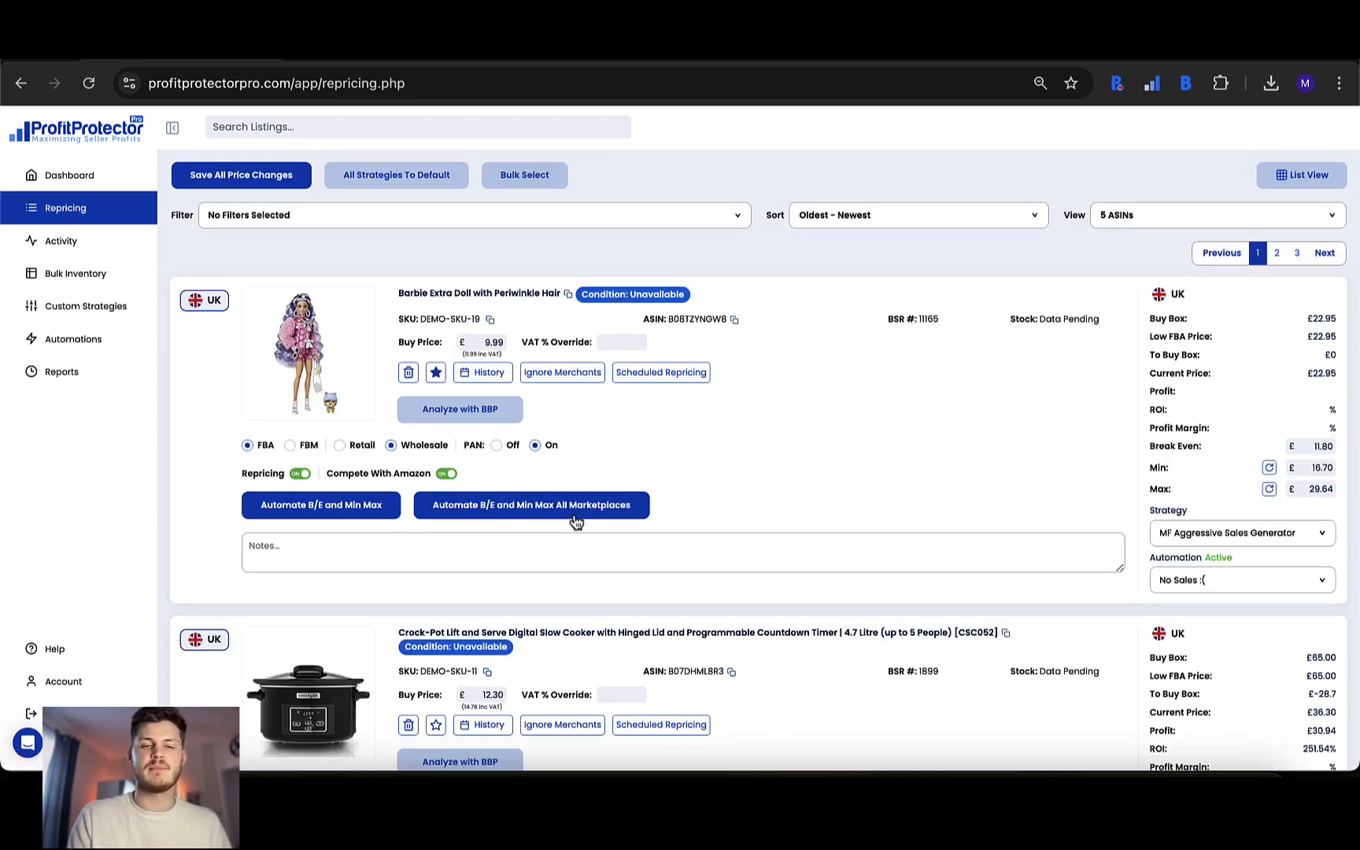
left_click(309, 517)
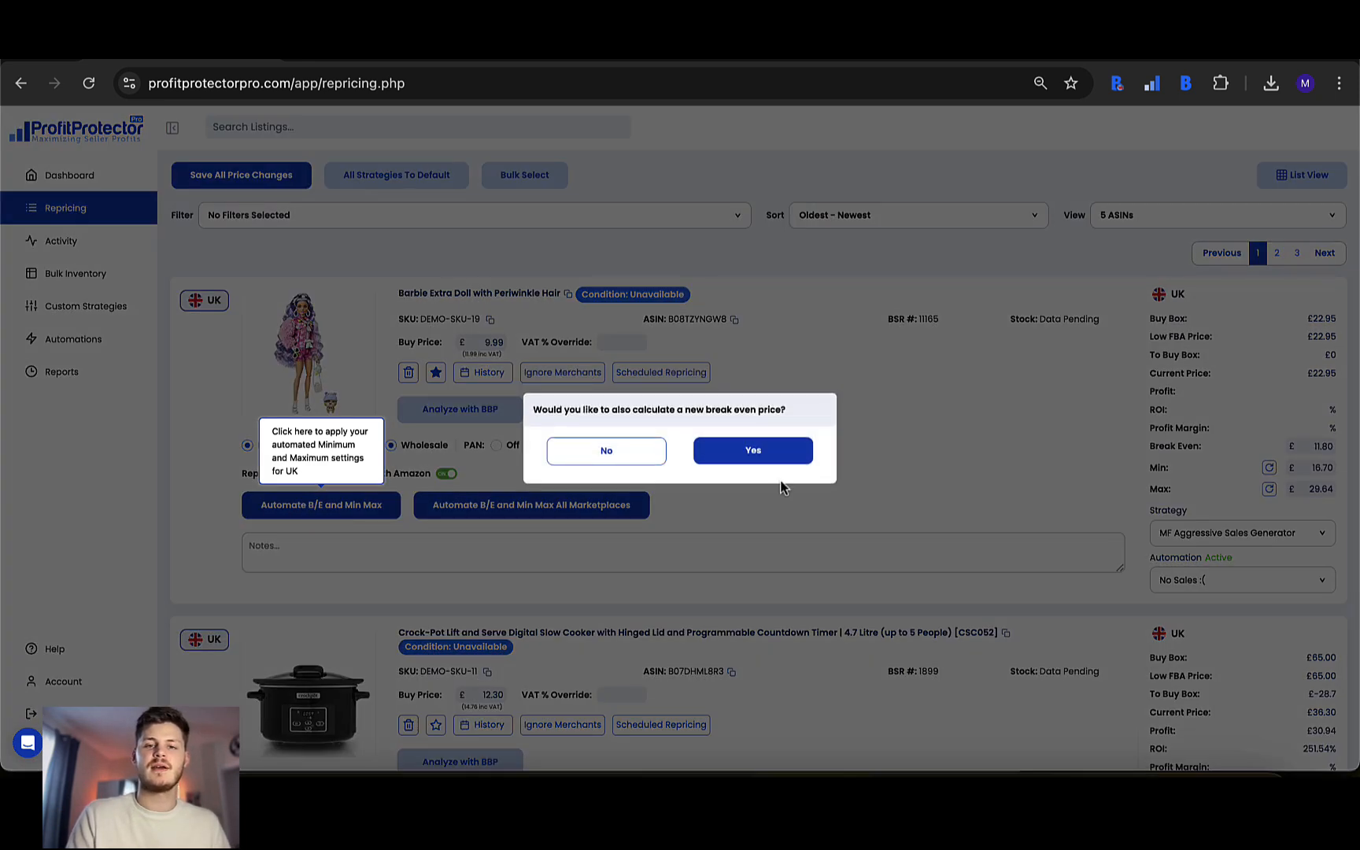
left_click(789, 453)
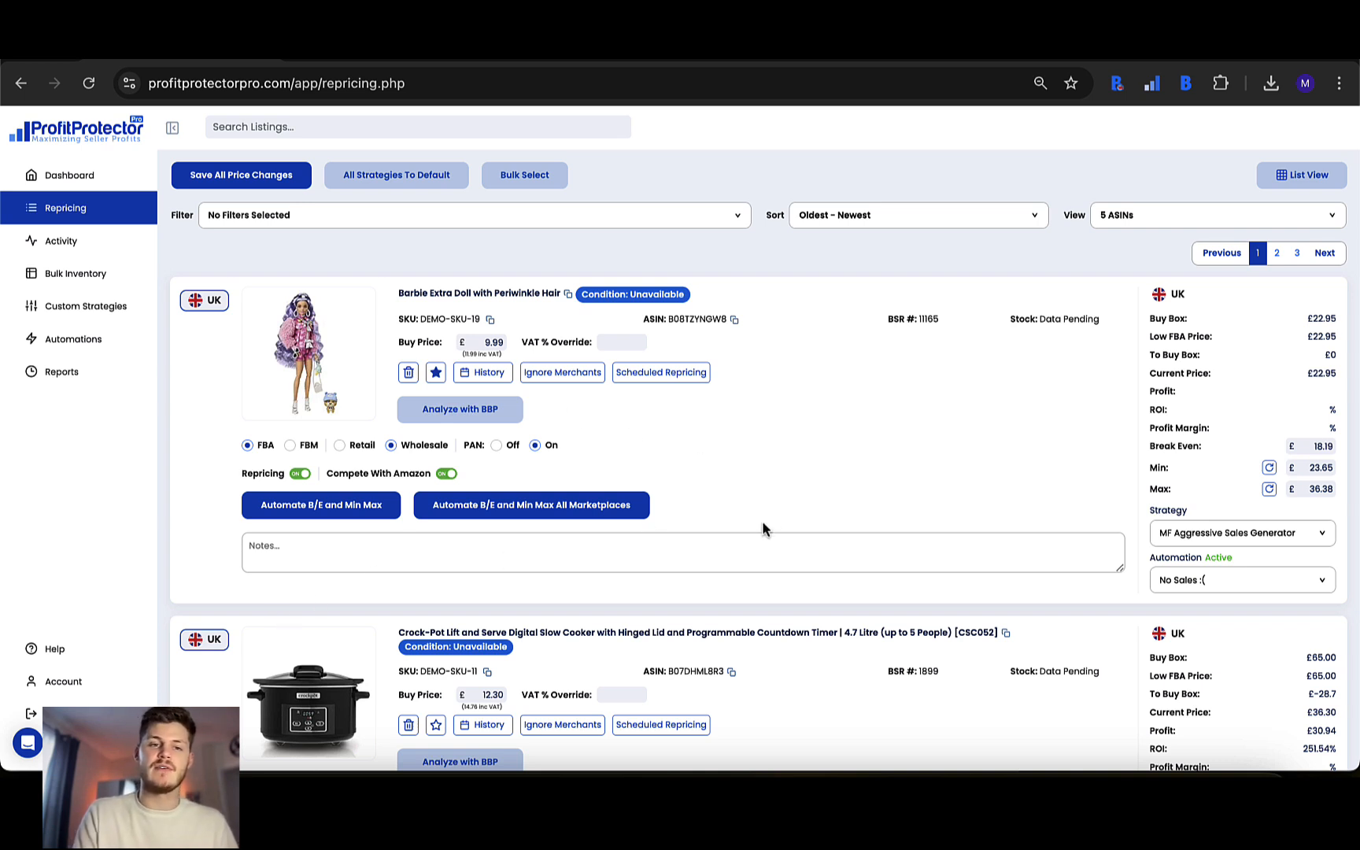
scroll(655, 449, "down", 1)
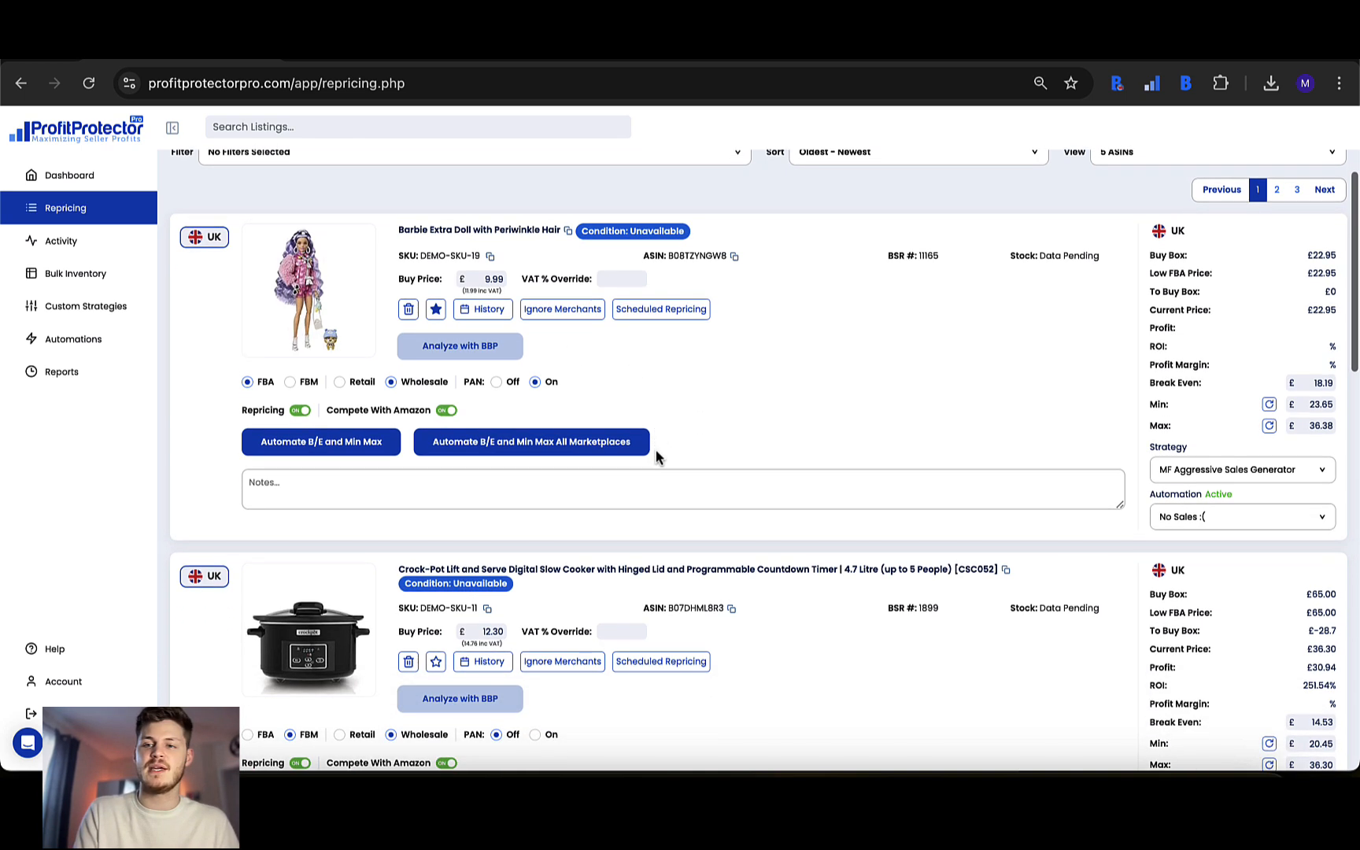
scroll(607, 592, "down", 1)
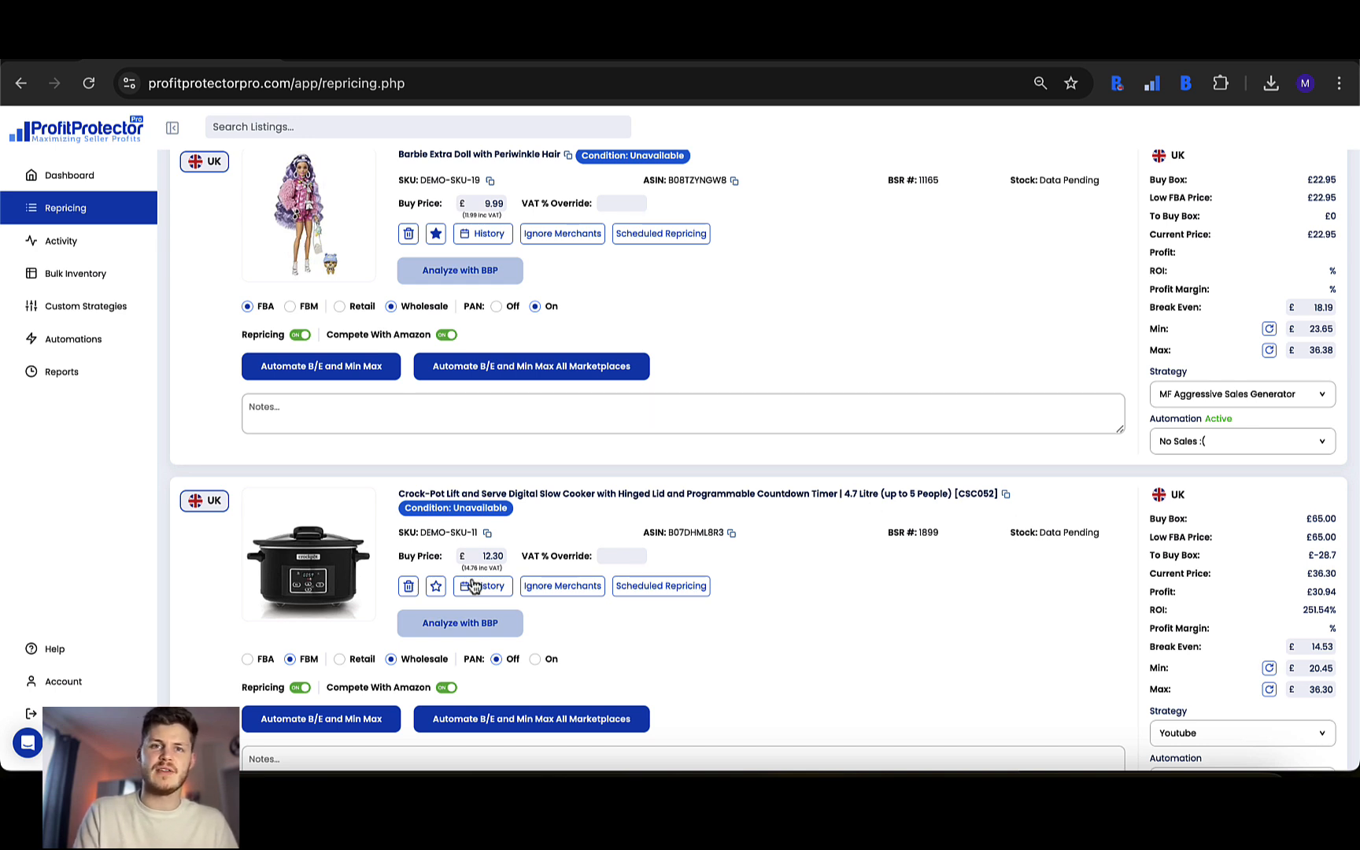
scroll(941, 397, "up", 1)
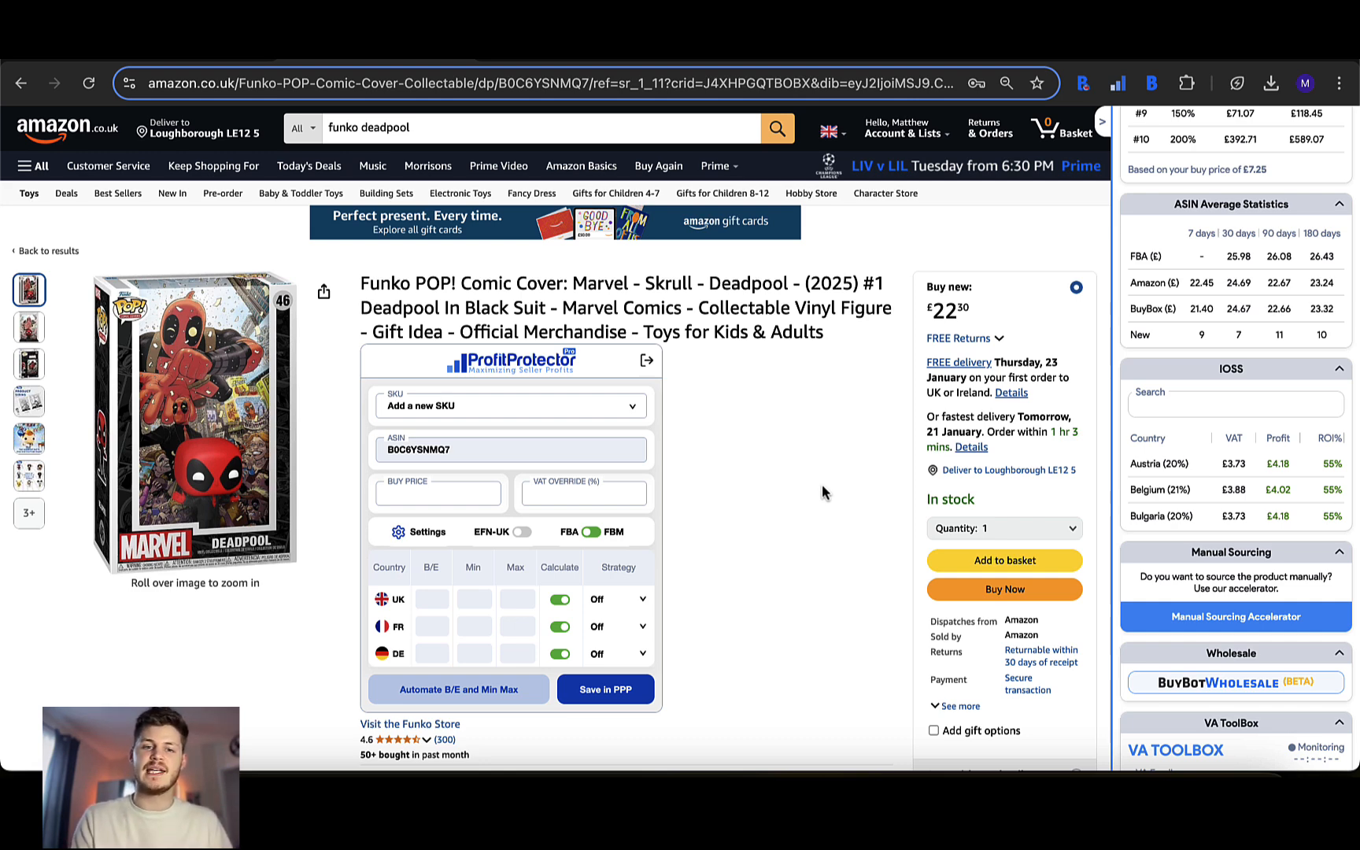
In the ProfitProtector form on Amazon's Deadpool Funko POP page, set the buy price to 7.25, UK minimum to 20.00 and maximum to 30.00
scroll(823, 494, "down", 1)
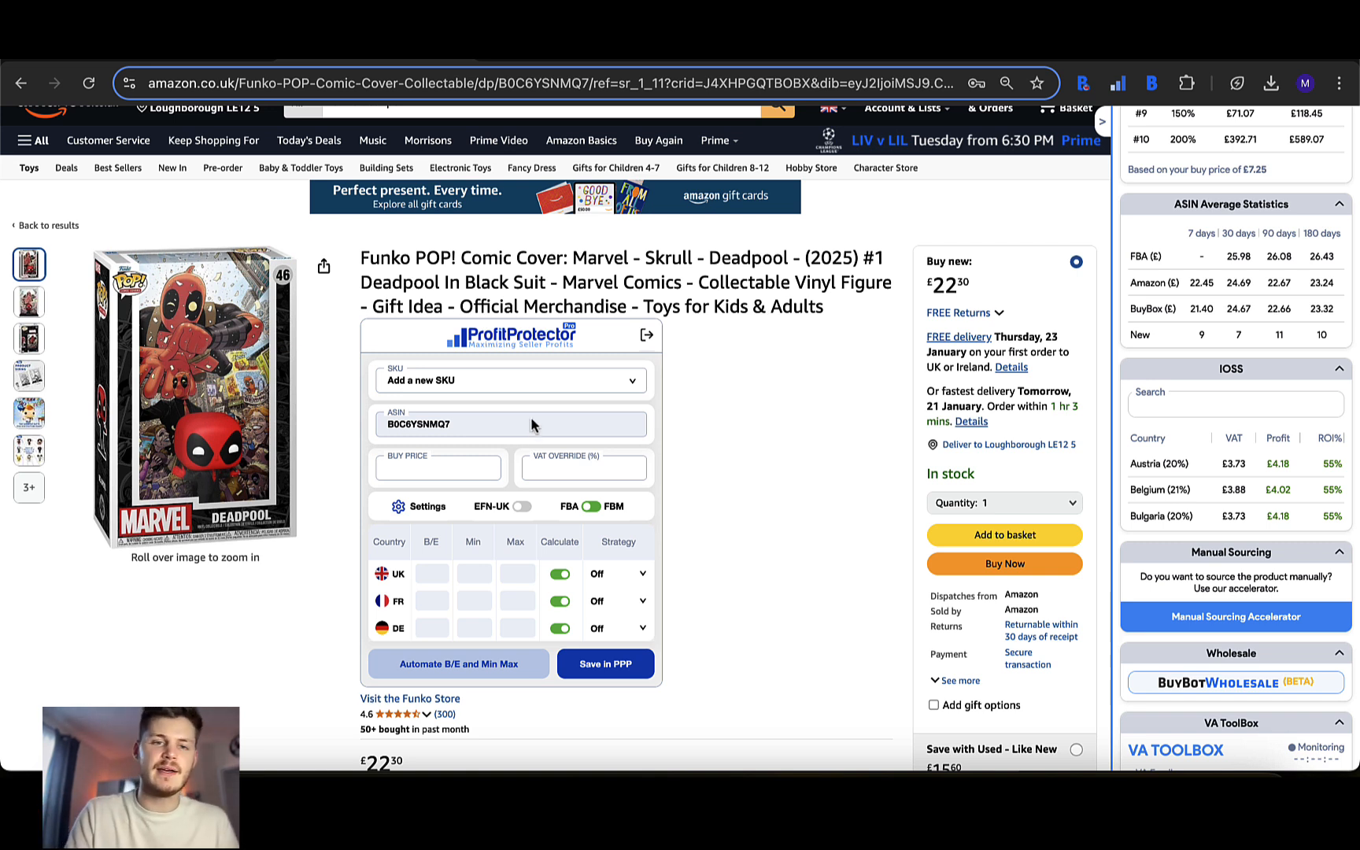
left_click(442, 467)
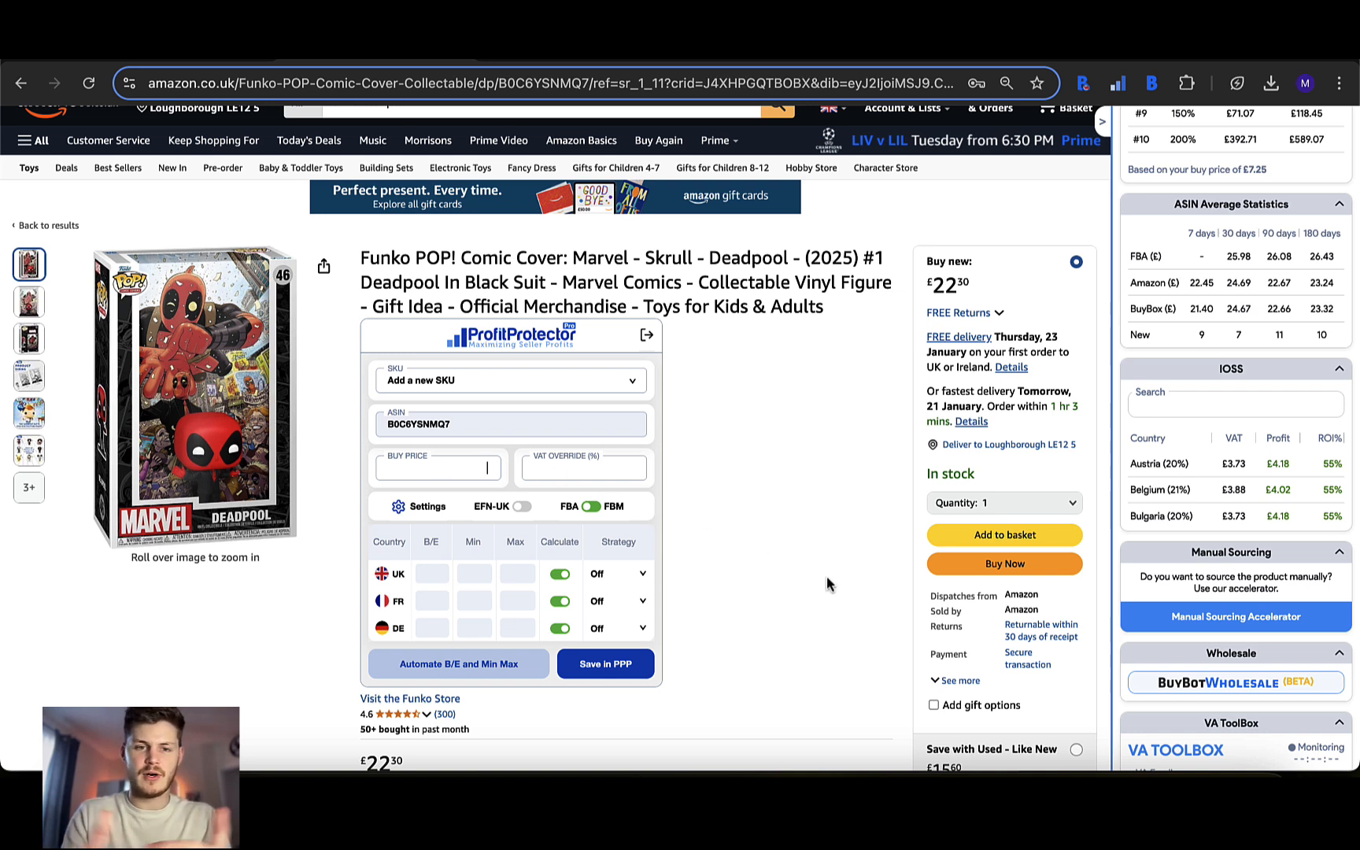
type("7.25")
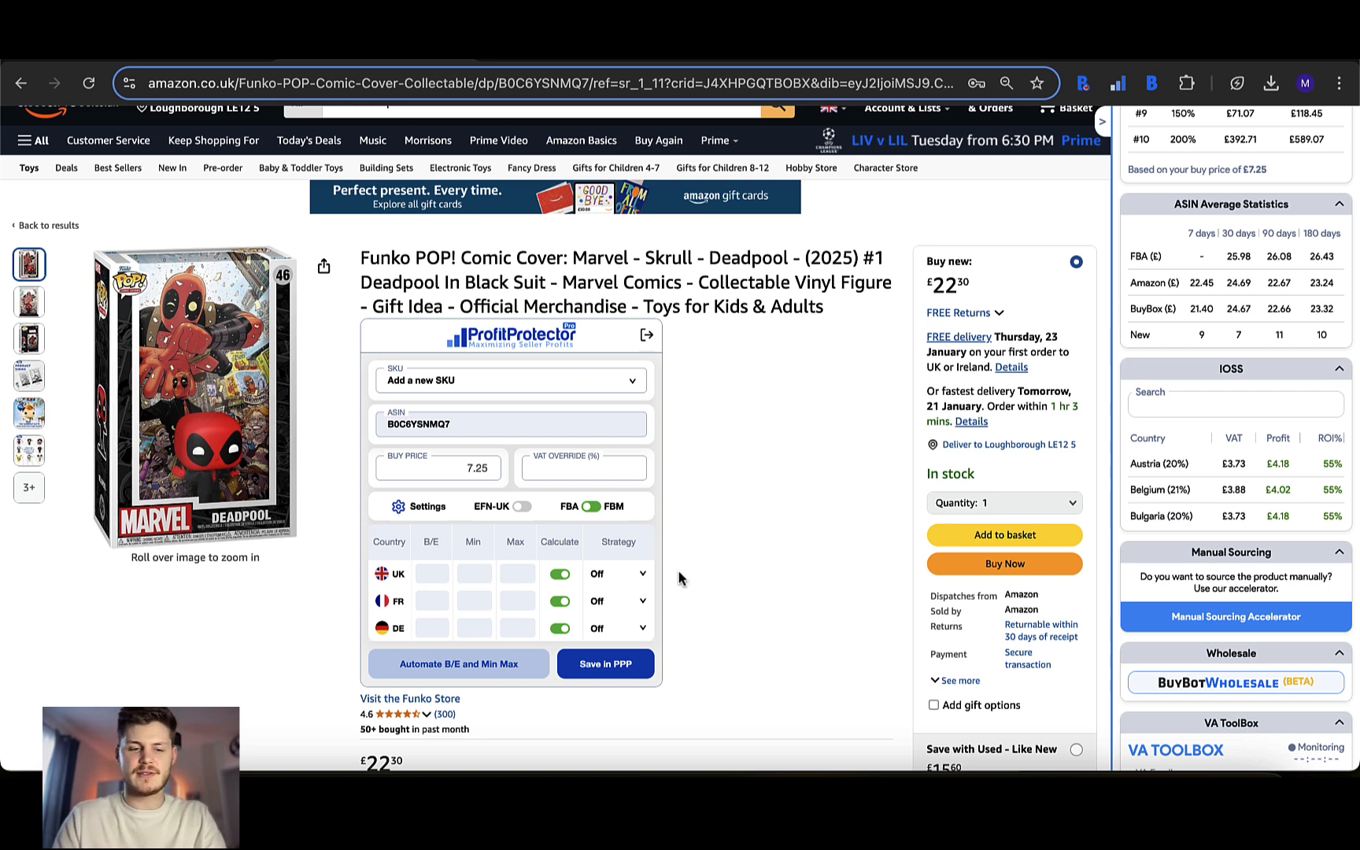
type("20.00")
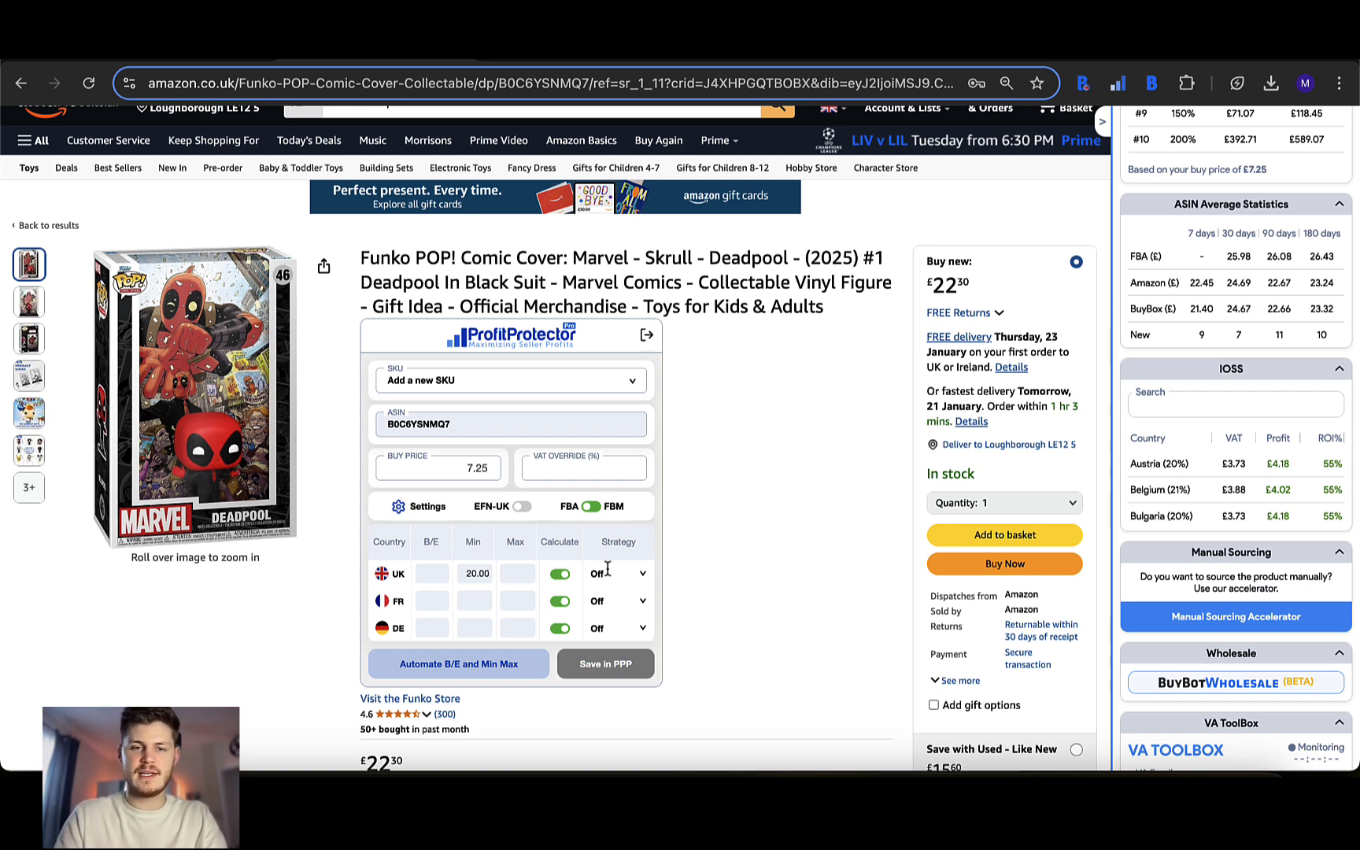
left_click(532, 570)
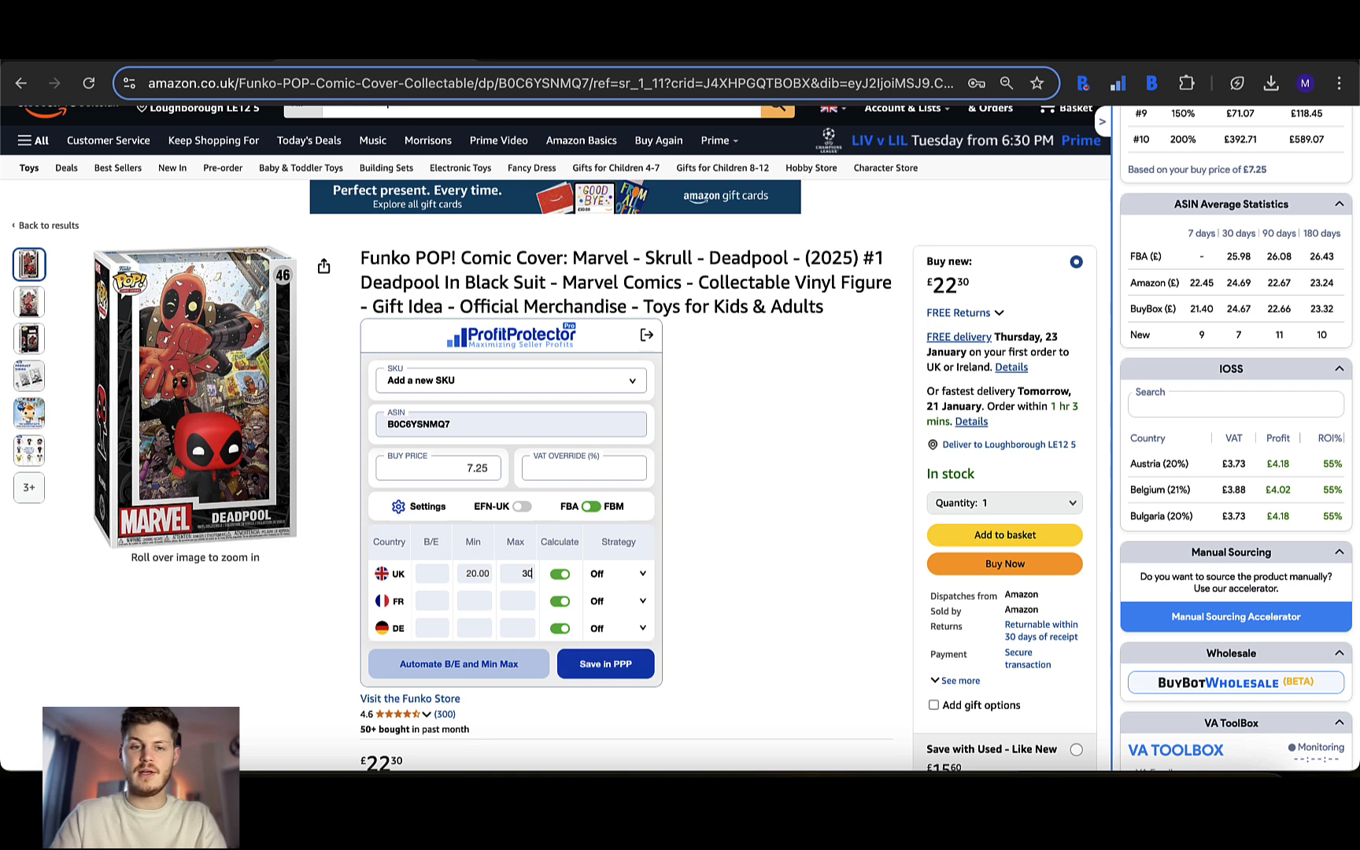
type("30.00")
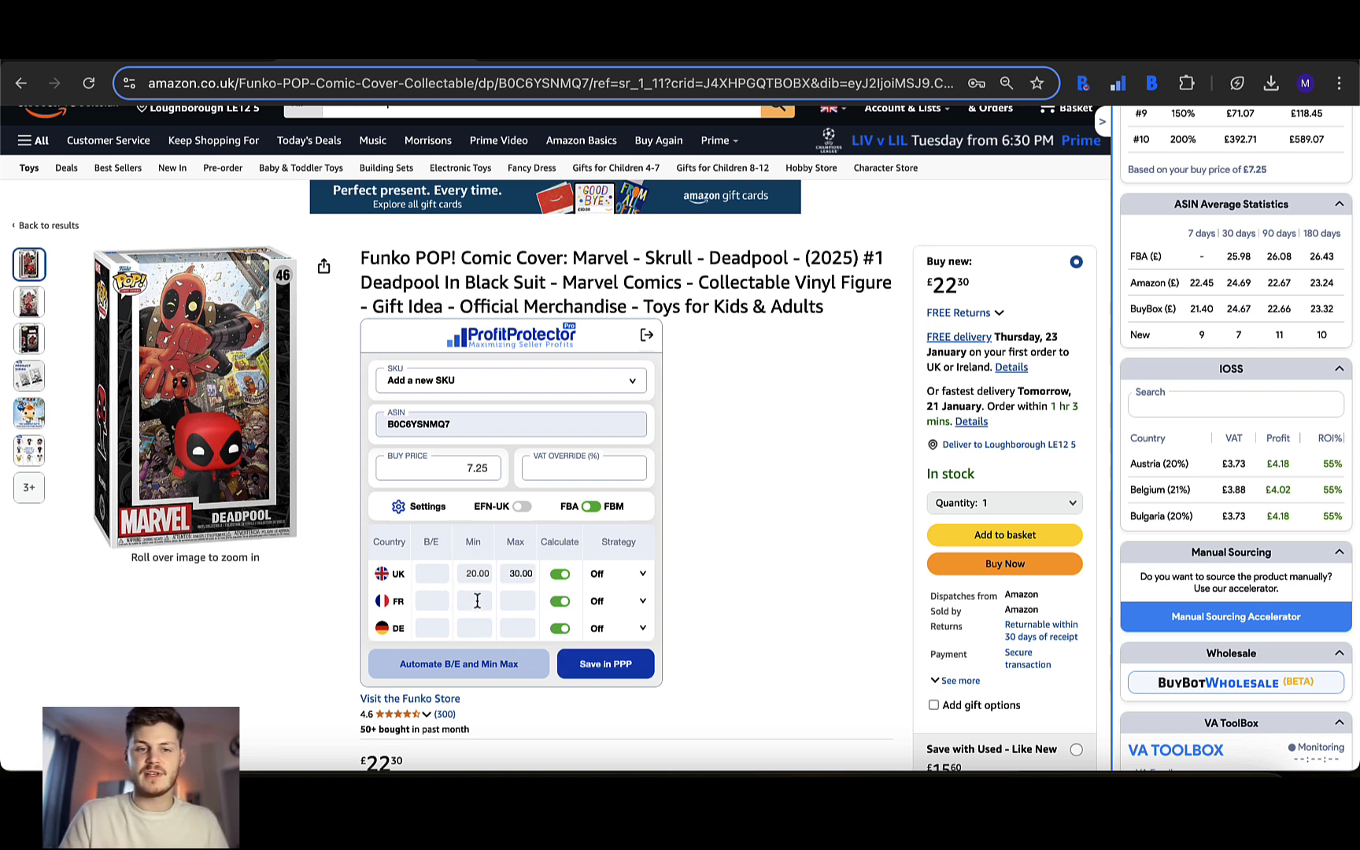
Assign the Super Aggressive Dominator strategy to the Deadpool Funko POP's UK marketplace and save the product in PPP
left_click(618, 573)
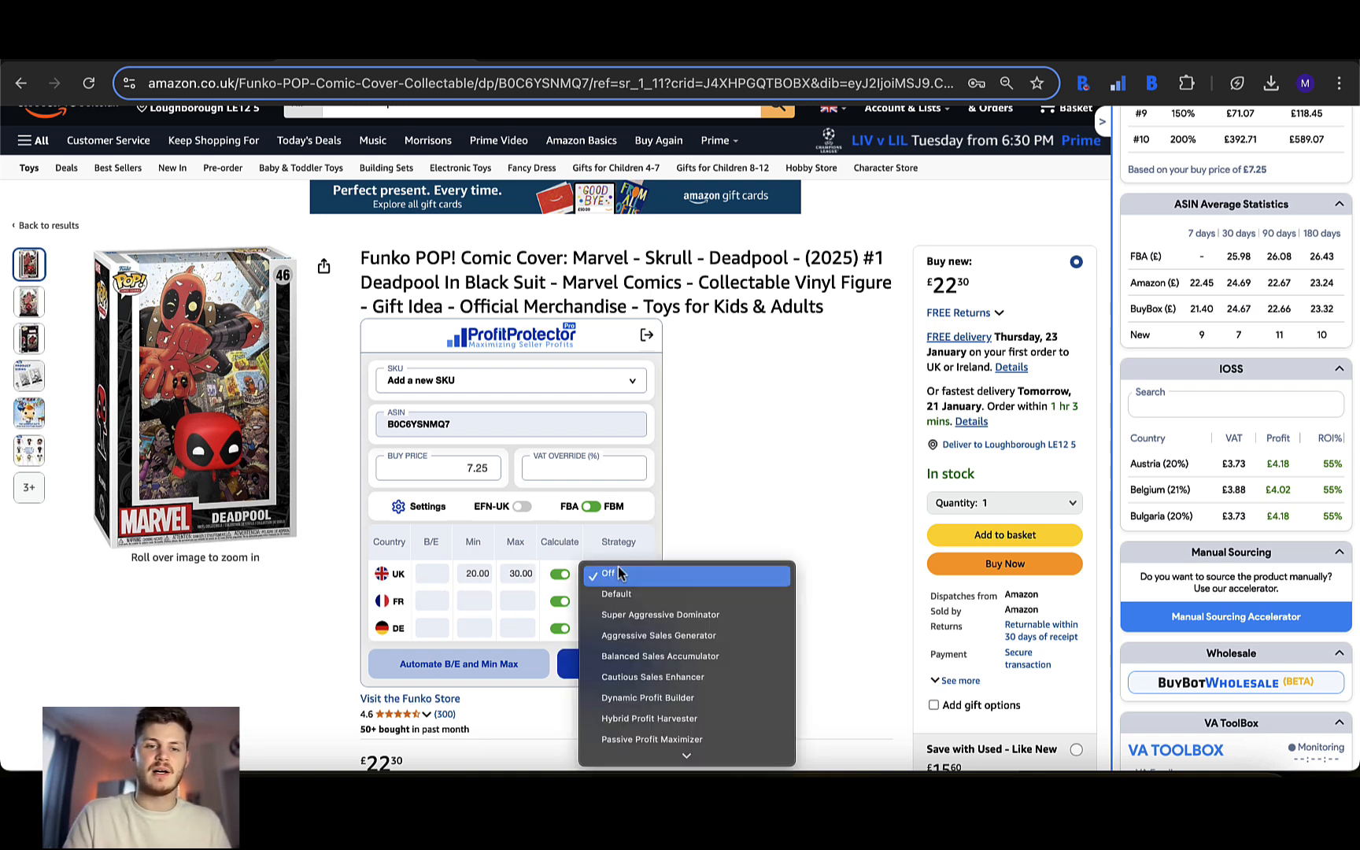
left_click(630, 614)
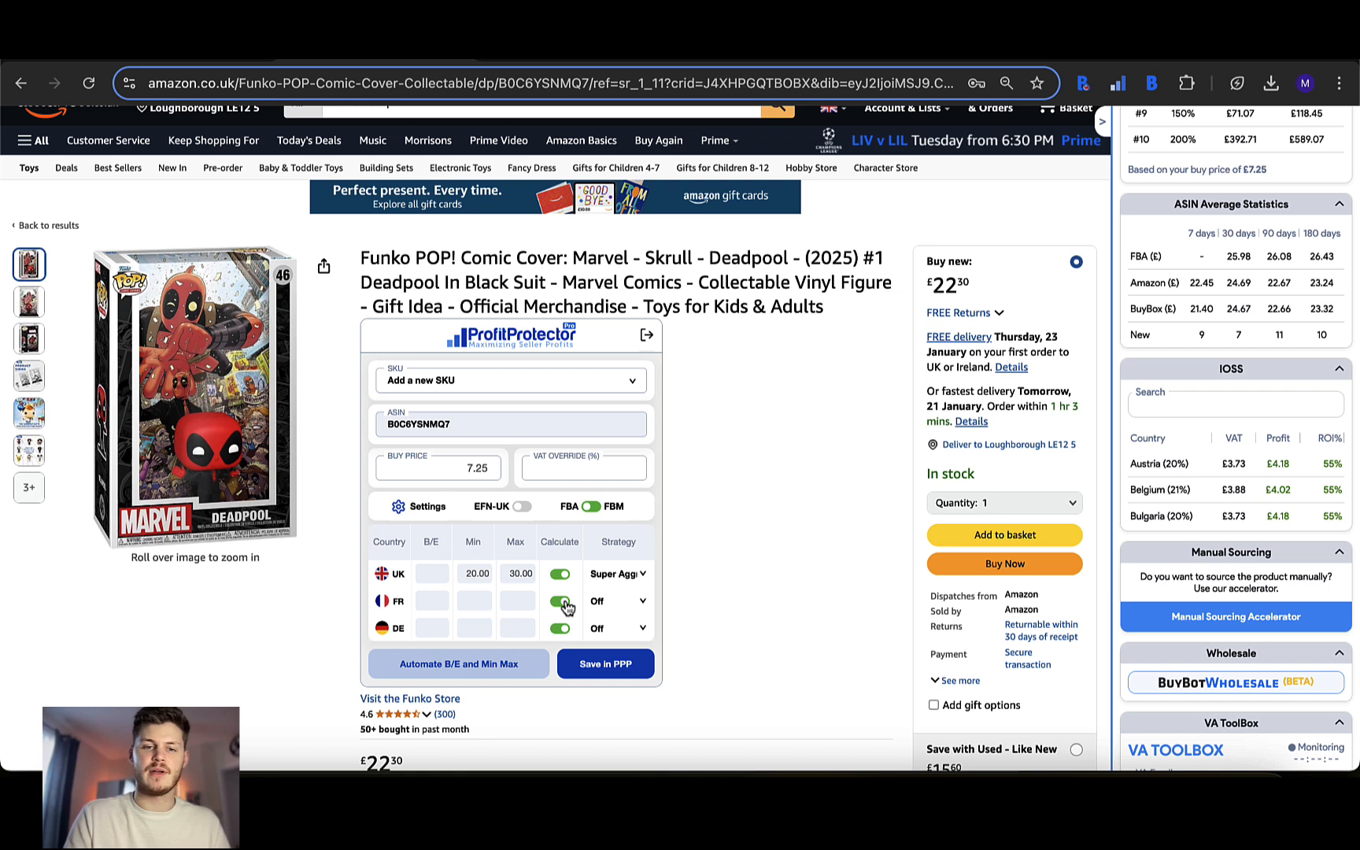
left_click(460, 670)
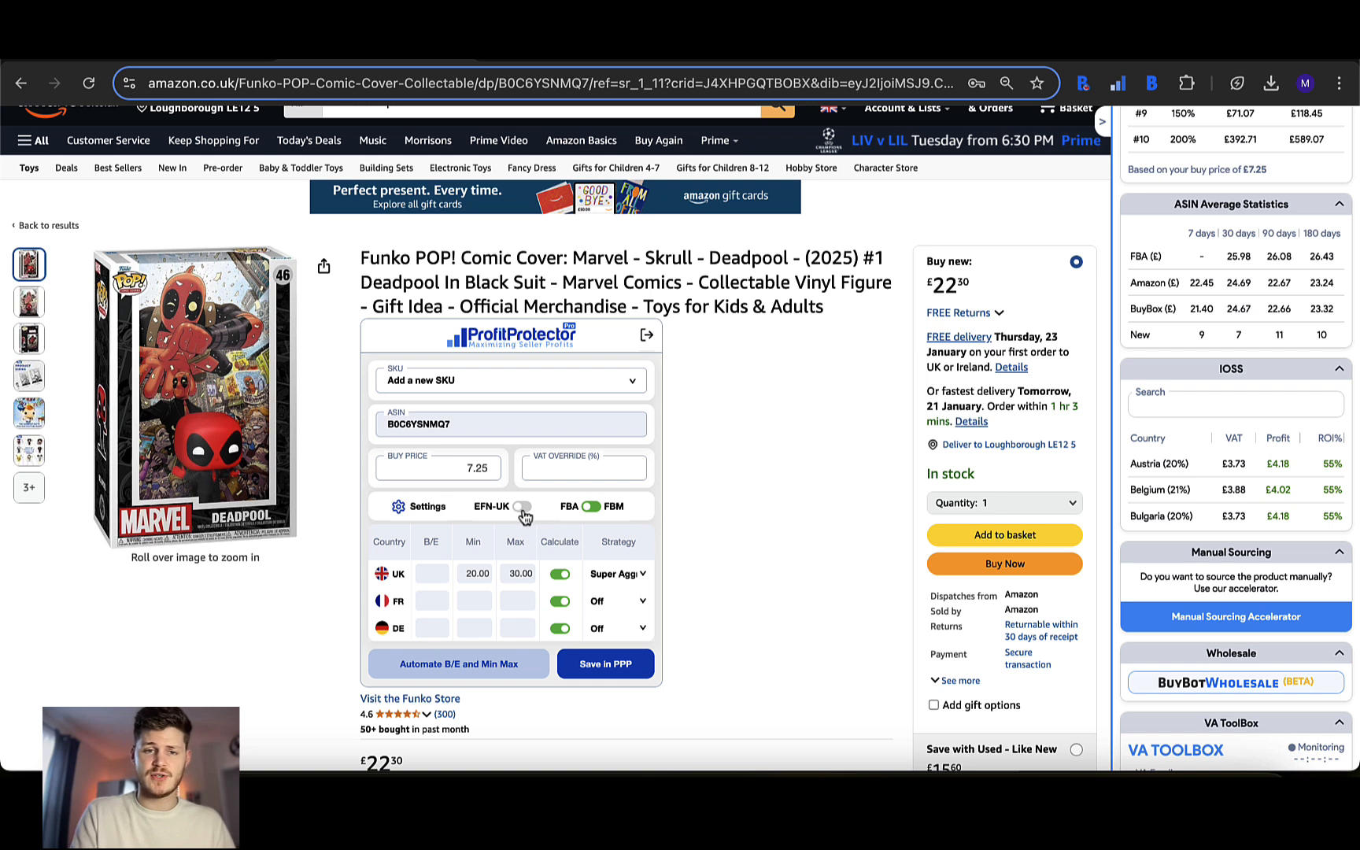
left_click(598, 664)
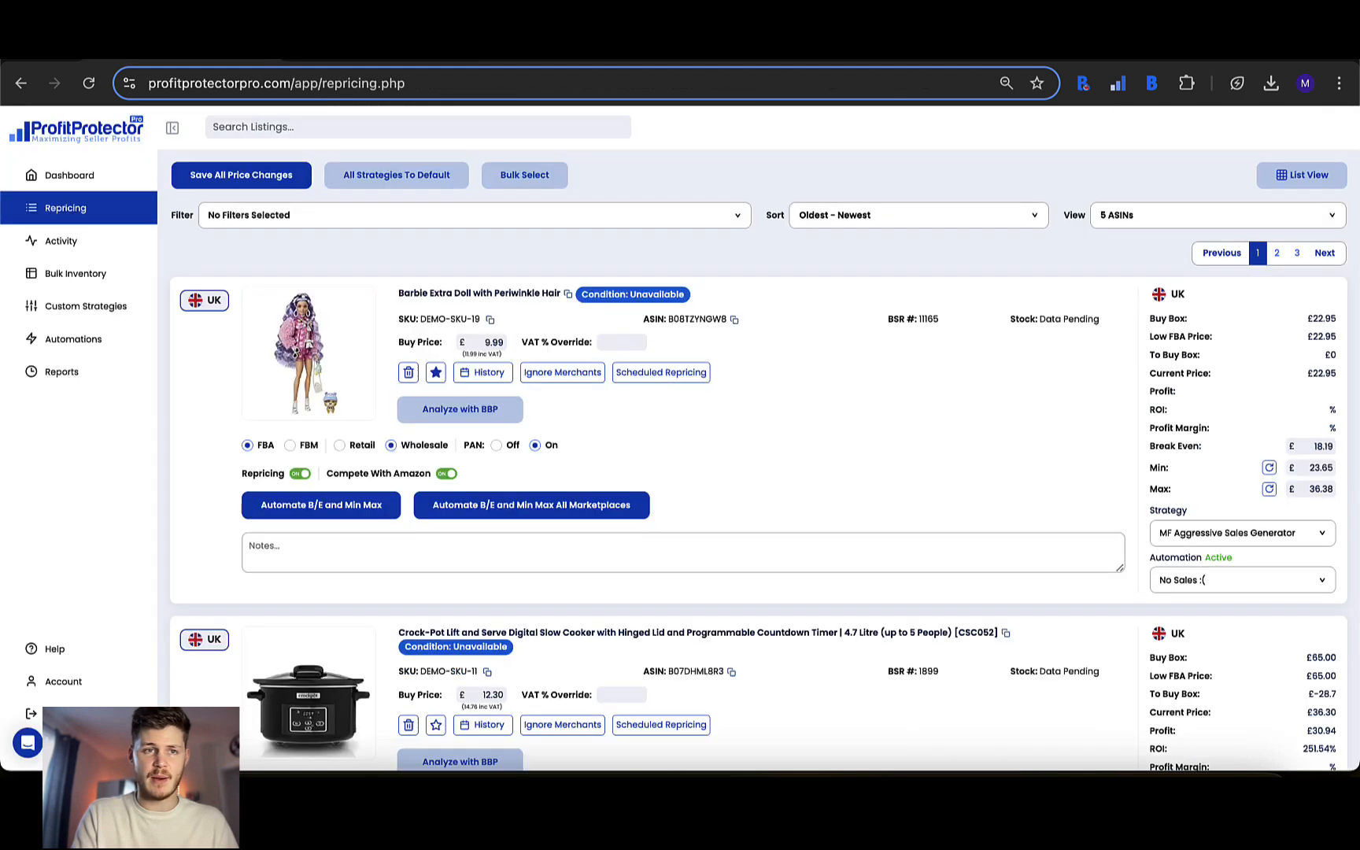
Switch to ProfitProtector's Repricing page and sort the listings by Newest - Oldest
left_click(640, 83)
key("Return")
left_click(849, 216)
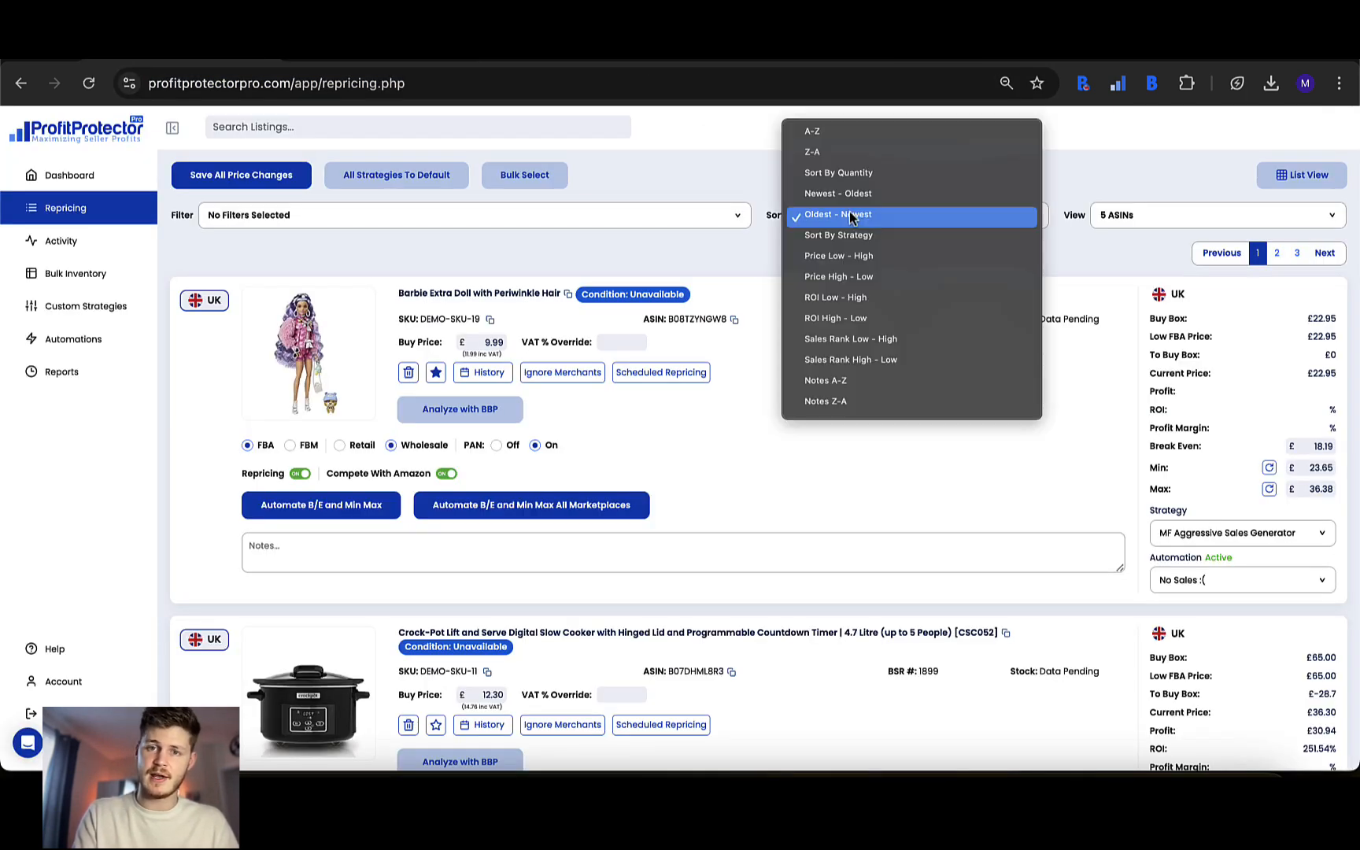
left_click(849, 199)
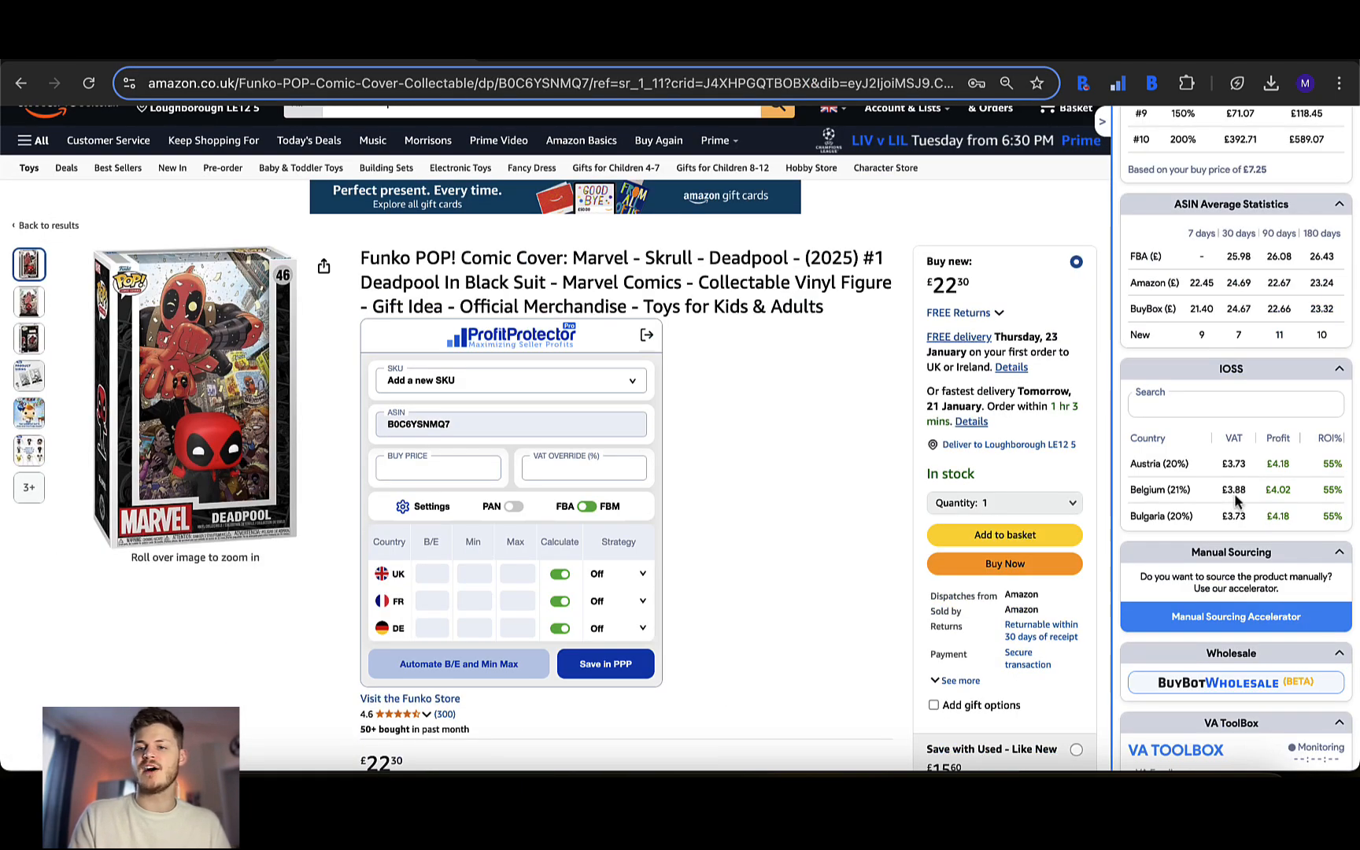
Examine the PPP section of the BuyBotPro sidebar on Amazon's Deadpool Funko POP page, including its Max Sold Price option
scroll(1233, 492, "down", 5)
scroll(1183, 555, "down", 6)
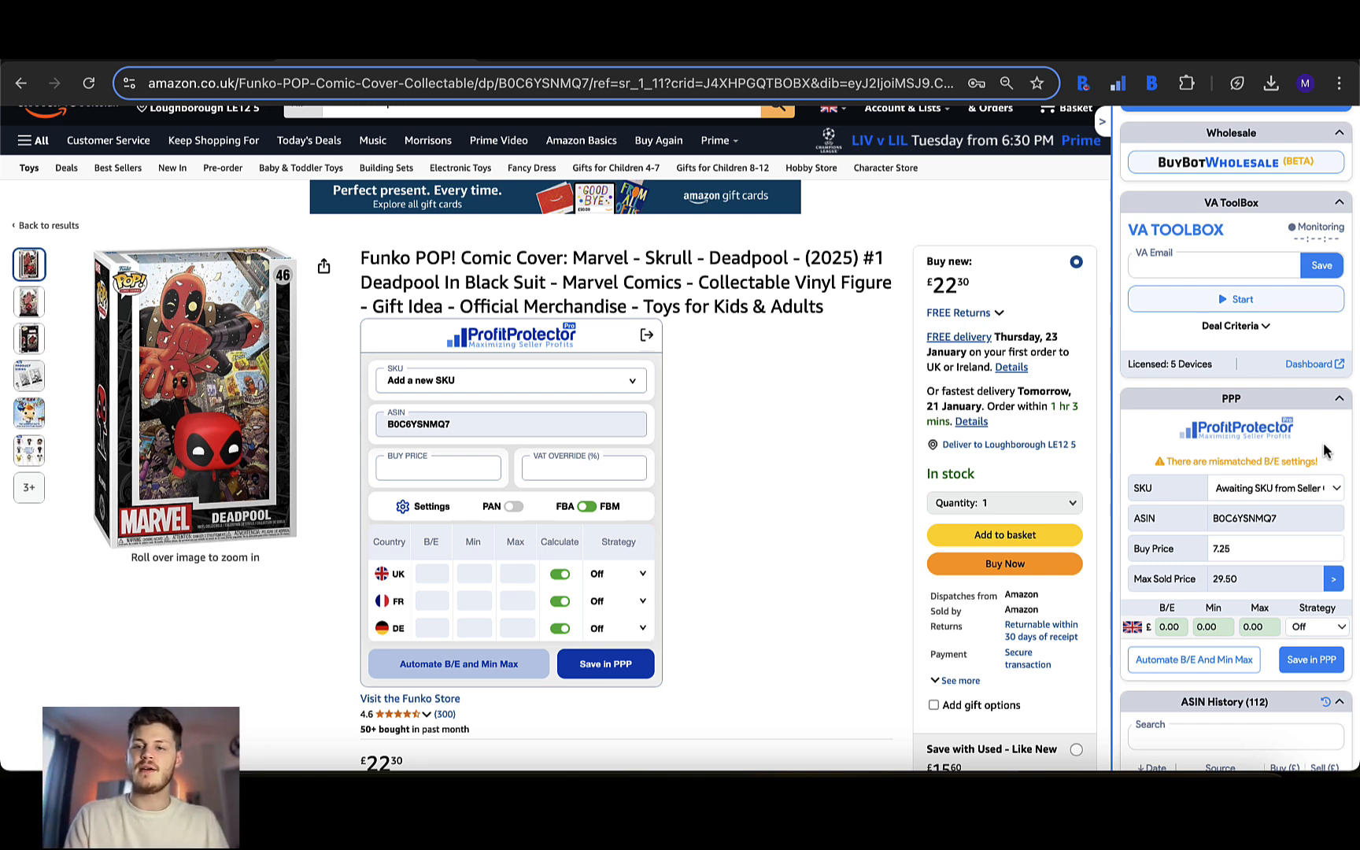
mouse_move(1237, 466)
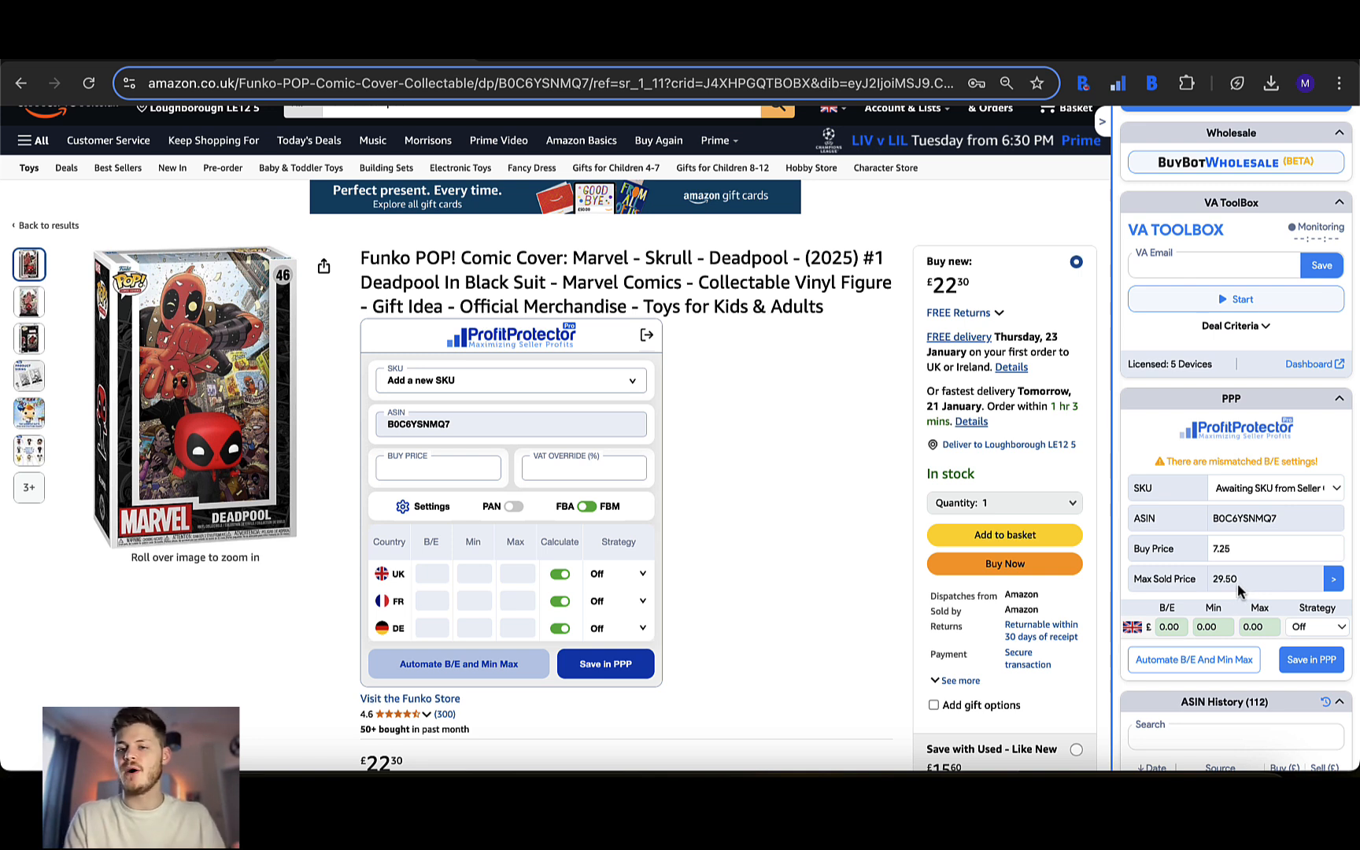
left_click(1332, 579)
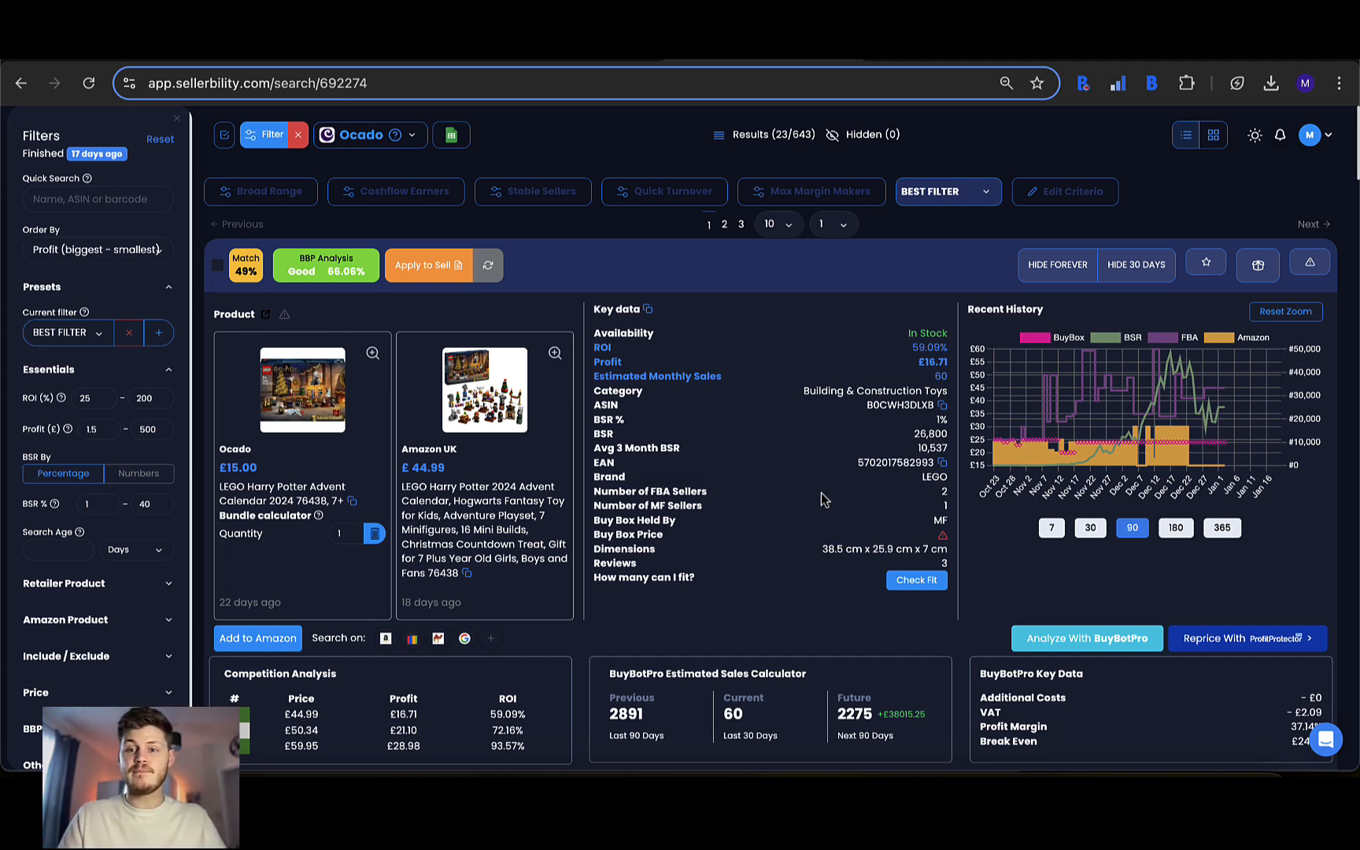
View and close Sellerbility's ProfitProtector repricing form for the LEGO Harry Potter Advent Calendar, and switch to ProfitProtectorPro's pricing page
left_click(1253, 638)
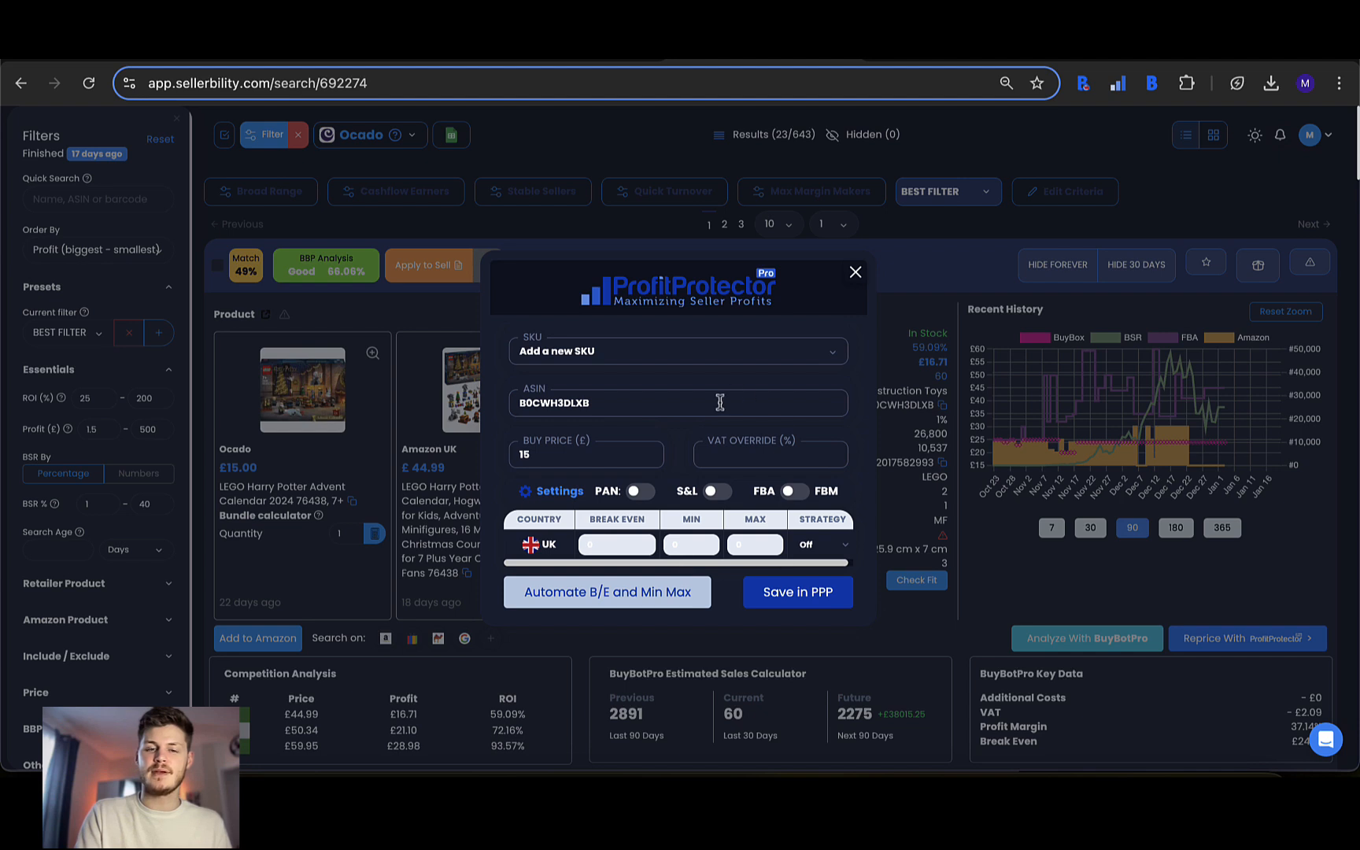
scroll(719, 401, "down", 1)
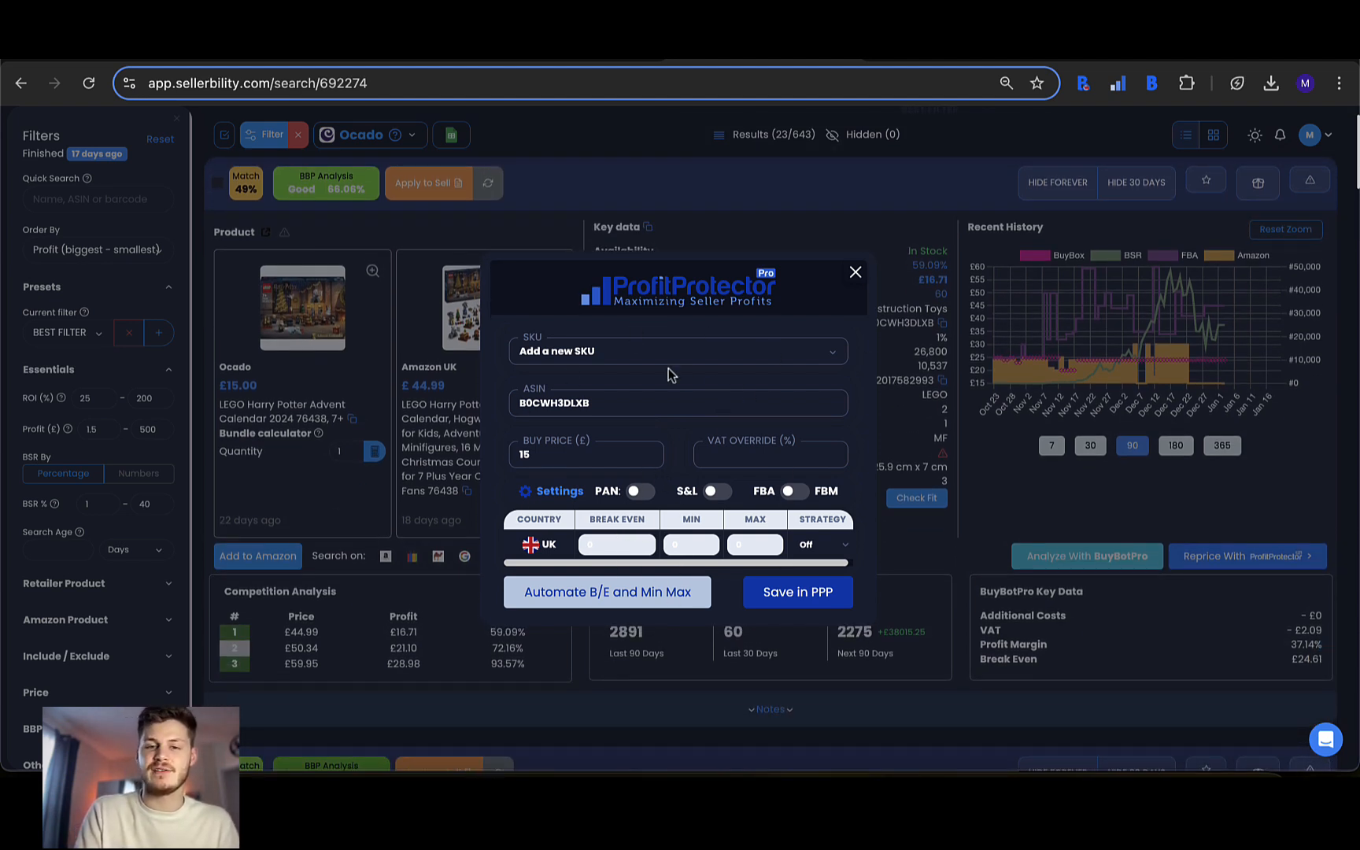
left_click(854, 274)
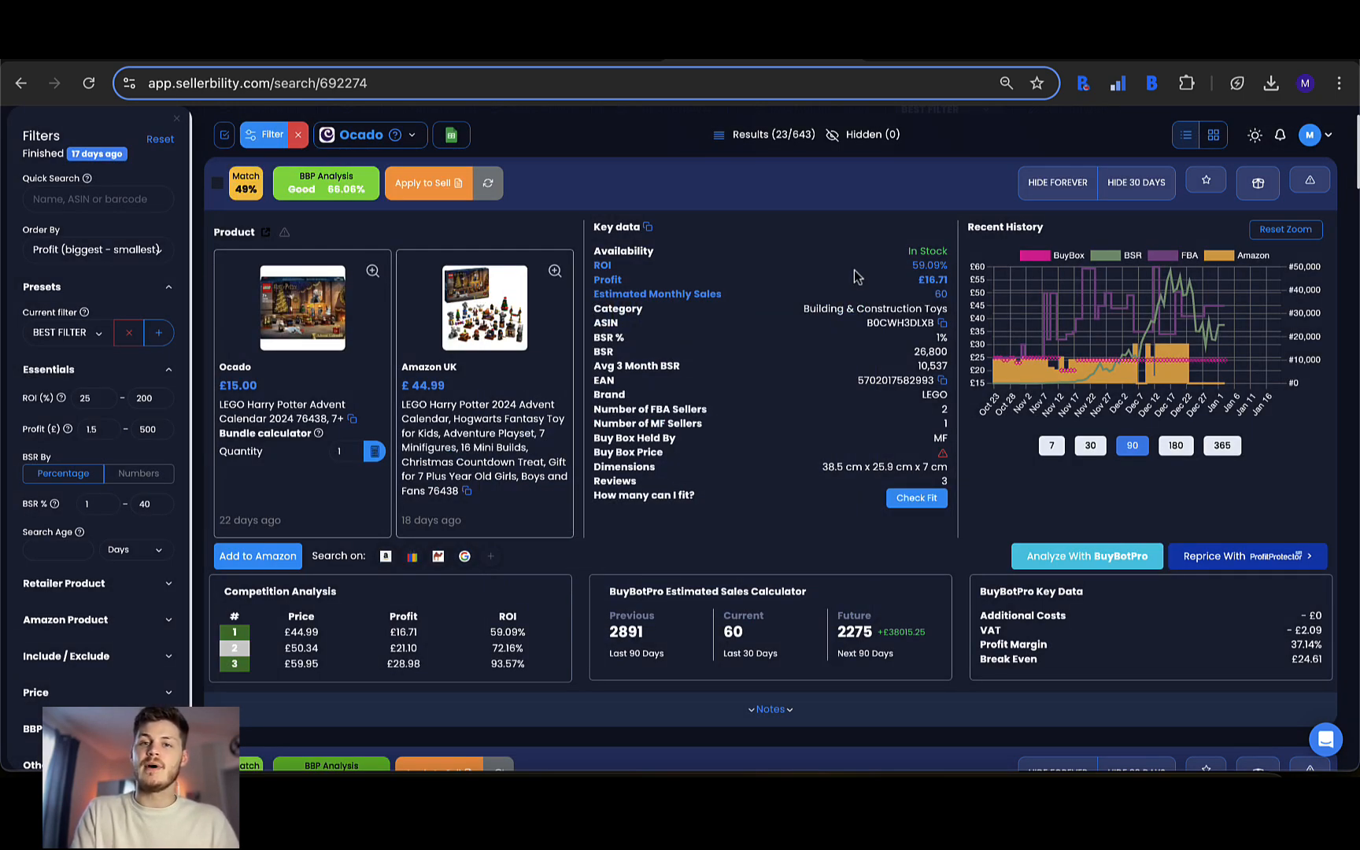
left_click(1125, 47)
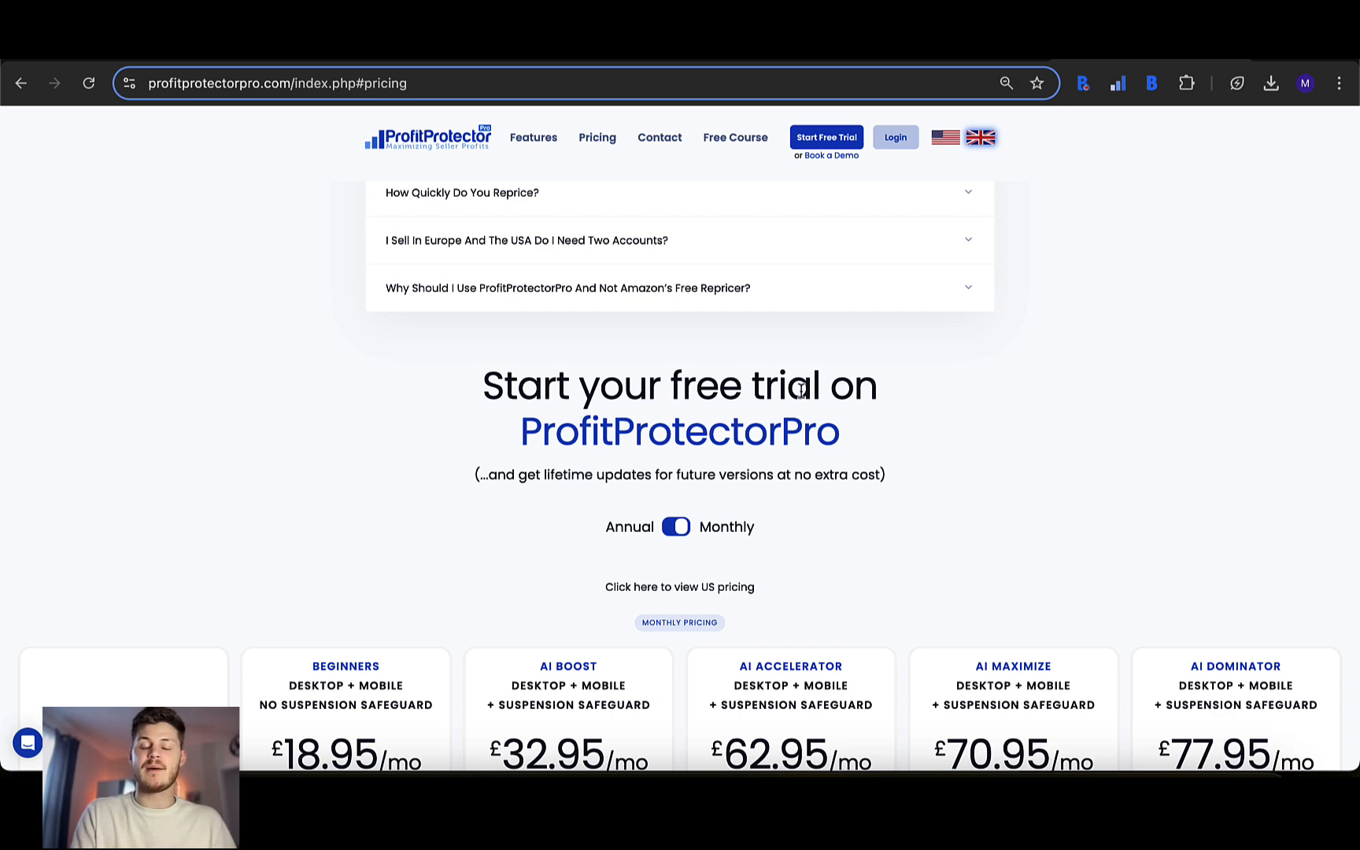
Compare the monthly plan prices for the US and the UK, ending on the UK pricing
scroll(801, 391, "down", 3)
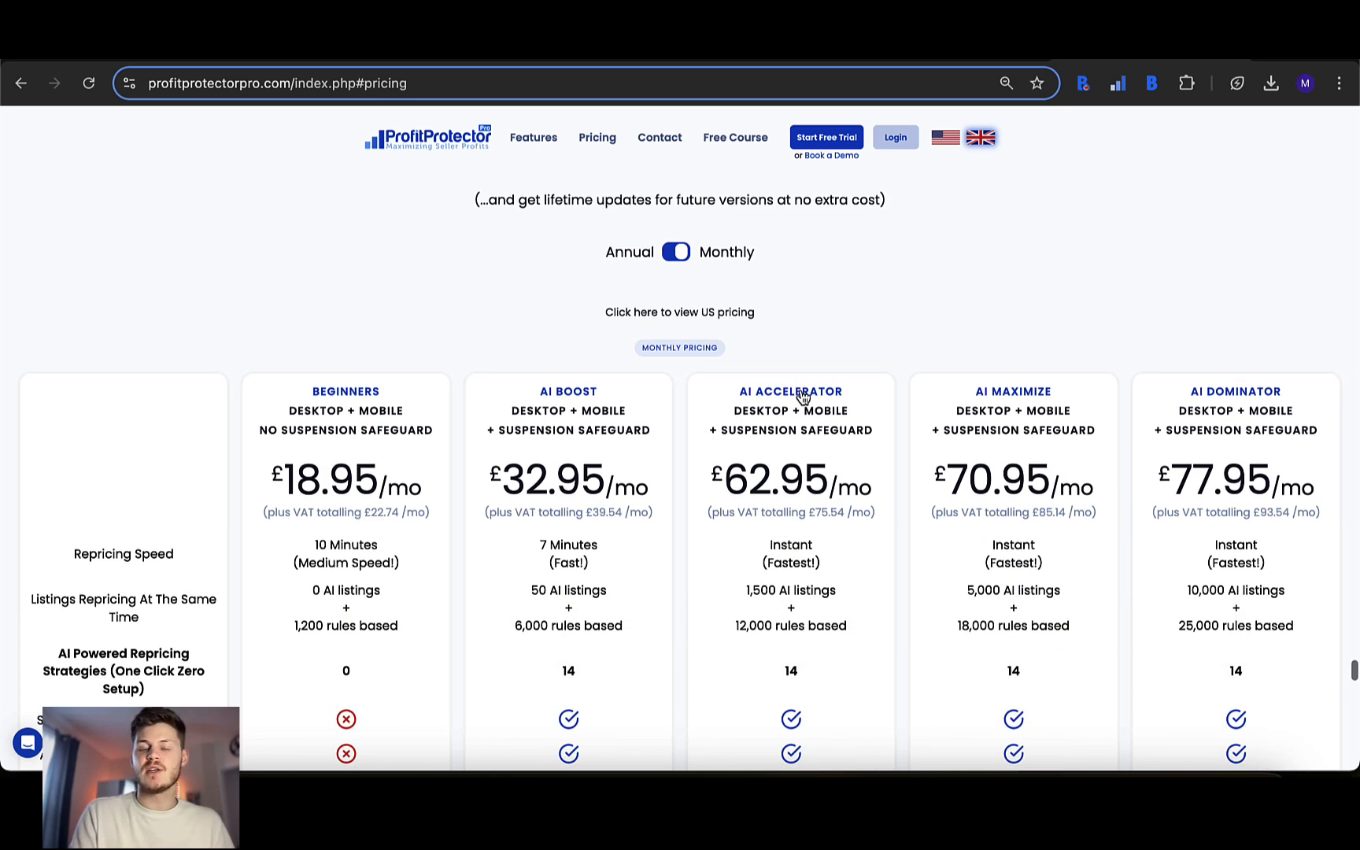
scroll(802, 397, "up", 1)
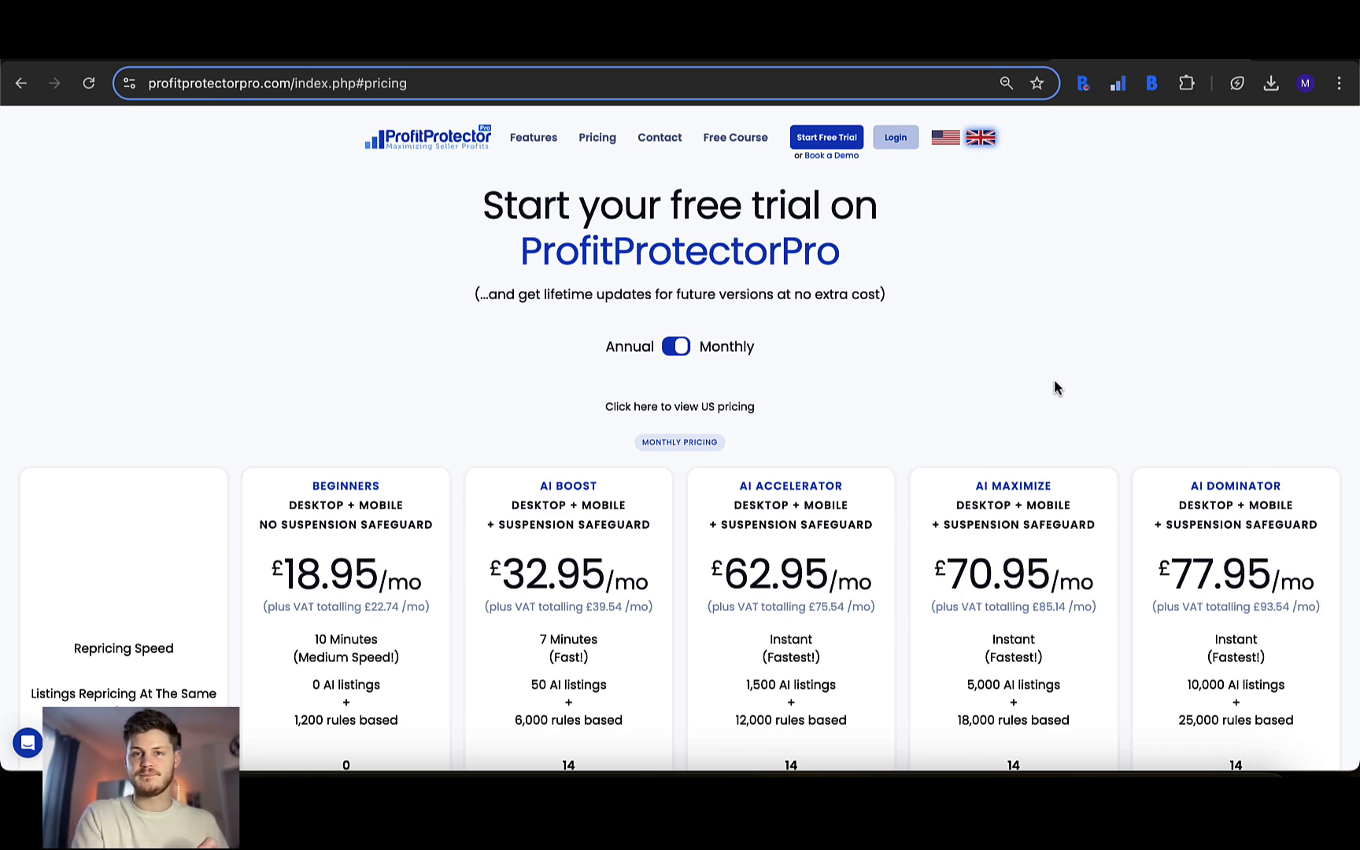
scroll(1054, 386, "down", 3)
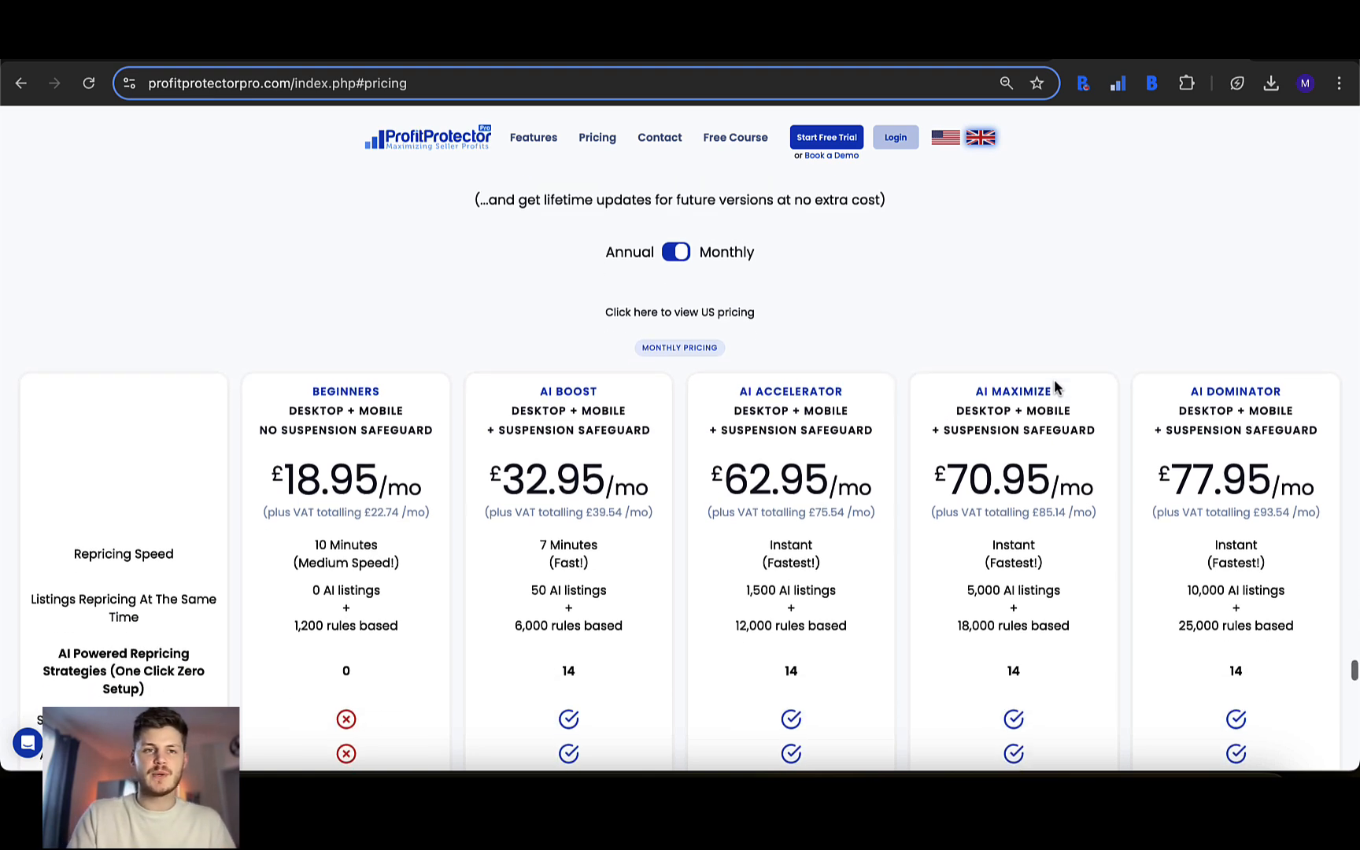
scroll(1054, 385, "down", 2)
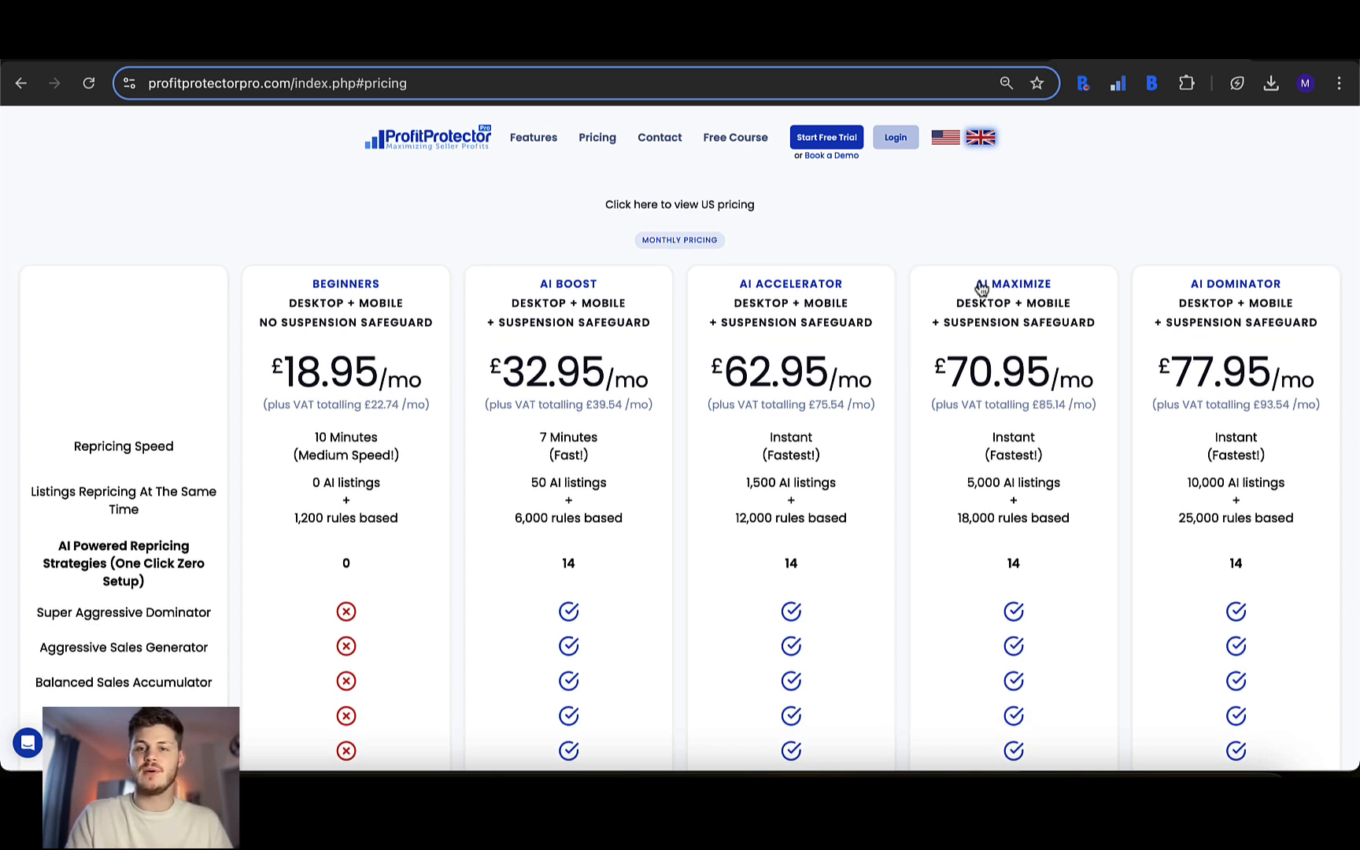
left_click(945, 138)
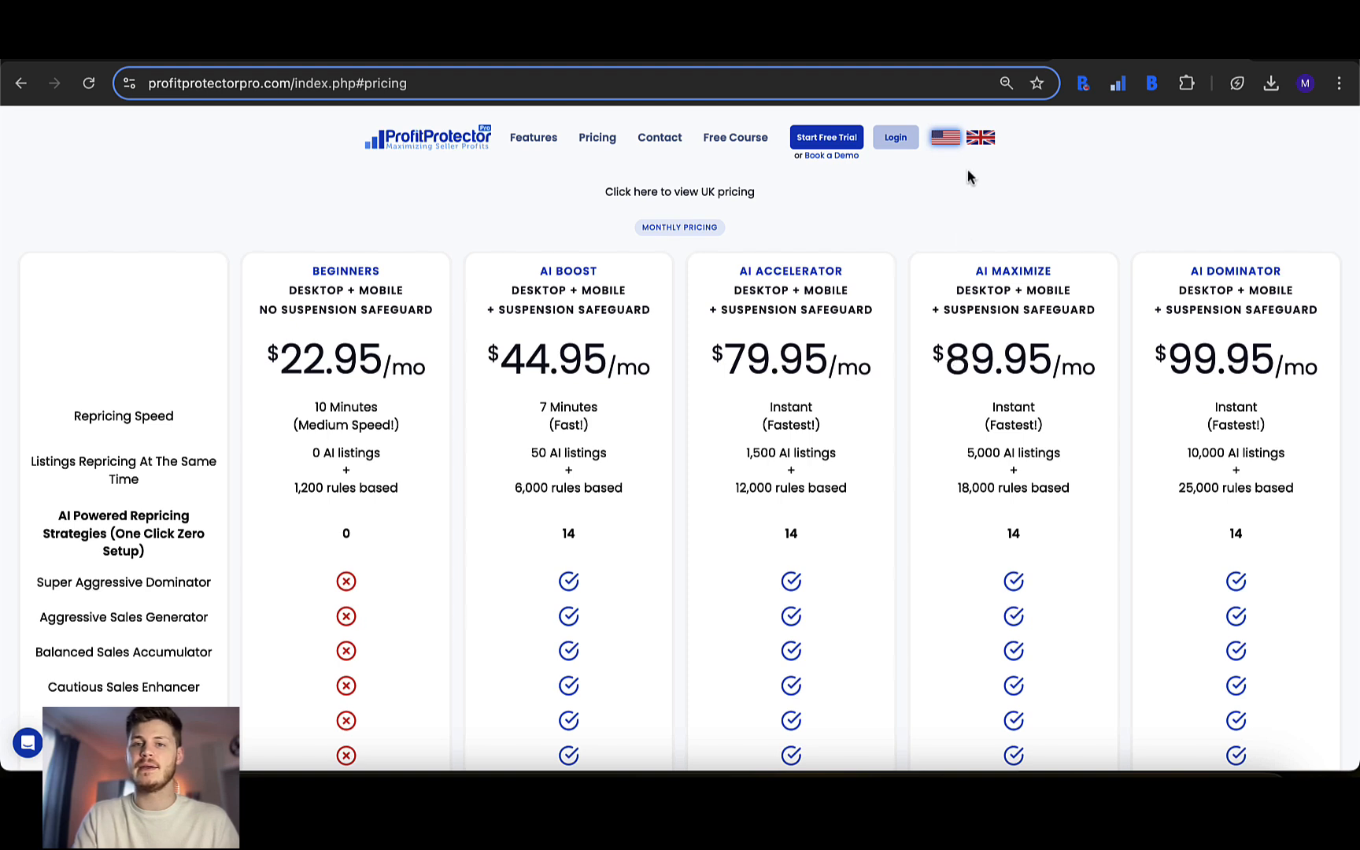
left_click(980, 139)
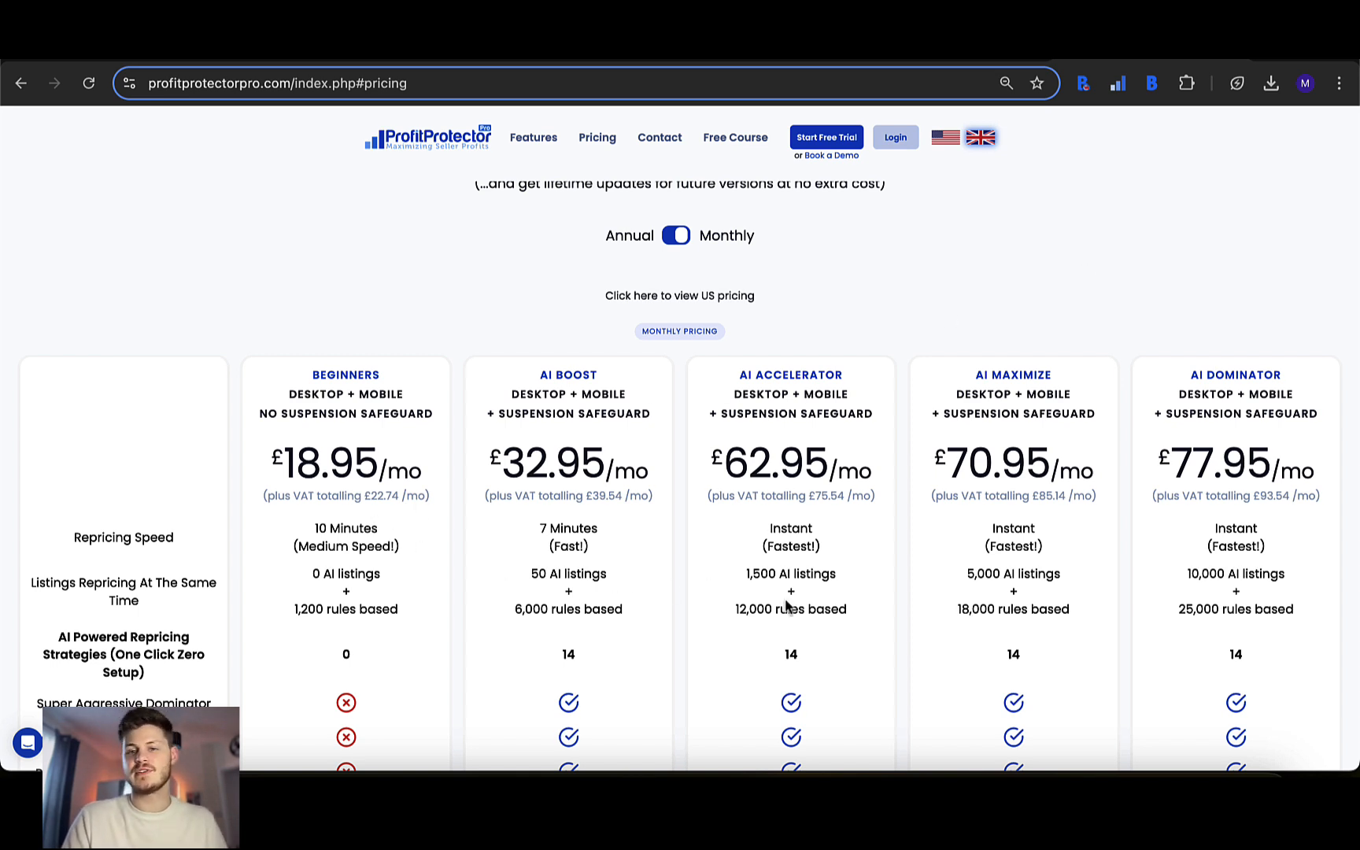
Examine the UK plan comparison table from repricing speed and AI listings through strategies, automations and other features, then return to the plan prices
scroll(720, 619, "down", 1)
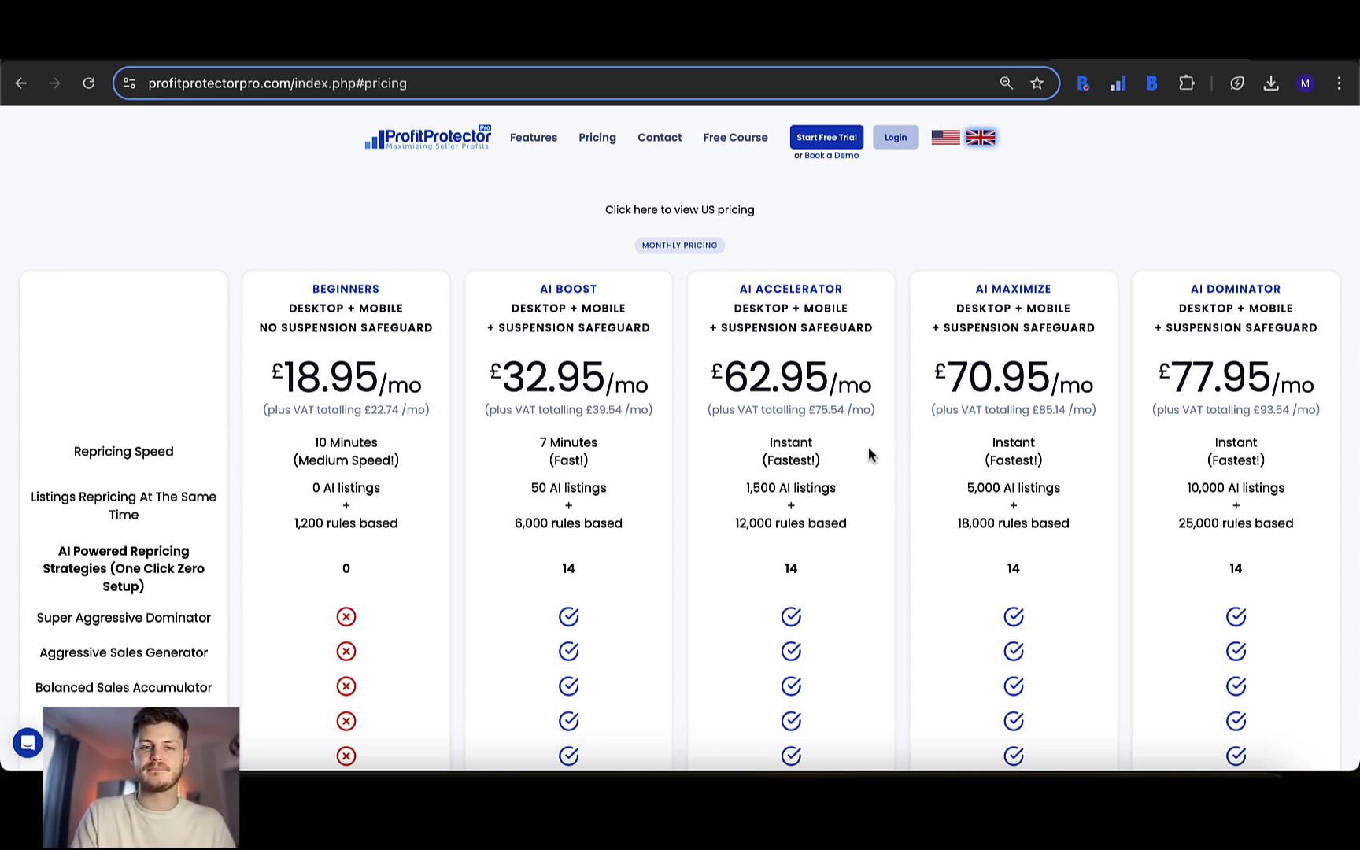
scroll(867, 446, "down", 2)
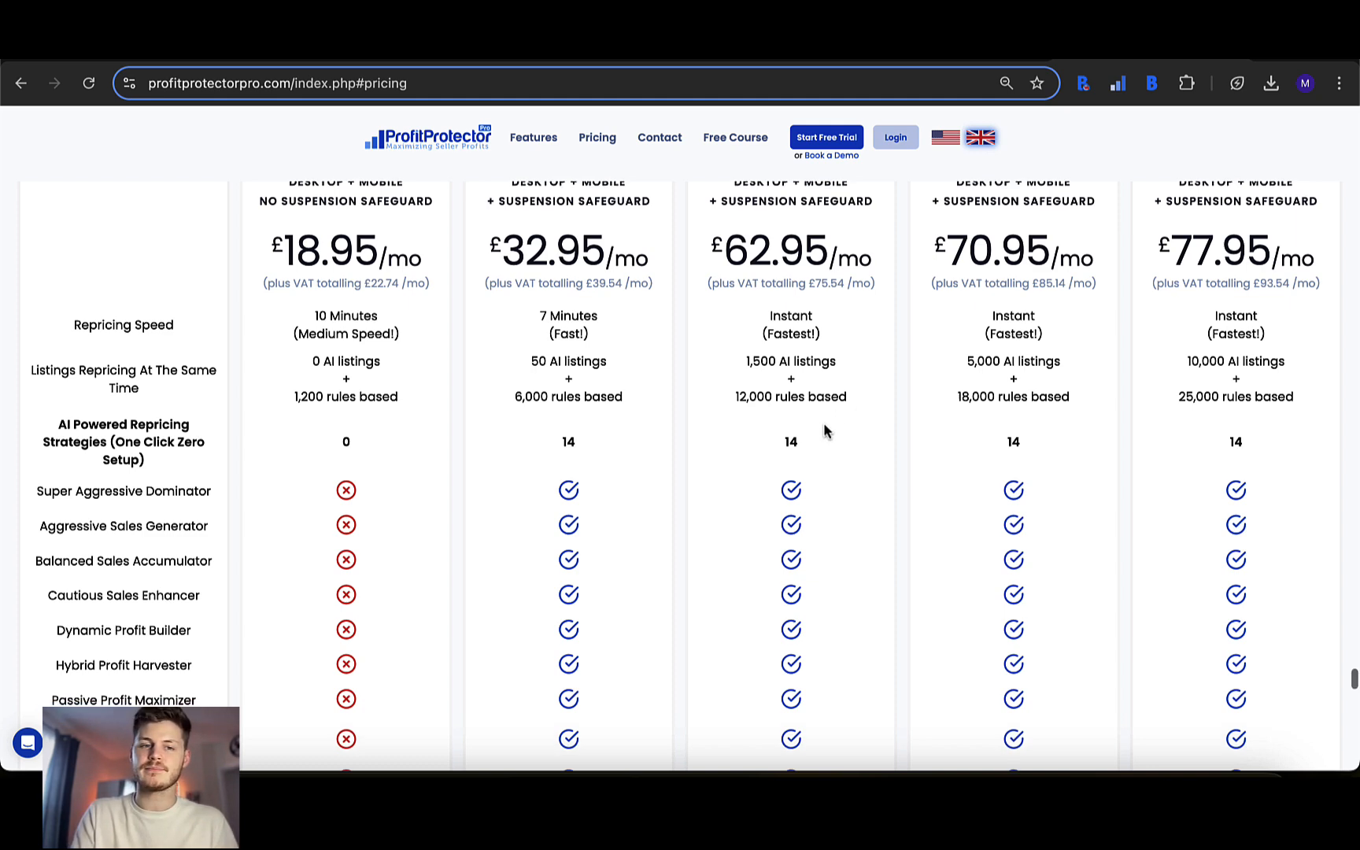
scroll(823, 429, "down", 3)
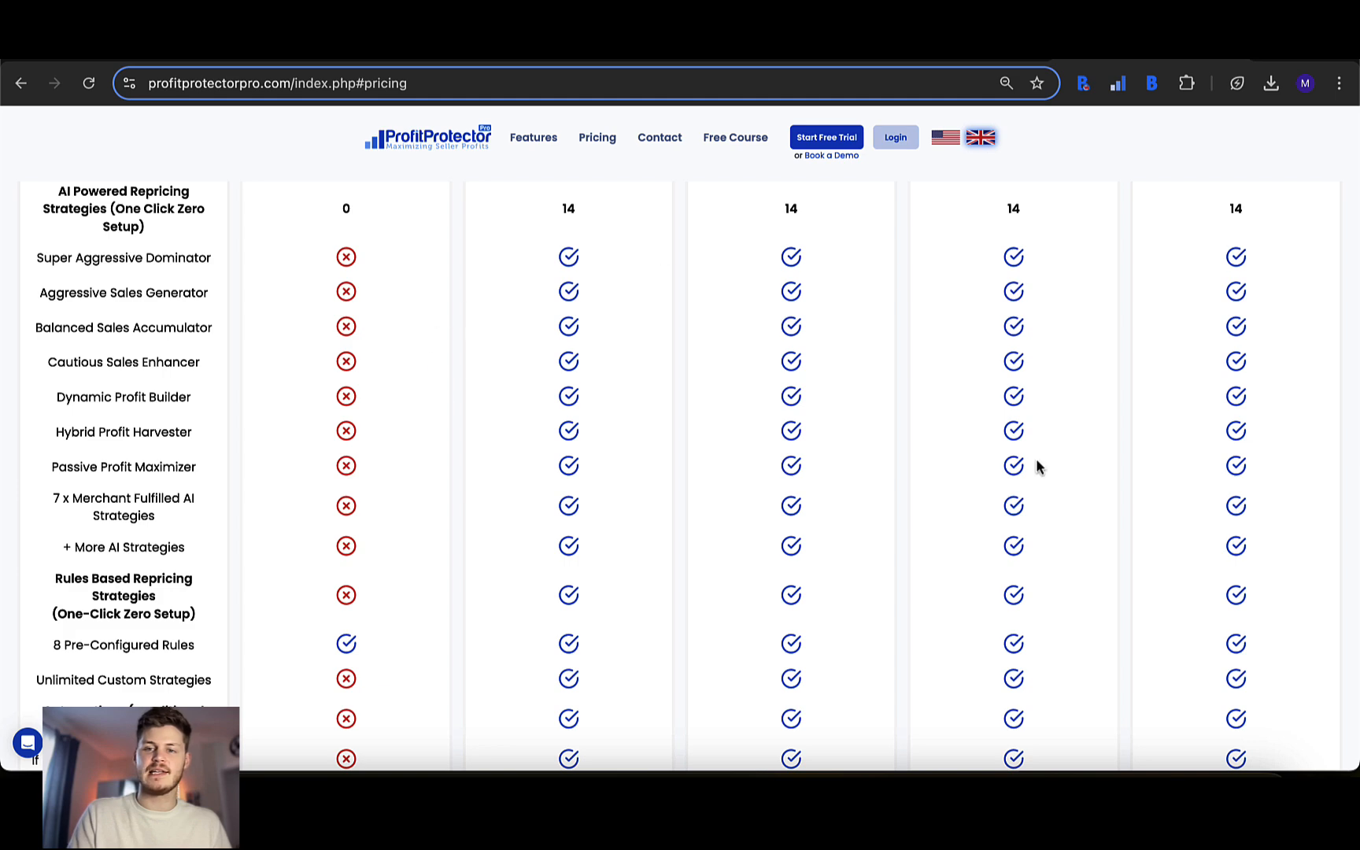
scroll(649, 509, "down", 3)
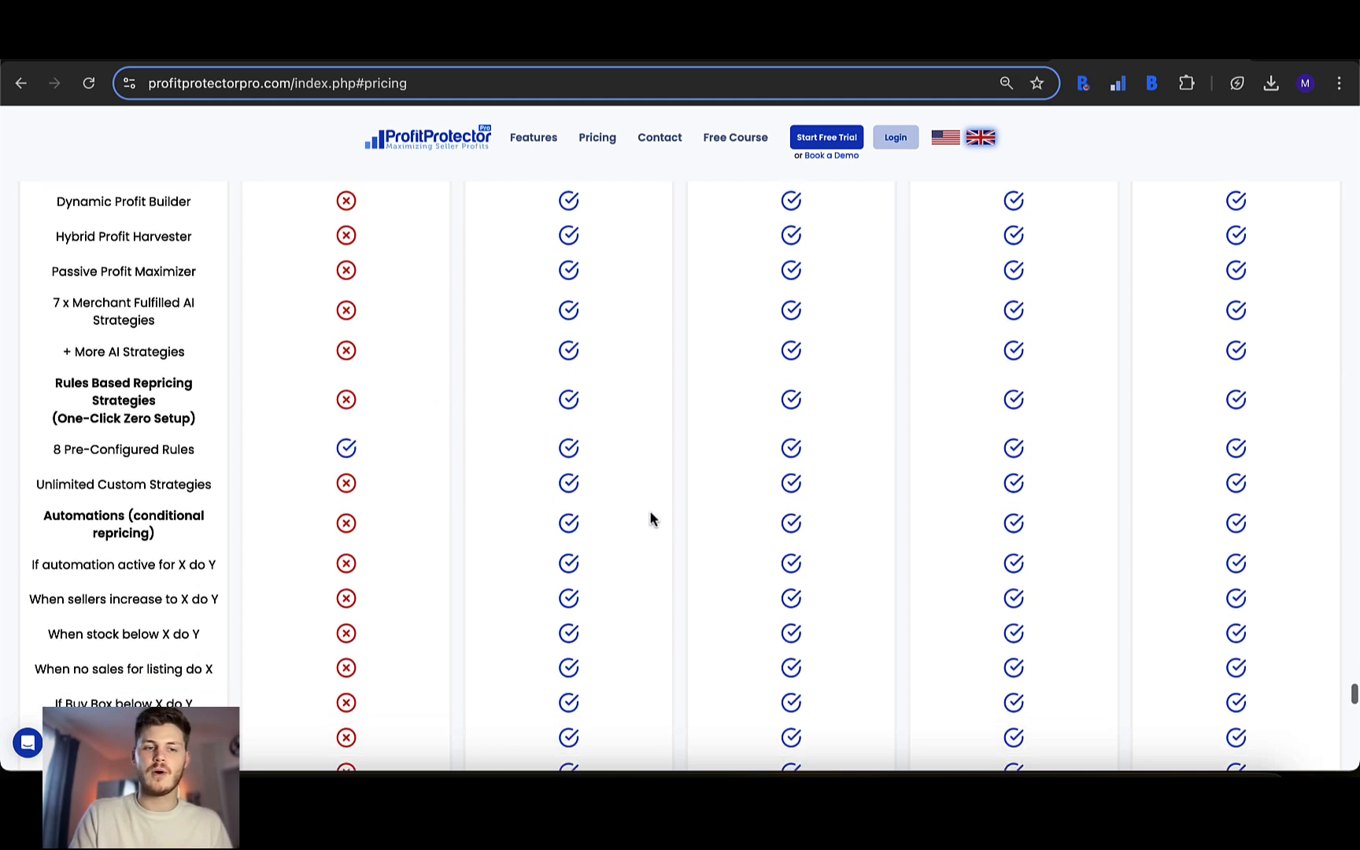
scroll(650, 510, "down", 3)
scroll(650, 513, "down", 5)
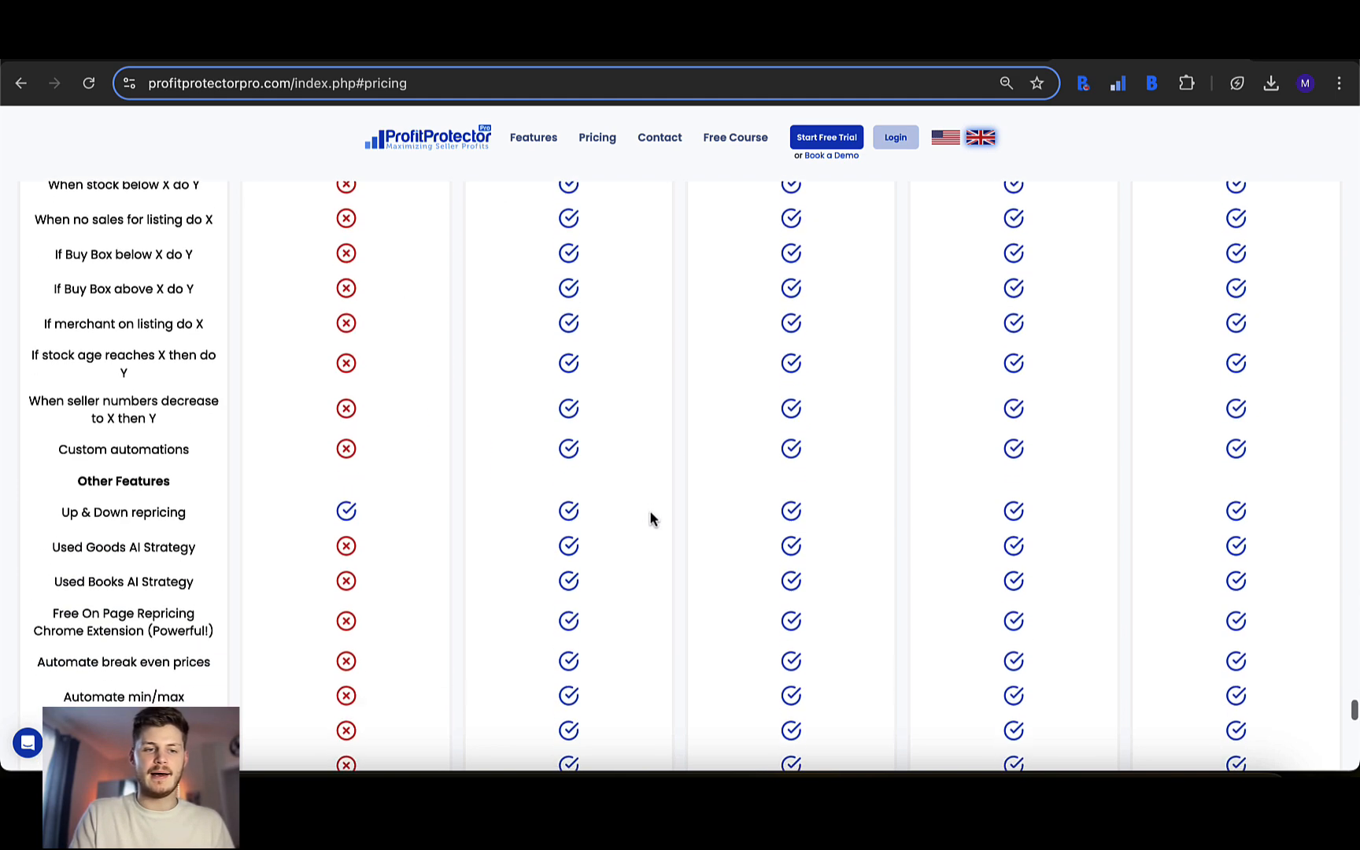
scroll(650, 513, "down", 3)
scroll(649, 518, "down", 2)
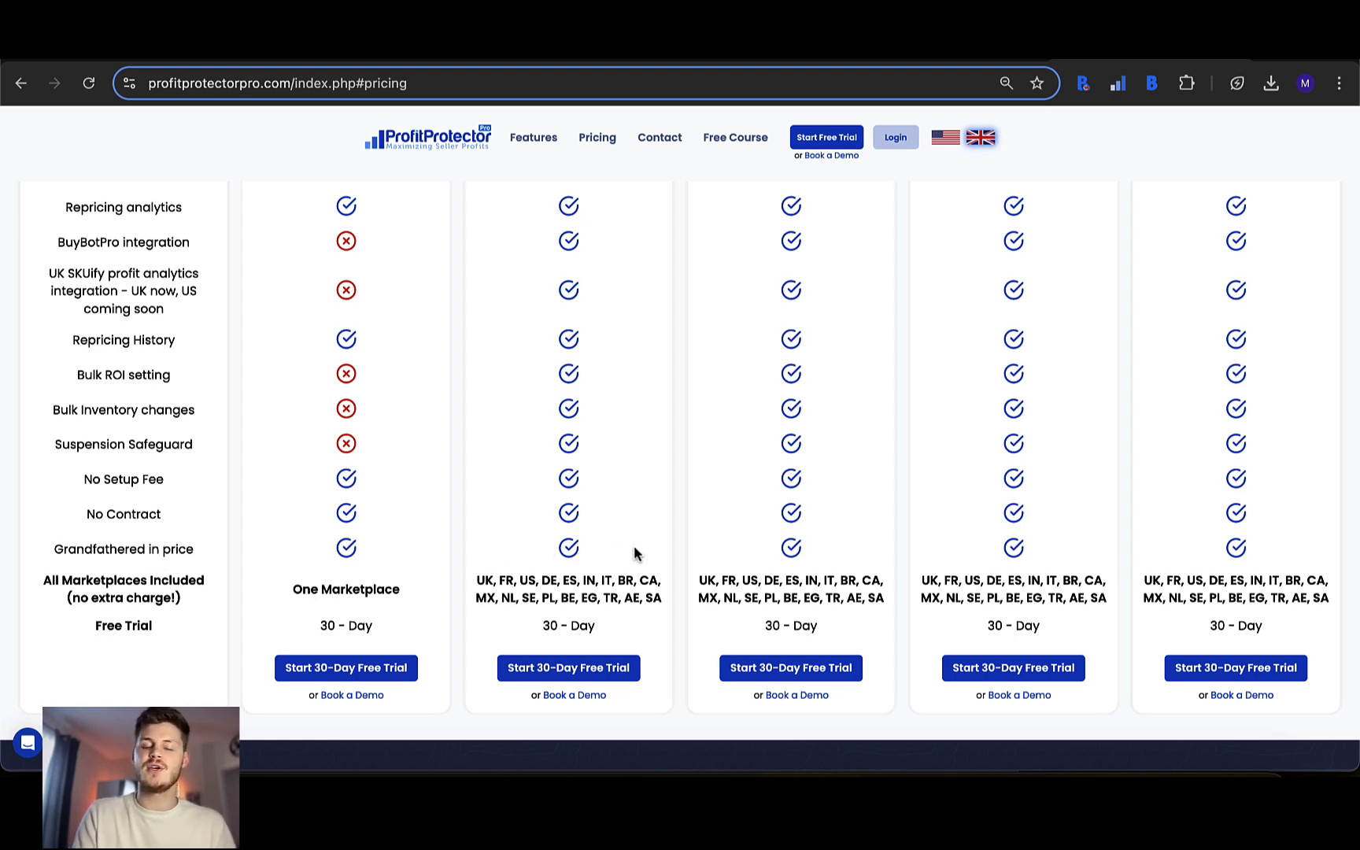
scroll(635, 553, "up", 15)
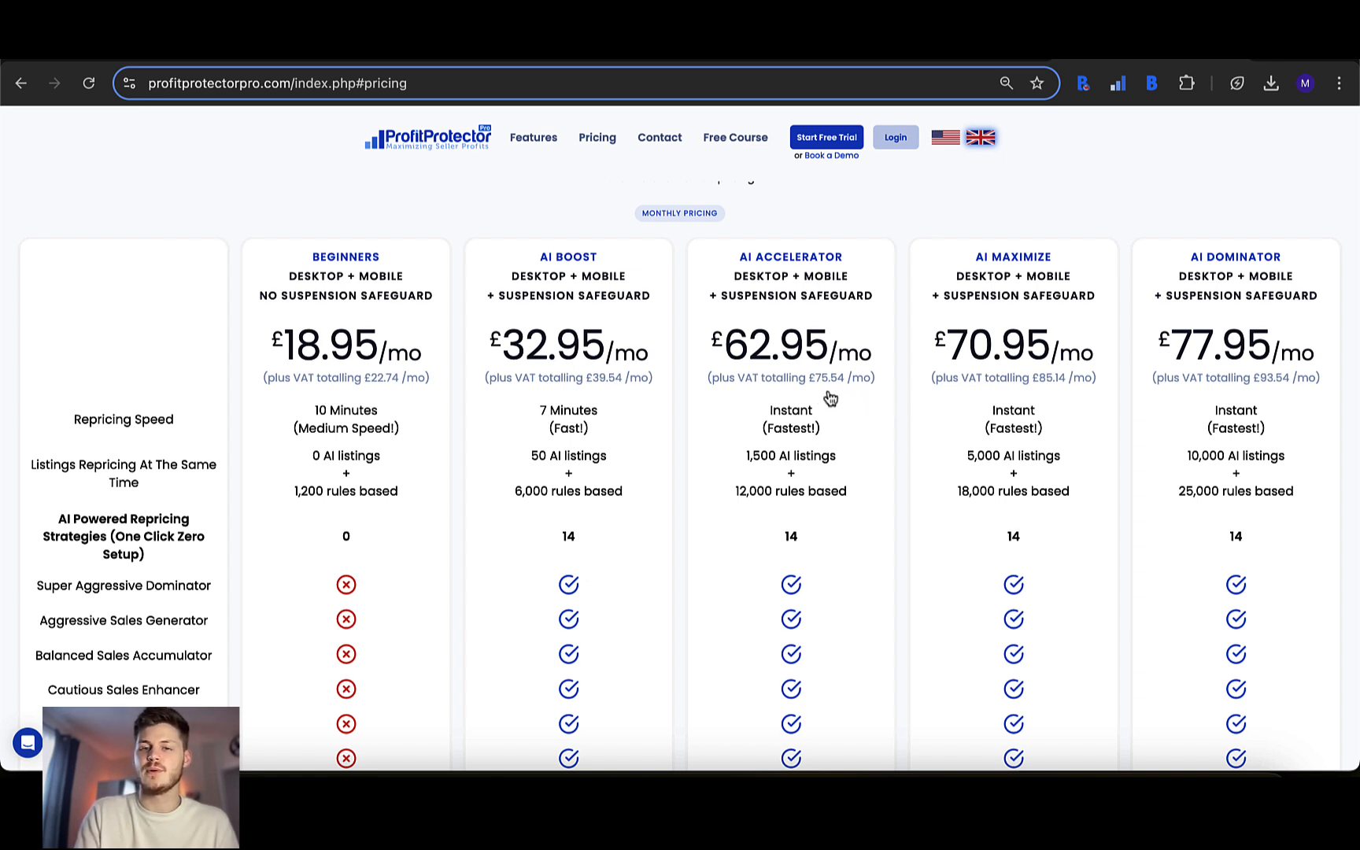
scroll(831, 398, "up", 2)
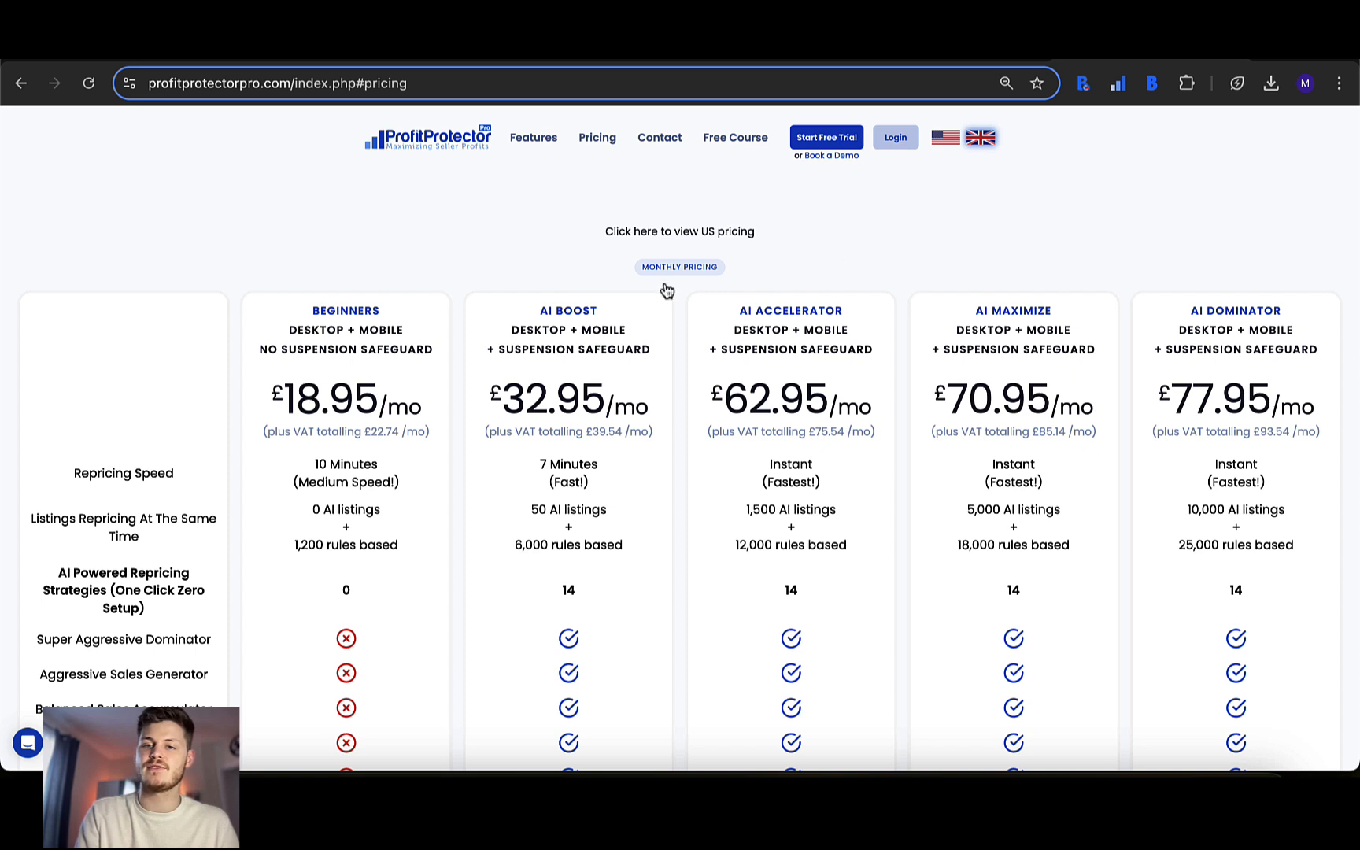
scroll(905, 441, "up", 2)
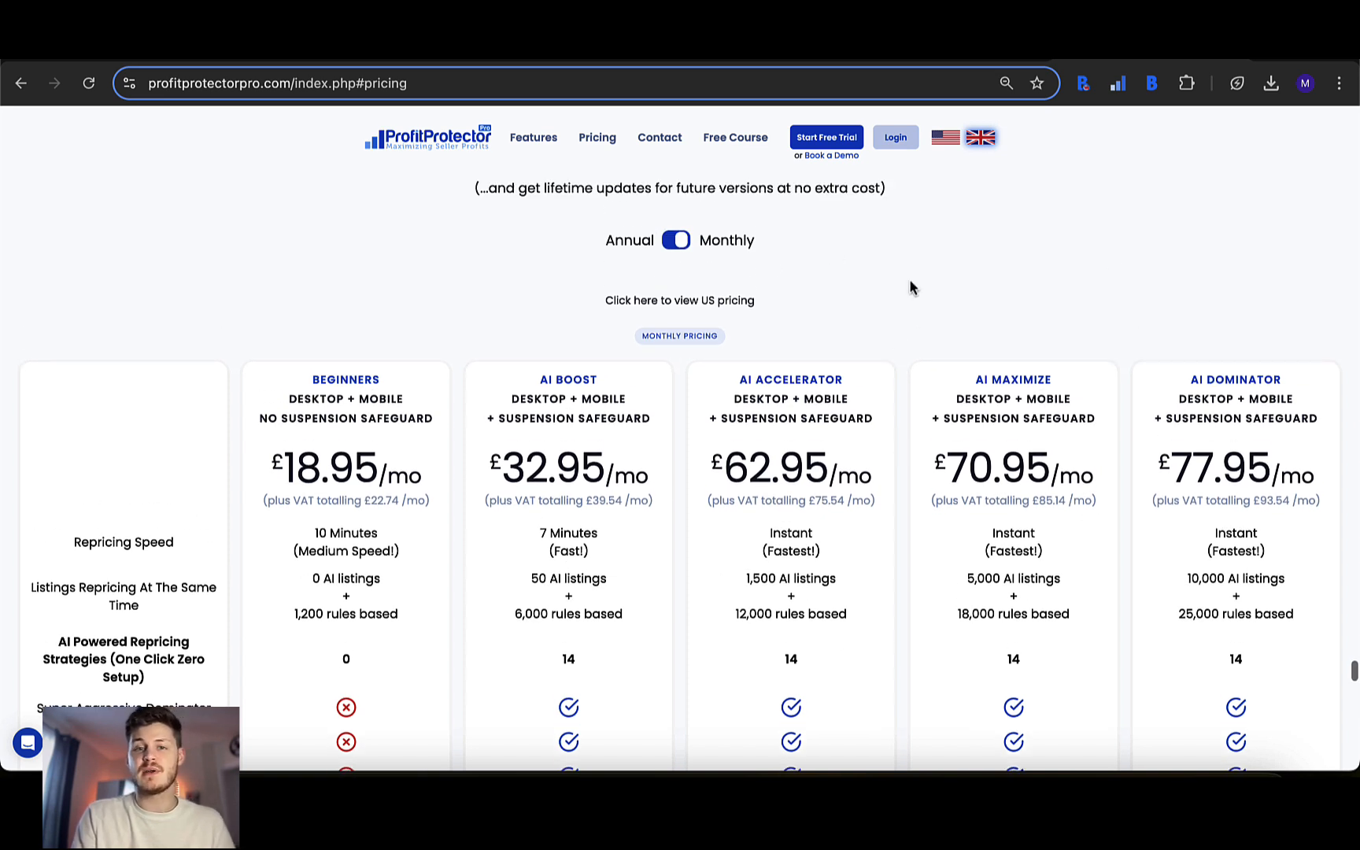
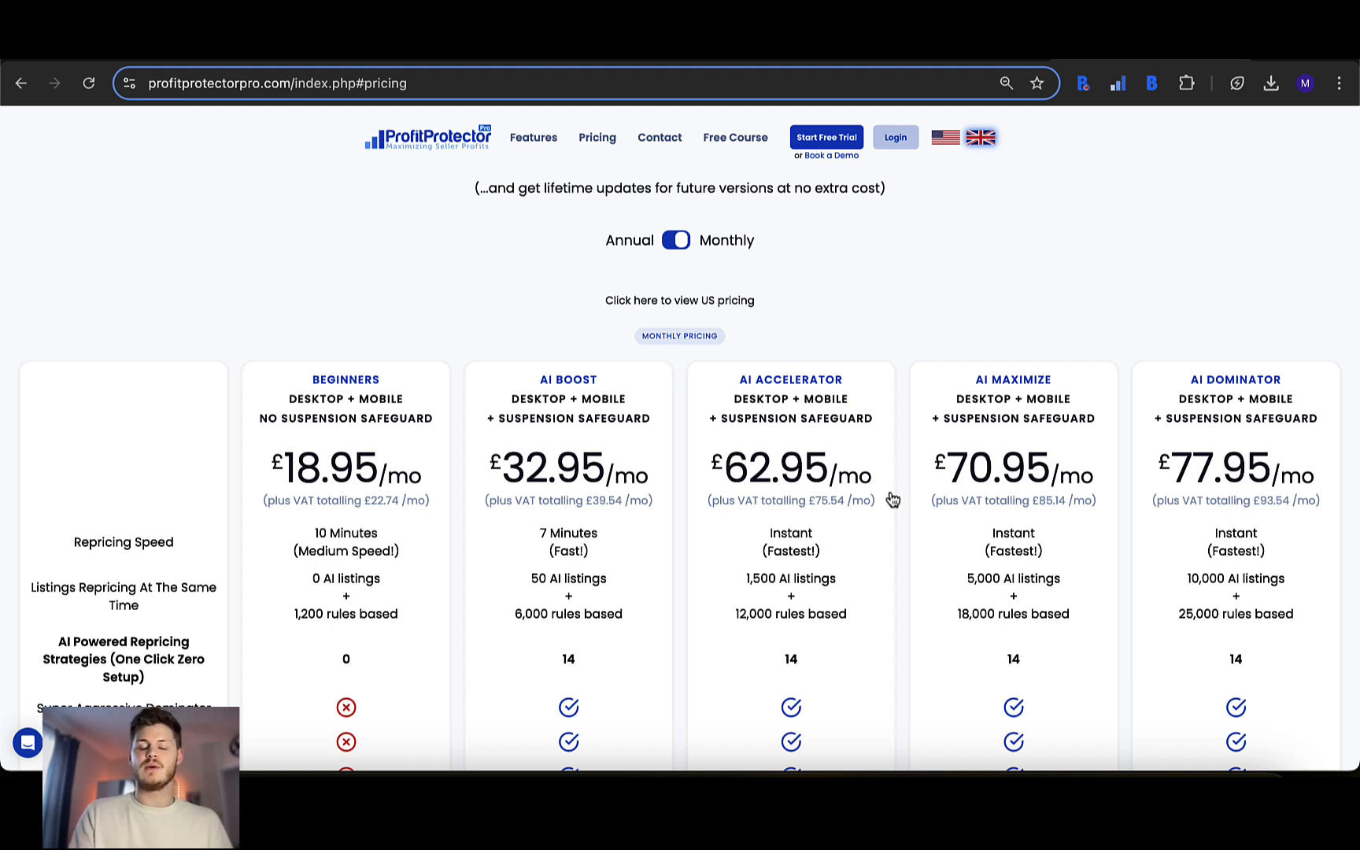
Review the AI Boost plan's features against the other plans, down to the included marketplaces and free trial rows
scroll(891, 498, "down", 3)
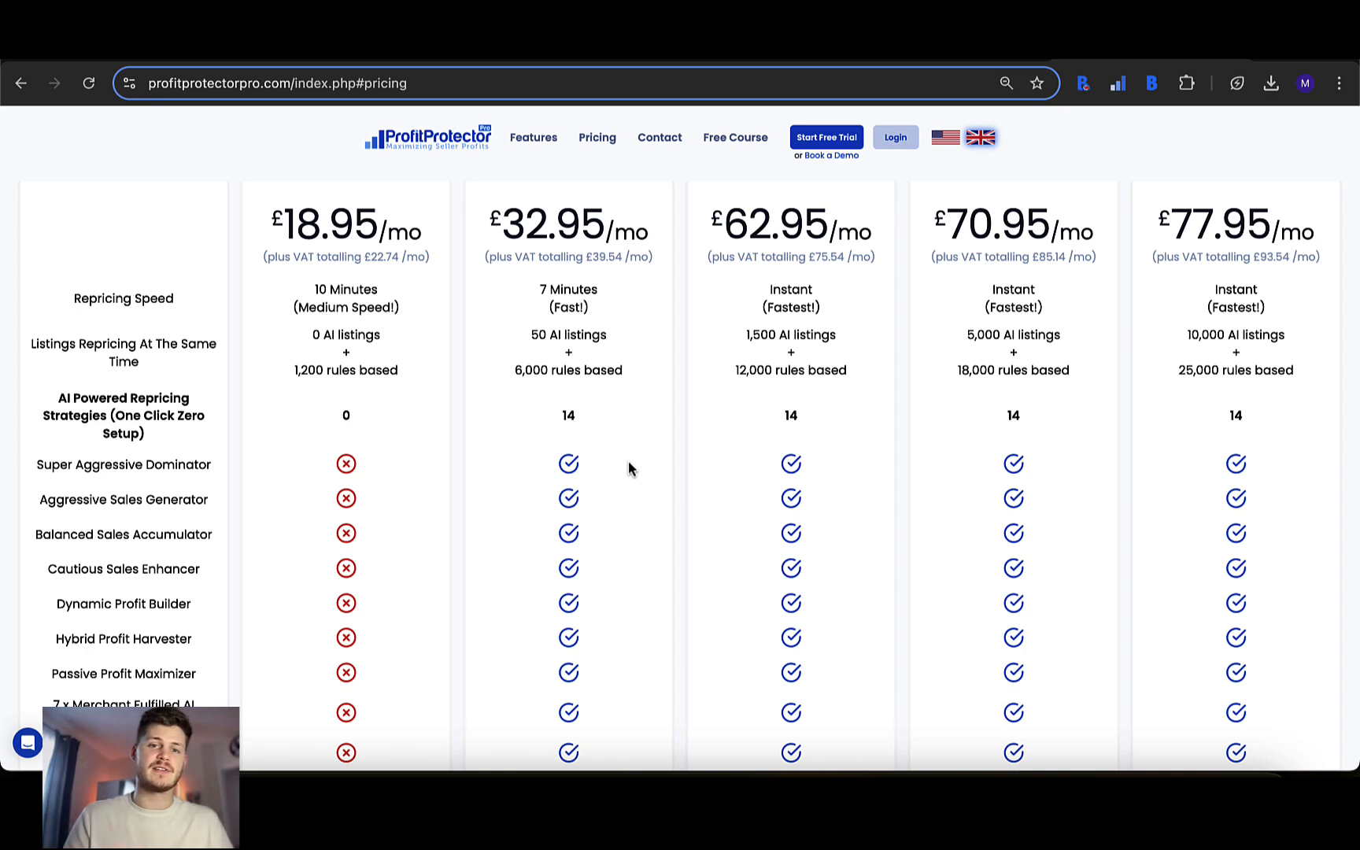
scroll(628, 468, "down", 12)
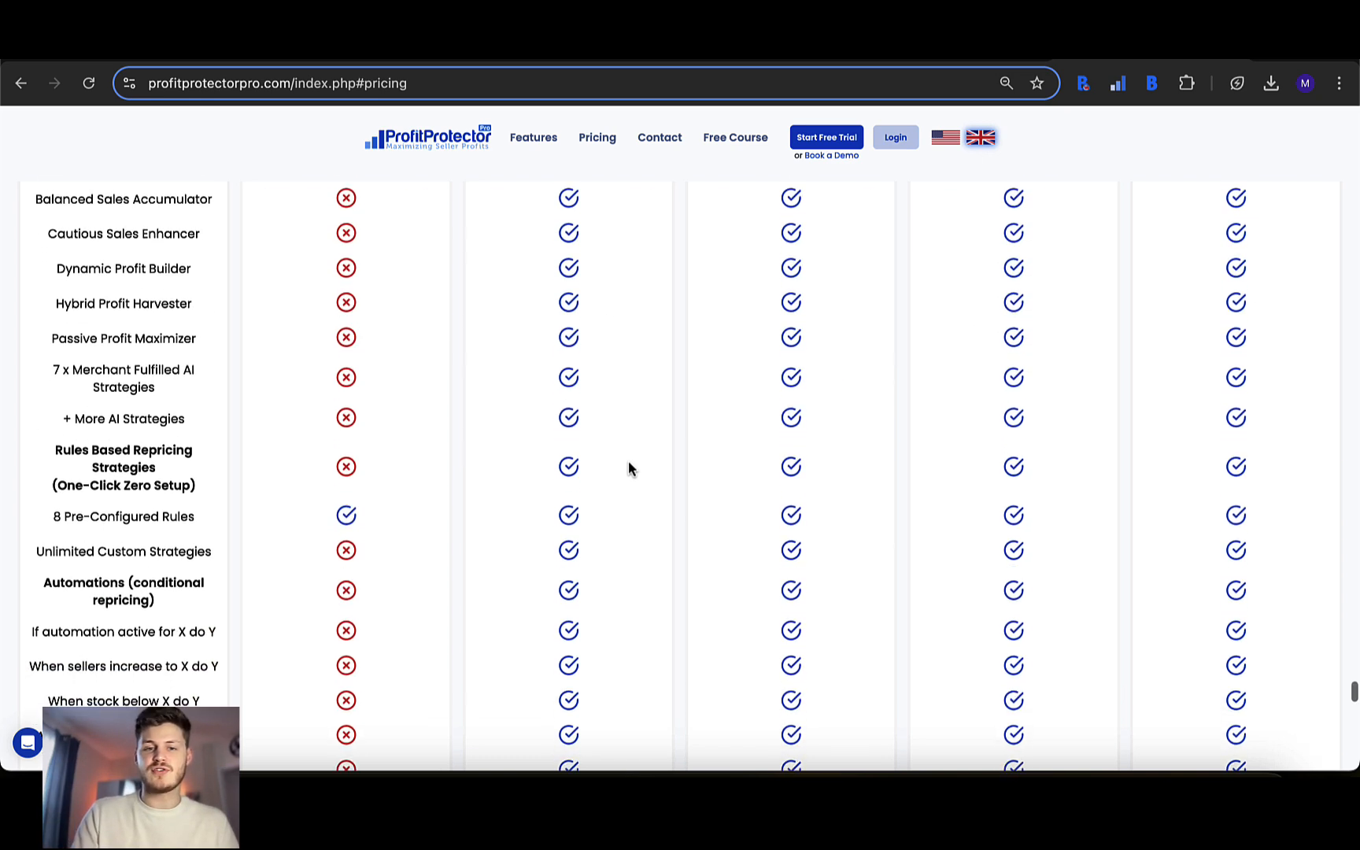
scroll(628, 468, "down", 10)
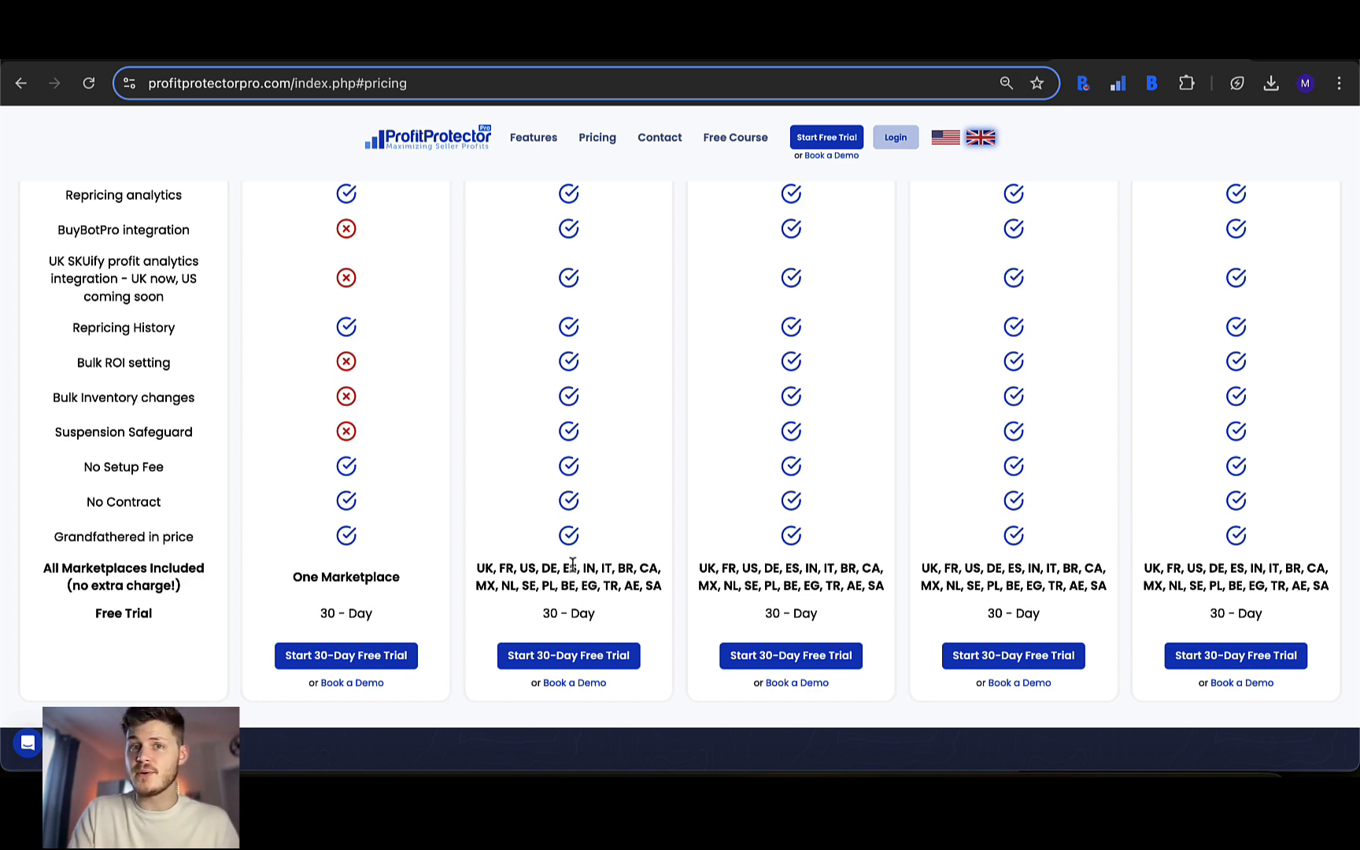
scroll(572, 564, "up", 15)
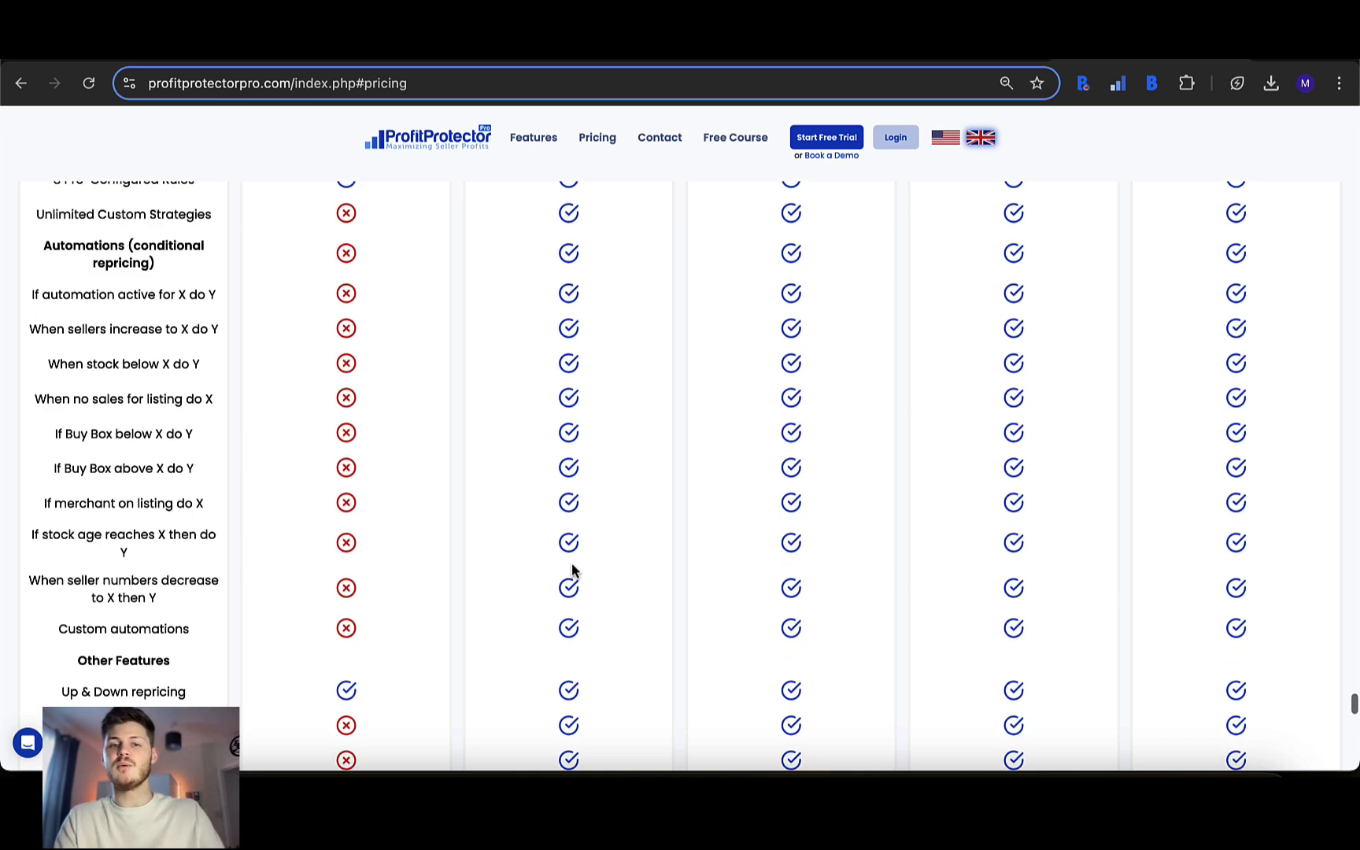
scroll(572, 568, "up", 6)
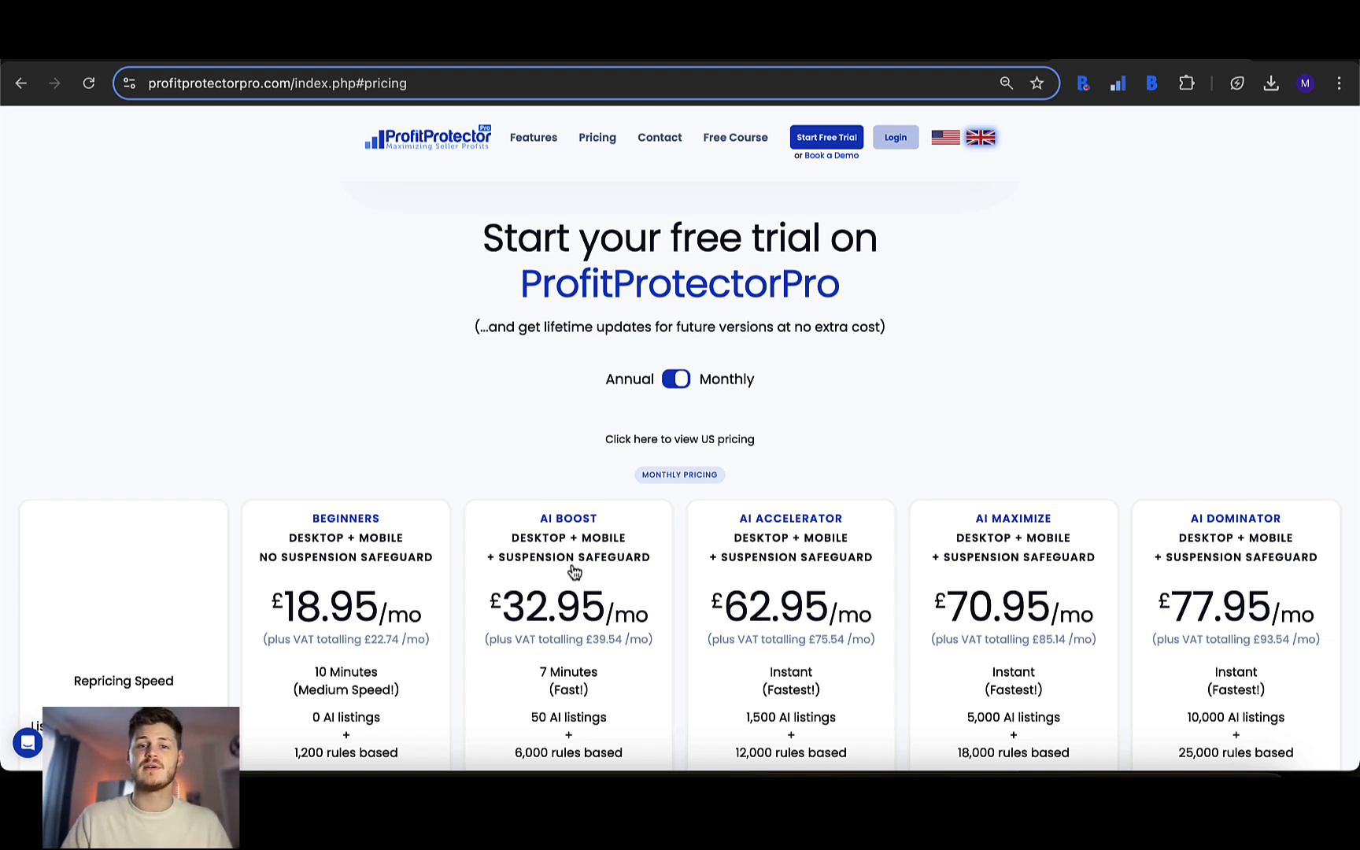
View the annual plan prices for the US and the UK, and return to the UK monthly pricing
left_click(679, 381)
left_click(947, 138)
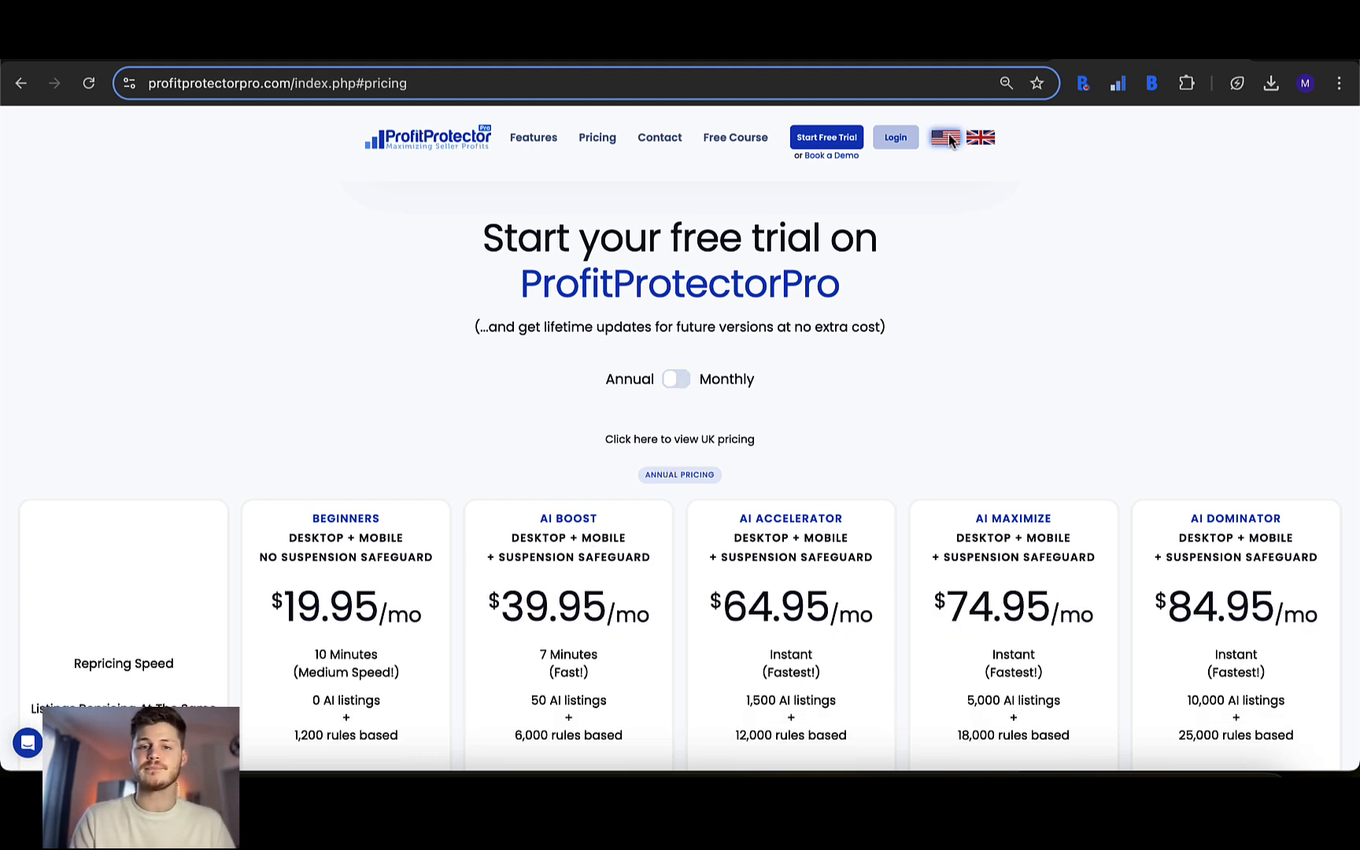
scroll(749, 448, "down", 1)
scroll(749, 452, "down", 1)
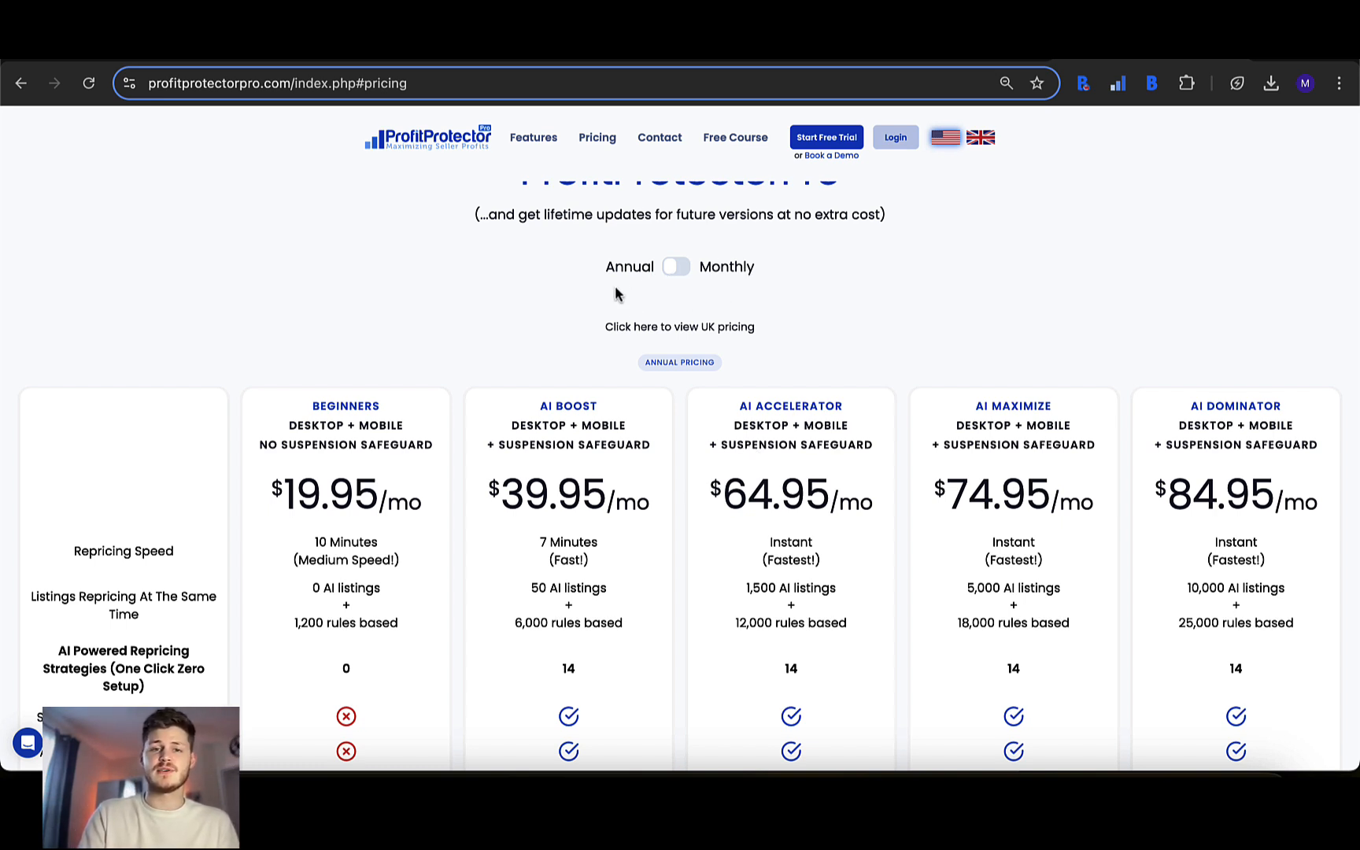
scroll(755, 549, "down", 1)
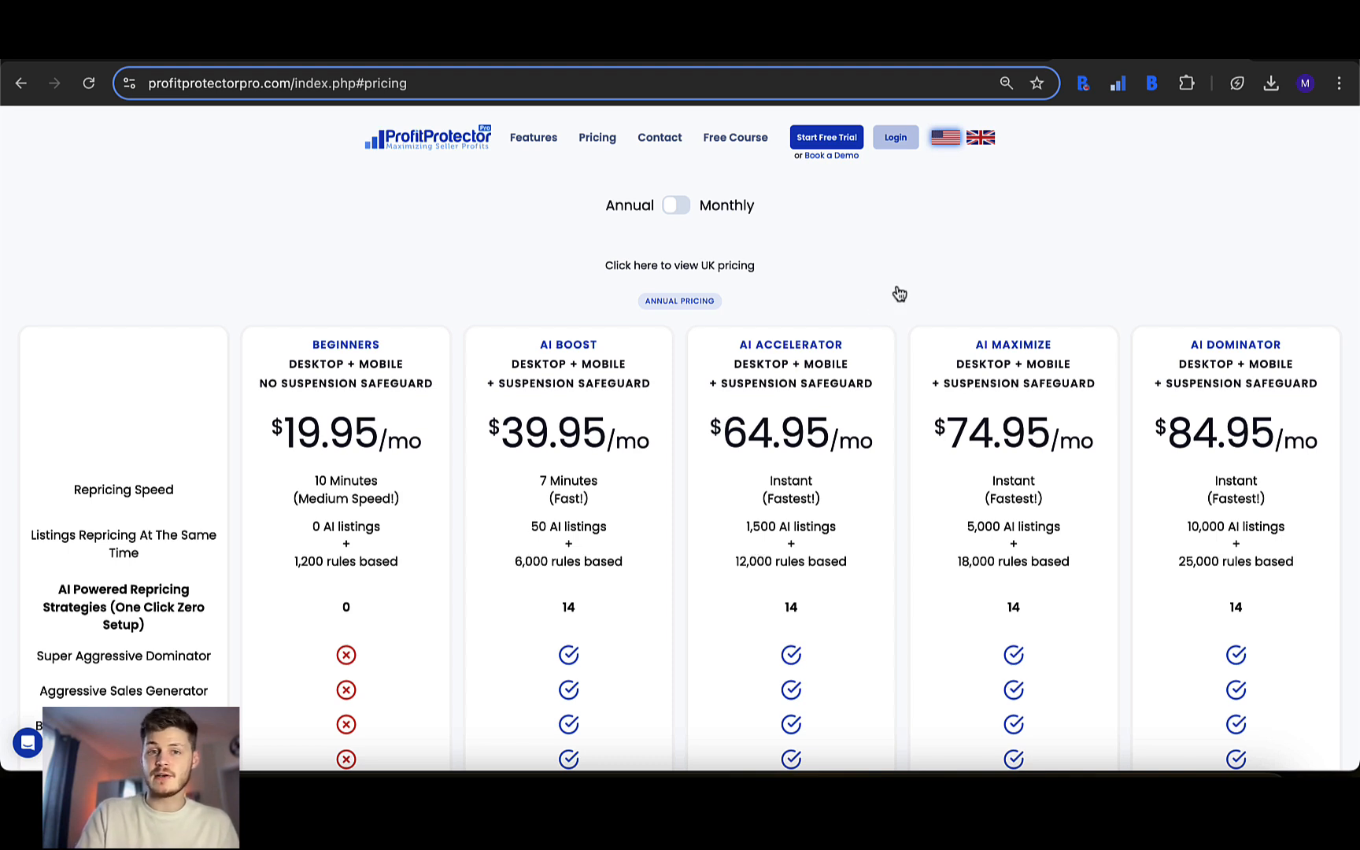
left_click(981, 138)
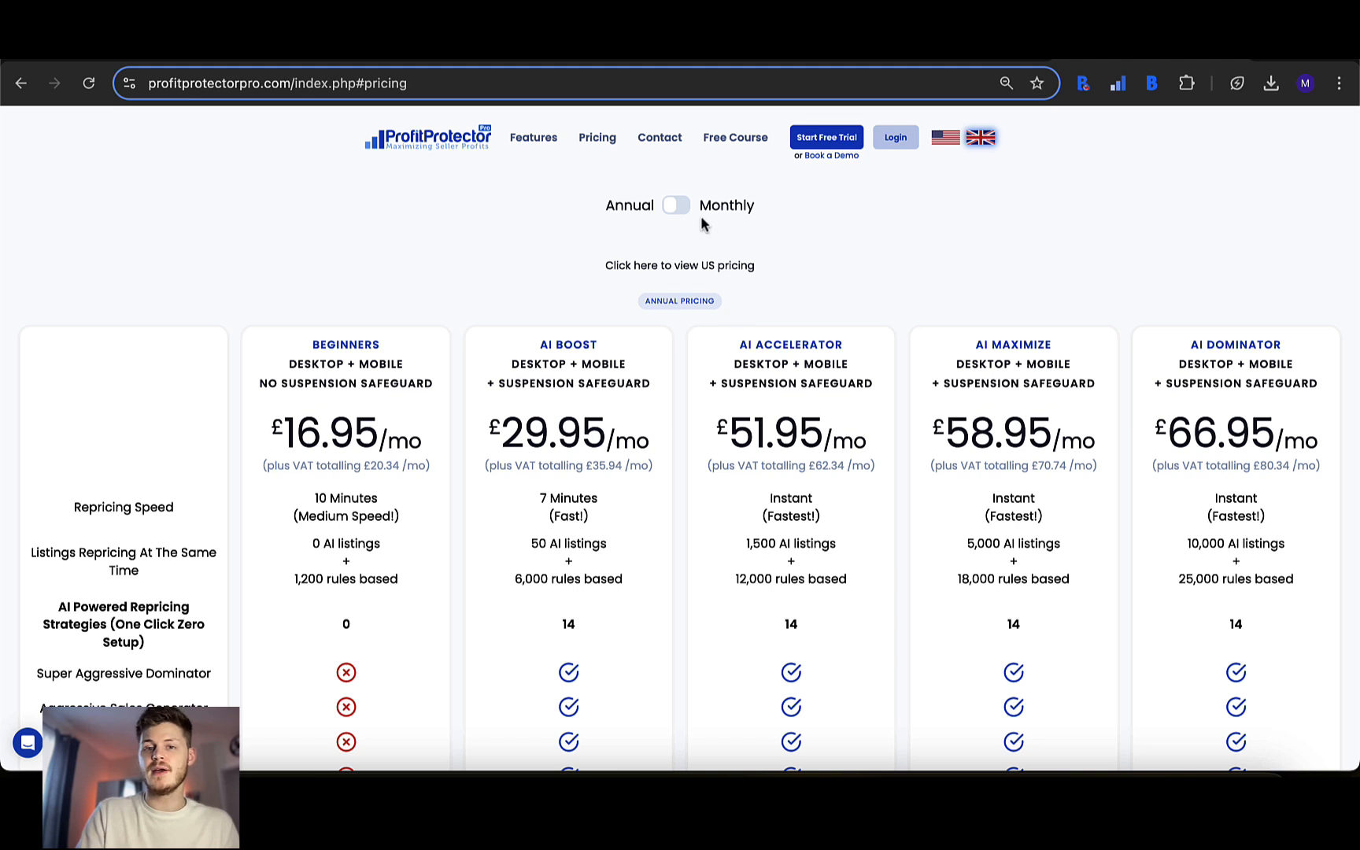
left_click(678, 206)
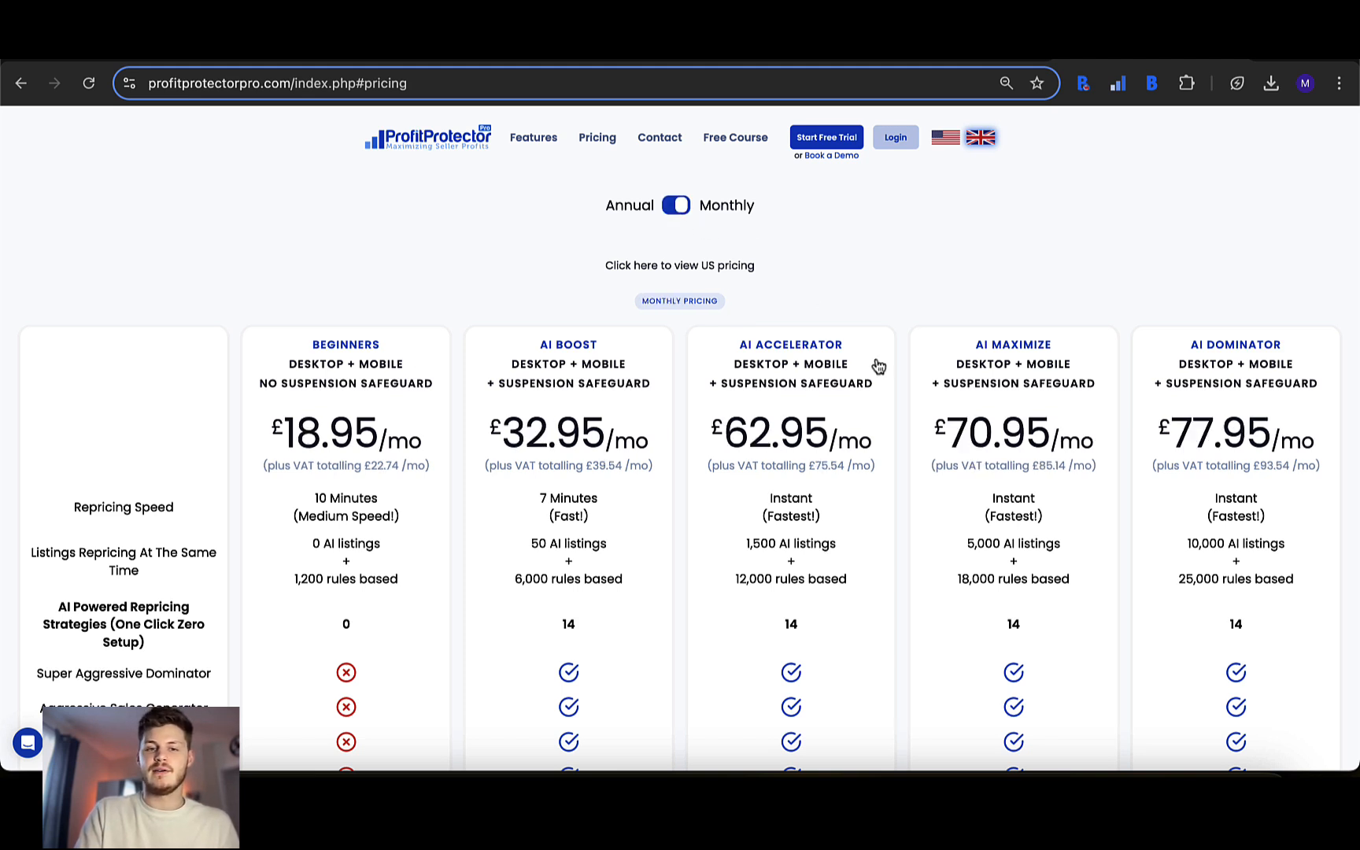